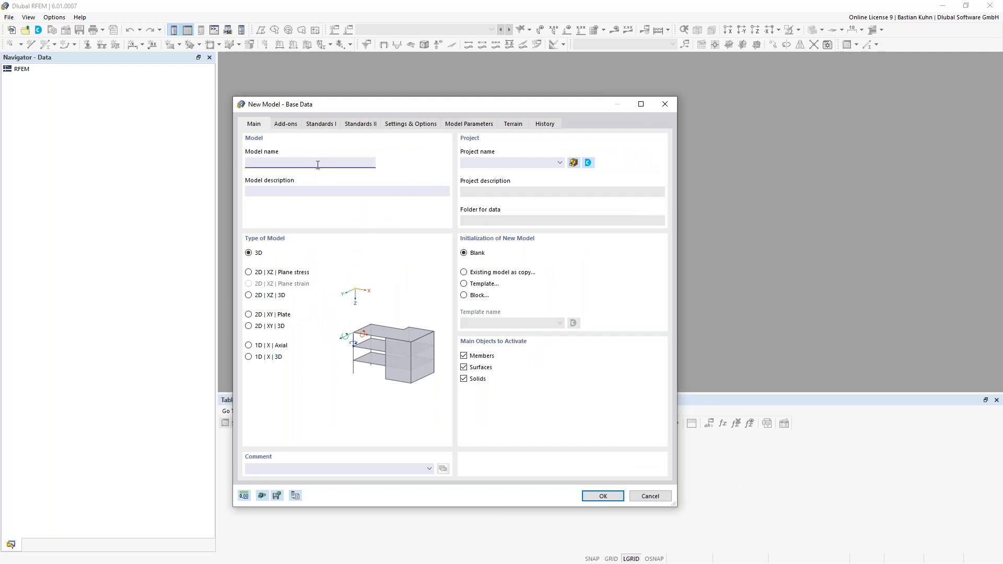
# Step: Name the new model Webinar11112021 and activate the Timber Design add-on
pyautogui.write('Webinar11112021')
pyautogui.click(291, 126)
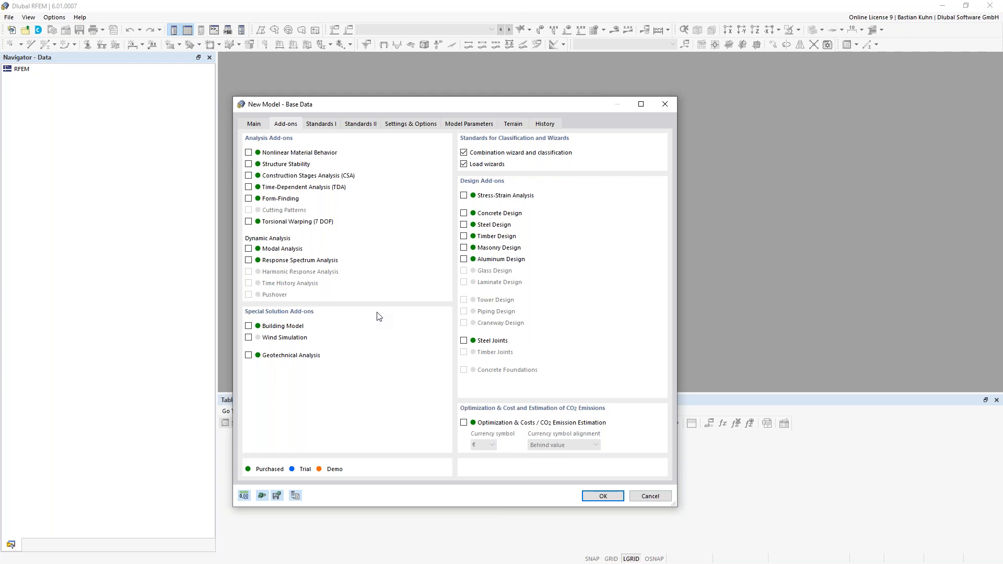
pyautogui.click(464, 236)
# Step: Set the standard group for load case classification and combinations to EN 1990 | Timber
pyautogui.click(321, 125)
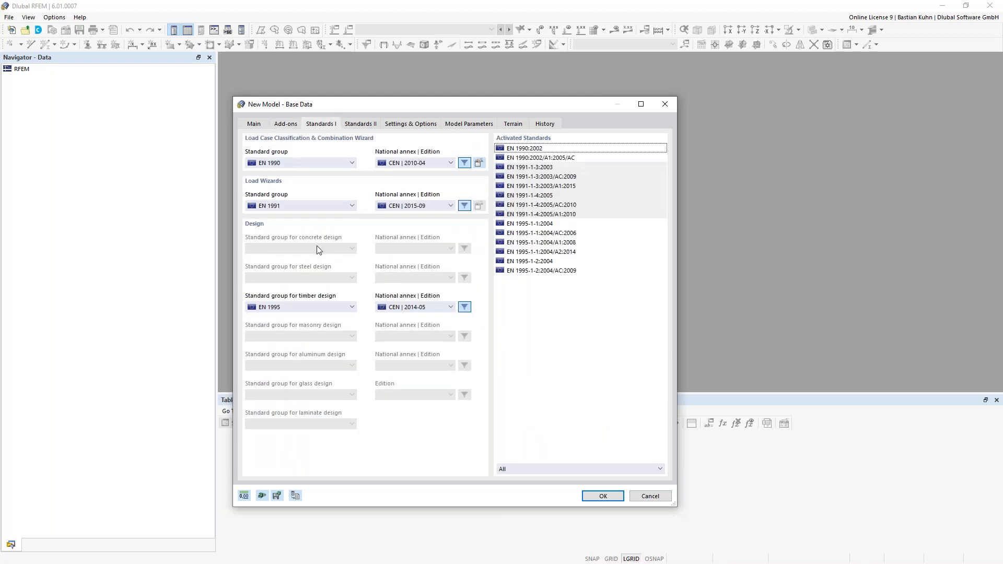
pyautogui.click(331, 163)
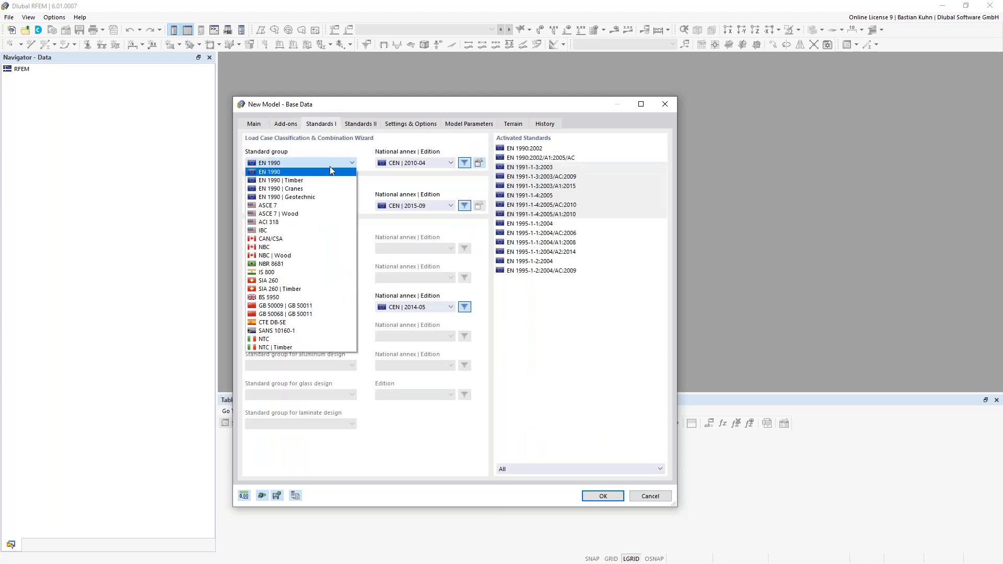
pyautogui.click(329, 181)
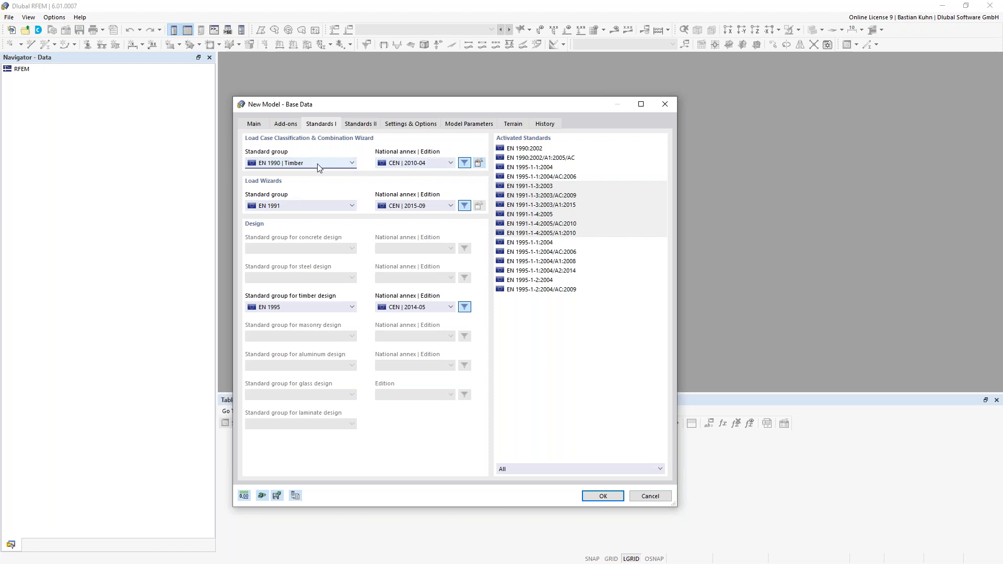
# Step: Set the timber deformation coefficient kdef to 0.60 in the EN 1990 | Timber combination wizard parameters
pyautogui.click(478, 164)
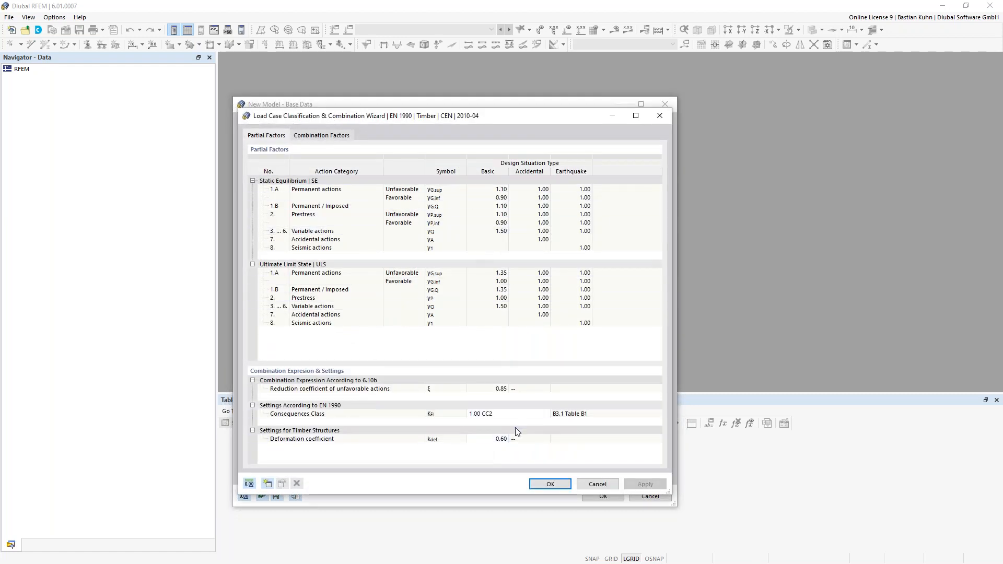
pyautogui.doubleClick(497, 439)
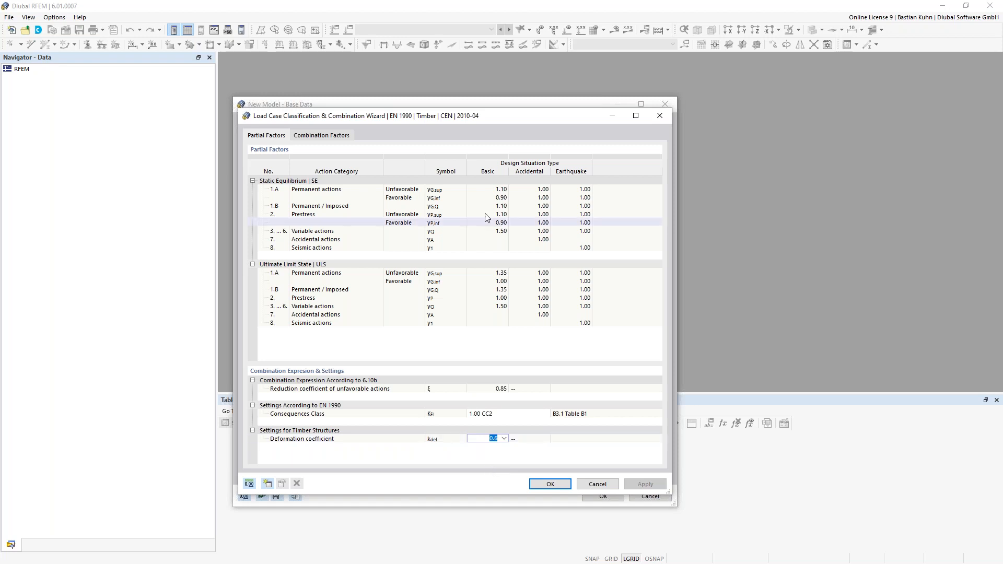
pyautogui.moveTo(519, 121); pyautogui.dragTo(603, 75)
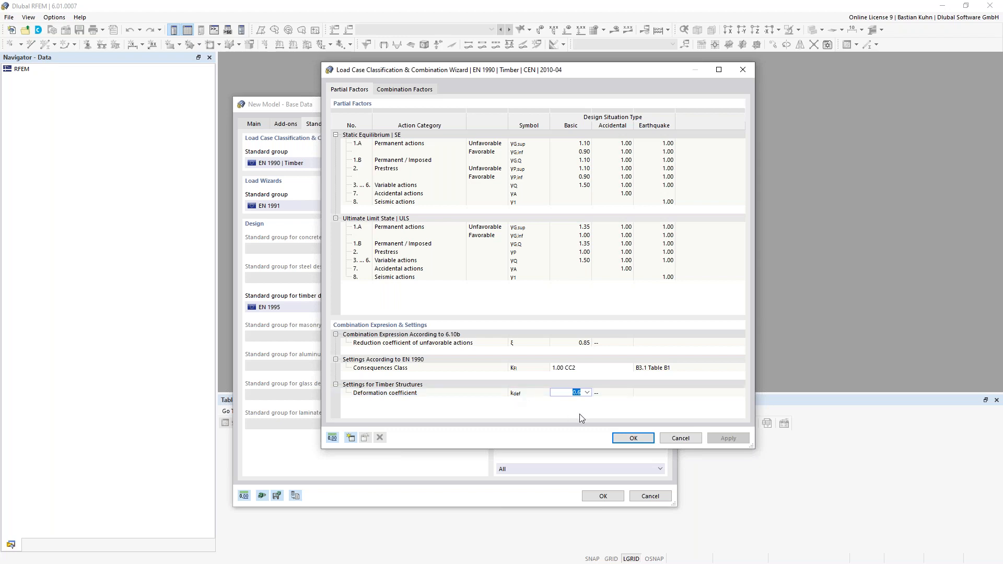
pyautogui.click(588, 393)
pyautogui.click(575, 399)
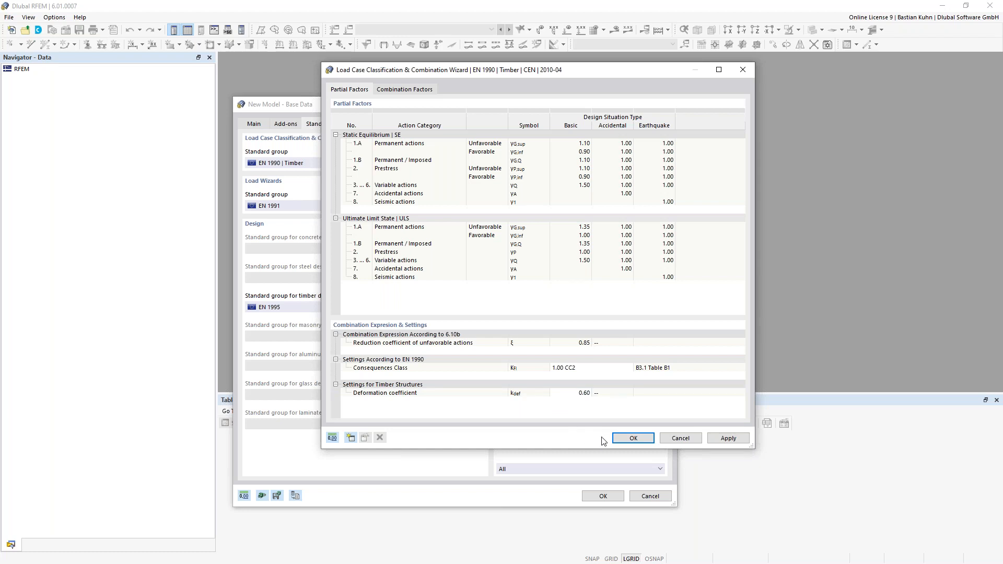
pyautogui.click(627, 444)
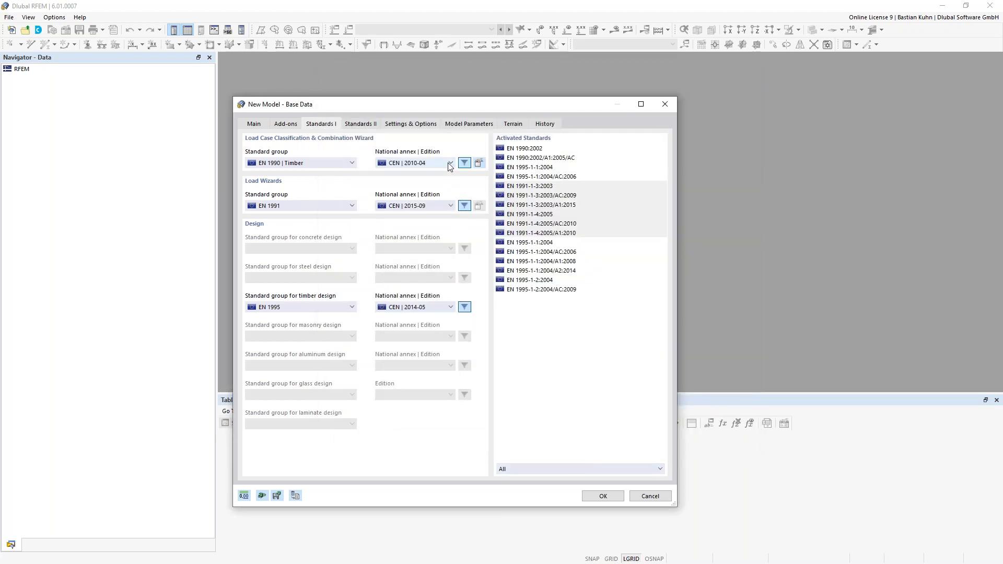
# Step: Set the national annex for load combinations to DIN | 2012-08, keeping the EN 1990 | Timber standard group
pyautogui.click(450, 166)
pyautogui.click(395, 215)
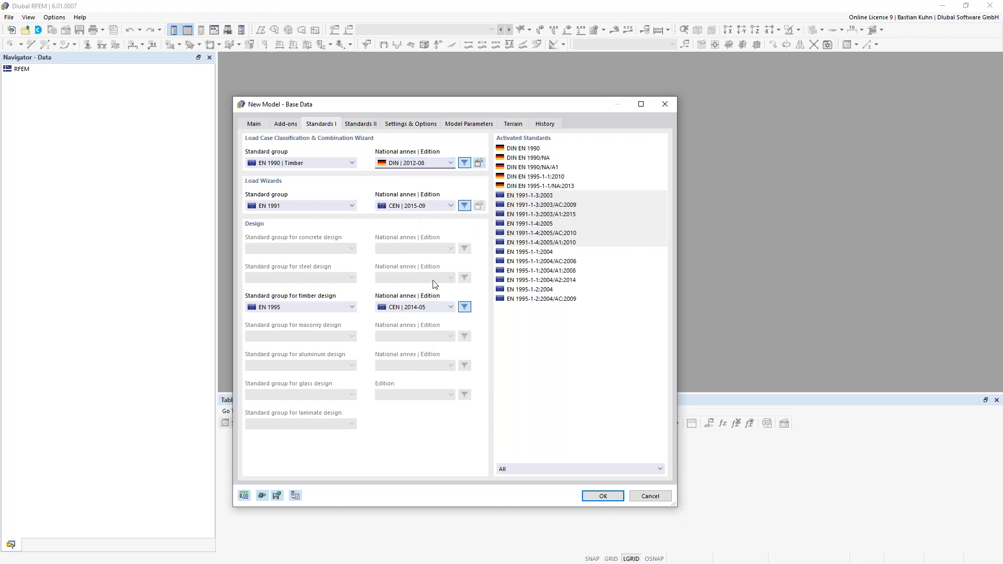
pyautogui.click(434, 163)
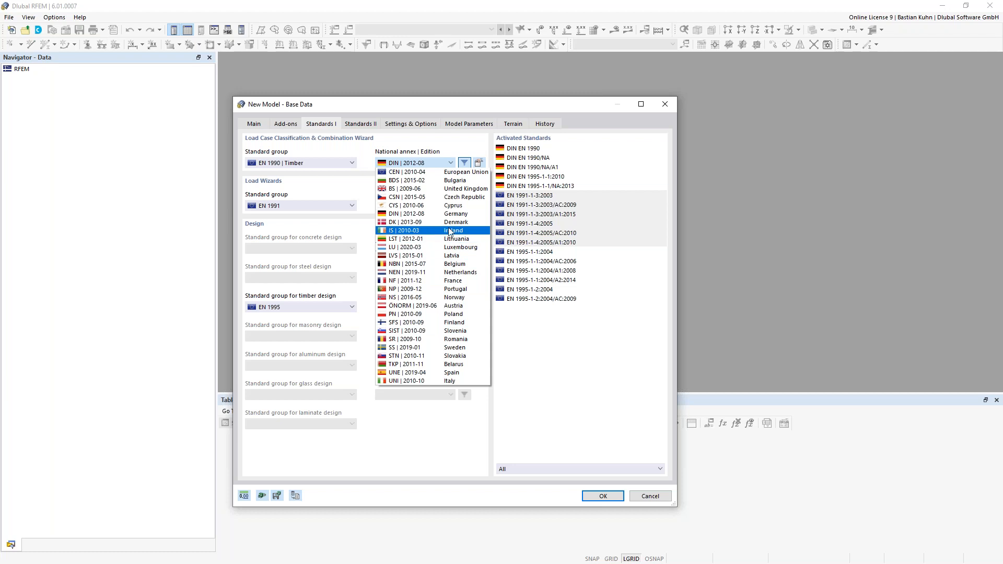
pyautogui.click(366, 164)
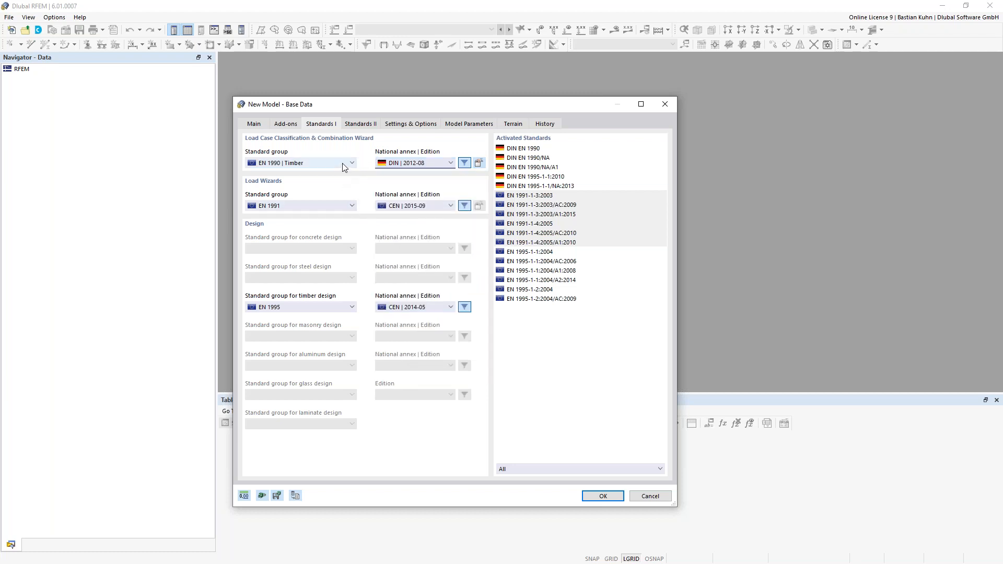
pyautogui.click(342, 165)
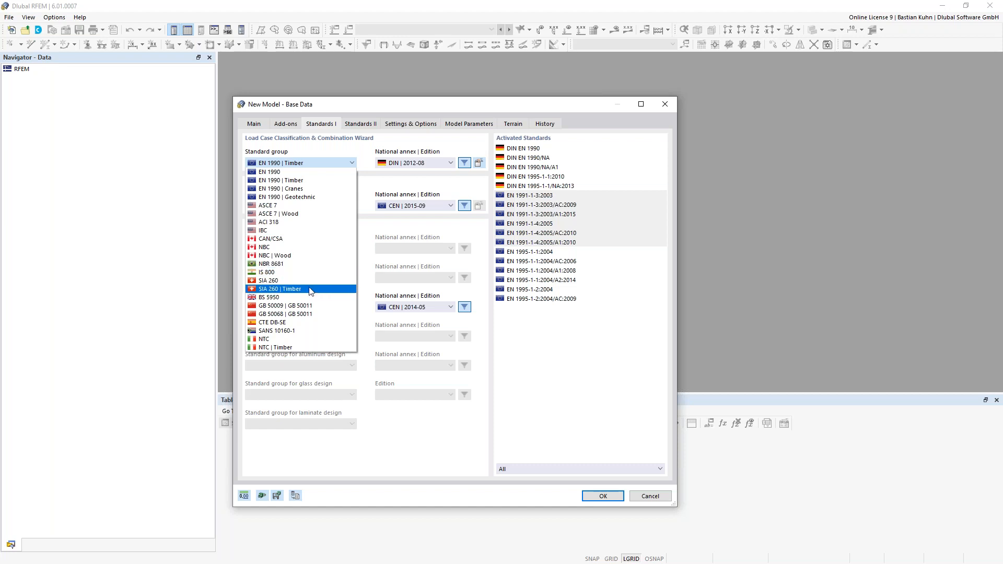
pyautogui.click(281, 180)
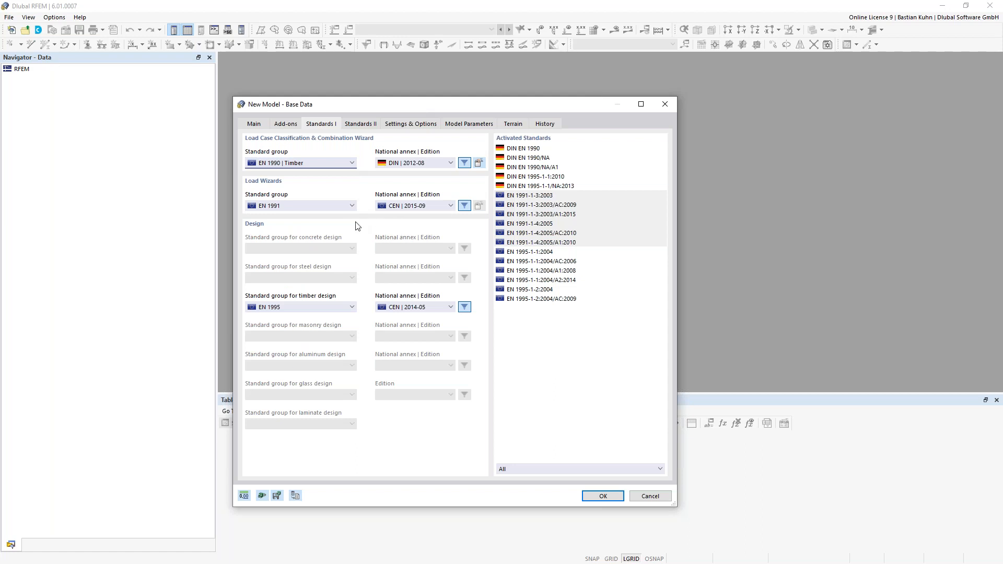
# Step: Set the national annexes to DIN | 2019-04 for the load wizards and DIN | 2014-07 for timber design
pyautogui.click(407, 207)
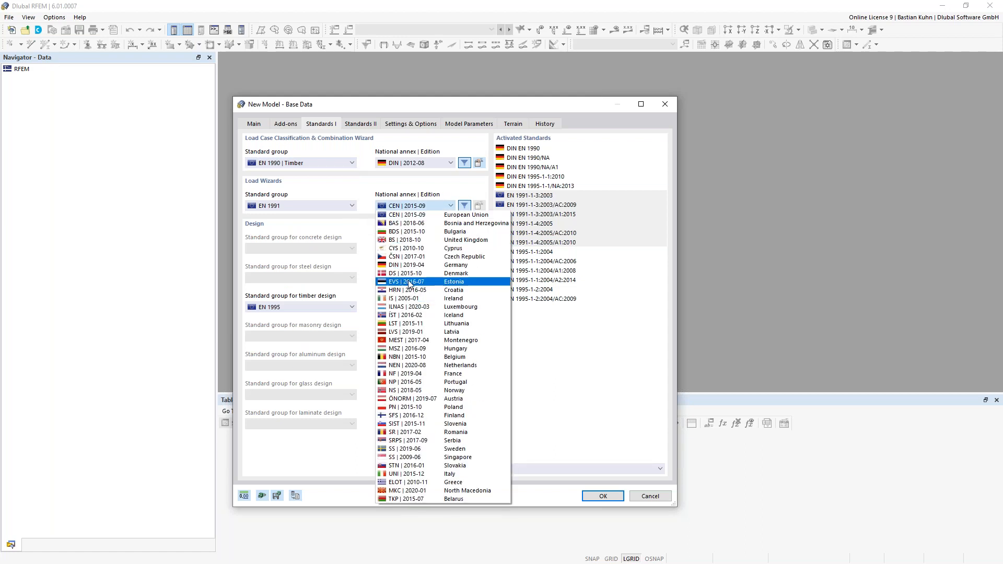
pyautogui.click(408, 266)
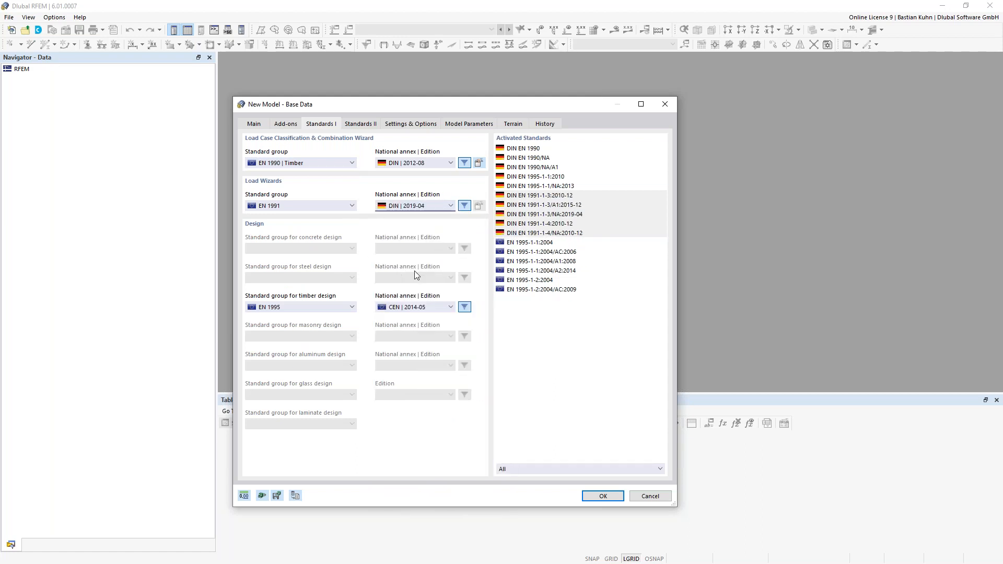
pyautogui.click(397, 308)
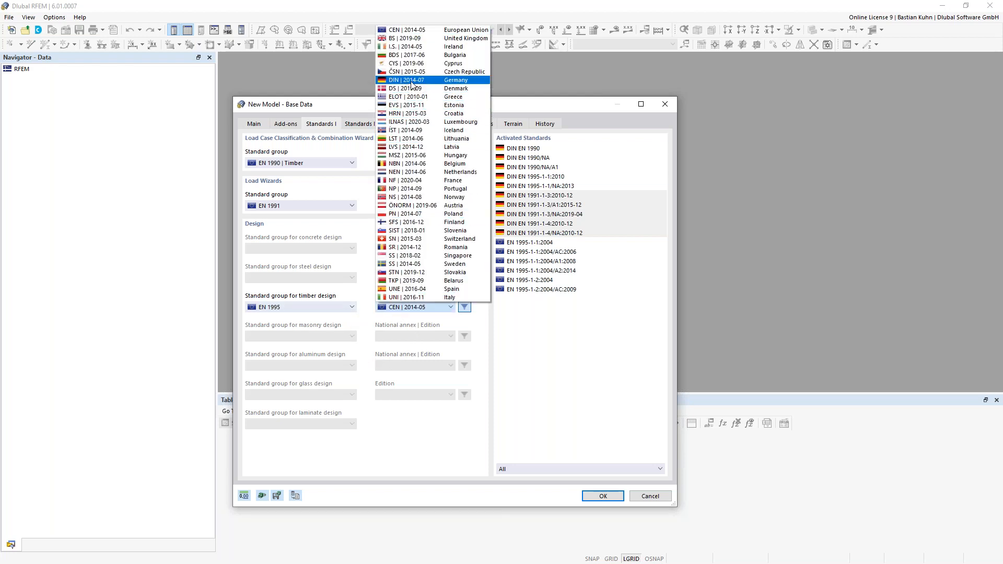
pyautogui.click(412, 82)
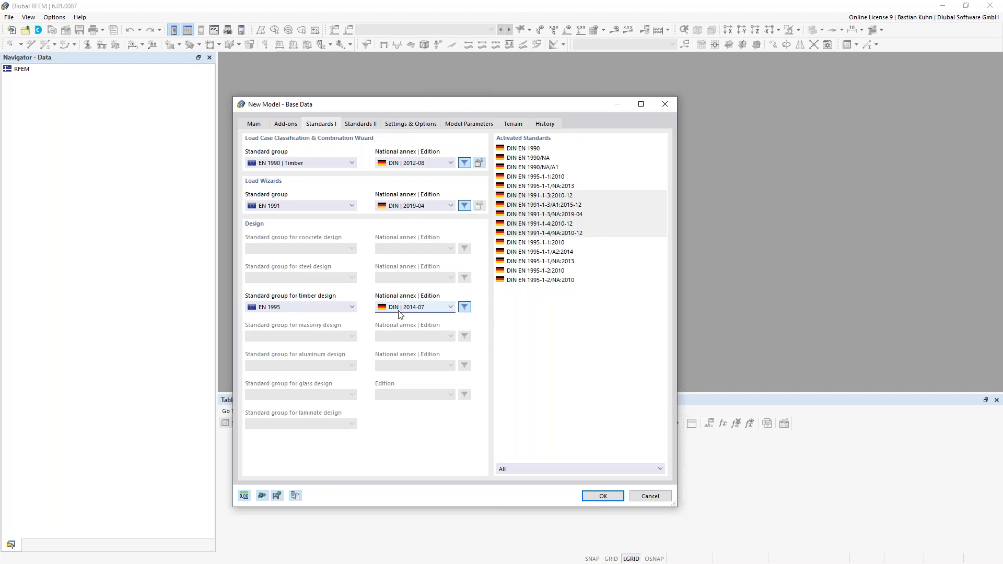
# Step: Activate Member Representatives for the model and expand the timber design properties considered in its wizard
pyautogui.click(403, 125)
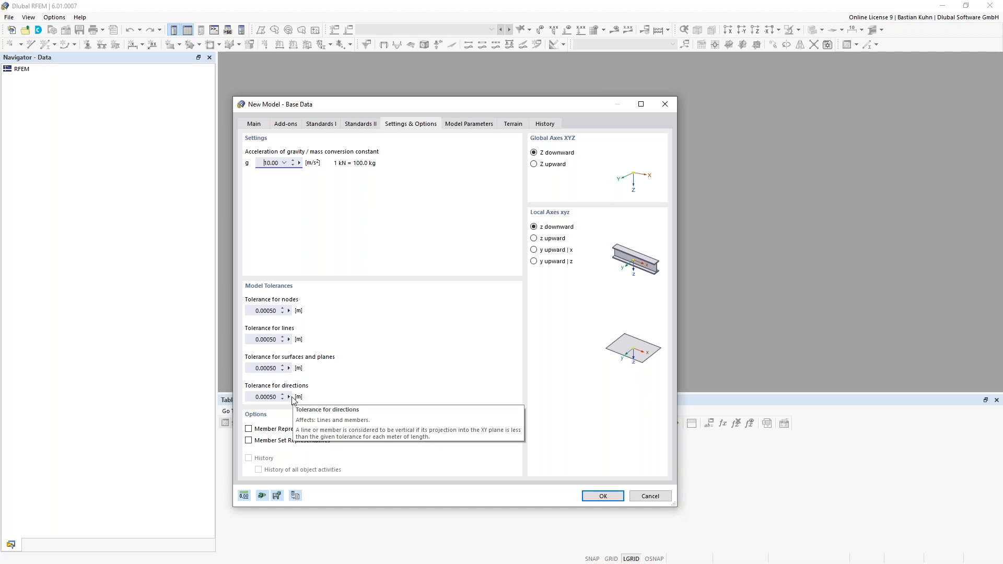
pyautogui.click(248, 429)
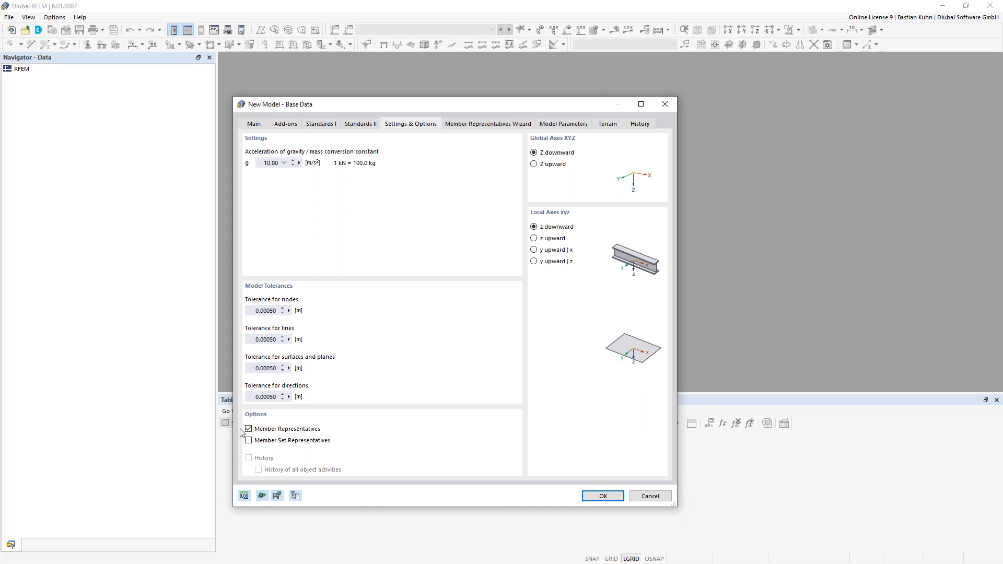
pyautogui.click(480, 126)
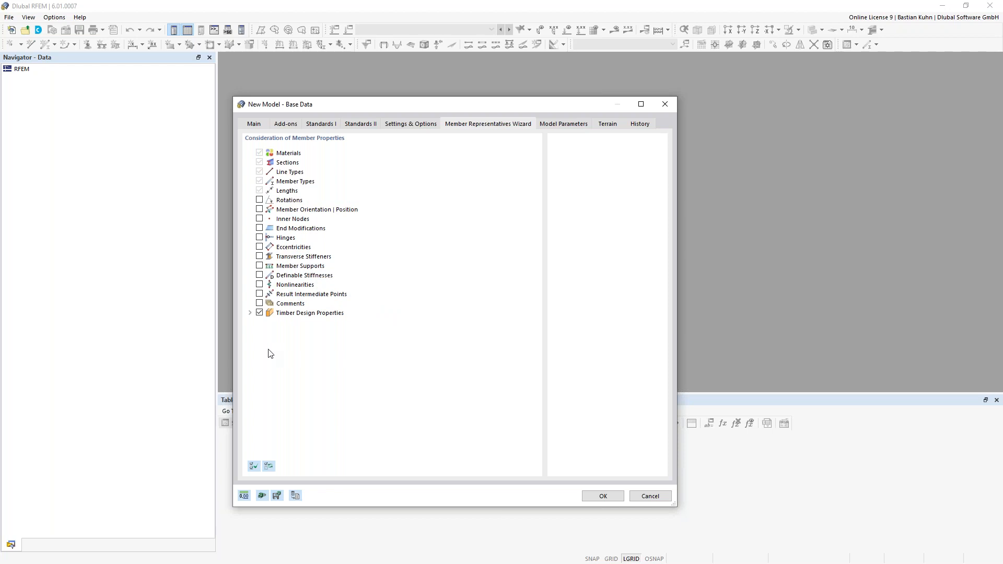
pyautogui.click(250, 313)
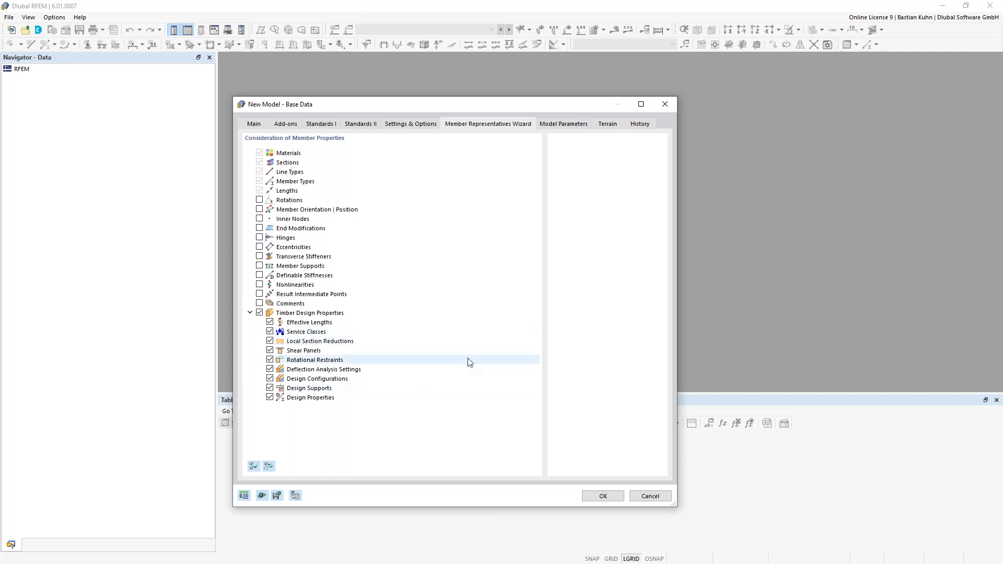
# Step: Set the model location by searching the map for the street in Leipzig, Germany, and create the model
pyautogui.click(563, 124)
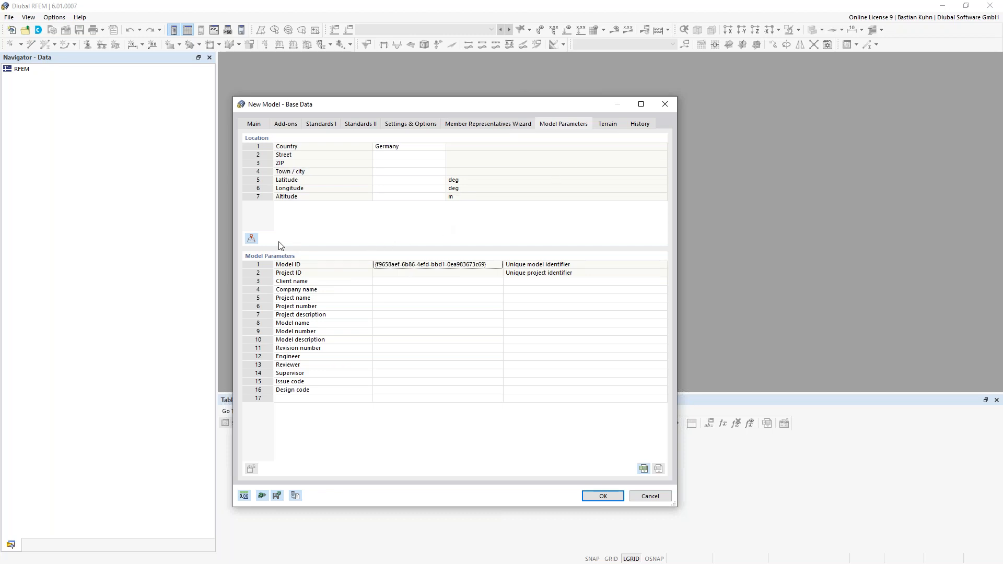
pyautogui.click(251, 238)
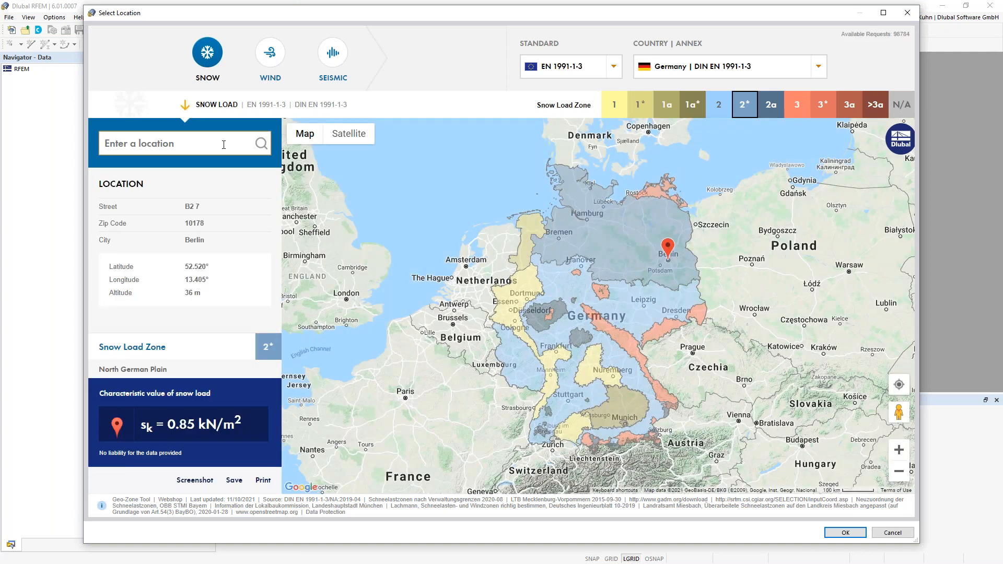
pyautogui.write('Grimma')
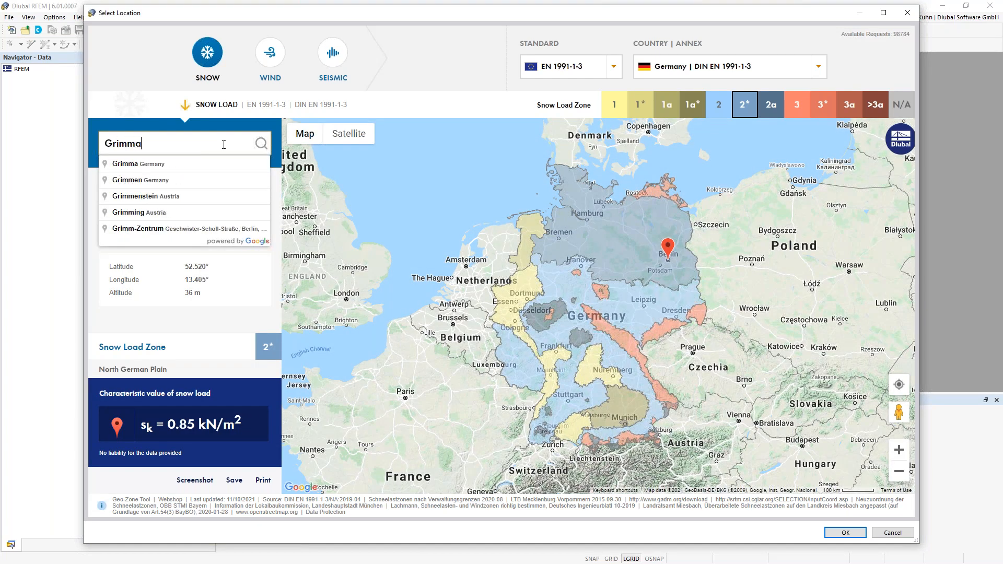
pyautogui.write('ische')
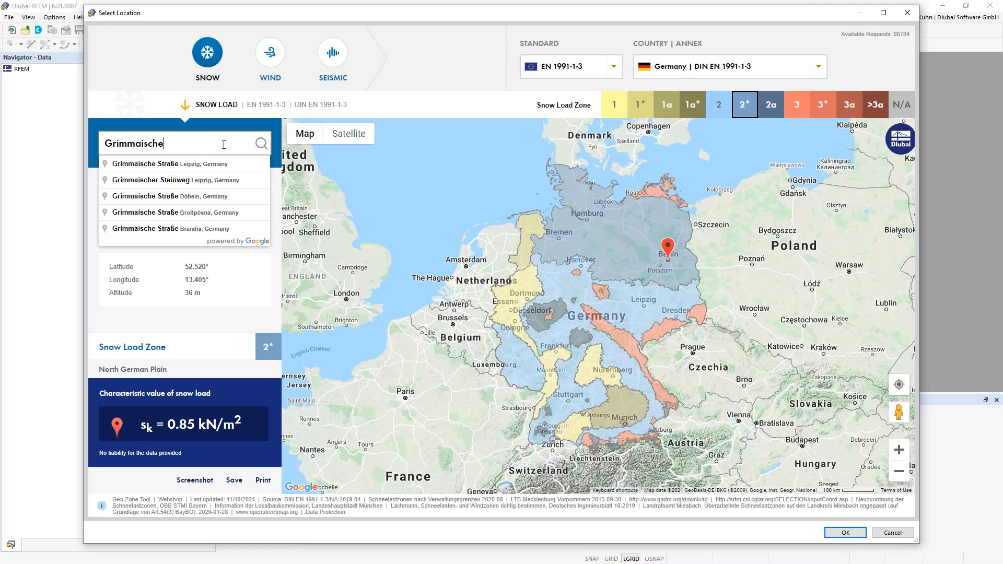
pyautogui.click(176, 165)
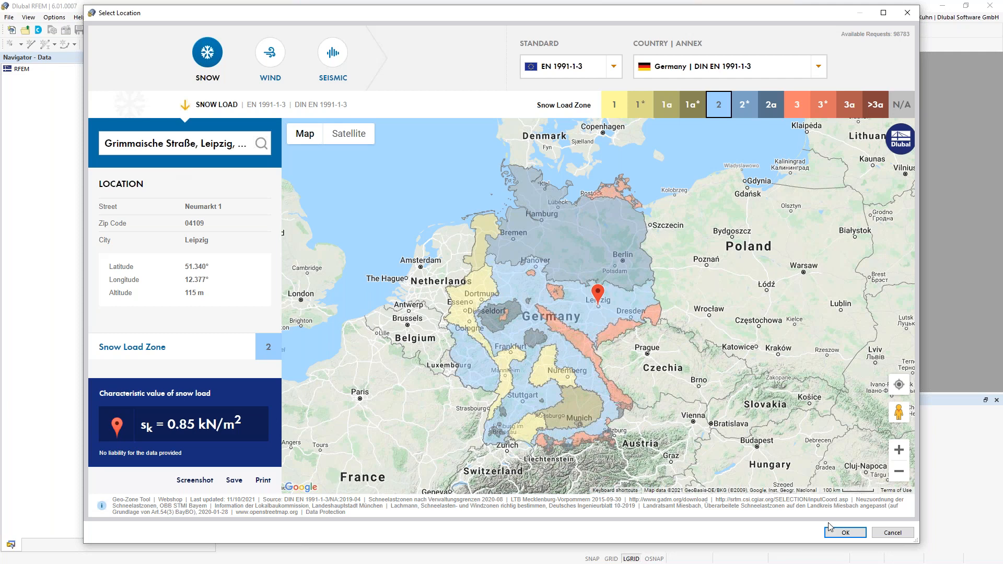
pyautogui.click(844, 533)
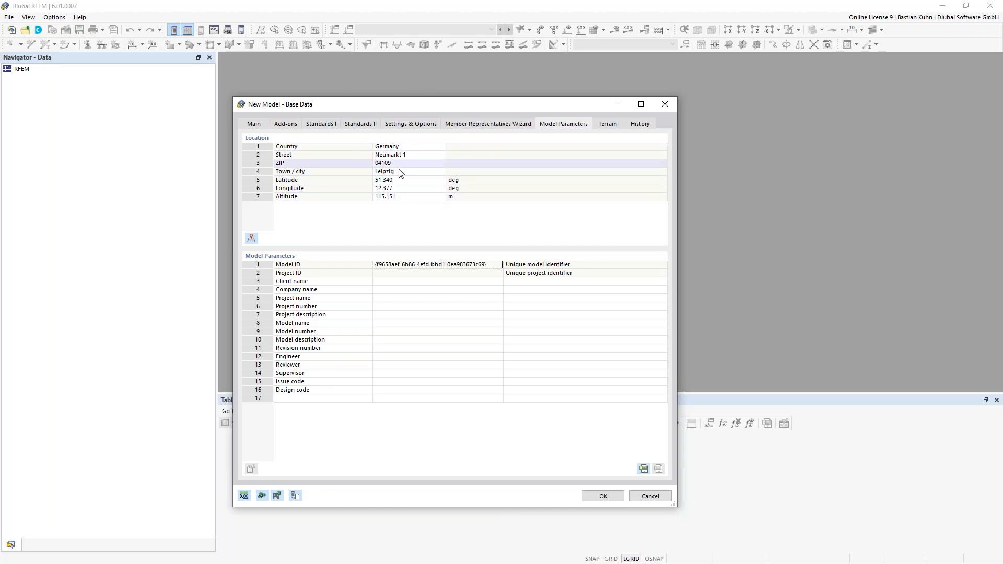
pyautogui.click(590, 496)
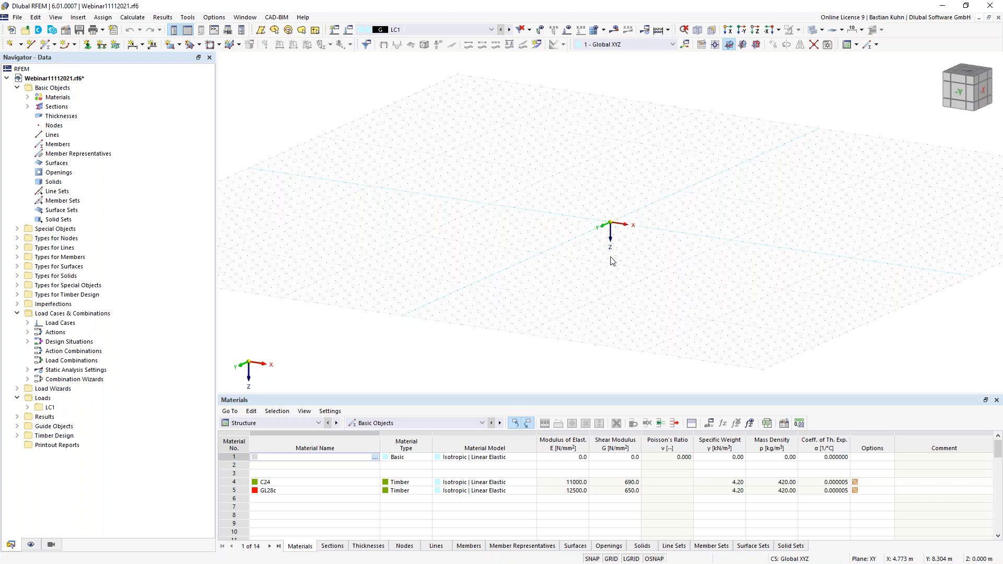
# Step: Start defining a new member and keep its member type as Beam
pyautogui.scroll(1, 626, 236)
pyautogui.moveTo(608, 239); pyautogui.dragTo(542, 278, button='middle')
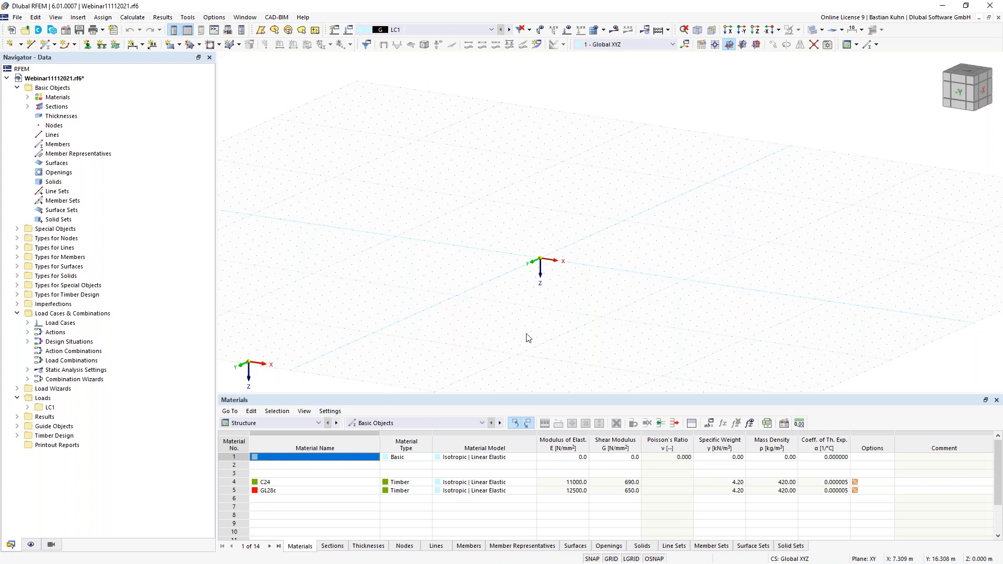
pyautogui.moveTo(490, 347); pyautogui.dragTo(481, 351, button='middle')
pyautogui.click(47, 46)
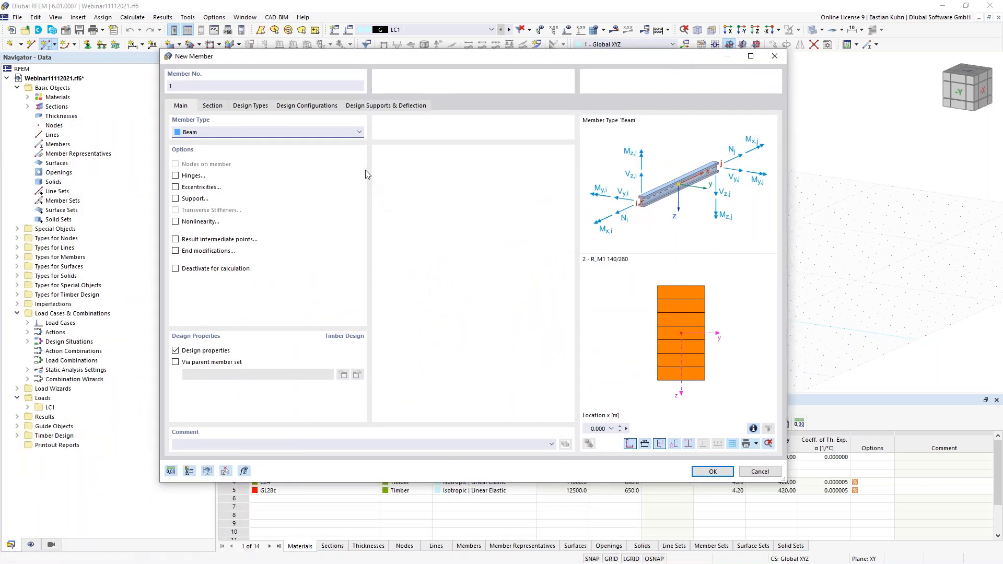
pyautogui.click(347, 134)
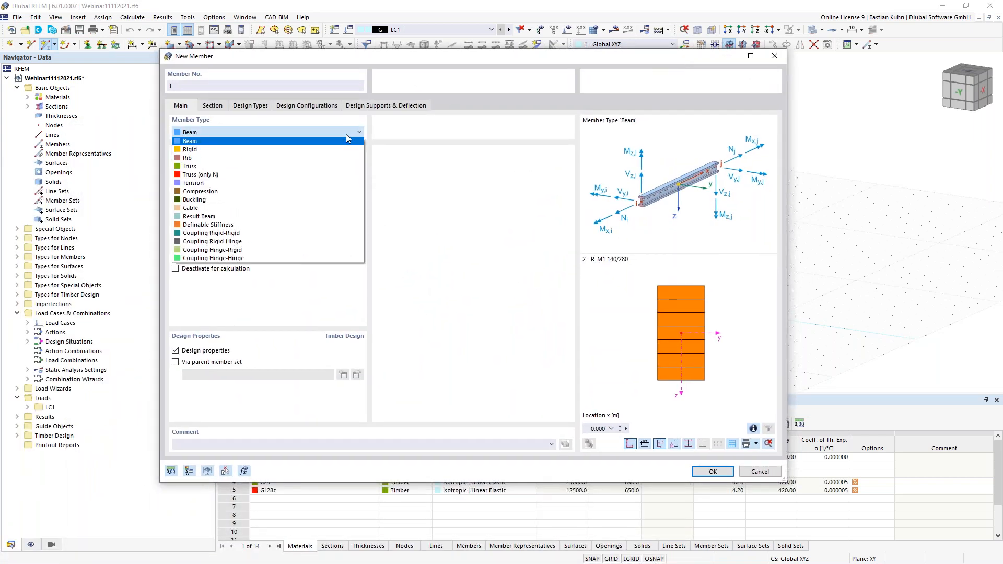
pyautogui.click(415, 160)
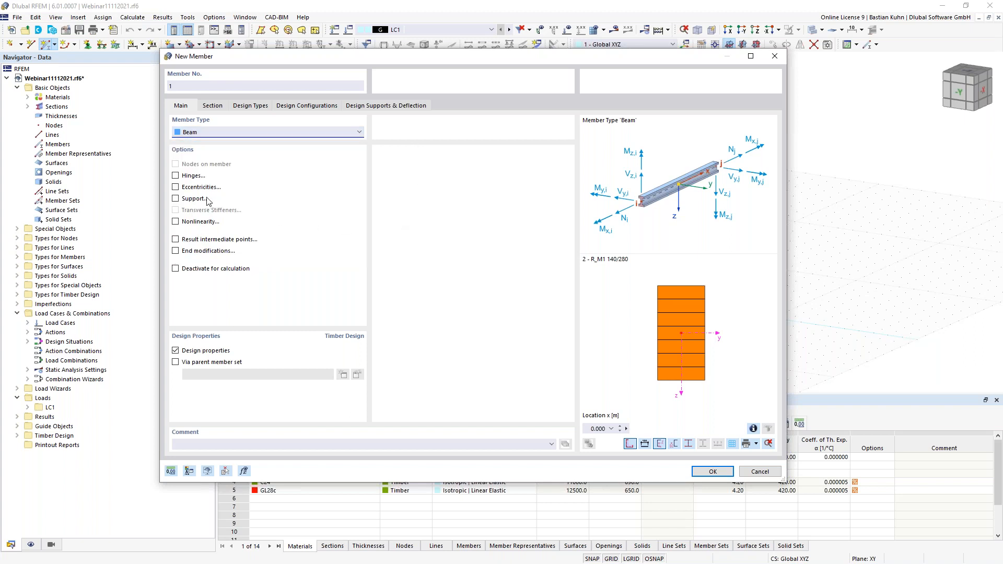
# Step: Activate hinges for the beam and create a member end hinge in local xyz that releases rotations φy and φz
pyautogui.click(176, 176)
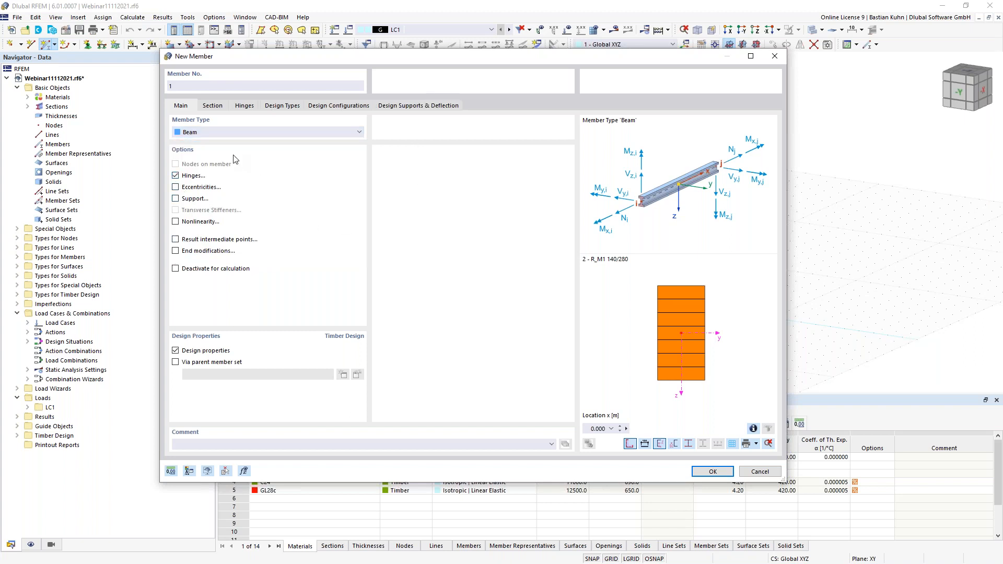
pyautogui.click(244, 106)
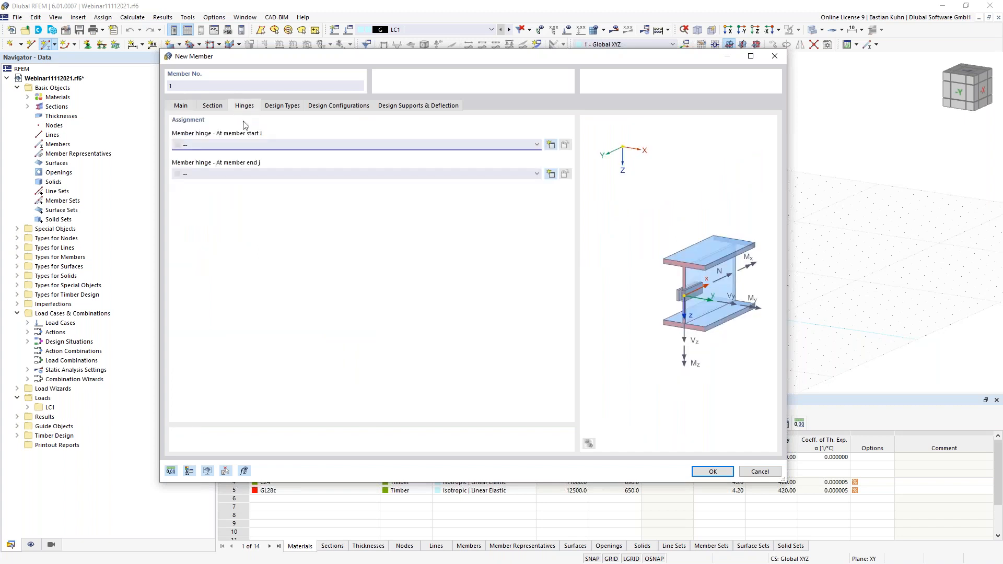
pyautogui.click(551, 176)
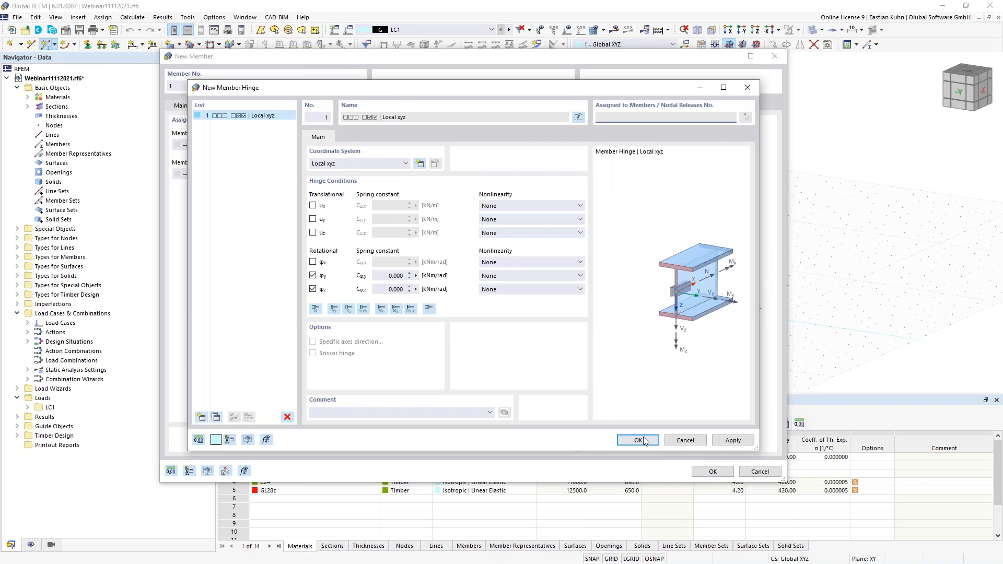
pyautogui.click(644, 439)
# Step: Try the Linear and the top-aligned Saddle section distributions for the beam, and return the distribution type to Uniform
pyautogui.click(216, 107)
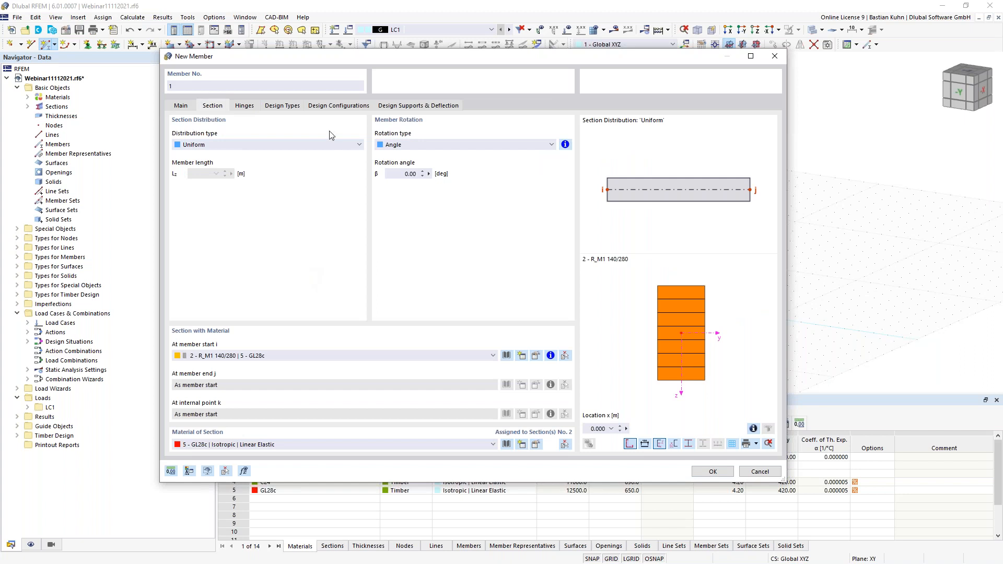
pyautogui.click(336, 145)
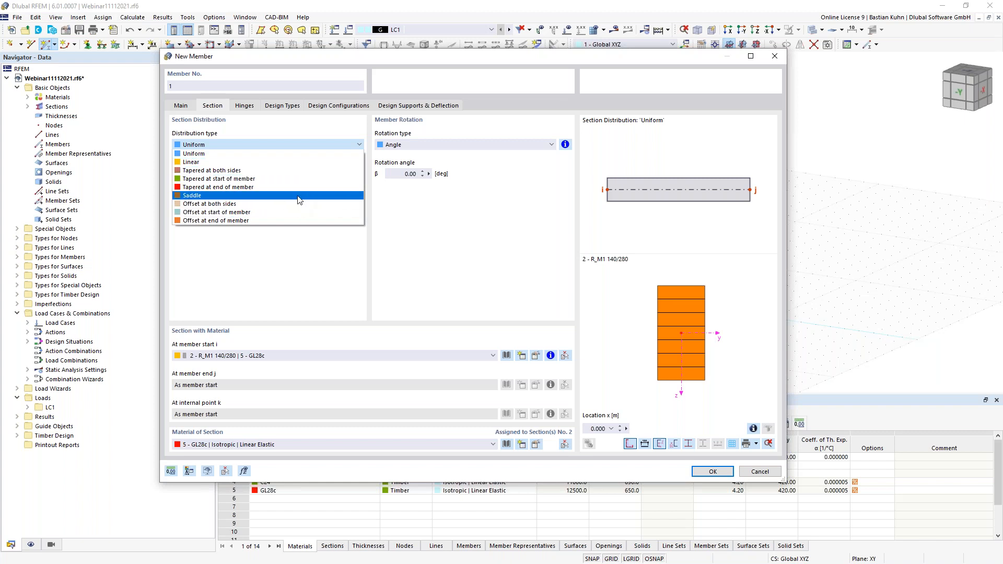
pyautogui.click(297, 163)
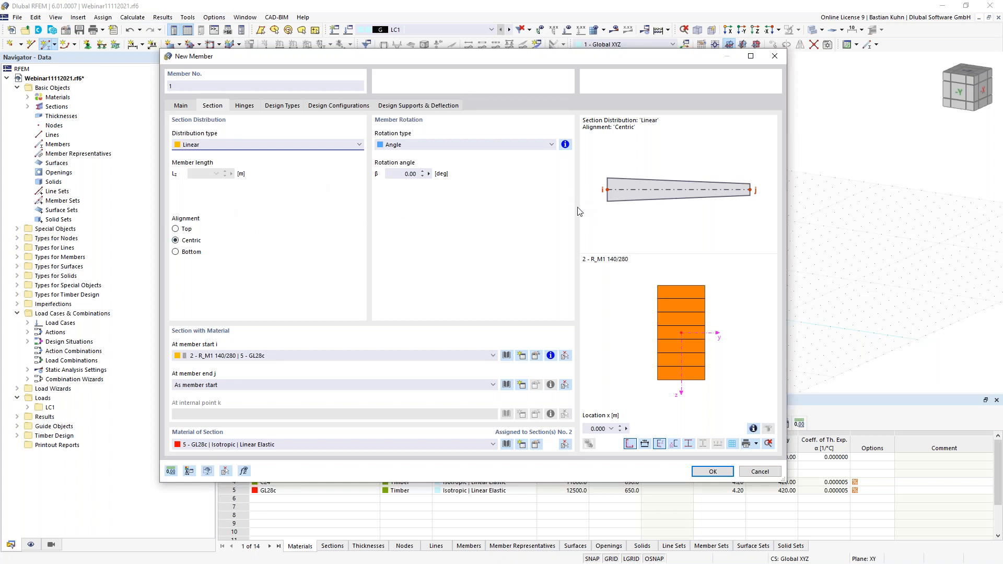
pyautogui.click(350, 151)
pyautogui.click(324, 195)
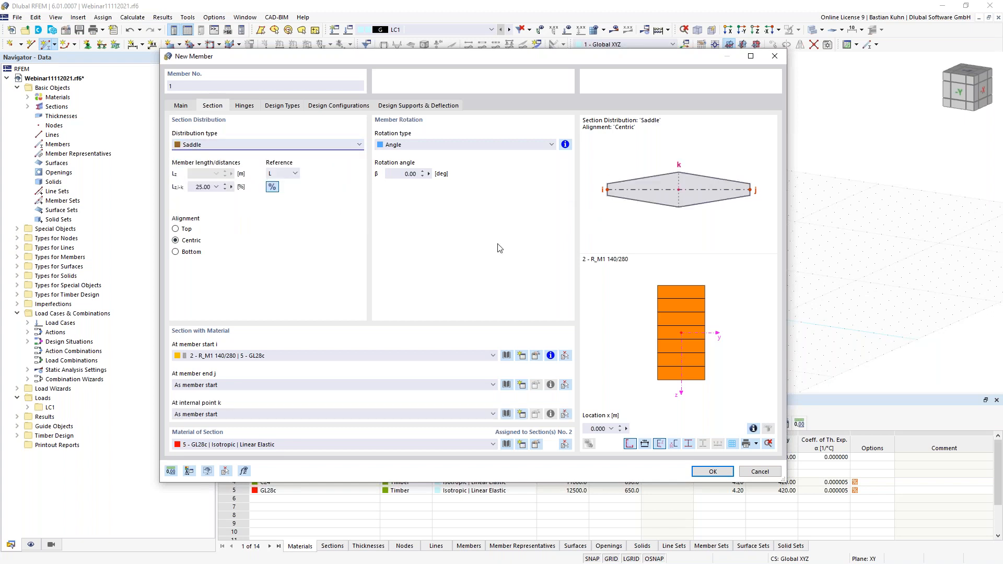
pyautogui.click(176, 229)
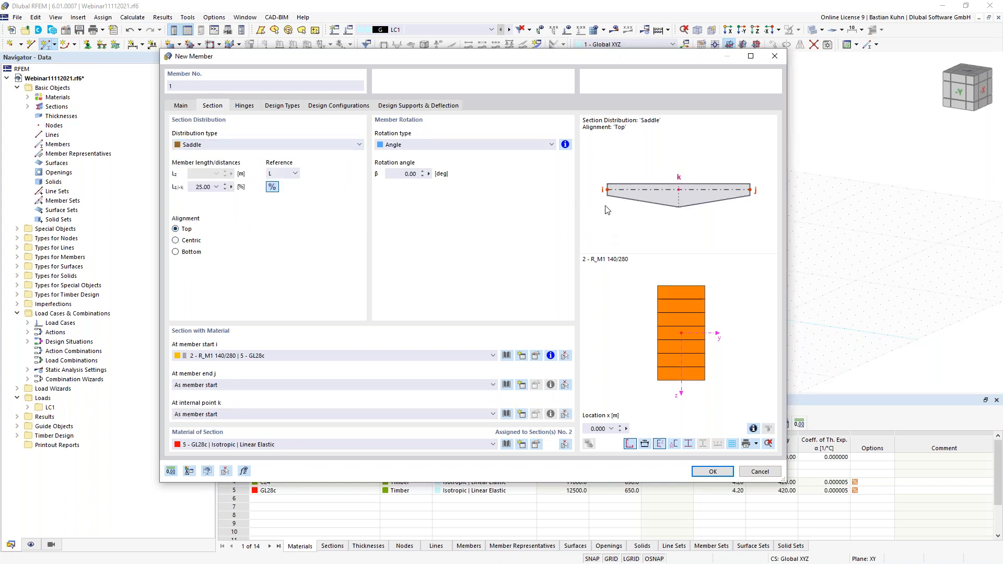
pyautogui.click(330, 145)
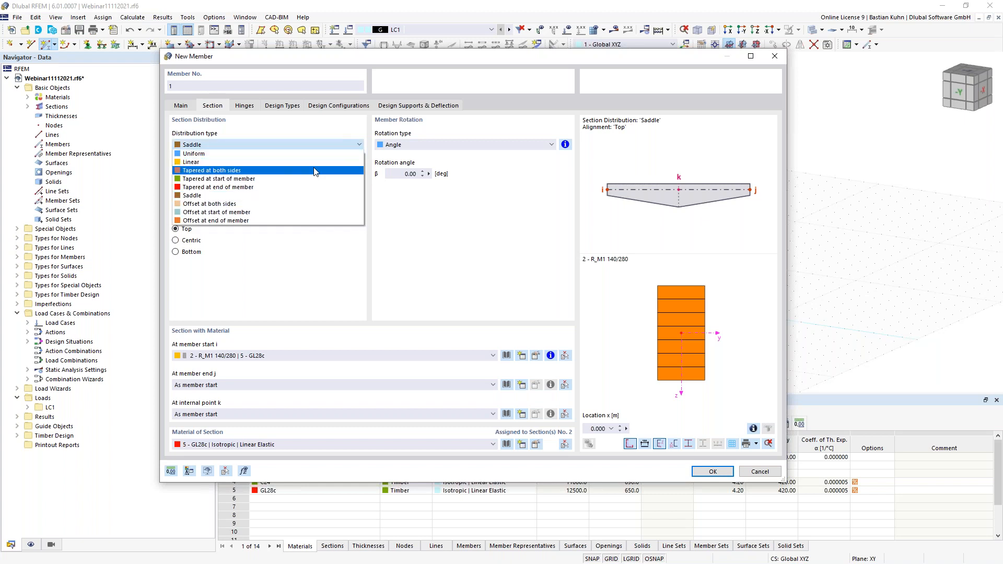
pyautogui.click(315, 153)
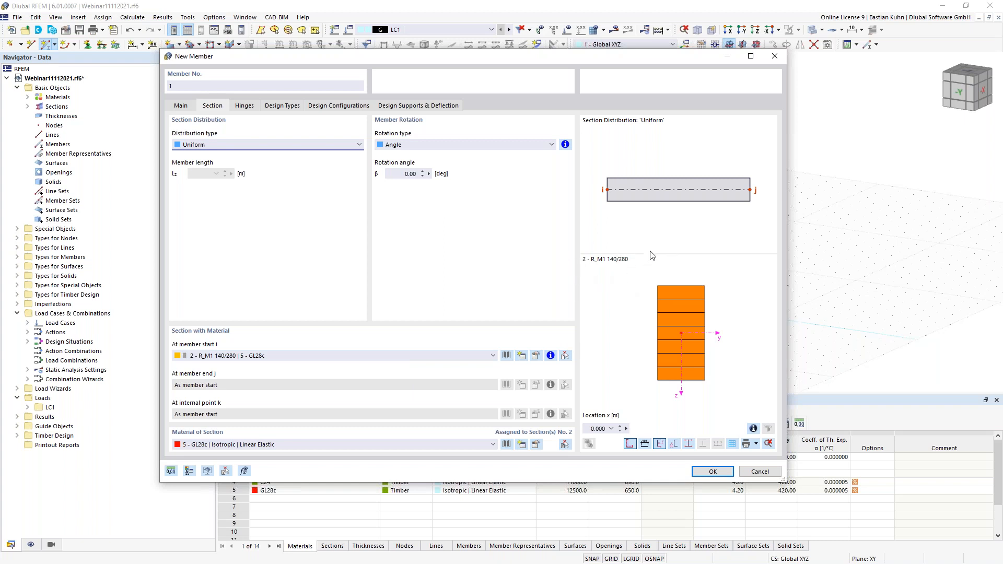
# Step: Create a rectangular Parametric - Massive I section from the section library for the member start
pyautogui.click(506, 356)
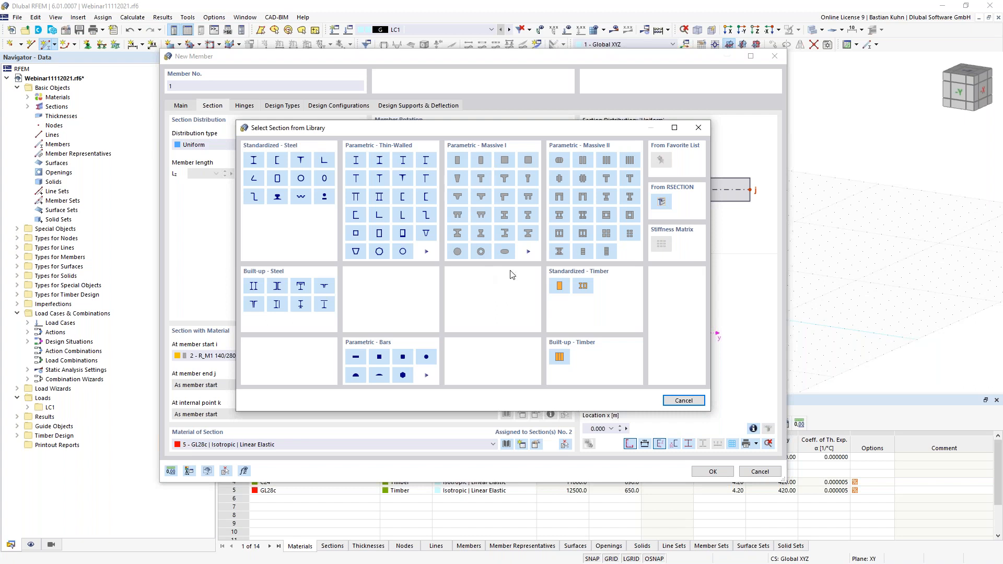
pyautogui.click(528, 251)
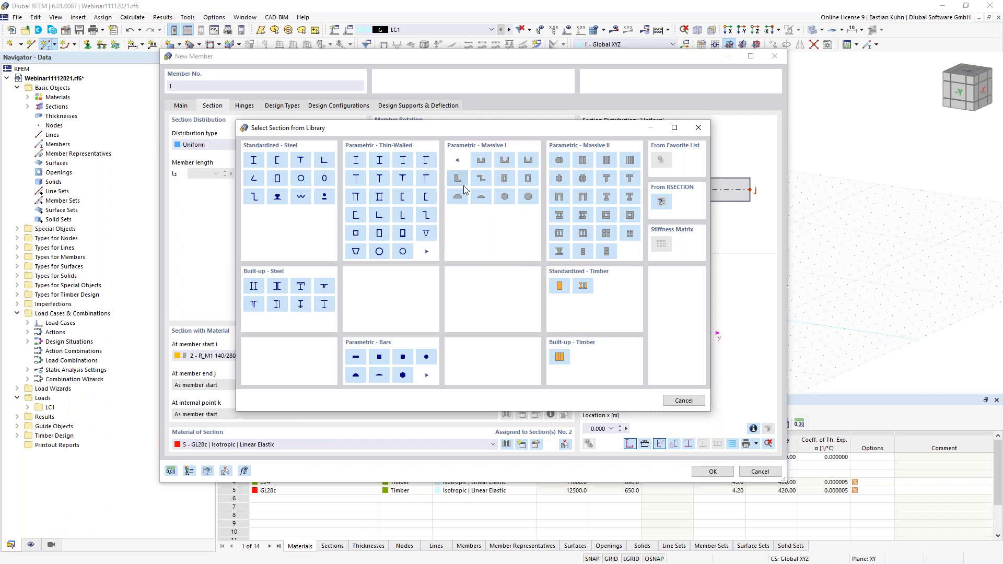
pyautogui.click(457, 160)
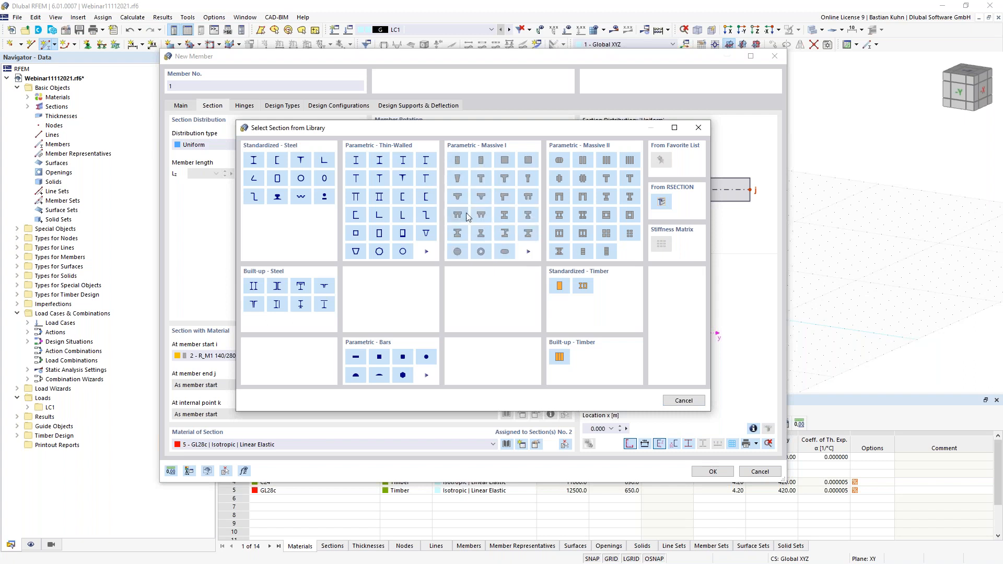
pyautogui.click(457, 161)
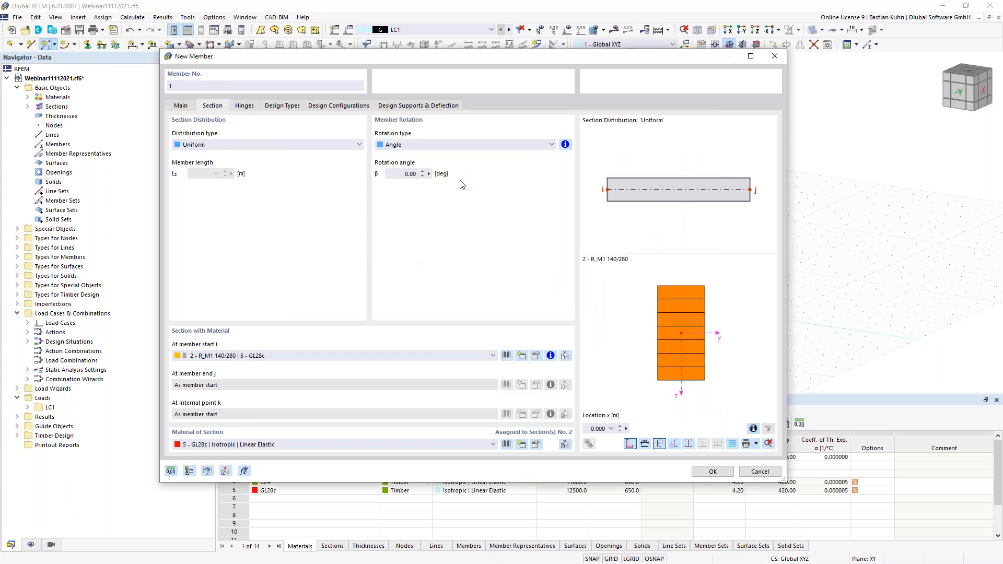
pyautogui.moveTo(0, 52); pyautogui.dragTo(473, 40)
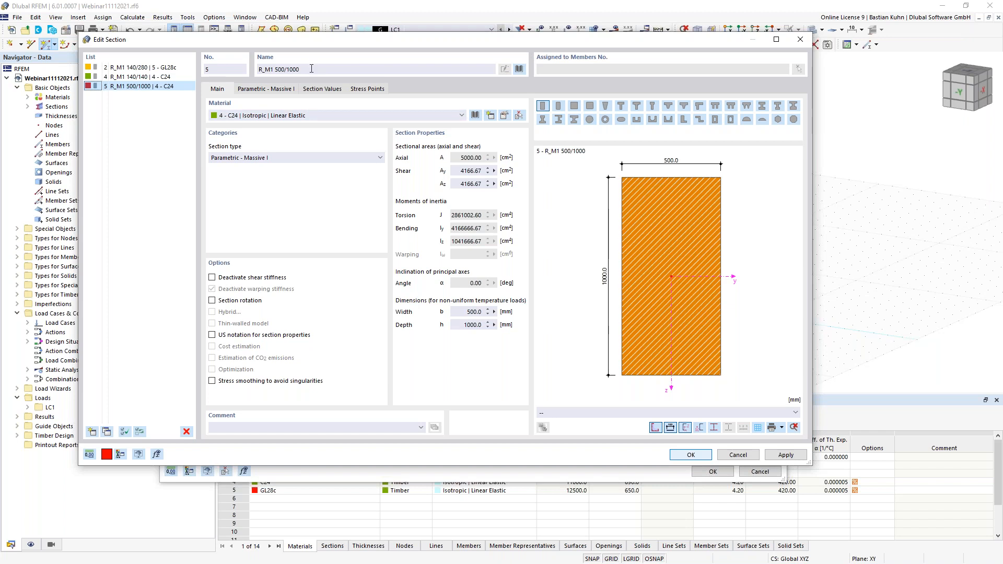
# Step: For section R_M1 140/140, filter the material library to European Union timber with the Solid Timber subtype
pyautogui.click(157, 79)
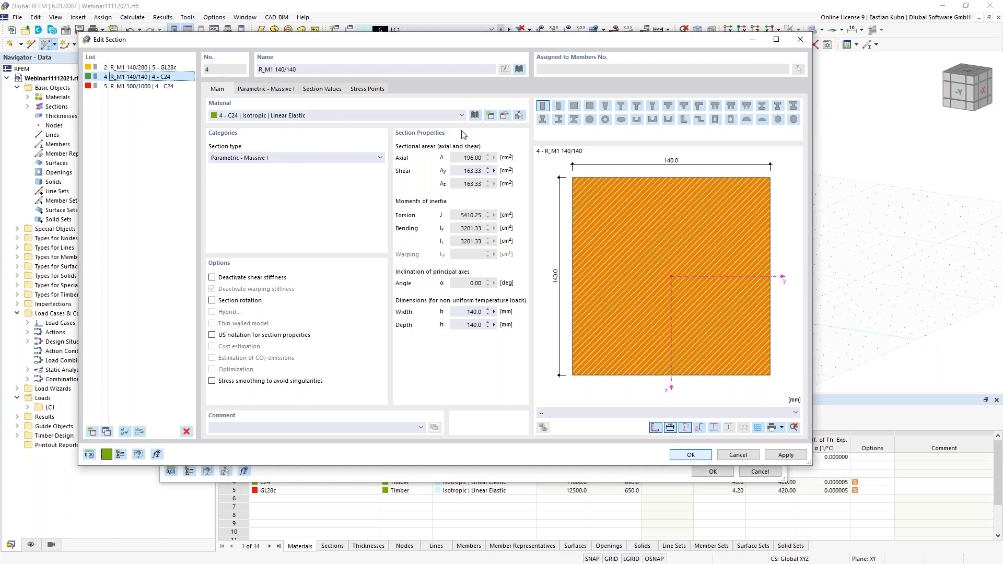
pyautogui.click(475, 116)
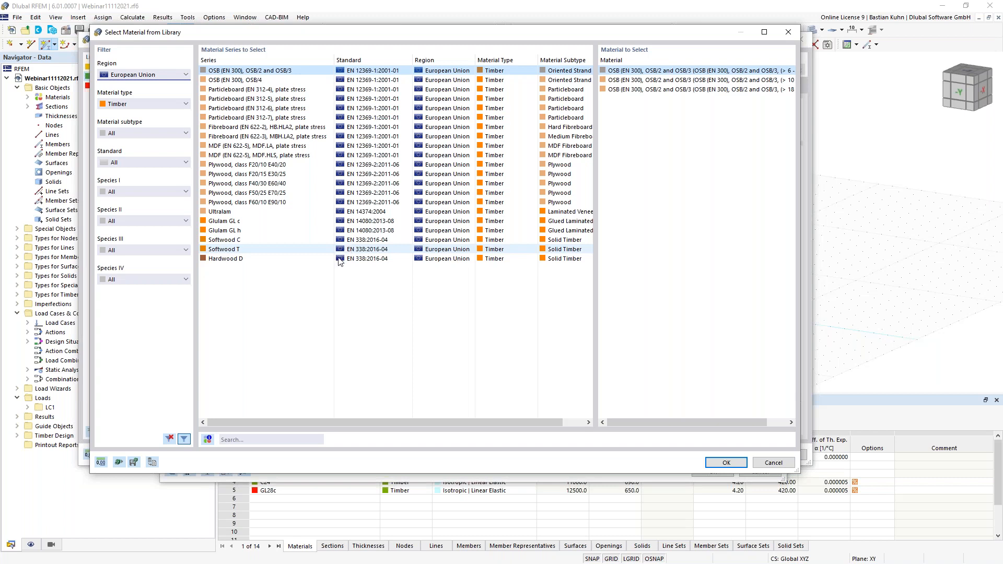
pyautogui.click(176, 104)
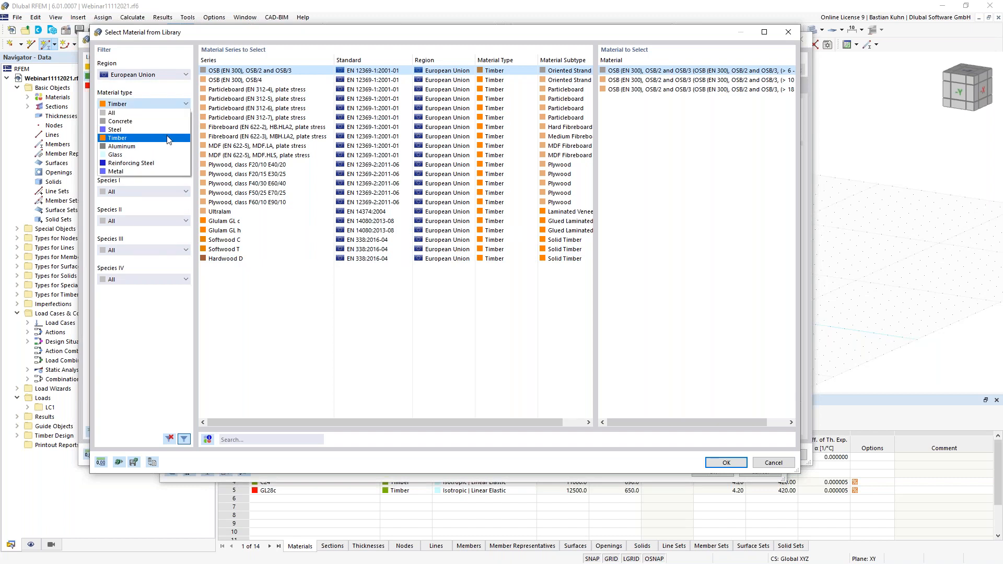
pyautogui.click(146, 138)
pyautogui.click(134, 77)
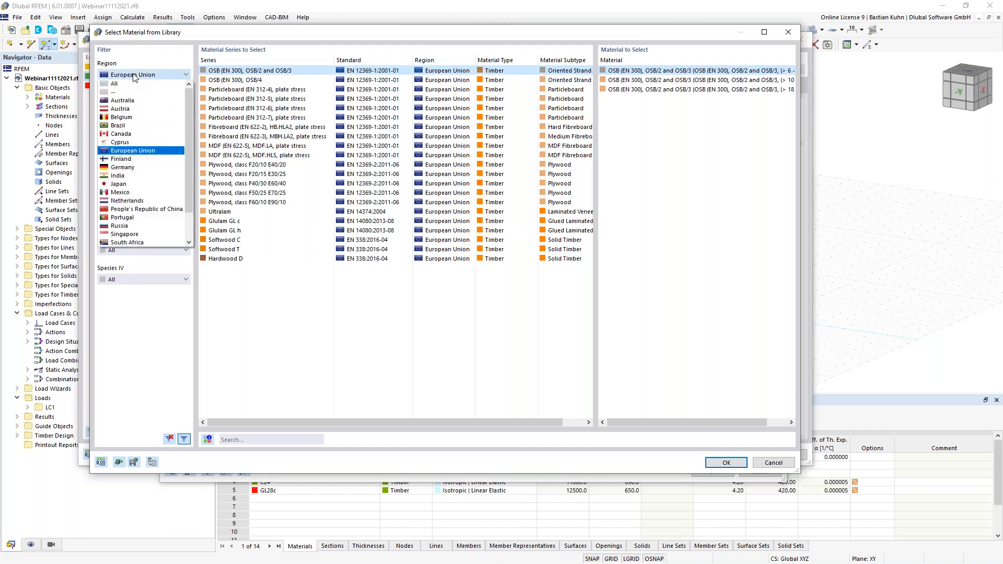
pyautogui.click(143, 69)
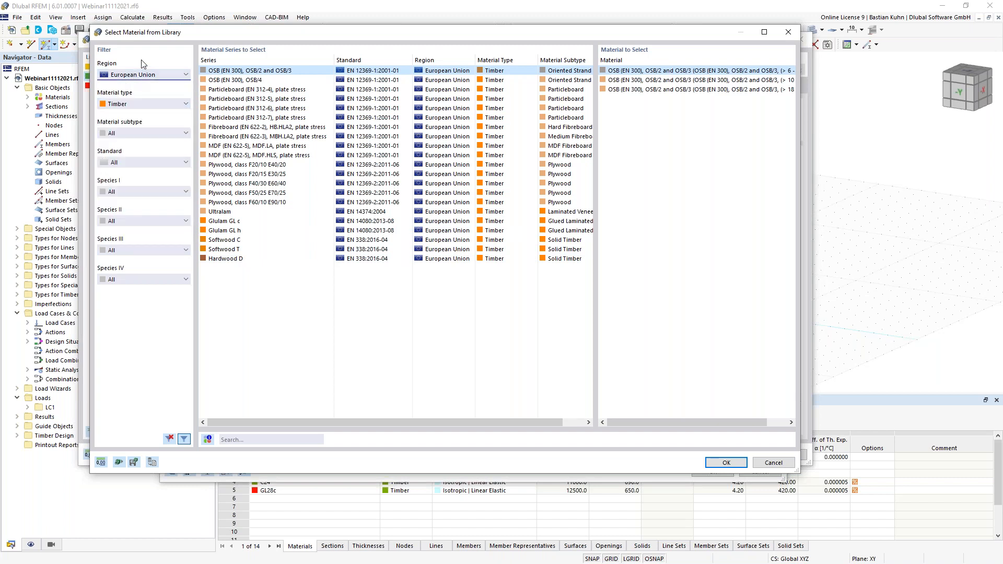
pyautogui.click(152, 133)
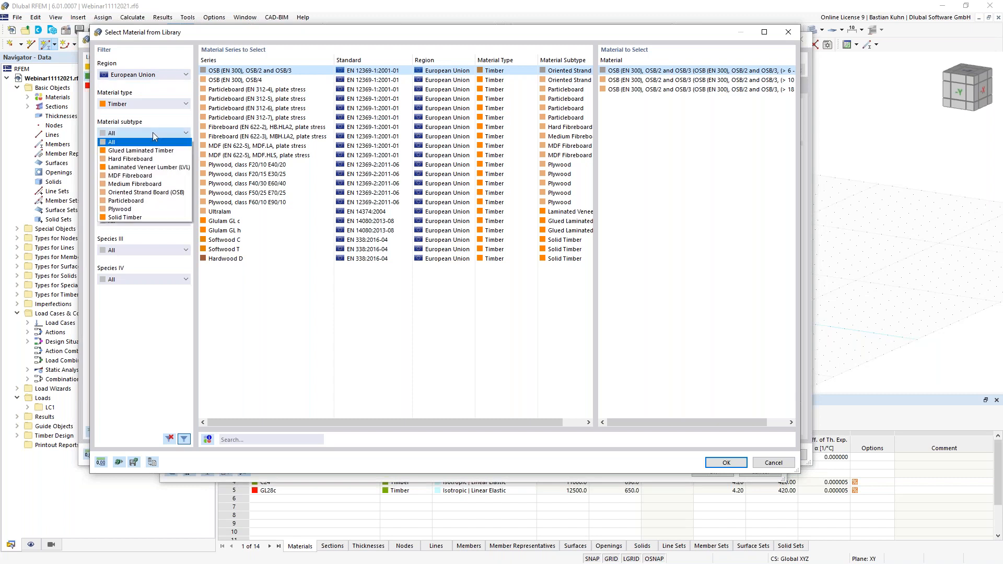
pyautogui.click(151, 216)
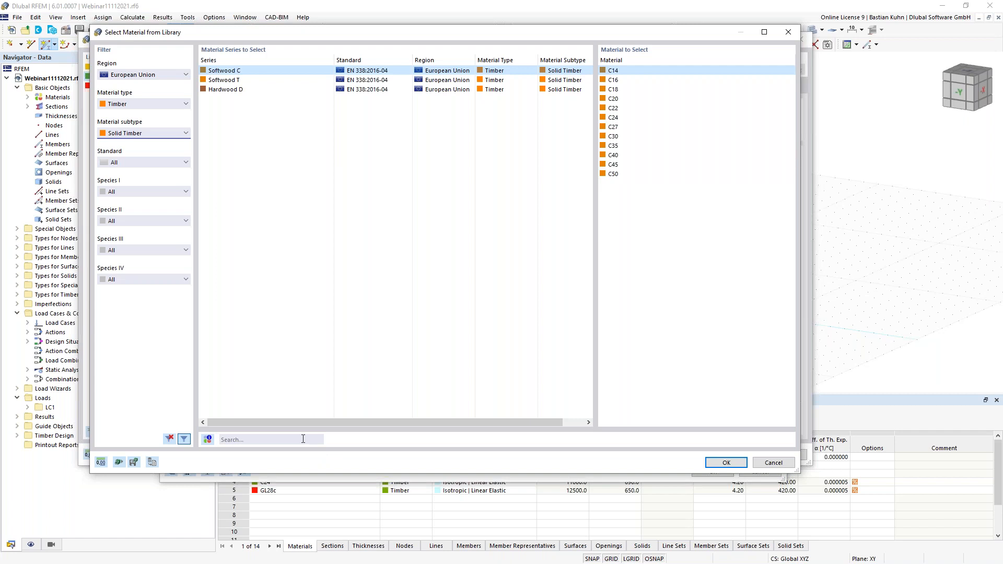
# Step: Search the filtered material library for C24 and choose that softwood as the section's material
pyautogui.click(304, 439)
pyautogui.write('C24')
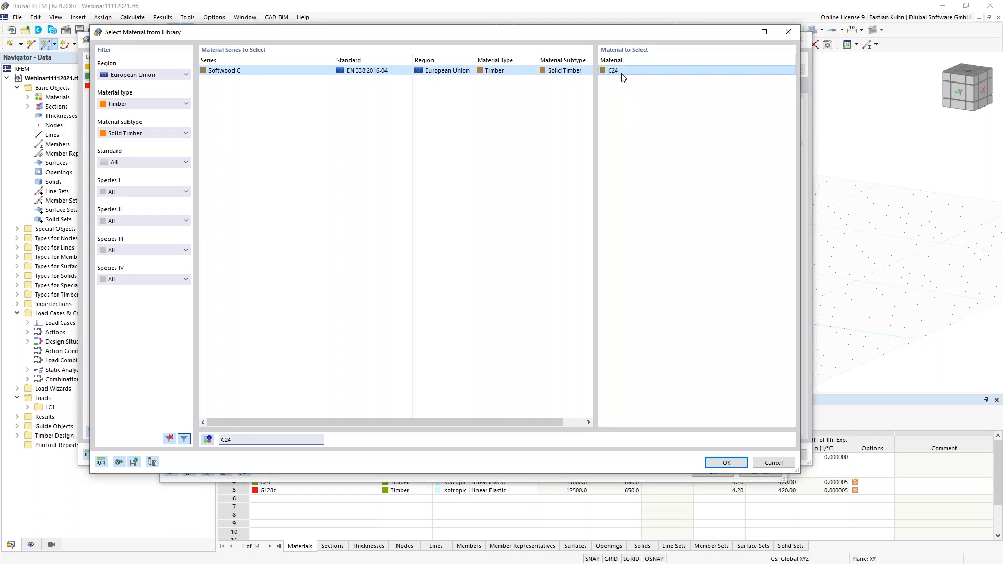
pyautogui.click(717, 462)
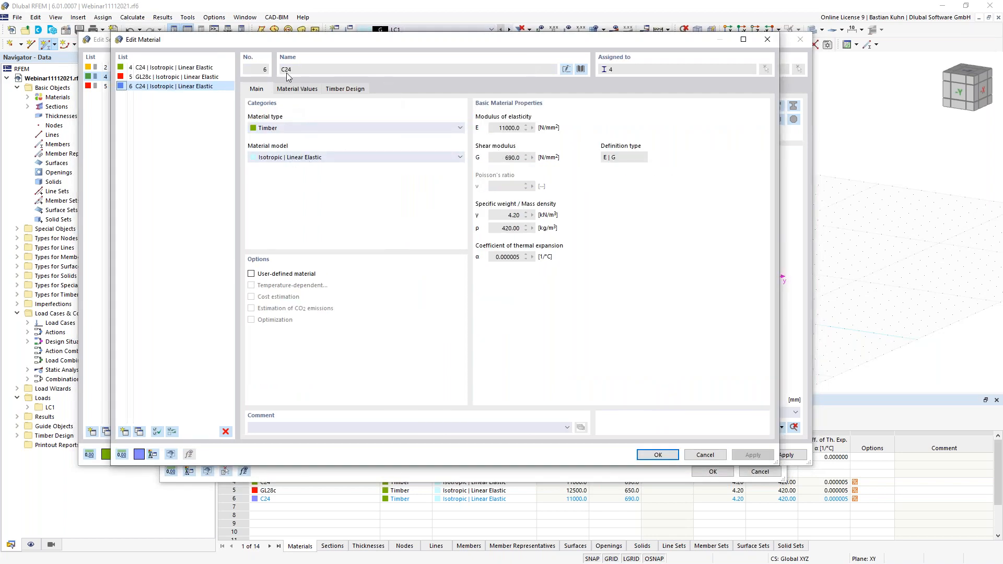
# Step: Review the C24 material values and its EN 1995 timber and fire design settings, and accept the material for the section
pyautogui.click(301, 90)
pyautogui.click(318, 170)
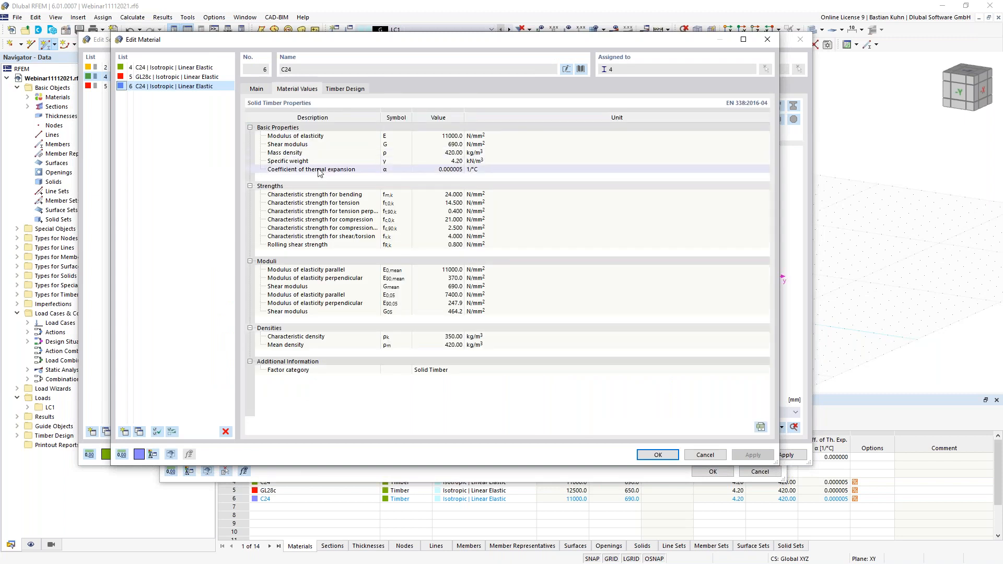
pyautogui.click(345, 89)
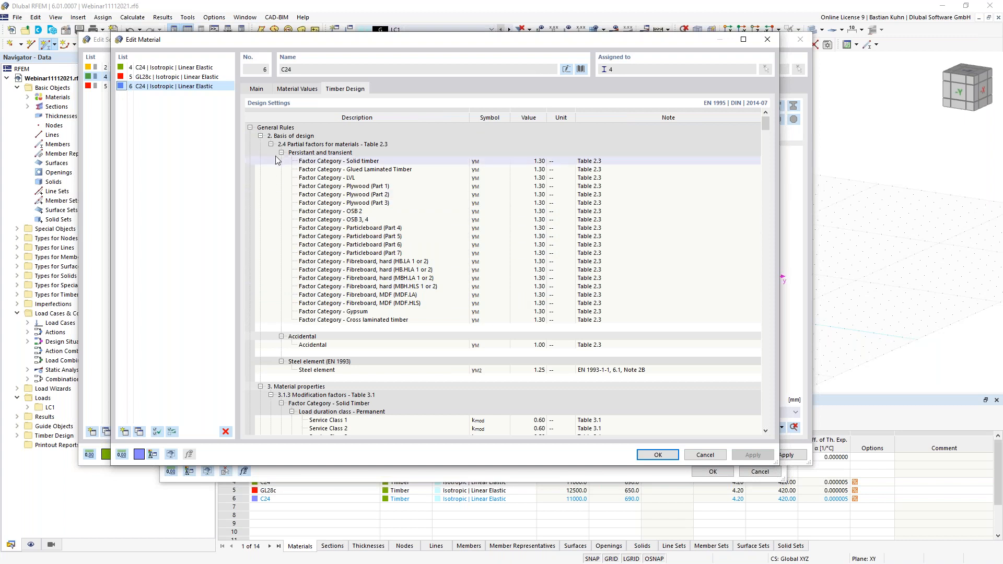
pyautogui.click(260, 136)
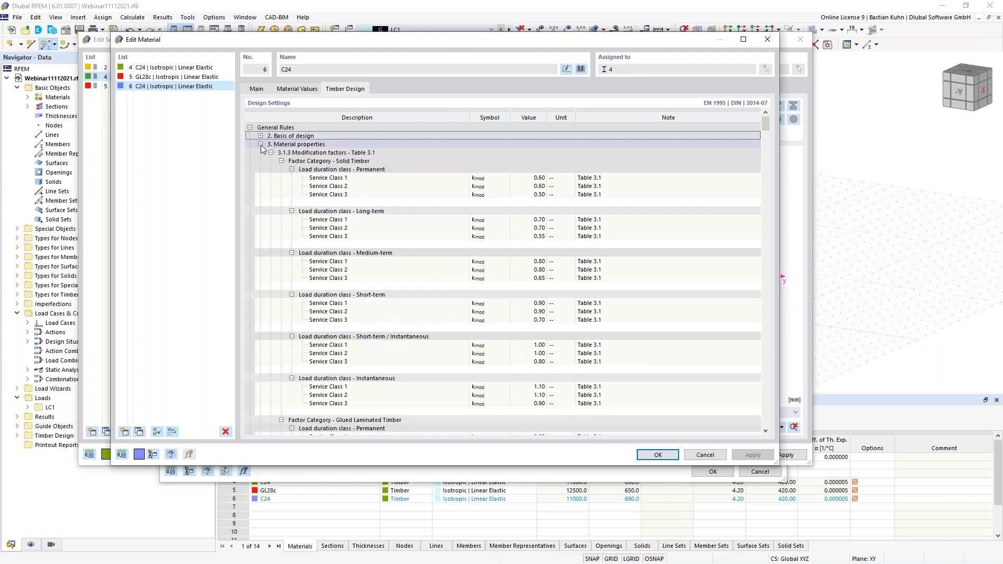
pyautogui.click(260, 145)
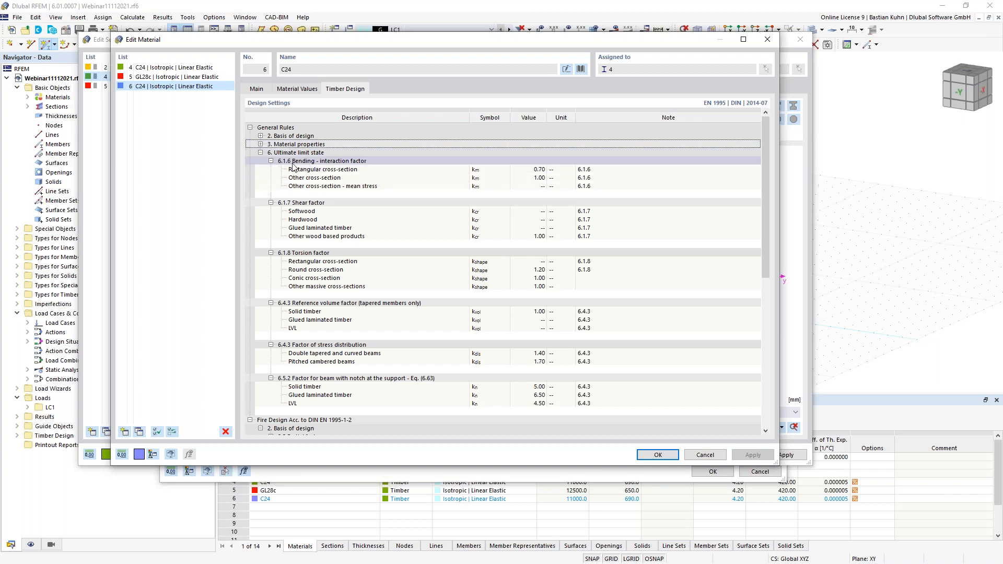
pyautogui.scroll(-5, 292, 339)
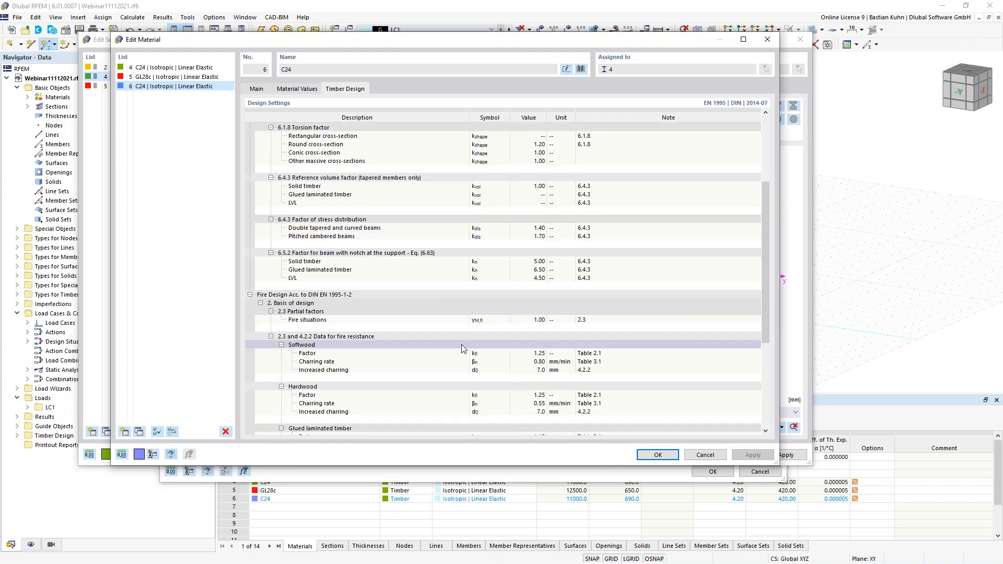
pyautogui.click(535, 321)
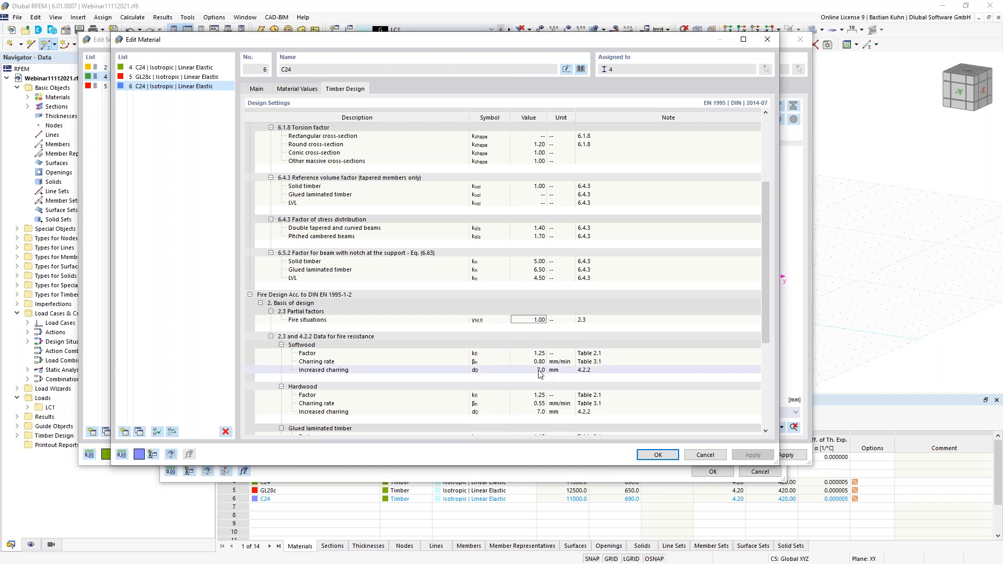
pyautogui.click(658, 455)
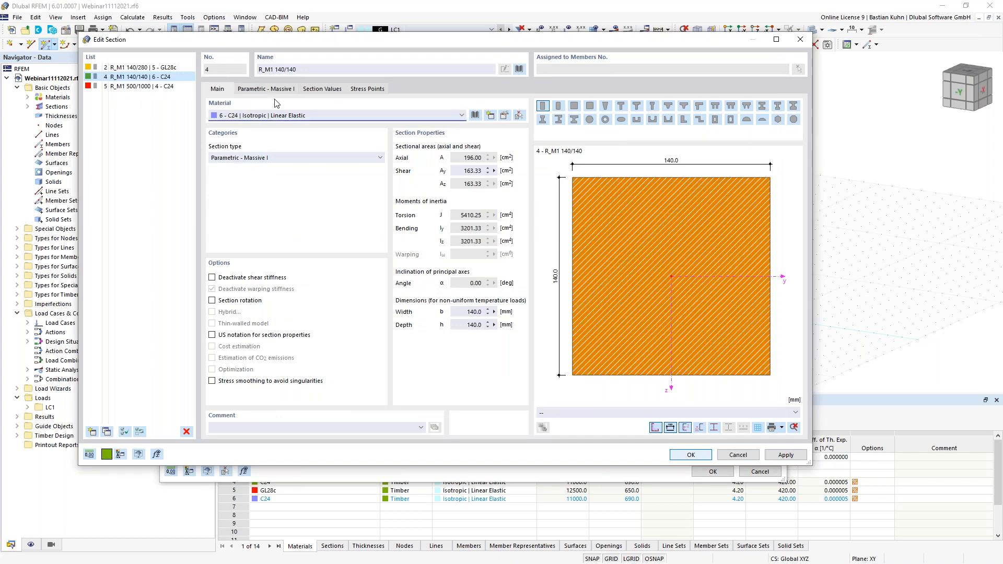
# Step: Accept the edited section and assign R_M1 140/140 with C24 to the new member's start
pyautogui.click(679, 458)
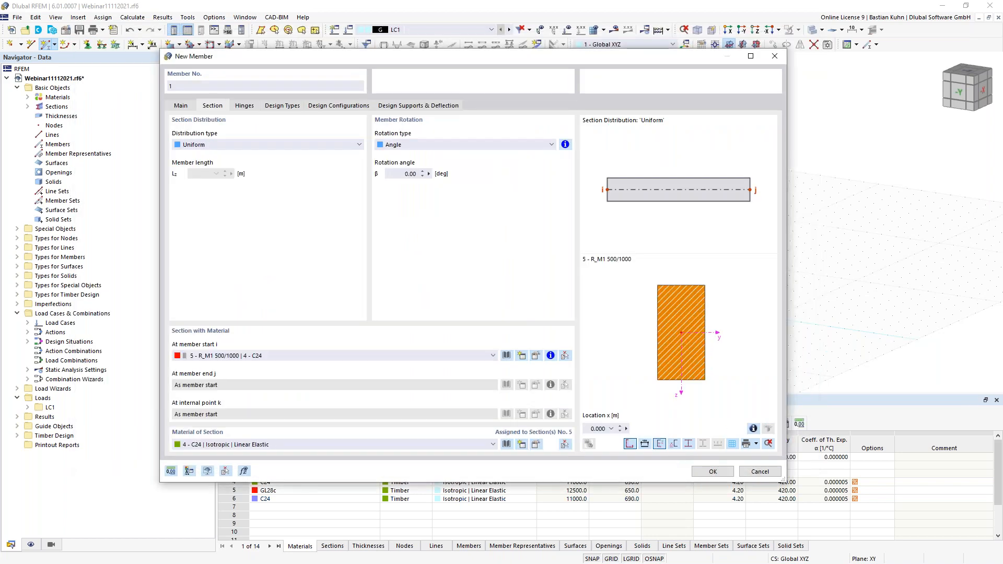
pyautogui.click(477, 357)
pyautogui.click(458, 373)
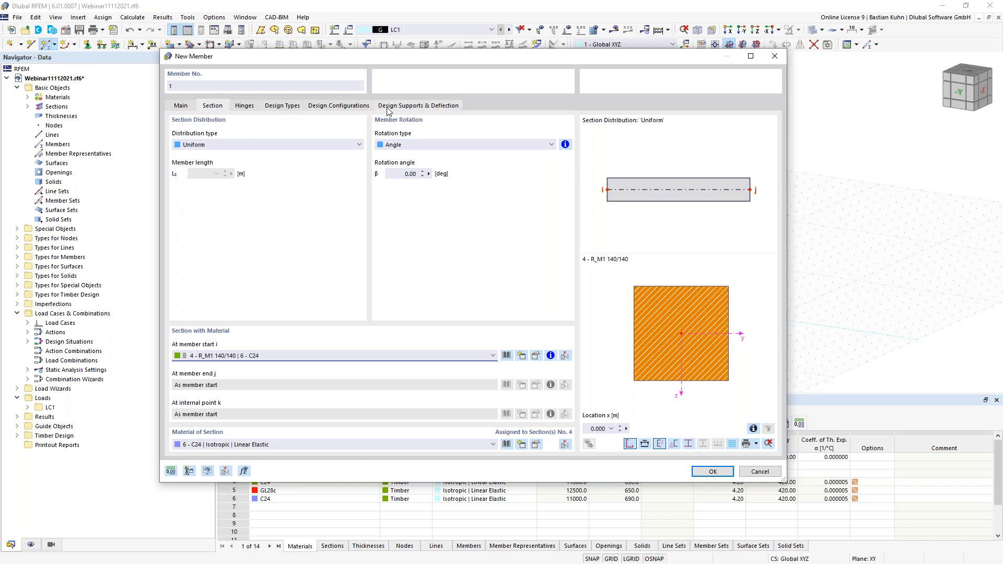
# Step: Review the member's design types and default timber design configurations, and accept the member definition
pyautogui.click(283, 107)
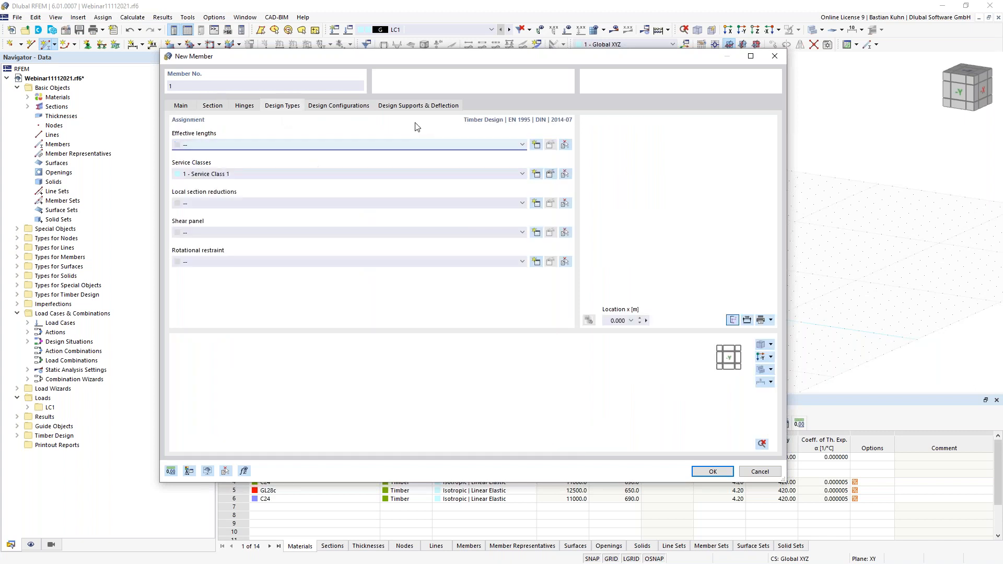
pyautogui.click(329, 107)
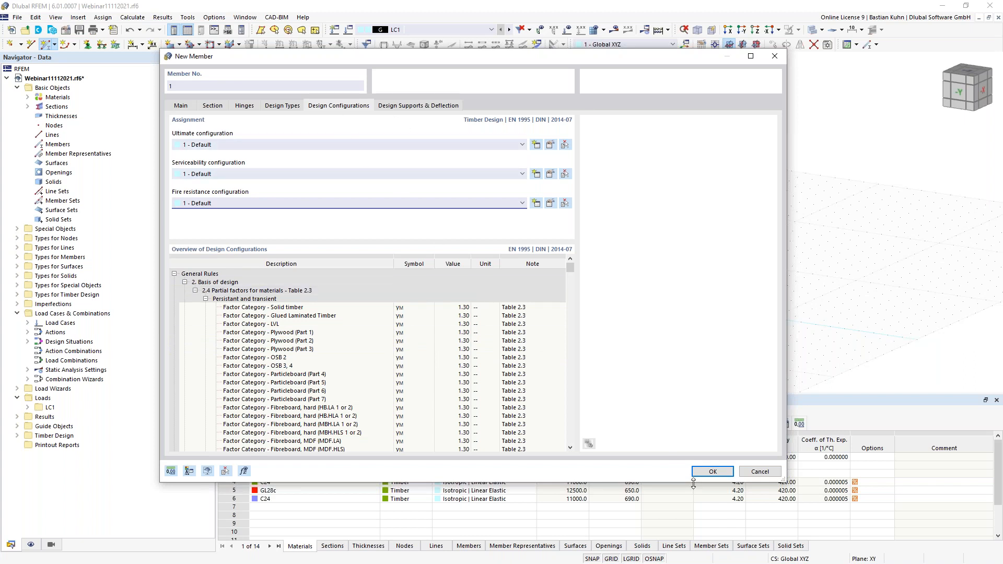
pyautogui.click(713, 472)
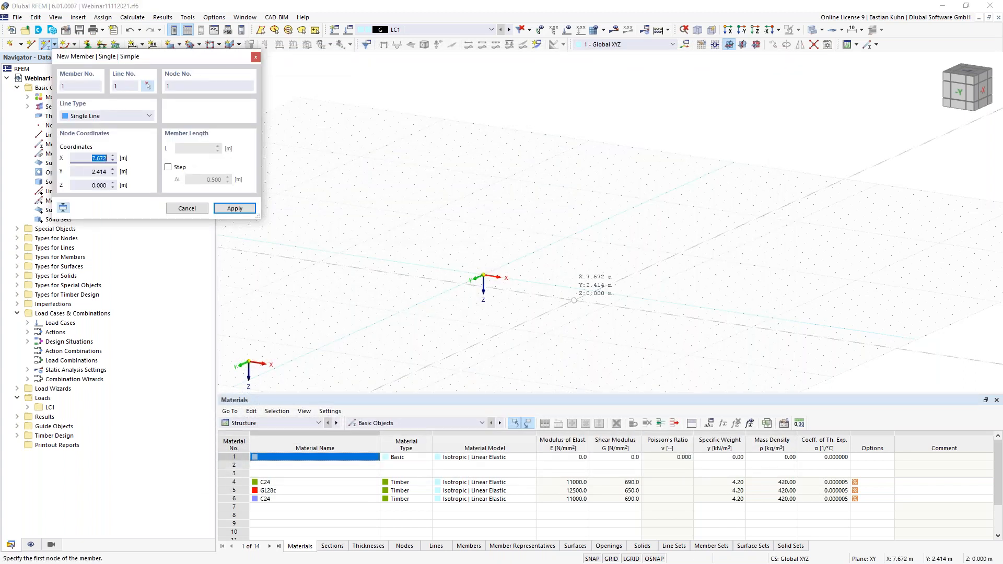
# Step: In the XZ work plane, draw a 4 m column from the origin up to Z -4.000 m and list the member representatives
pyautogui.click(756, 44)
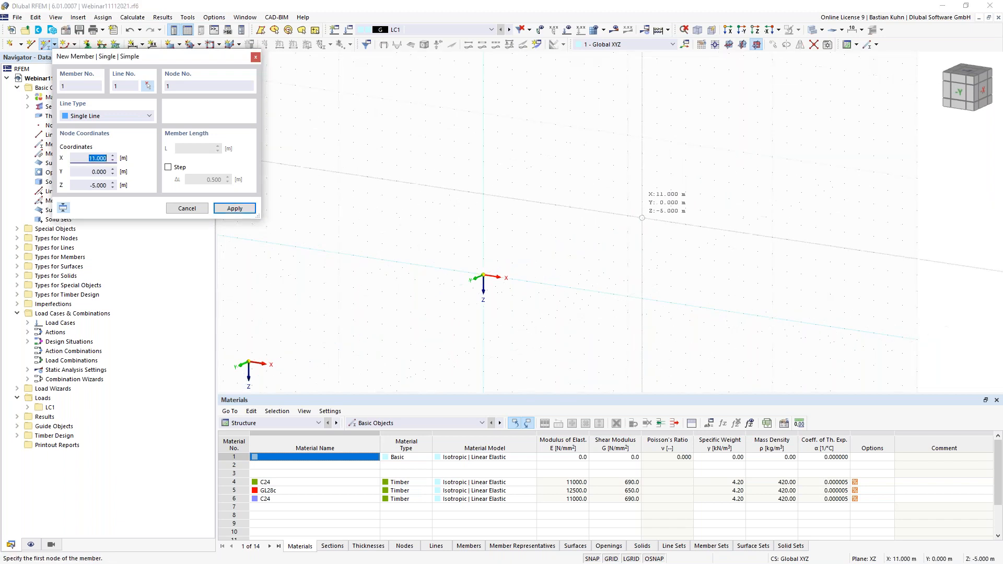
pyautogui.click(484, 276)
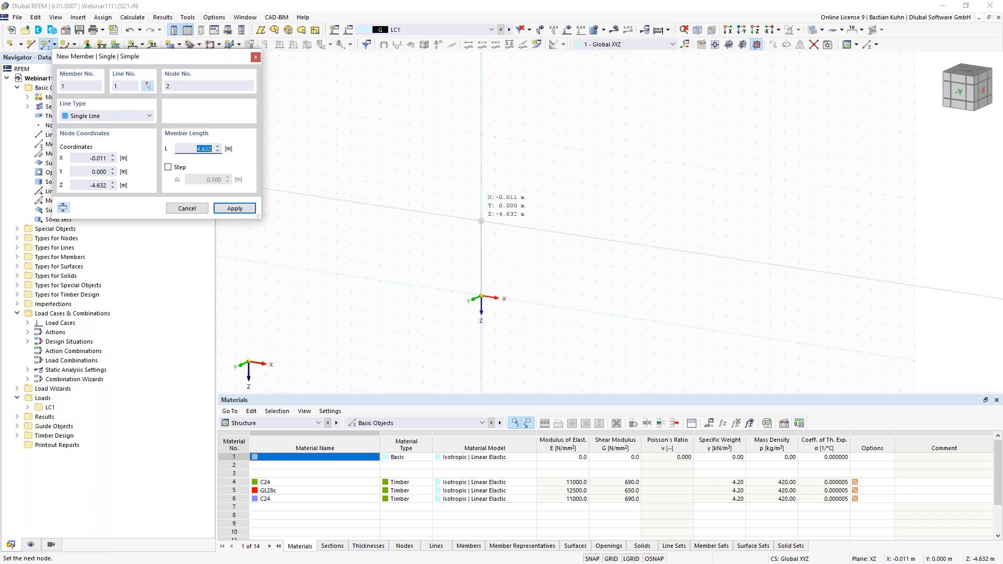
pyautogui.click(481, 215)
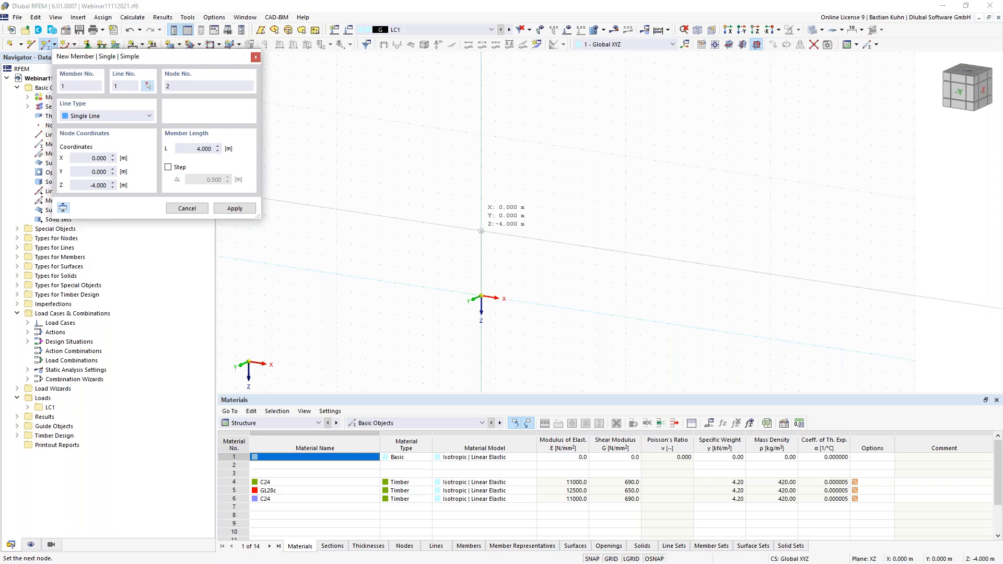
pyautogui.press('Escape')
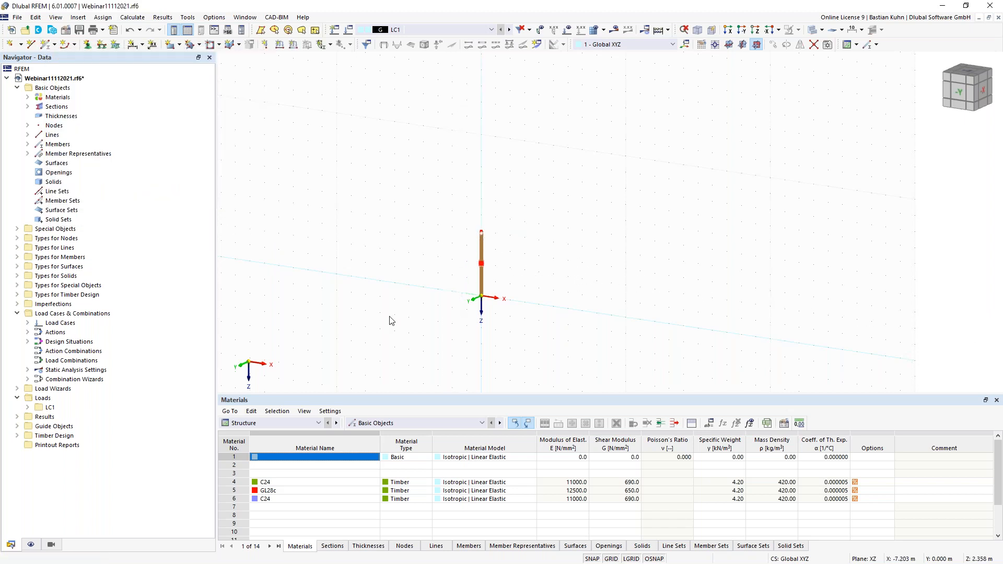
pyautogui.click(27, 153)
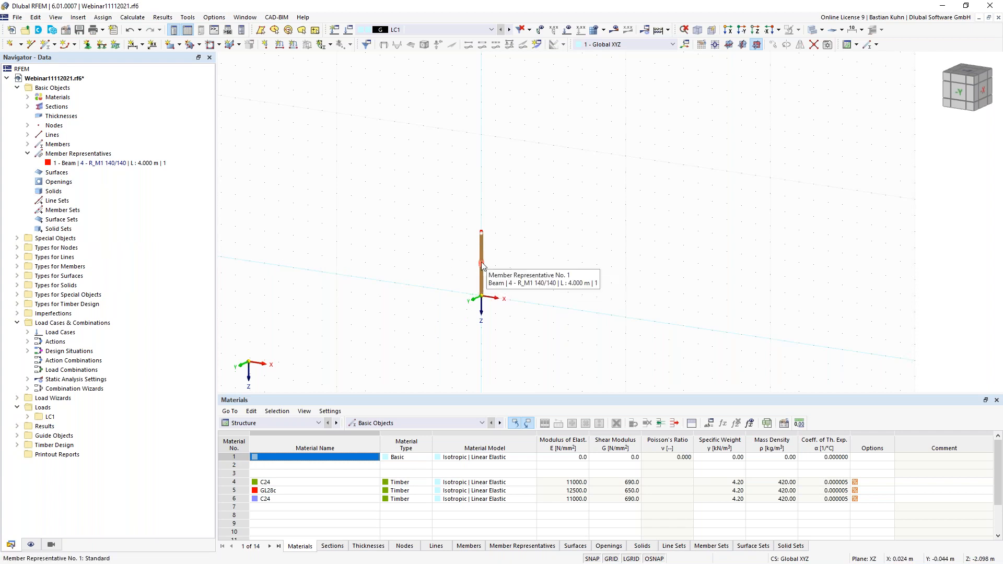
# Step: Assign nodal support type 1 to the node at the column's base
pyautogui.click(87, 43)
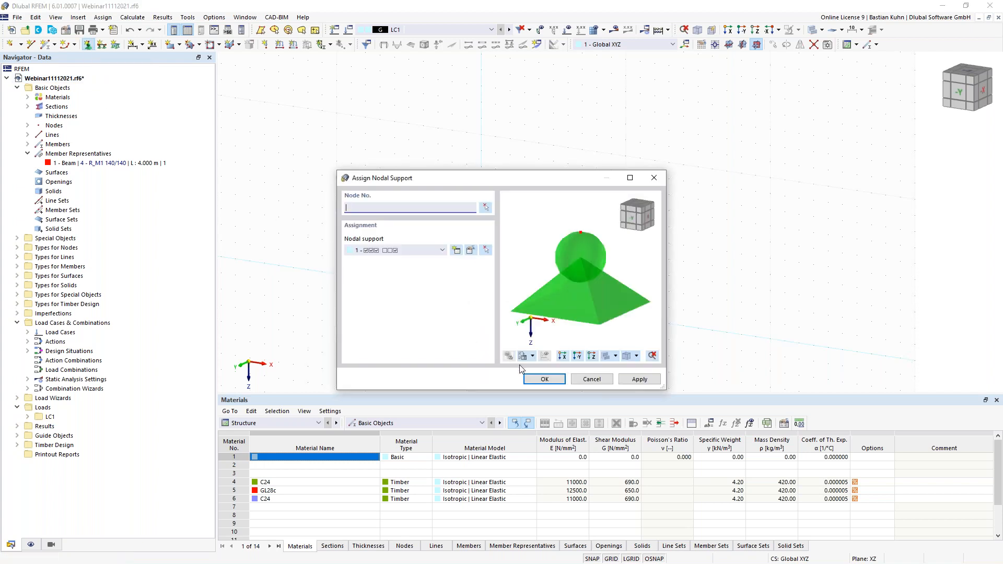
pyautogui.click(545, 379)
pyautogui.moveTo(518, 338); pyautogui.dragTo(427, 277)
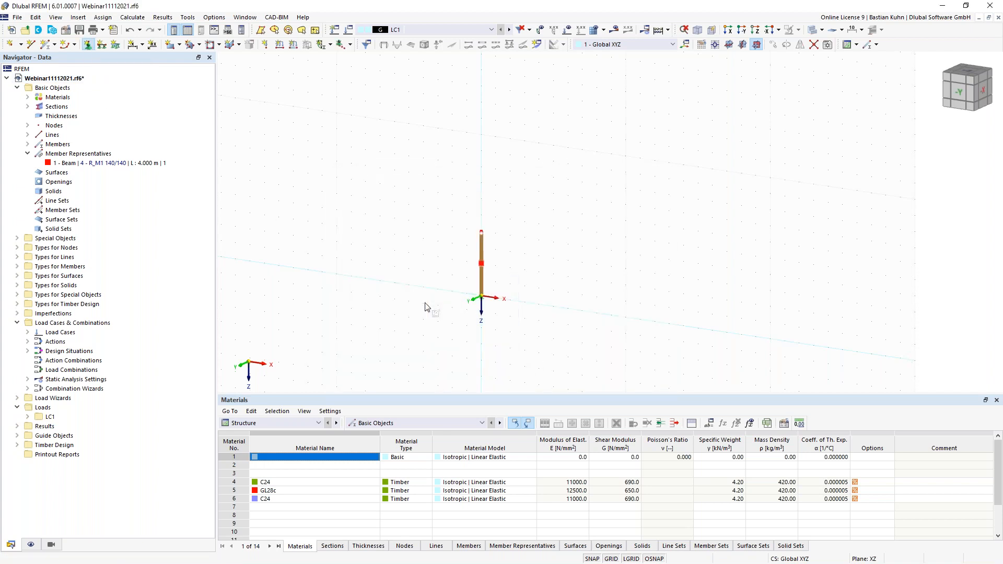
pyautogui.press('Escape')
# Step: Enlarge the displayed symbol of the nodal support at the column's base
pyautogui.scroll(4, 470, 315)
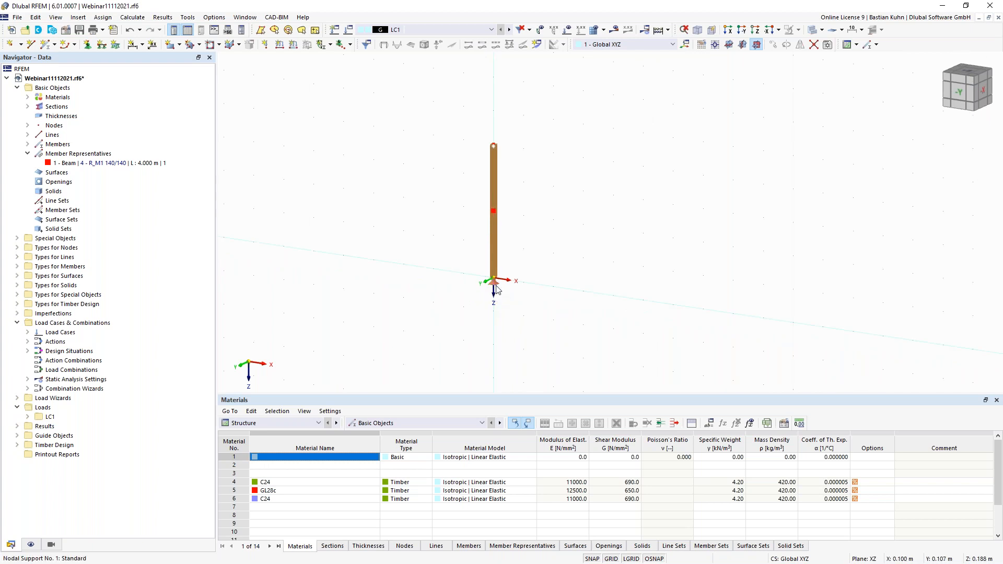
pyautogui.rightClick(496, 287)
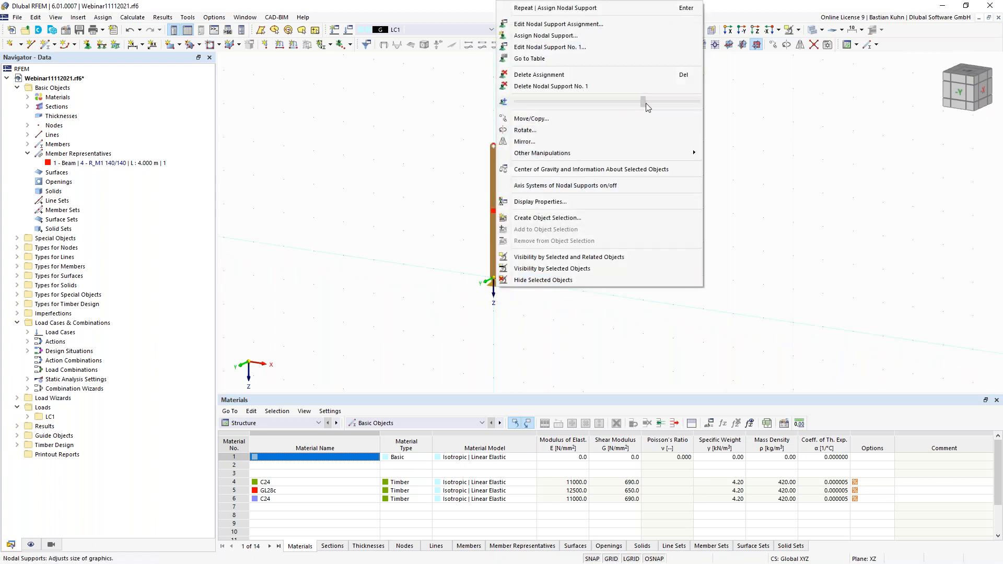
pyautogui.moveTo(671, 102); pyautogui.dragTo(672, 103)
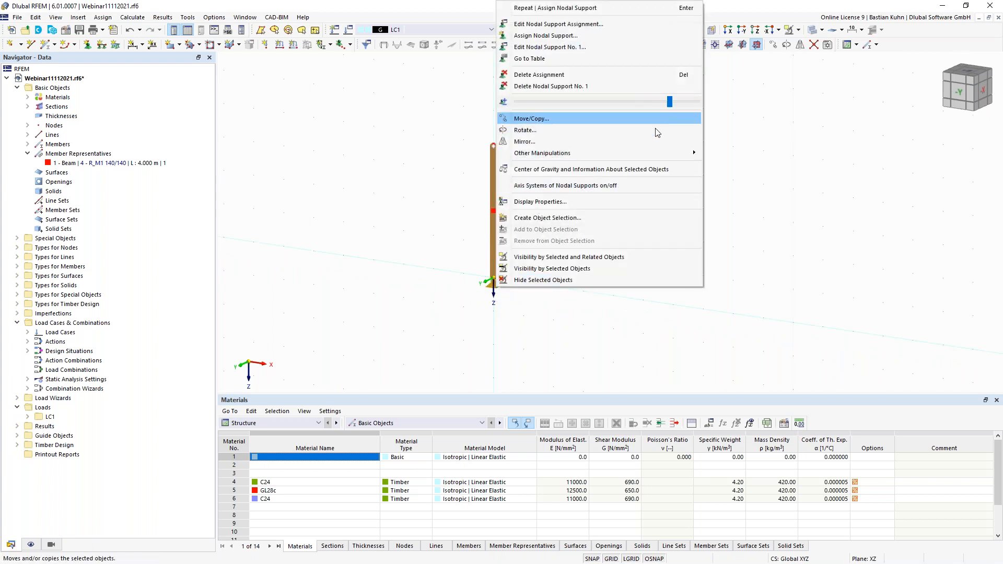
pyautogui.click(427, 229)
pyautogui.rightClick(494, 289)
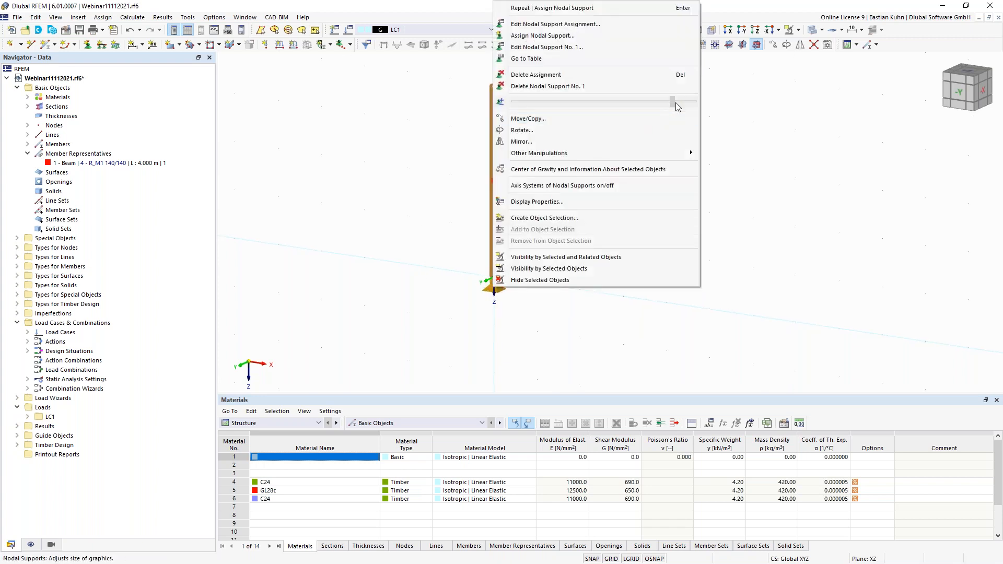
pyautogui.click(417, 209)
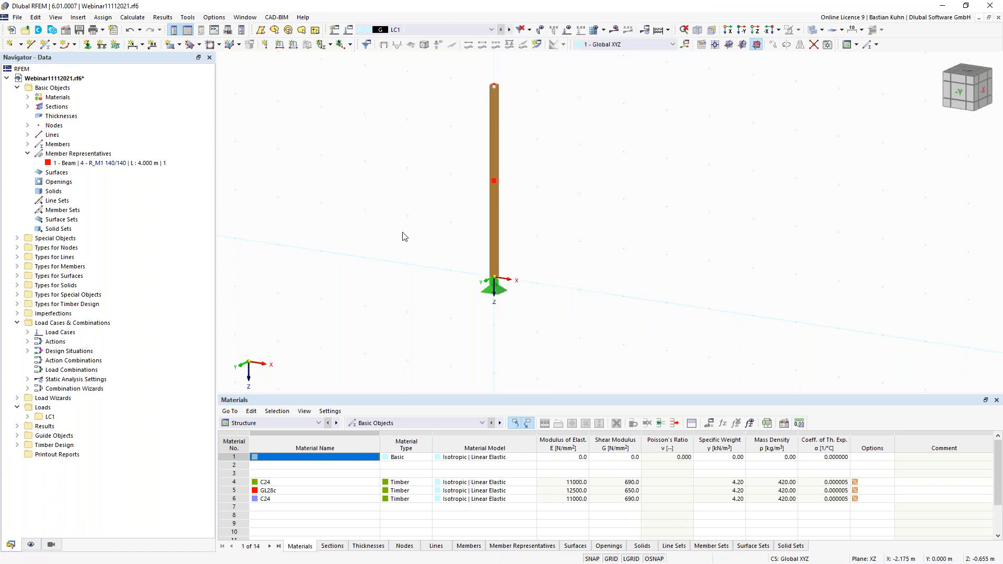
# Step: Copy the column together with its base support once by 14 m in the X direction
pyautogui.scroll(-2, 405, 240)
pyautogui.scroll(-2, 405, 240)
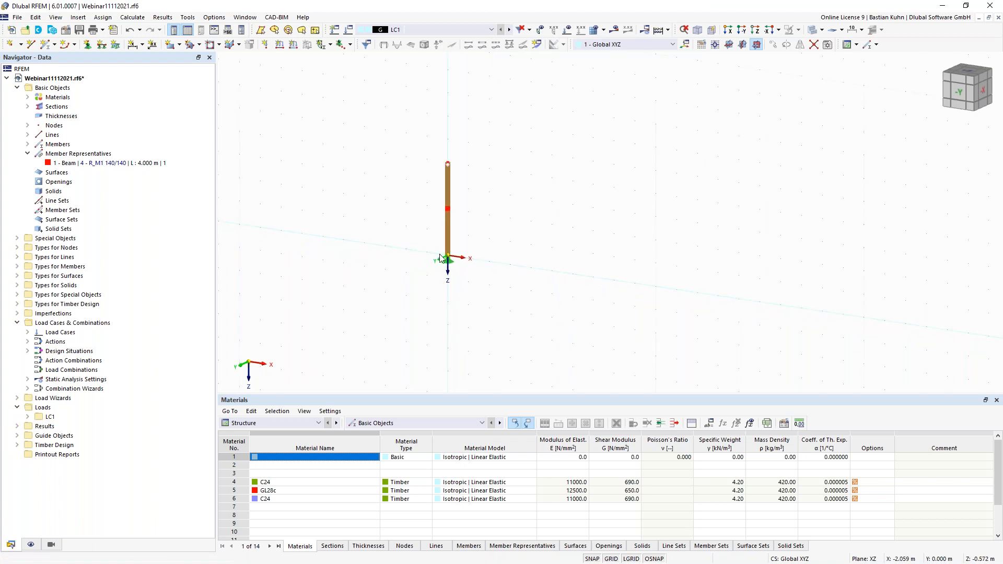
pyautogui.moveTo(457, 236); pyautogui.dragTo(407, 268, button='middle')
pyautogui.moveTo(315, 123); pyautogui.dragTo(452, 340)
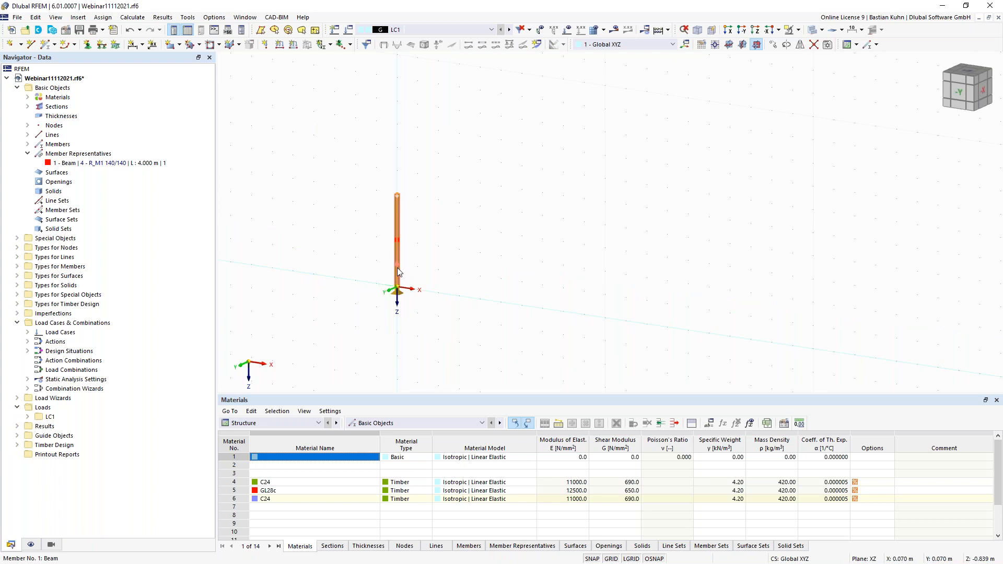
pyautogui.rightClick(397, 267)
pyautogui.click(475, 104)
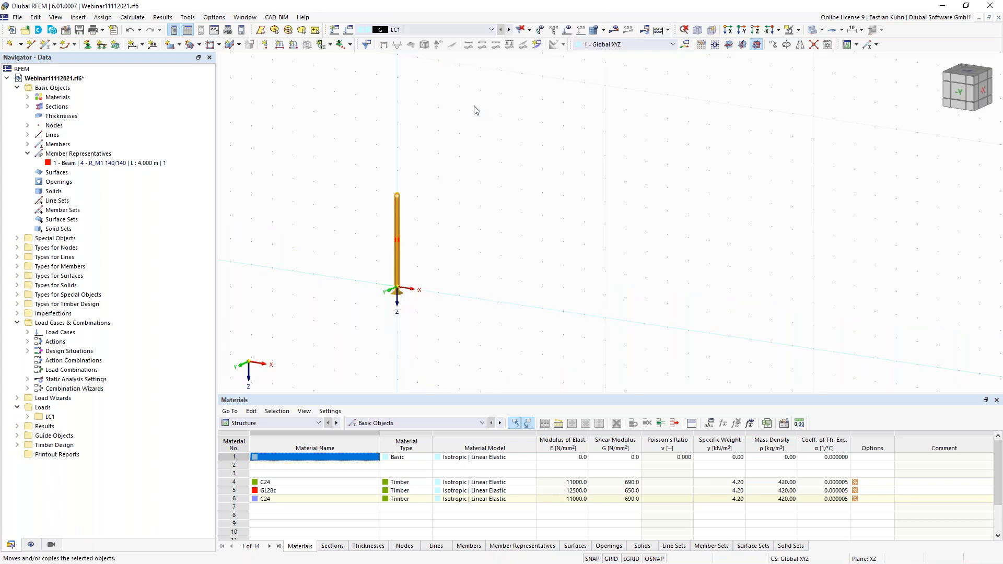
pyautogui.click(355, 195)
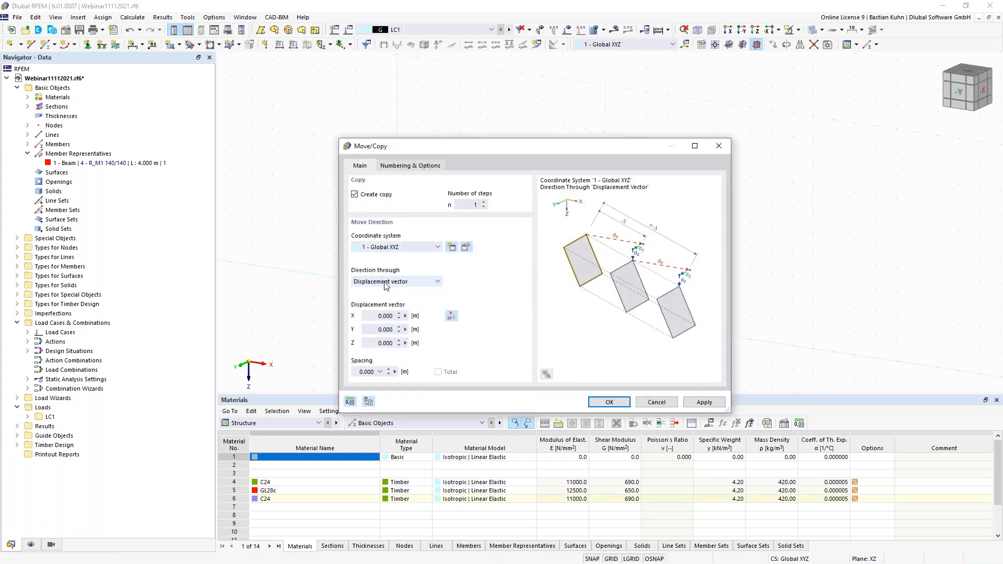
pyautogui.doubleClick(376, 315)
pyautogui.write('14')
pyautogui.click(609, 402)
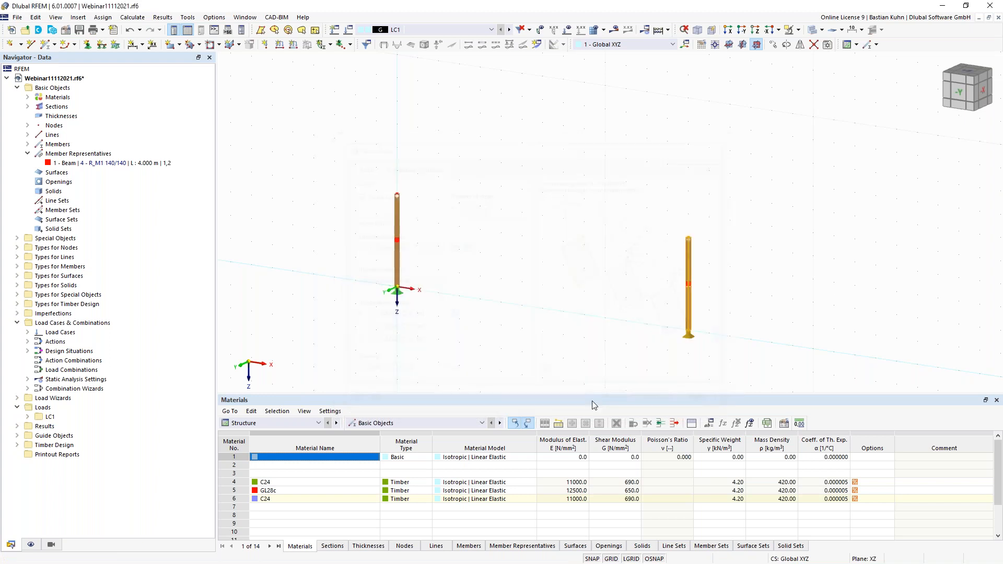
# Step: Draw a beam member with section R_M1 140/280 in GL28c between the tops of the two columns
pyautogui.moveTo(542, 308); pyautogui.dragTo(524, 287, button='middle')
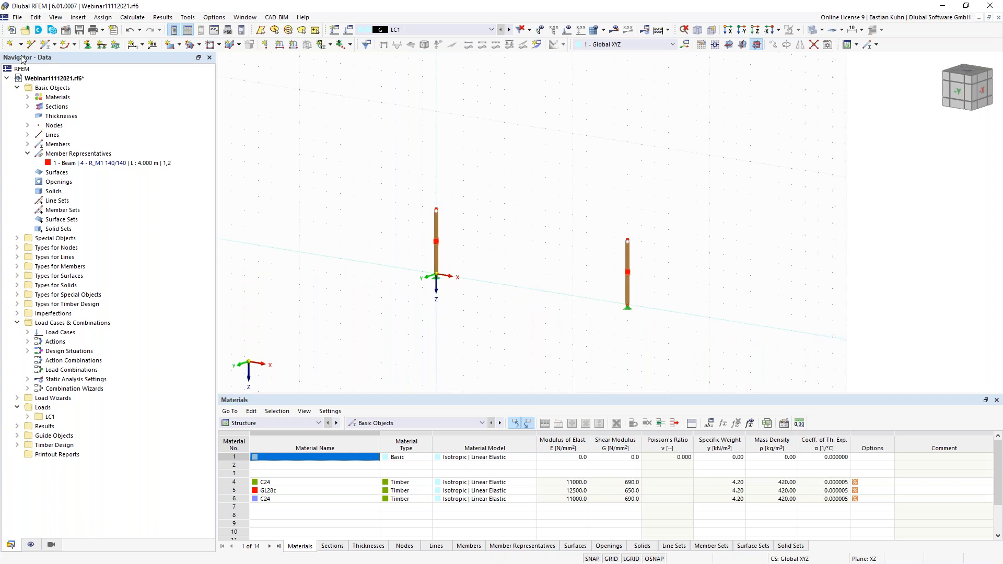
pyautogui.click(48, 49)
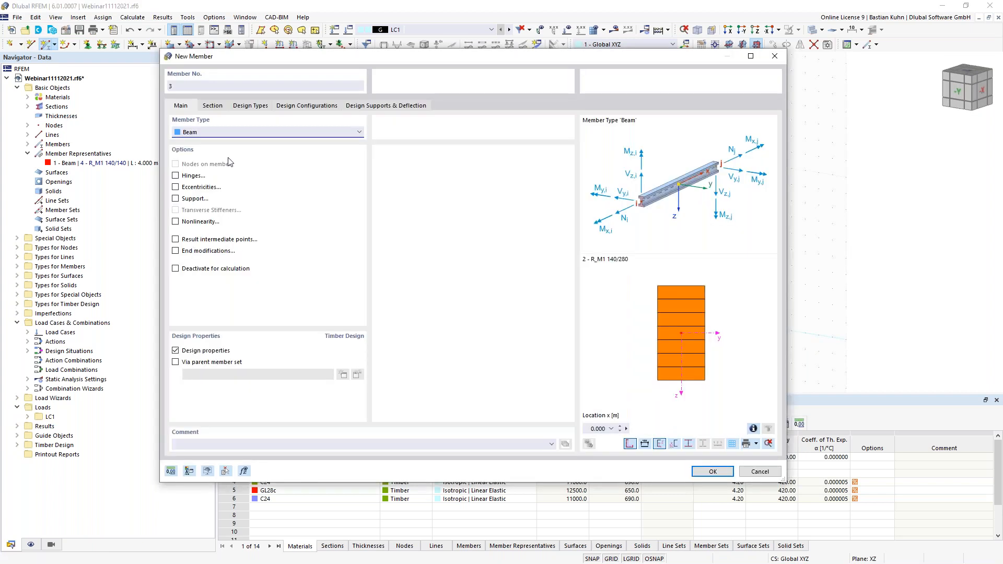
pyautogui.click(213, 108)
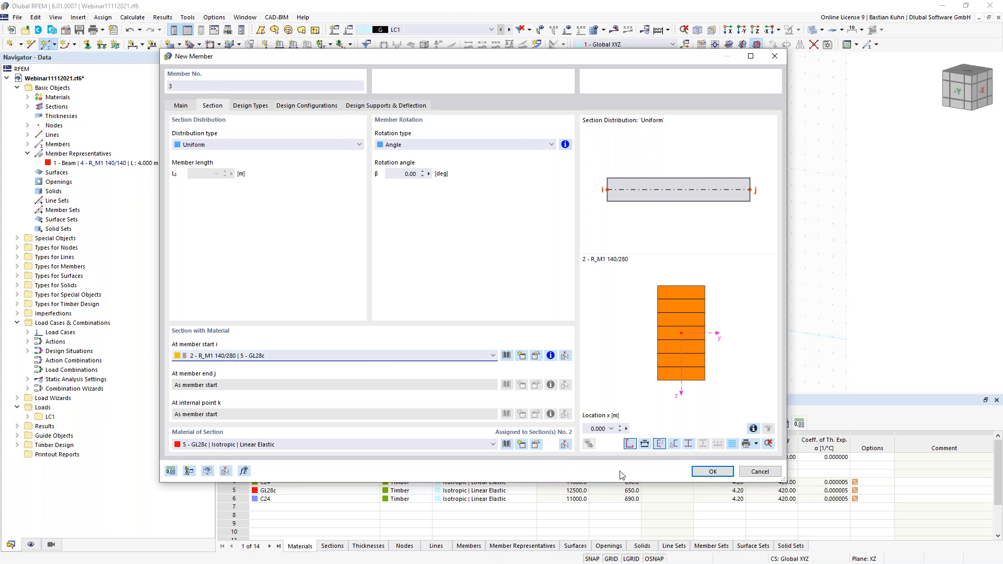
pyautogui.click(707, 473)
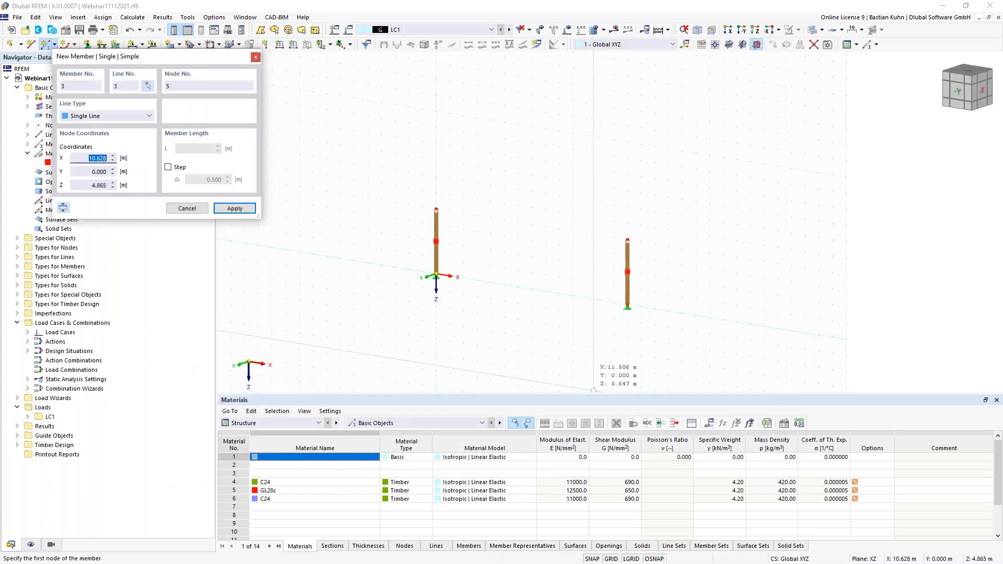
pyautogui.click(437, 210)
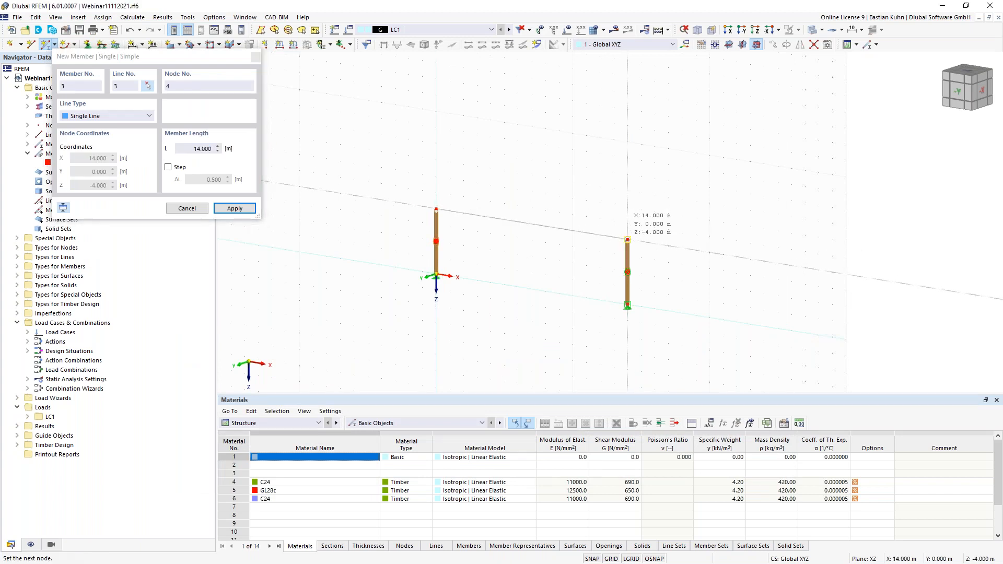
pyautogui.click(628, 240)
pyautogui.press('Escape')
# Step: Divide the horizontal beam between the columns using 1 intermediate node
pyautogui.rightClick(545, 233)
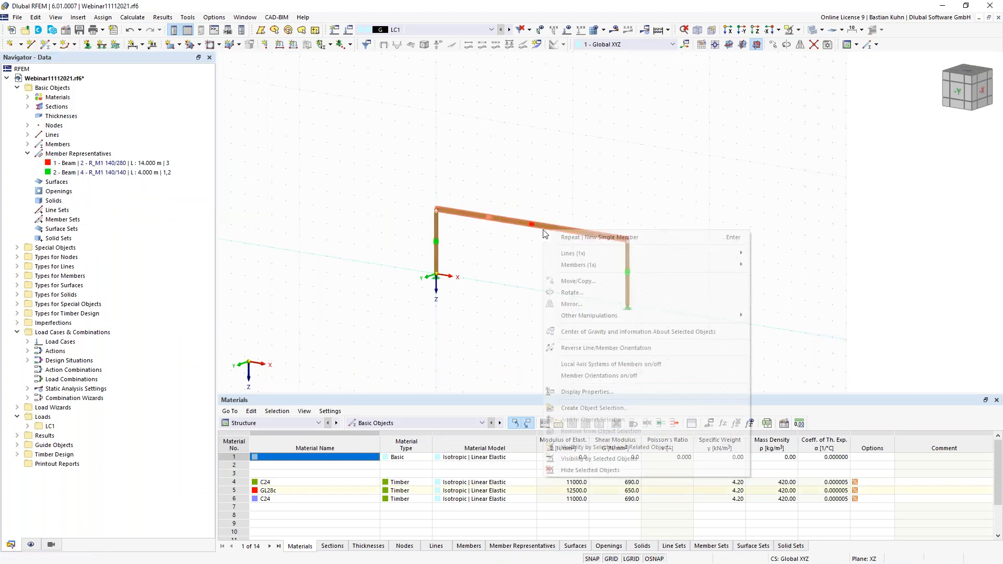
pyautogui.moveTo(653, 265)
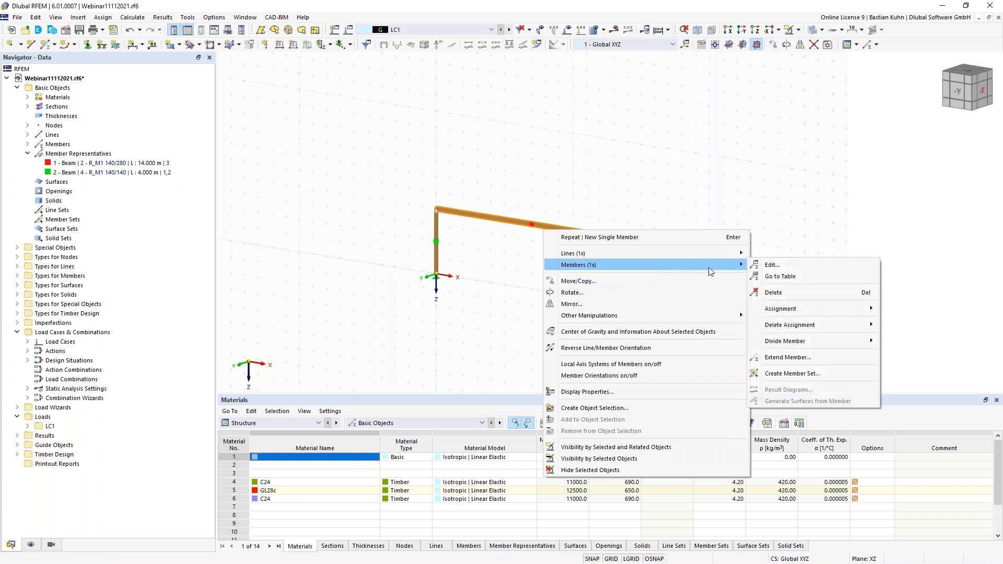
pyautogui.moveTo(796, 340)
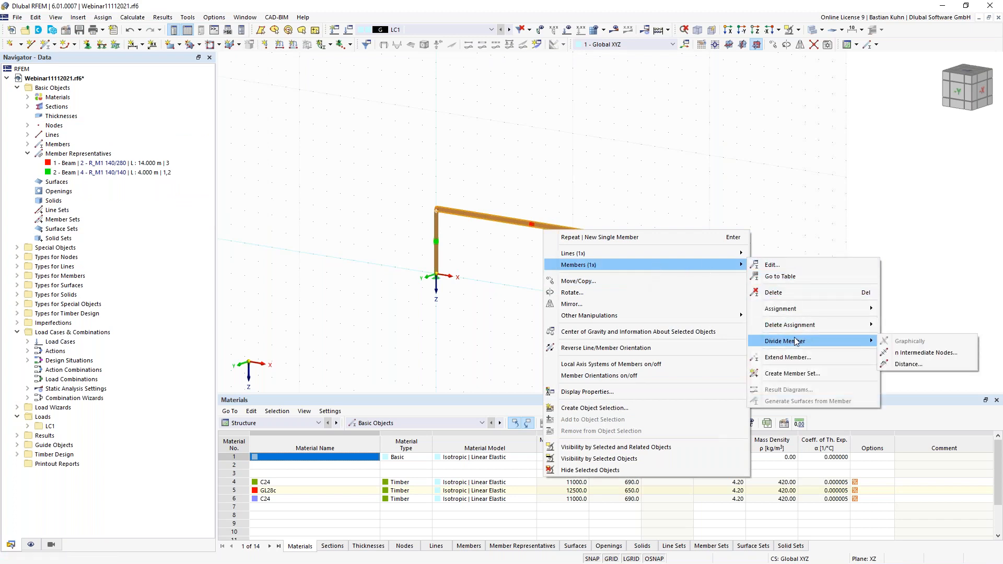
pyautogui.click(923, 353)
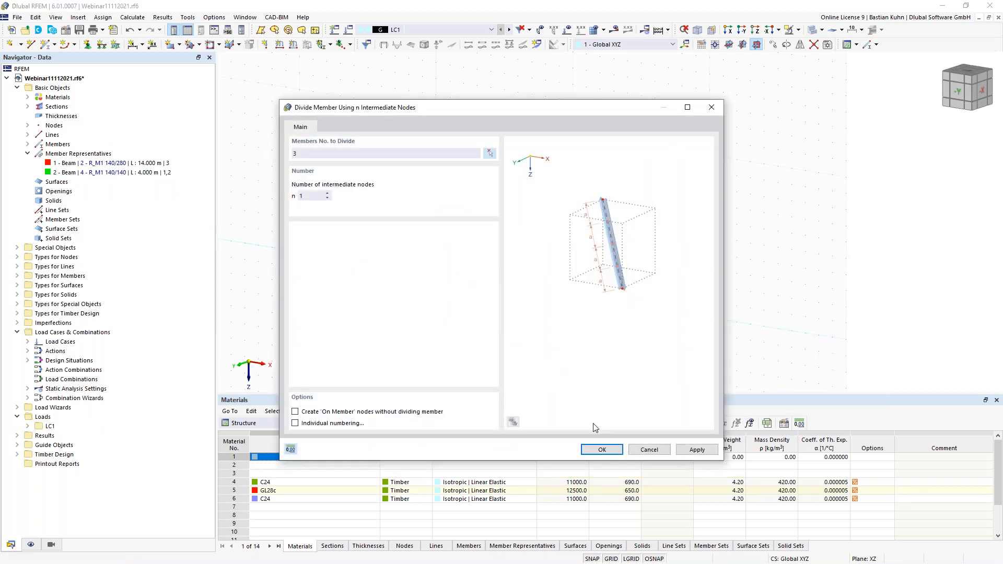
pyautogui.click(601, 451)
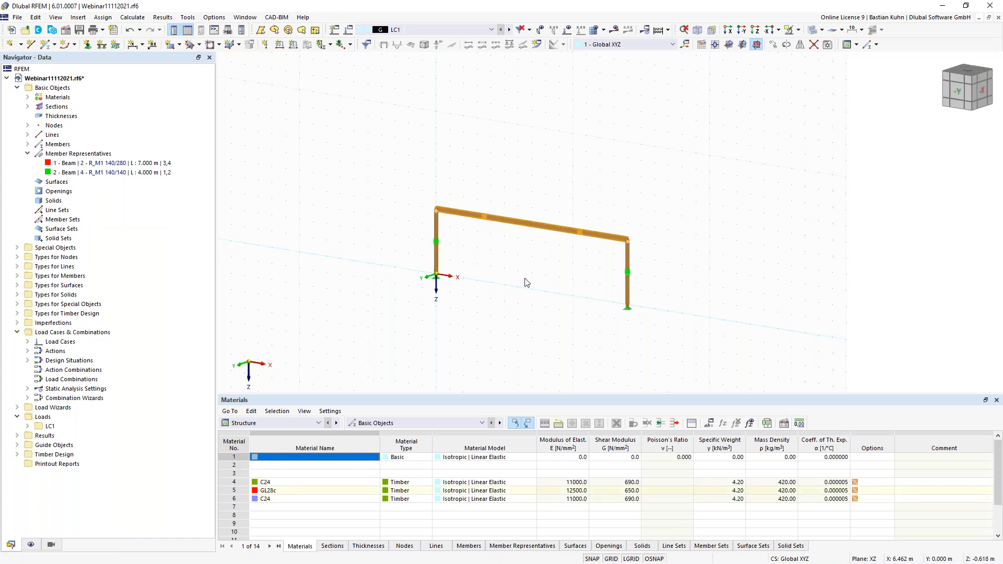
# Step: Raise the beam's middle node to form a ridge by setting its Z coordinate to -5.8 m
pyautogui.doubleClick(531, 226)
pyautogui.doubleClick(445, 283)
pyautogui.press('BackSpace')
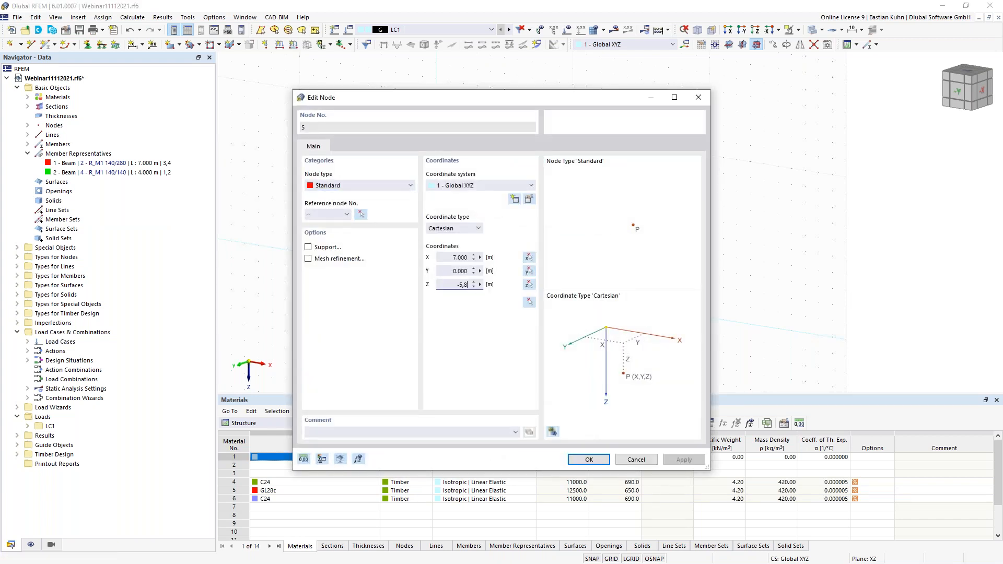
pyautogui.press('Return')
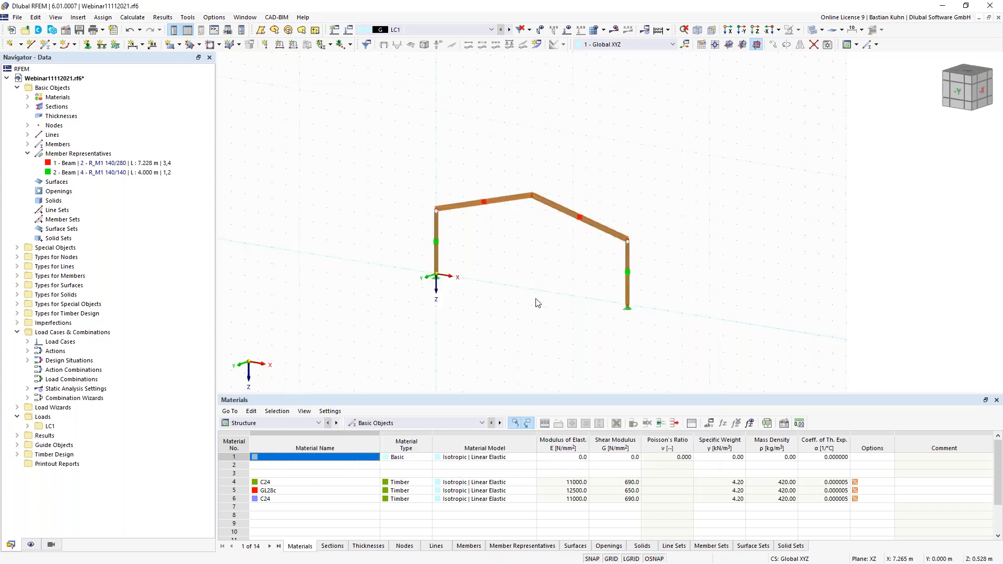
# Step: Enable hinges on the rafter starting at the origin-side column and assign existing member hinge 1 to its end j at the ridge
pyautogui.doubleClick(515, 203)
pyautogui.click(182, 177)
pyautogui.click(244, 105)
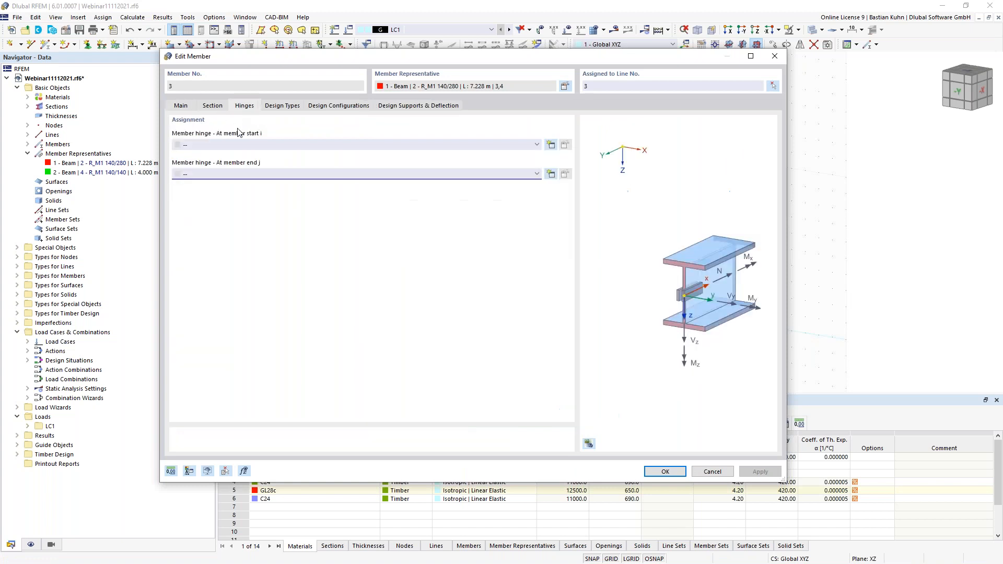
pyautogui.click(258, 173)
pyautogui.click(259, 191)
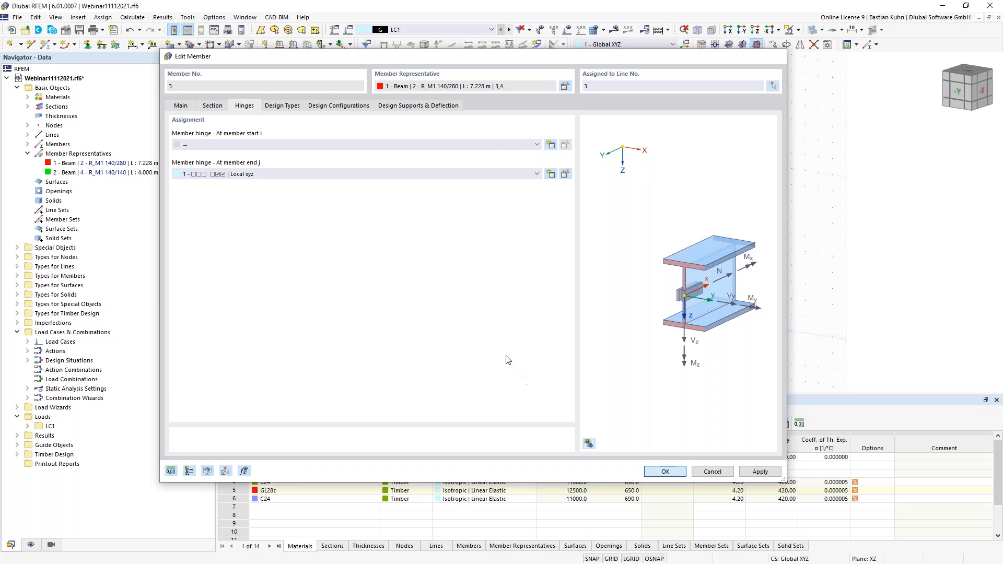
pyautogui.press('Return')
pyautogui.moveTo(507, 338); pyautogui.dragTo(483, 344, button='middle')
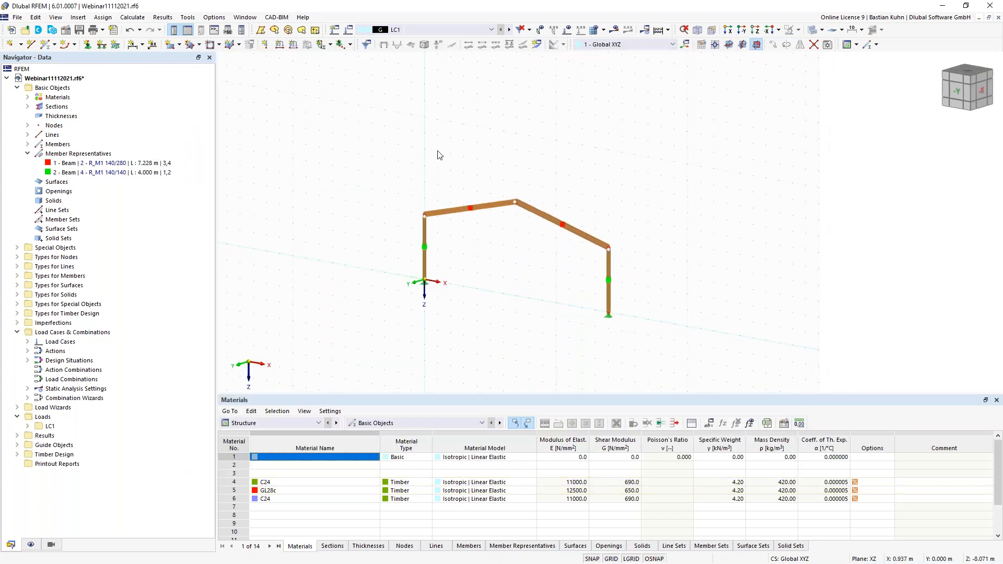
# Step: Set up a new single member of type Truss with a new R_M1 140/260 section in GL28c
pyautogui.click(46, 44)
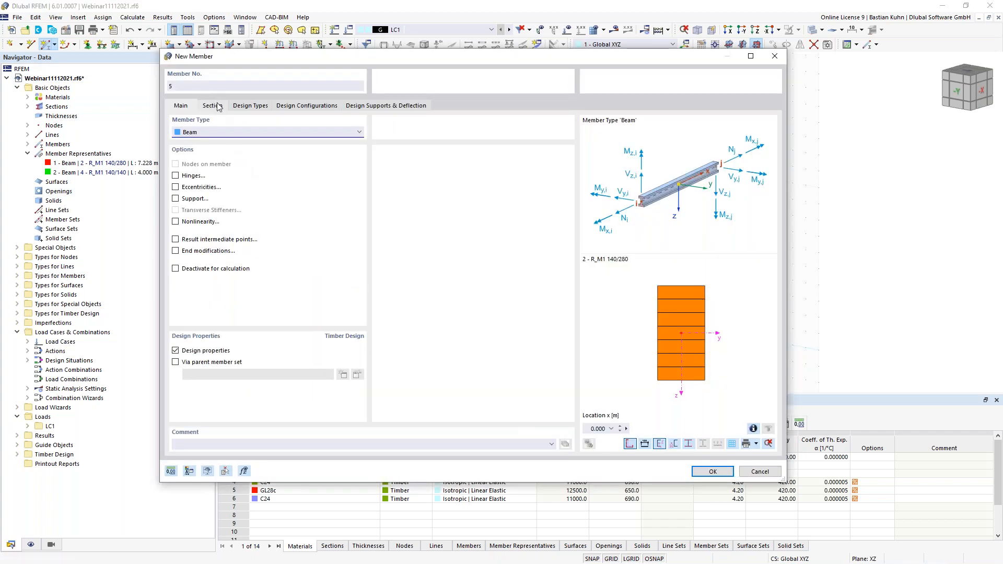
pyautogui.click(208, 131)
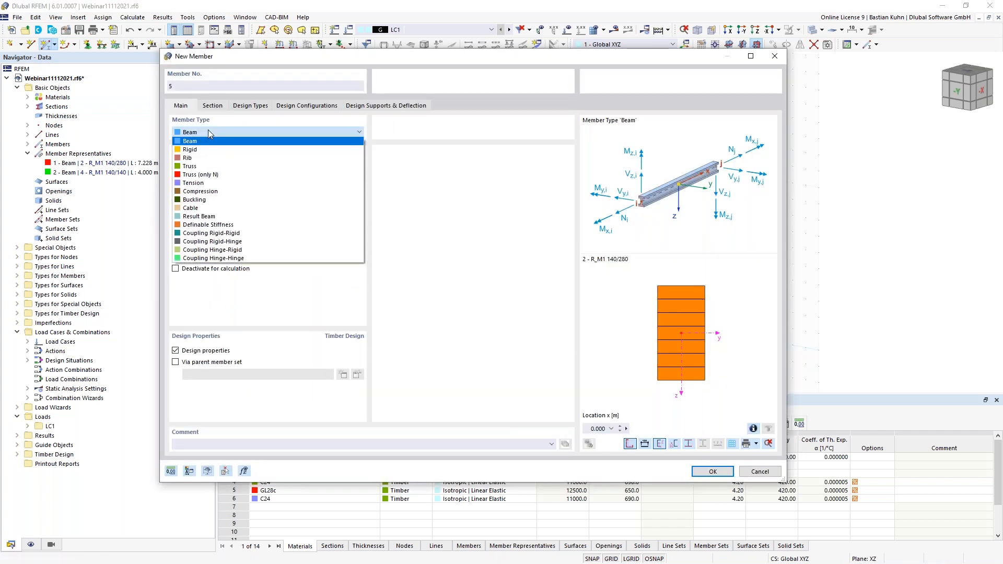
pyautogui.click(219, 168)
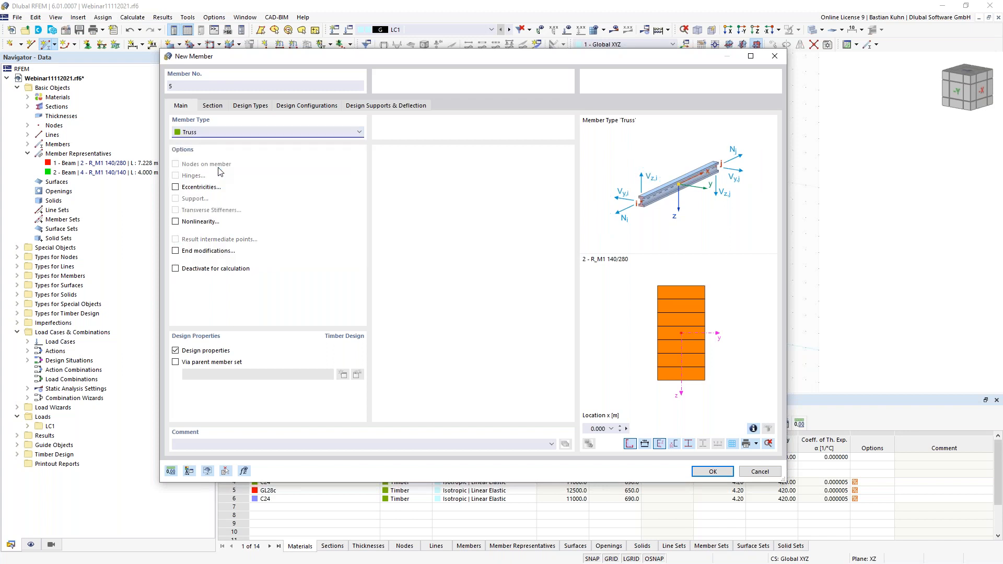
pyautogui.click(212, 106)
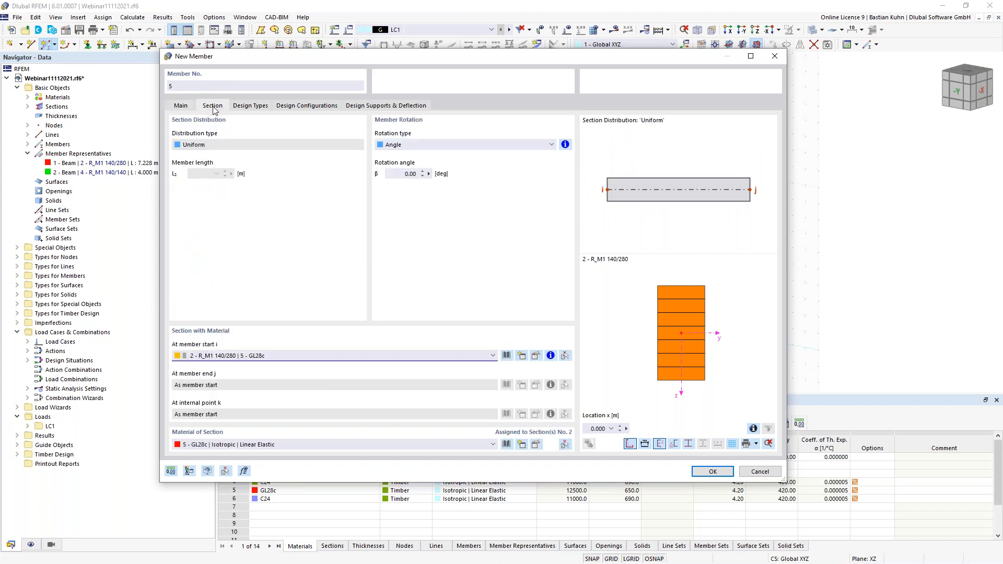
pyautogui.click(408, 355)
pyautogui.click(415, 353)
pyautogui.click(520, 357)
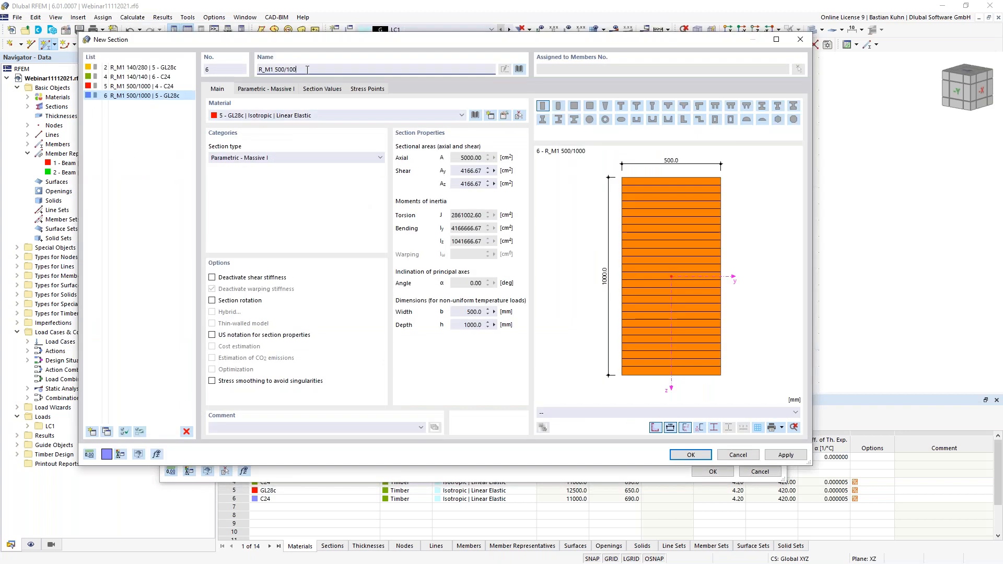
pyautogui.press('BackSpace')
pyautogui.press('BackSpace')
pyautogui.press('BackSpace')
pyautogui.press('BackSpace')
pyautogui.press('BackSpace')
pyautogui.press('BackSpace')
pyautogui.press('BackSpace')
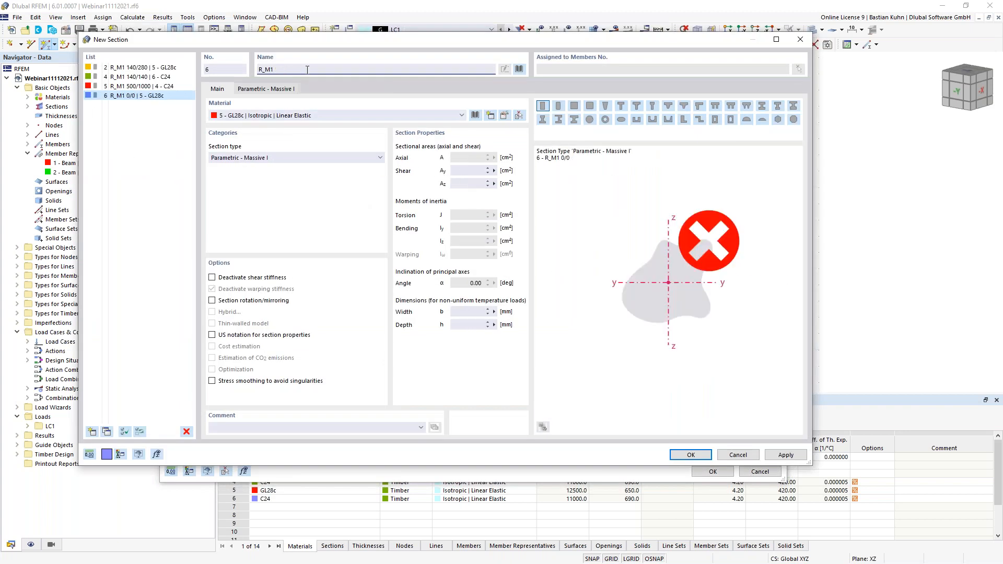
pyautogui.write('140/260')
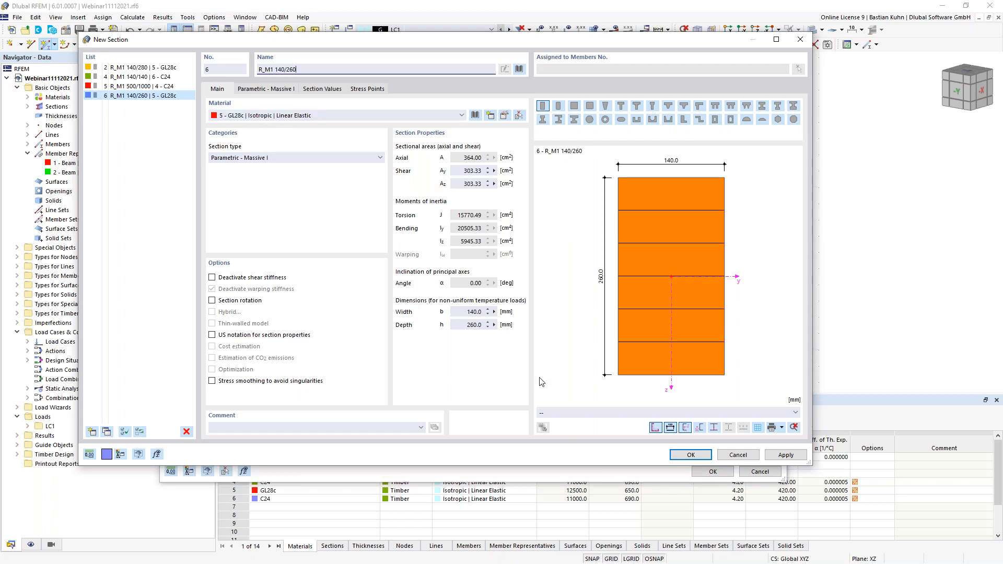
pyautogui.click(683, 455)
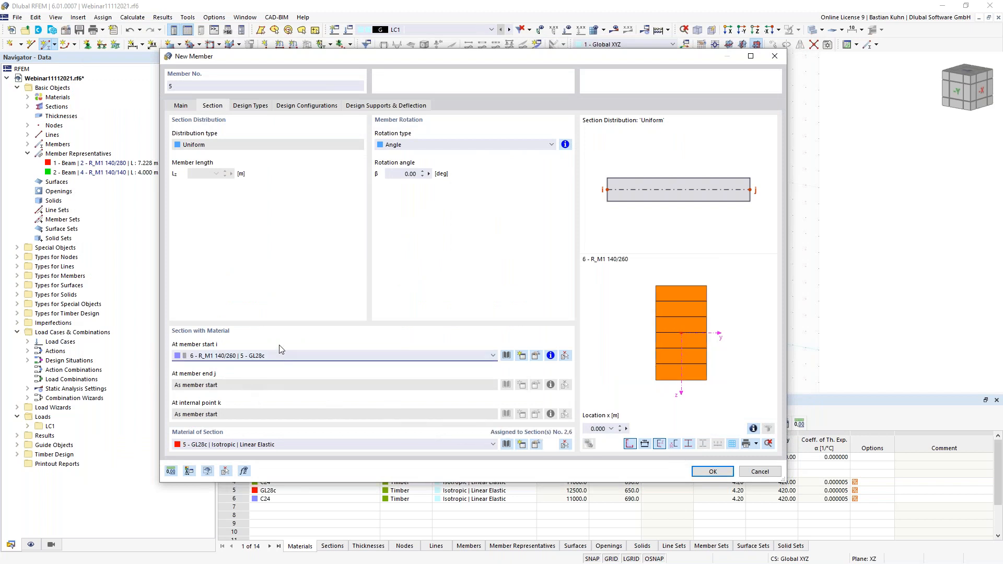
pyautogui.click(710, 473)
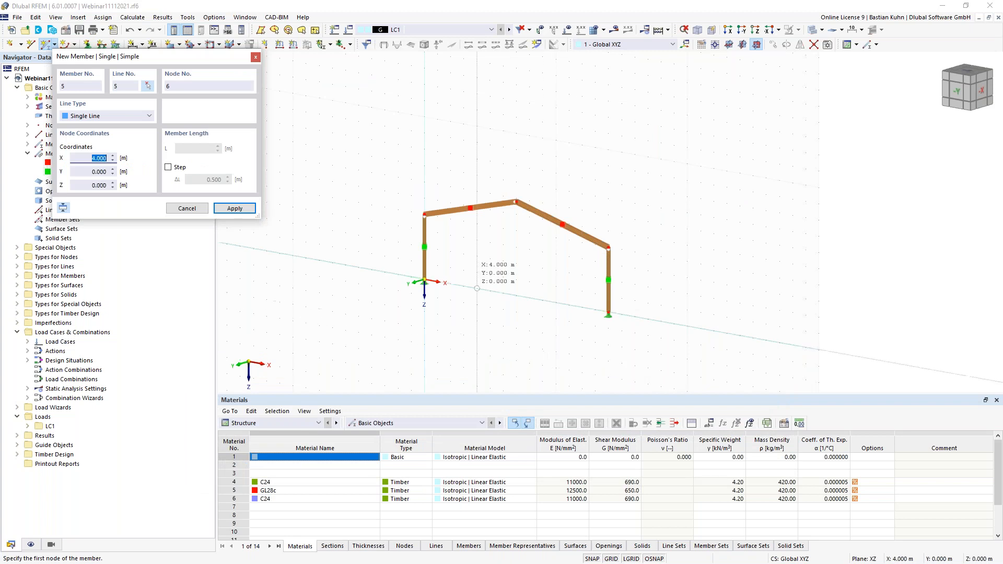
# Step: Draw the truss member as a horizontal bottom chord between the tops of the two columns
pyautogui.click(423, 203)
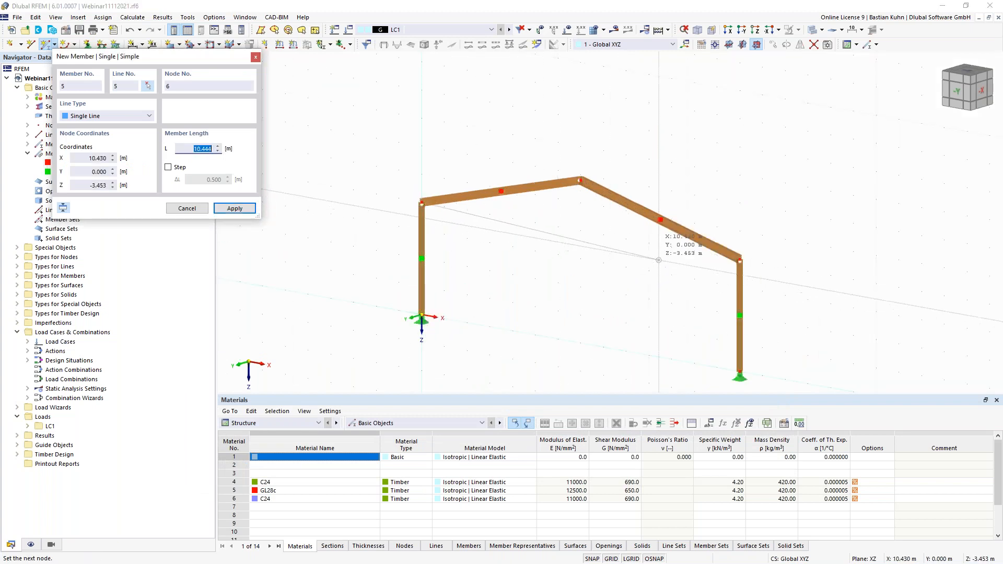
pyautogui.click(740, 259)
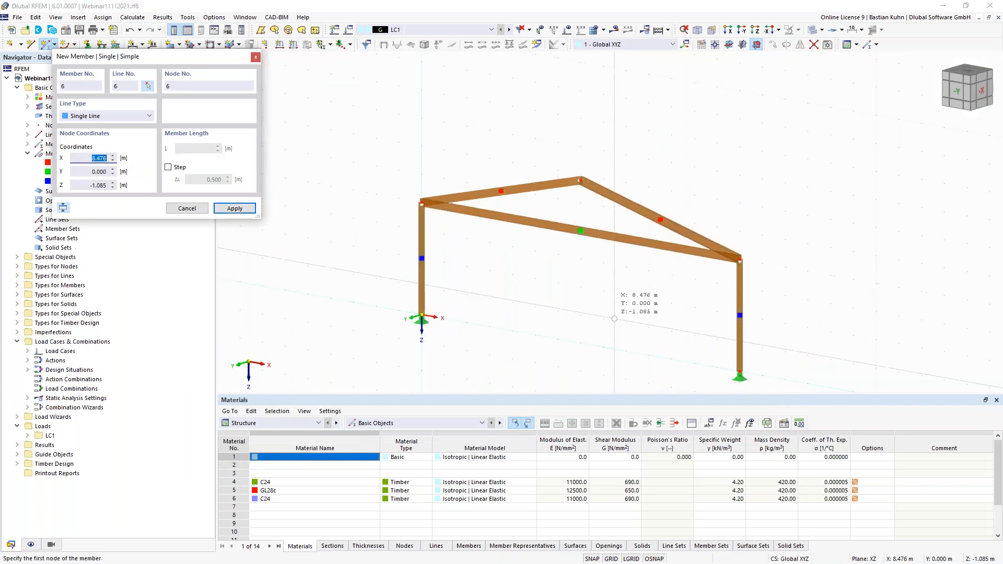
pyautogui.scroll(-2, 579, 305)
pyautogui.moveTo(558, 292); pyautogui.dragTo(471, 253, button='middle')
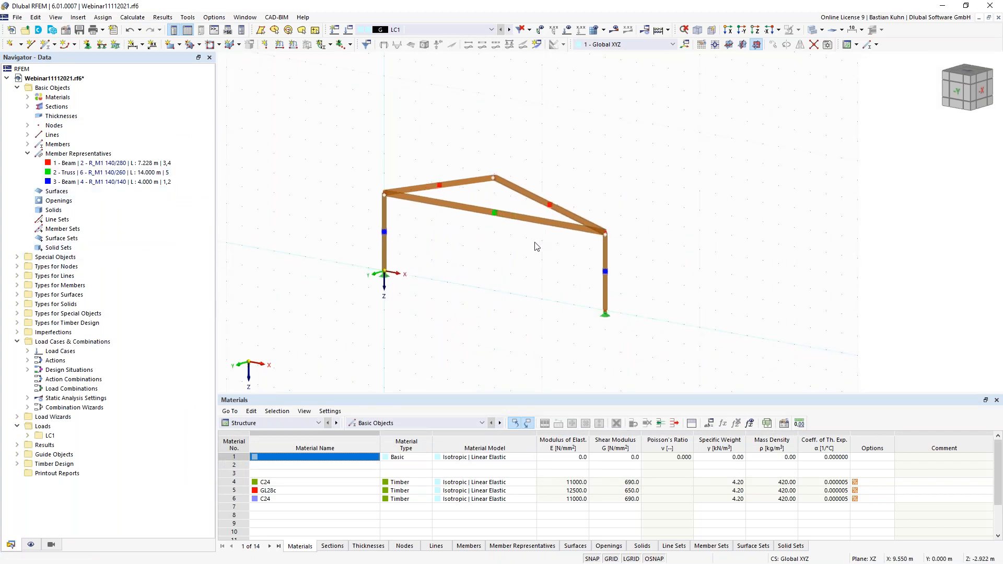
# Step: Add 2 intermediate nodes to each of the two rafters and the bottom chord as 'On Member' nodes without dividing the members
pyautogui.moveTo(438, 155); pyautogui.dragTo(533, 242)
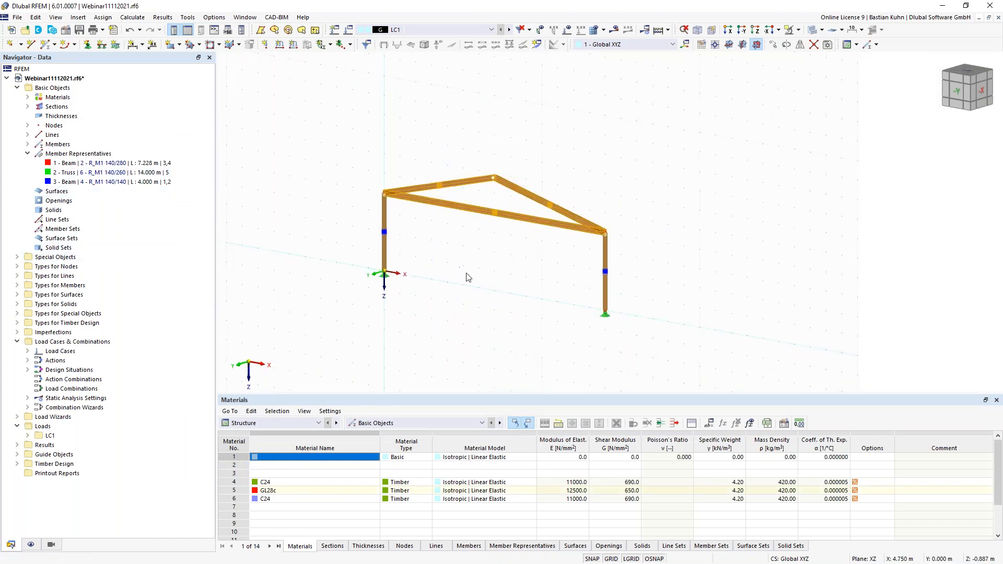
pyautogui.rightClick(478, 209)
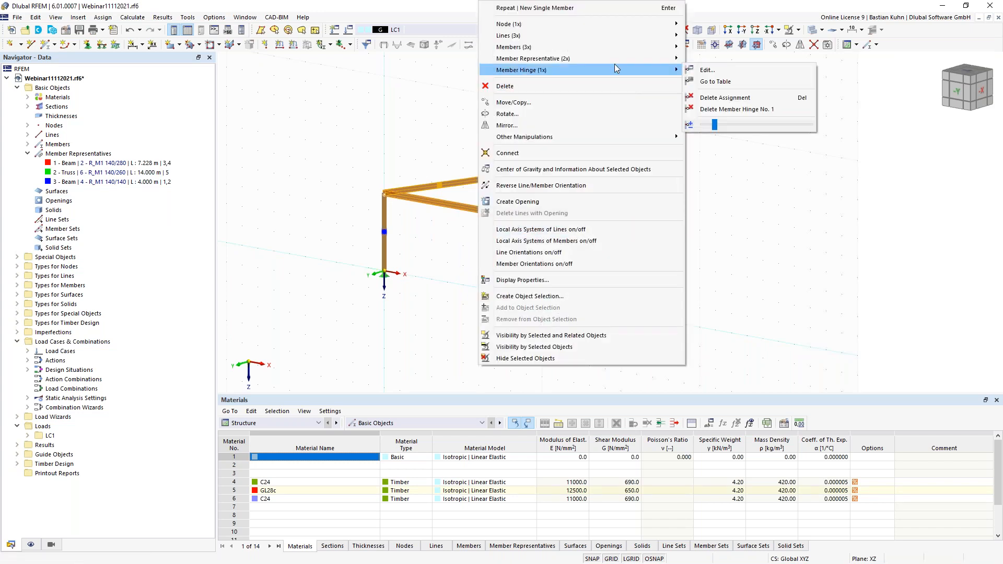
pyautogui.moveTo(653, 47)
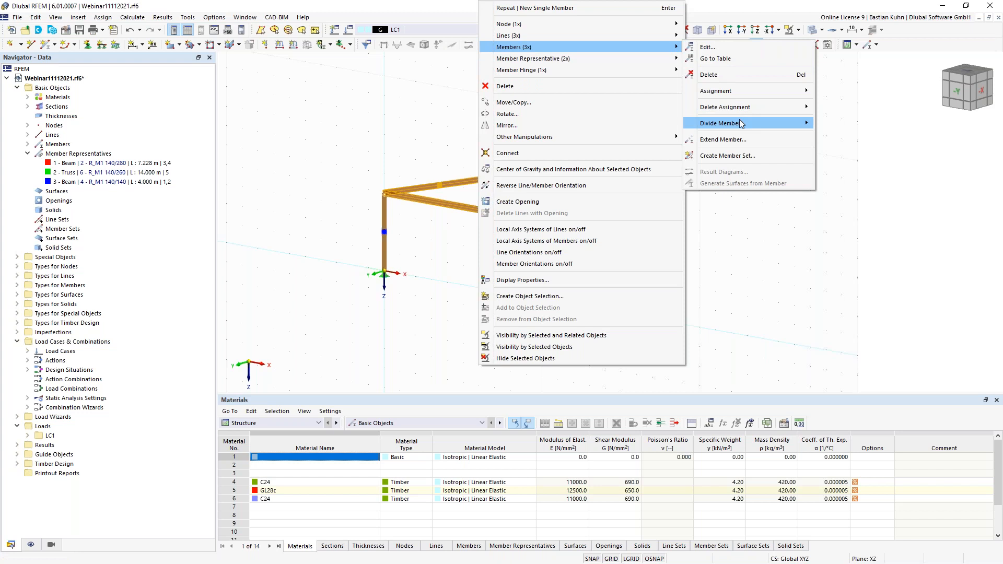
pyautogui.moveTo(802, 125)
pyautogui.click(861, 135)
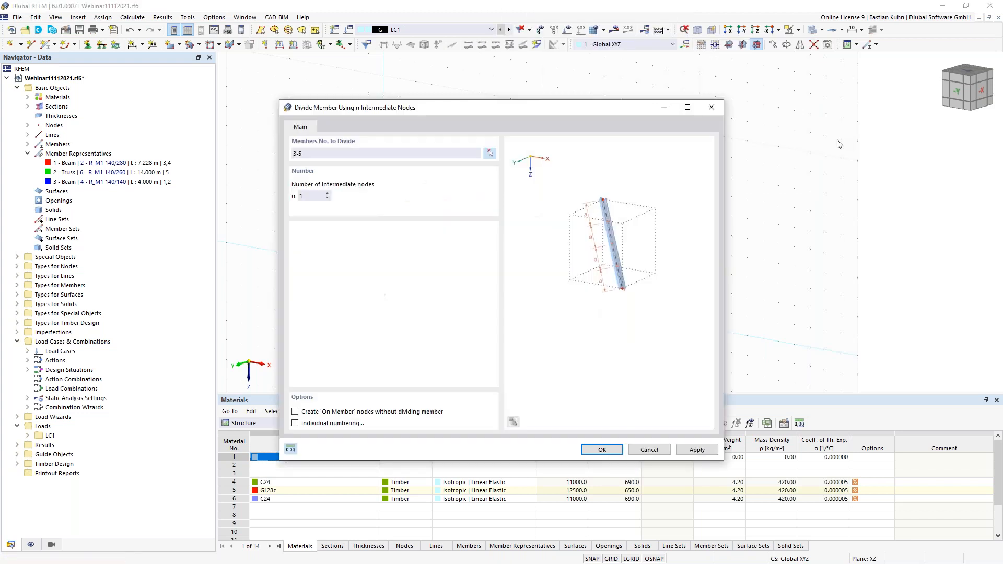
pyautogui.click(328, 194)
pyautogui.click(295, 413)
pyautogui.click(601, 450)
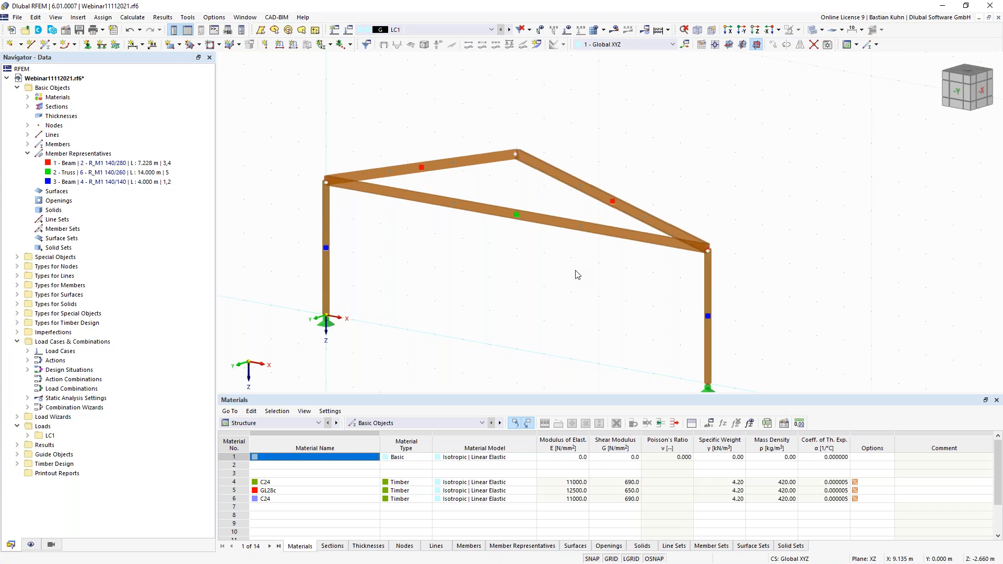
# Step: Set up a new single member of type Truss with a new R_M1 120/120 section in material 6 - C24
pyautogui.click(46, 44)
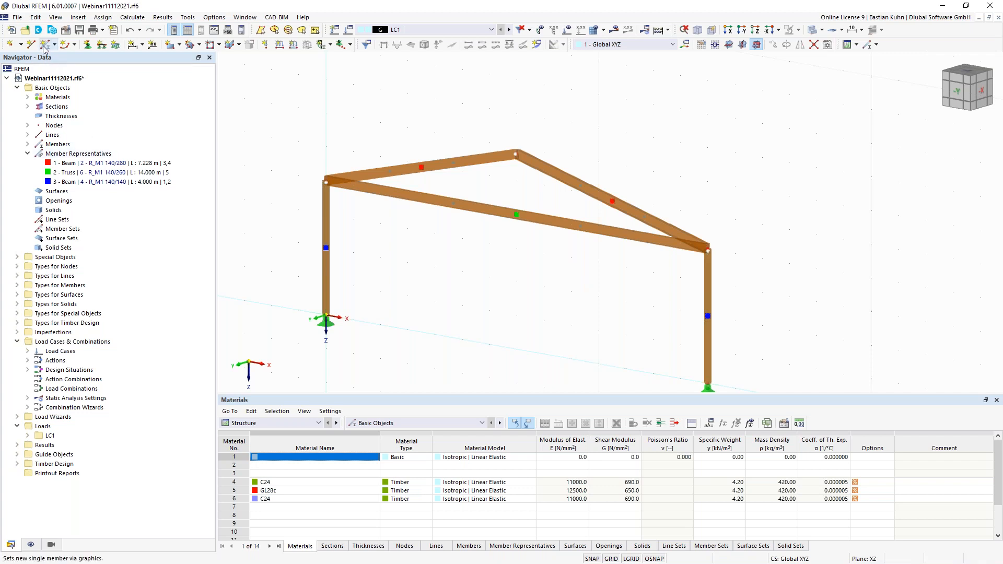
pyautogui.doubleClick(370, 299)
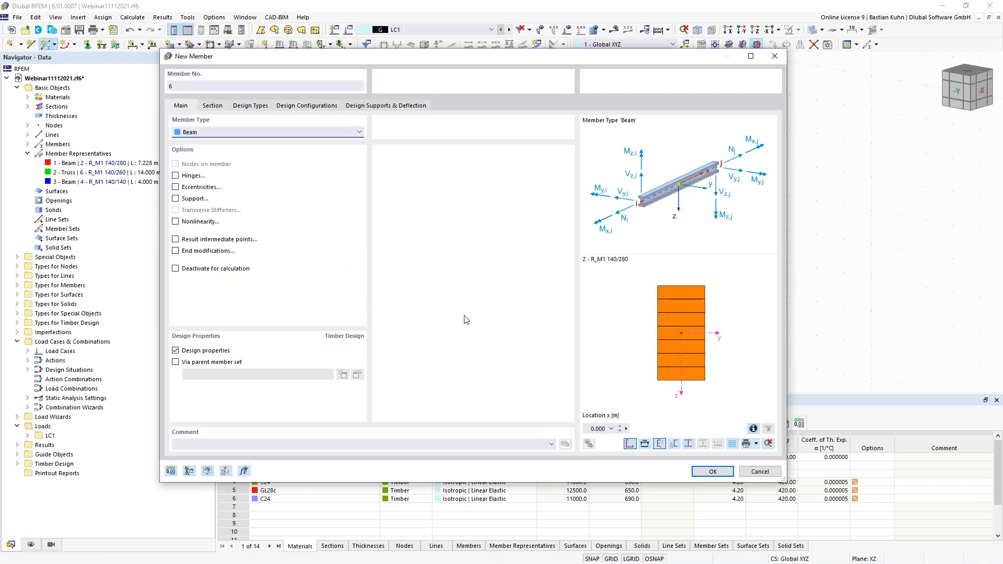
pyautogui.click(215, 132)
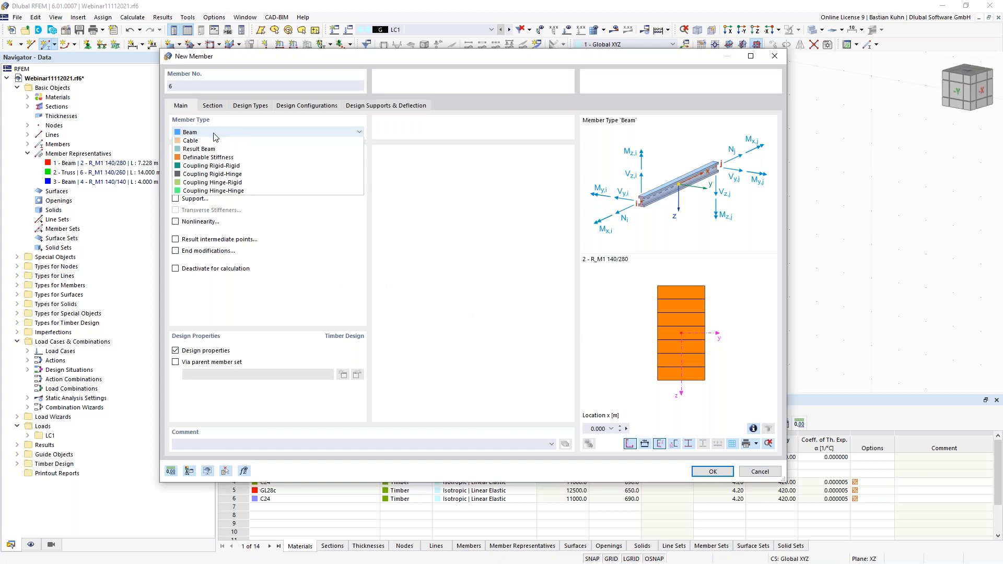
pyautogui.click(221, 166)
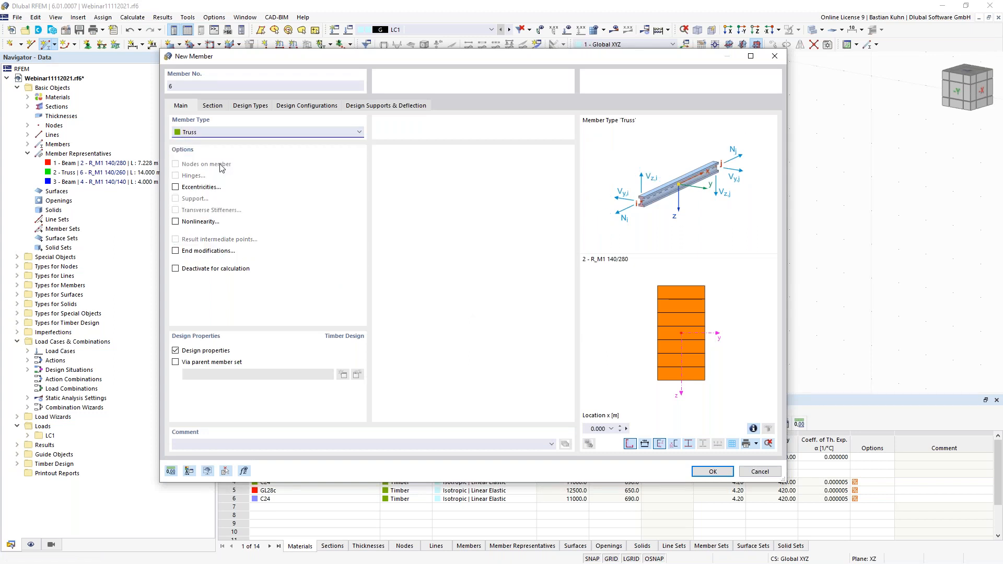
pyautogui.click(213, 107)
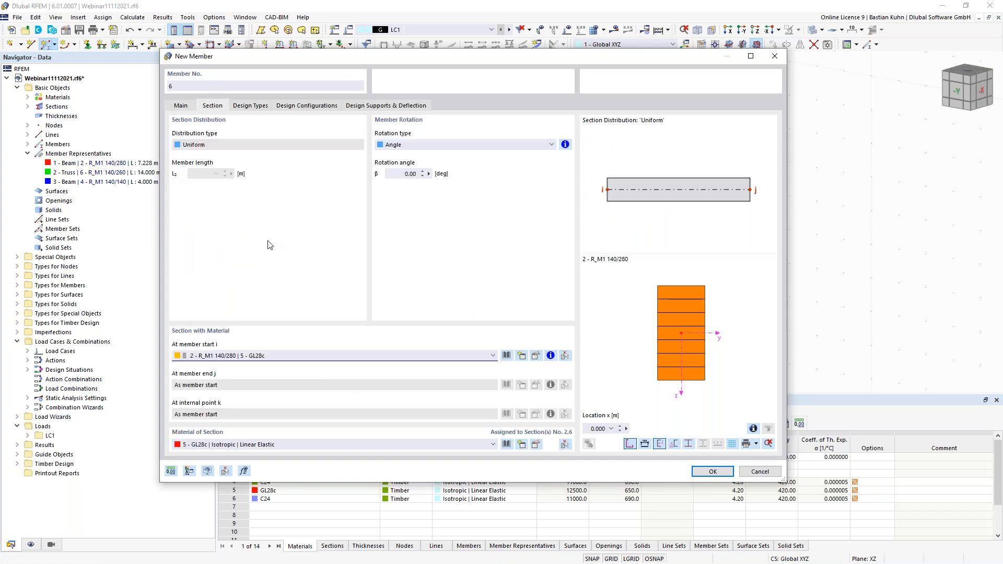
pyautogui.click(522, 358)
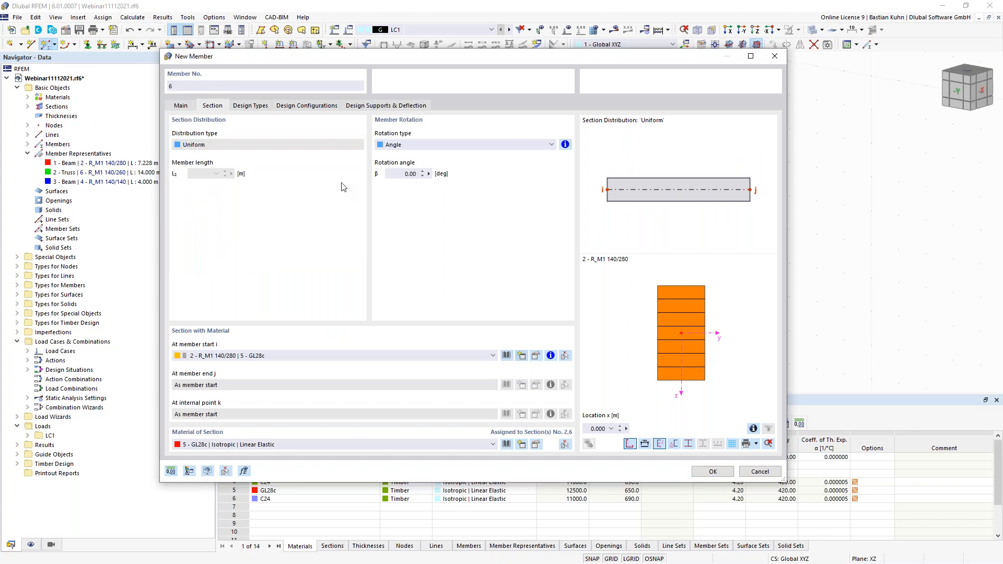
pyautogui.moveTo(300, 69); pyautogui.dragTo(276, 69)
pyautogui.write('2')
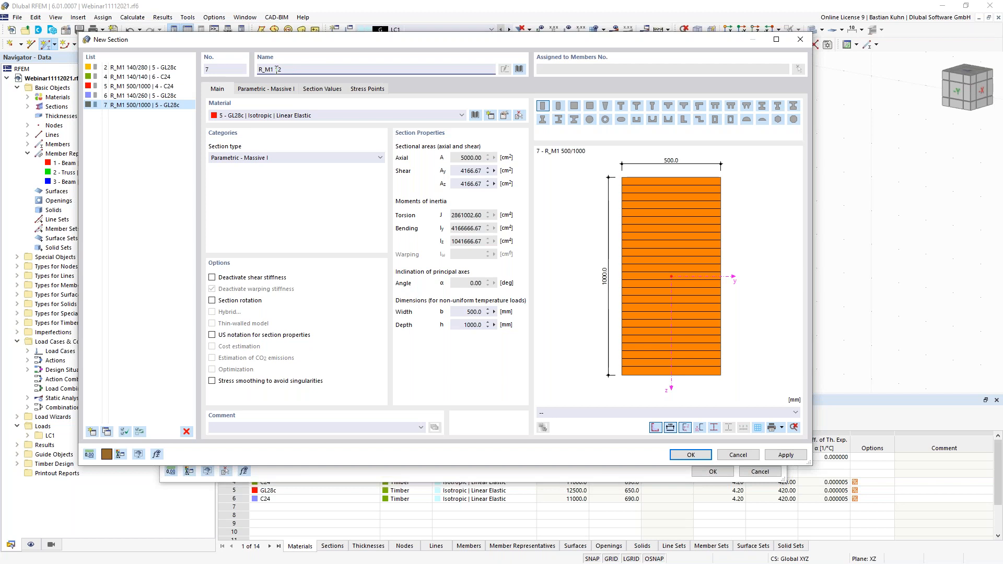
pyautogui.write('0/120')
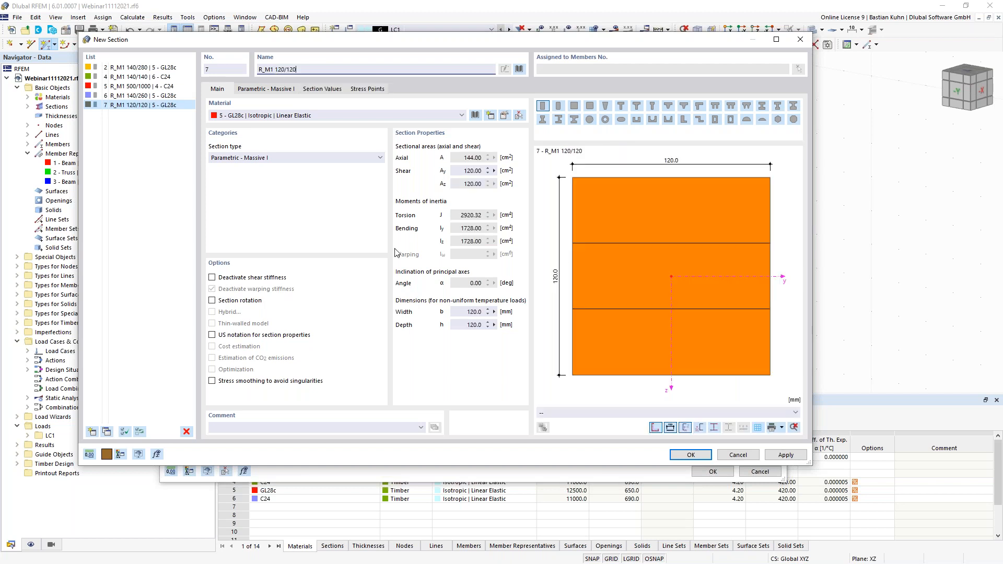
pyautogui.click(412, 120)
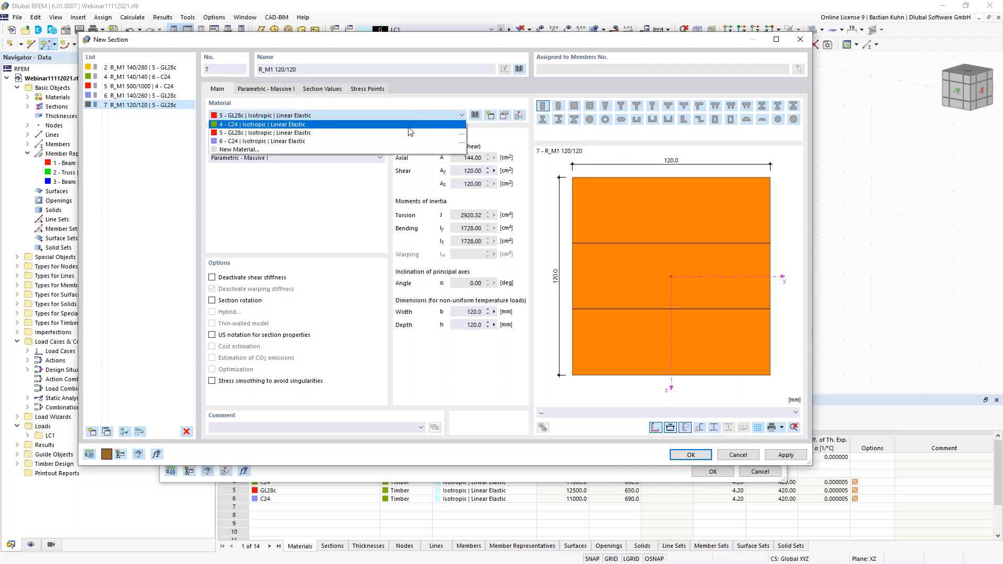
pyautogui.click(412, 141)
pyautogui.click(685, 455)
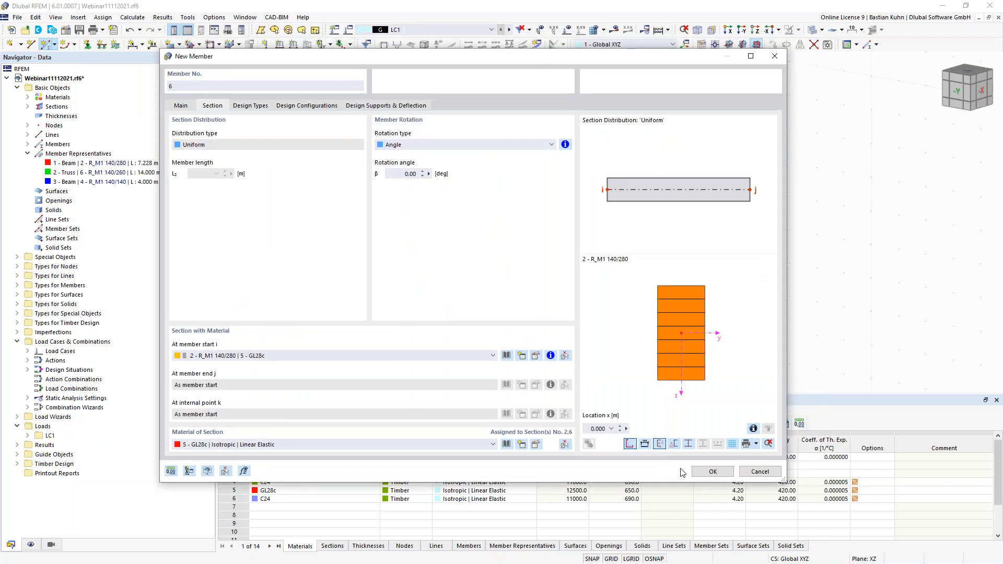
pyautogui.click(705, 473)
# Step: Draw three web members from the bottom chord's node nearest the origin-side column to both nodes of the rafter above and to the ridge
pyautogui.scroll(4, 441, 197)
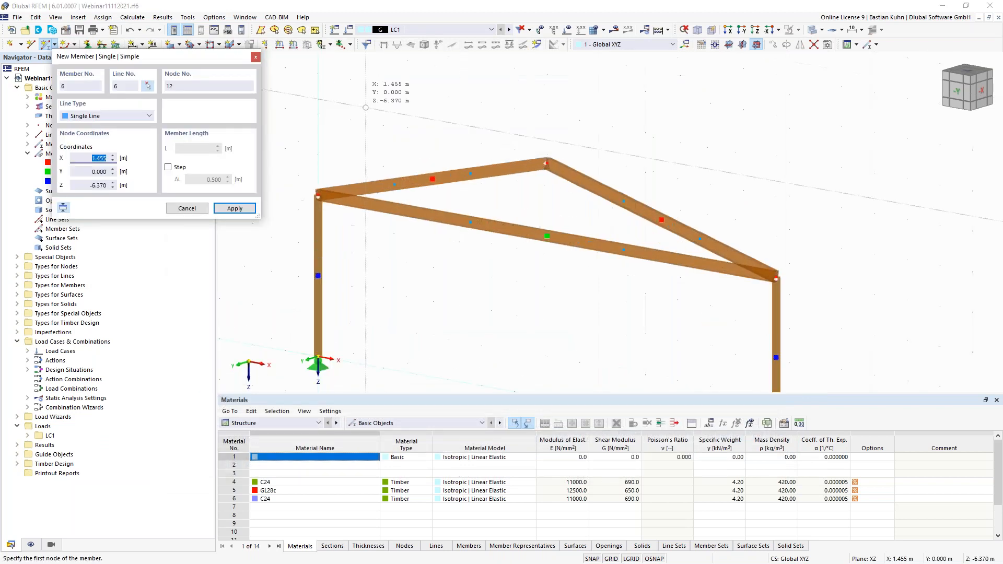
pyautogui.scroll(-3, 334, 123)
pyautogui.click(269, 154)
pyautogui.click(421, 180)
pyautogui.click(422, 181)
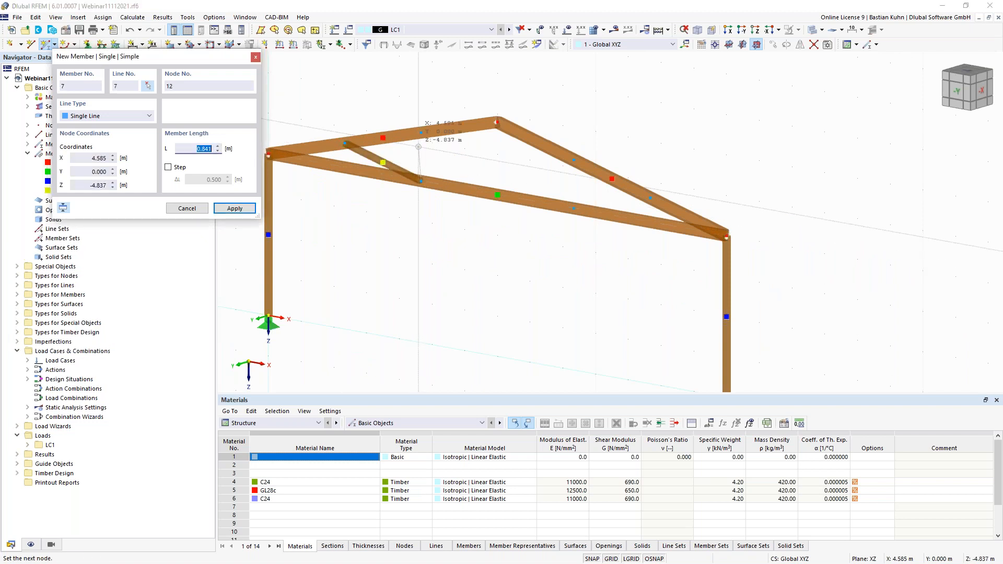
pyautogui.click(422, 132)
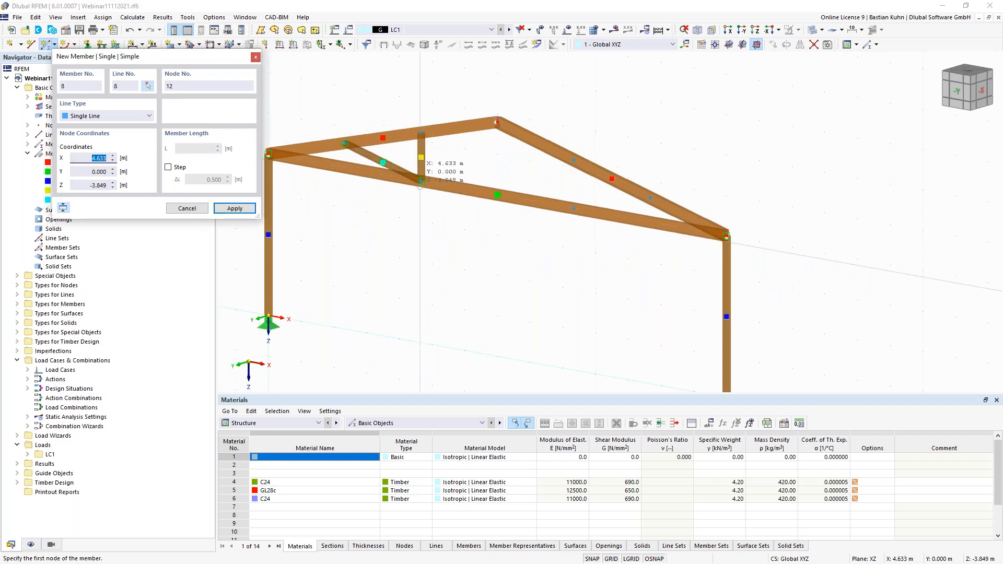
pyautogui.click(421, 181)
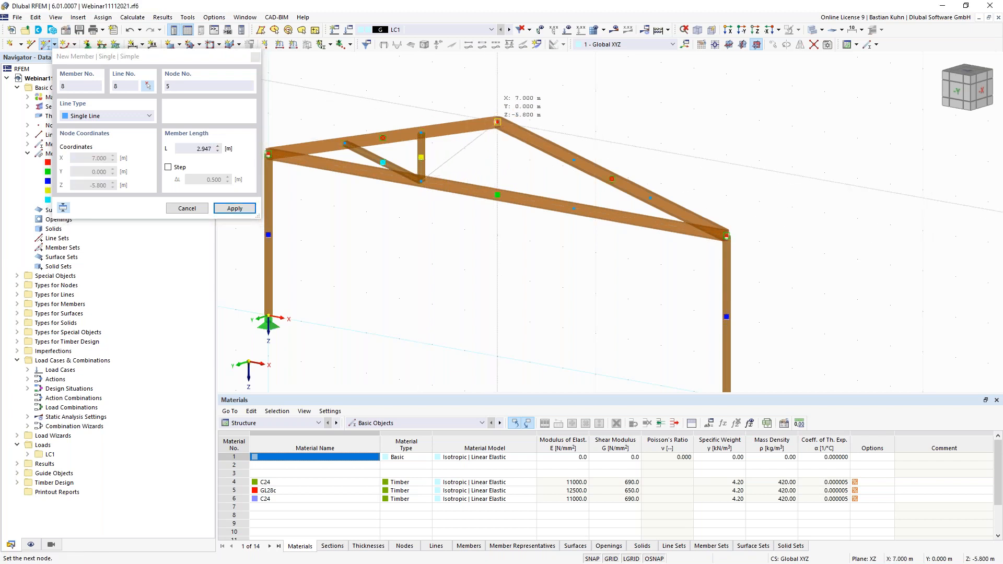
pyautogui.click(497, 122)
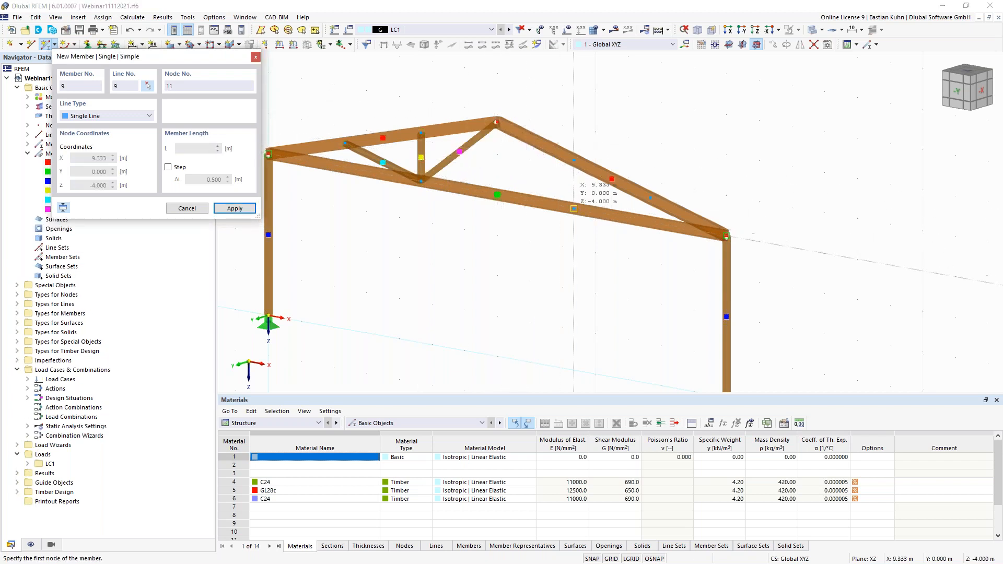
# Step: Draw three web members from the bottom chord's node farther from the origin to the ridge and to both nodes of the rafter above
pyautogui.click(574, 208)
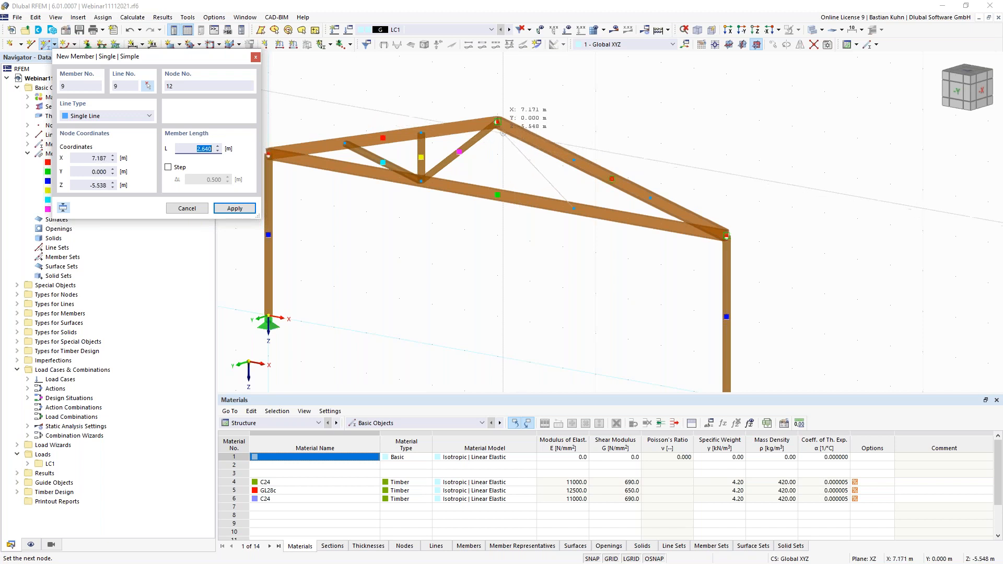
pyautogui.click(503, 134)
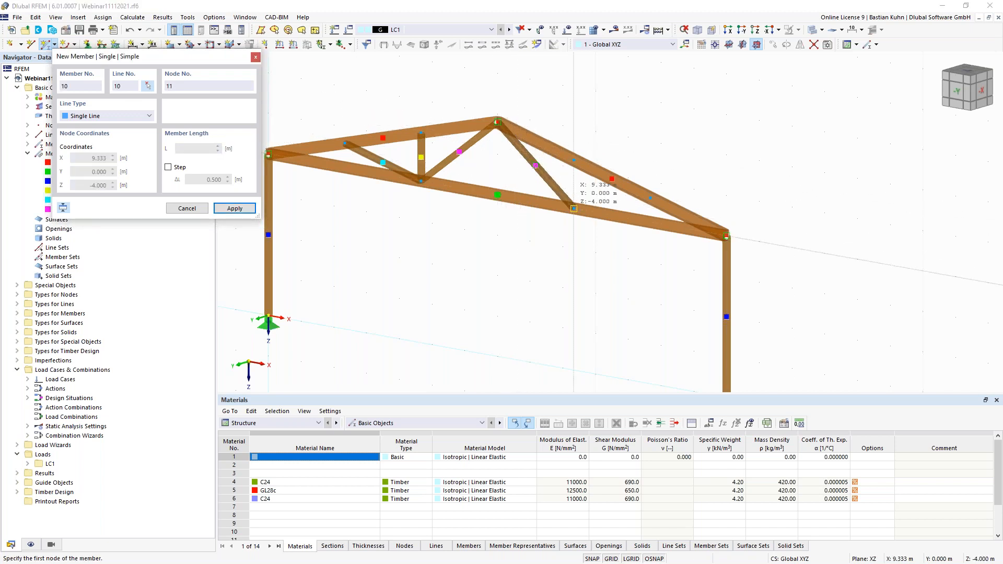
pyautogui.click(573, 209)
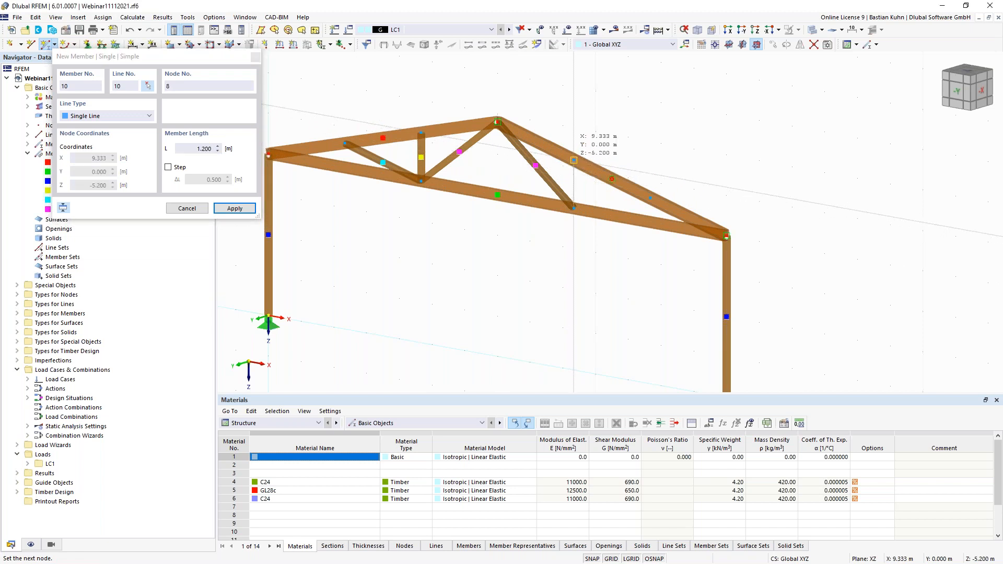
pyautogui.click(577, 203)
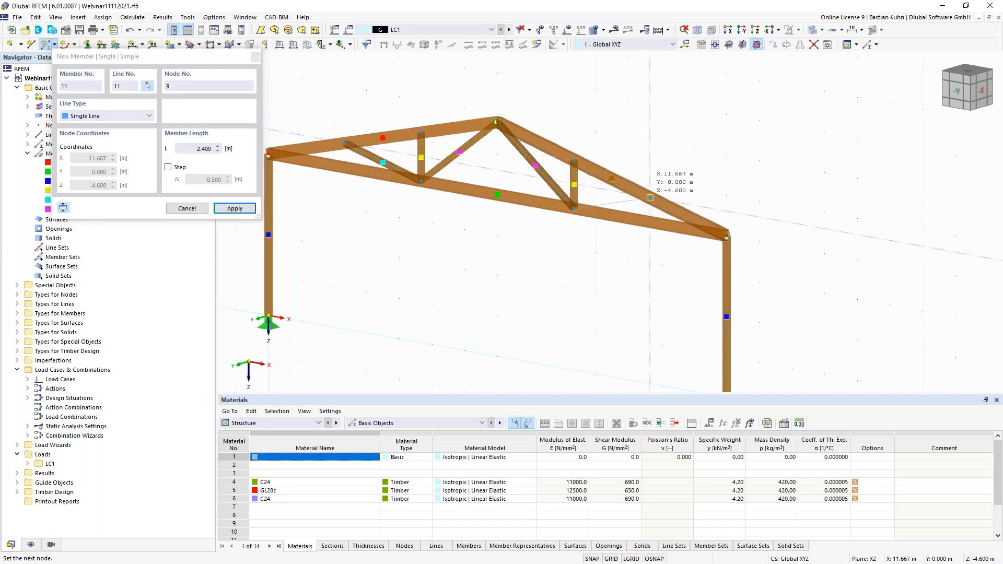
pyautogui.click(650, 197)
pyautogui.press('Escape')
pyautogui.scroll(-2, 552, 268)
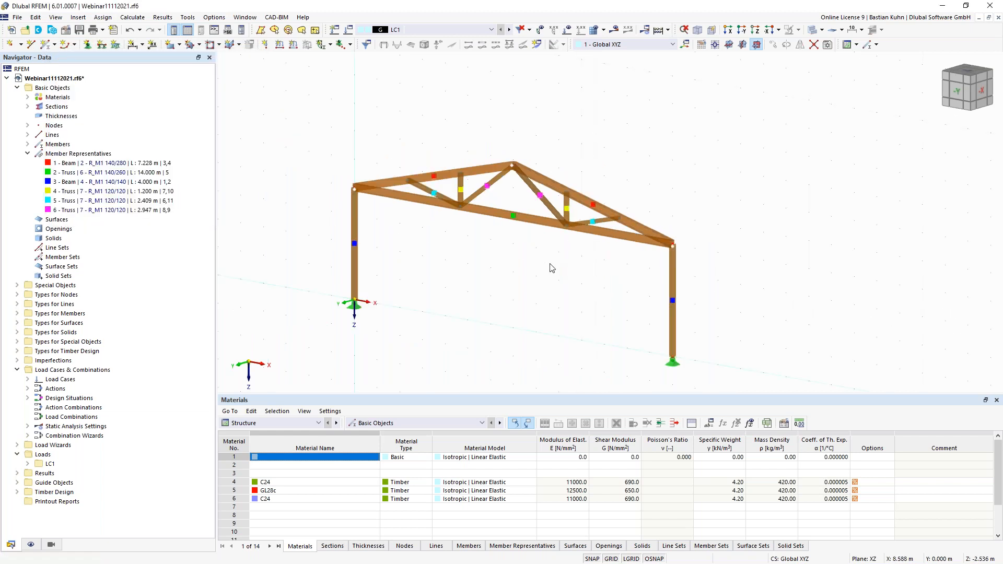
# Step: Apply a uniform member load of 2 kN/m in the global Z direction to both rafters in load case LC1
pyautogui.keyDown('ctrl'); pyautogui.moveTo(533, 291); pyautogui.dragTo(470, 265, button='middle'); pyautogui.keyUp('ctrl')
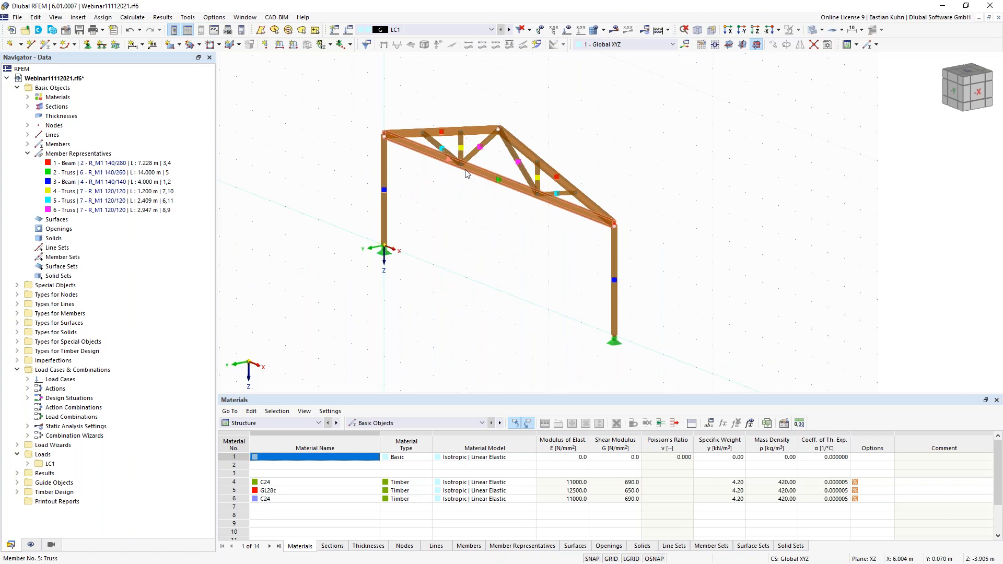
pyautogui.keyDown('ctrl'); pyautogui.moveTo(457, 246); pyautogui.dragTo(434, 272, button='middle'); pyautogui.keyUp('ctrl')
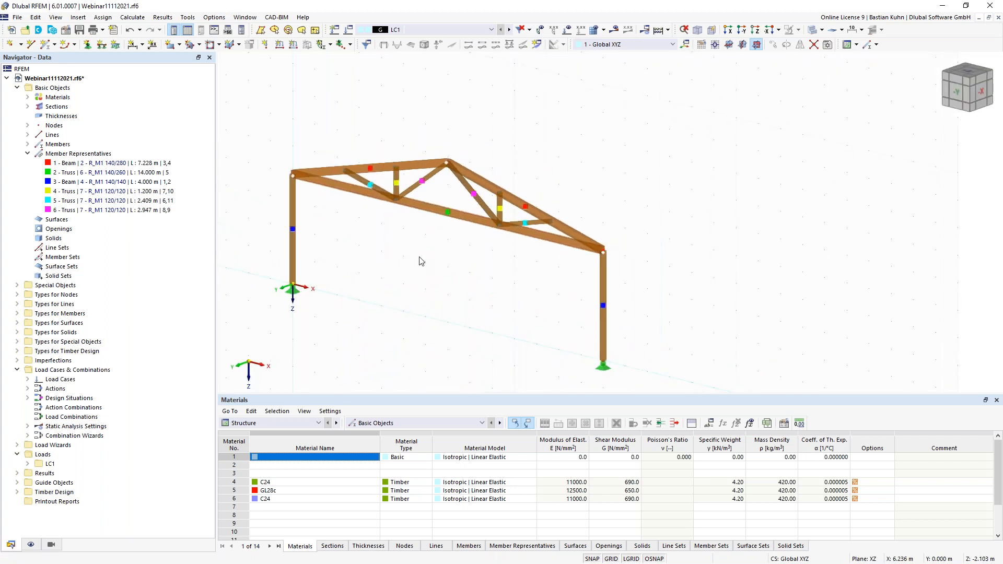
pyautogui.click(294, 46)
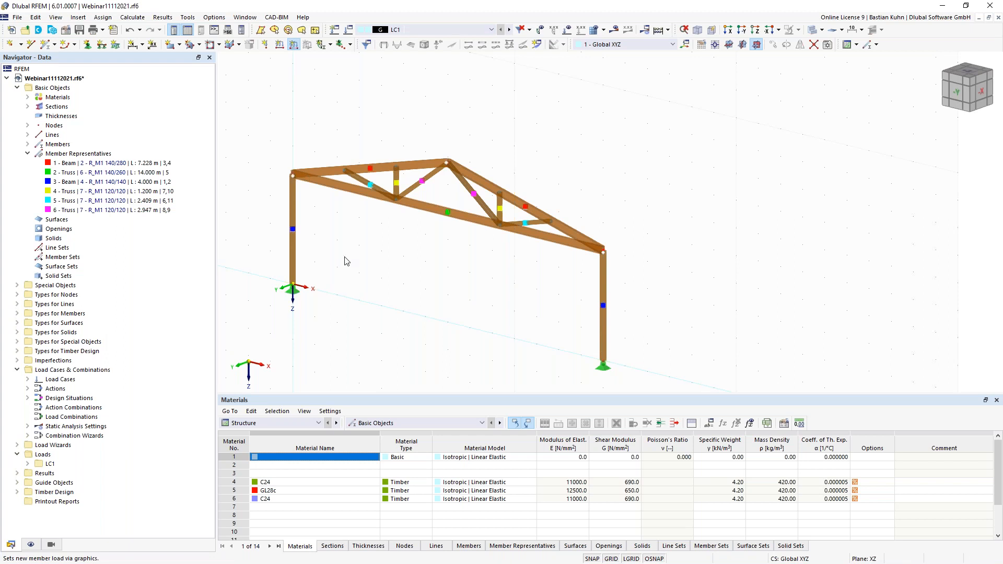
pyautogui.click(416, 186)
pyautogui.write('2')
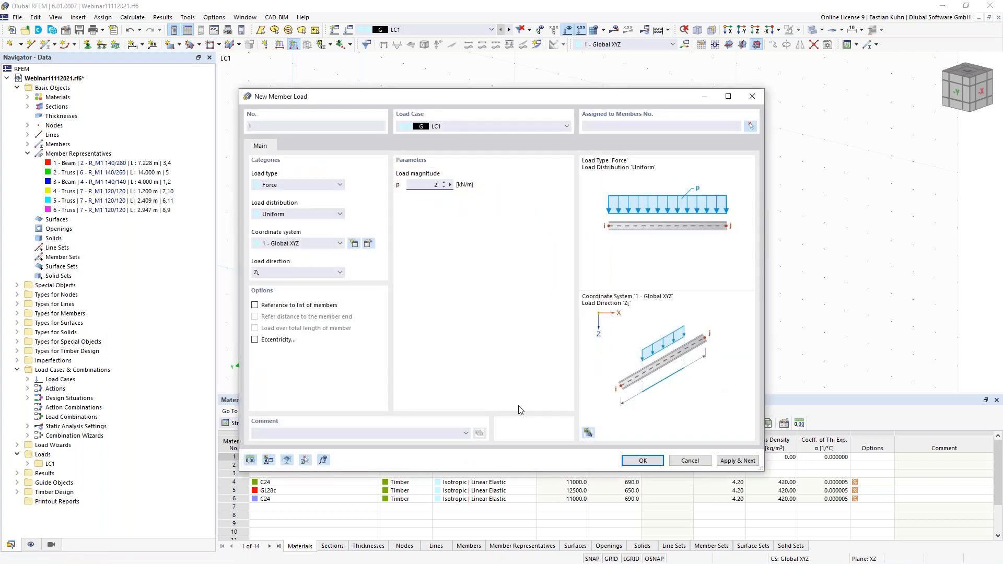
pyautogui.click(642, 460)
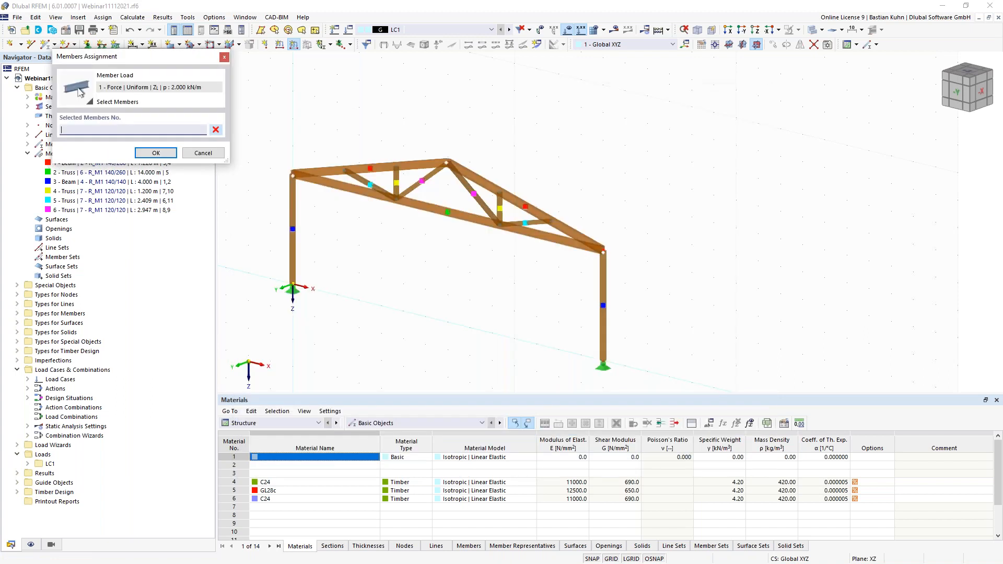
pyautogui.click(387, 166)
pyautogui.click(489, 188)
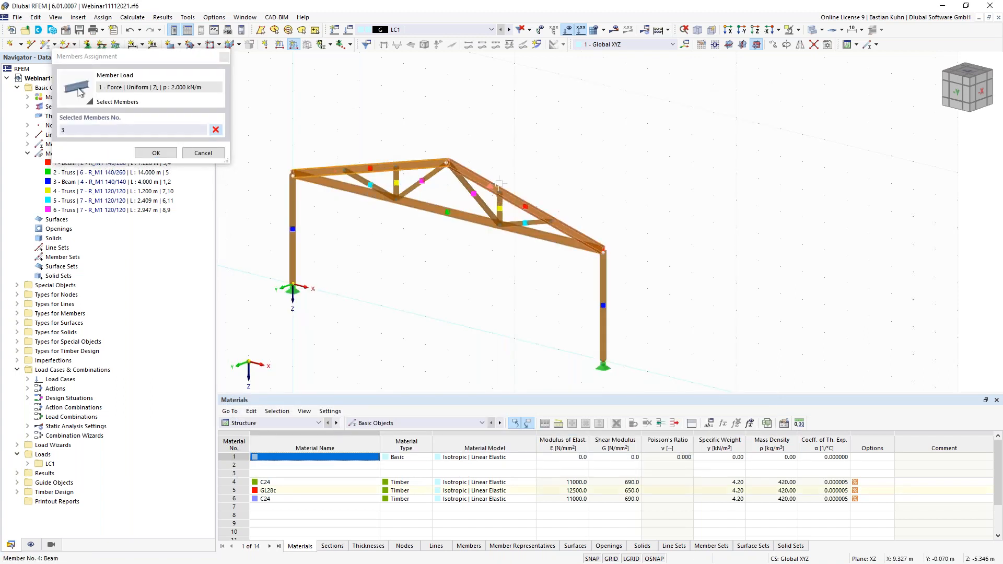
pyautogui.click(155, 153)
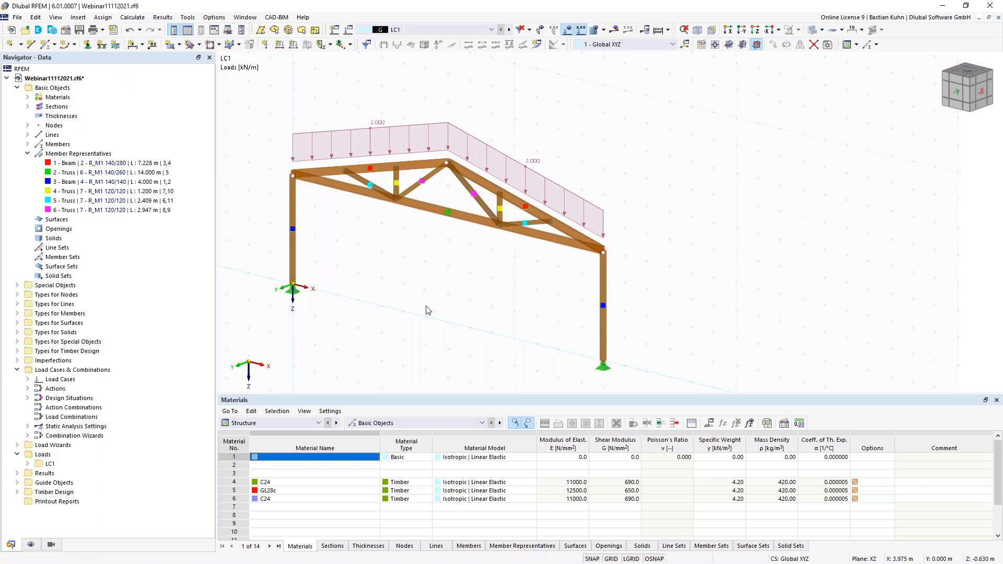
# Step: Select the whole frame and set up a copy with 4 steps and a displacement vector of X 0, Y 5 m
pyautogui.scroll(-3, 434, 291)
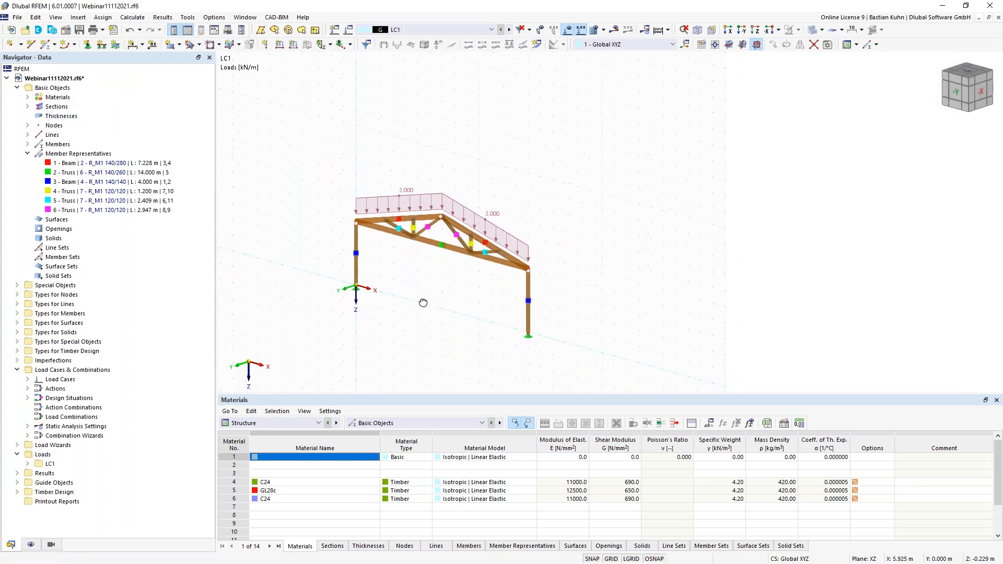
pyautogui.moveTo(331, 173); pyautogui.dragTo(616, 374)
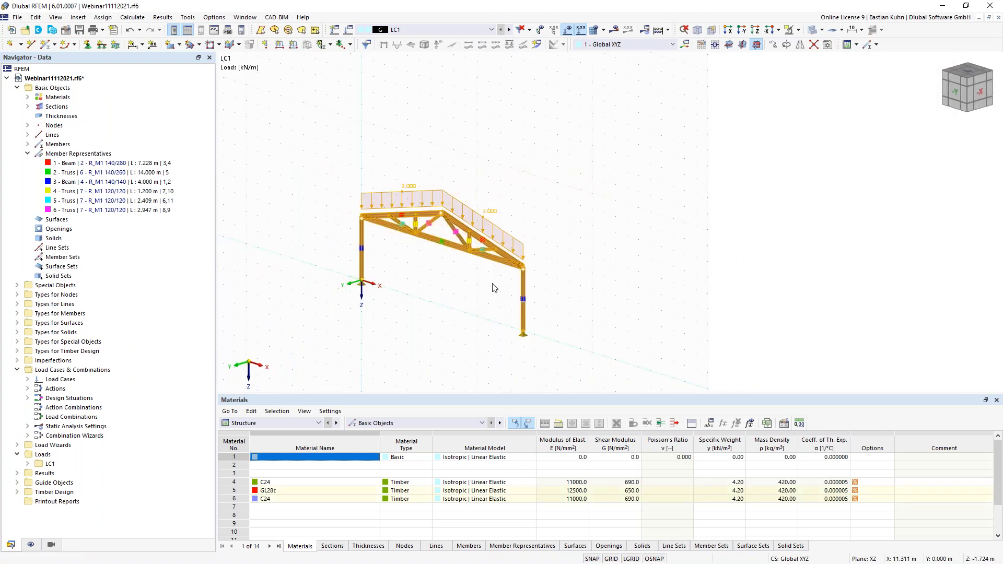
pyautogui.rightClick(505, 267)
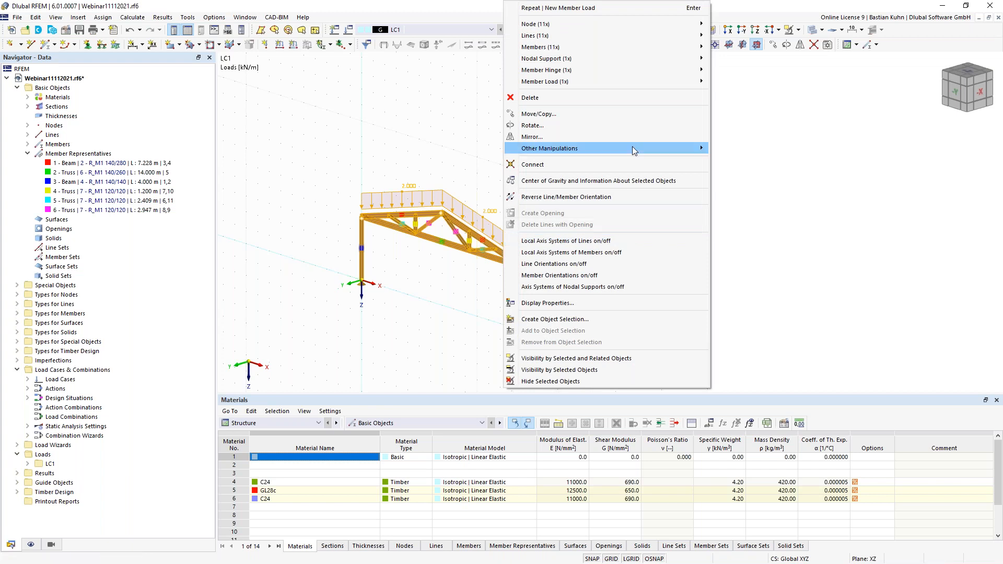
pyautogui.click(628, 114)
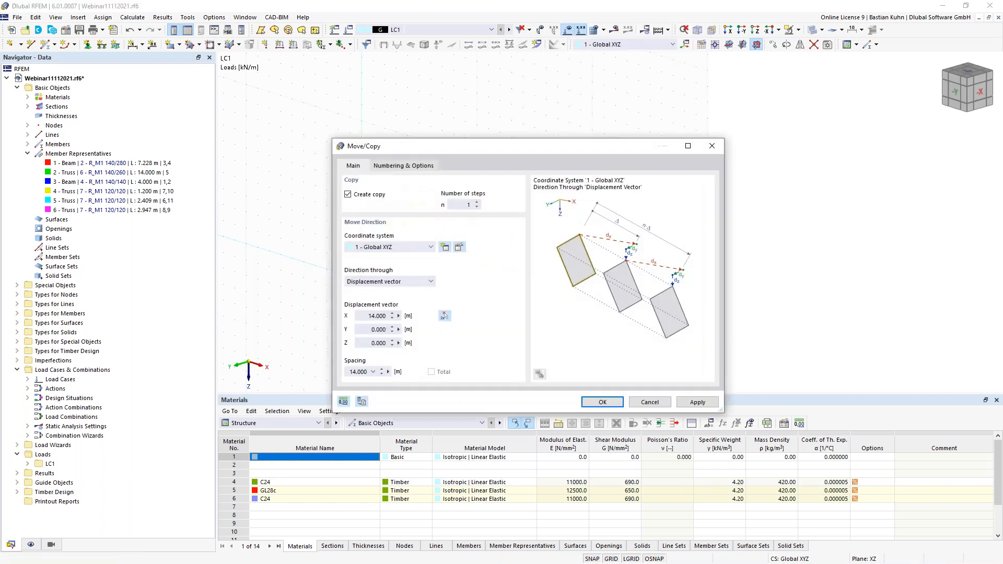
pyautogui.click(369, 319)
pyautogui.write('0')
pyautogui.click(365, 330)
pyautogui.write('5')
pyautogui.click(476, 207)
pyautogui.write('4')
# Step: Turn on step linking for the copy and have the nodes linked with members
pyautogui.click(396, 166)
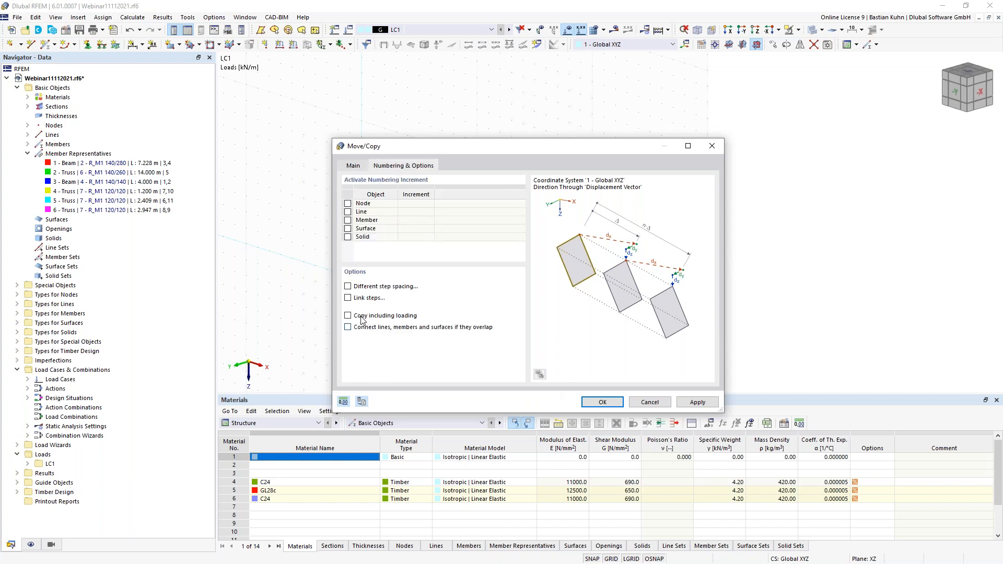
pyautogui.click(348, 299)
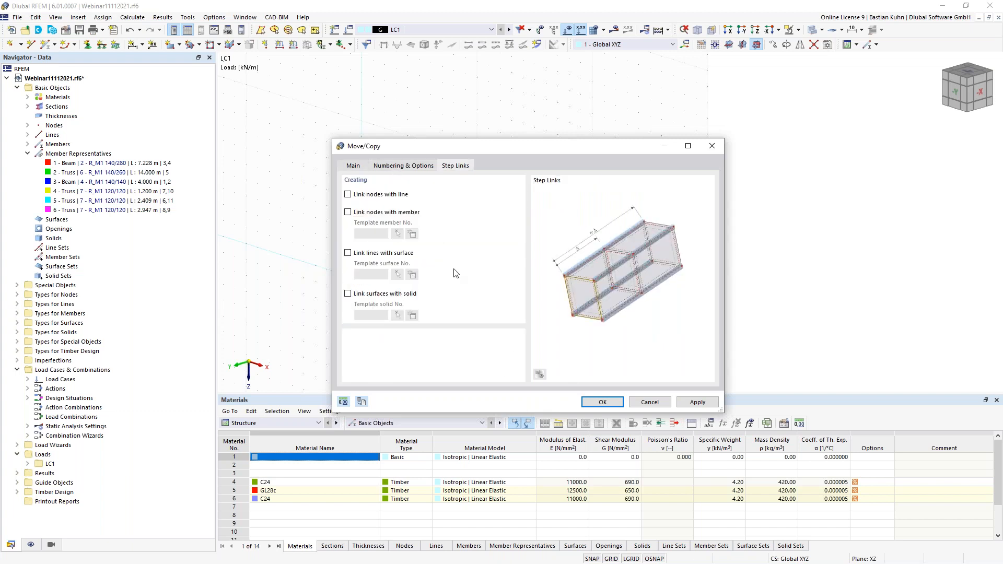
pyautogui.click(348, 213)
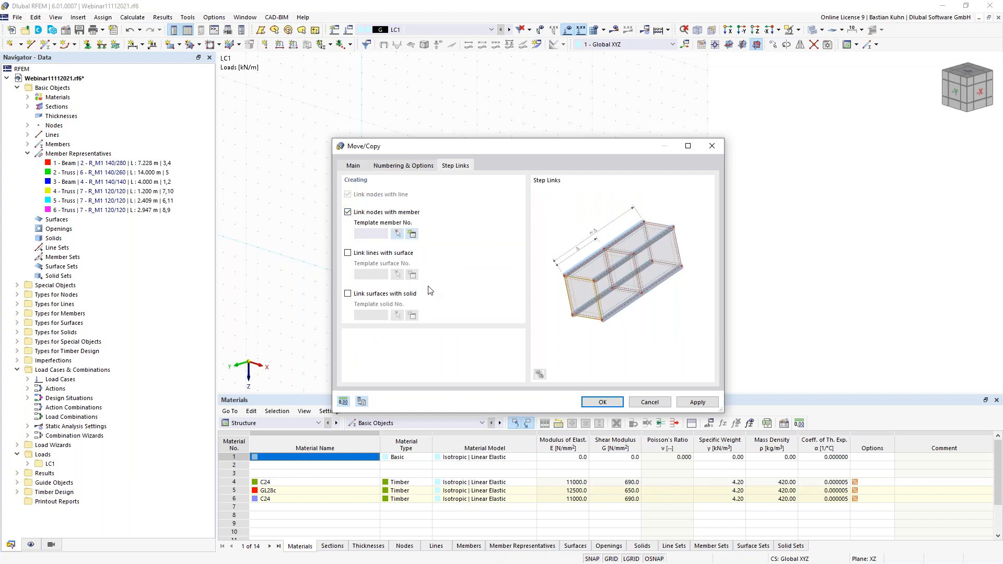
pyautogui.moveTo(529, 151); pyautogui.dragTo(509, 192)
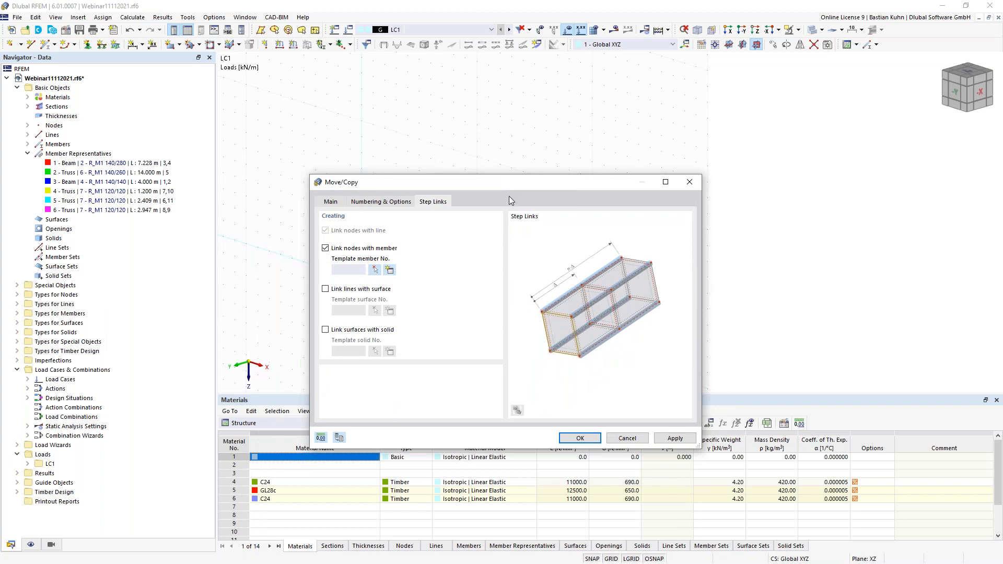
# Step: Define the linking template member as a Truss with section 4 - R_M1 140/140 in C24 and carry out the copy
pyautogui.click(389, 271)
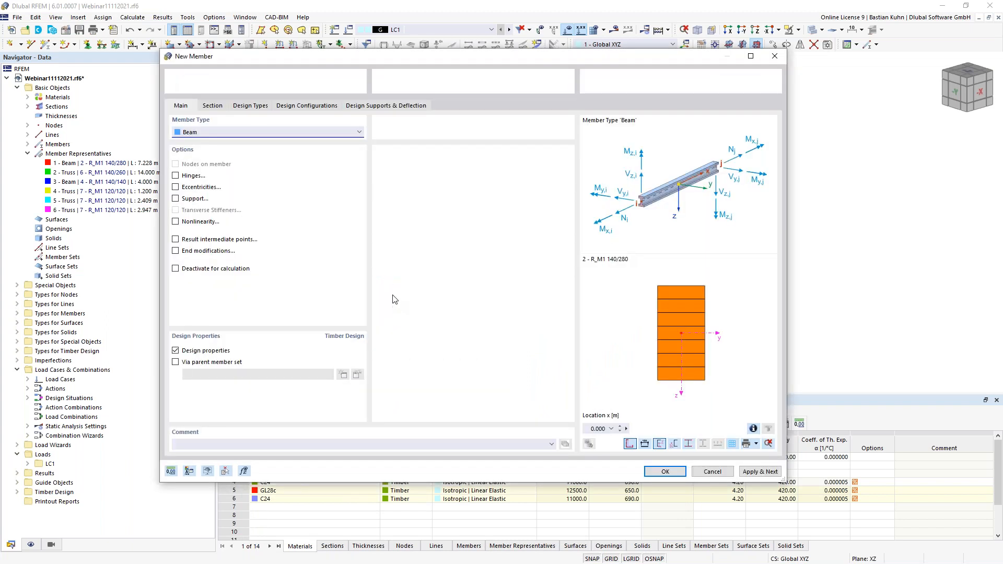
pyautogui.click(328, 133)
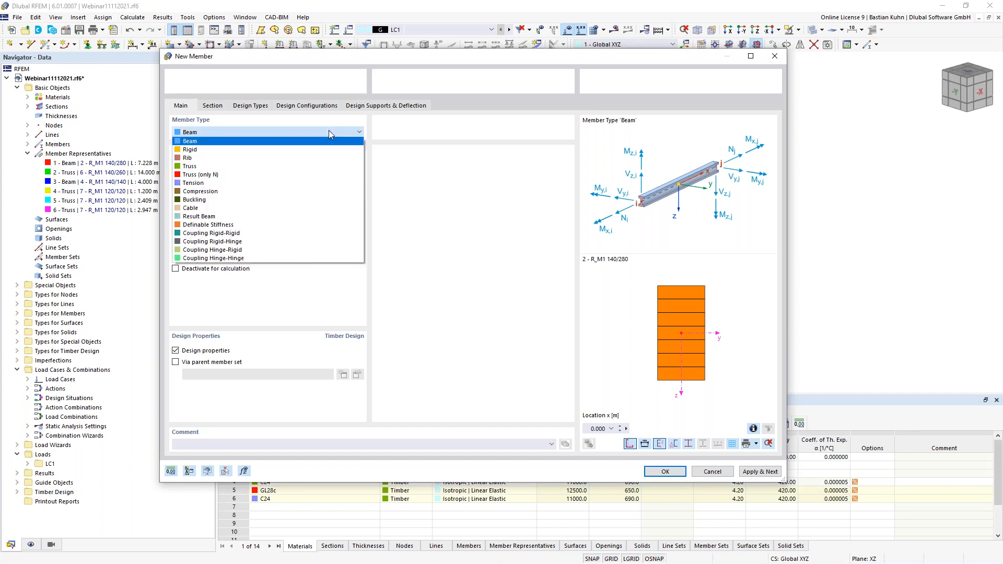
pyautogui.click(330, 167)
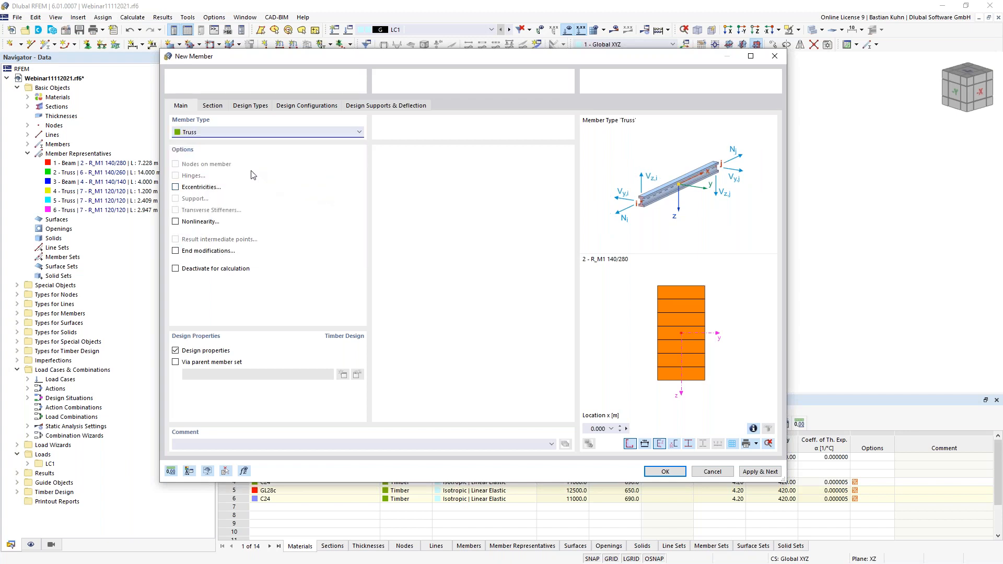
pyautogui.click(213, 106)
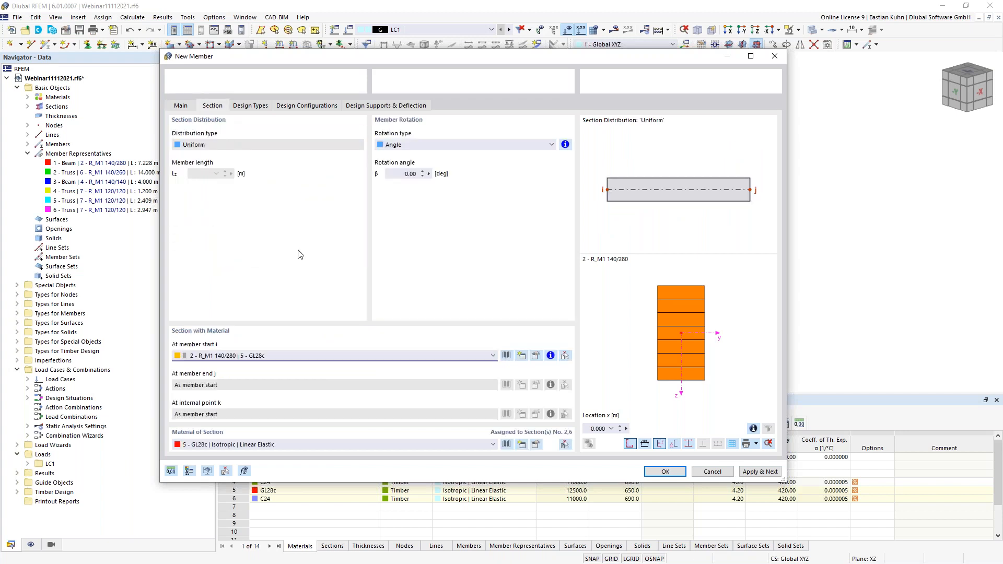
pyautogui.click(329, 356)
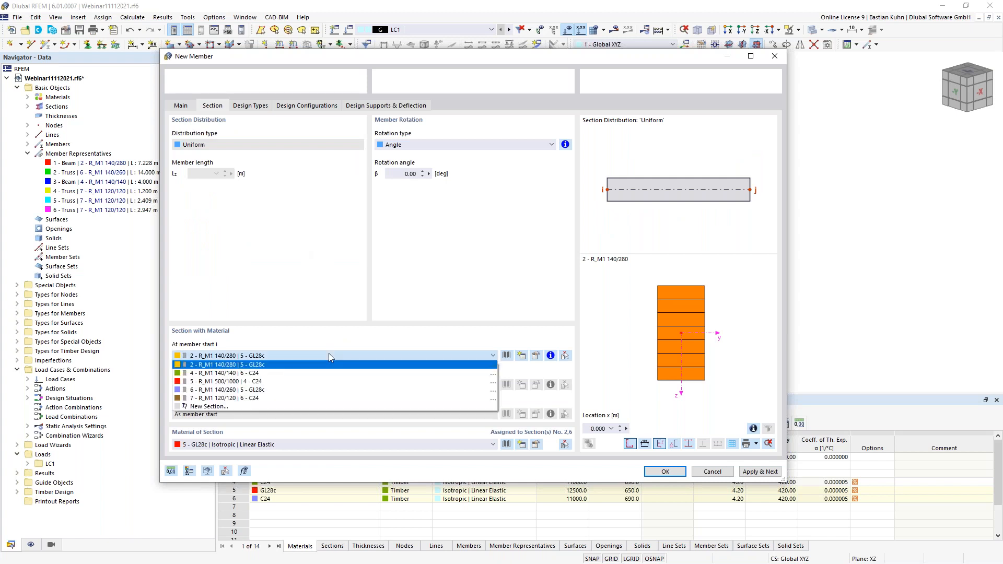
pyautogui.click(324, 399)
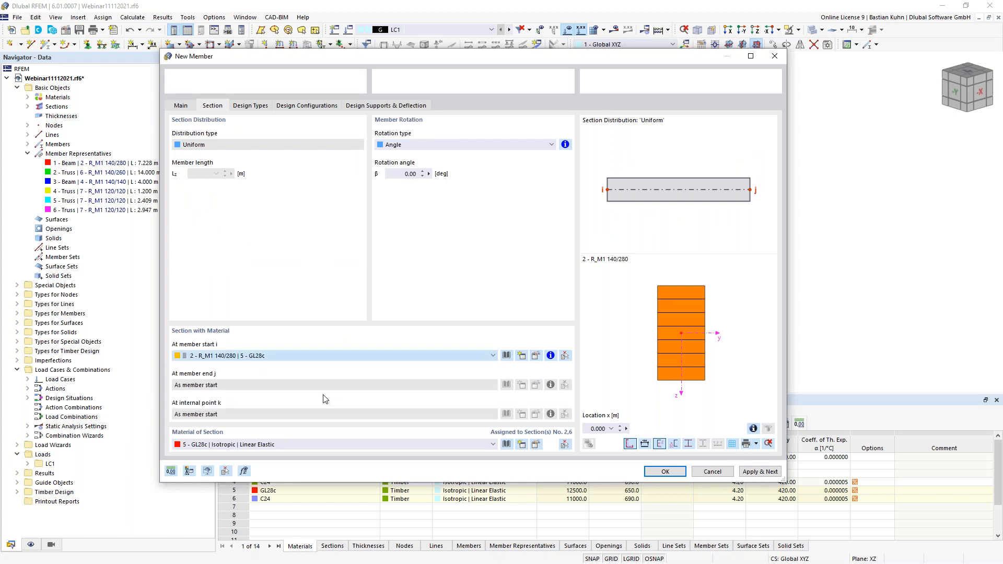
pyautogui.click(331, 357)
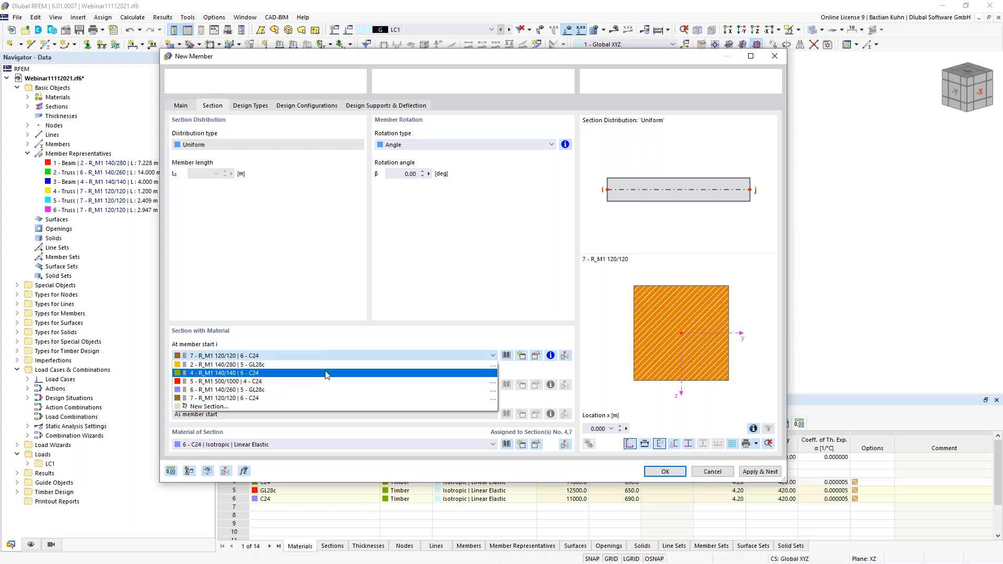
pyautogui.click(325, 374)
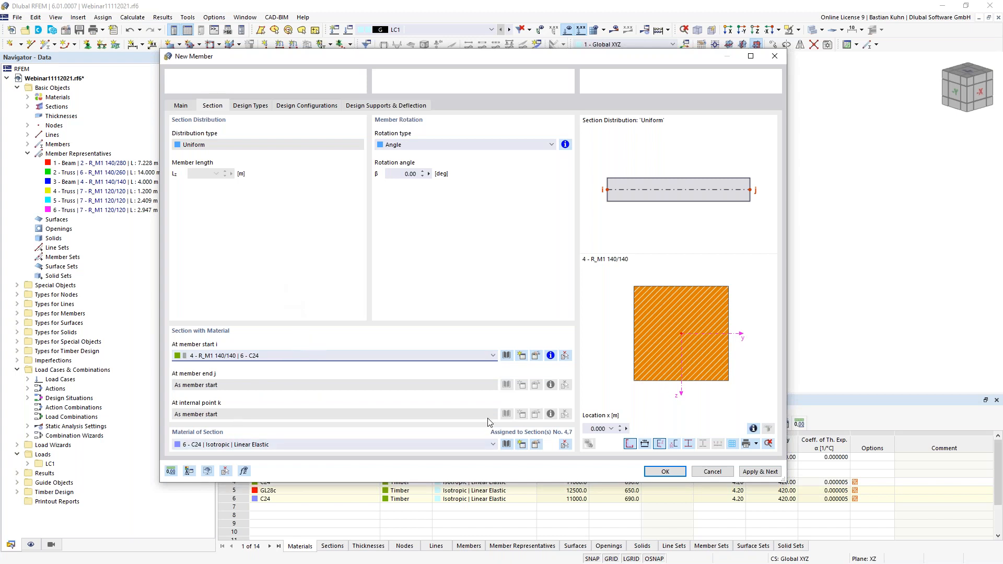
pyautogui.click(661, 471)
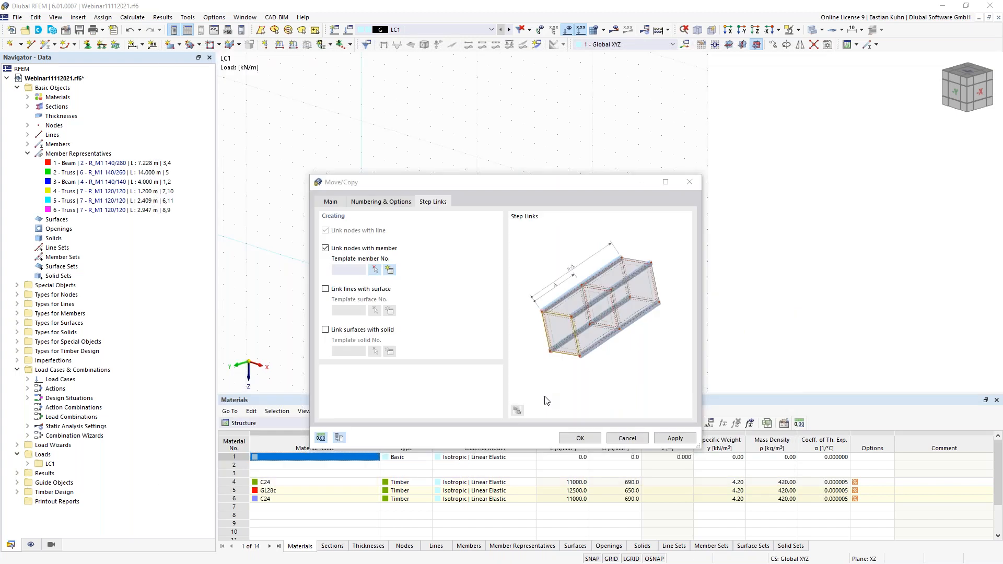
pyautogui.click(579, 438)
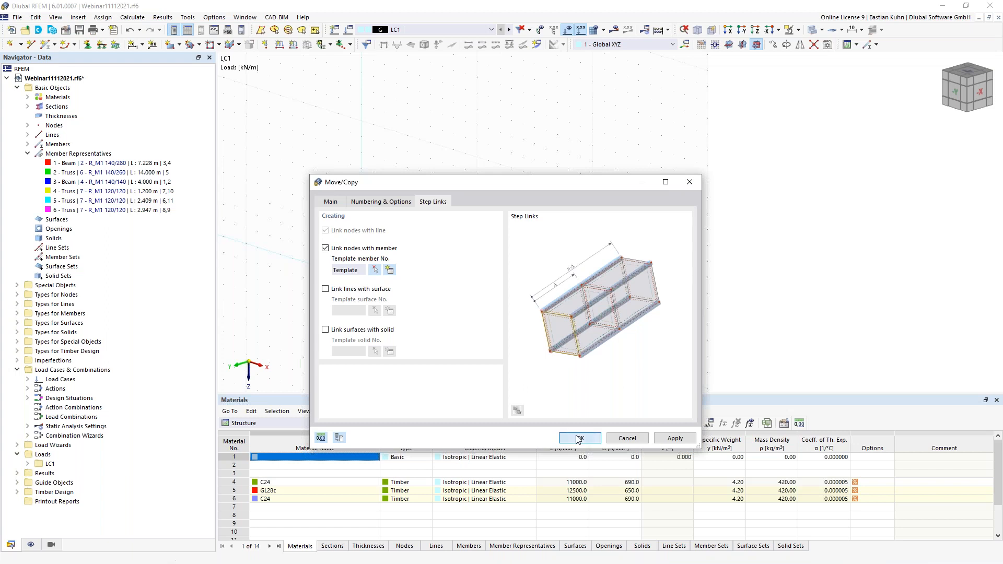
# Step: Turn off the display of Member Representatives in the model
pyautogui.scroll(-3, 542, 373)
pyautogui.moveTo(541, 372); pyautogui.dragTo(557, 320, button='middle')
pyautogui.rightClick(557, 320)
pyautogui.click(439, 351)
pyautogui.click(439, 350)
pyautogui.keyDown('ctrl'); pyautogui.moveTo(439, 349); pyautogui.dragTo(472, 307, button='middle'); pyautogui.keyUp('ctrl')
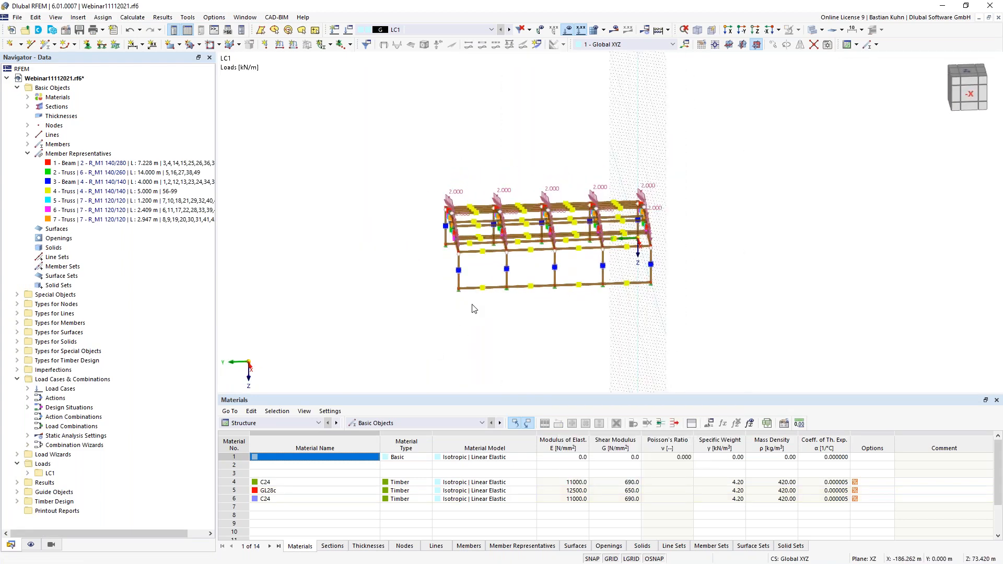
pyautogui.click(31, 545)
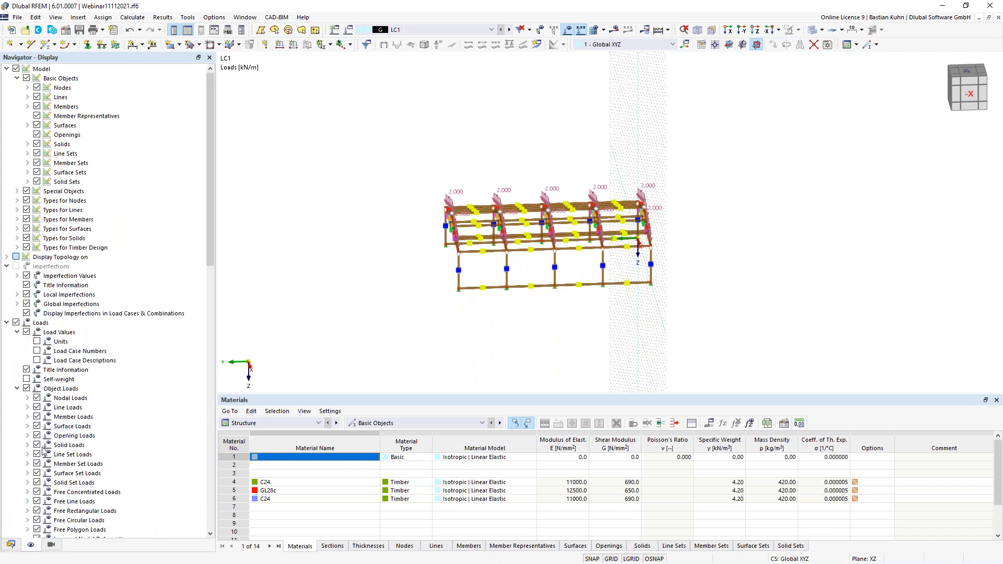
pyautogui.click(37, 116)
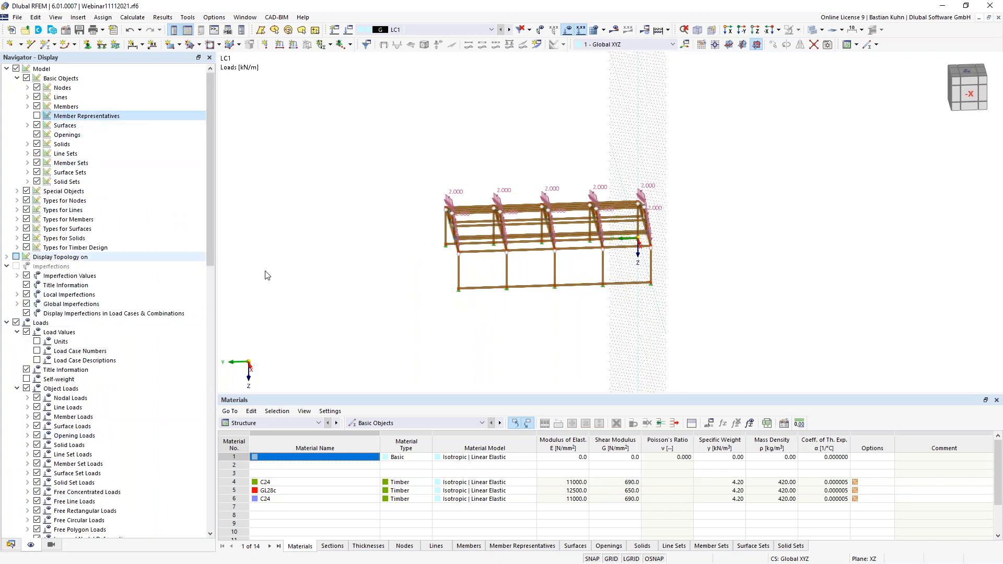
# Step: Delete the longitudinal link members between the column bases in all four bays
pyautogui.moveTo(377, 321); pyautogui.dragTo(334, 322, button='middle')
pyautogui.keyDown('ctrl'); pyautogui.moveTo(454, 335); pyautogui.dragTo(429, 315, button='middle'); pyautogui.keyUp('ctrl')
pyautogui.moveTo(434, 300); pyautogui.dragTo(420, 246)
pyautogui.press('Delete')
pyautogui.moveTo(487, 294); pyautogui.dragTo(472, 247)
pyautogui.press('Delete')
pyautogui.moveTo(533, 295); pyautogui.dragTo(519, 248)
pyautogui.press('Delete')
pyautogui.moveTo(576, 294); pyautogui.dragTo(566, 247)
pyautogui.press('Delete')
# Step: Delete the longitudinal link lines at the two intermediate bottom-chord nodes of the trusses in all four bays
pyautogui.click(742, 29)
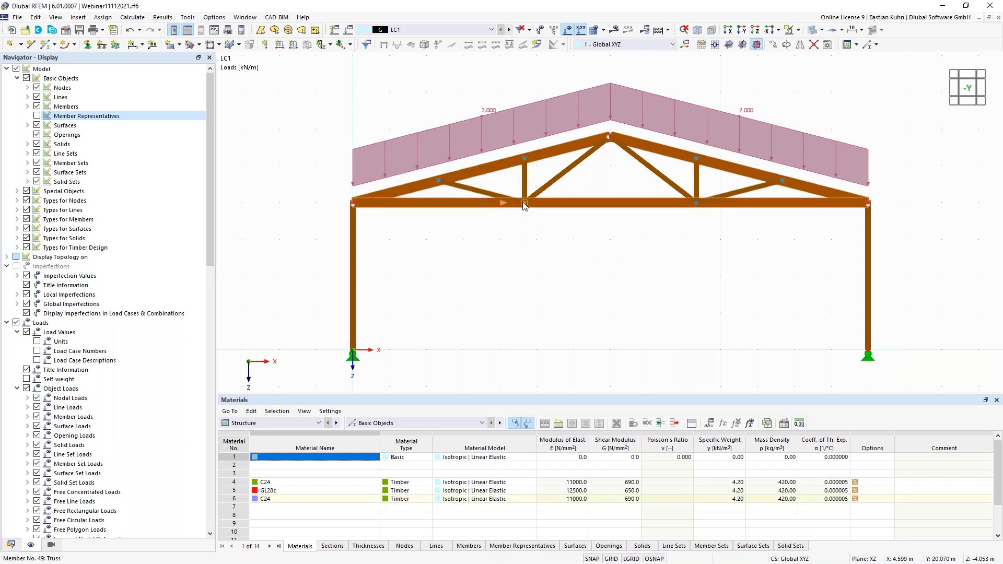
pyautogui.rightClick(525, 205)
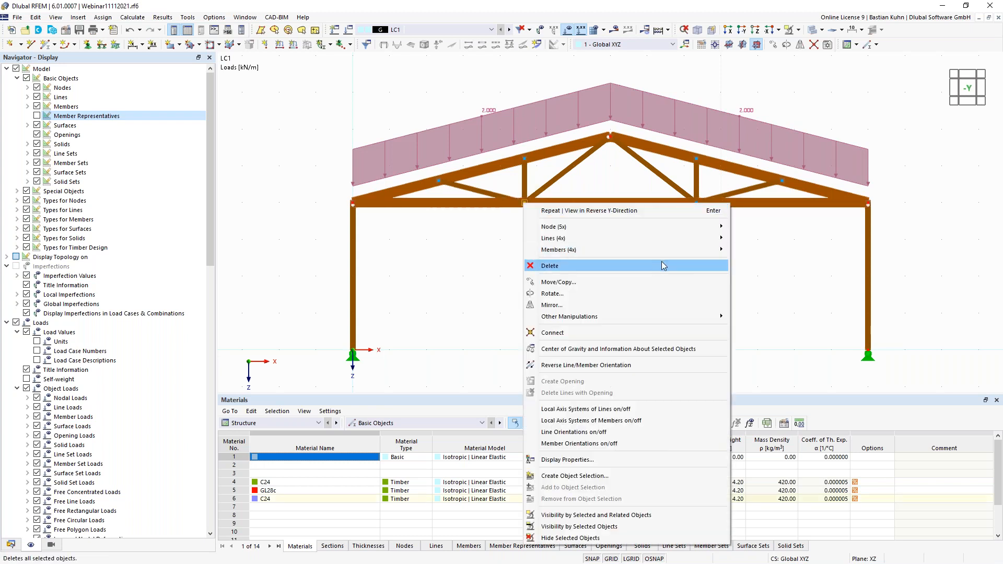
pyautogui.moveTo(682, 242)
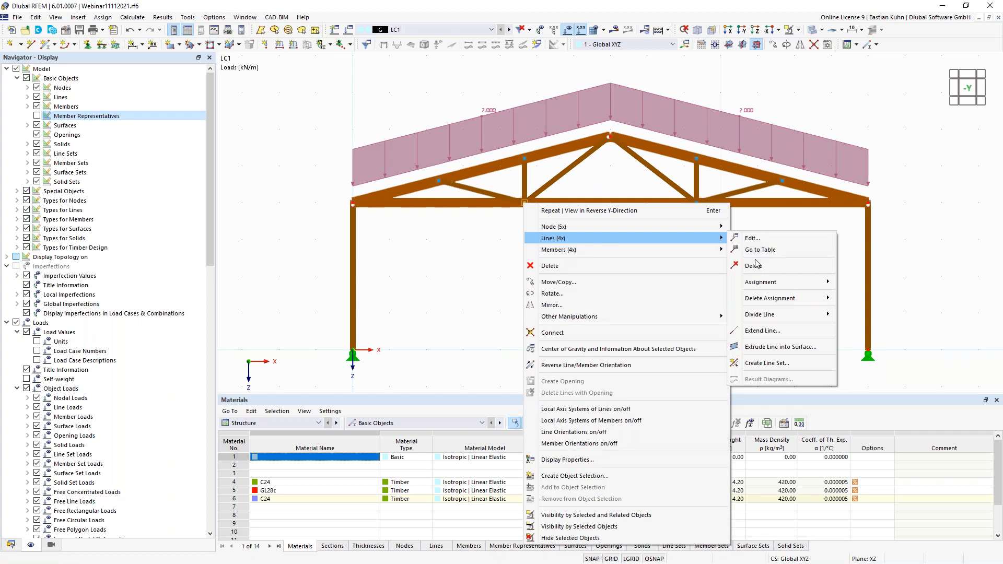
pyautogui.click(755, 267)
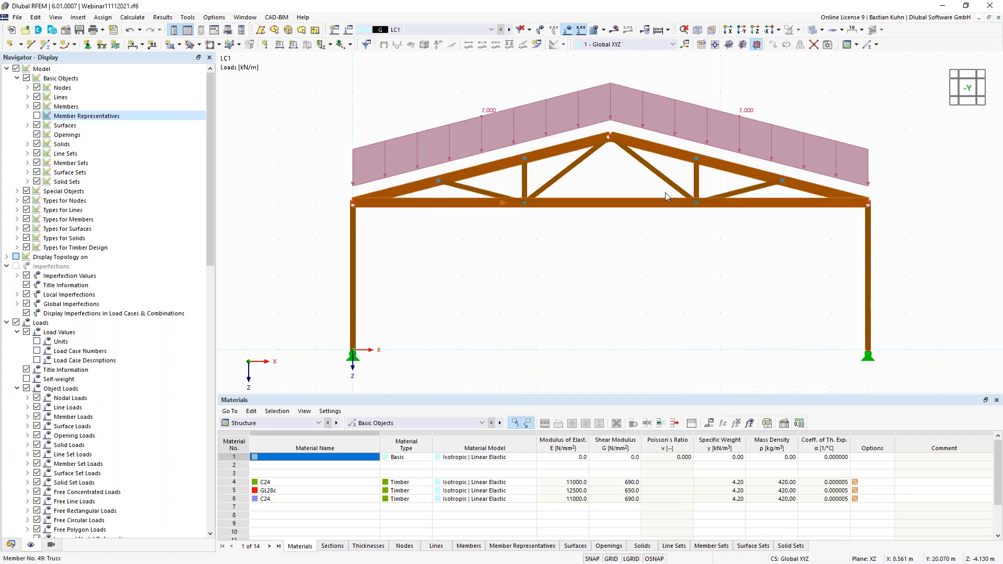
pyautogui.moveTo(664, 191); pyautogui.dragTo(736, 238)
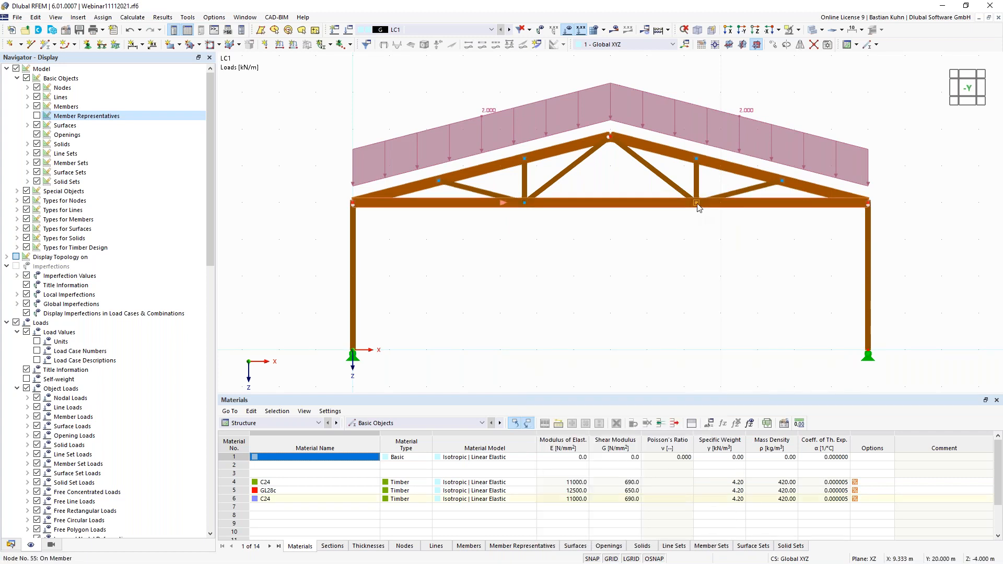
pyautogui.rightClick(701, 206)
pyautogui.moveTo(729, 240)
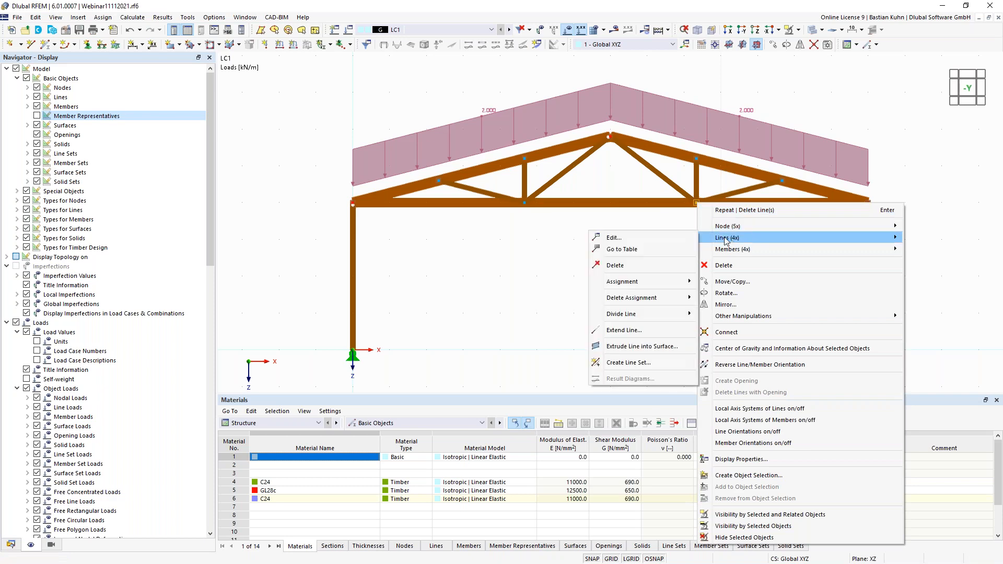
pyautogui.click(643, 267)
# Step: Set the member load magnitude on the top chords of the first and last frames to 1 kN/m in LC1
pyautogui.keyDown('ctrl'); pyautogui.moveTo(644, 277); pyautogui.dragTo(530, 320, button='middle'); pyautogui.keyUp('ctrl')
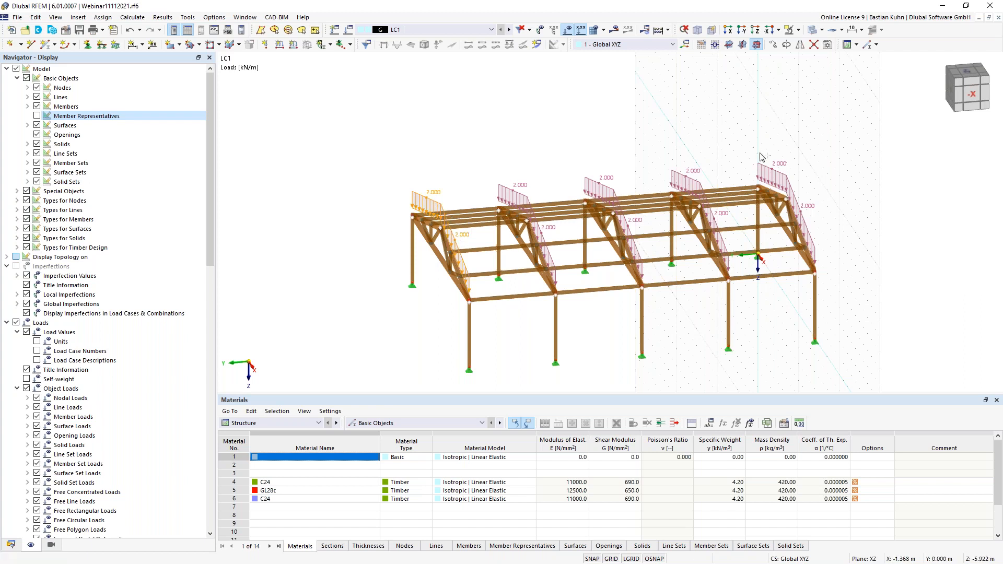
pyautogui.rightClick(798, 205)
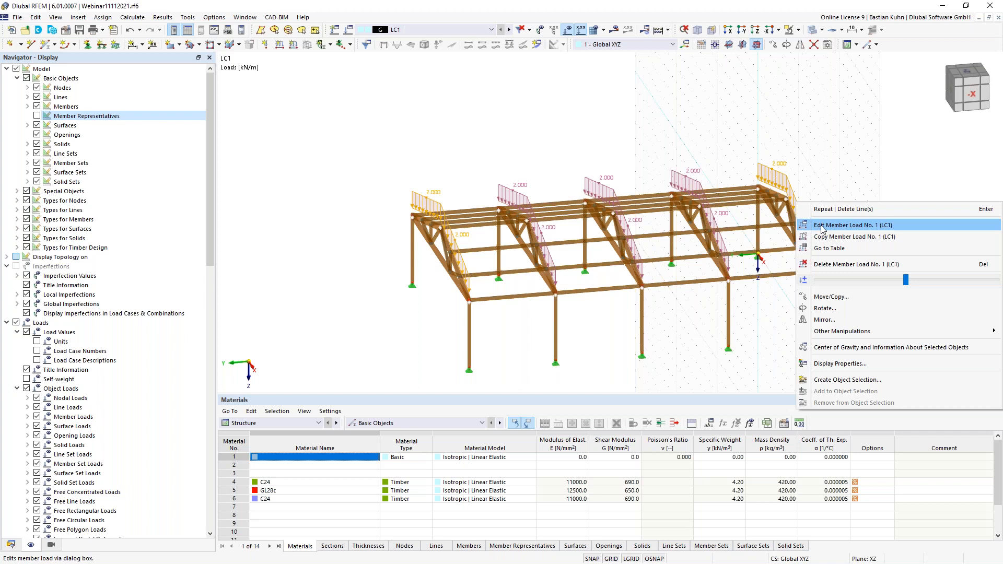
pyautogui.click(822, 226)
pyautogui.moveTo(424, 185); pyautogui.dragTo(467, 187)
pyautogui.write('1')
pyautogui.press('Return')
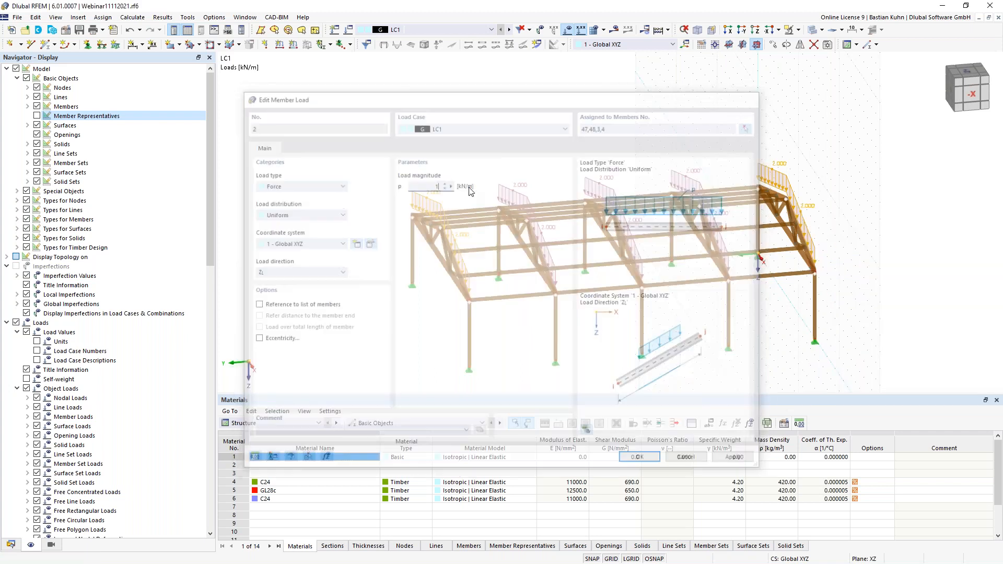
# Step: Divide the two eaves members between the second and third frames using 1 intermediate node each
pyautogui.keyDown('ctrl'); pyautogui.moveTo(609, 377); pyautogui.dragTo(665, 203, button='middle'); pyautogui.keyUp('ctrl')
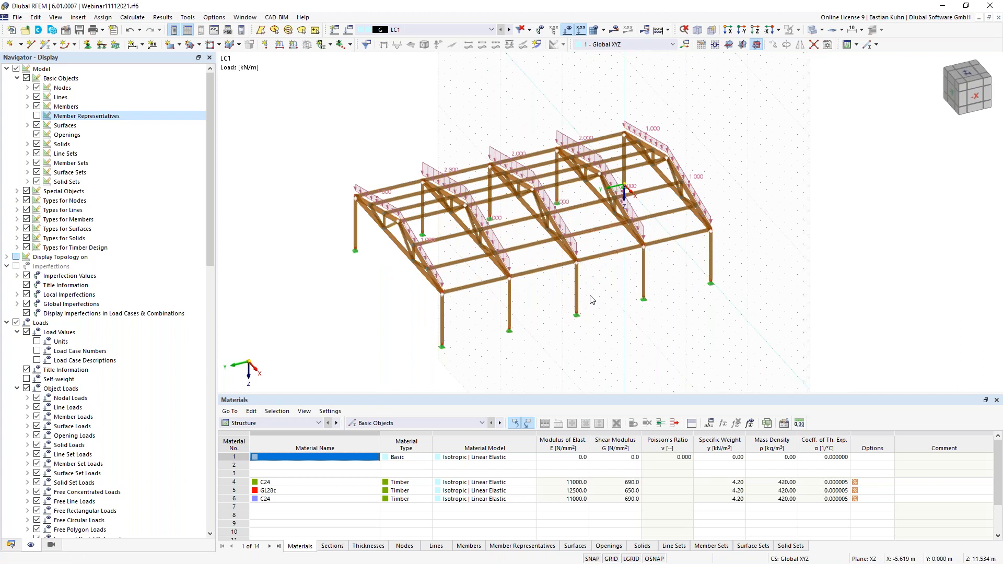
pyautogui.keyDown('ctrl'); pyautogui.moveTo(562, 309); pyautogui.dragTo(584, 293, button='middle'); pyautogui.keyUp('ctrl')
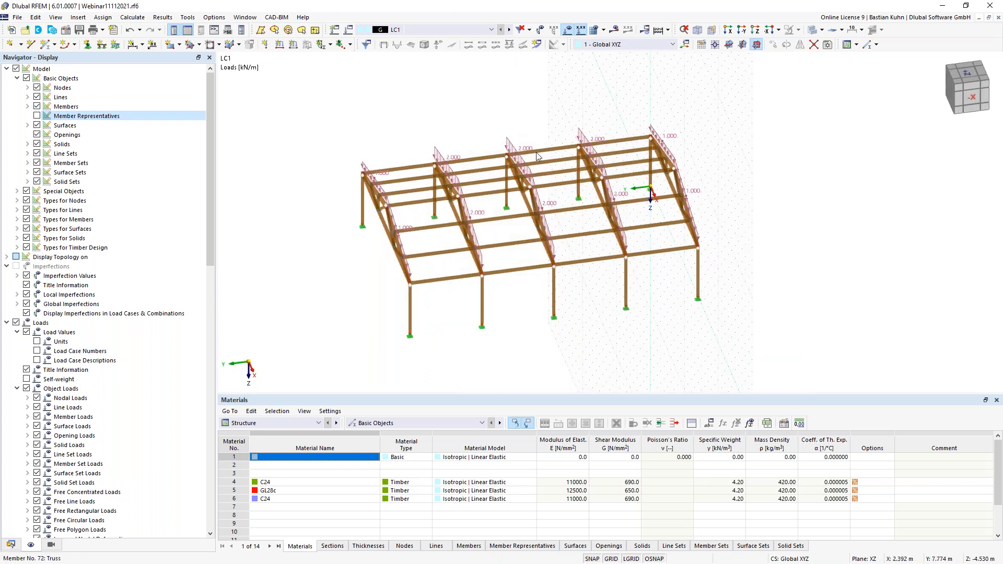
pyautogui.click(586, 252)
pyautogui.rightClick(553, 152)
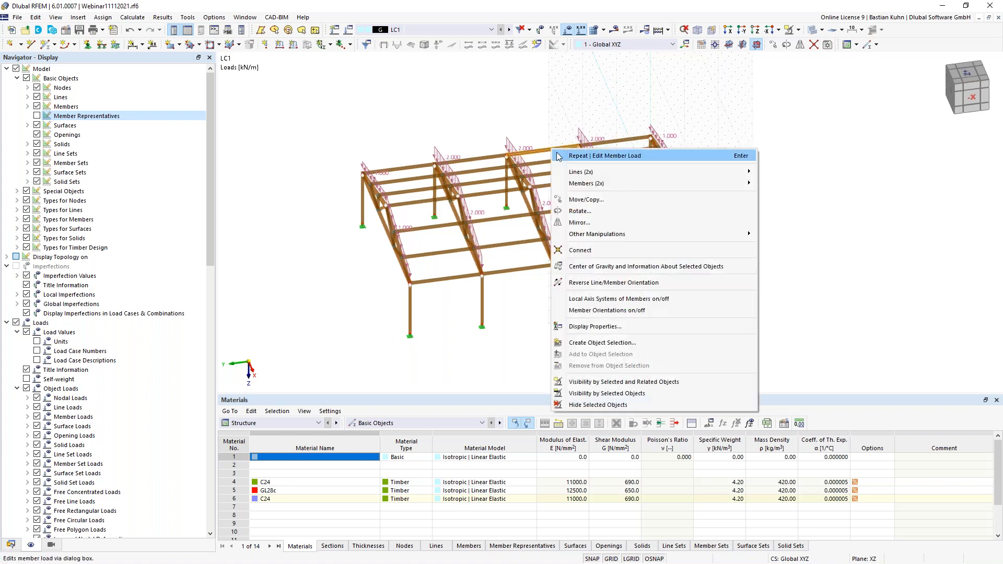
pyautogui.moveTo(648, 186)
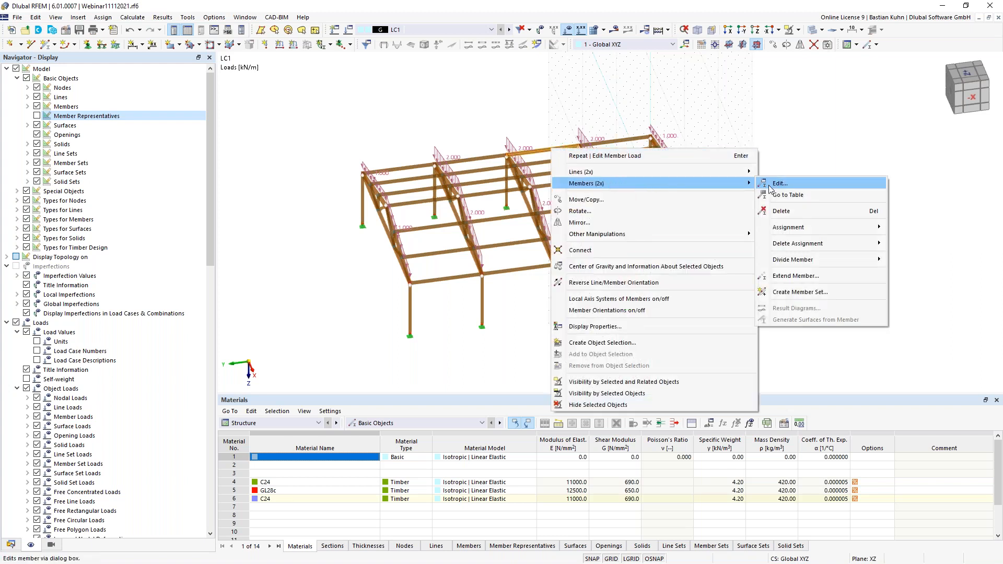
pyautogui.moveTo(837, 260)
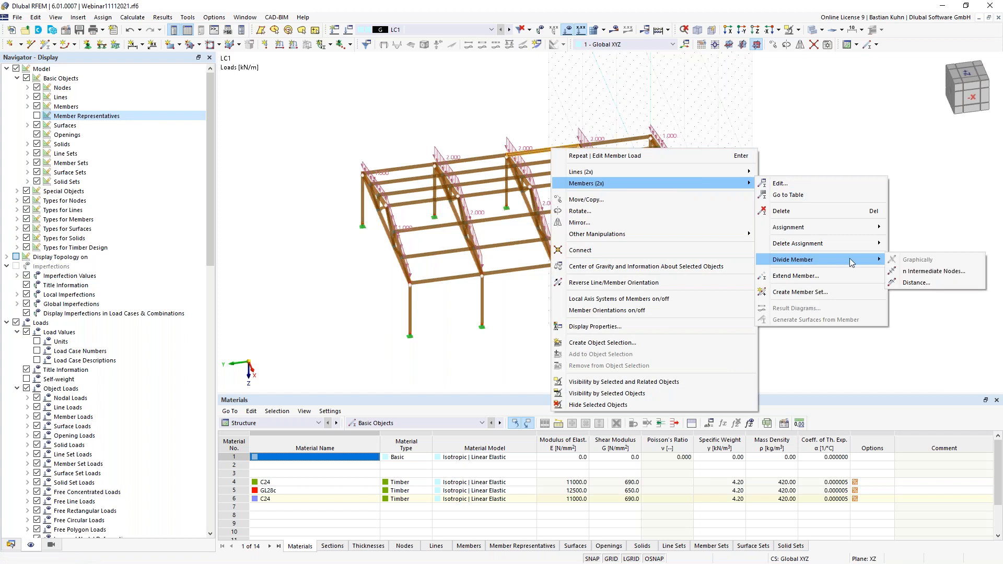
pyautogui.click(900, 271)
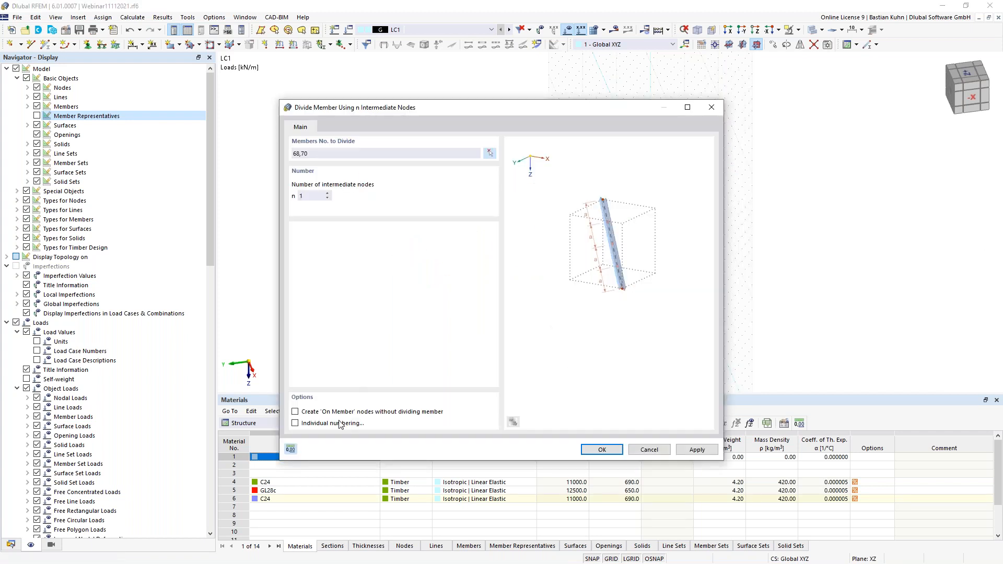
pyautogui.click(588, 453)
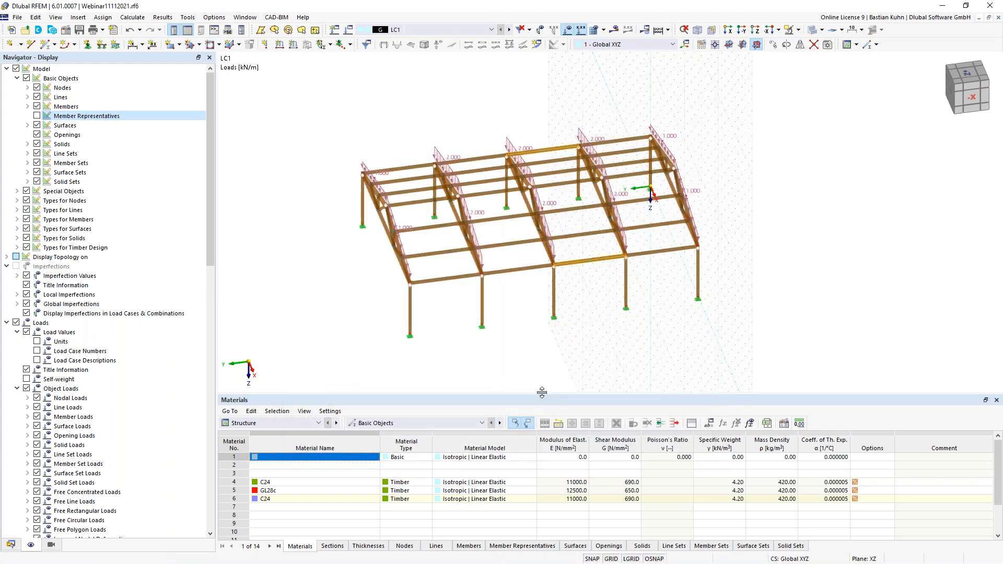
# Step: Define a new single member as a Truss with section 4 - R_M1 140/140 in C24
pyautogui.click(47, 44)
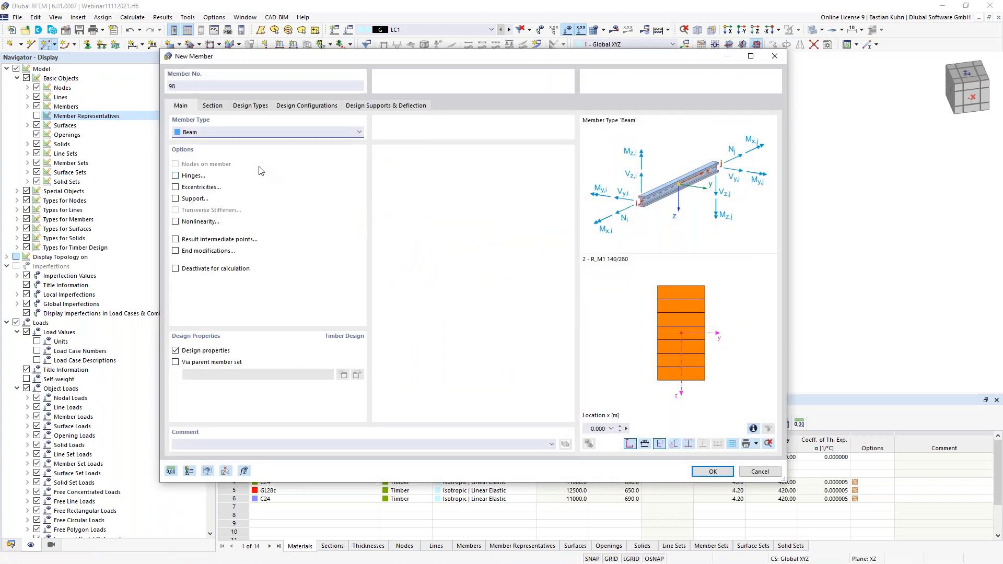
pyautogui.click(248, 132)
pyautogui.click(230, 132)
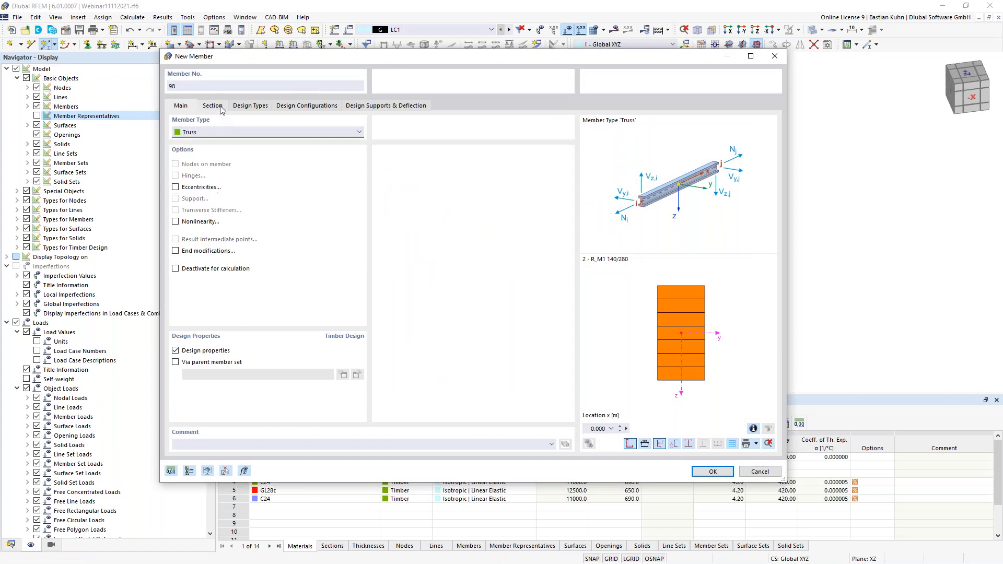
pyautogui.click(213, 105)
pyautogui.click(350, 359)
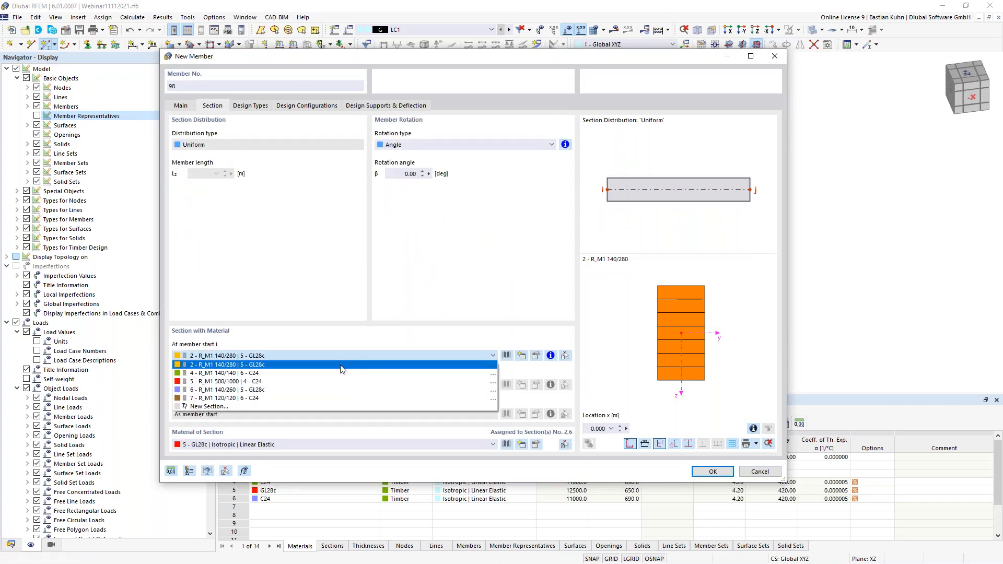
pyautogui.click(343, 374)
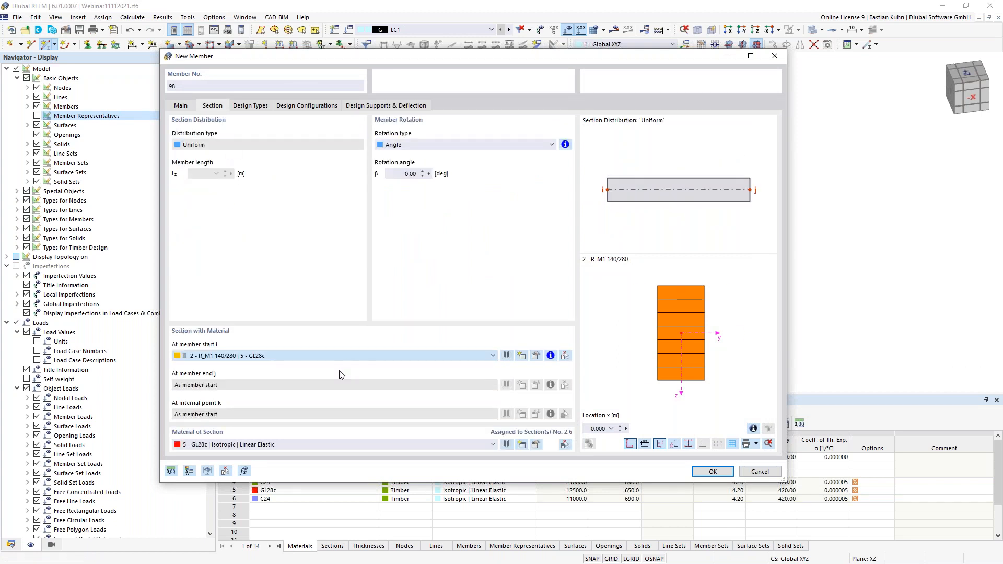
pyautogui.click(713, 471)
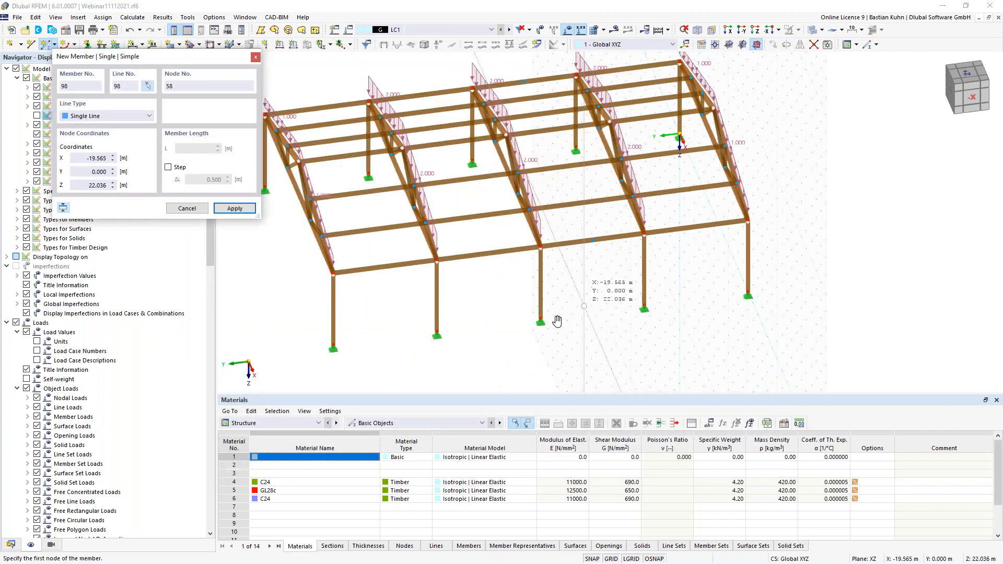
# Step: Draw two wall bracing members from the column bases at Y 10 m and 5 m to the eaves midpoint at Y 7.5 m
pyautogui.moveTo(557, 322); pyautogui.dragTo(554, 325, button='middle')
pyautogui.click(537, 321)
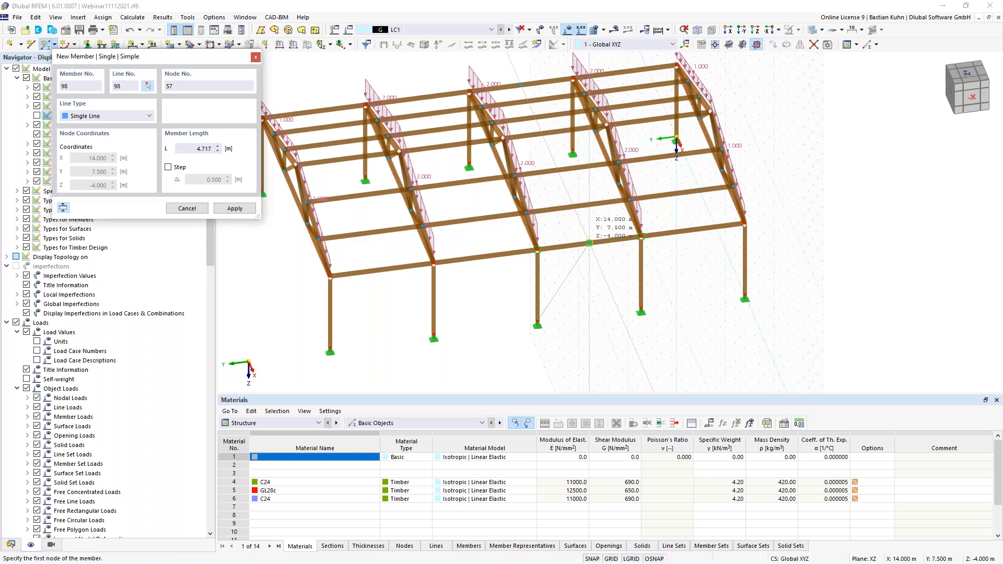
pyautogui.click(589, 244)
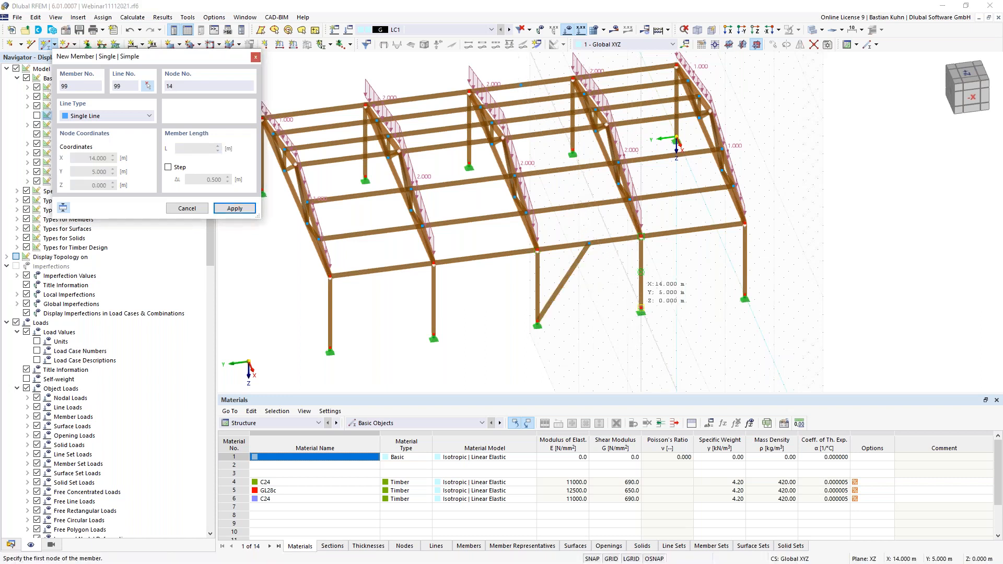
pyautogui.click(641, 308)
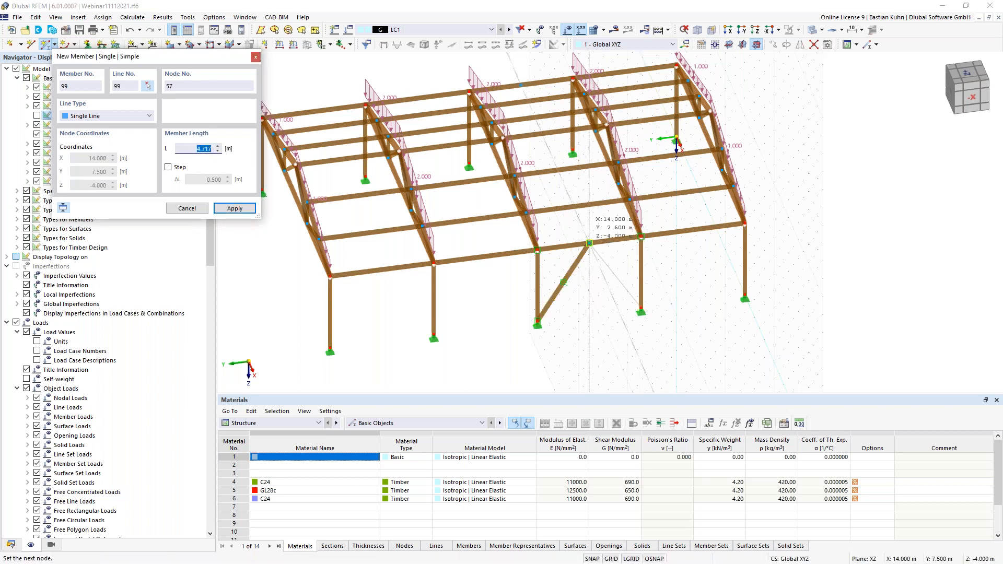
pyautogui.click(589, 243)
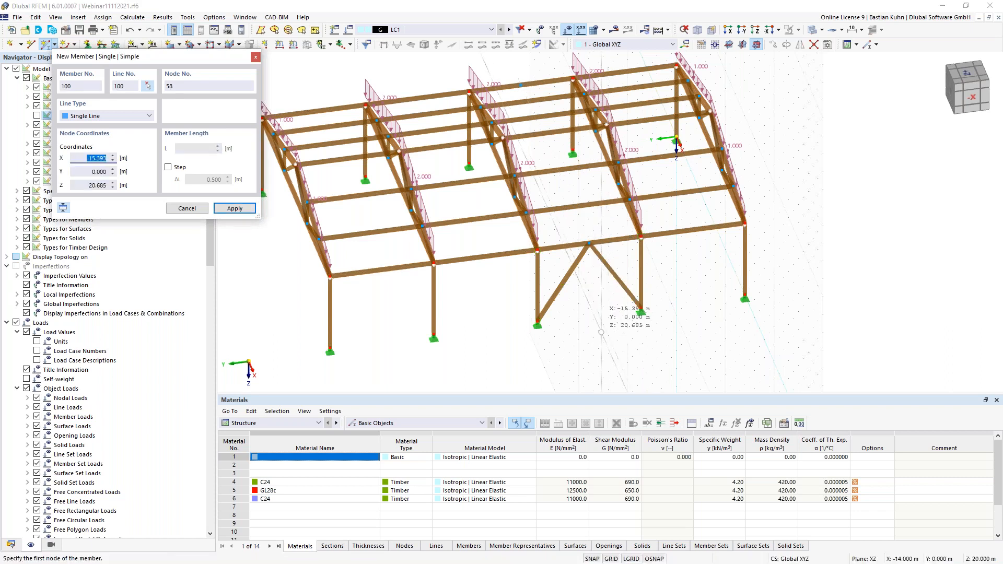
# Step: Draw three zigzag roof bracing members in the same bay, running from the eaves via the intermediate top-chord nodes to the ridge
pyautogui.moveTo(571, 331)
pyautogui.mouseDown(button='middle')
pyautogui.moveTo(561, 332)
pyautogui.moveTo(578, 340)
pyautogui.mouseUp(button='middle')
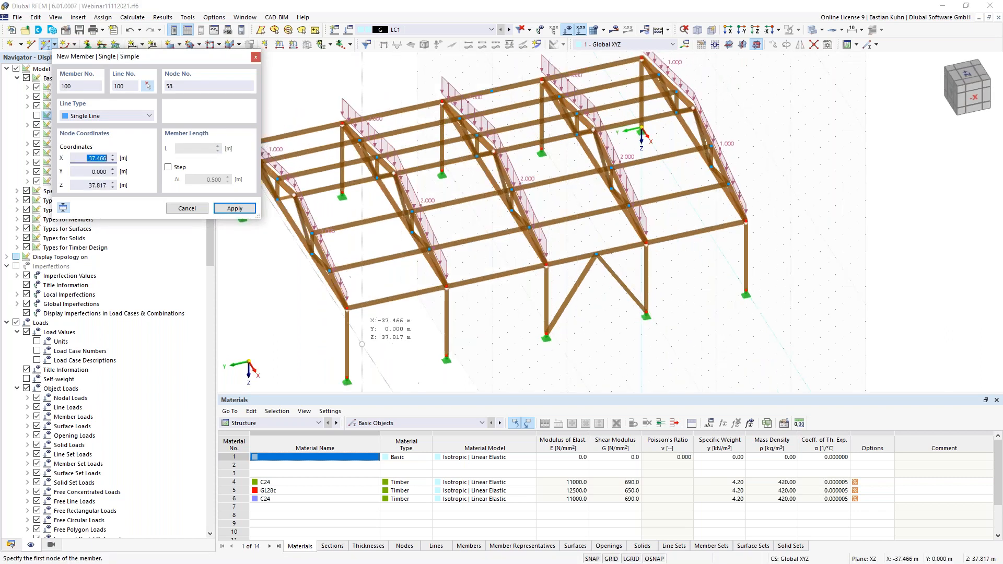
pyautogui.click(567, 253)
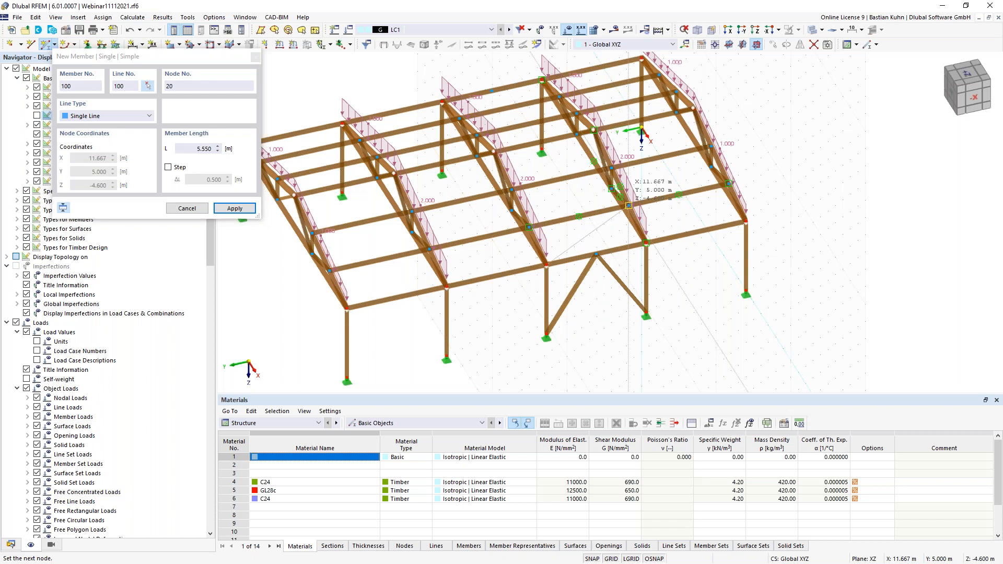
pyautogui.click(629, 206)
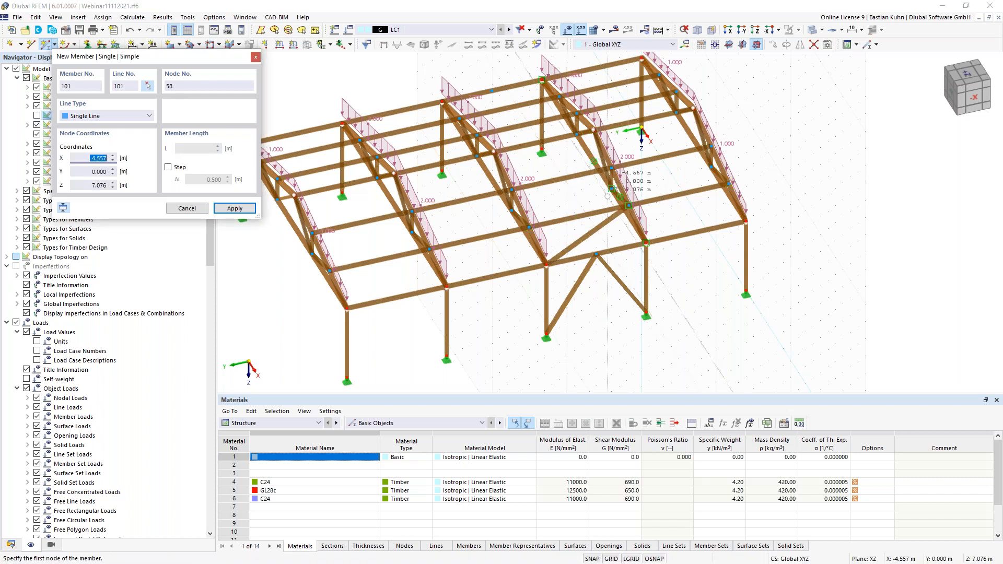
pyautogui.click(629, 206)
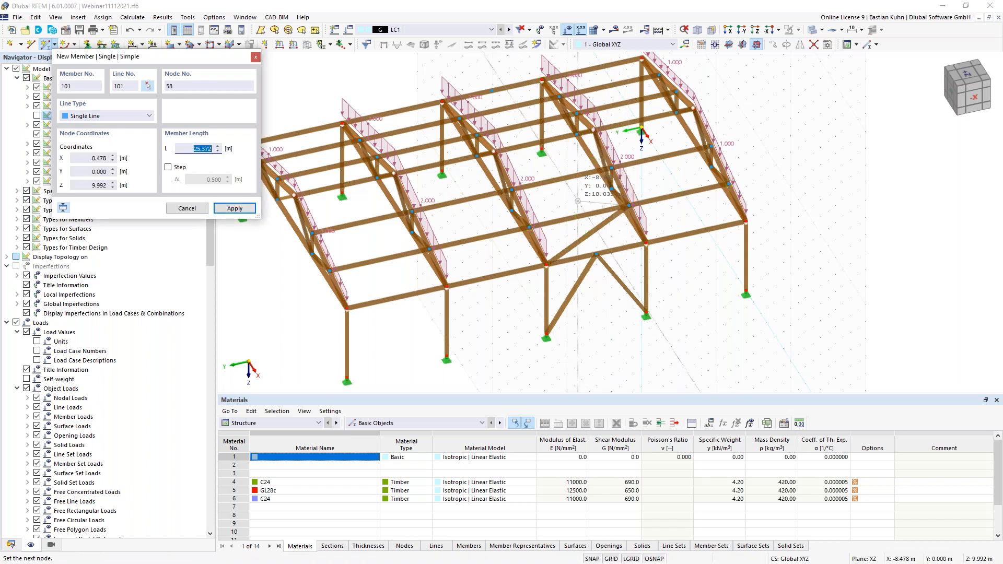
pyautogui.click(512, 189)
pyautogui.click(560, 178)
pyautogui.click(595, 129)
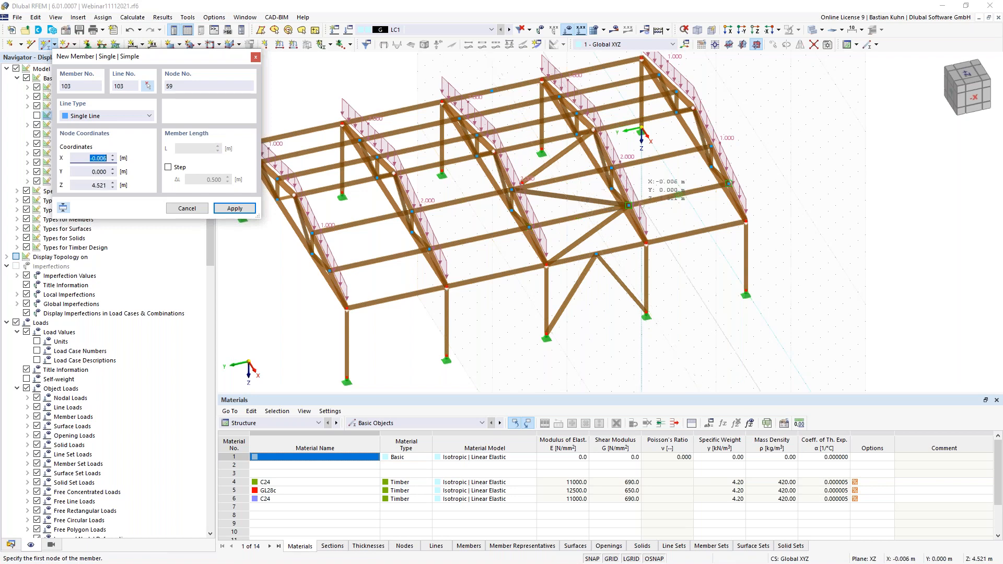
pyautogui.press('Escape')
# Step: Turn on the display of Member Representatives in the model
pyautogui.scroll(5, 534, 193)
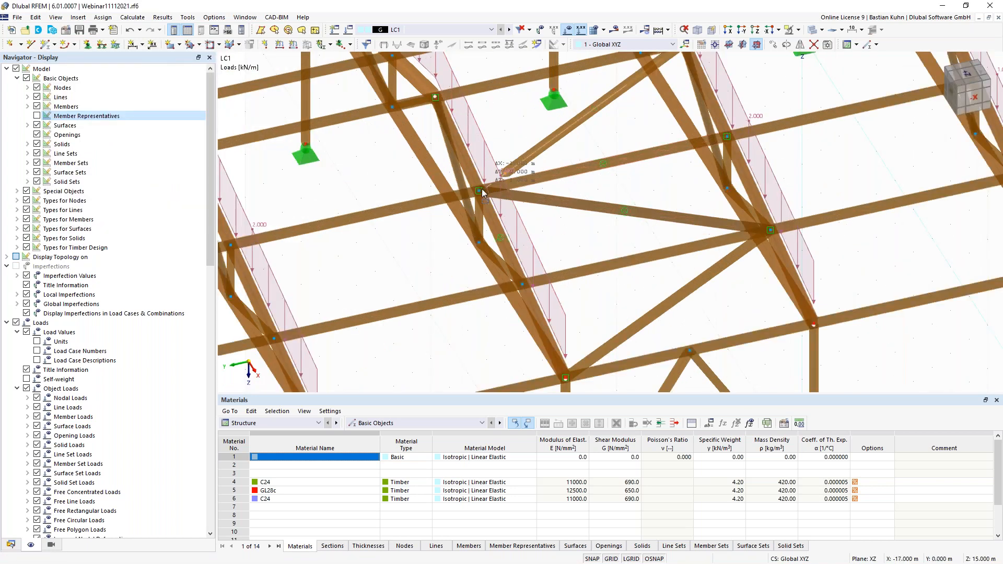
pyautogui.click(480, 192)
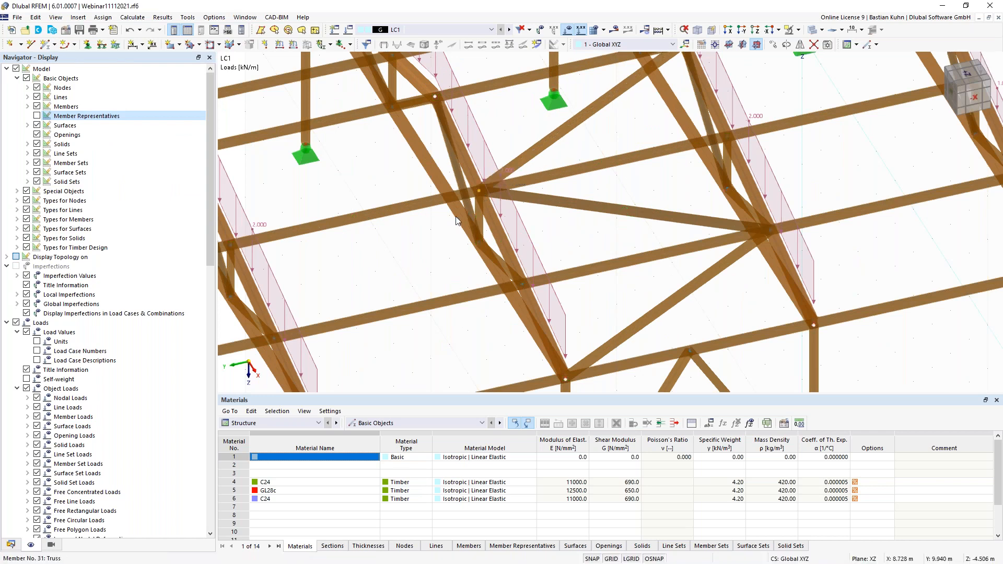
pyautogui.scroll(-4, 439, 233)
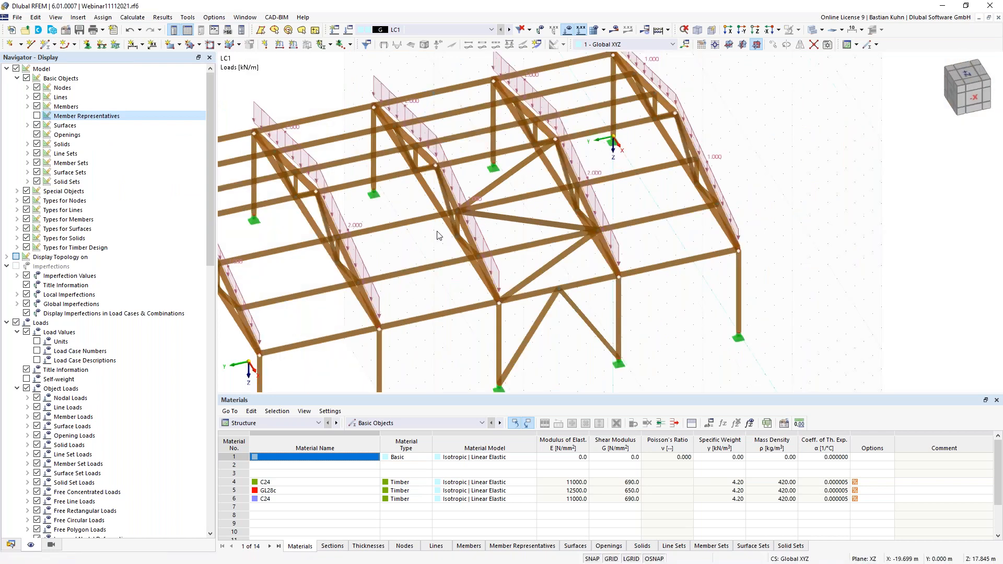
pyautogui.scroll(-3, 439, 235)
pyautogui.click(38, 116)
pyautogui.moveTo(452, 307); pyautogui.dragTo(507, 265, button='middle')
pyautogui.keyDown('ctrl'); pyautogui.moveTo(529, 205); pyautogui.dragTo(541, 203, button='middle'); pyautogui.keyUp('ctrl')
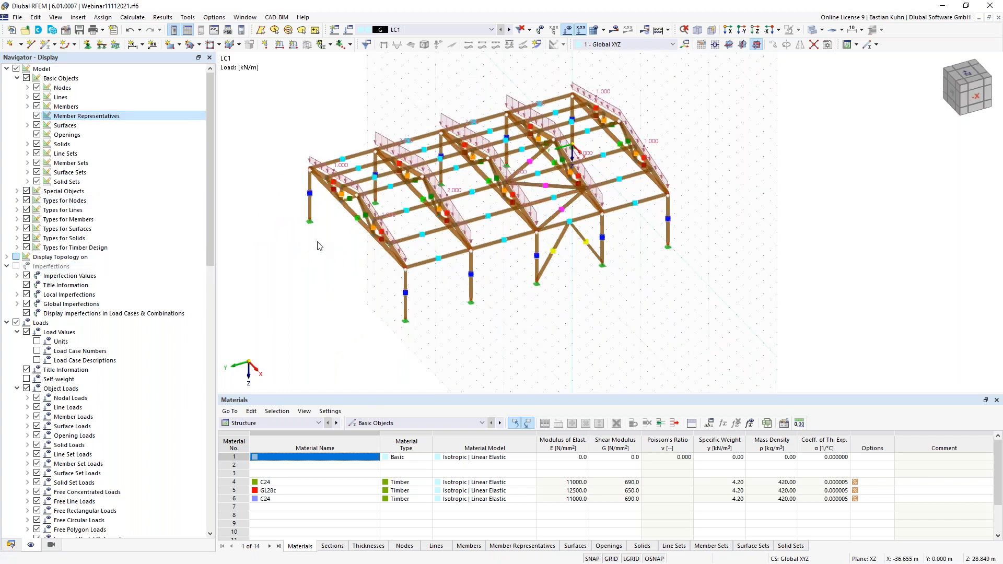
pyautogui.moveTo(334, 249); pyautogui.dragTo(392, 282, button='middle')
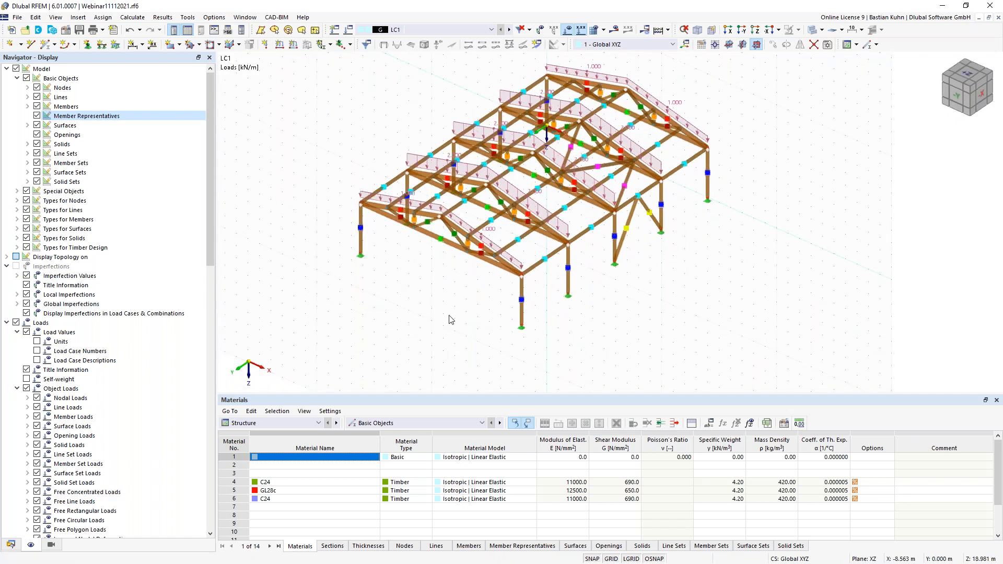
# Step: Delete the bottom chord, posts and diagonals of the end truss frame at Y 20 m, keeping its top chords and columns
pyautogui.scroll(5, 449, 320)
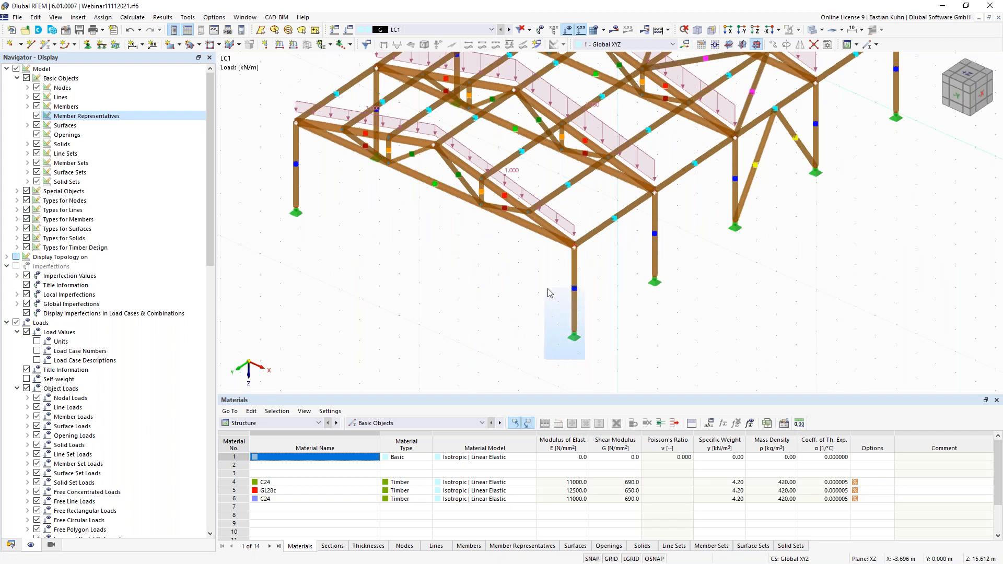
pyautogui.moveTo(571, 285); pyautogui.dragTo(501, 312)
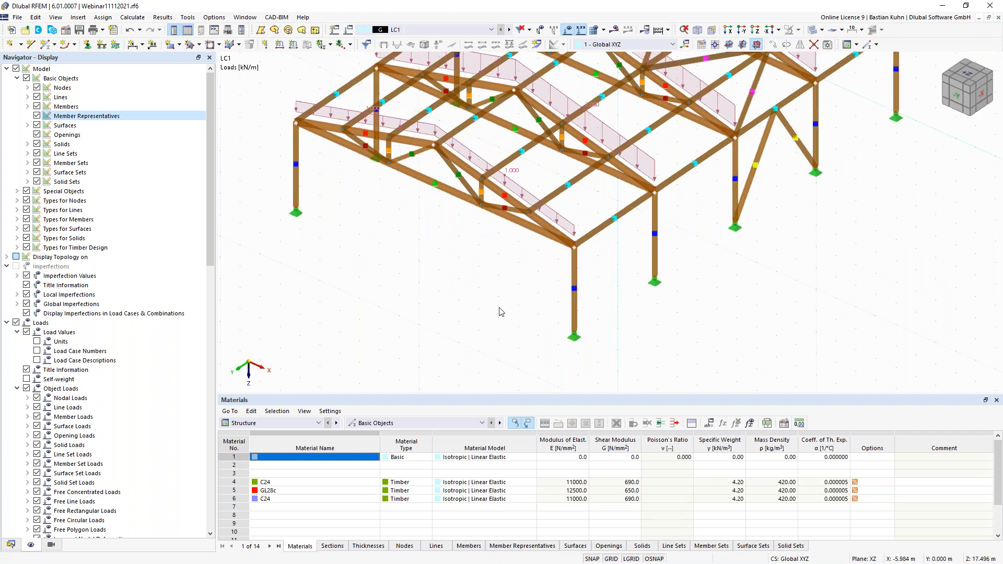
pyautogui.moveTo(495, 305); pyautogui.dragTo(473, 282, button='middle')
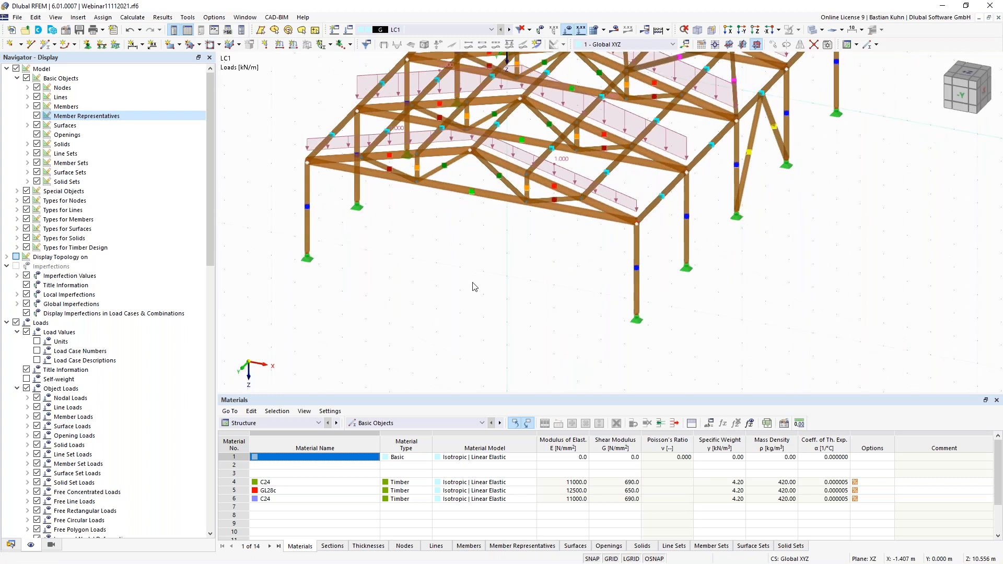
pyautogui.scroll(3, 502, 250)
pyautogui.moveTo(571, 216); pyautogui.dragTo(507, 164)
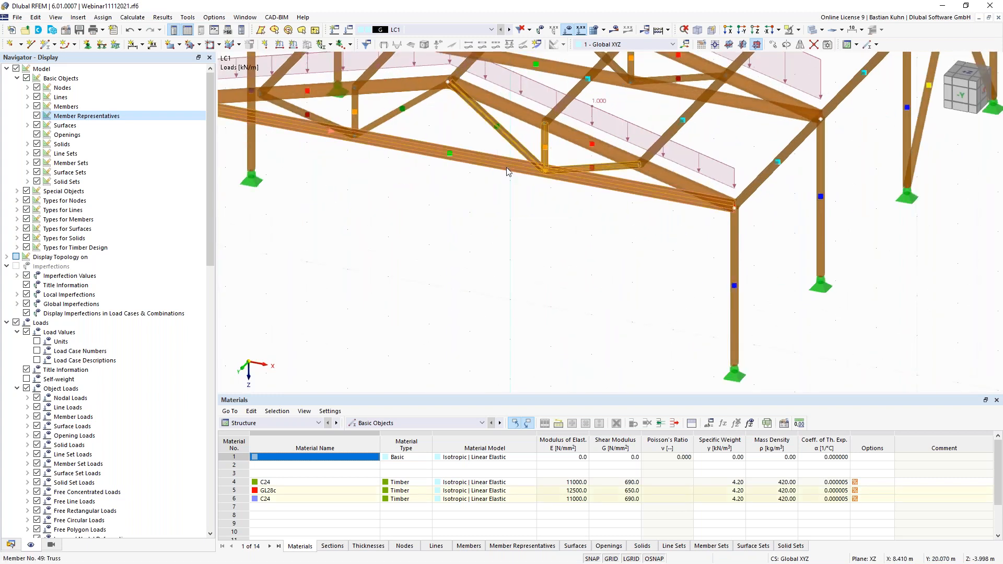
pyautogui.press('Delete')
pyautogui.moveTo(410, 161); pyautogui.dragTo(336, 127)
pyautogui.press('Delete')
pyautogui.scroll(-2, 366, 161)
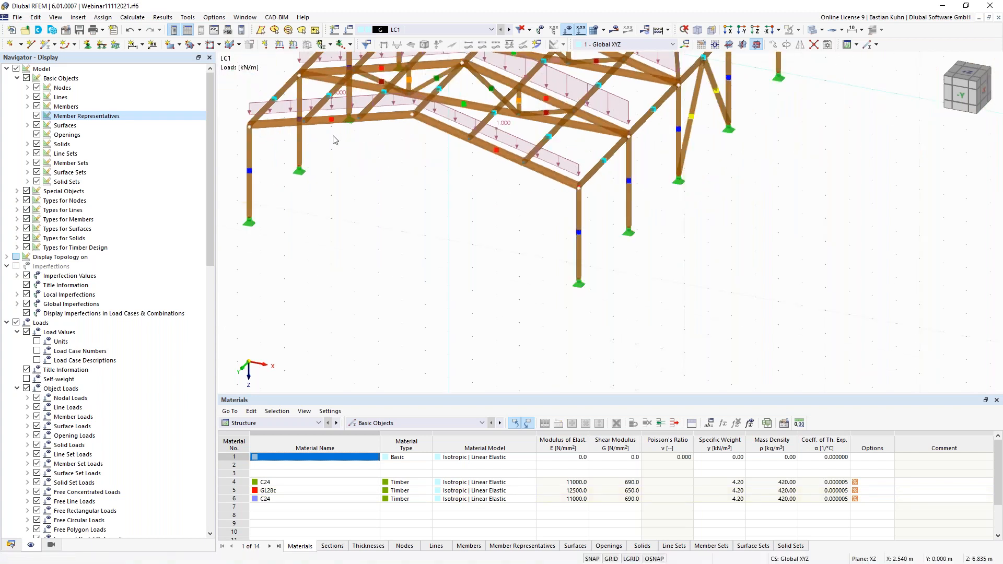
# Step: Turn off the display of Member Representatives in the model
pyautogui.moveTo(557, 271); pyautogui.dragTo(539, 241)
pyautogui.click(557, 295)
pyautogui.click(37, 116)
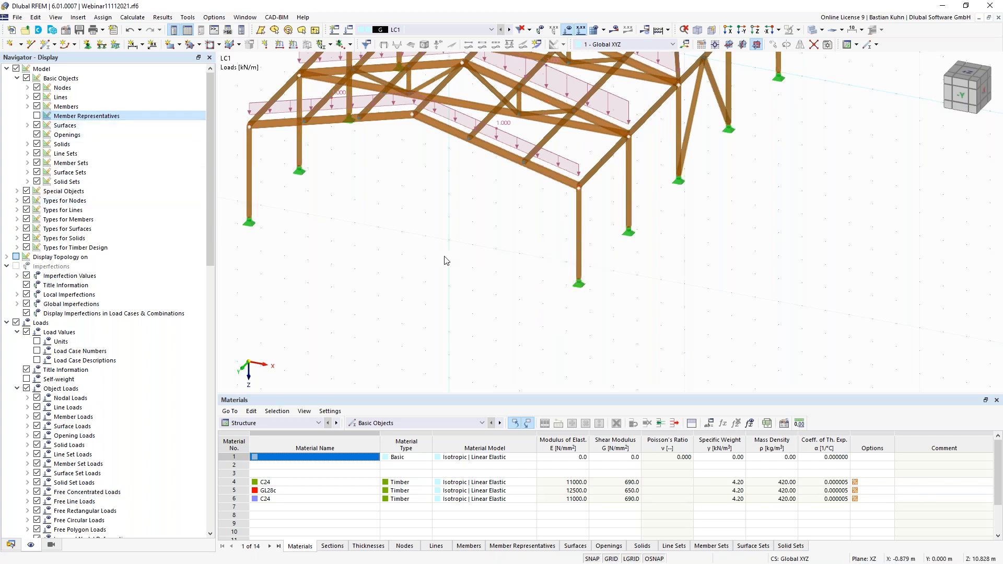
# Step: Copy the corner gable column to the top-chord node at X 9.333 m and lower its base node to the other supports' level
pyautogui.moveTo(594, 314); pyautogui.dragTo(537, 240)
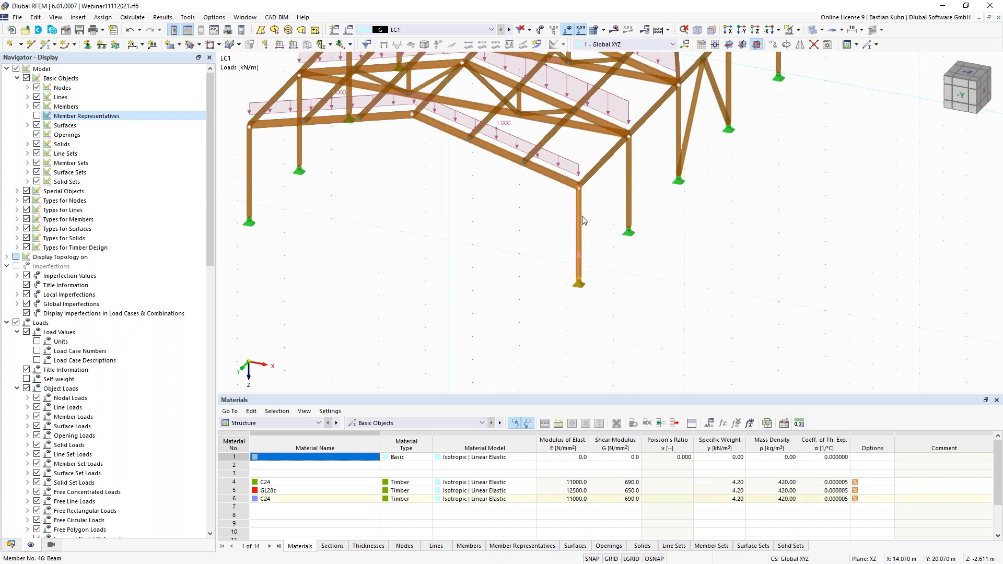
pyautogui.keyDown('ctrl'); pyautogui.moveTo(582, 215); pyautogui.dragTo(445, 201); pyautogui.keyUp('ctrl')
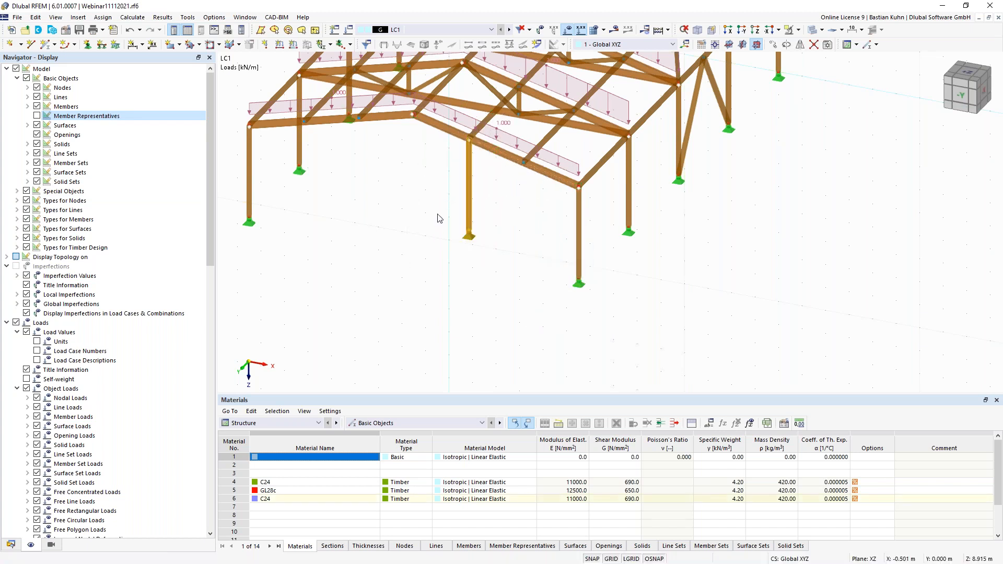
pyautogui.doubleClick(469, 235)
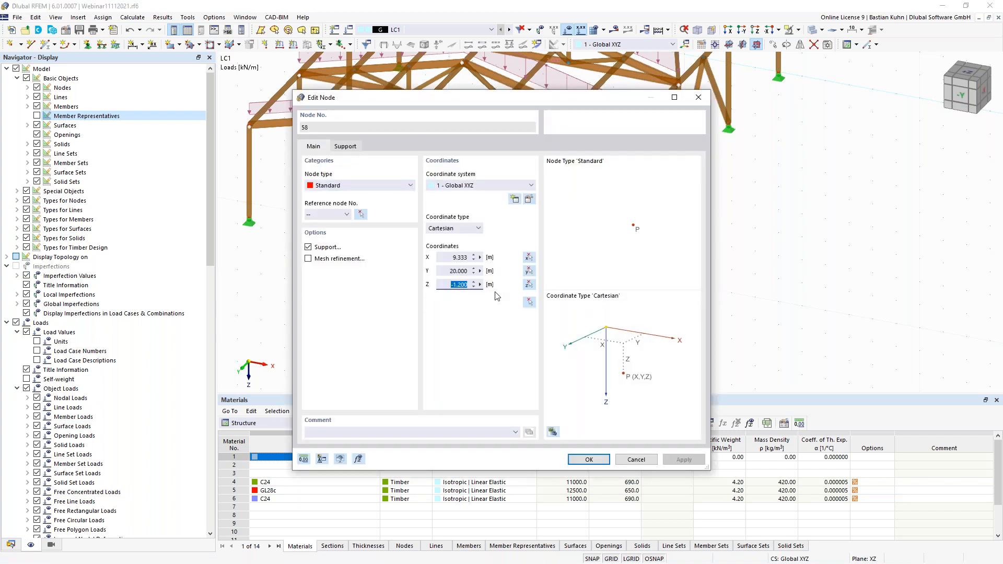
pyautogui.press('Return')
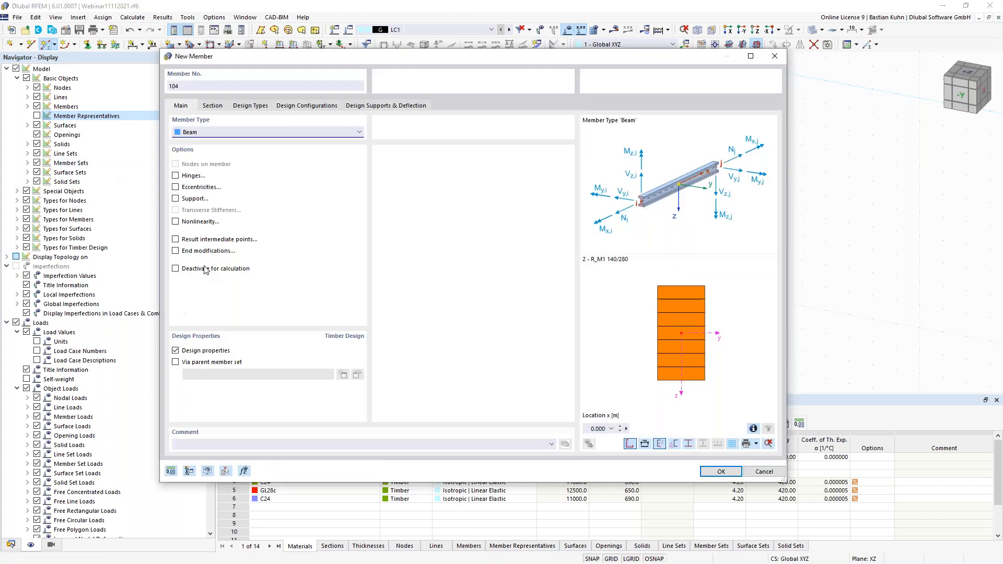
# Step: Draw a gable wall brace as a Truss member with section 4 - R_M1 140/140 in C24, between the corner column base and the intermediate column top
pyautogui.click(218, 131)
pyautogui.press('Down')
pyautogui.press('Down')
pyautogui.press('Down')
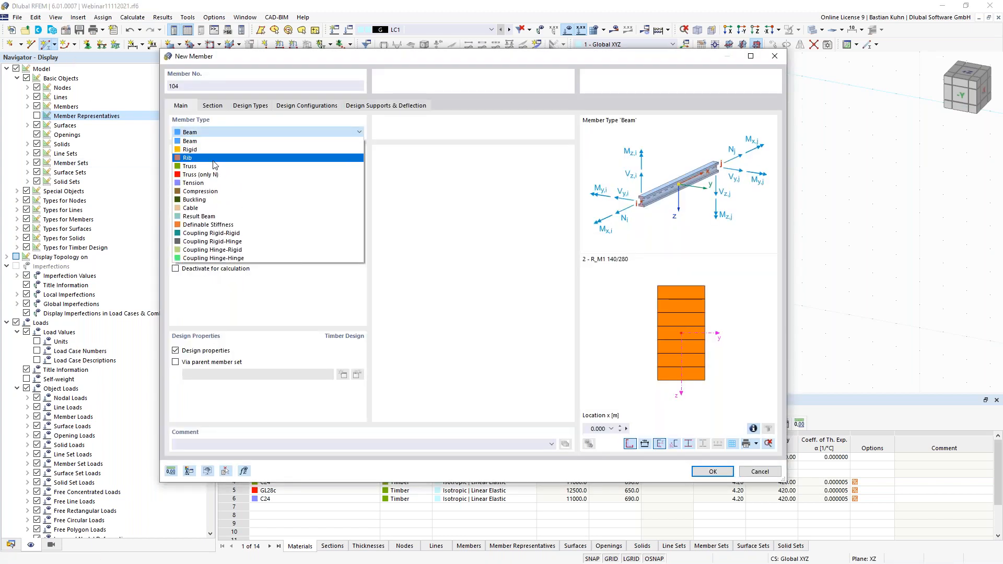
pyautogui.press('Return')
pyautogui.click(212, 106)
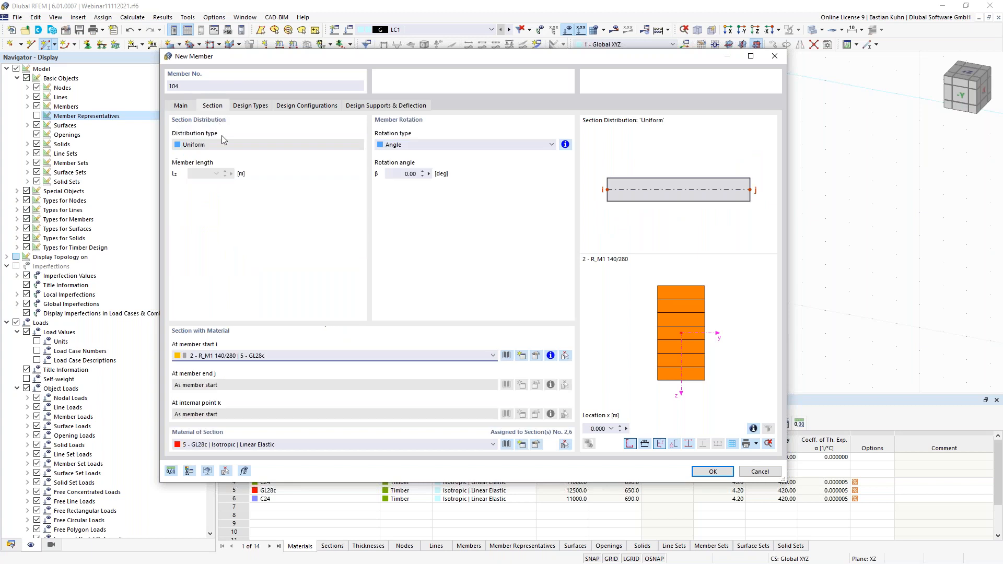
pyautogui.click(280, 361)
pyautogui.click(278, 376)
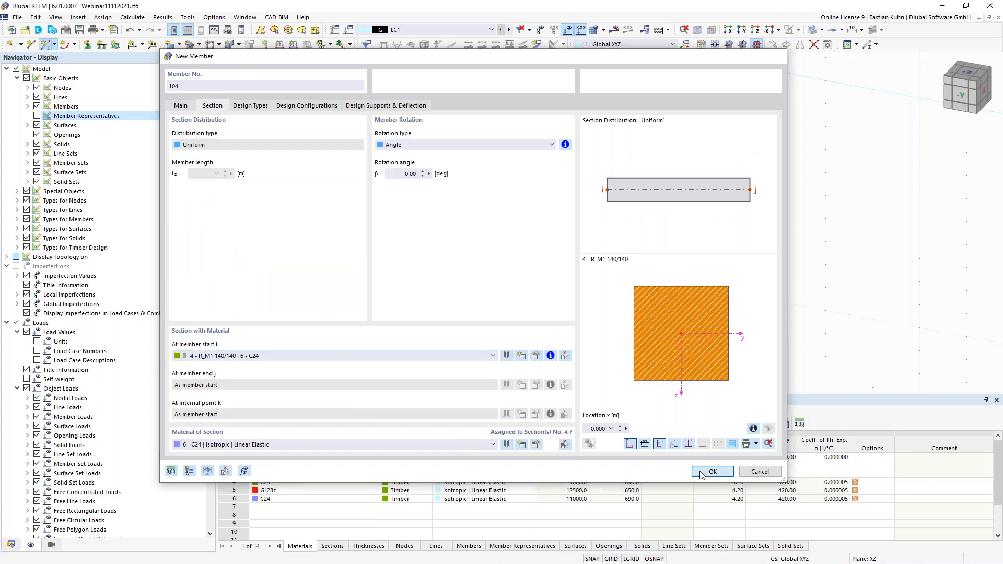
pyautogui.click(712, 472)
pyautogui.click(469, 139)
pyautogui.click(469, 139)
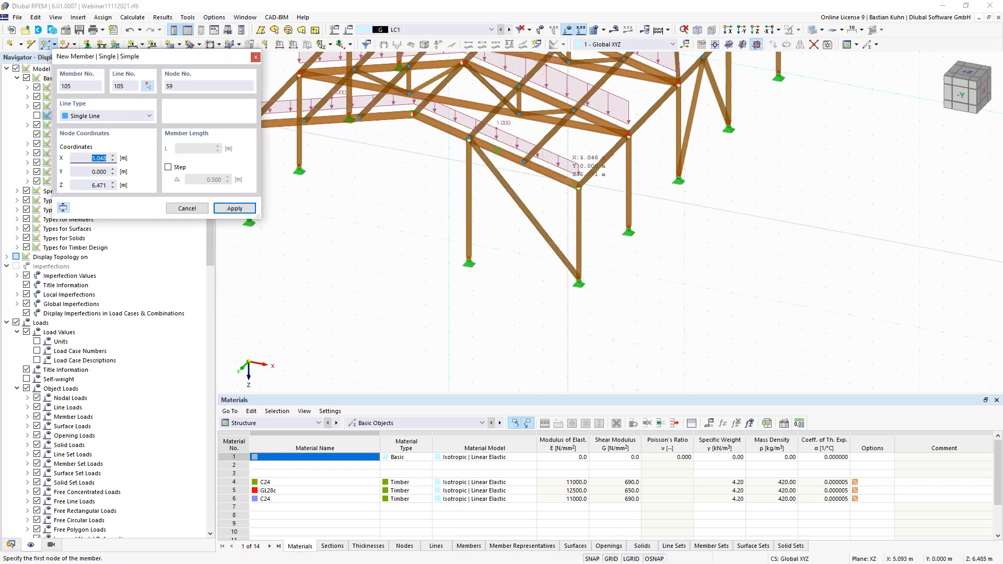
# Step: Draw three roof braces from the eaves nodes at Y 20, 15 and 5 m to the first intermediate top-chord node of the next frame
pyautogui.click(575, 115)
pyautogui.click(574, 111)
pyautogui.keyDown('ctrl'); pyautogui.moveTo(683, 203); pyautogui.dragTo(623, 269, button='middle'); pyautogui.keyUp('ctrl')
pyautogui.click(579, 265)
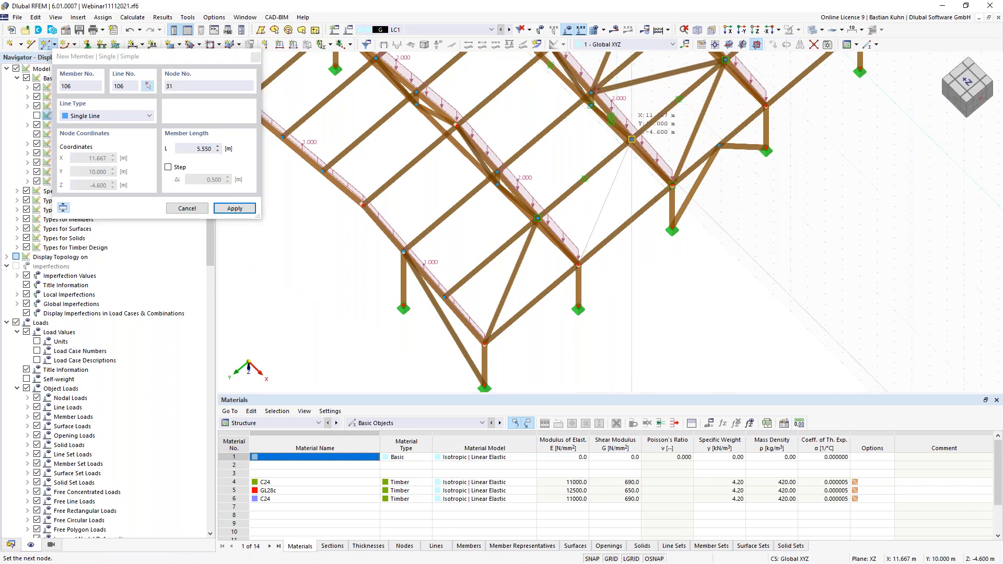
pyautogui.click(632, 140)
pyautogui.moveTo(764, 243); pyautogui.dragTo(714, 311, button='middle')
pyautogui.click(714, 174)
pyautogui.scroll(-1, 739, 100)
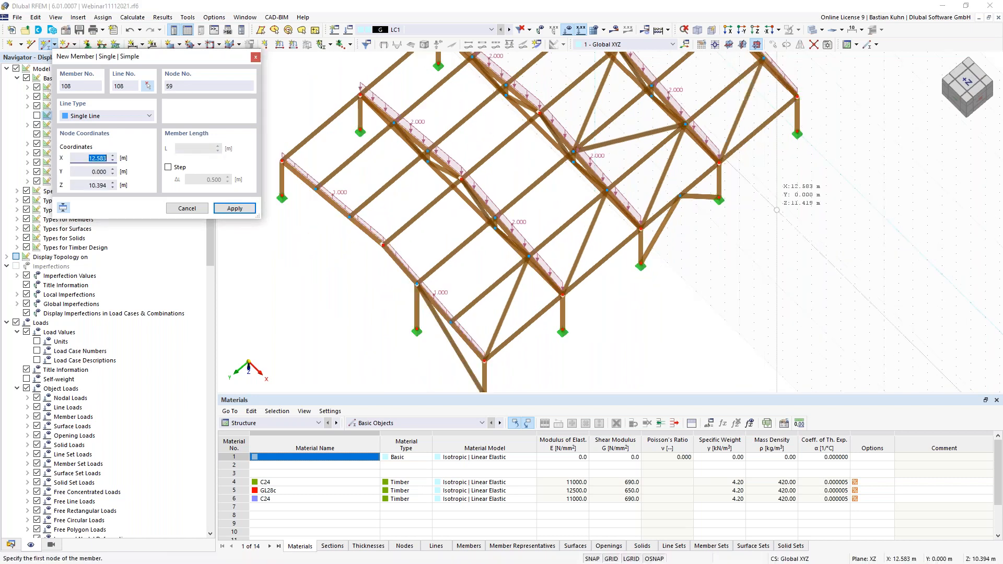
pyautogui.press('Escape')
# Step: Mirror a copy of the added gable column and all wall and roof bracing about the YZ plane through the ridge node at X 7 m
pyautogui.scroll(-2, 573, 344)
pyautogui.keyDown('ctrl'); pyautogui.moveTo(527, 349); pyautogui.dragTo(508, 358, button='middle'); pyautogui.keyUp('ctrl')
pyautogui.moveTo(479, 325); pyautogui.dragTo(473, 306)
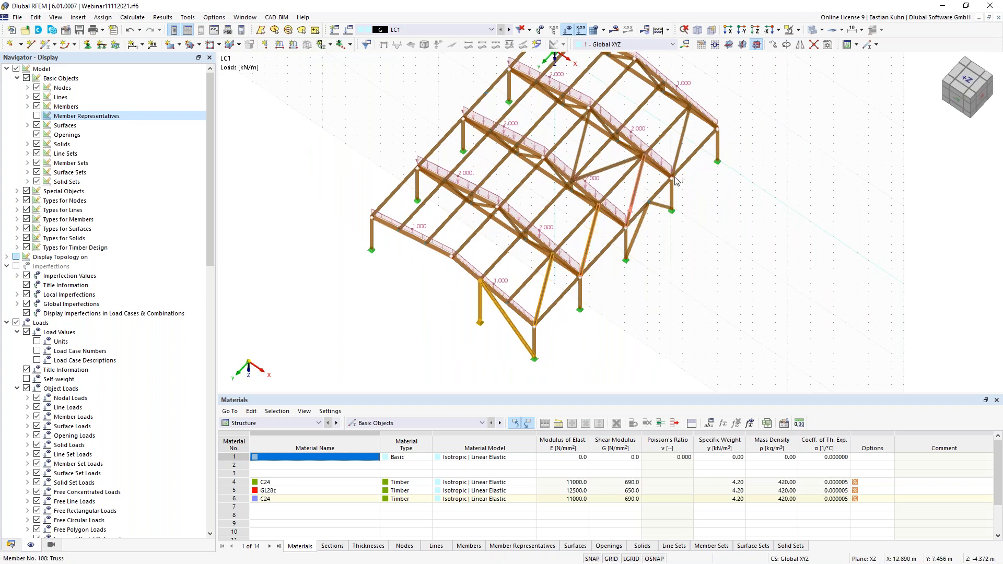
pyautogui.click(652, 227)
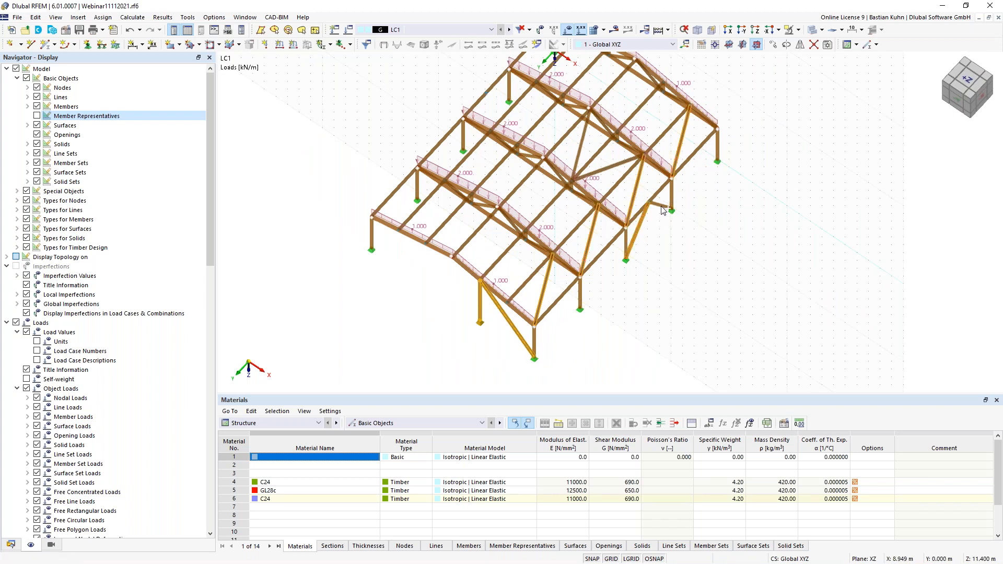
pyautogui.rightClick(583, 152)
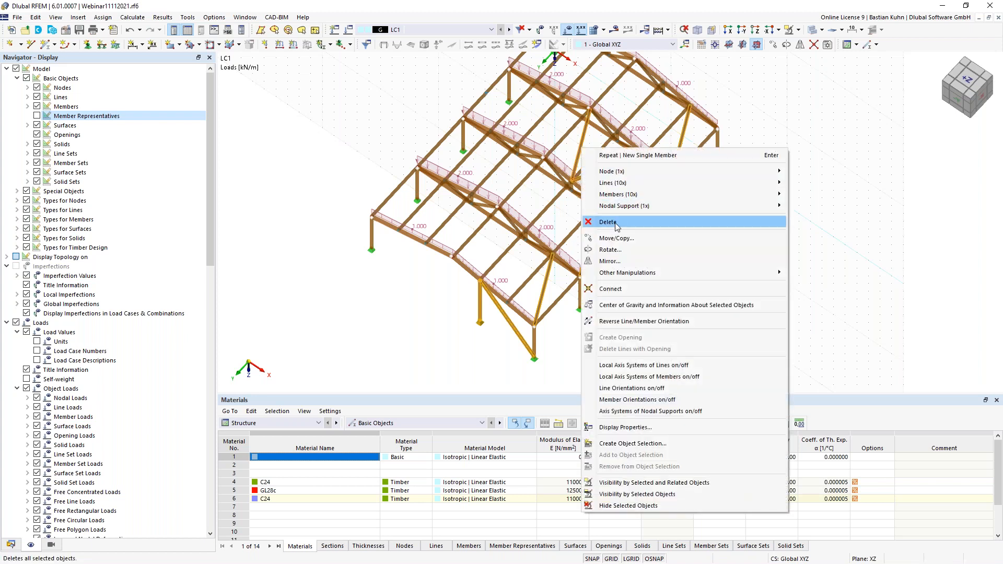
pyautogui.click(611, 261)
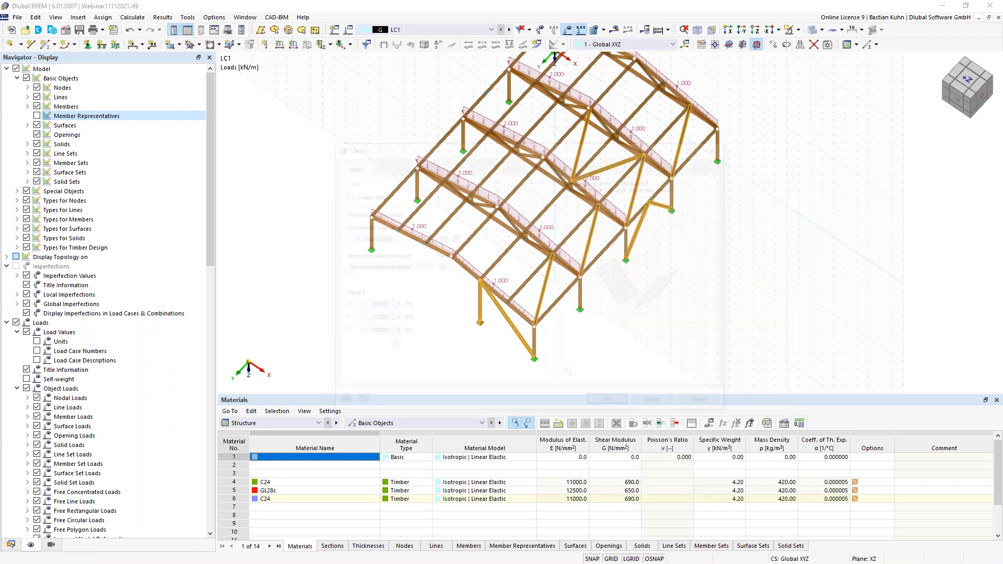
pyautogui.click(346, 194)
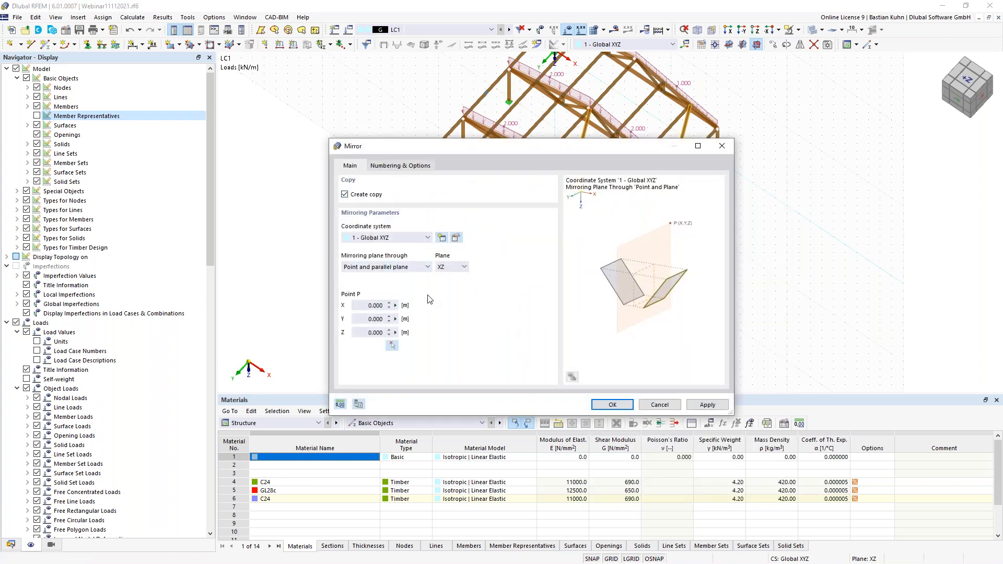
pyautogui.click(455, 268)
pyautogui.click(454, 283)
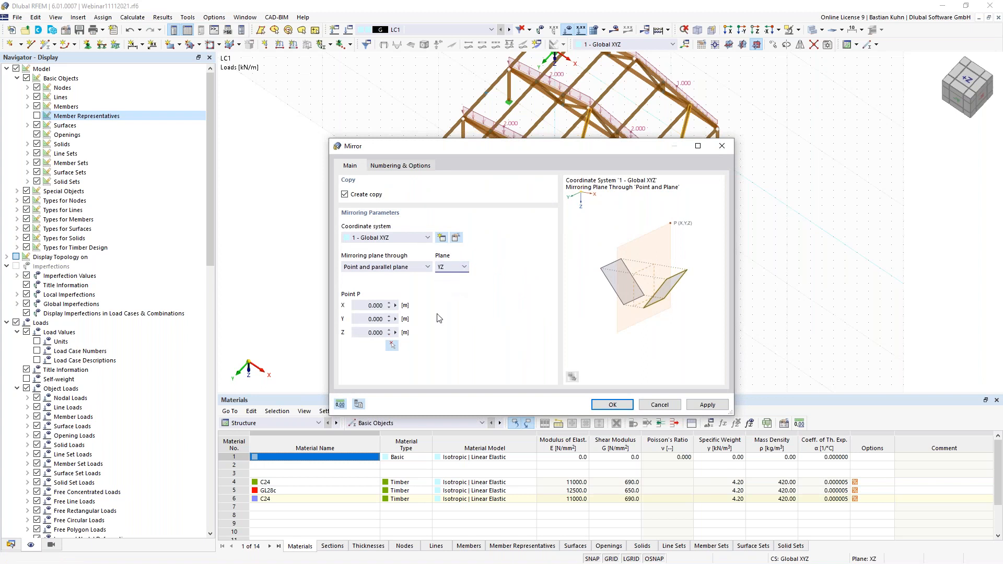
pyautogui.click(392, 347)
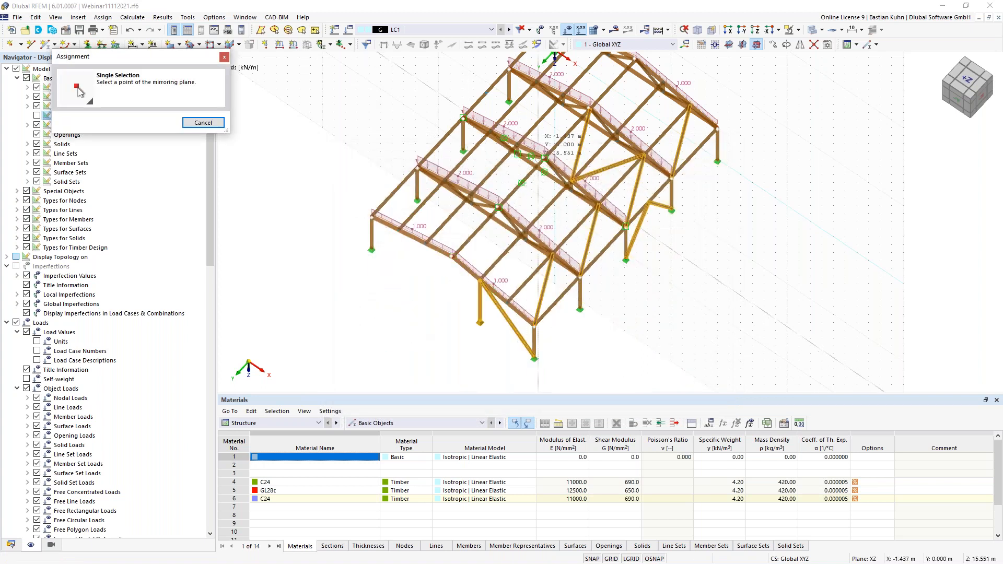
pyautogui.click(544, 158)
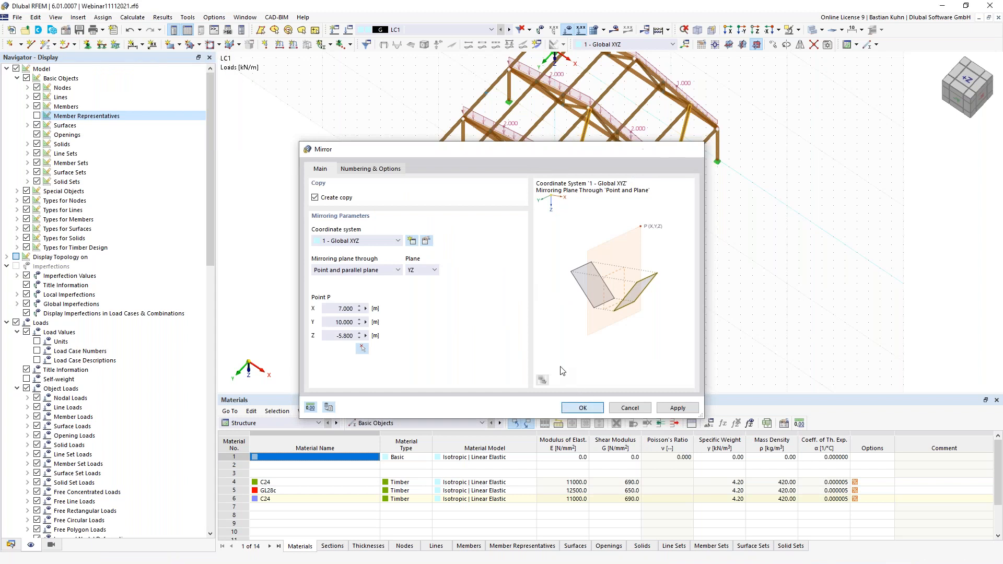
pyautogui.press('Return')
# Step: Save the model as Webinar11112021.rf6 in the Temp folder
pyautogui.scroll(-3, 612, 350)
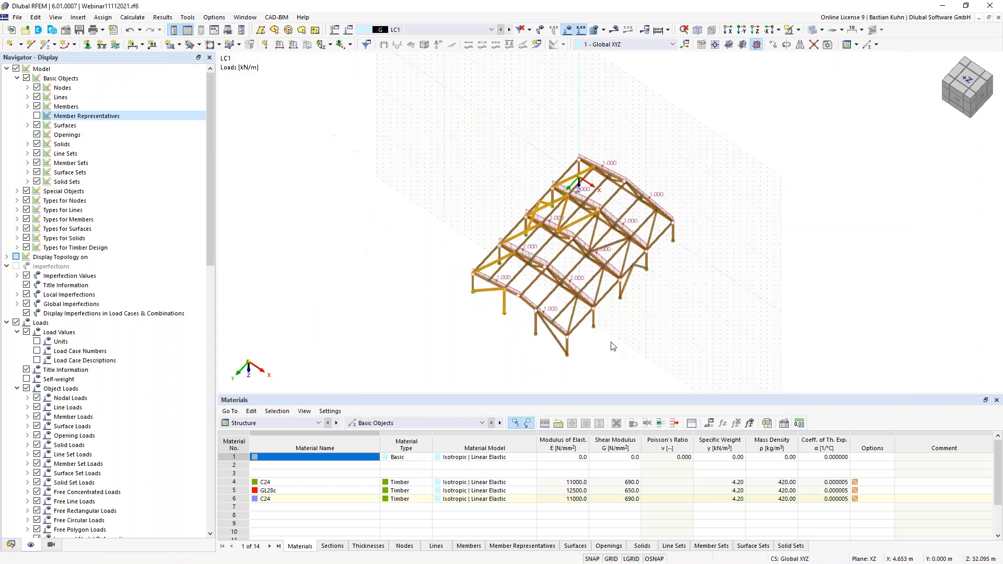
pyautogui.keyDown('ctrl'); pyautogui.moveTo(610, 343); pyautogui.dragTo(572, 320, button='middle'); pyautogui.keyUp('ctrl')
pyautogui.click(81, 31)
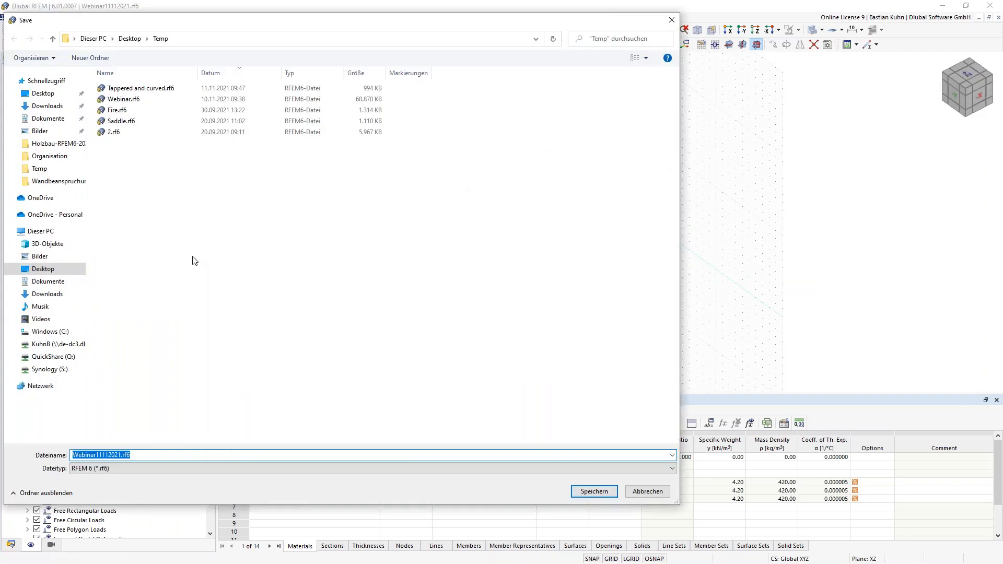
pyautogui.click(590, 490)
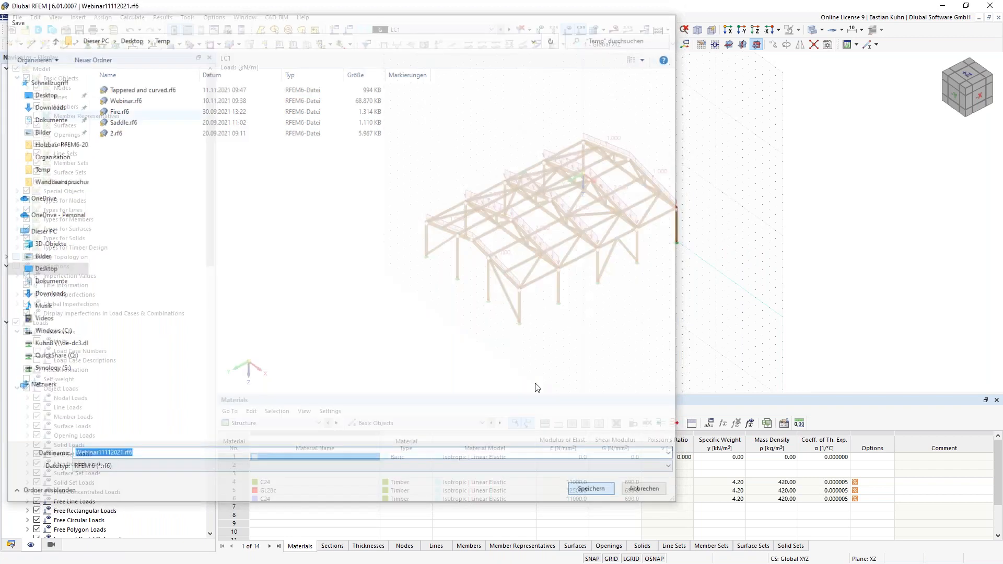
# Step: Calculate the model and display the global deformations for LC1
pyautogui.click(614, 30)
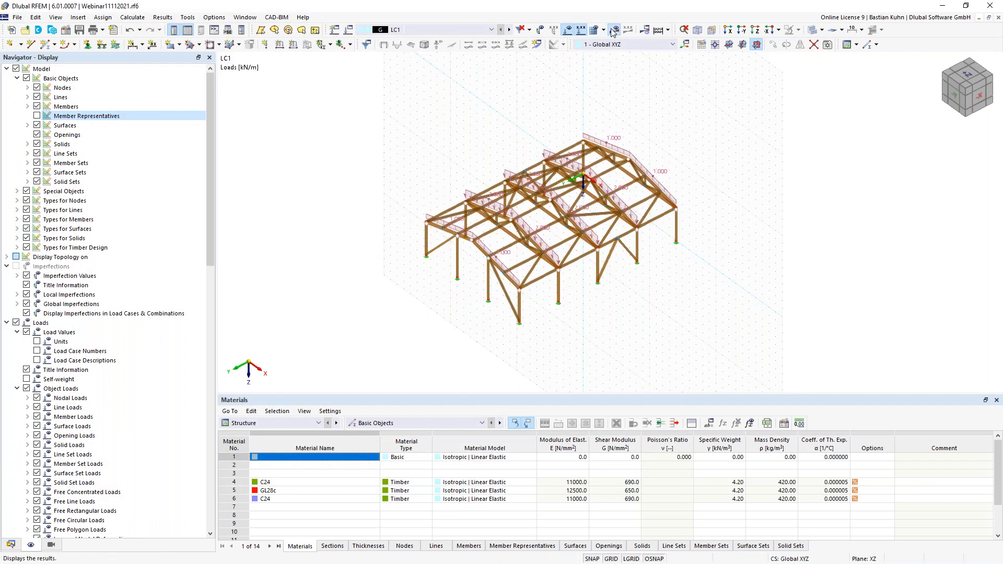
pyautogui.click(550, 330)
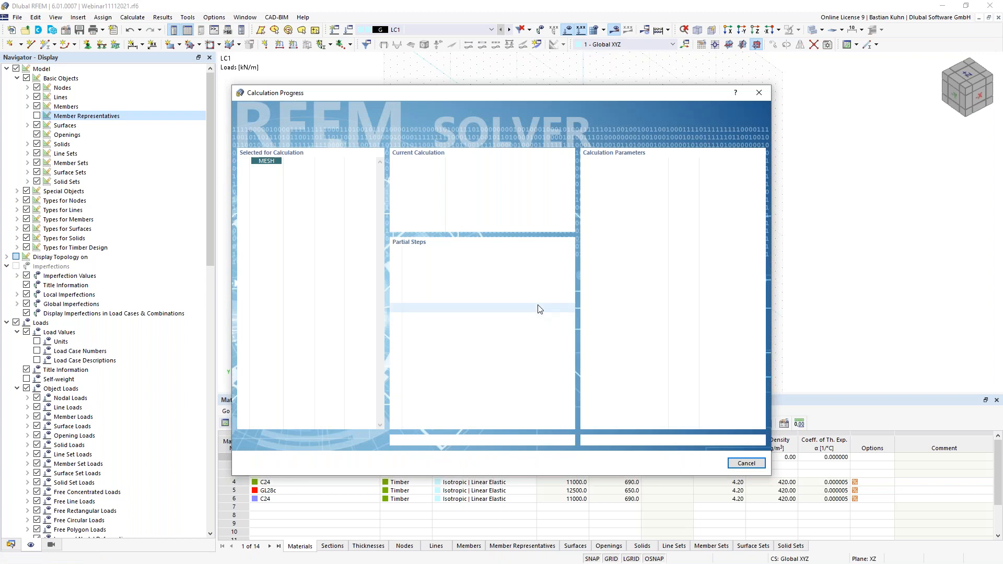
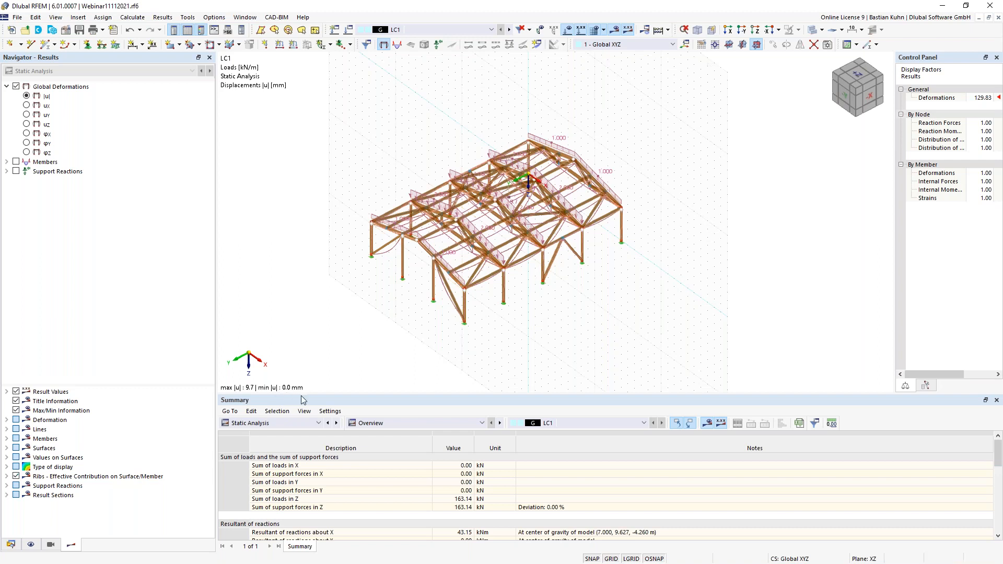
pyautogui.moveTo(389, 329)
pyautogui.mouseDown(button='middle')
pyautogui.moveTo(379, 345)
pyautogui.moveTo(397, 335)
pyautogui.mouseUp(button='middle')
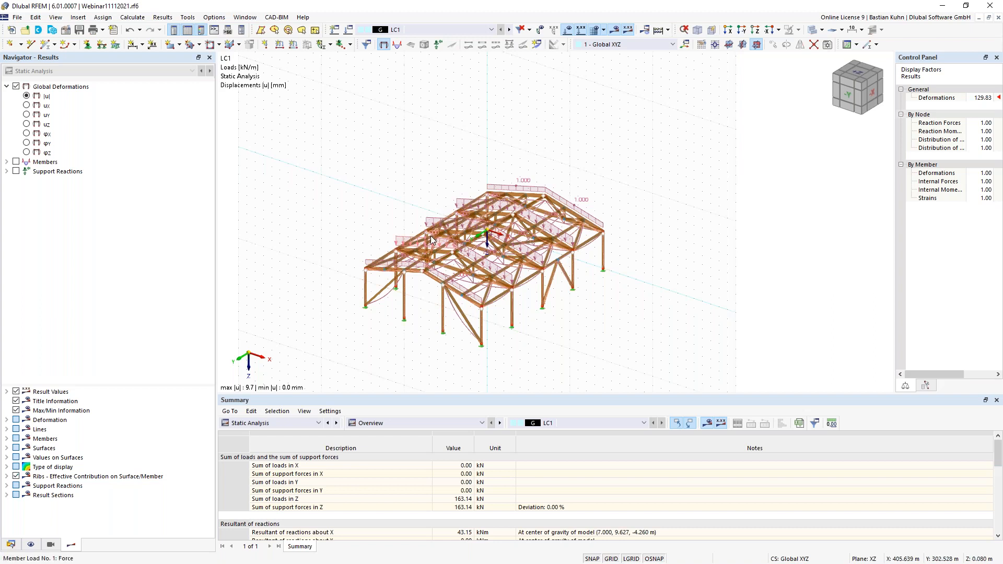
# Step: Set up a new rectangular surface with the stiffness type Load Transfer, keeping the load transfer direction local in x
pyautogui.click(172, 46)
pyautogui.click(329, 146)
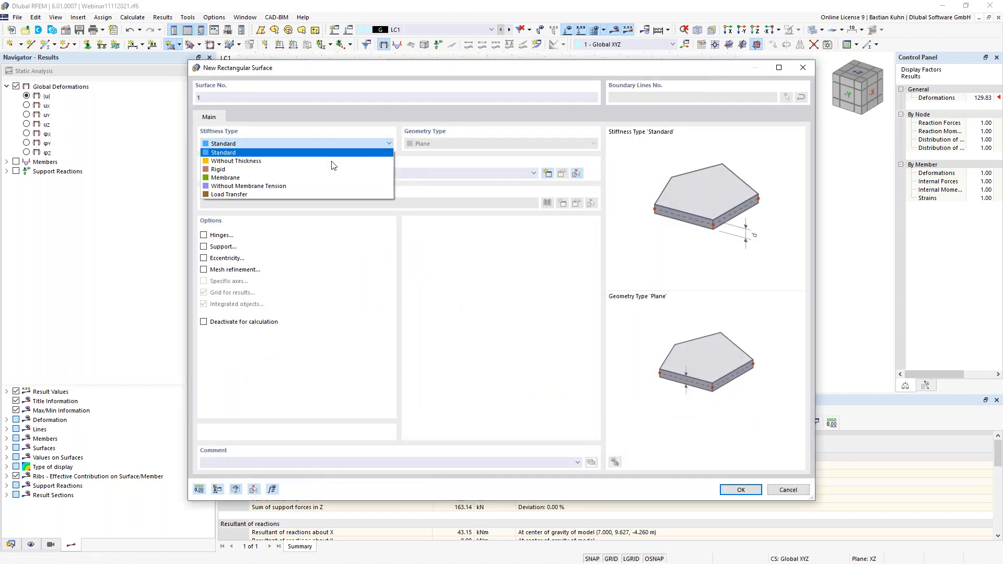
pyautogui.click(335, 195)
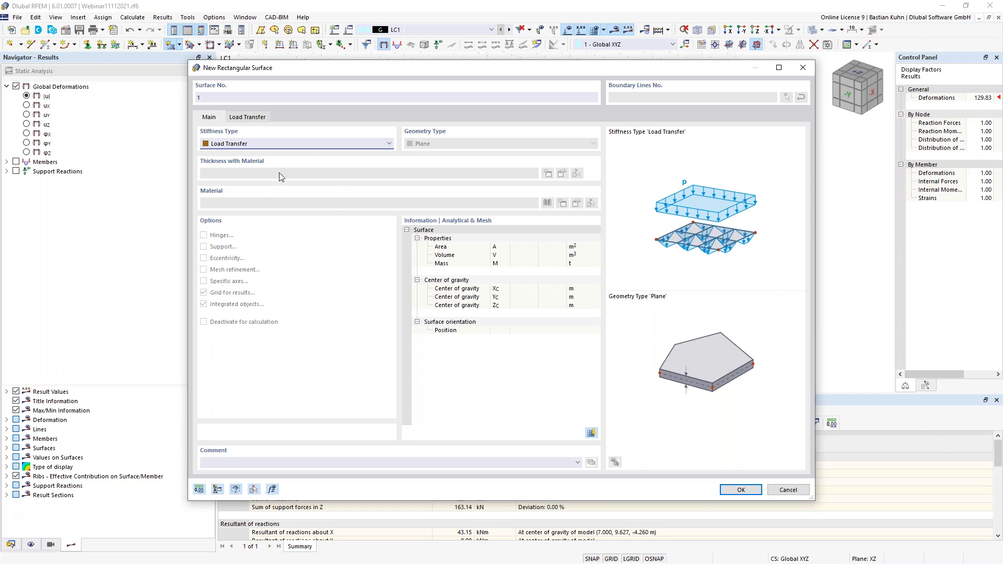
pyautogui.click(247, 117)
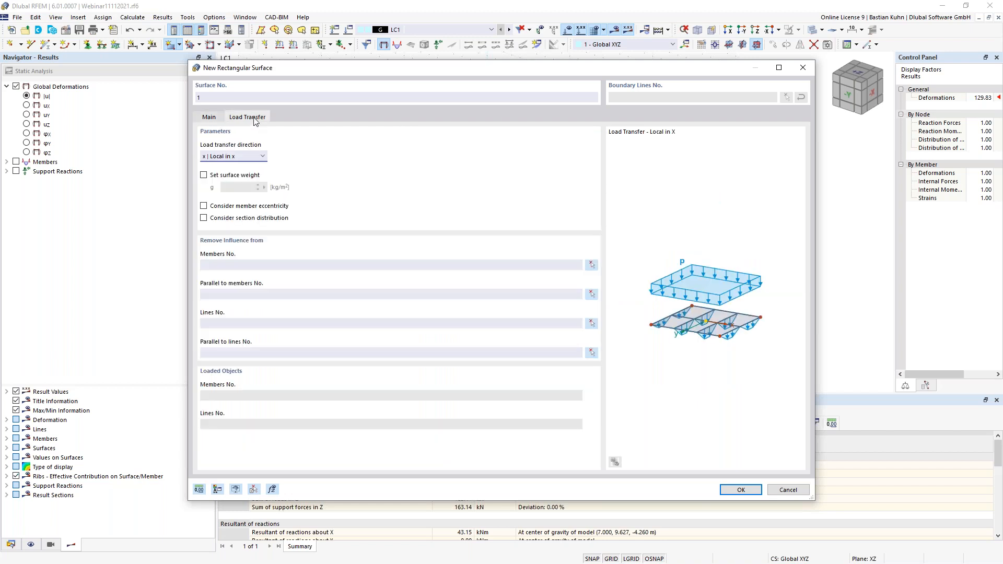
pyautogui.click(209, 117)
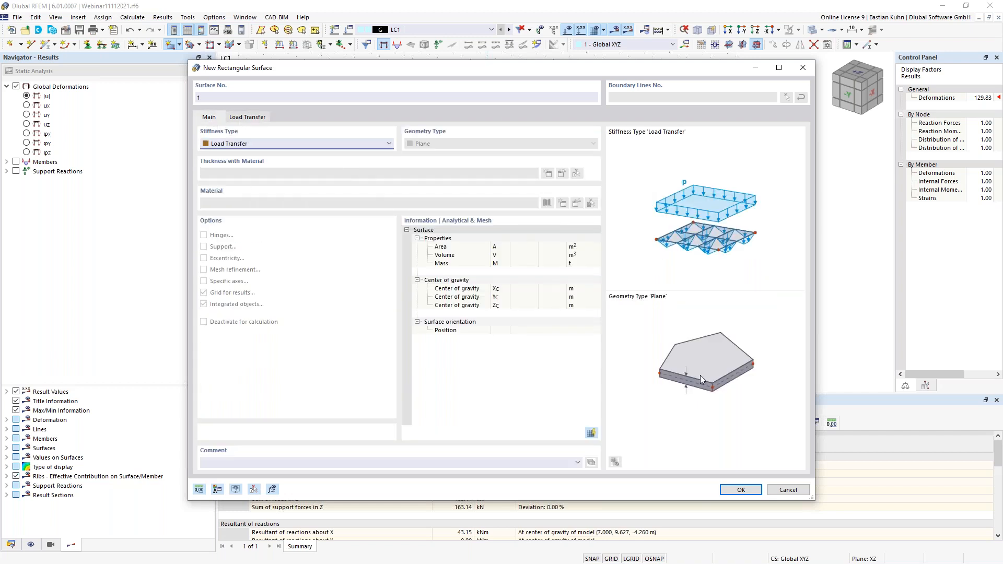
pyautogui.click(741, 490)
# Step: Place the surface on the roof slope from the eaves node at X 0, Y 0 to the far gable's ridge node, accepting deletion of the results
pyautogui.keyDown('ctrl'); pyautogui.moveTo(410, 125); pyautogui.dragTo(411, 157, button='middle'); pyautogui.keyUp('ctrl')
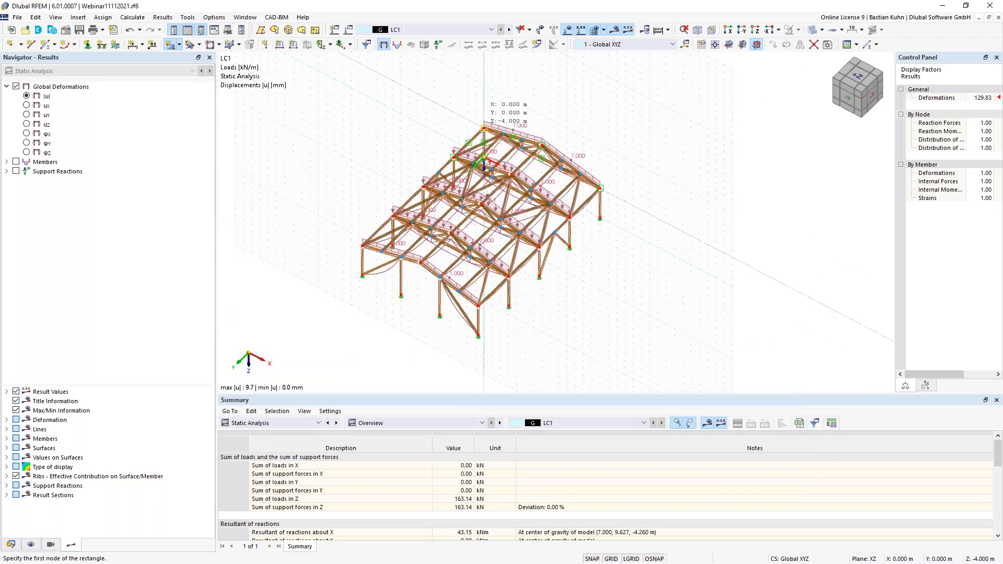
pyautogui.click(476, 137)
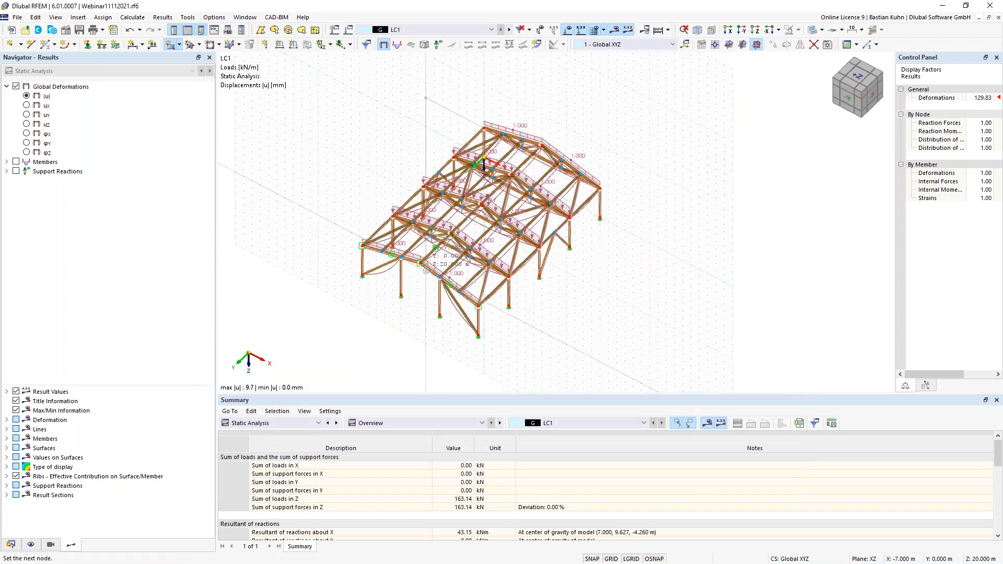
pyautogui.click(436, 248)
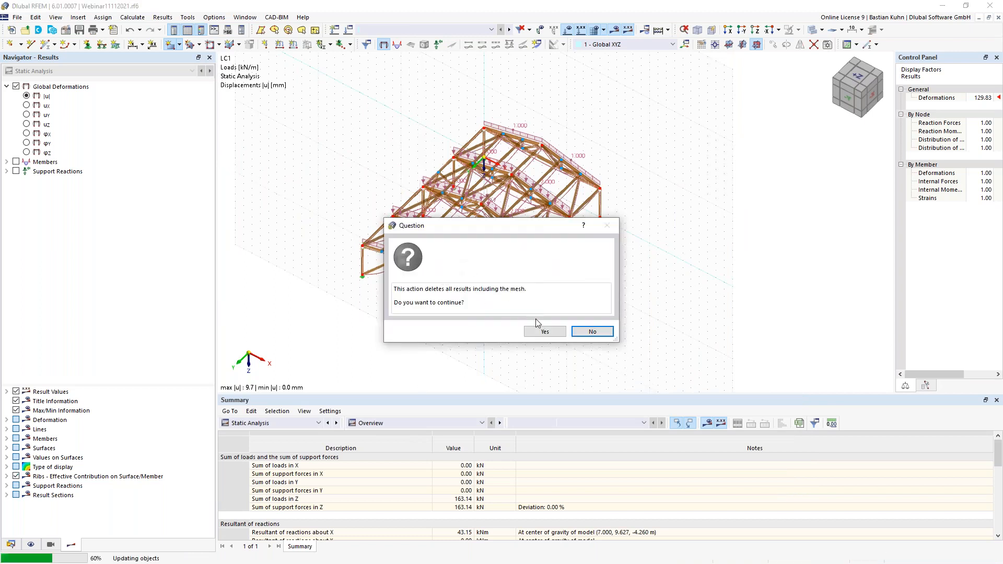
pyautogui.click(544, 333)
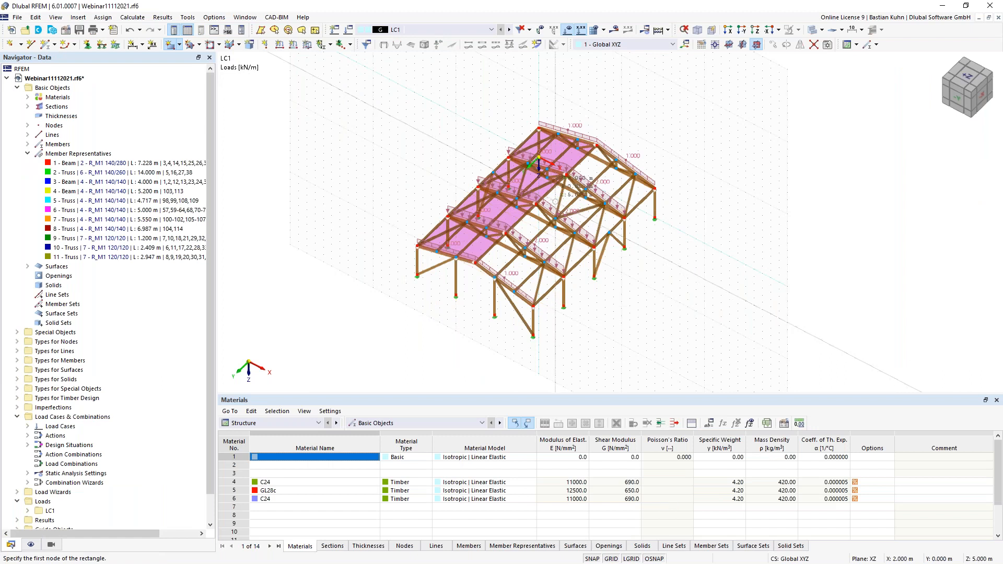
# Step: Place a second load transfer surface on the other roof slope, from the ridge node at X 7, Y 0 to the far gable's opposite eaves node
pyautogui.scroll(1, 587, 175)
pyautogui.scroll(2, 587, 175)
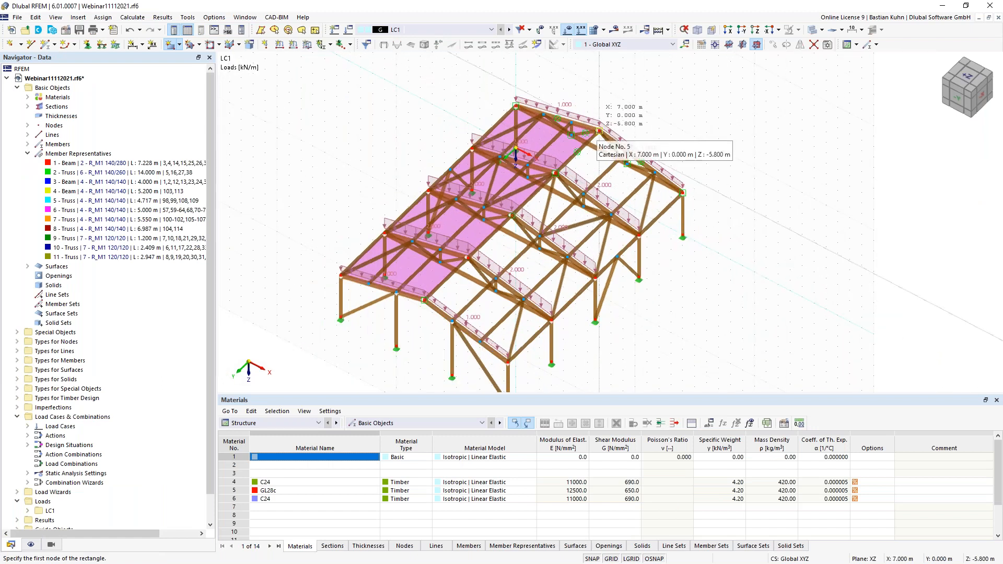
pyautogui.click(599, 131)
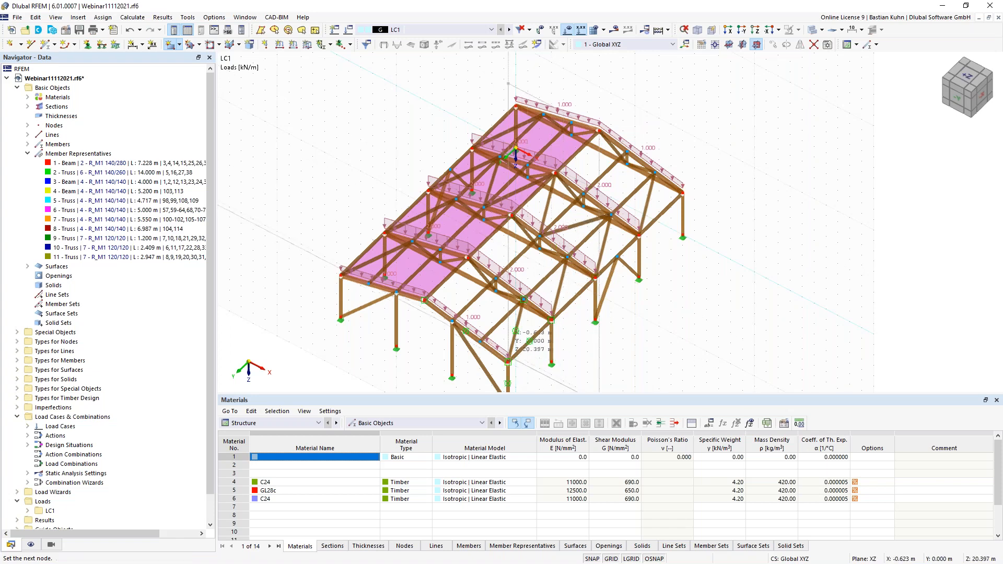
pyautogui.scroll(4, 516, 331)
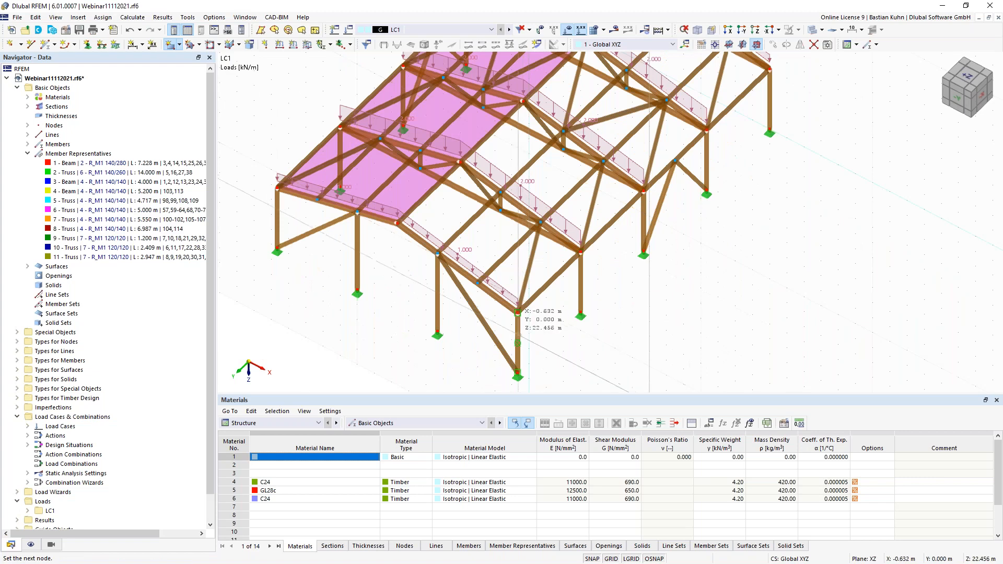
pyautogui.click(517, 314)
pyautogui.press('Escape')
pyautogui.scroll(-4, 537, 337)
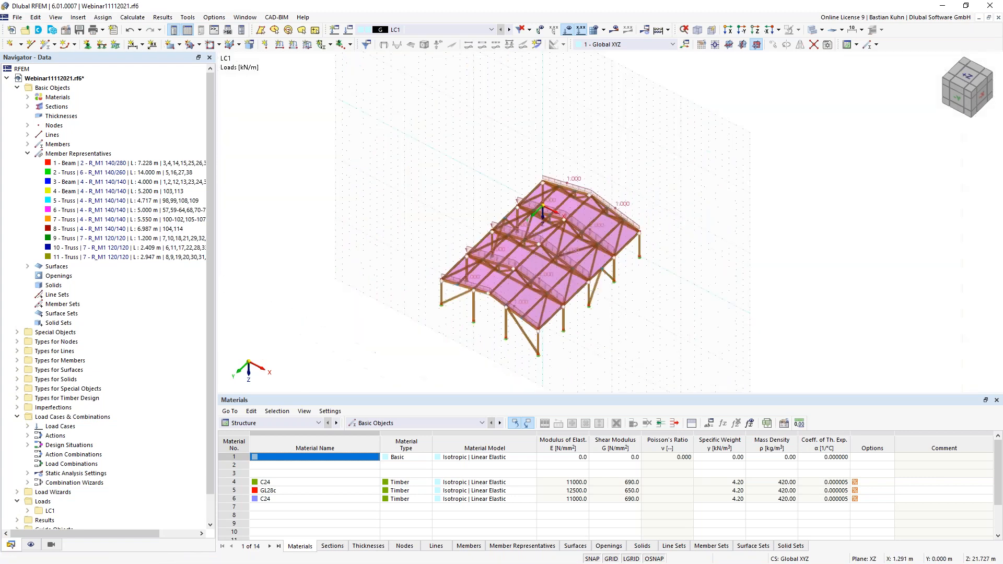
pyautogui.moveTo(570, 265)
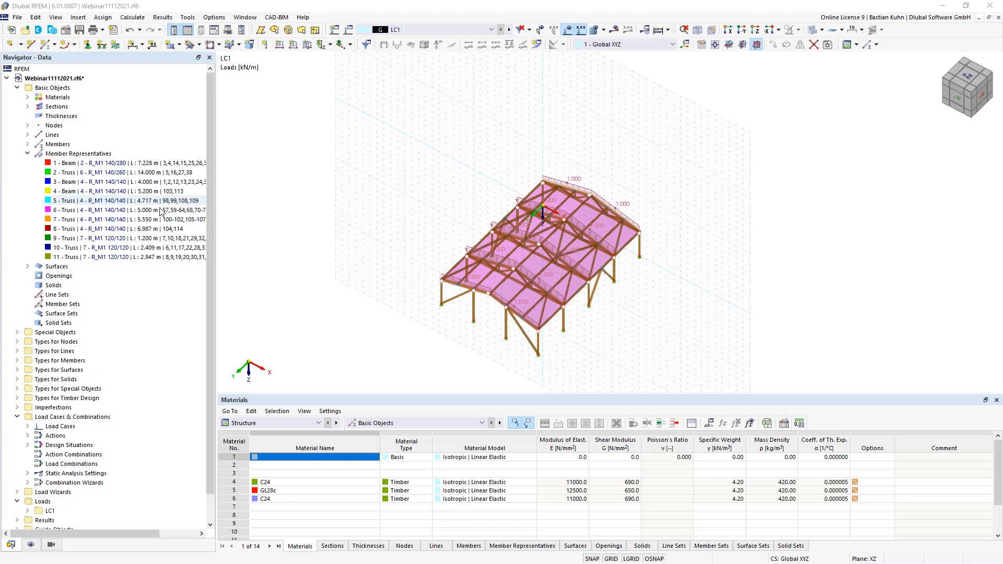
# Step: In surface 1's load transfer settings, remove the influence of everything parallel to members 92, 101 and 105
pyautogui.scroll(3, 343, 242)
pyautogui.moveTo(343, 242); pyautogui.dragTo(313, 199, button='middle')
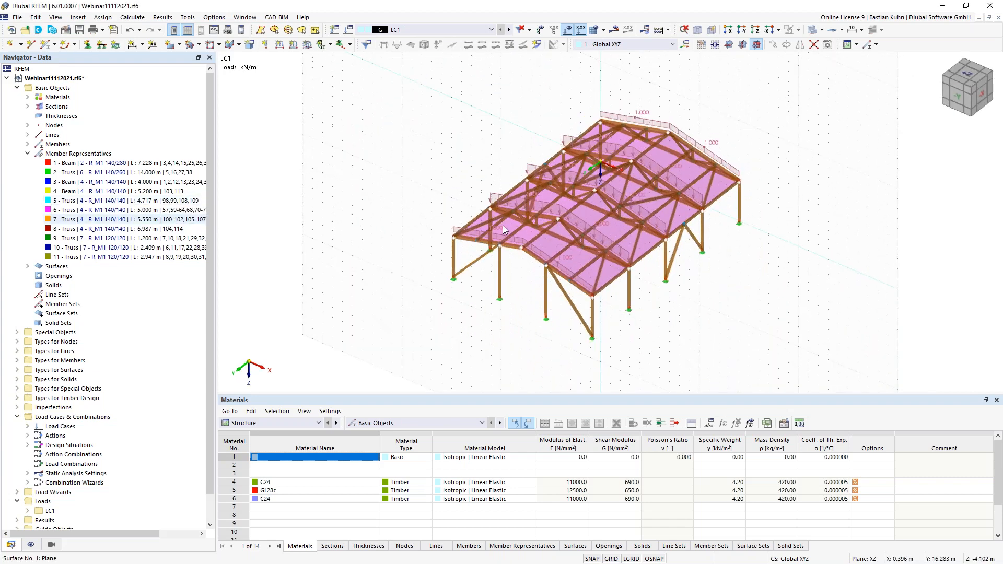
pyautogui.scroll(4, 528, 229)
pyautogui.doubleClick(533, 229)
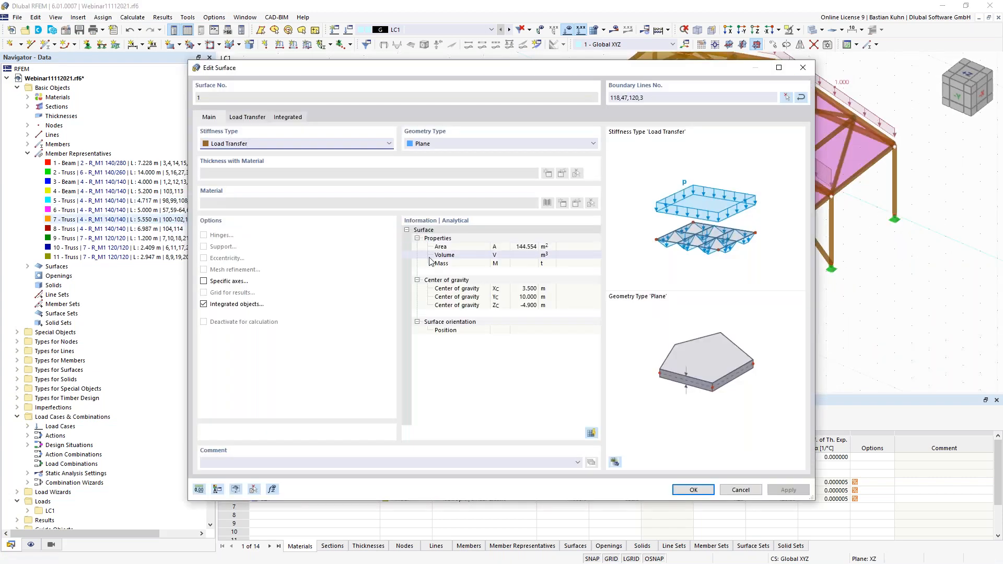
pyautogui.click(251, 117)
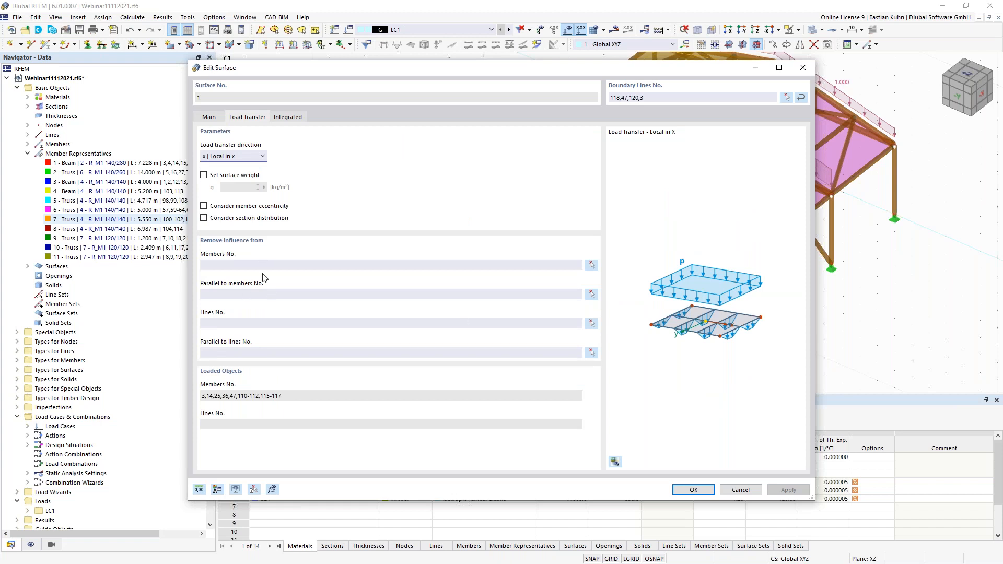
pyautogui.click(591, 295)
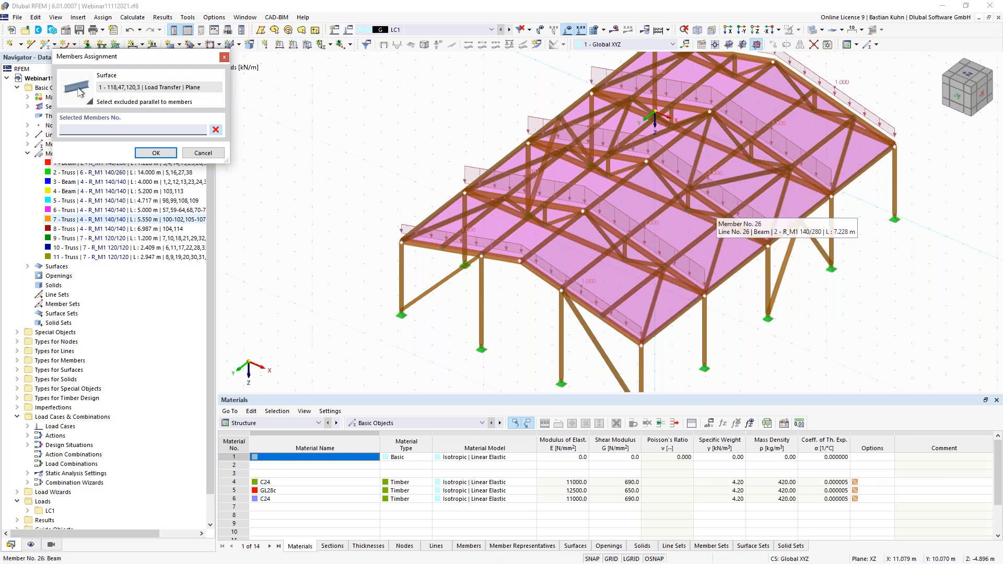
pyautogui.keyDown('ctrl'); pyautogui.moveTo(684, 206); pyautogui.dragTo(596, 305, button='middle'); pyautogui.keyUp('ctrl')
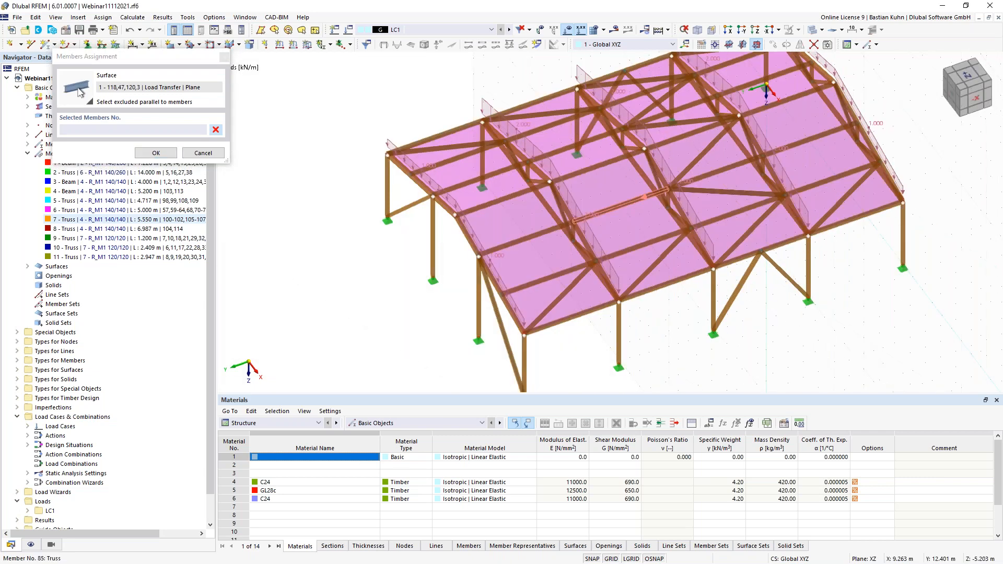
pyautogui.click(587, 314)
pyautogui.click(566, 291)
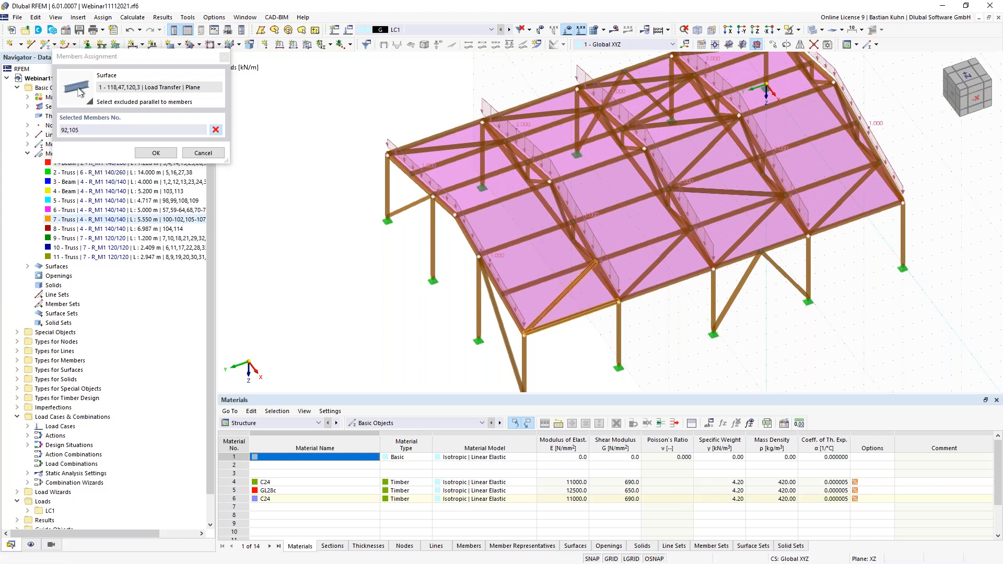
pyautogui.click(712, 191)
pyautogui.keyDown('ctrl'); pyautogui.moveTo(713, 192); pyautogui.dragTo(679, 189, button='middle'); pyautogui.keyUp('ctrl')
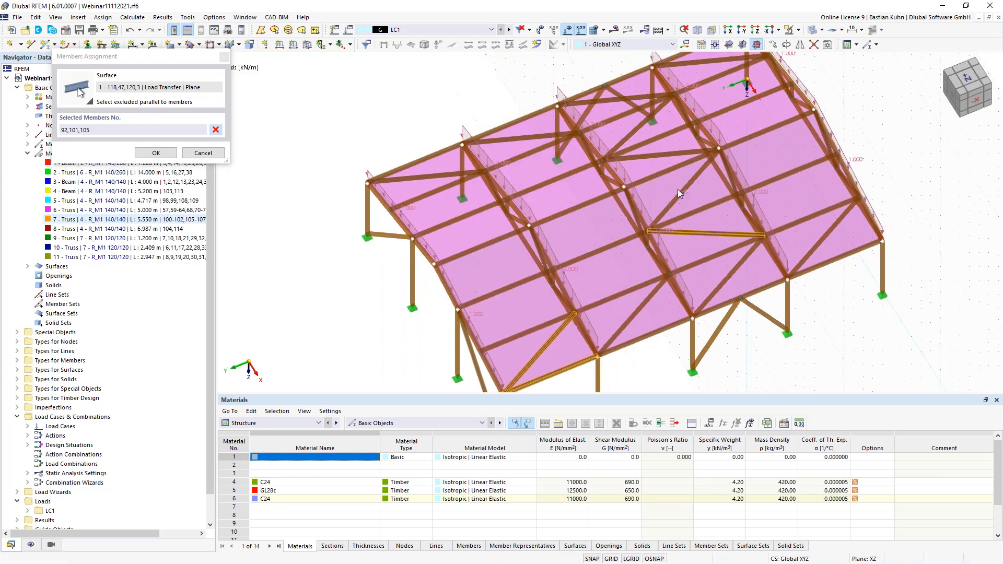
# Step: Add members 110-112 and 115 to surface 1's parallel-member exclusion and apply the surface changes
pyautogui.click(636, 130)
pyautogui.click(648, 154)
pyautogui.click(616, 100)
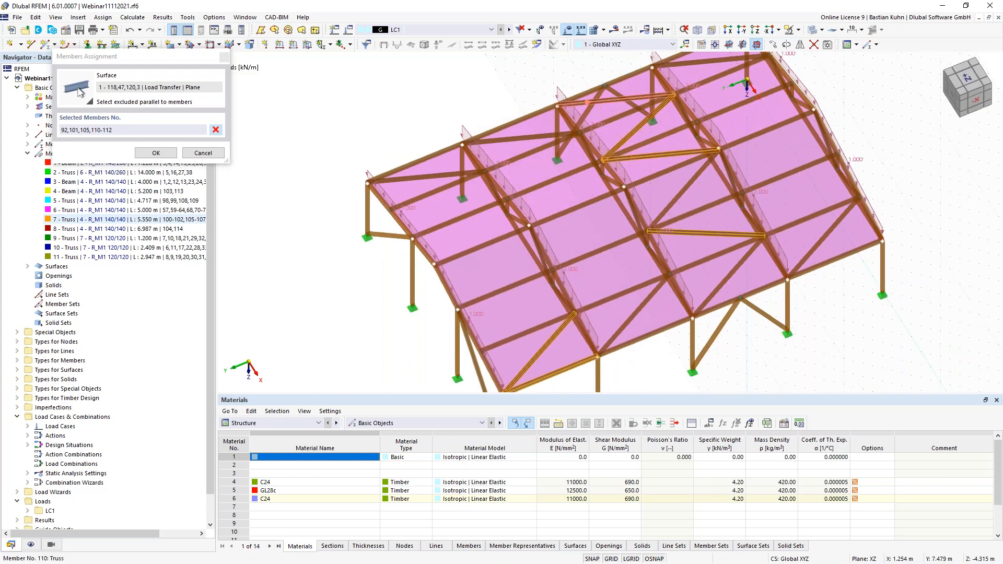
pyautogui.click(434, 175)
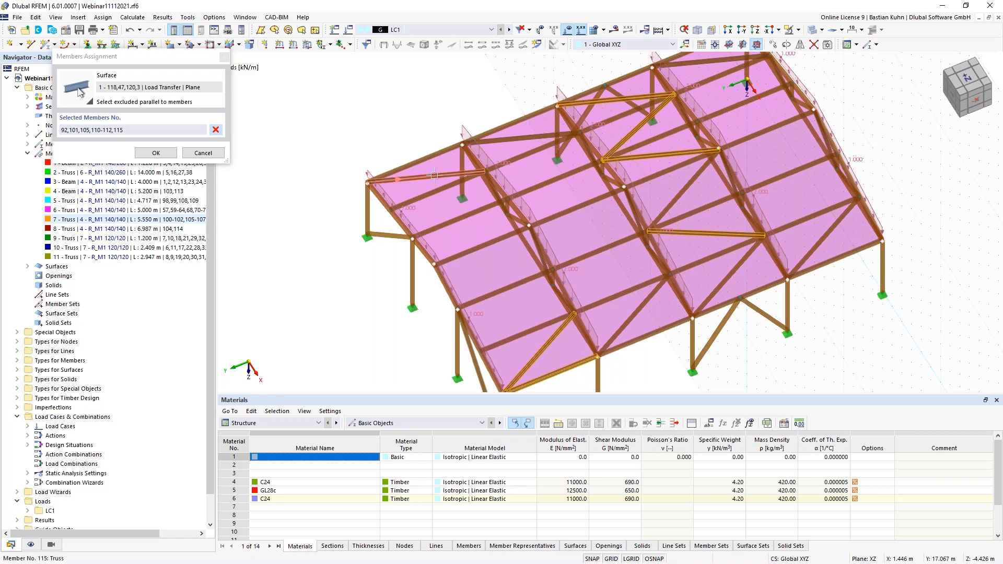
pyautogui.click(156, 153)
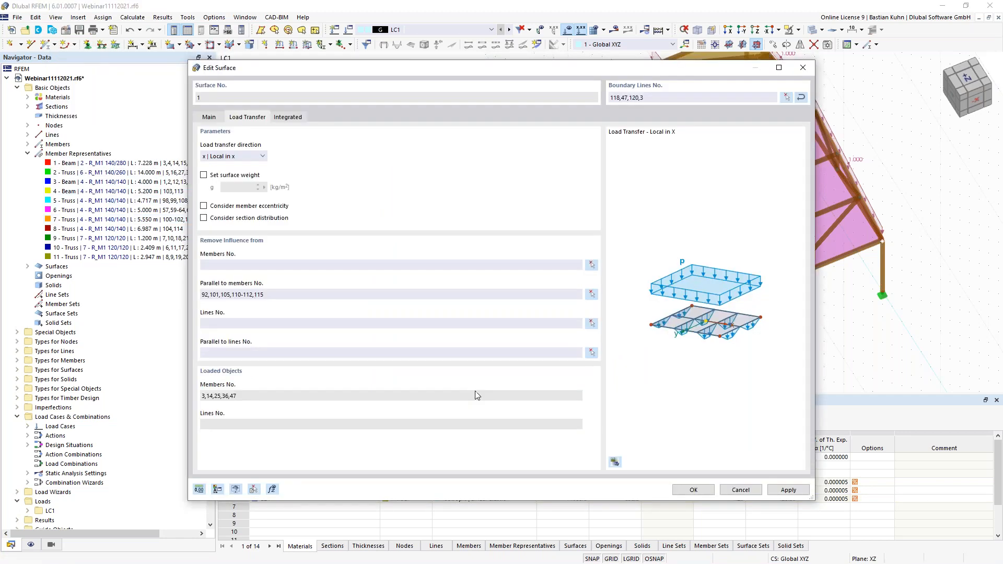
pyautogui.click(696, 490)
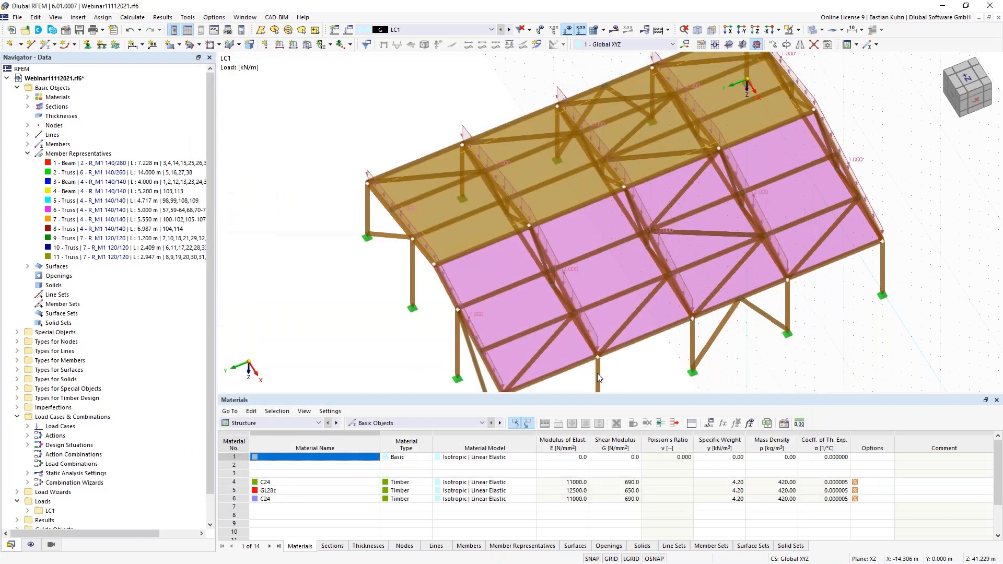
# Step: Edit surface 2 so its load transfer removes the influence of everything parallel to members 92, 100-102 and 105
pyautogui.doubleClick(578, 231)
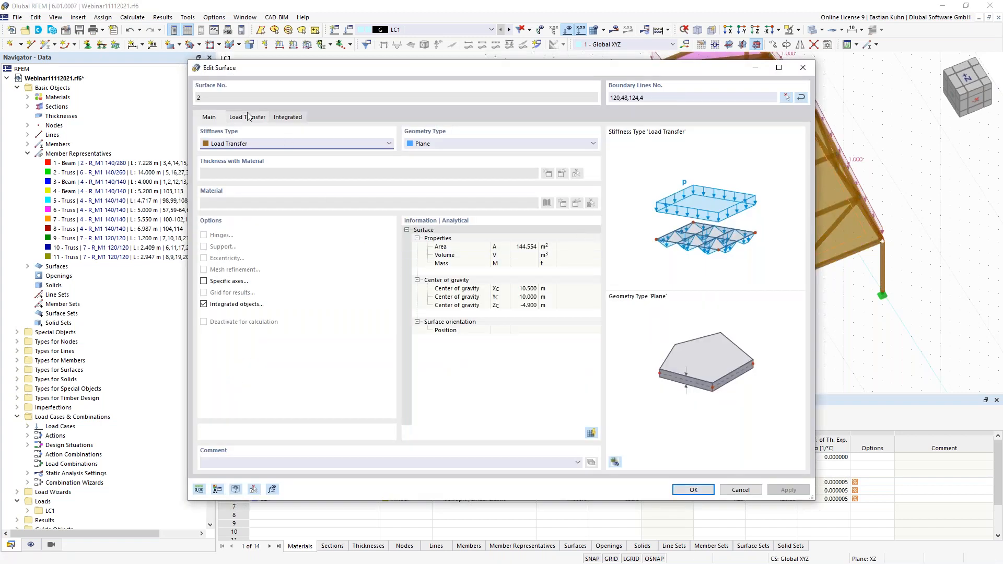
pyautogui.click(249, 116)
pyautogui.click(593, 296)
pyautogui.click(554, 368)
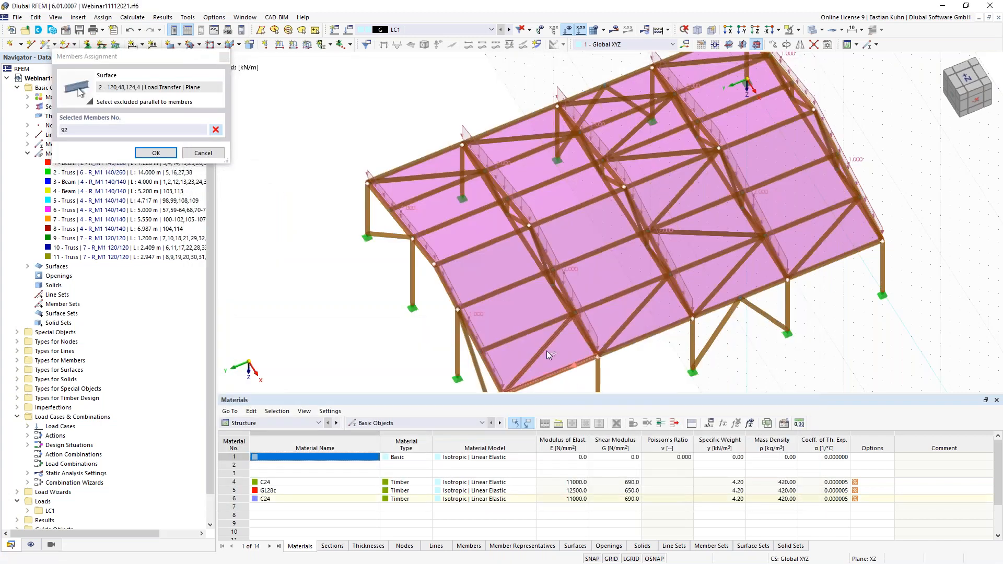
pyautogui.click(724, 283)
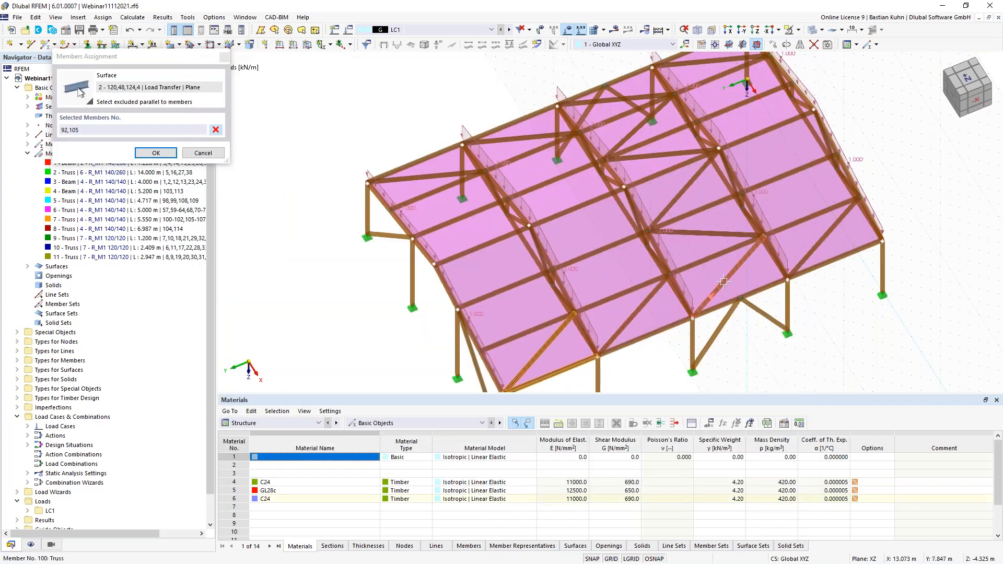
pyautogui.click(719, 235)
pyautogui.click(680, 199)
pyautogui.click(156, 153)
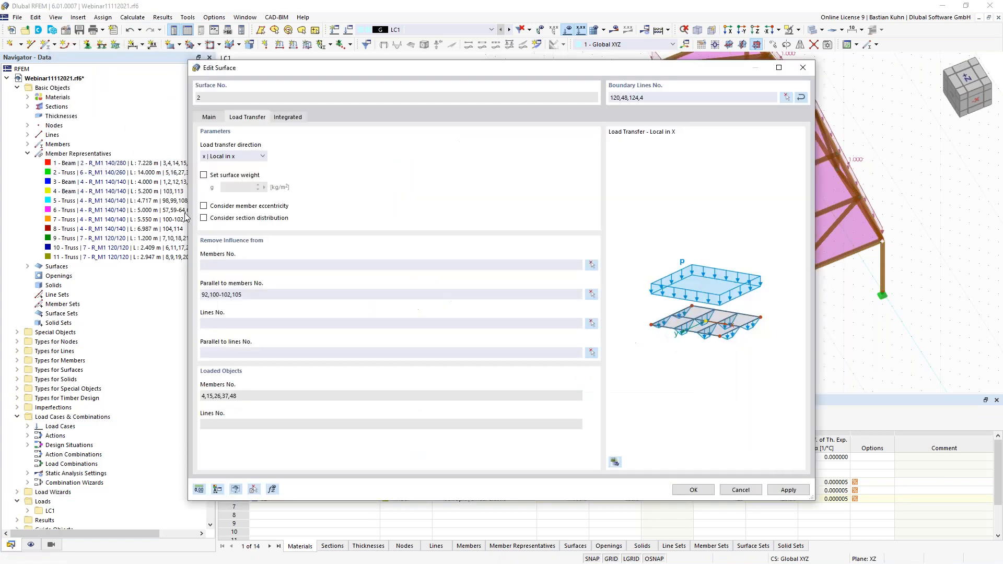
pyautogui.click(693, 489)
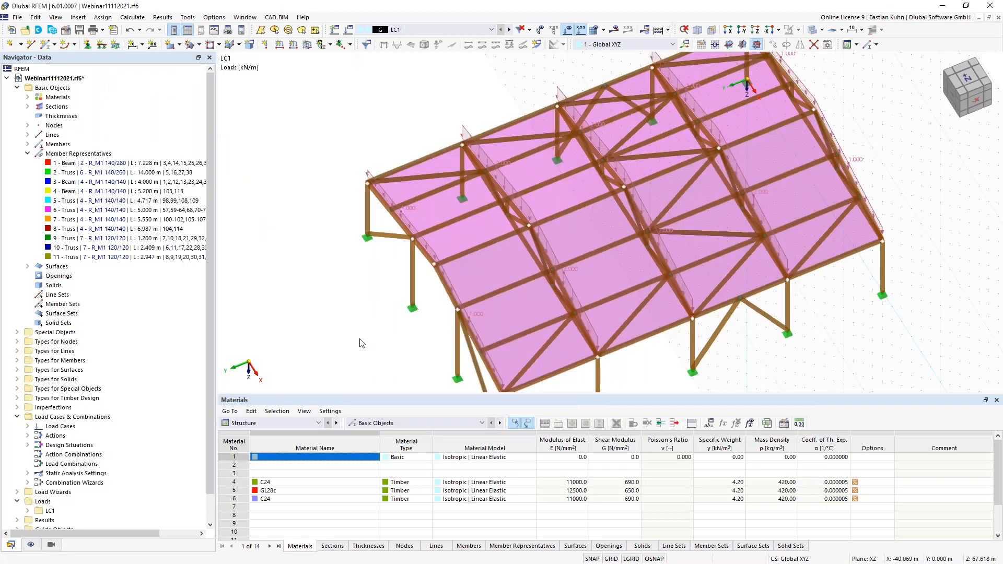
# Step: Turn off the work plane grid display around the hall model
pyautogui.scroll(-3, 370, 321)
pyautogui.moveTo(369, 320); pyautogui.dragTo(414, 325, button='middle')
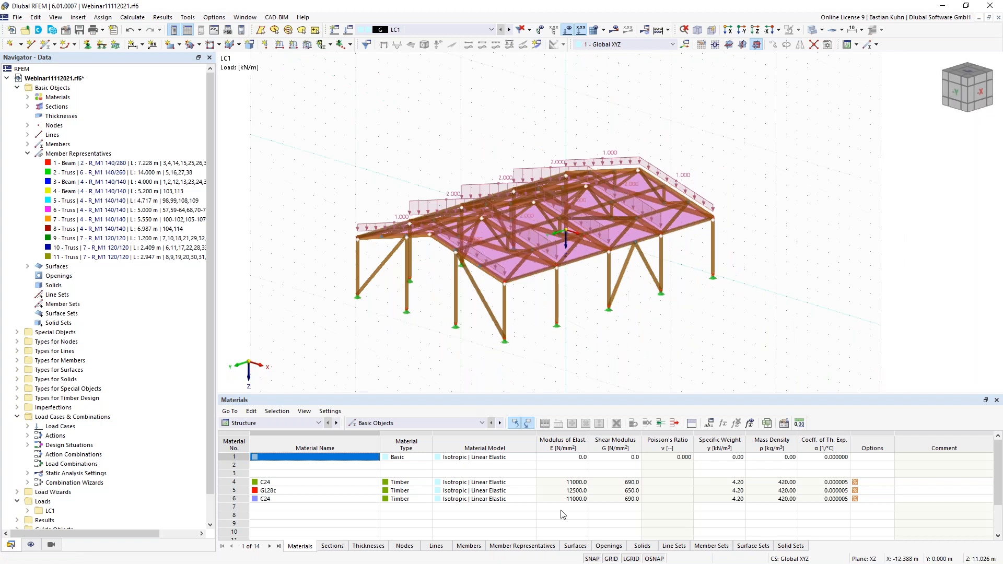
pyautogui.click(611, 559)
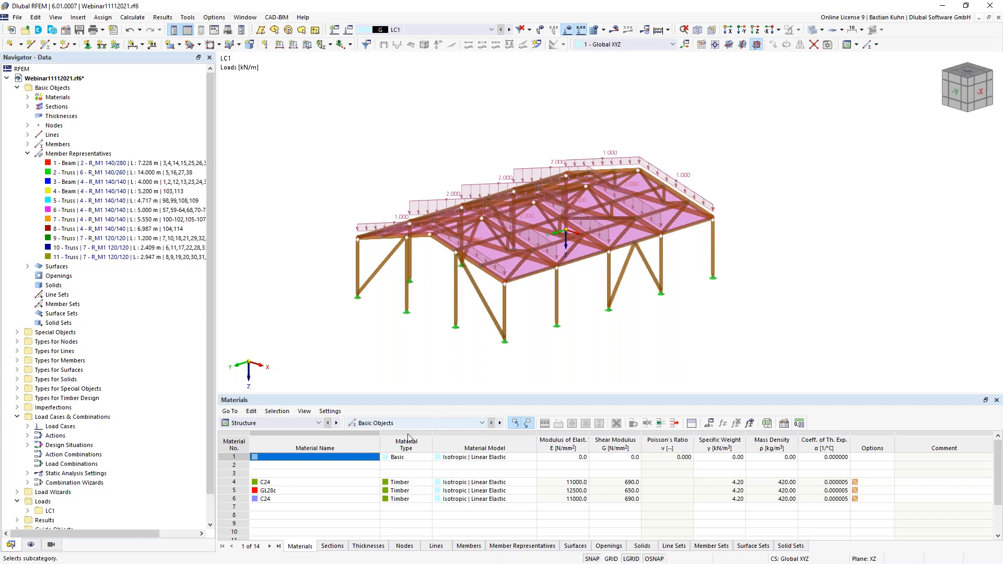
# Step: Enlarge the table area and show the Snow Loads table of the load wizards
pyautogui.moveTo(343, 396); pyautogui.dragTo(350, 311)
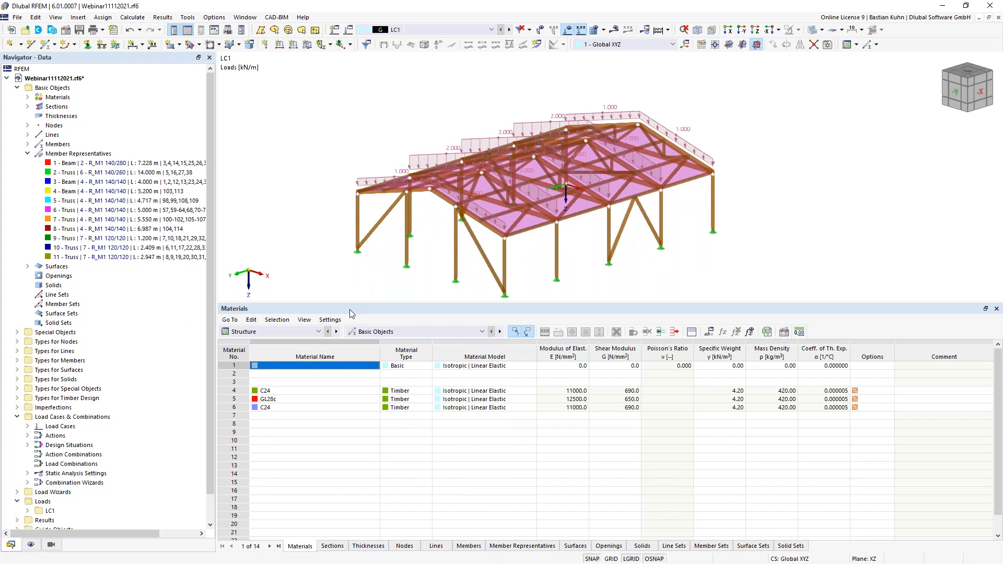
pyautogui.click(312, 337)
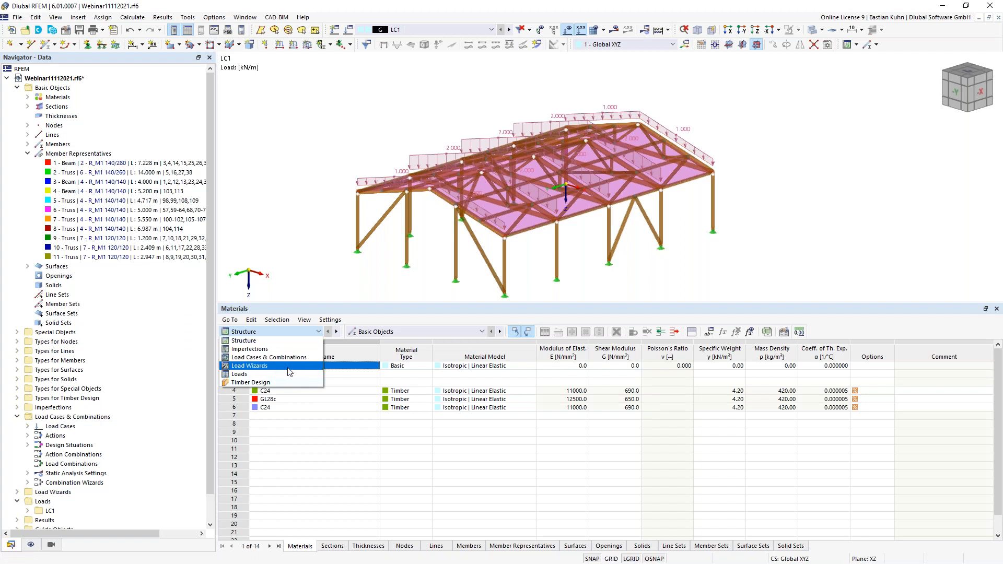
pyautogui.click(287, 367)
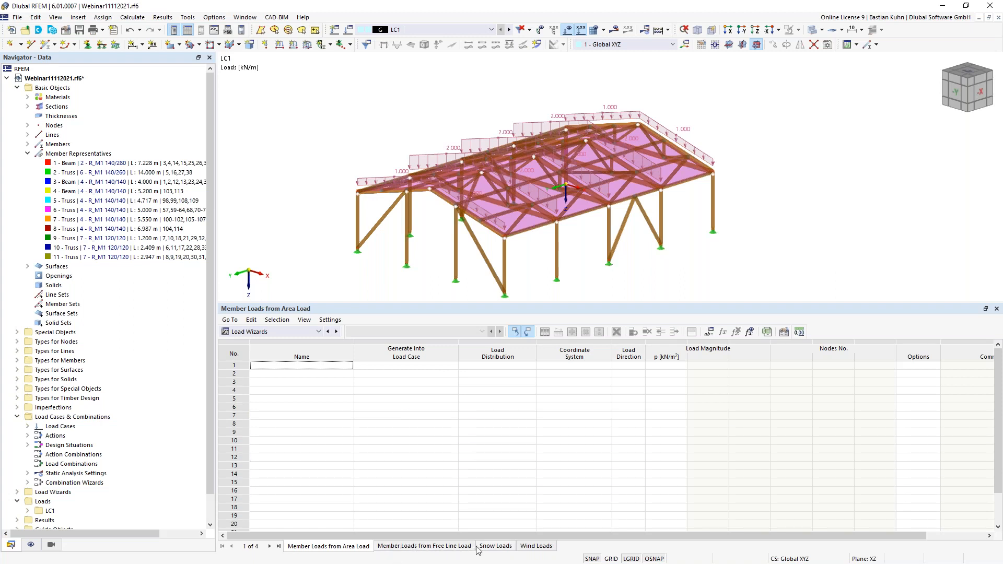
pyautogui.click(494, 546)
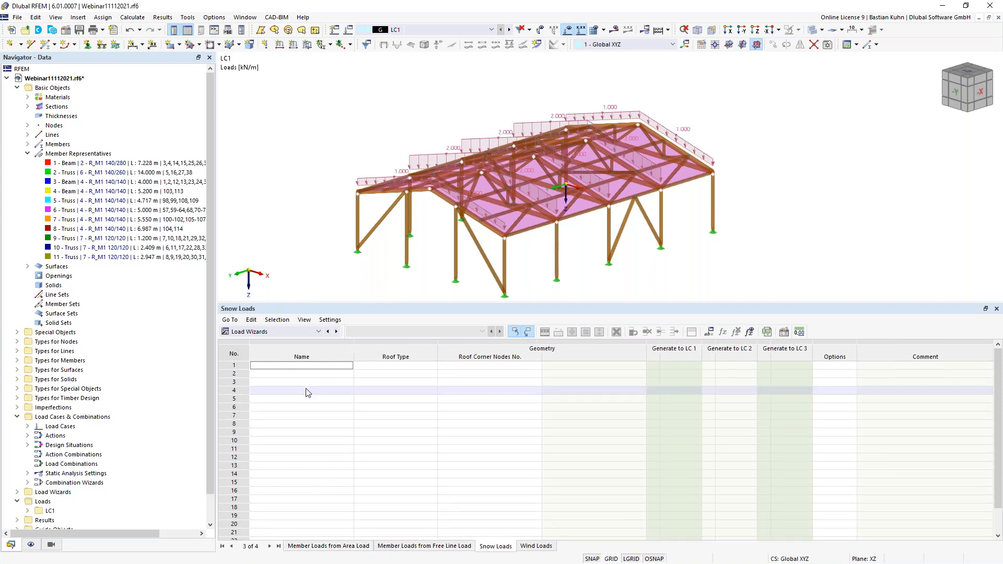
# Step: Create a new snow load wizard entry with the roof type Duopitch
pyautogui.click(335, 366)
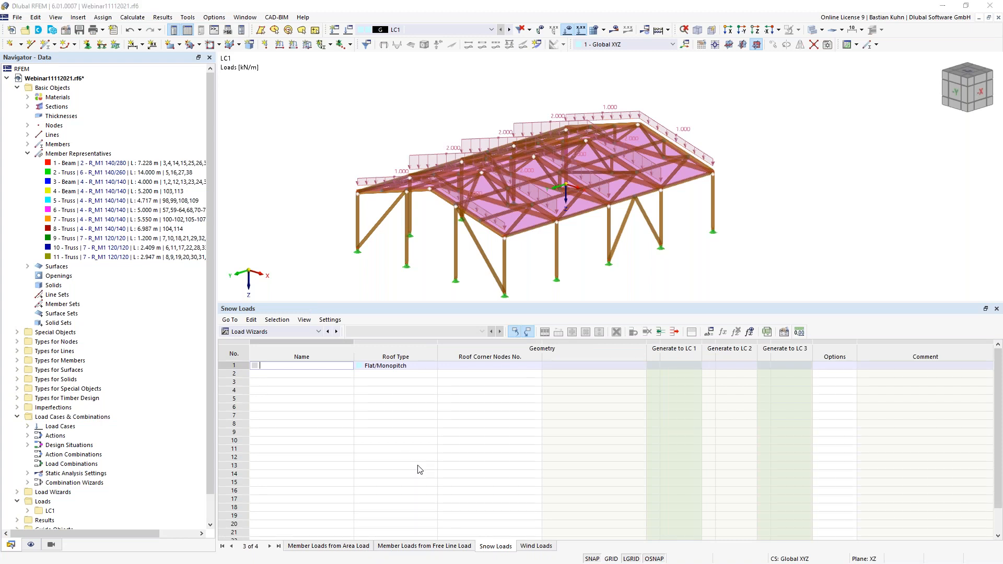
pyautogui.click(522, 138)
pyautogui.click(517, 154)
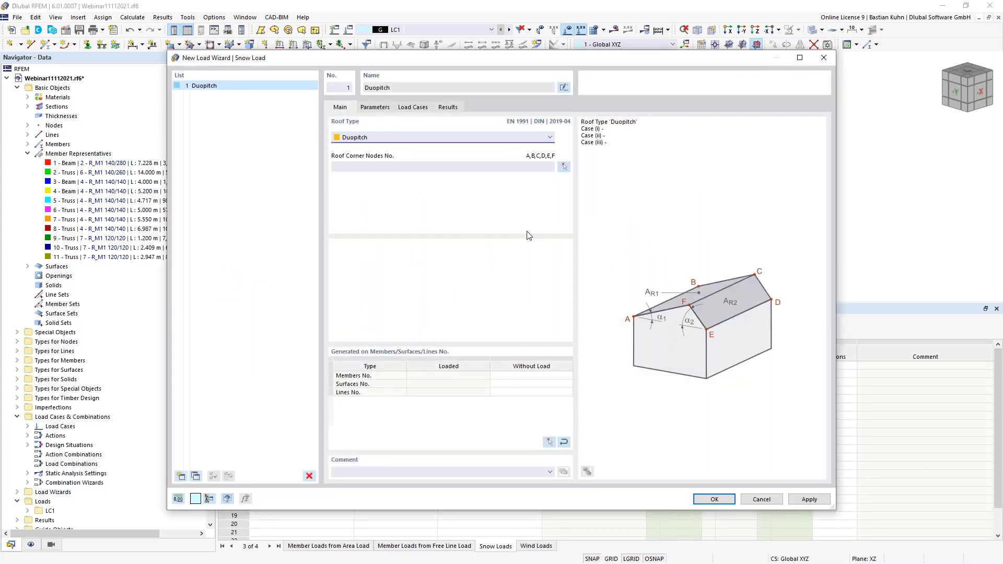
# Step: Pick nodes 2, 46, 49, 48, 4 and 5 in the model as roof corners A to F of the snow load
pyautogui.click(564, 168)
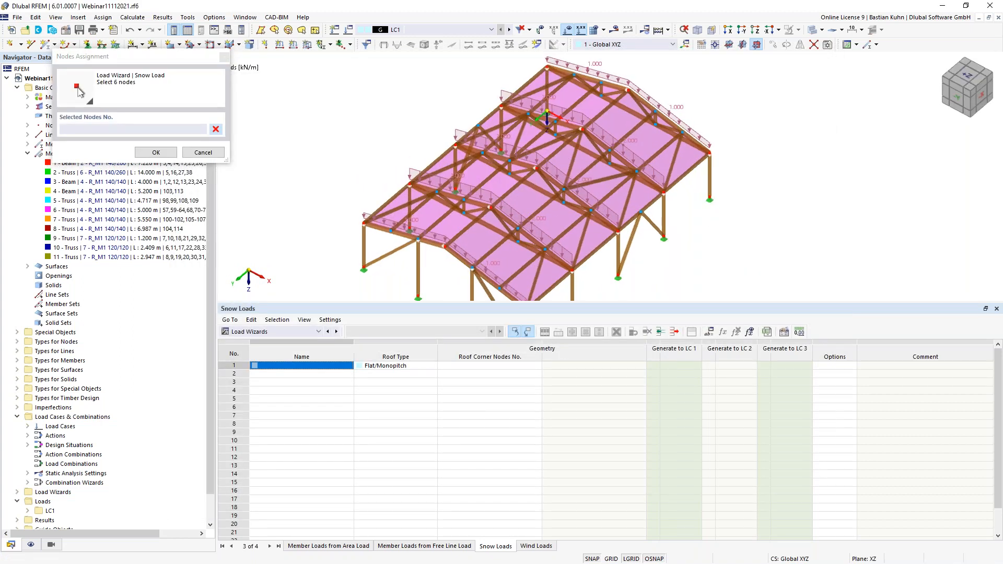
pyautogui.click(519, 110)
pyautogui.click(434, 249)
pyautogui.click(445, 245)
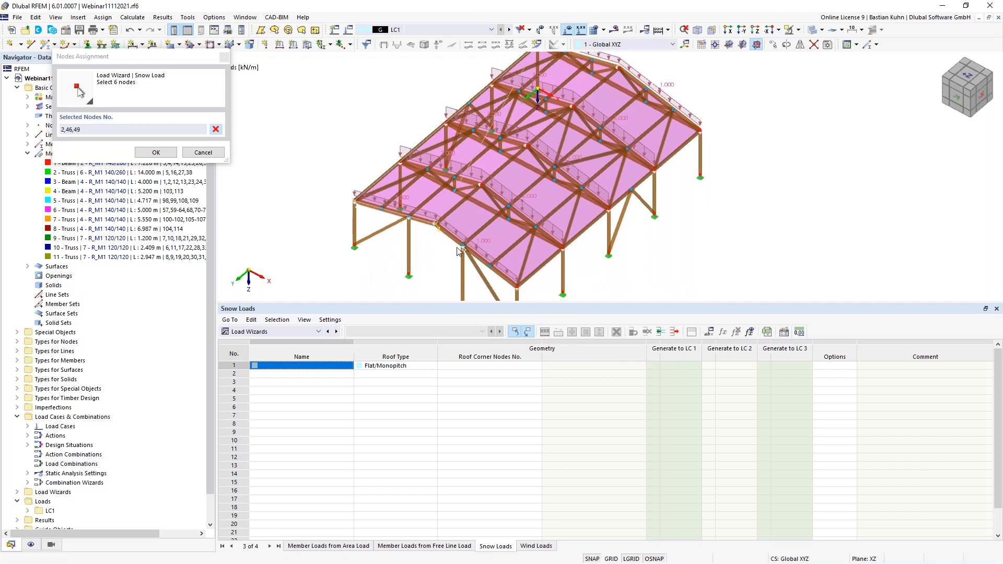
pyautogui.click(517, 288)
pyautogui.moveTo(580, 59); pyautogui.dragTo(562, 118, button='middle')
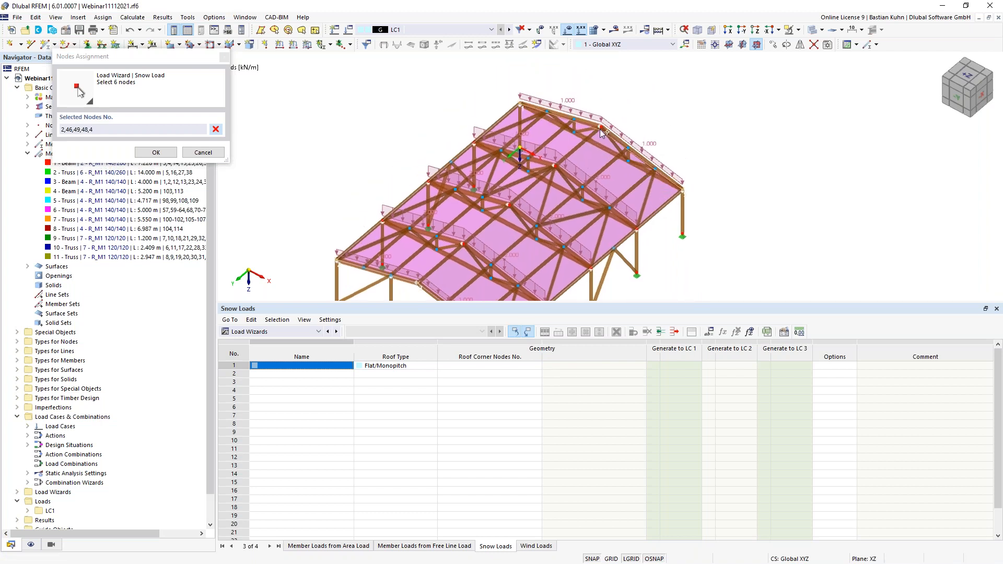
pyautogui.click(600, 126)
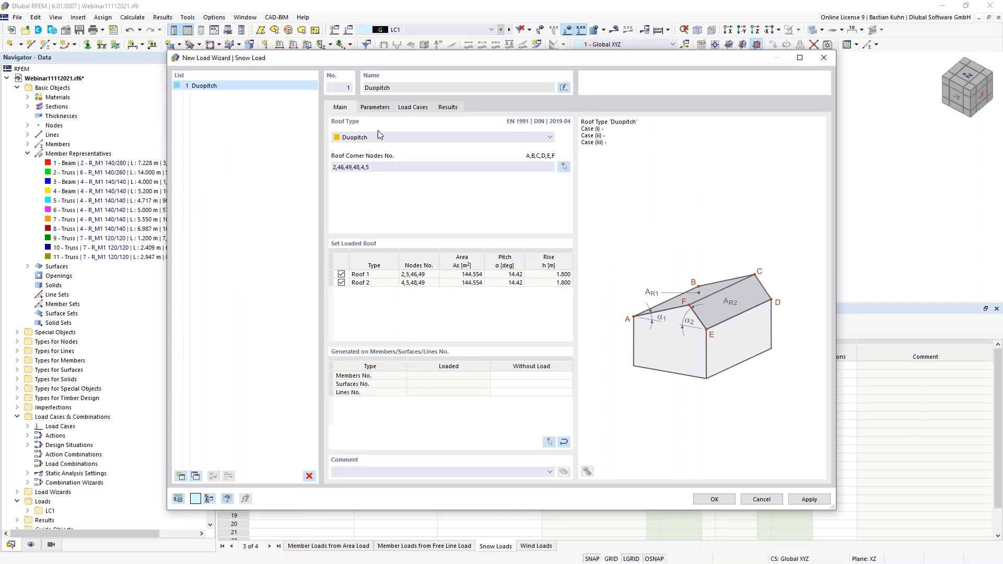
# Step: Review the snow load parameters and exclude Case (ii) and Case (iii) from generation, keeping only Case (i)
pyautogui.click(375, 108)
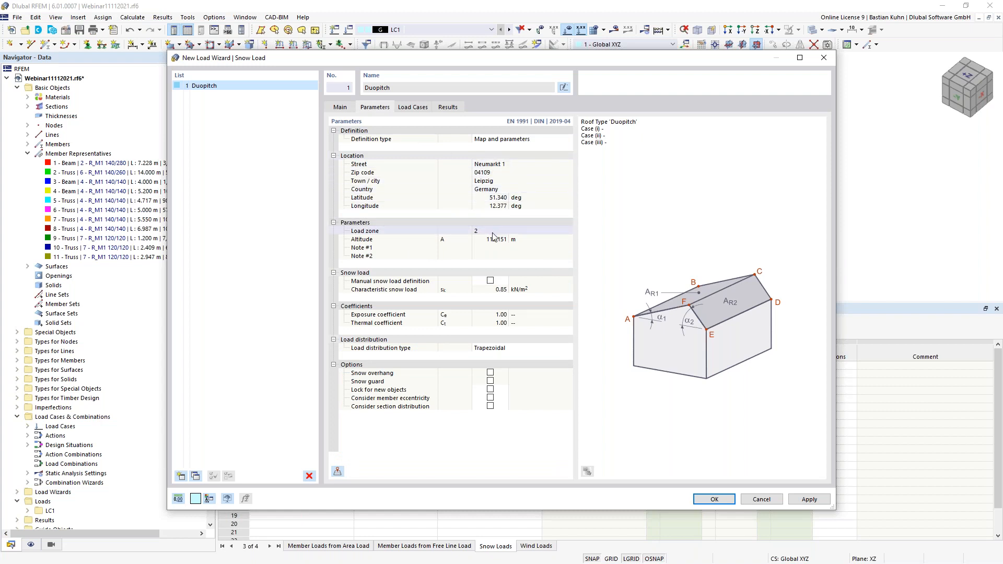
pyautogui.click(419, 108)
pyautogui.click(344, 163)
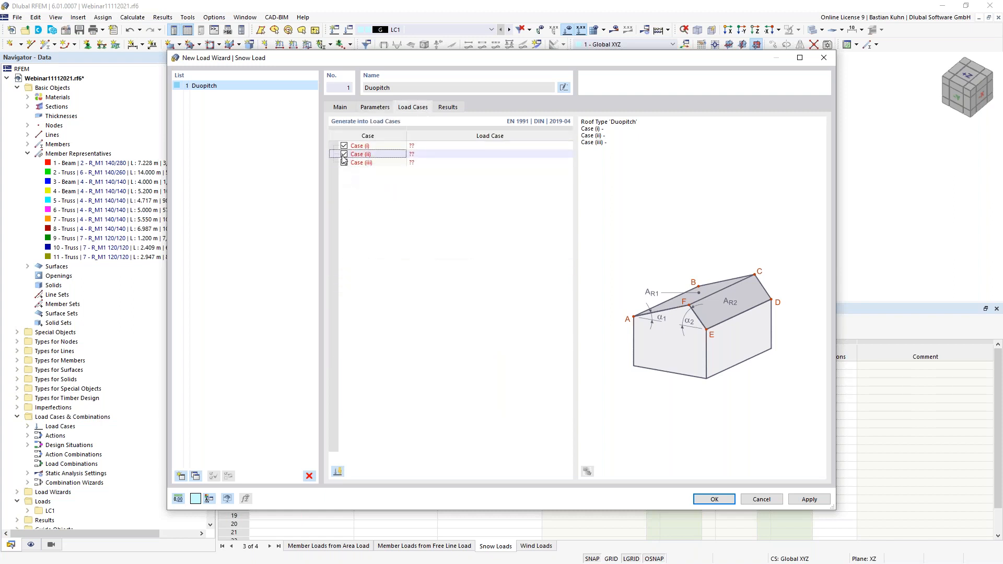
pyautogui.click(344, 154)
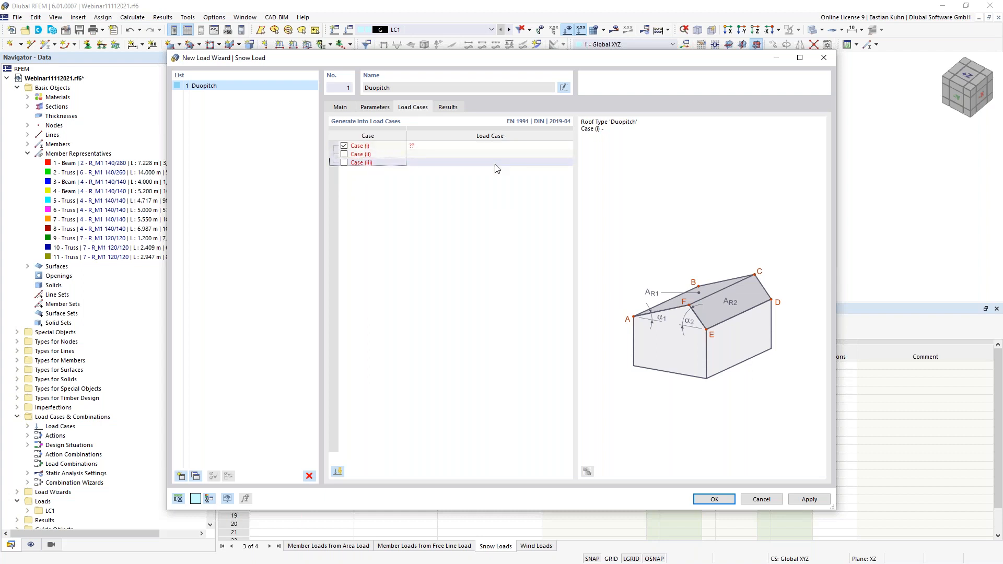
# Step: Add three new load cases from the load case assignment of snow Case (i)
pyautogui.click(554, 146)
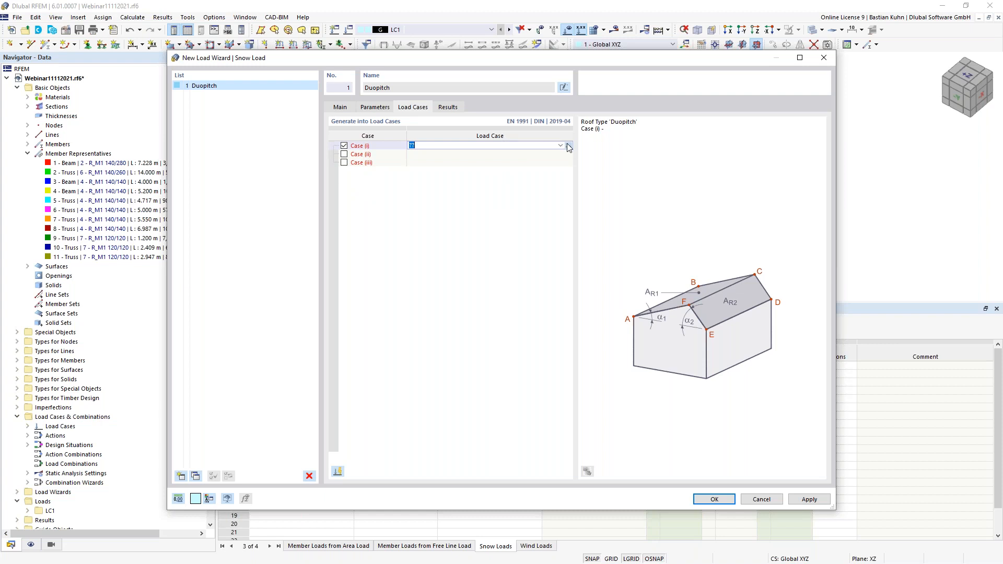
pyautogui.click(569, 147)
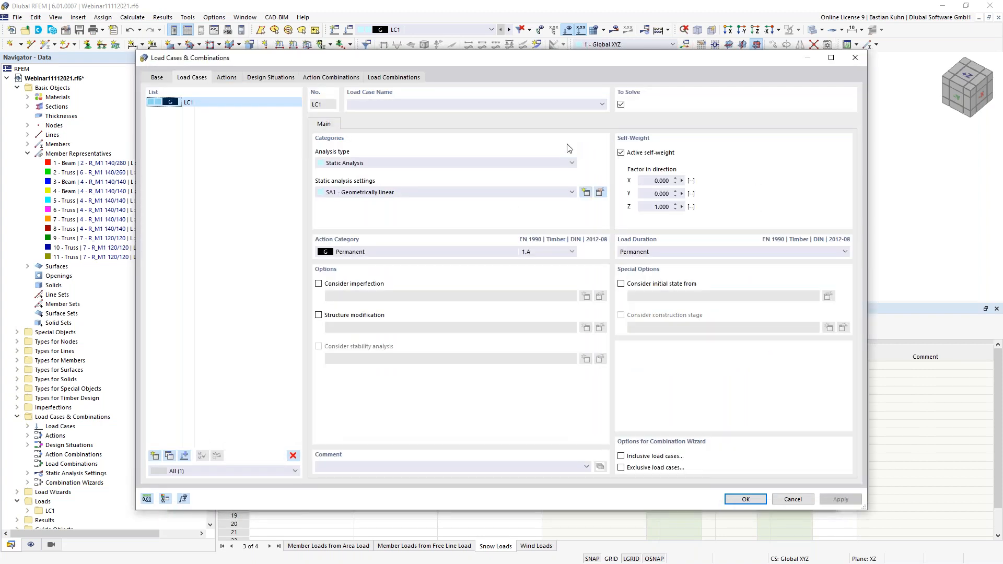
pyautogui.click(154, 457)
pyautogui.click(155, 456)
pyautogui.click(154, 456)
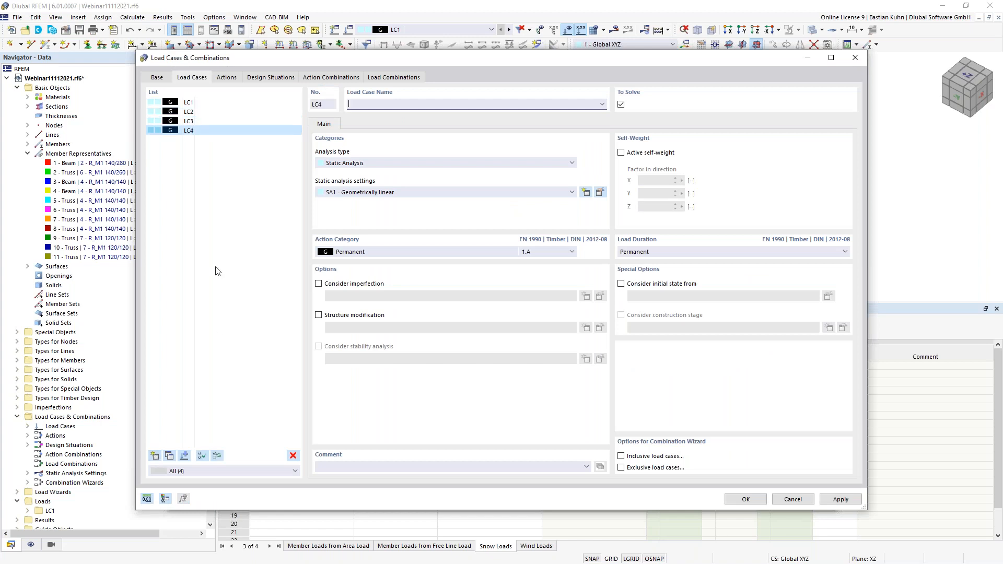
# Step: Set the action category of LC2 to Snow / Ice loads - H <= 1000 m and of LC3 and LC4 to Wind
pyautogui.click(217, 112)
pyautogui.click(422, 258)
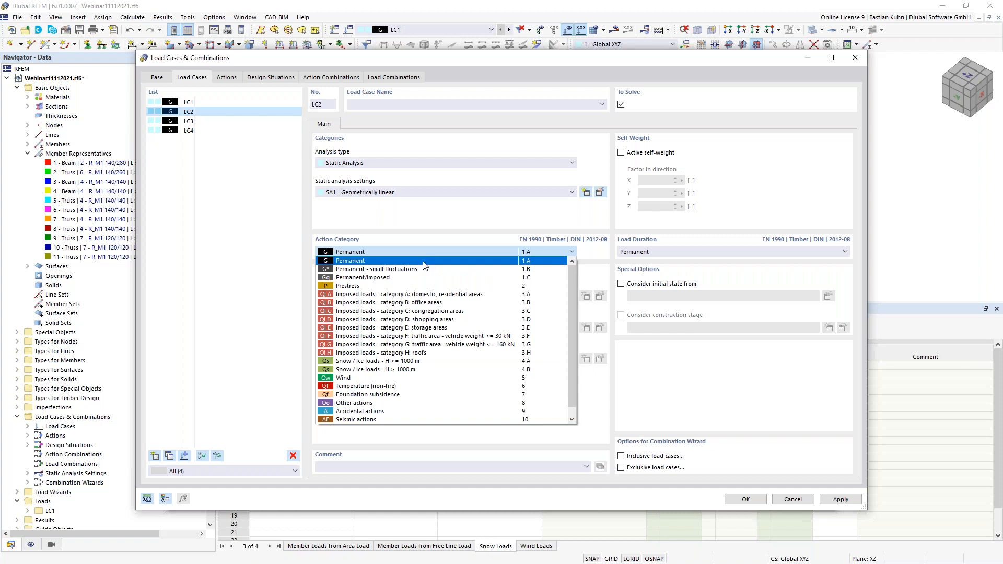
pyautogui.click(424, 361)
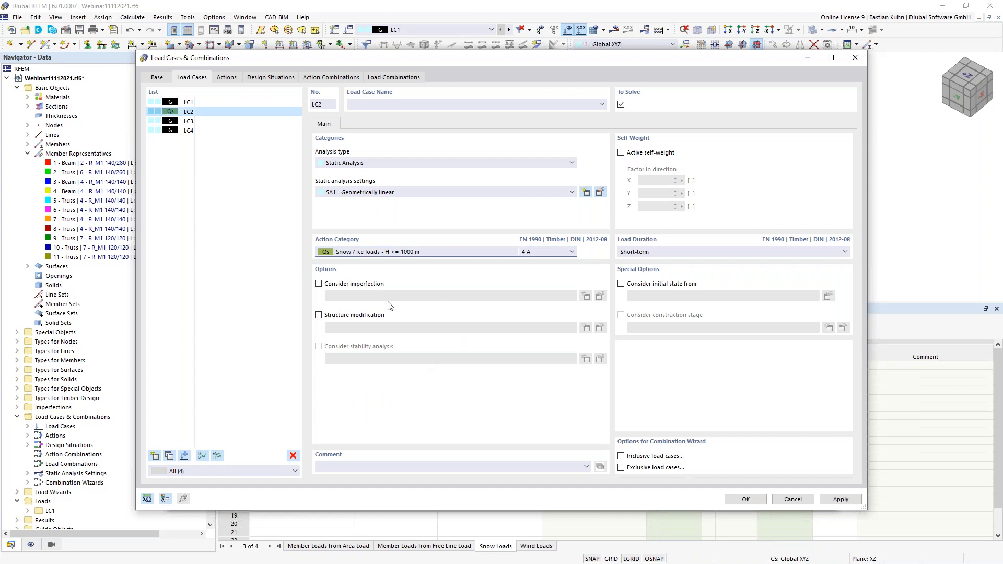
pyautogui.click(215, 122)
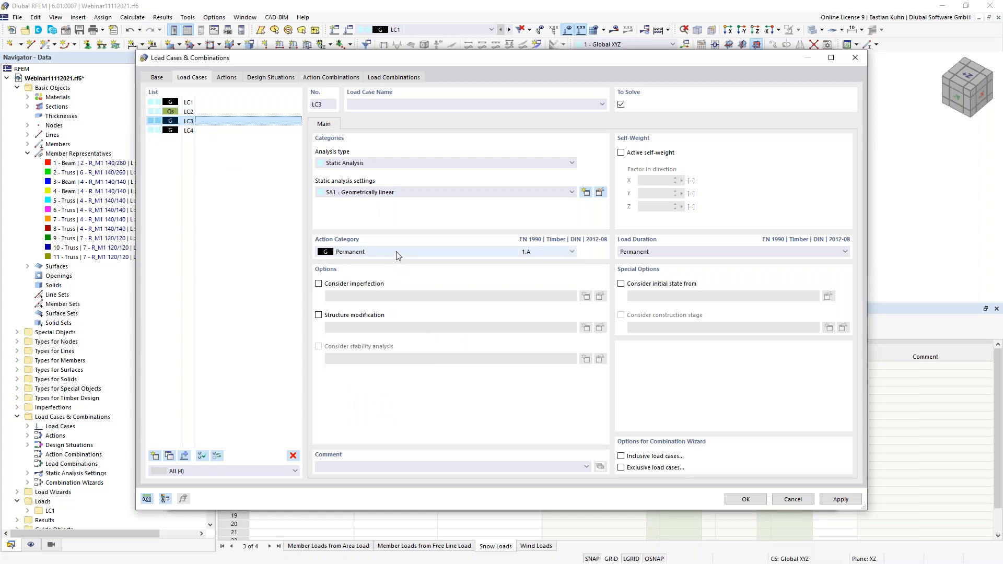
pyautogui.click(396, 251)
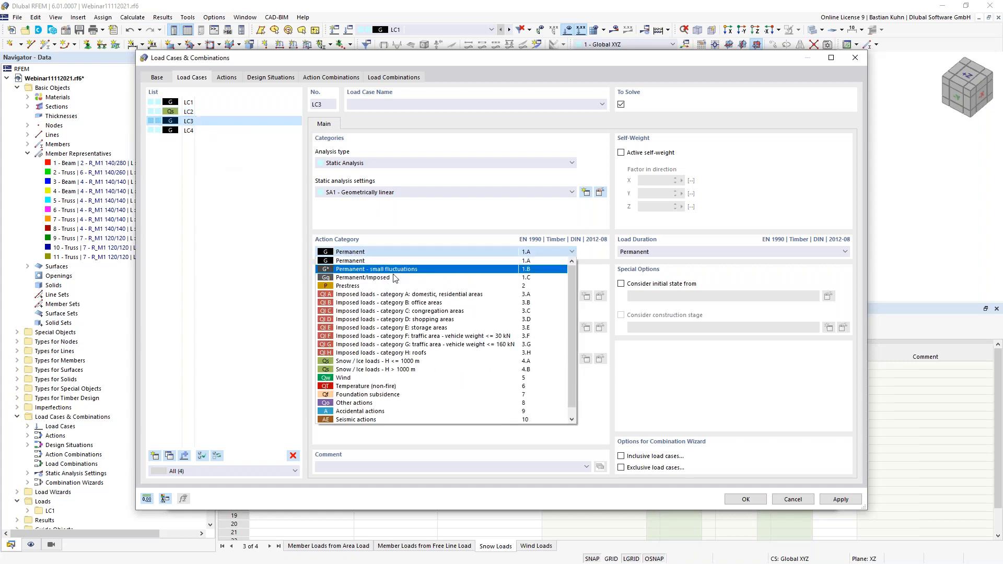
pyautogui.click(394, 378)
pyautogui.click(212, 131)
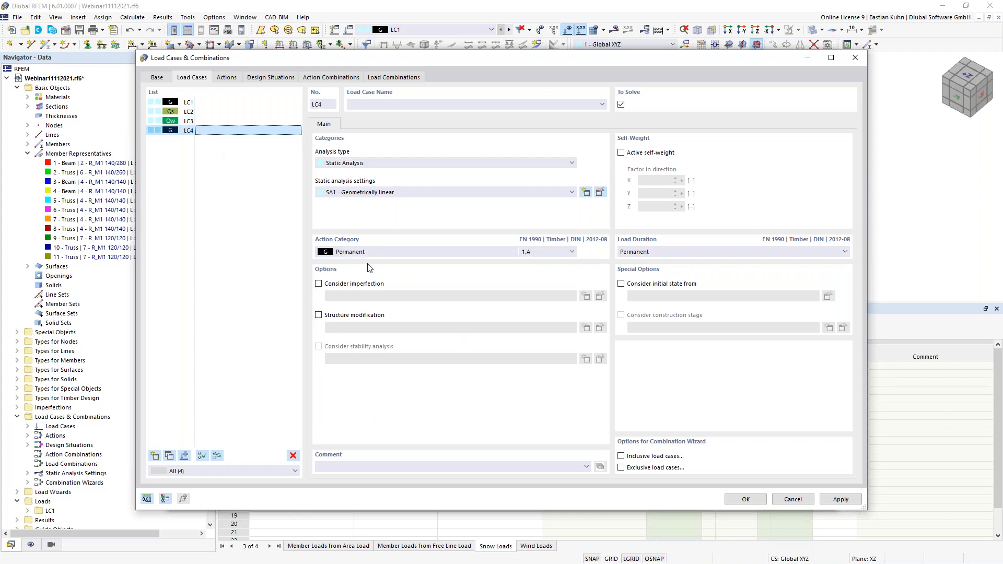
pyautogui.click(377, 253)
pyautogui.click(371, 377)
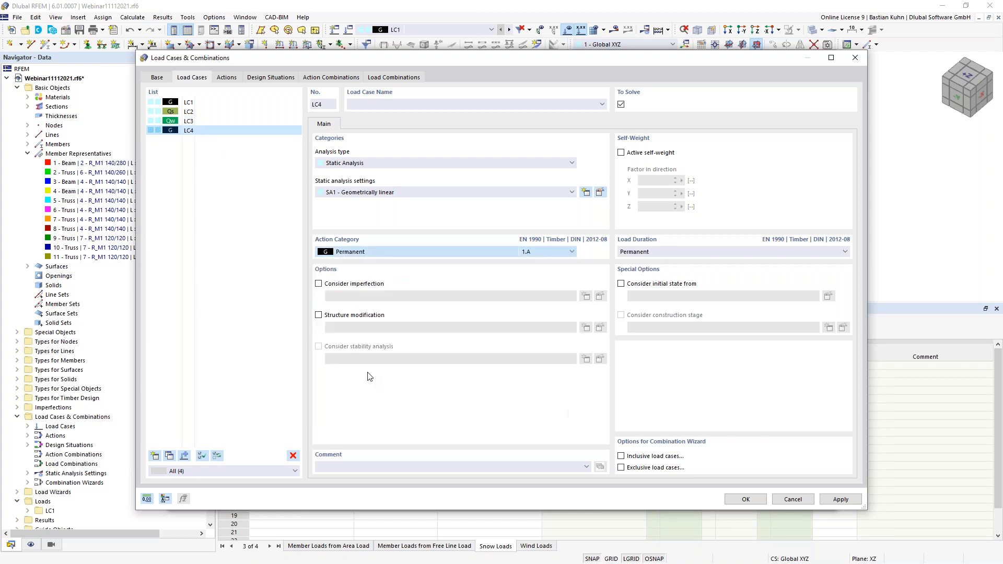
# Step: Assign LC2 to snow Case (i) and generate the duopitch snow load
pyautogui.click(219, 112)
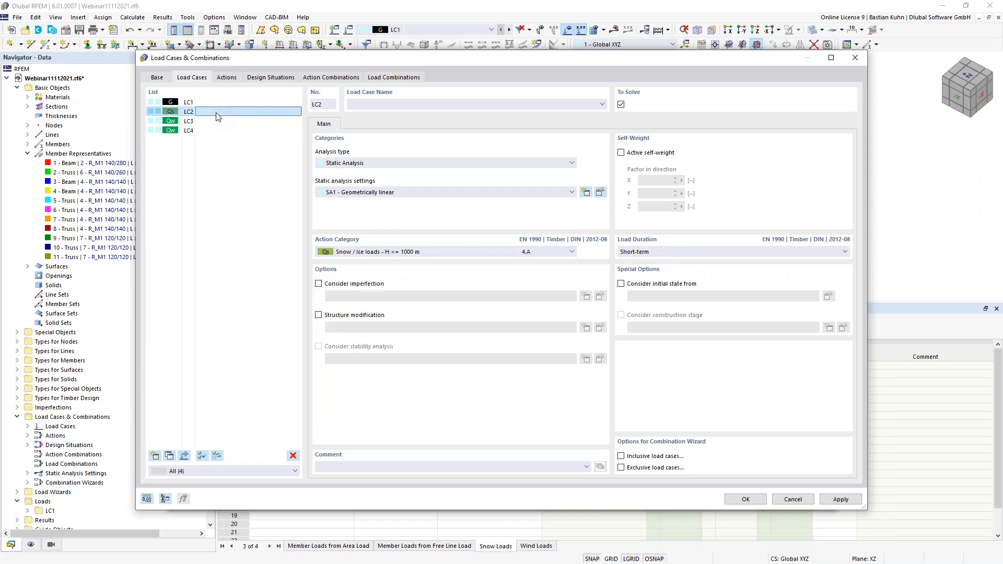
pyautogui.click(746, 500)
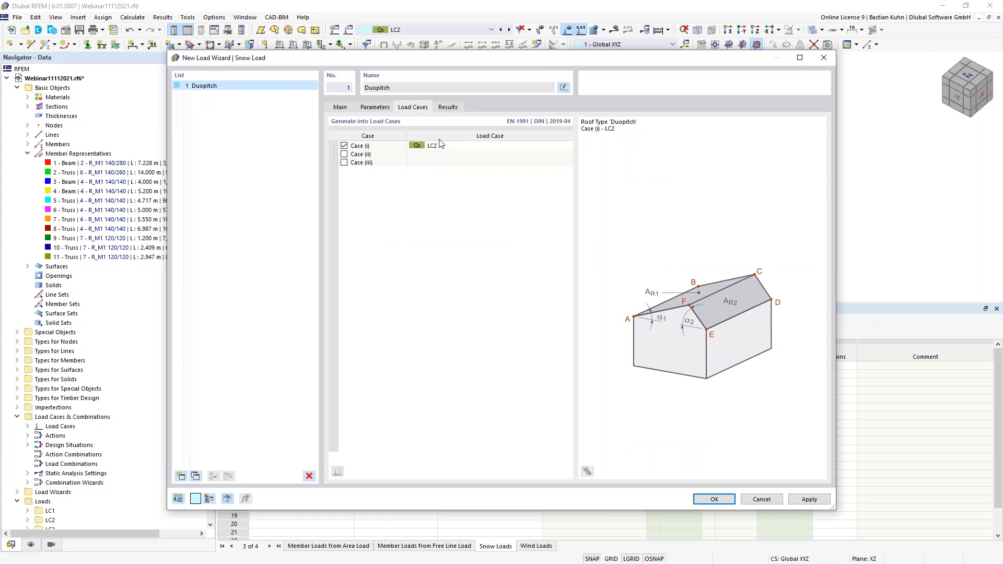
pyautogui.click(714, 499)
# Step: Turn on the separate display of load transfer for surfaces
pyautogui.moveTo(414, 146); pyautogui.dragTo(439, 135, button='middle')
pyautogui.keyDown('ctrl'); pyautogui.moveTo(439, 134); pyautogui.dragTo(432, 78, button='middle'); pyautogui.keyUp('ctrl')
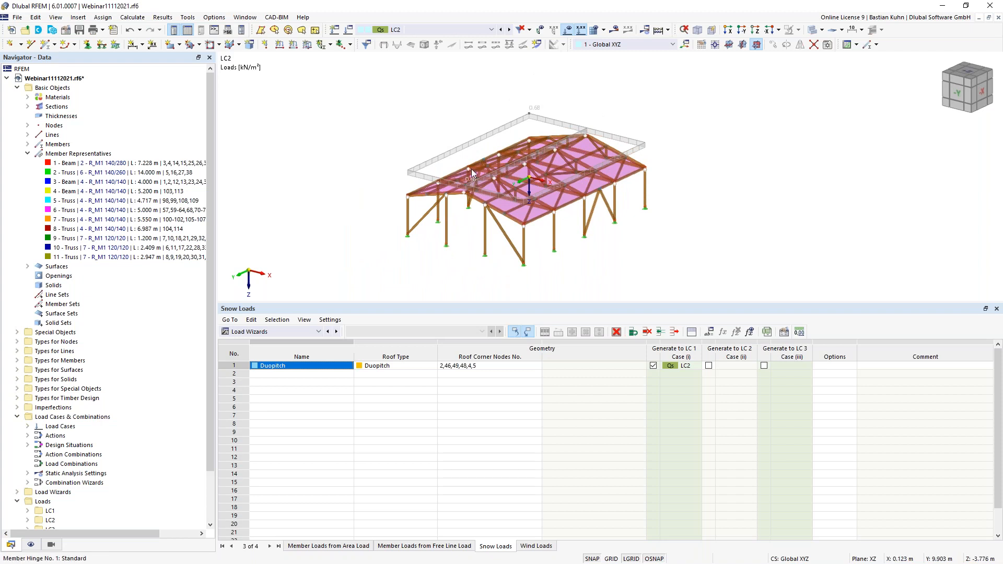
pyautogui.click(30, 545)
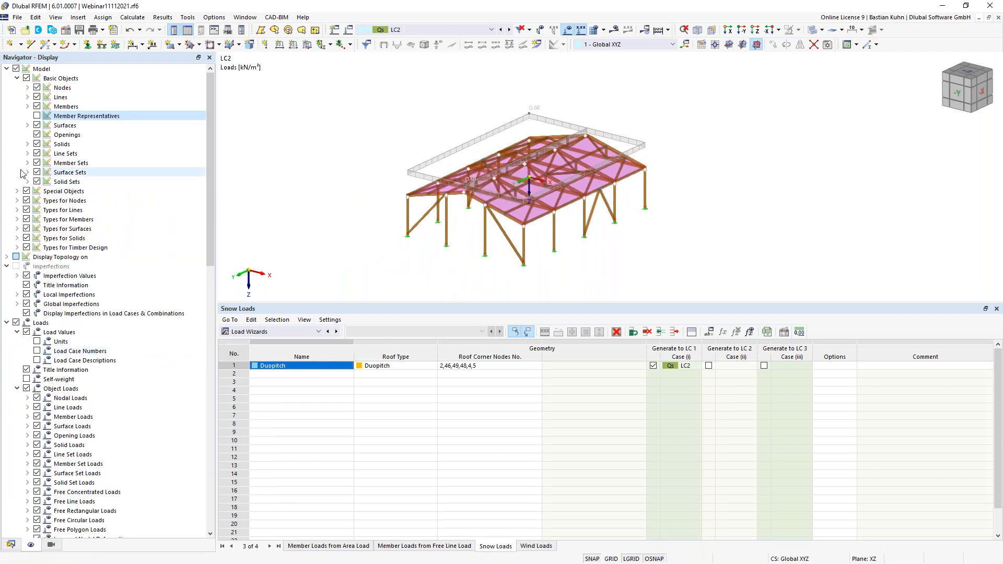
pyautogui.click(27, 126)
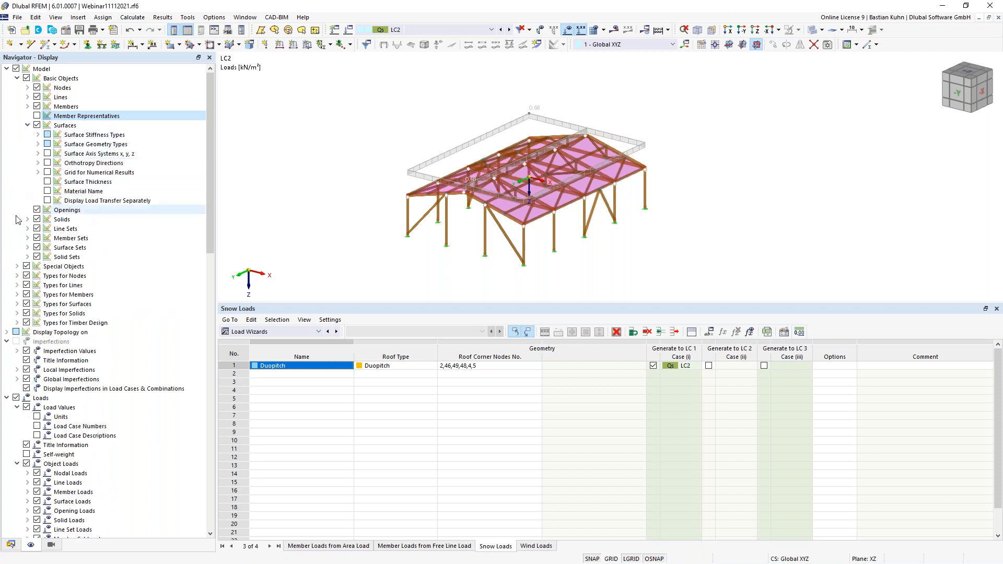
pyautogui.click(47, 201)
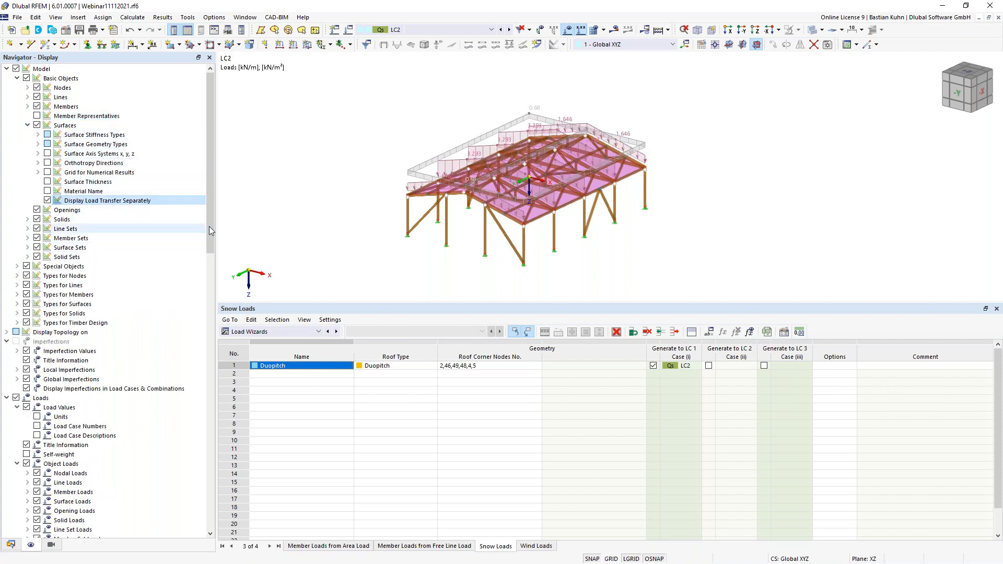
# Step: Hide the generated area snow load above the roof, leaving the transferred member loads displayed
pyautogui.rightClick(422, 165)
pyautogui.click(436, 230)
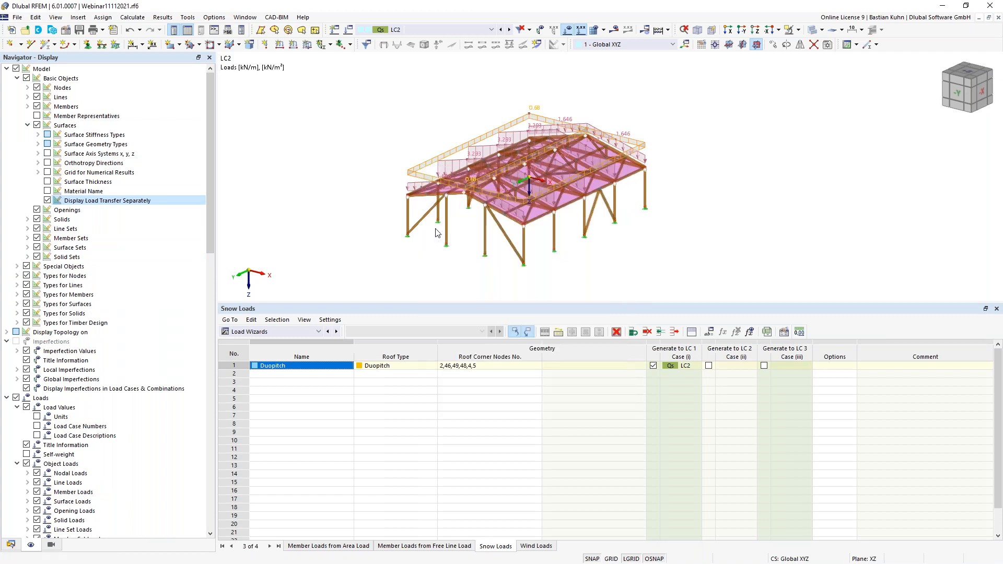
pyautogui.keyDown('ctrl'); pyautogui.moveTo(634, 244); pyautogui.dragTo(639, 281, button='middle'); pyautogui.keyUp('ctrl')
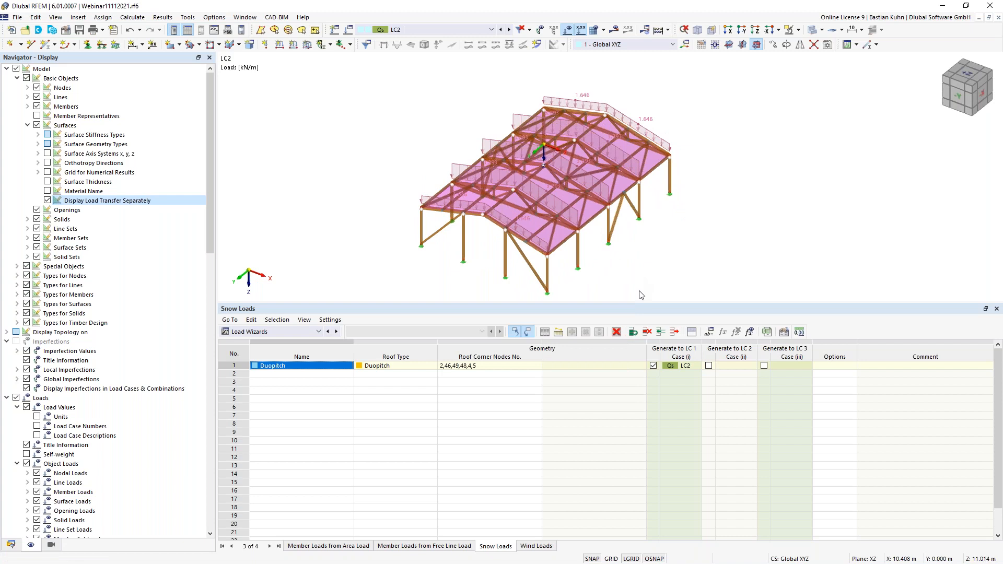
# Step: Shrink the table area and create a new entry in the Wind Loads table with the type Duopitch roof
pyautogui.moveTo(643, 301); pyautogui.dragTo(644, 358)
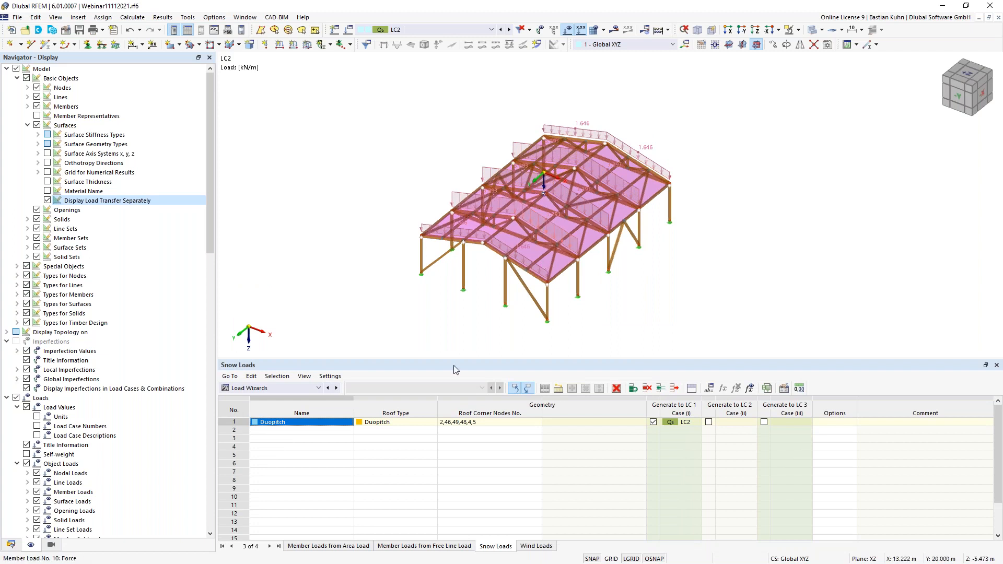
pyautogui.click(533, 546)
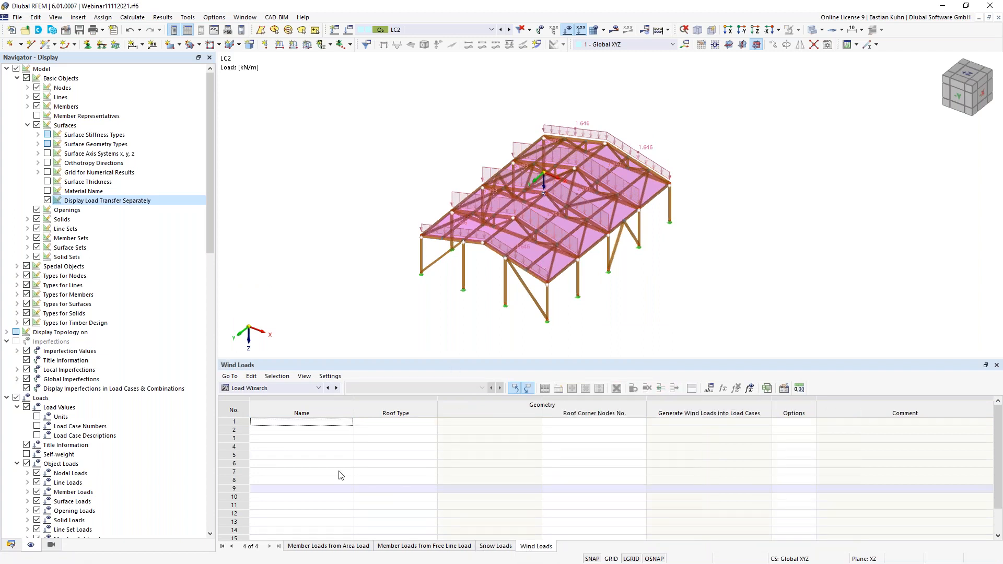
pyautogui.click(314, 423)
pyautogui.doubleClick(312, 422)
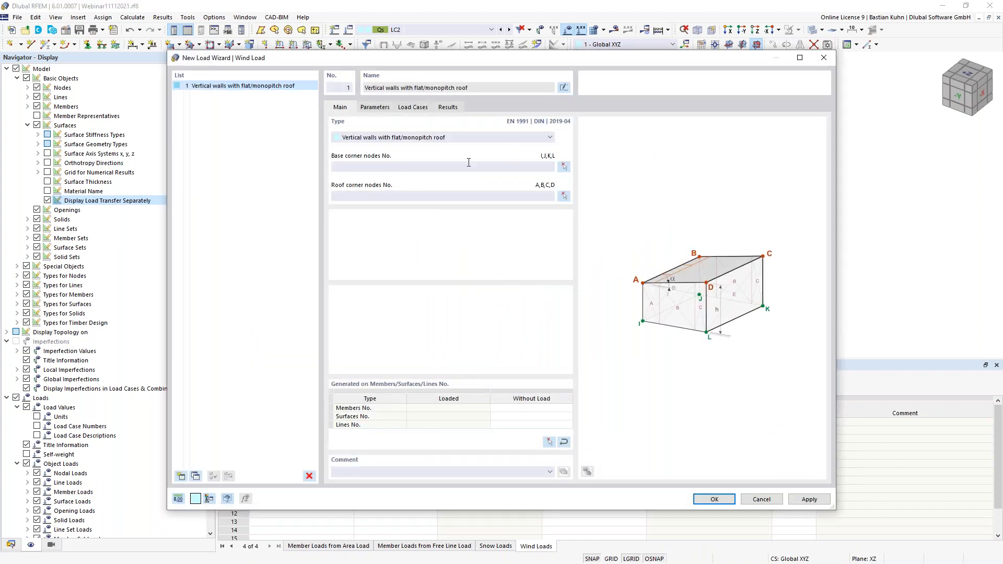
pyautogui.click(467, 138)
pyautogui.click(462, 158)
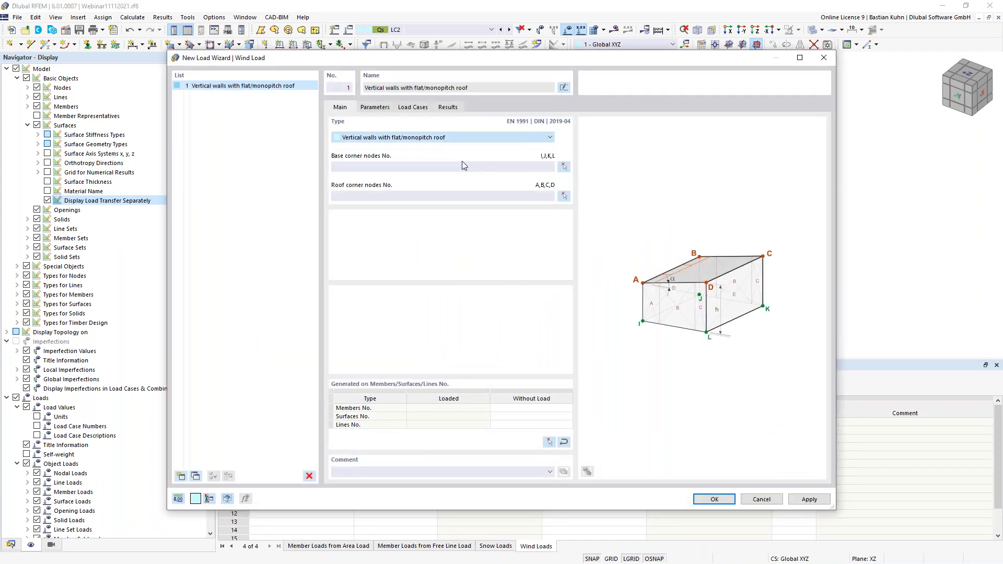
# Step: Pick nodes 2, 46, 49, 48, 4 and 5 in the model as roof corners A to F of the wind load
pyautogui.click(564, 168)
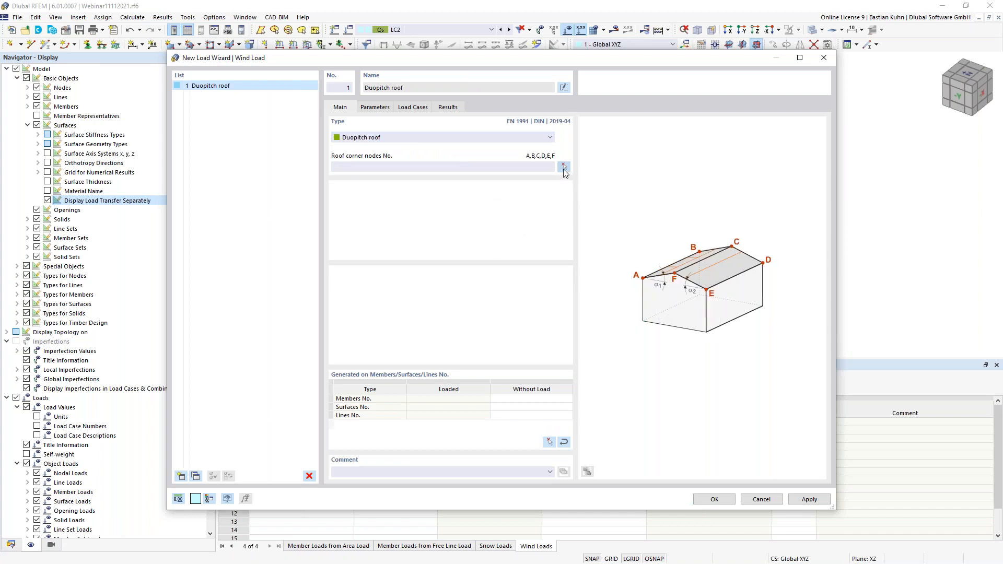
pyautogui.click(544, 138)
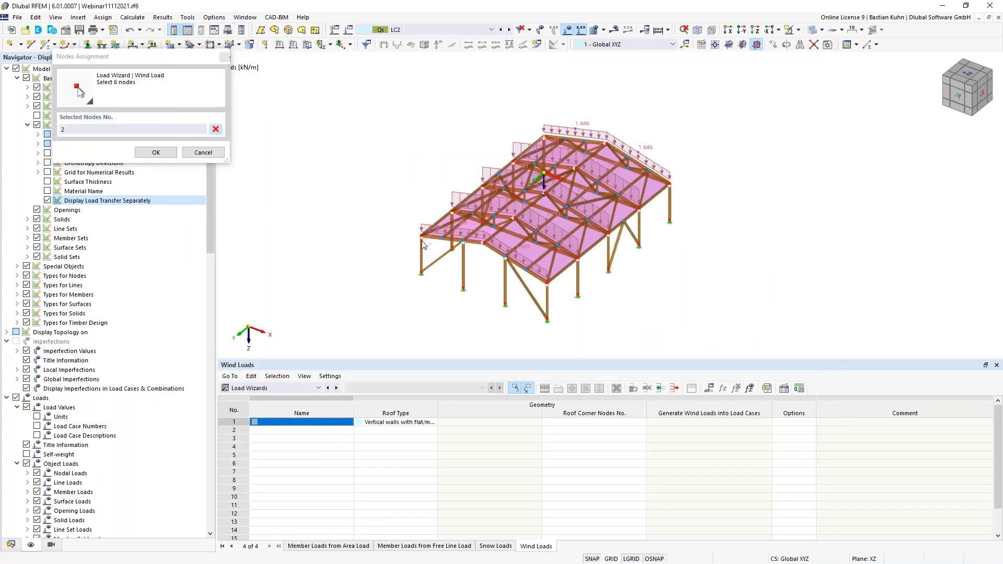
pyautogui.click(422, 236)
pyautogui.click(483, 242)
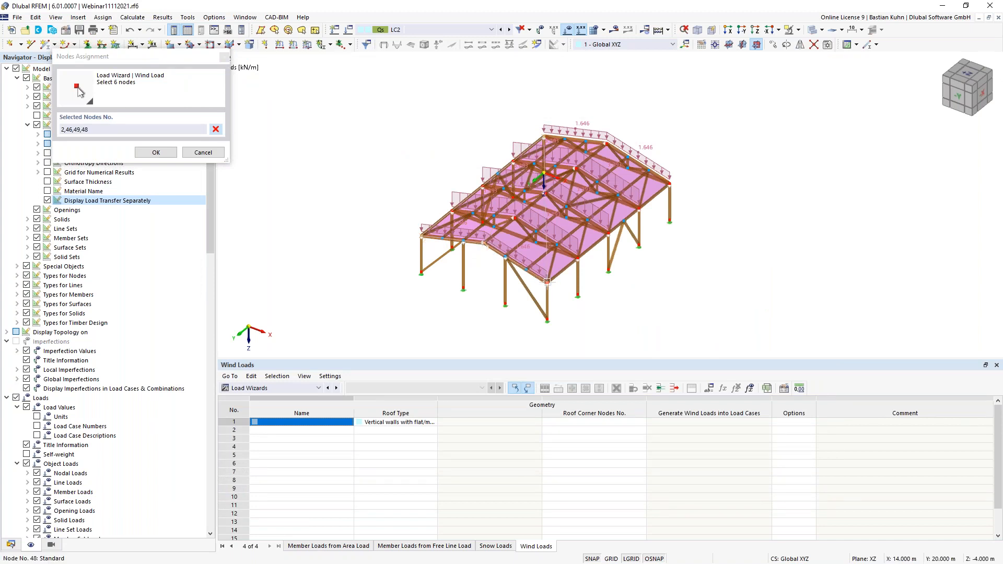
pyautogui.click(671, 187)
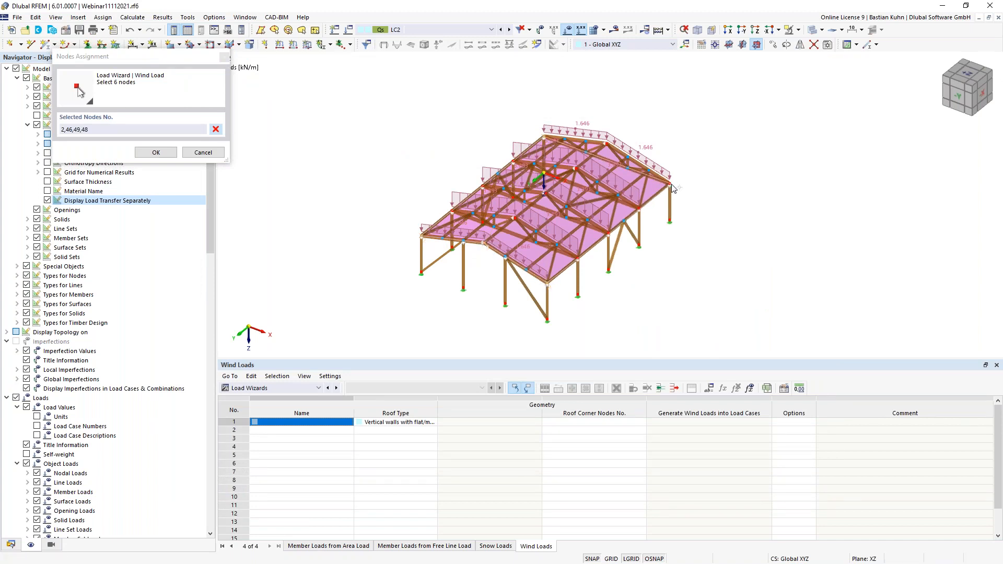
pyautogui.click(609, 144)
pyautogui.click(608, 144)
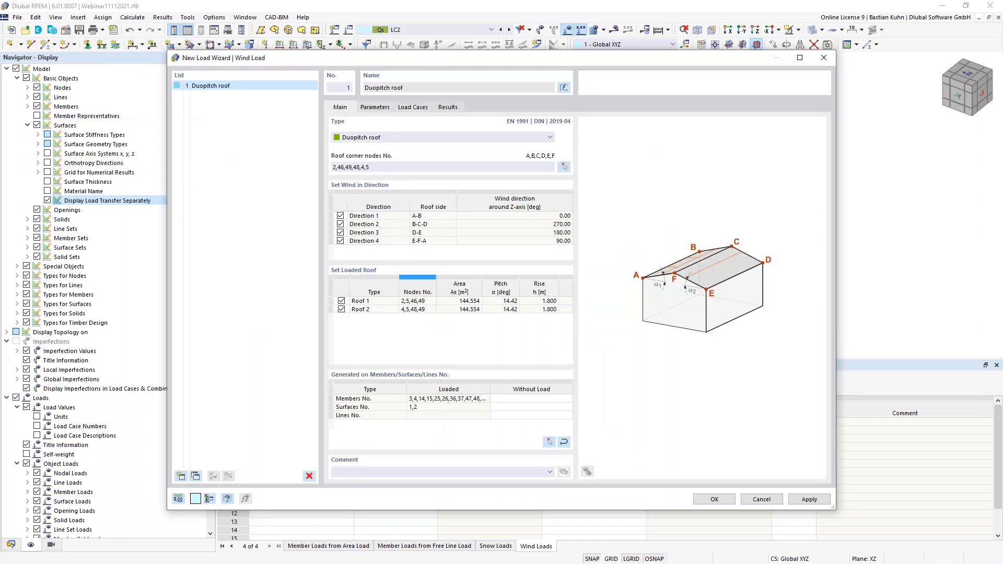
# Step: Deactivate wind directions 2 and 3 for the duopitch roof and set the structure height to 5.8 m
pyautogui.click(340, 224)
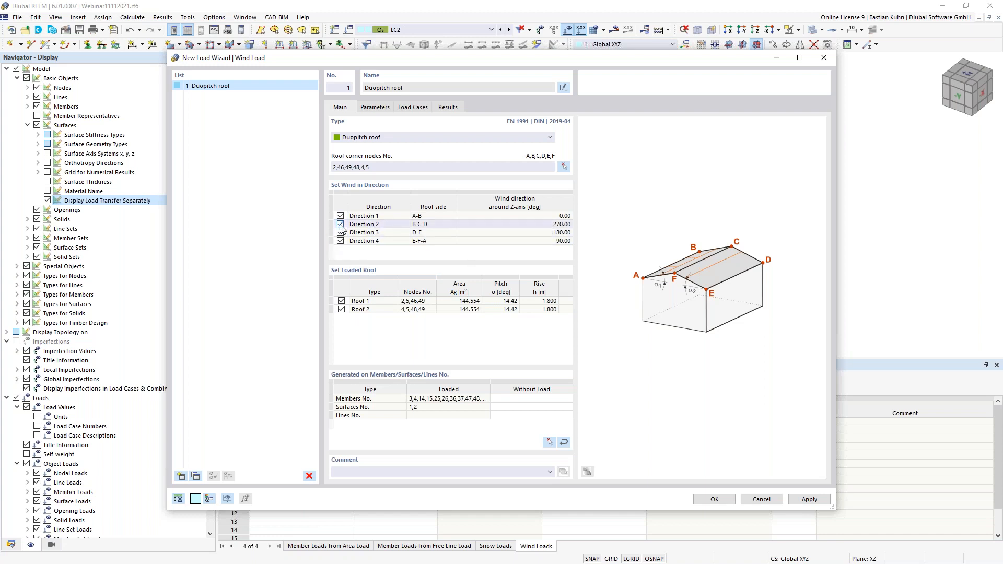
pyautogui.click(341, 233)
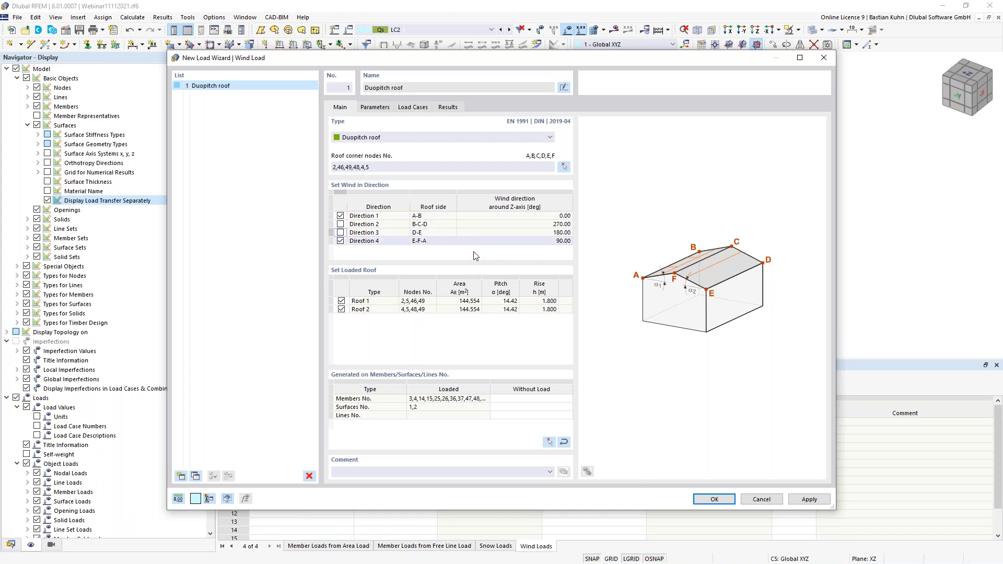
pyautogui.click(376, 108)
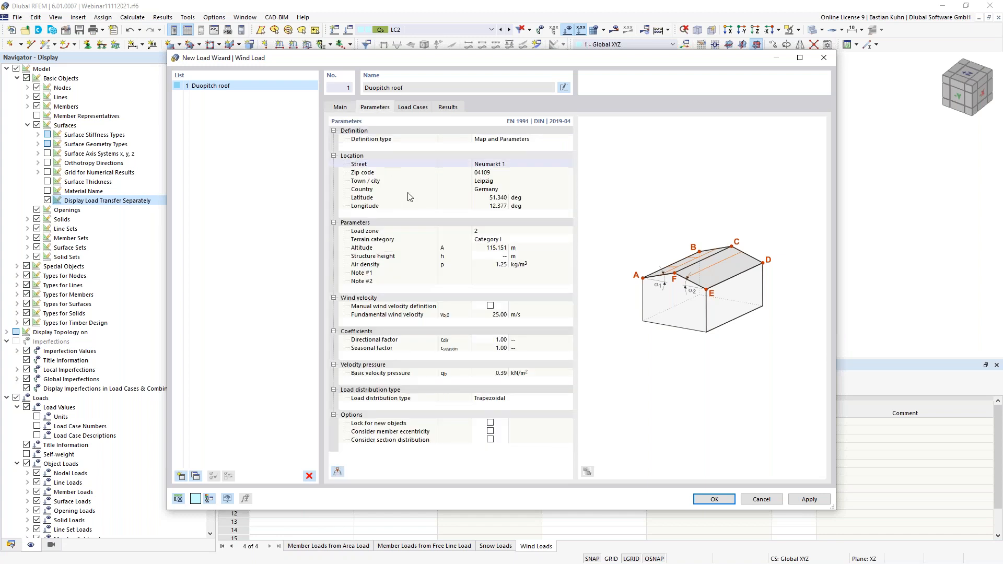
pyautogui.click(496, 259)
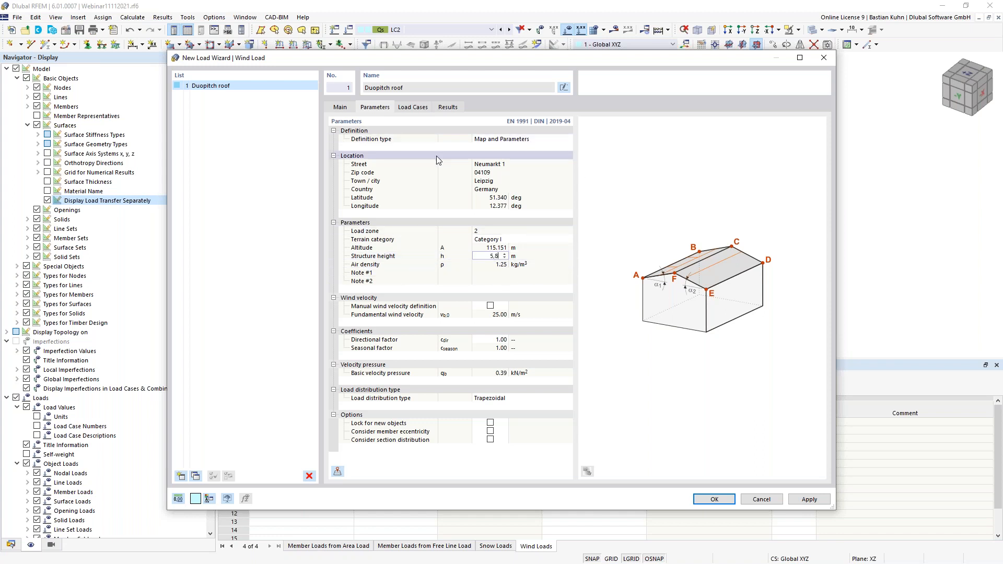
# Step: Exclude Case w+, Case w-/+ and Case w+/- for wind direction 1 and Case w+ for direction 4
pyautogui.click(411, 109)
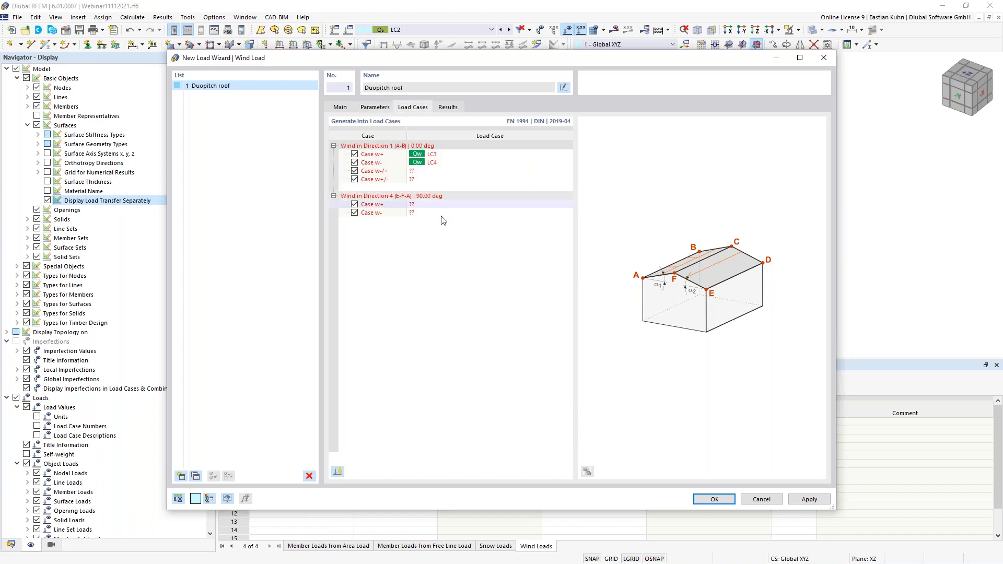
pyautogui.click(355, 154)
pyautogui.click(354, 171)
pyautogui.click(355, 180)
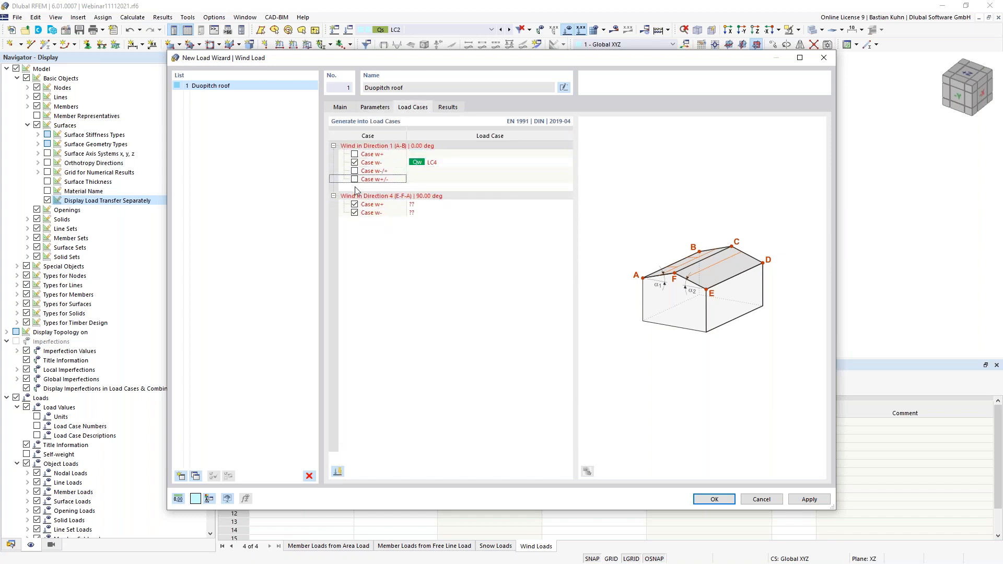
pyautogui.click(355, 205)
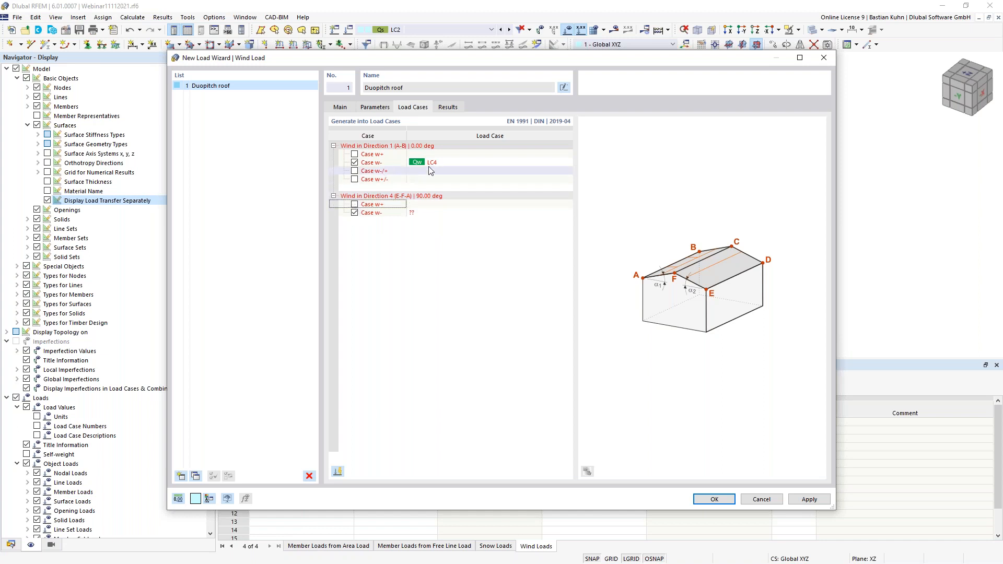
# Step: Assign LC3 to Case w- of direction 1 and LC4 to Case w- of direction 4, and generate the wind loads
pyautogui.click(458, 162)
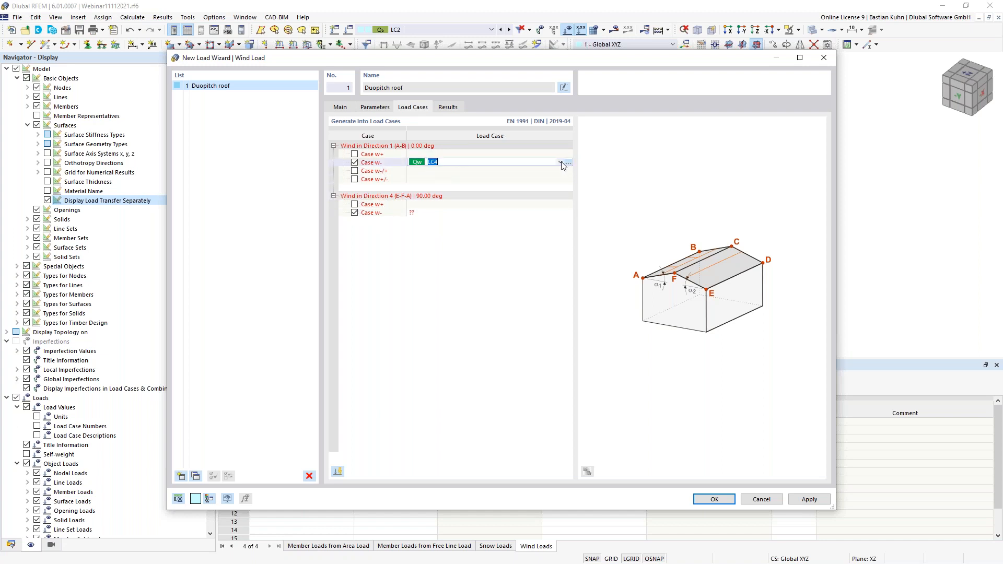
pyautogui.click(561, 162)
pyautogui.click(547, 174)
pyautogui.click(448, 213)
pyautogui.click(560, 212)
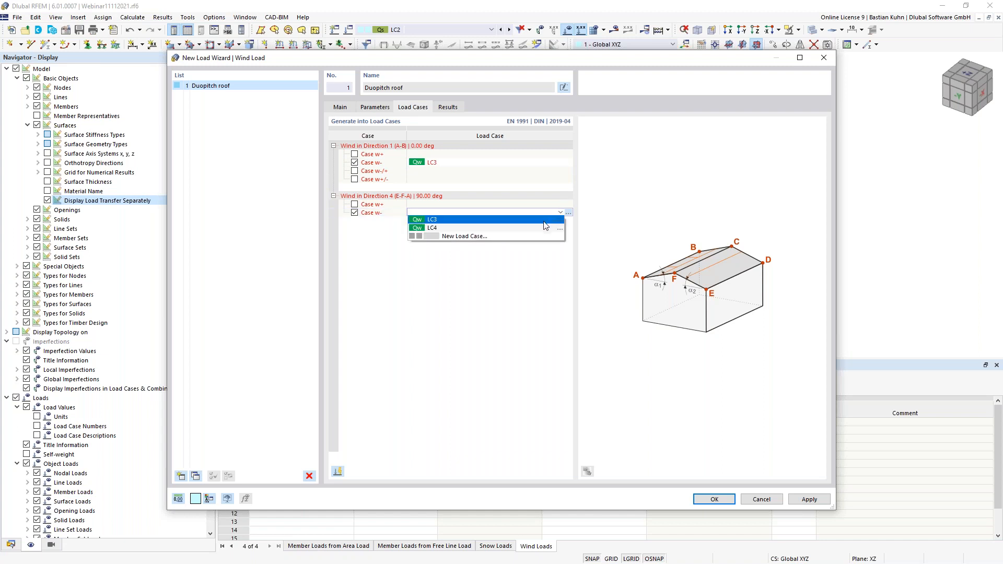
pyautogui.click(545, 228)
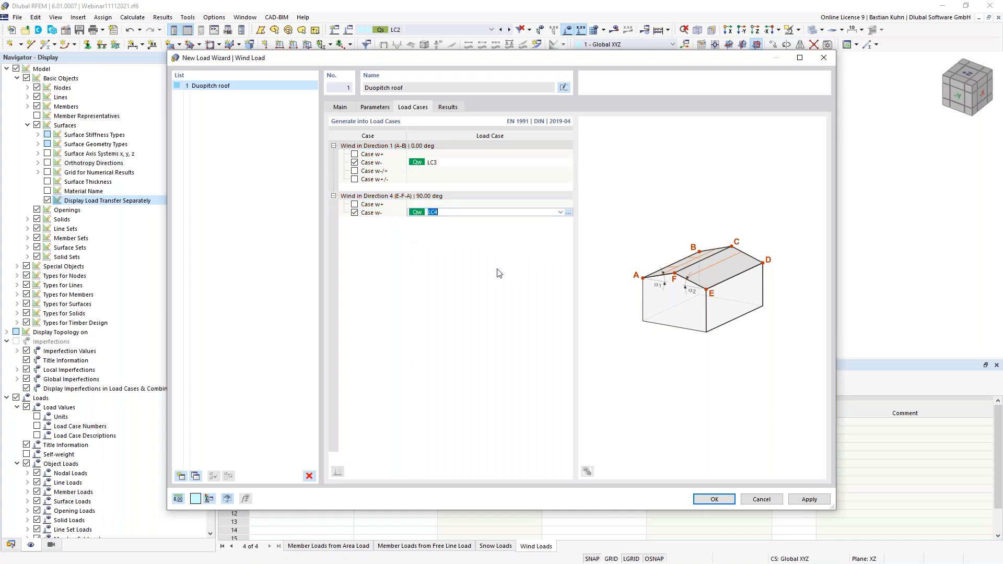
pyautogui.click(704, 498)
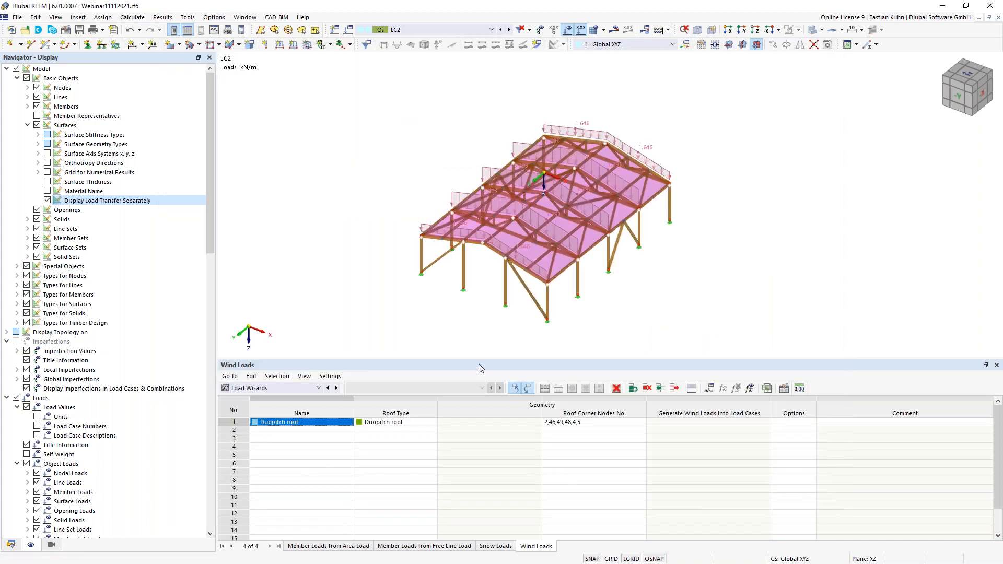
# Step: Review load cases LC3 and LC4 on the model, and hide the generated area wind load in LC4 to show the transferred member loads
pyautogui.click(510, 30)
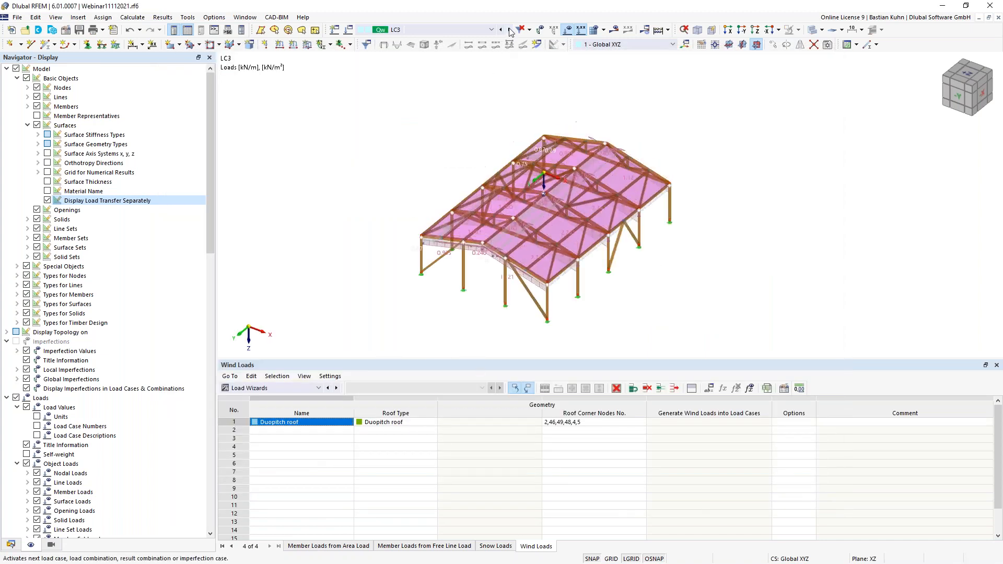
pyautogui.keyDown('ctrl'); pyautogui.moveTo(382, 251); pyautogui.dragTo(336, 191, button='middle'); pyautogui.keyUp('ctrl')
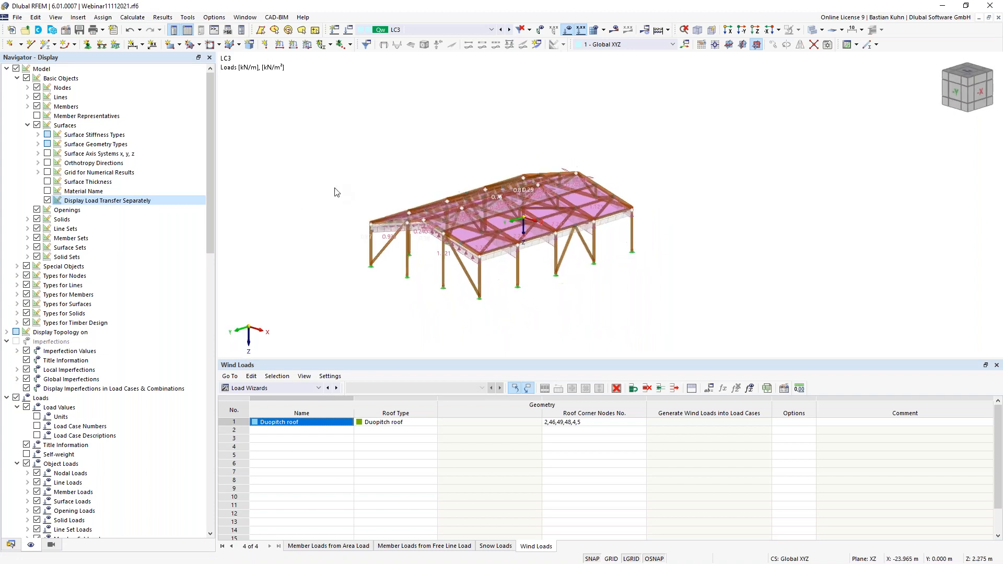
pyautogui.scroll(1, 425, 157)
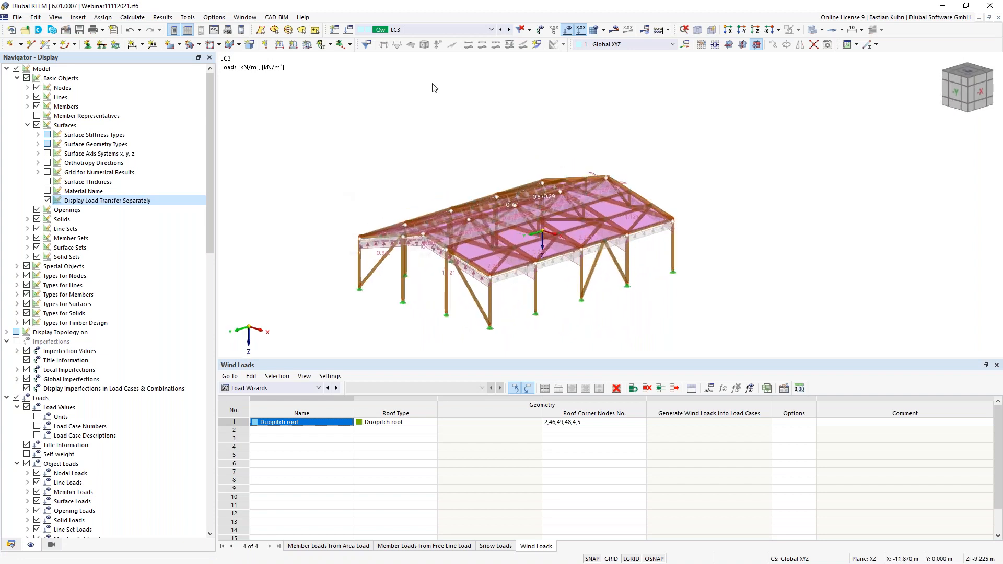
pyautogui.click(510, 30)
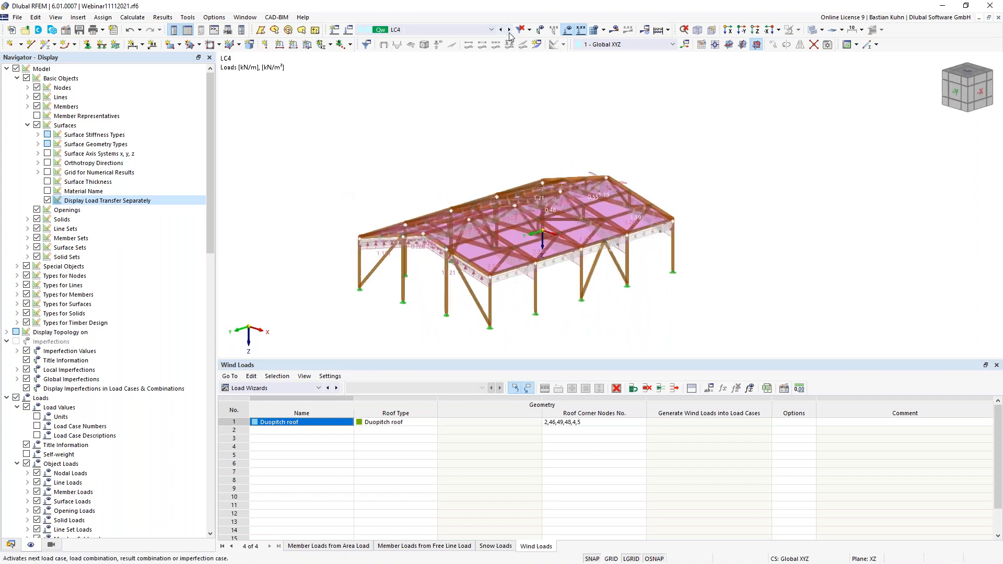
pyautogui.rightClick(376, 244)
pyautogui.click(439, 247)
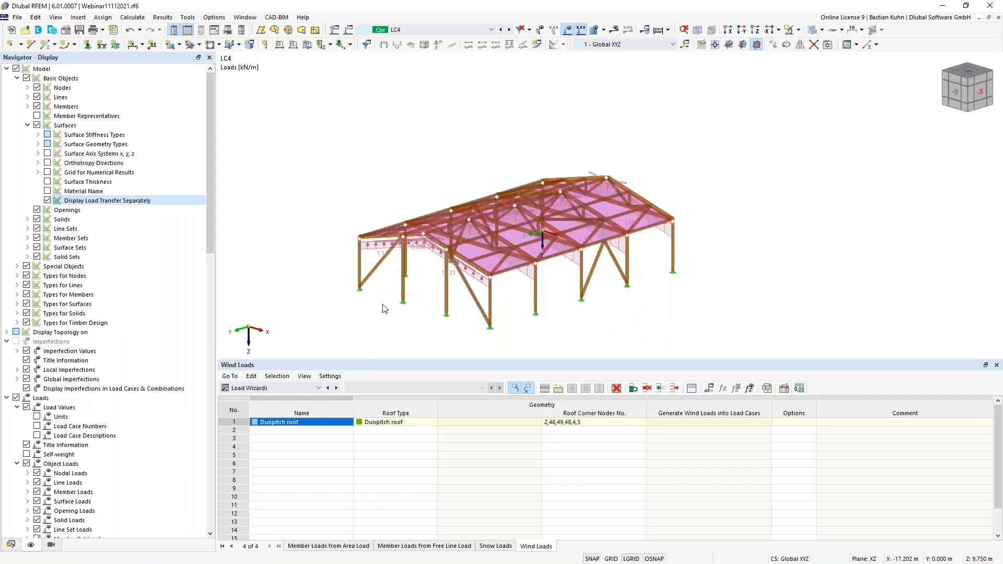
pyautogui.keyDown('ctrl'); pyautogui.moveTo(418, 292); pyautogui.dragTo(275, 278, button='middle'); pyautogui.keyUp('ctrl')
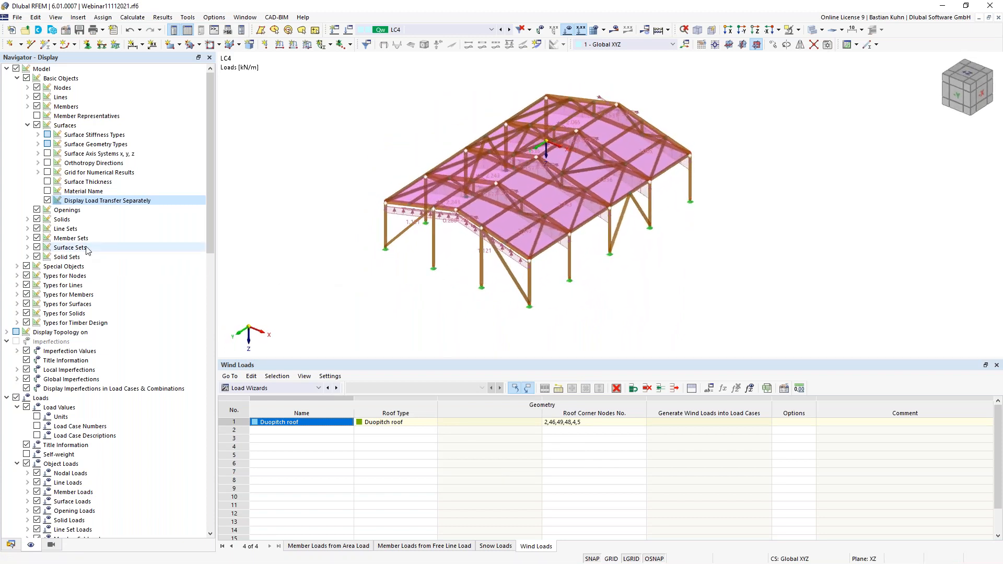
# Step: Turn off the separate display of load transfer for surfaces and save the model
pyautogui.click(47, 200)
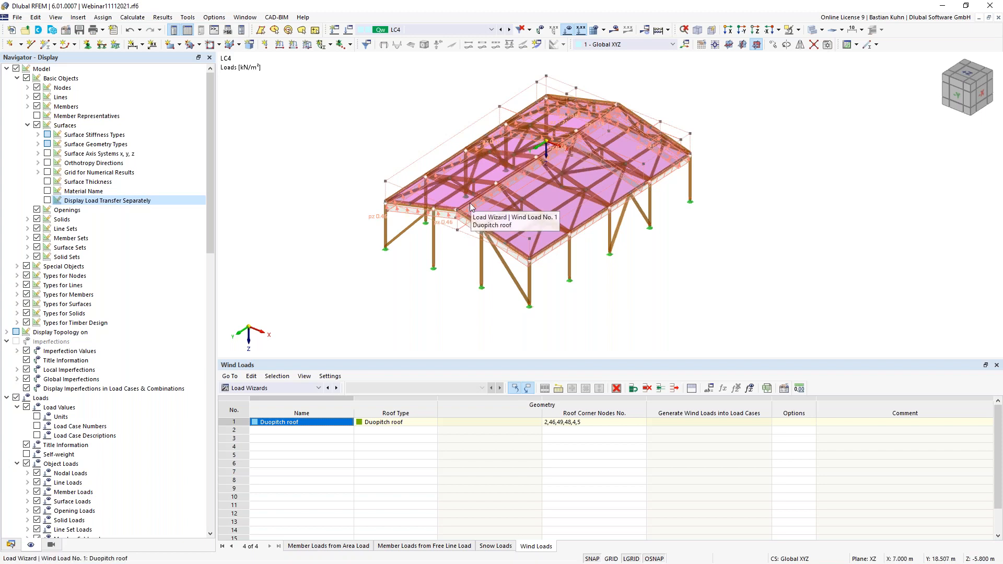
pyautogui.click(78, 31)
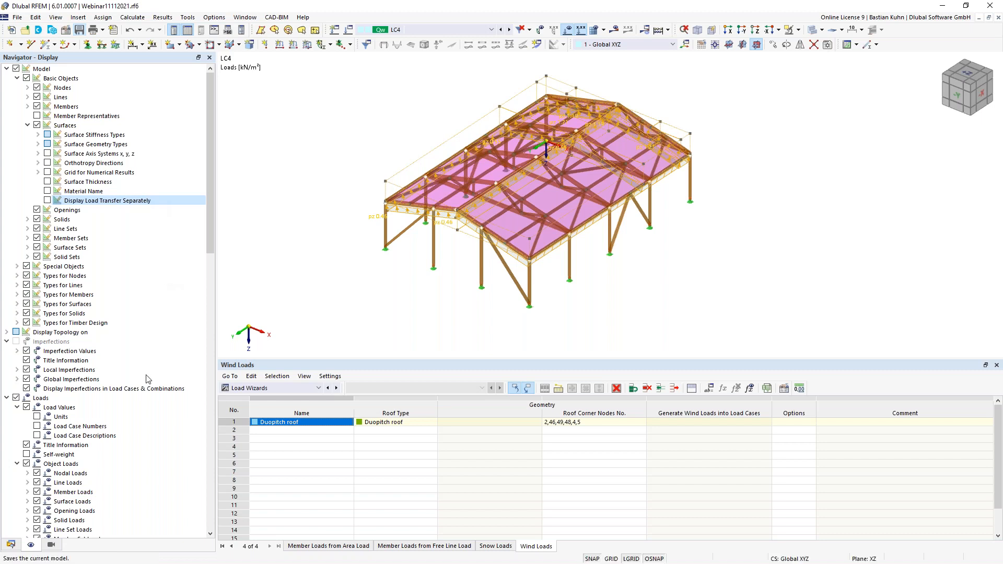
# Step: Add a new design situation of type ULS (STR/GEO) - Accidental - psi-1,1 to the load cases and combinations
pyautogui.click(11, 545)
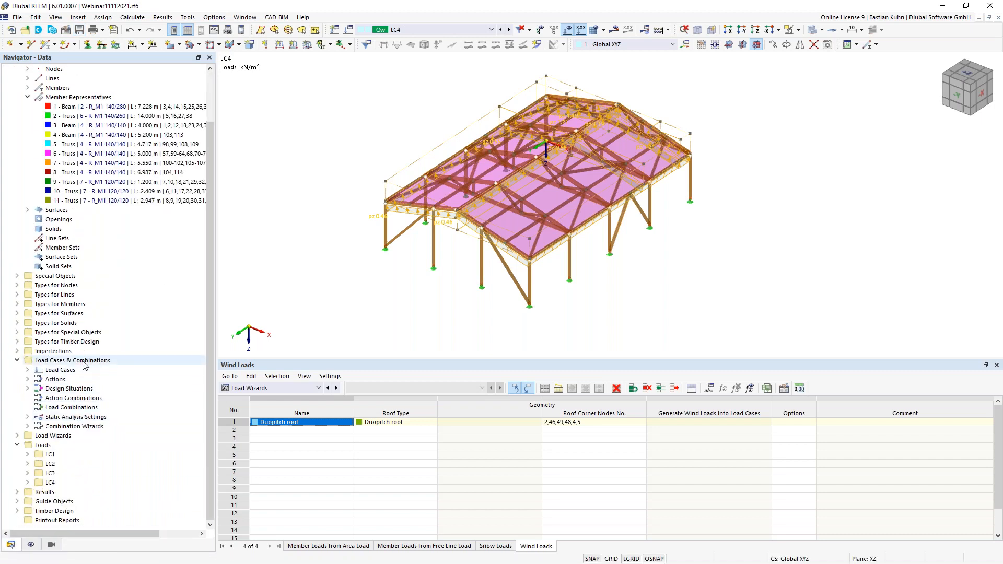
pyautogui.rightClick(85, 365)
pyautogui.click(119, 370)
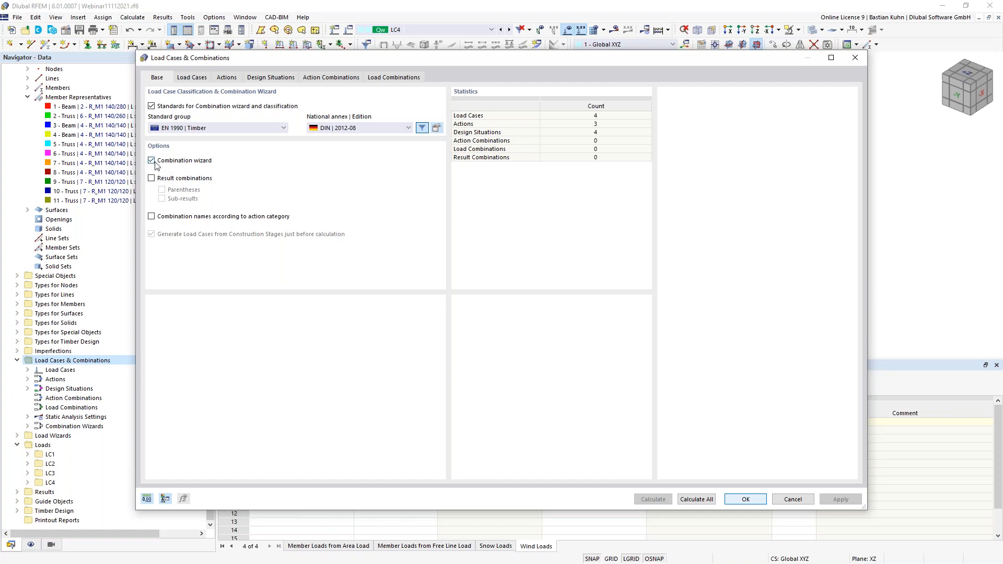
pyautogui.click(193, 79)
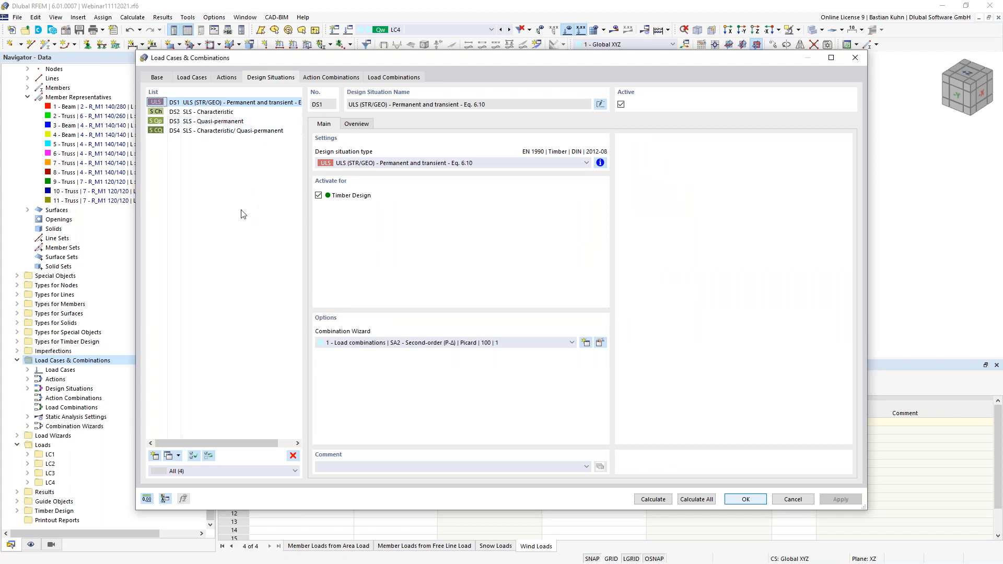
pyautogui.click(155, 457)
pyautogui.click(460, 166)
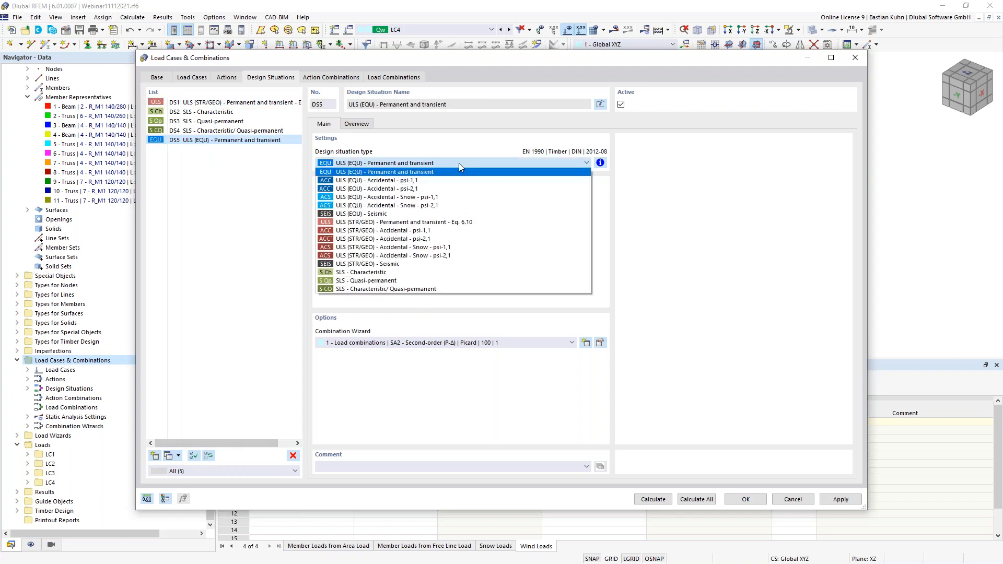
pyautogui.click(467, 231)
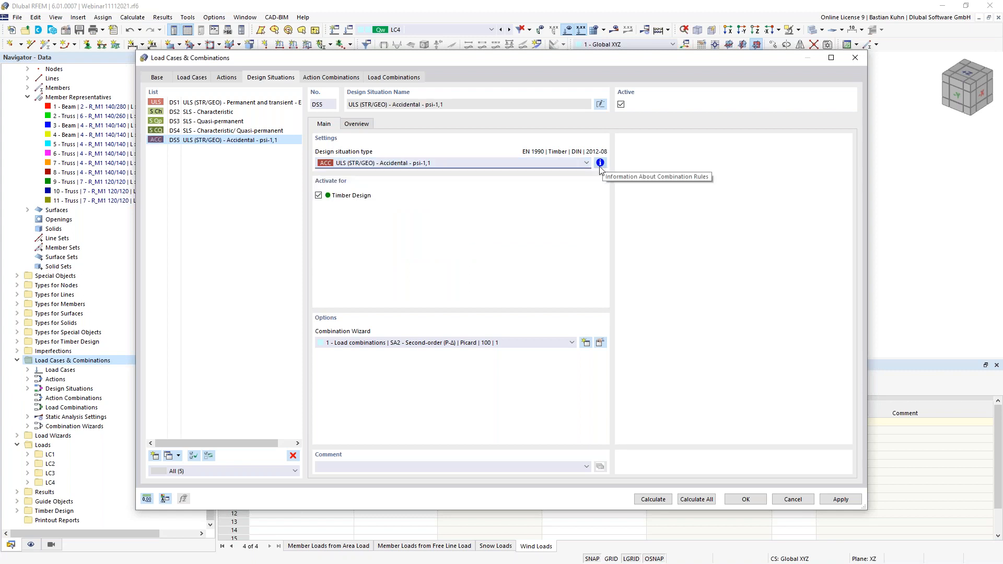
# Step: Examine the combination rules for the SLS - Quasi-permanent design situation DS3
pyautogui.click(209, 122)
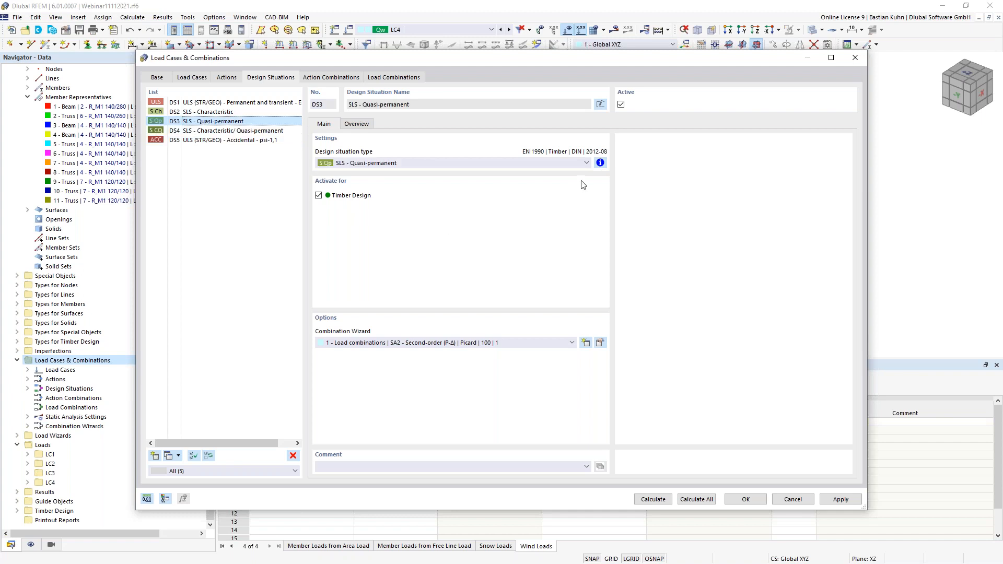
pyautogui.click(600, 163)
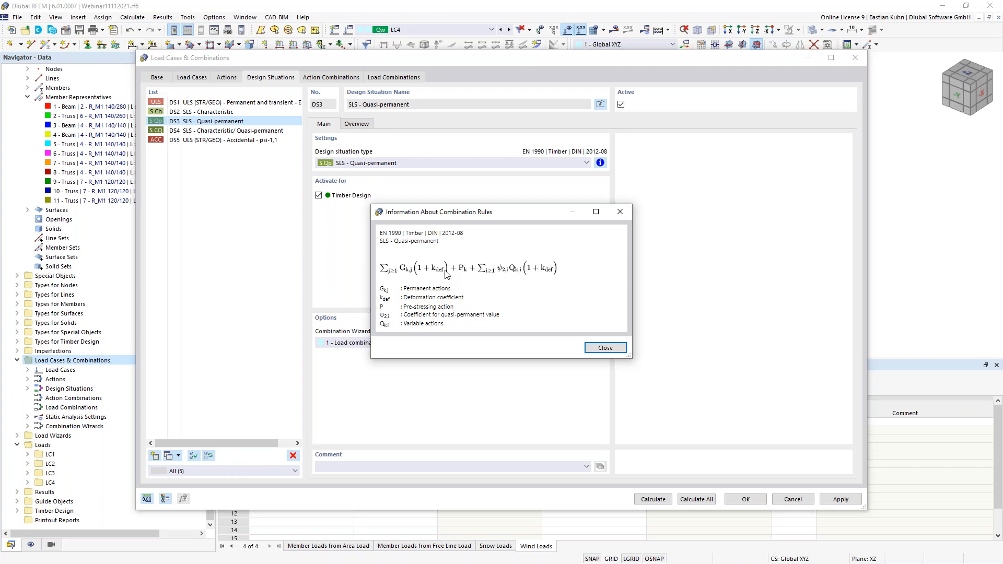
pyautogui.click(606, 347)
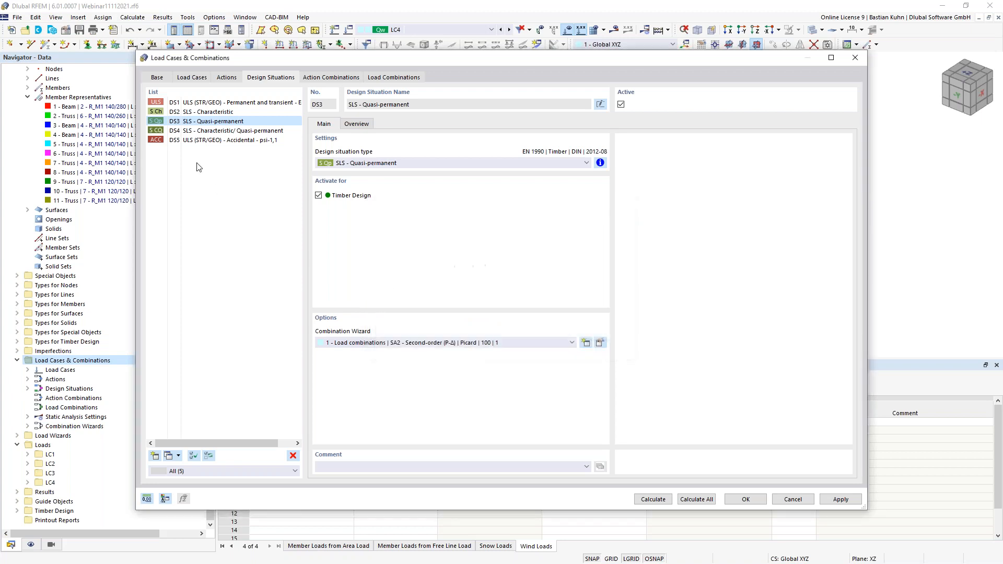
# Step: Assign combination wizard 2 - Load combinations | SA1 - Geometrically linear to design situations DS1 to DS5 and confirm the settings
pyautogui.click(203, 103)
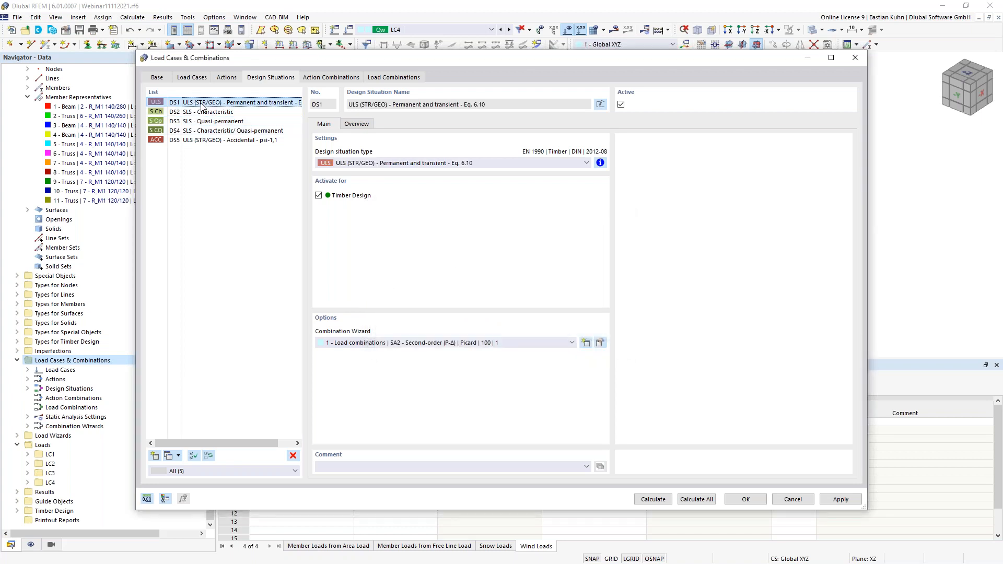
pyautogui.keyDown('shift'); pyautogui.click(208, 141); pyautogui.keyUp('shift')
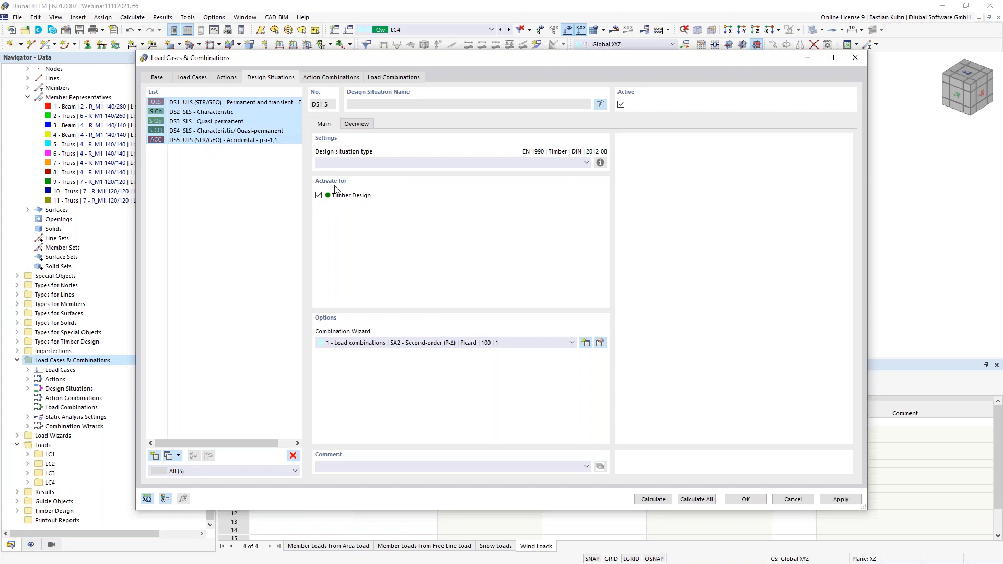
pyautogui.click(473, 344)
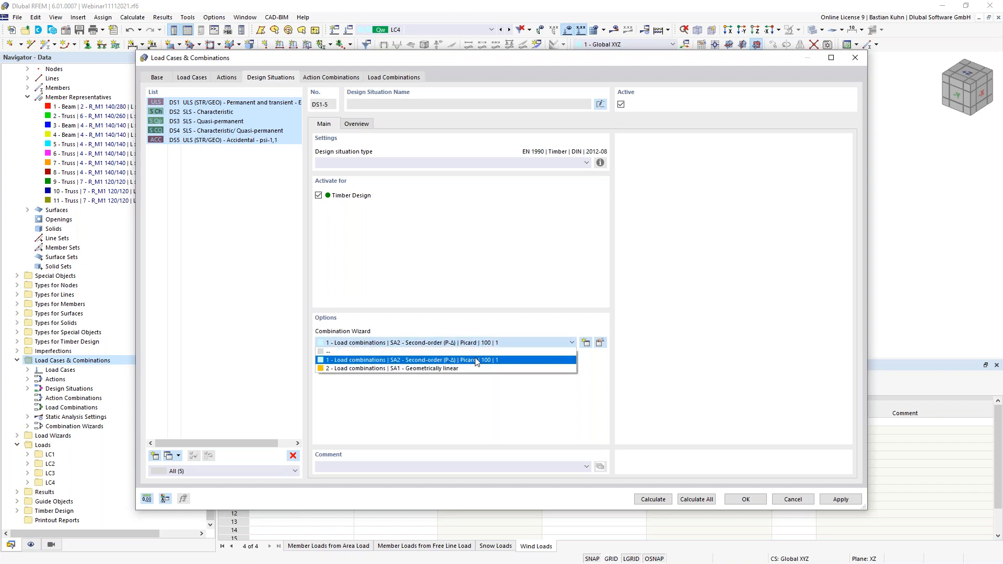
pyautogui.click(474, 369)
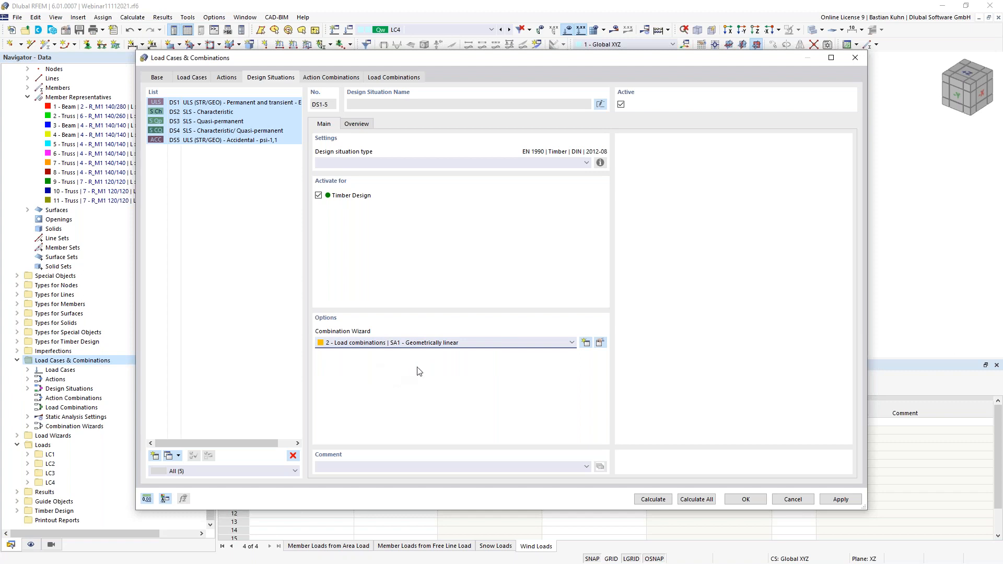
pyautogui.click(742, 500)
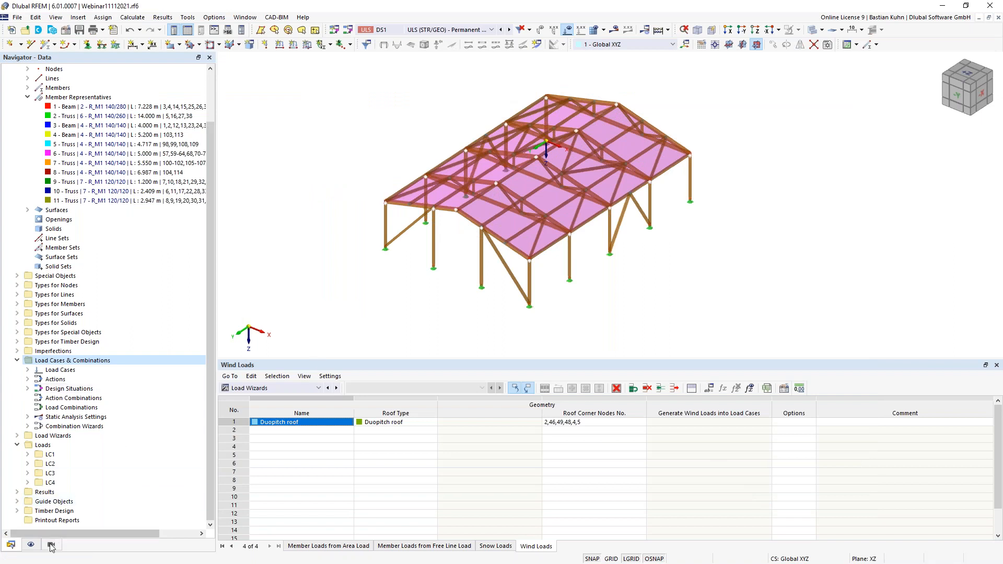
# Step: Turn on the display of member representatives in the model and return to the data navigator
pyautogui.click(31, 546)
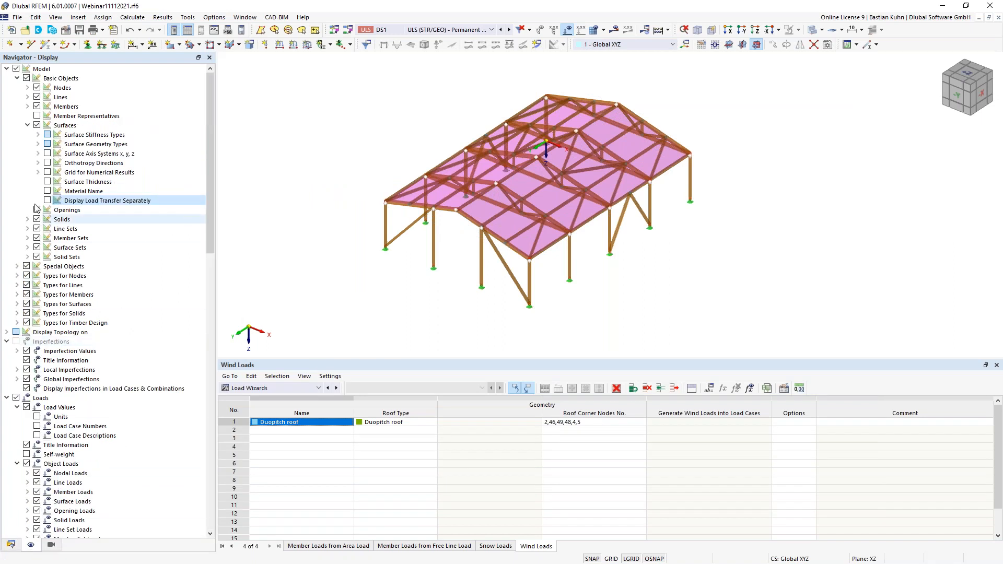
pyautogui.click(36, 116)
pyautogui.moveTo(359, 261)
pyautogui.mouseDown(button='middle')
pyautogui.moveTo(348, 271)
pyautogui.moveTo(356, 250)
pyautogui.mouseUp(button='middle')
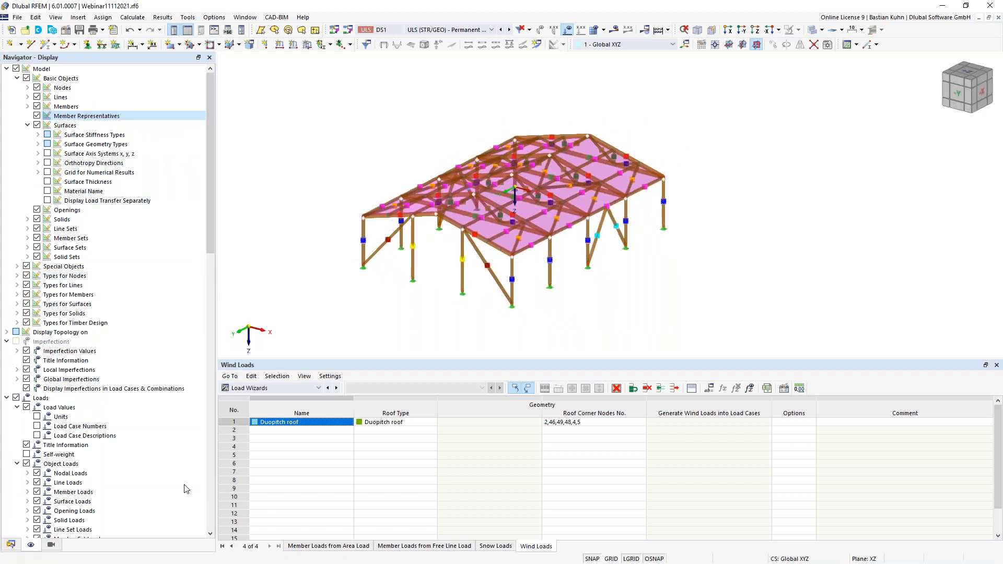
pyautogui.click(12, 547)
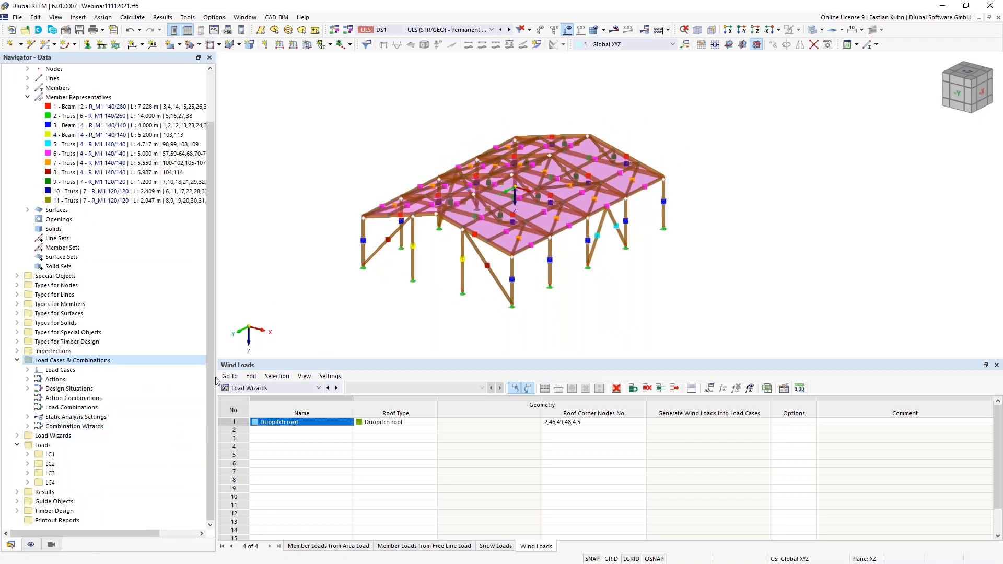
# Step: Create a new effective lengths entry for the 140/280 beam member representative and review its determination type and nodal supports
pyautogui.rightClick(132, 109)
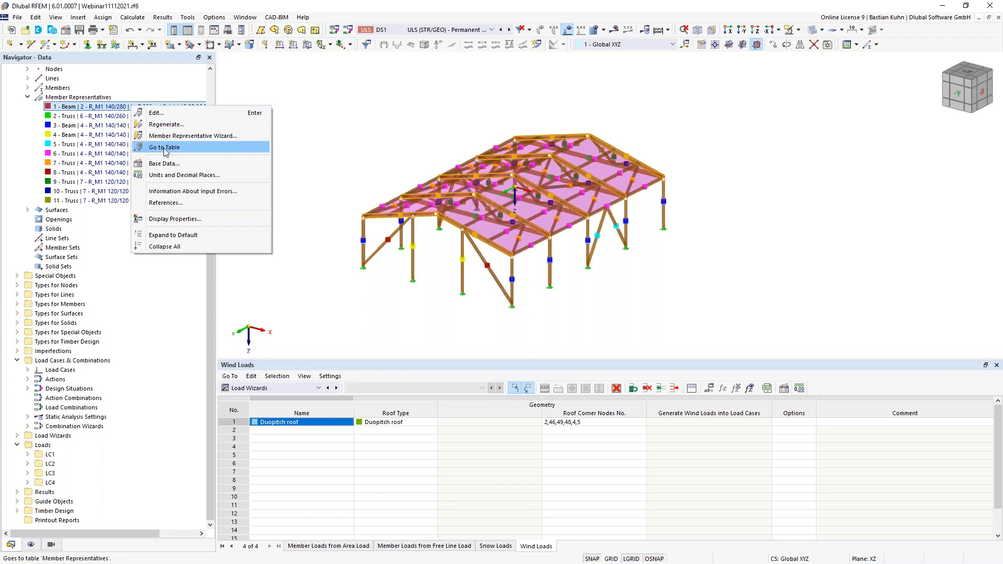
pyautogui.click(161, 114)
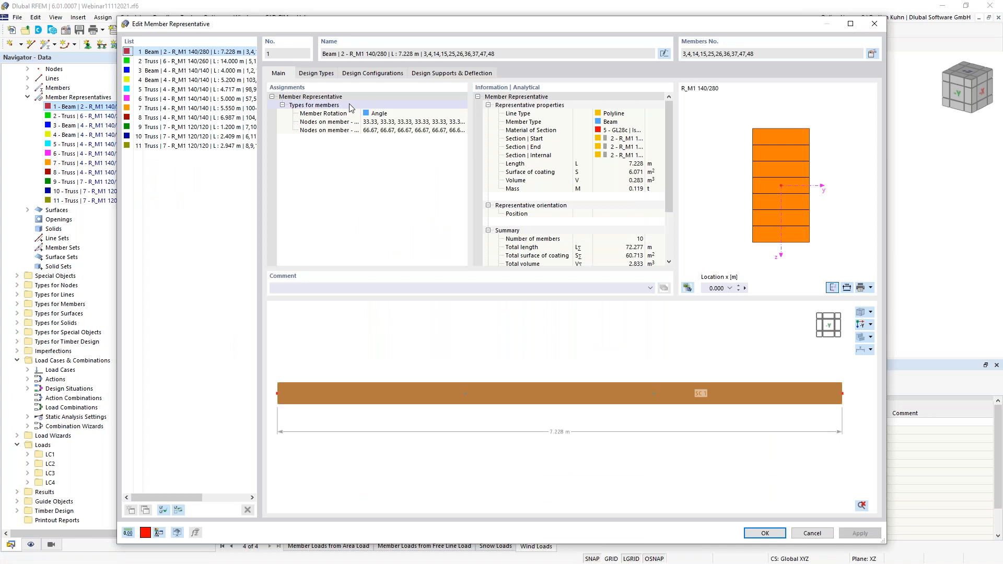
pyautogui.click(317, 73)
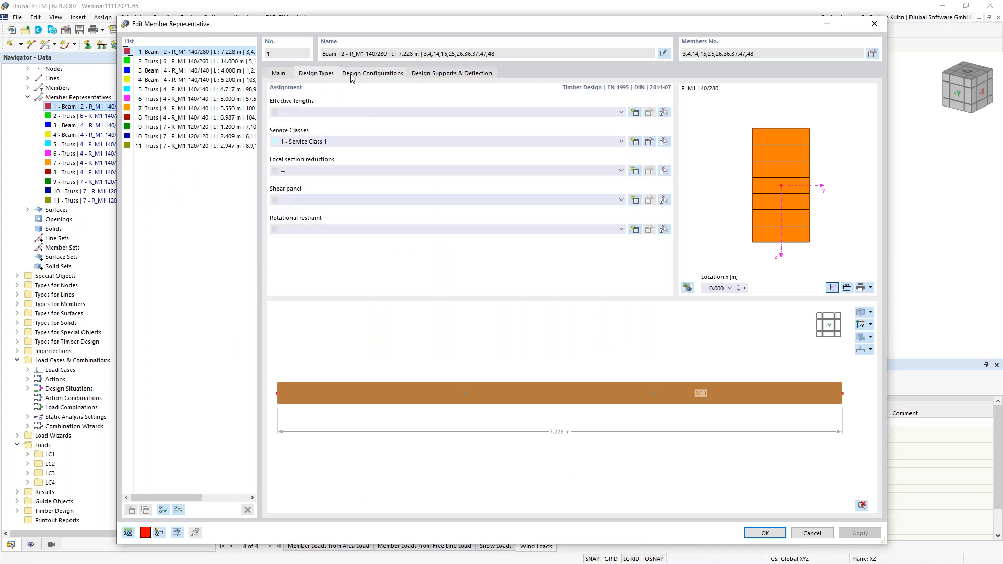
pyautogui.click(635, 113)
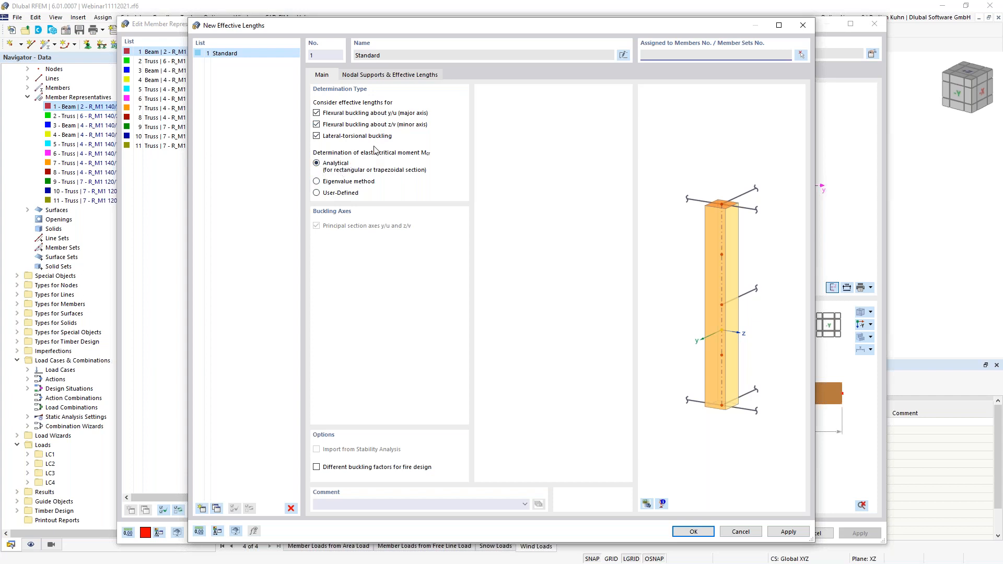
pyautogui.click(381, 77)
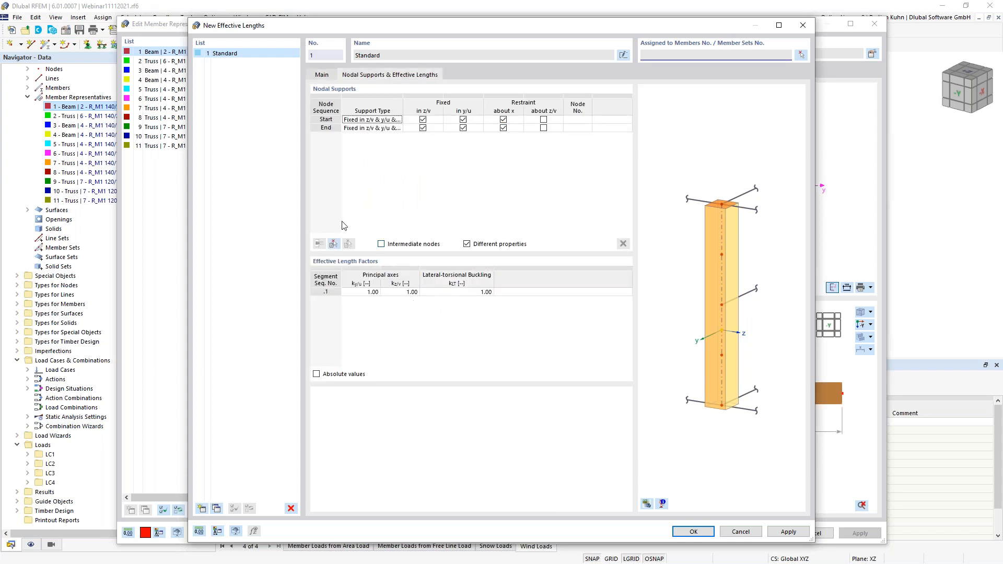
pyautogui.click(322, 75)
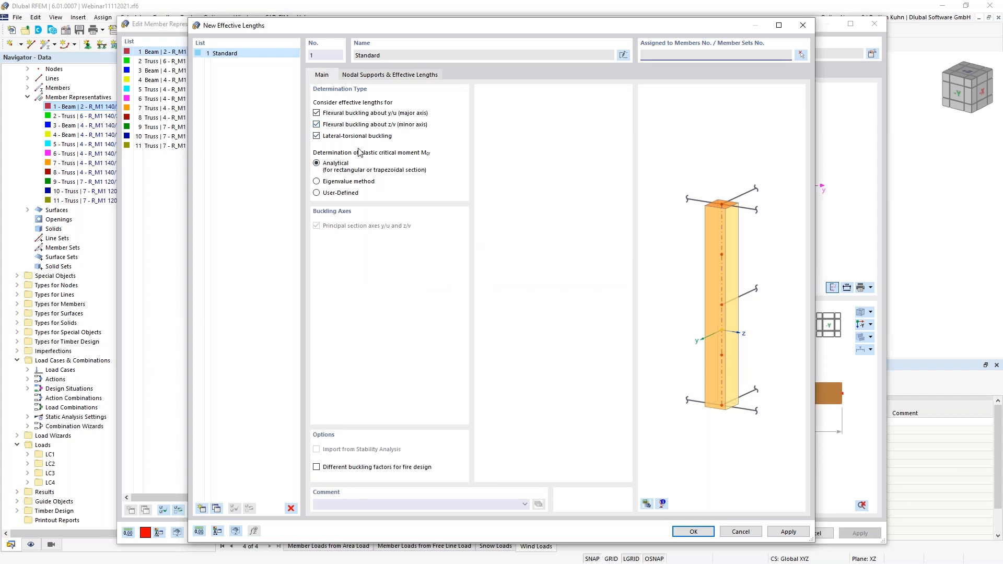
pyautogui.click(376, 76)
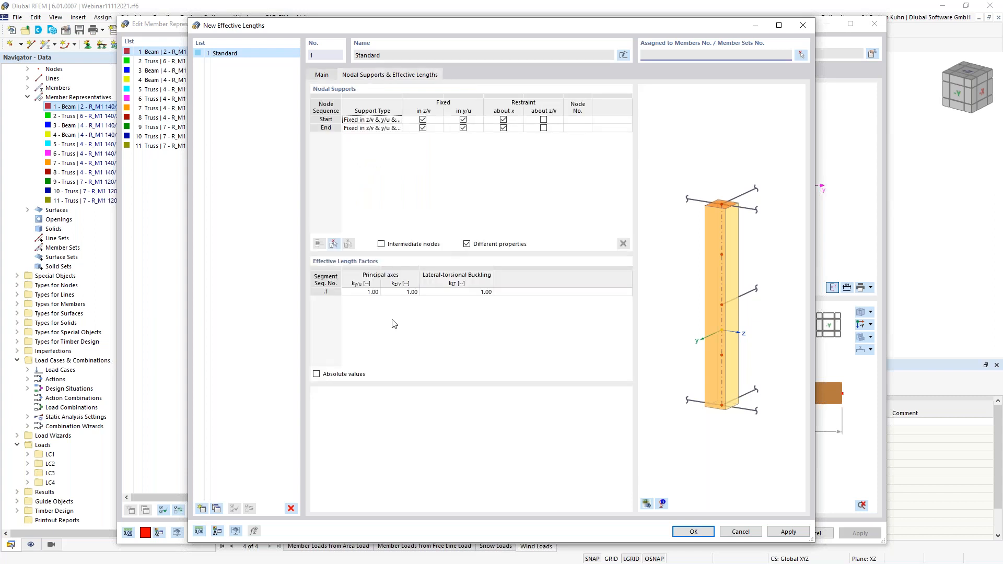
# Step: Switch to absolute effective lengths, setting 7 m about y/u and 2.58 m about z/v, and enter the lateral-torsional buckling length
pyautogui.click(316, 374)
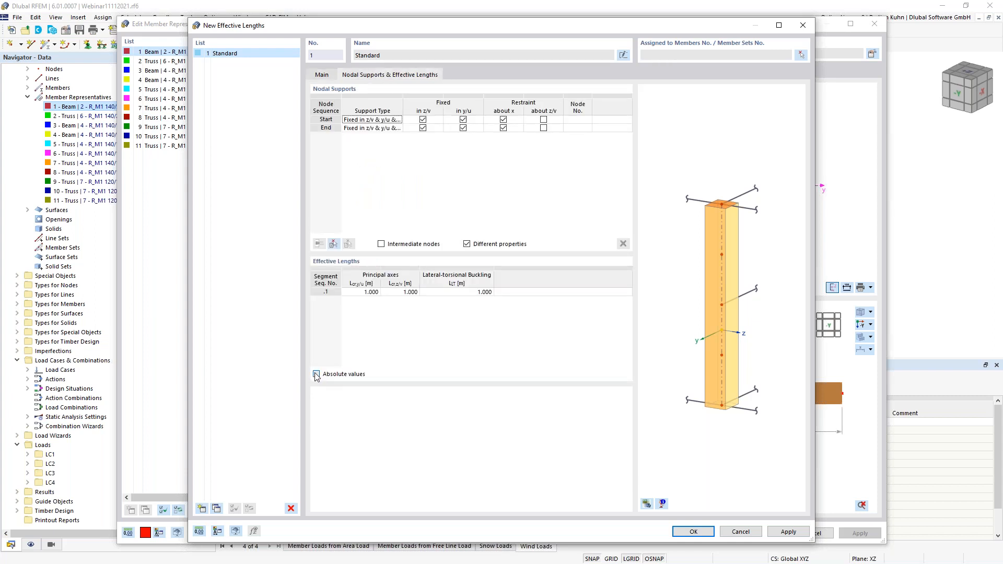
pyautogui.click(358, 293)
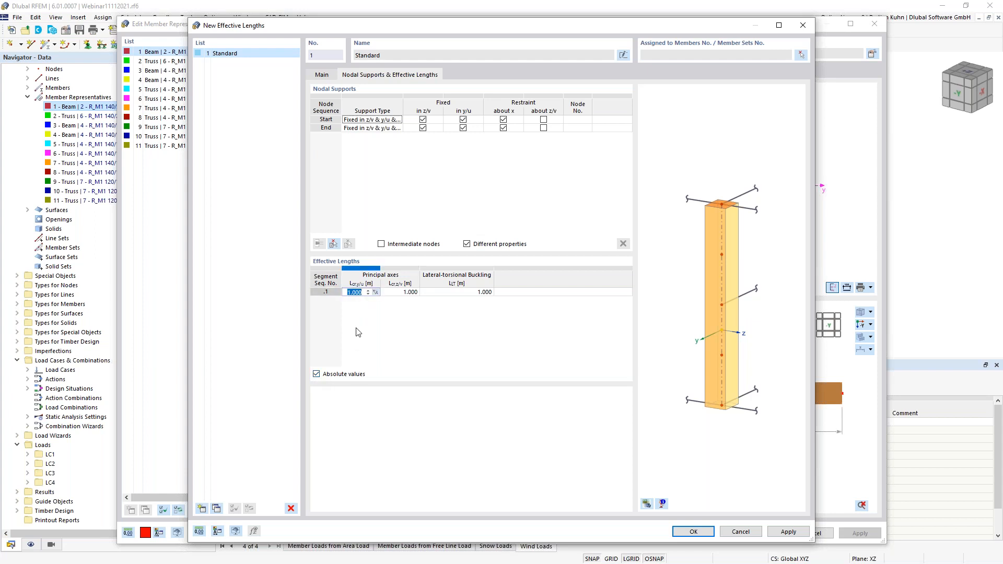
pyautogui.write('7')
pyautogui.press('Tab')
pyautogui.write('2.58')
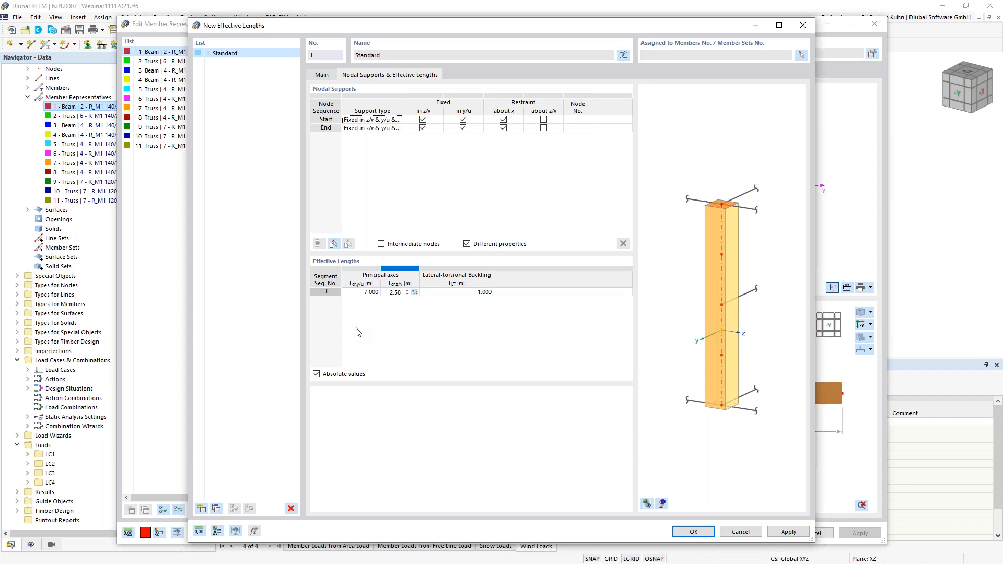
pyautogui.press('Tab')
pyautogui.write('2')
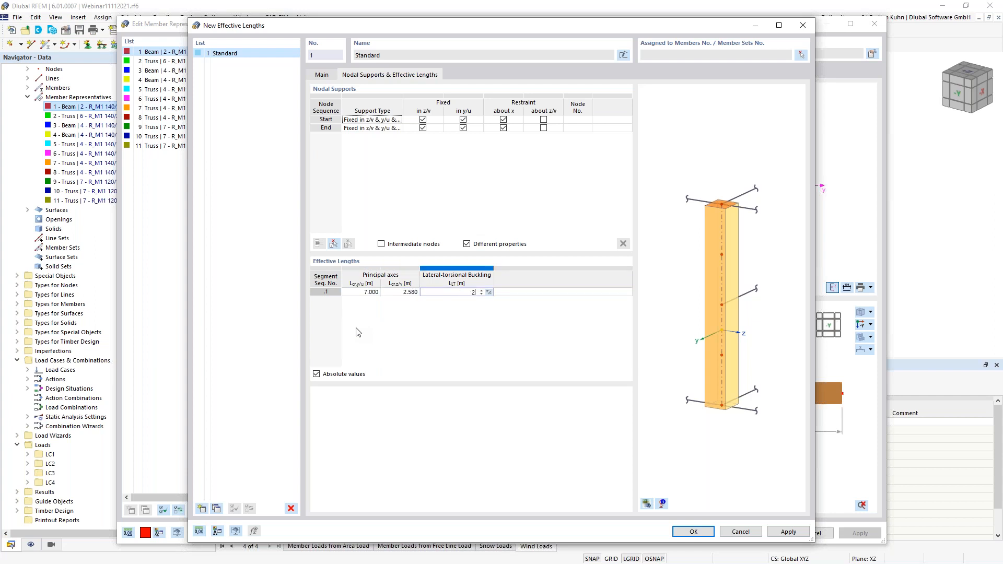
# Step: Set the lateral-torsional buckling effective length to 2.58 m and accept the new effective lengths for member representative 1
pyautogui.write('.58')
pyautogui.click(694, 531)
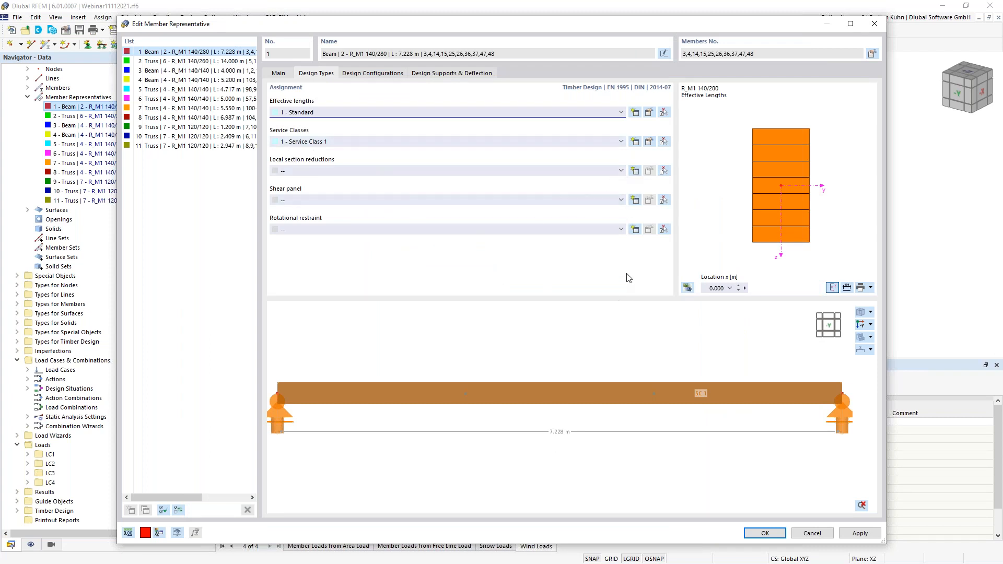
pyautogui.click(635, 171)
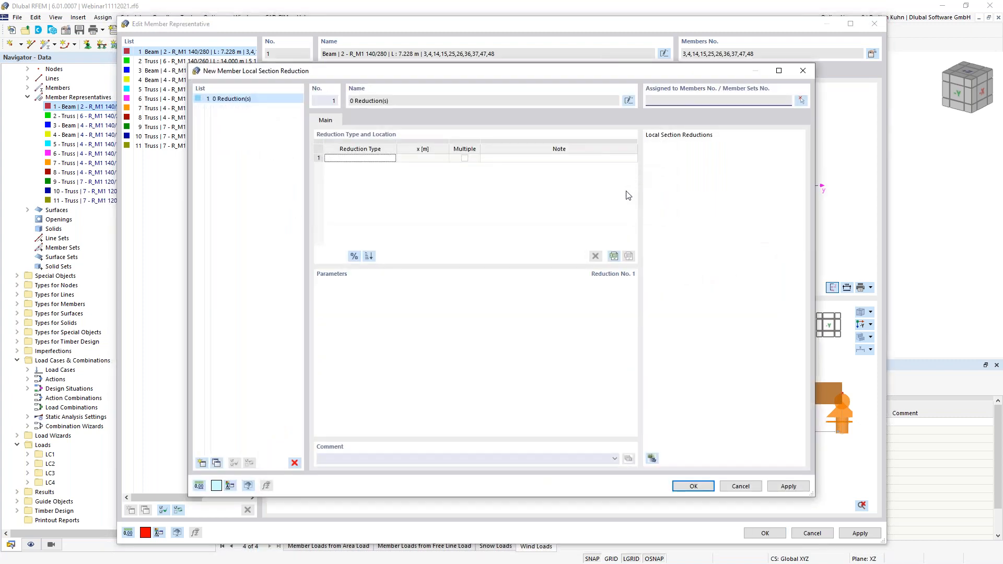
pyautogui.click(381, 158)
pyautogui.click(381, 158)
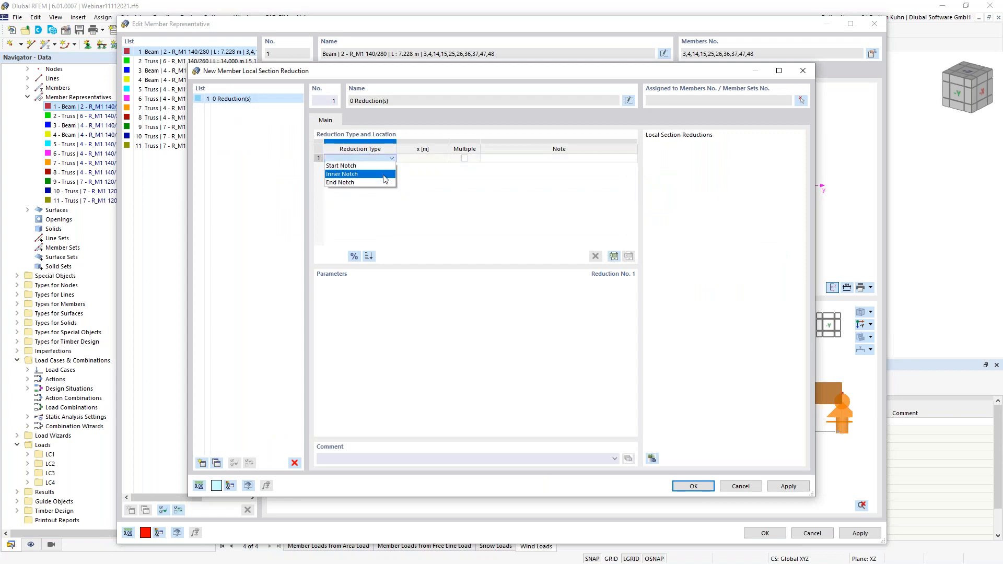
pyautogui.click(381, 175)
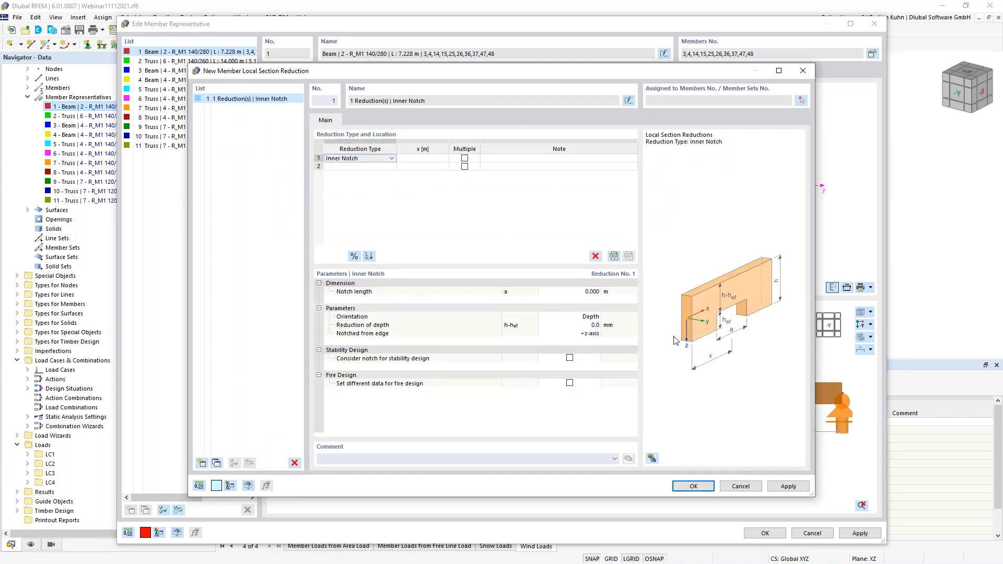
pyautogui.click(725, 483)
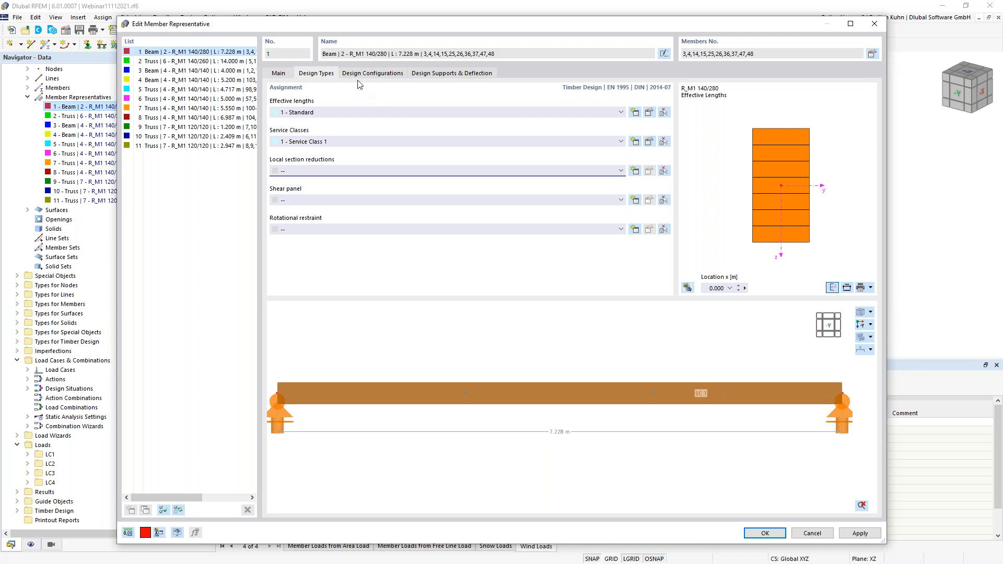
# Step: Examine the main, stability and standard parameters of the default ultimate configuration for timber design
pyautogui.click(372, 73)
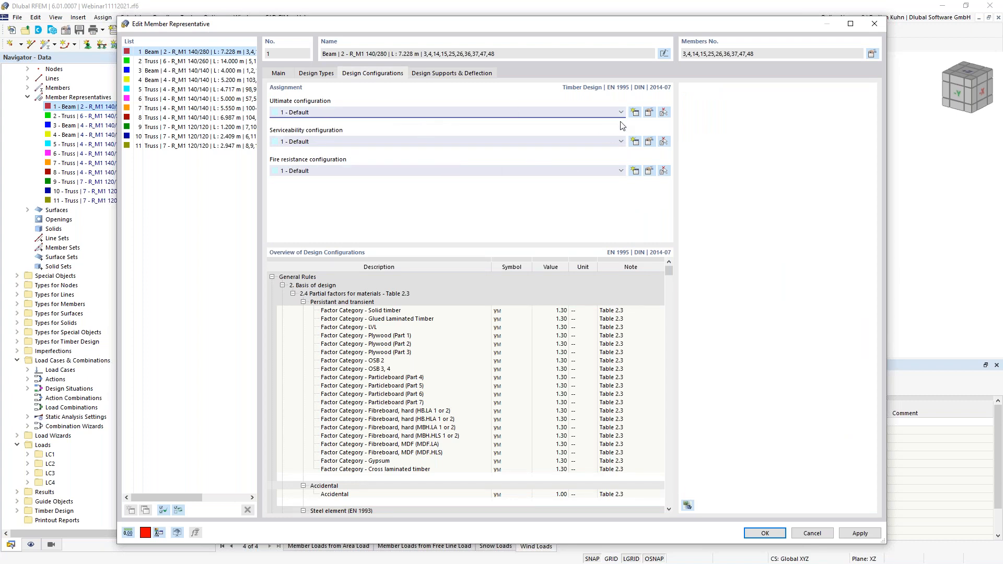
pyautogui.click(649, 113)
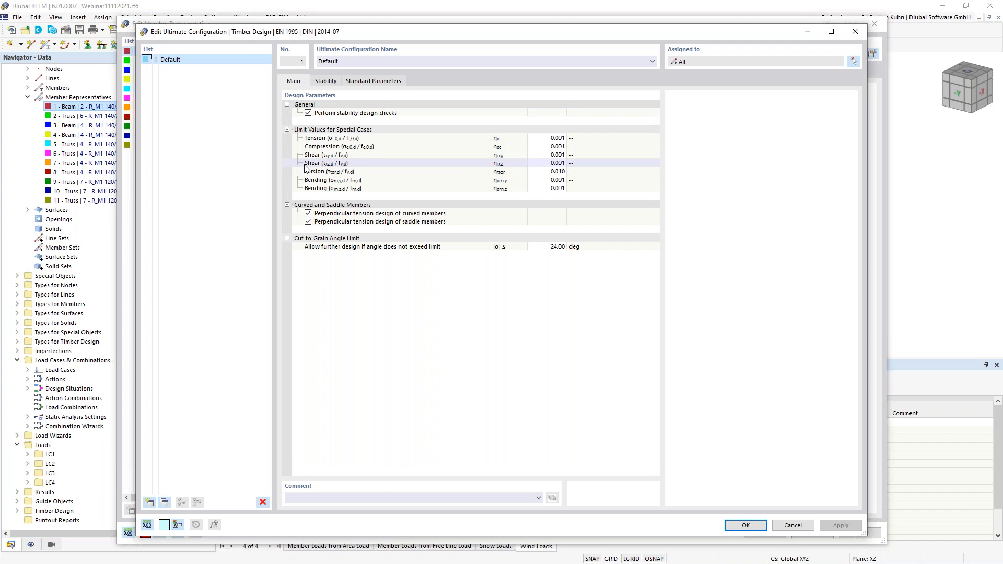
pyautogui.click(326, 82)
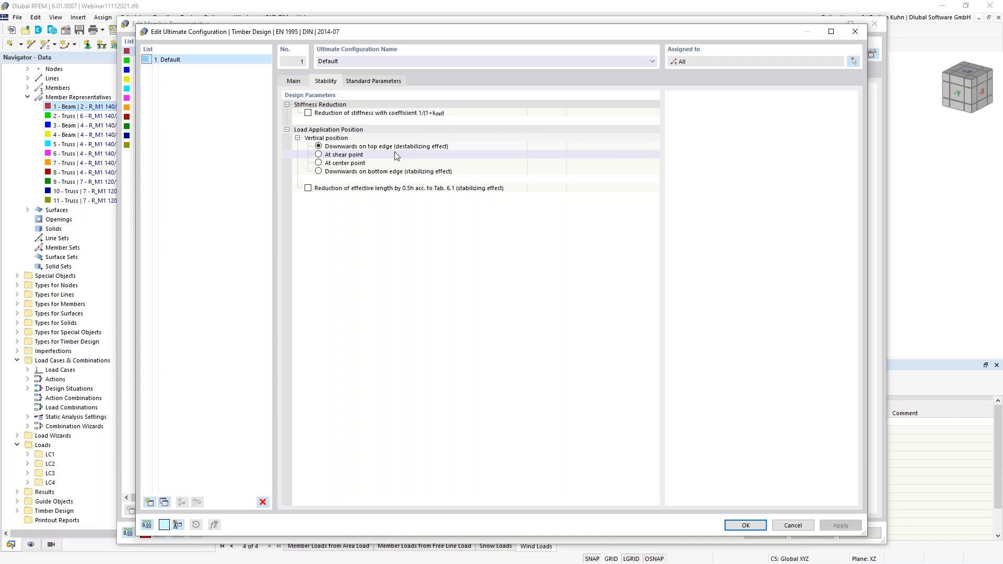
pyautogui.click(372, 82)
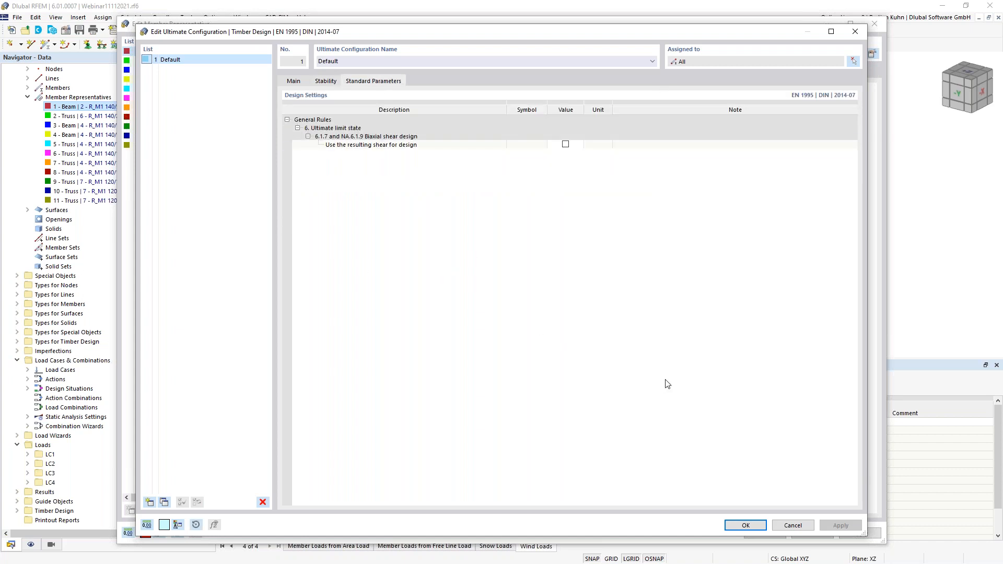
pyautogui.click(746, 526)
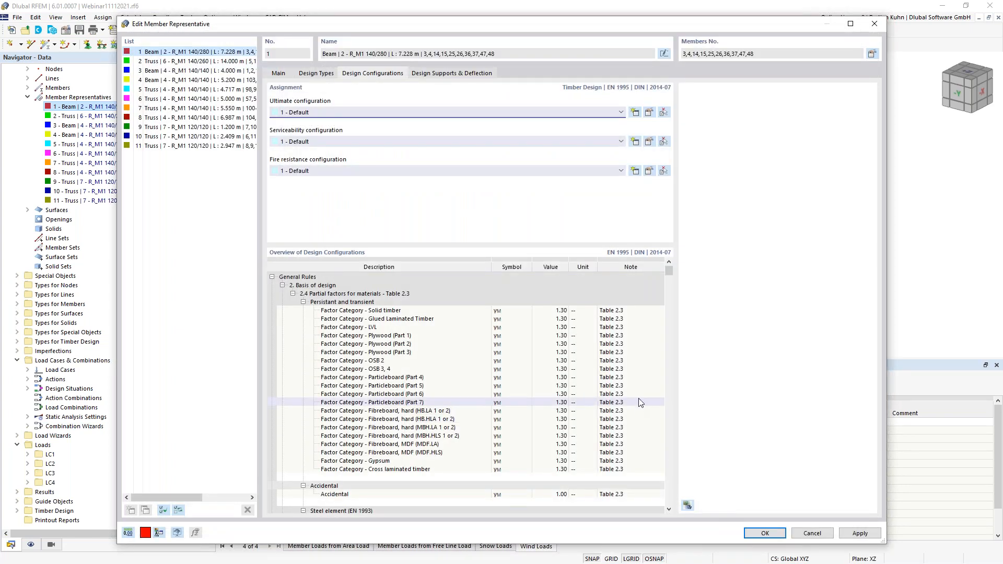
# Step: Remove the serviceability and fire resistance configurations from member representative 1, the 140/280 beam
pyautogui.moveTo(492, 24); pyautogui.dragTo(476, 320)
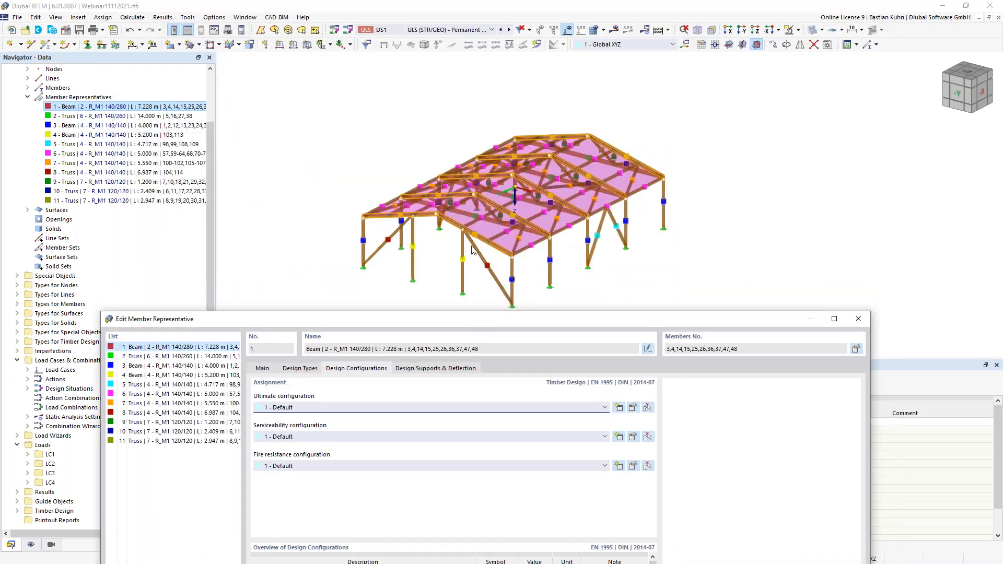
pyautogui.moveTo(515, 328); pyautogui.dragTo(542, 68)
pyautogui.click(575, 177)
pyautogui.click(560, 184)
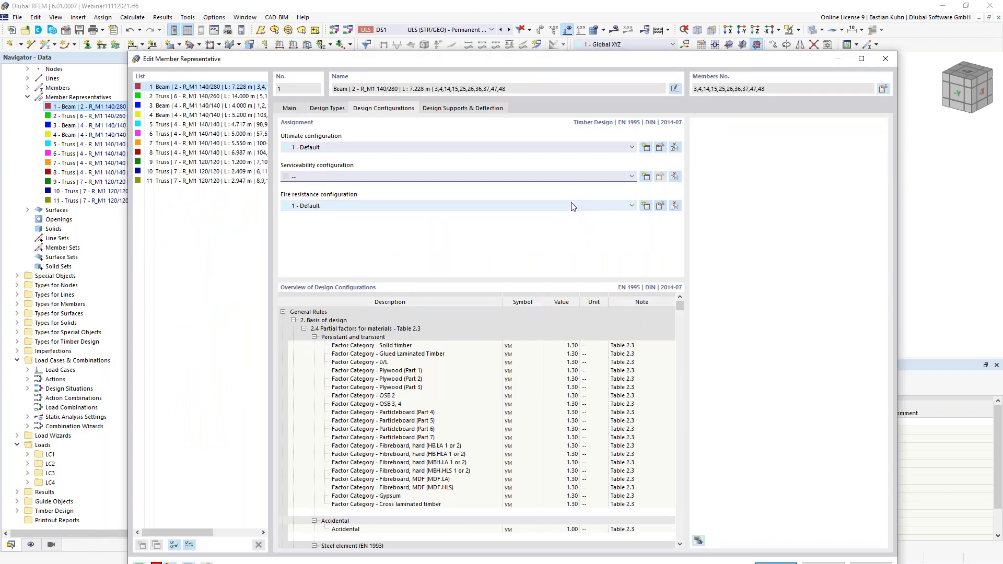
pyautogui.click(572, 206)
pyautogui.click(565, 216)
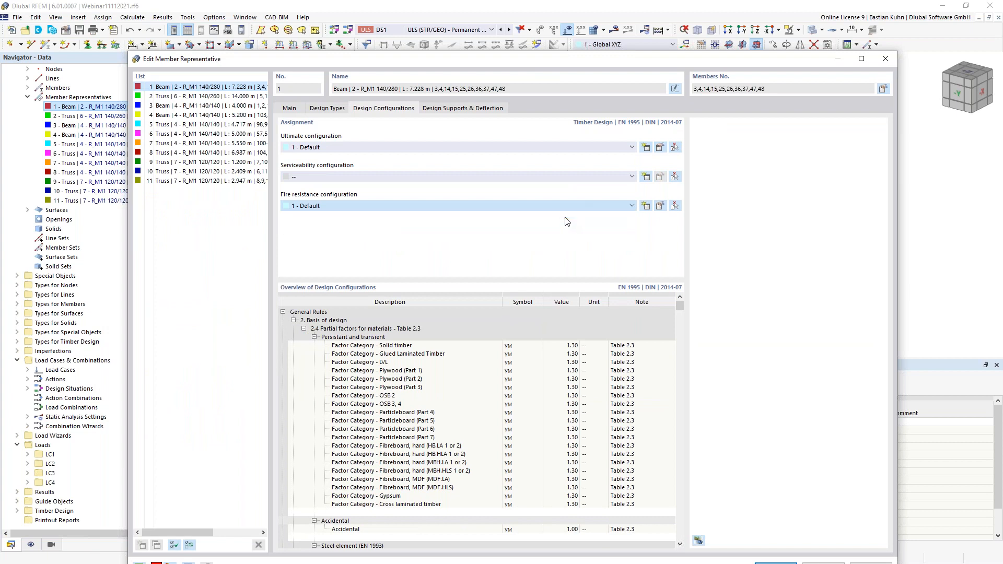
# Step: For member representative 2, set the default fire resistance configuration to 30 min and exclude the top (-z) side from fire exposure
pyautogui.moveTo(562, 61); pyautogui.dragTo(605, 269)
pyautogui.click(247, 305)
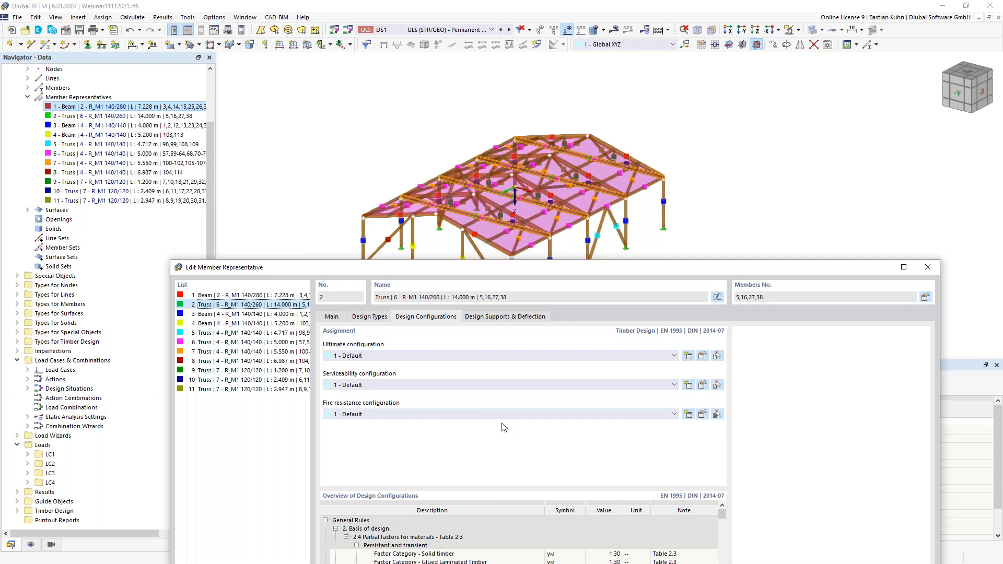
pyautogui.click(703, 415)
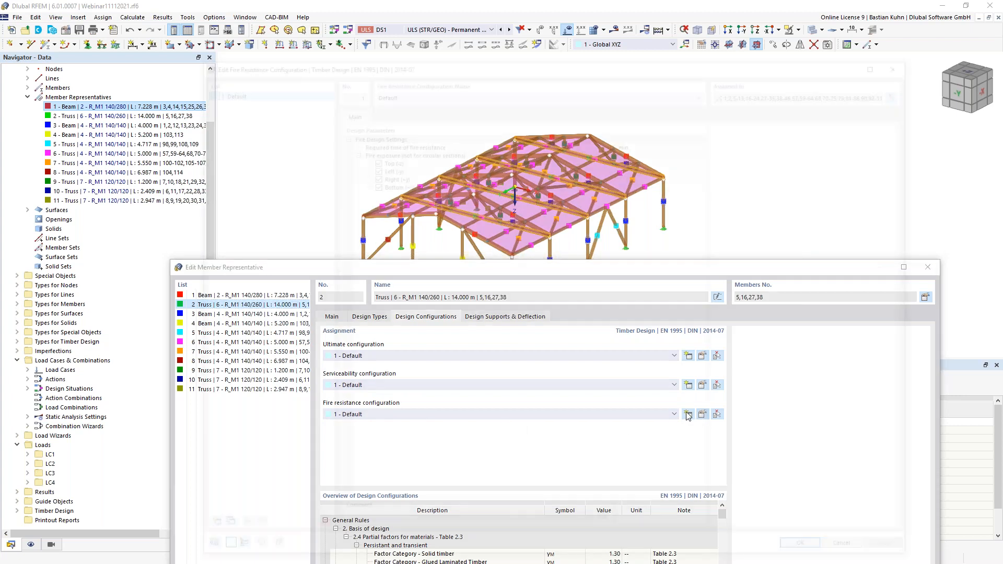
pyautogui.click(596, 141)
pyautogui.click(596, 141)
pyautogui.click(607, 141)
pyautogui.click(601, 145)
pyautogui.click(372, 158)
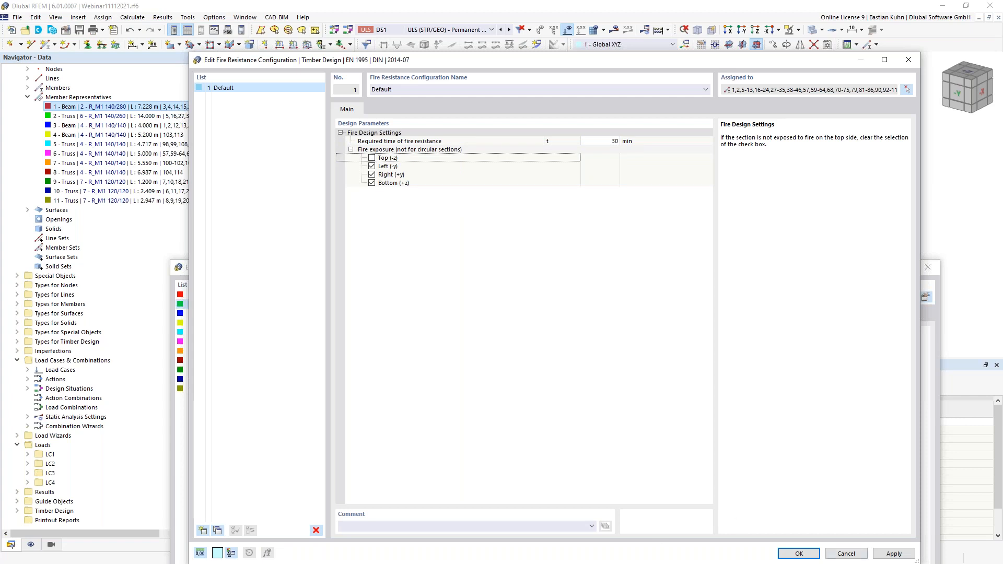
pyautogui.click(799, 554)
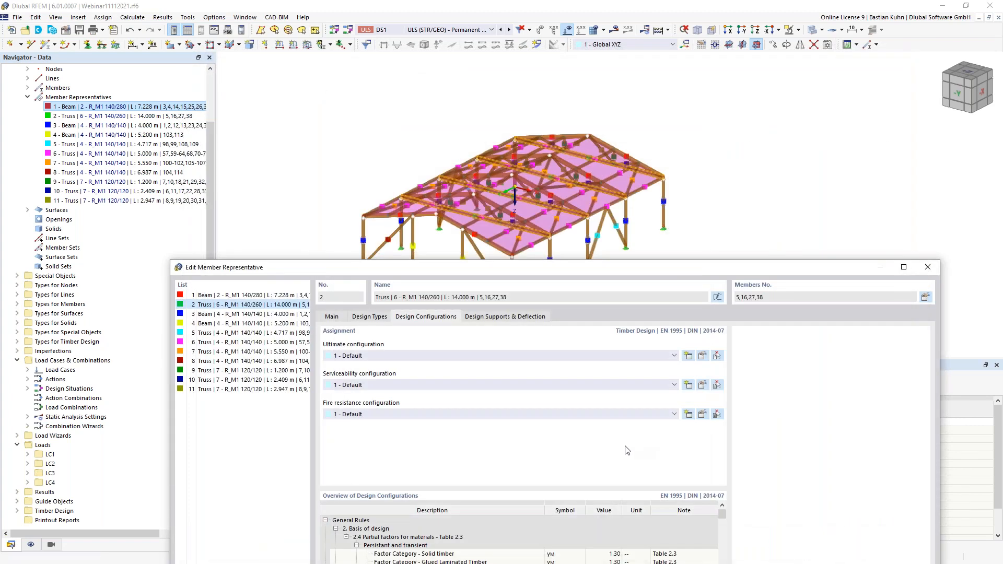
# Step: Examine the default serviceability limits and the design support and deflection analysis options of member representative 2
pyautogui.click(703, 386)
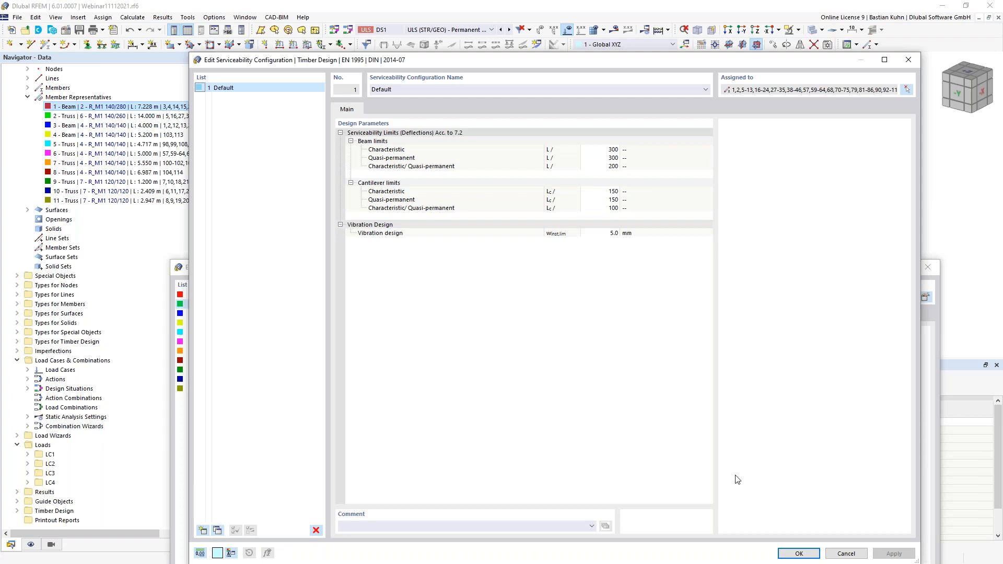
pyautogui.click(800, 555)
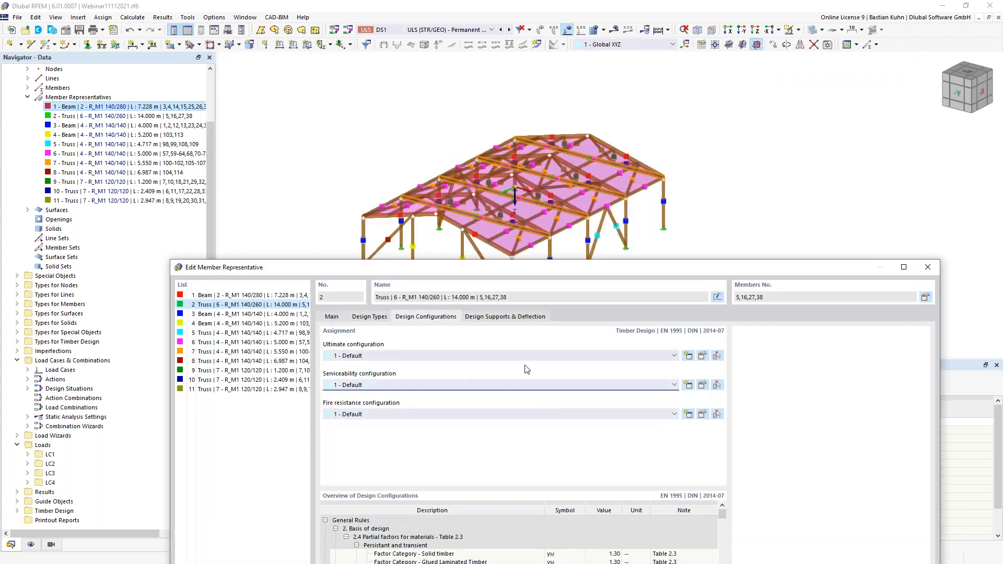
pyautogui.click(512, 319)
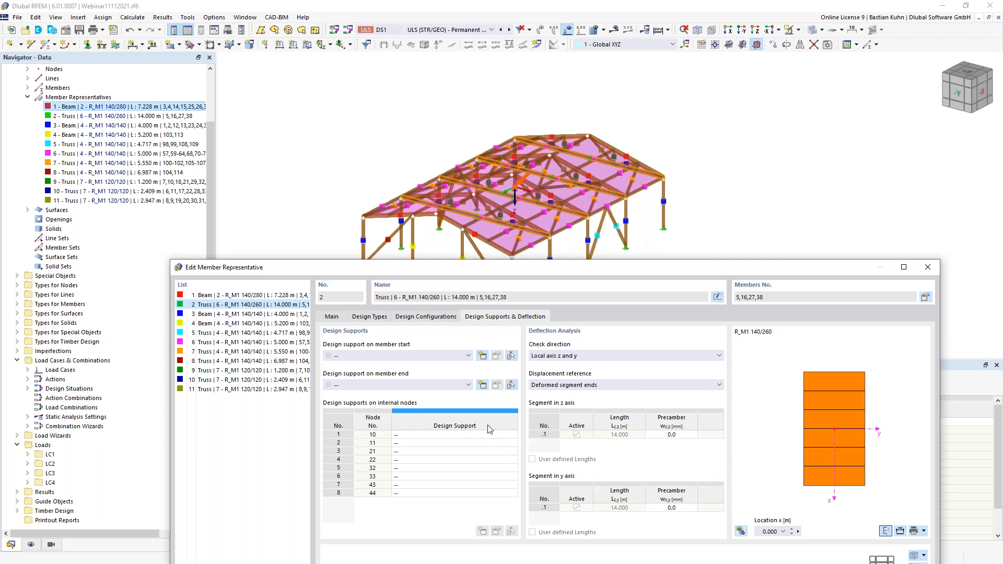
pyautogui.click(458, 357)
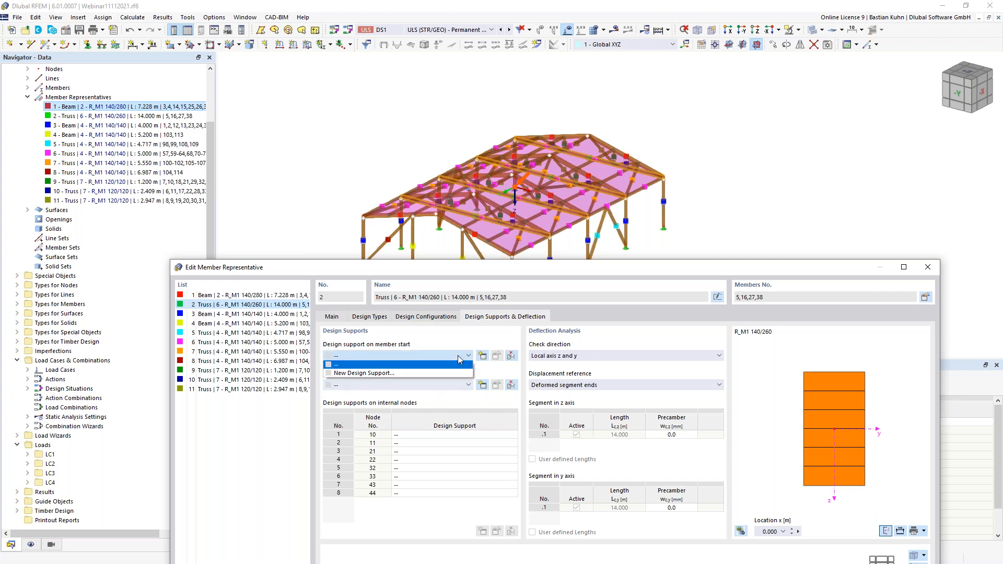
pyautogui.click(482, 356)
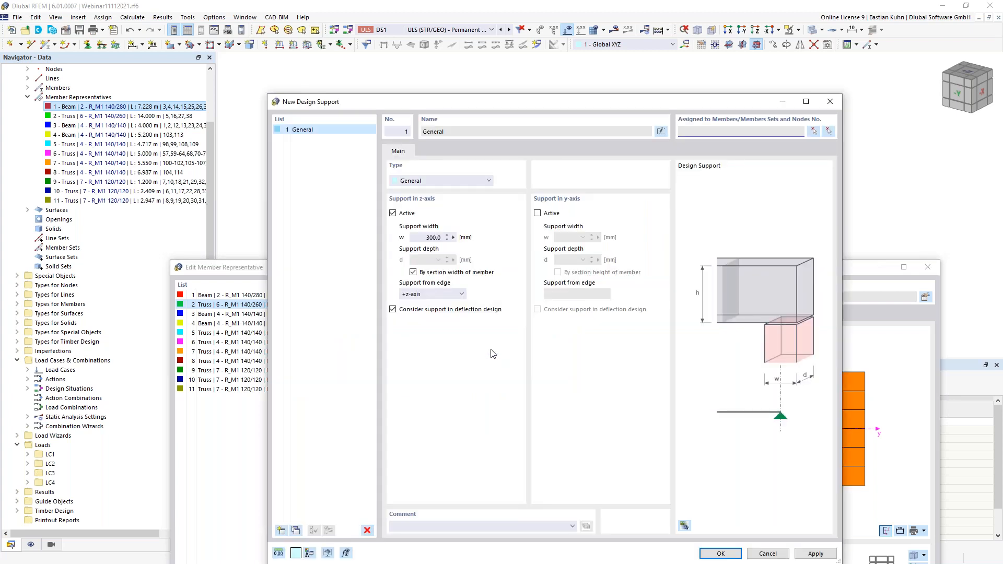
pyautogui.click(773, 555)
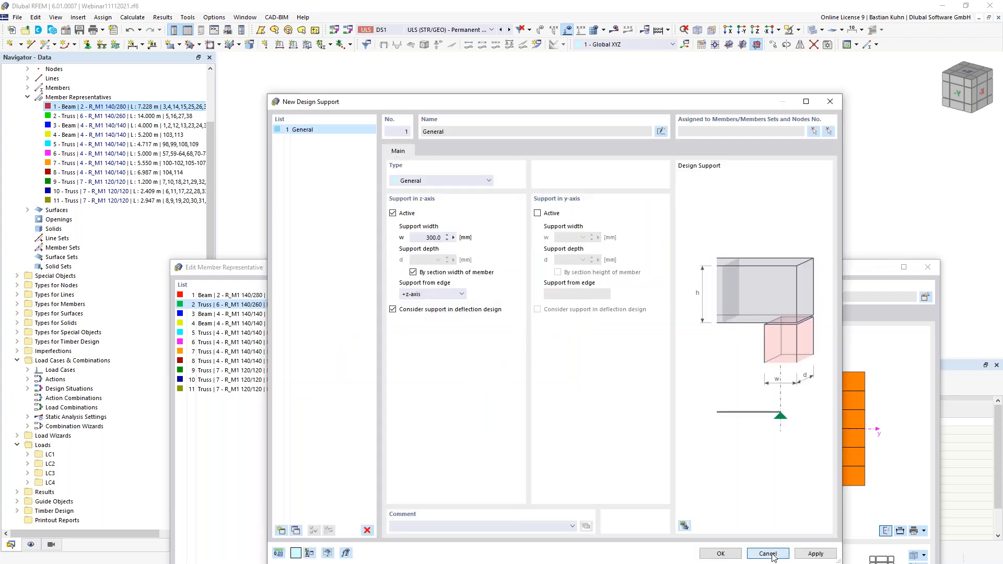
pyautogui.moveTo(598, 280); pyautogui.dragTo(540, 68)
pyautogui.click(566, 145)
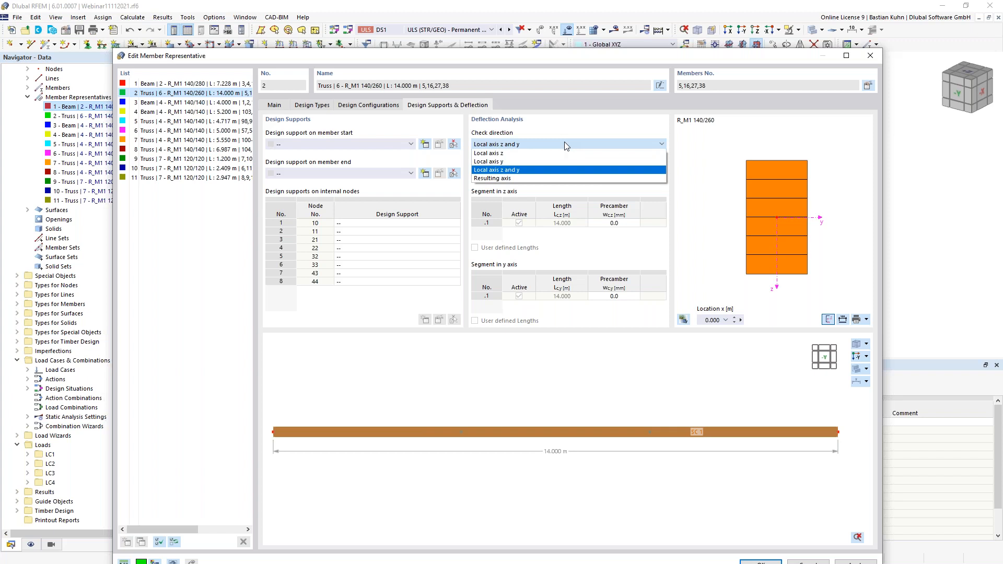
pyautogui.click(561, 141)
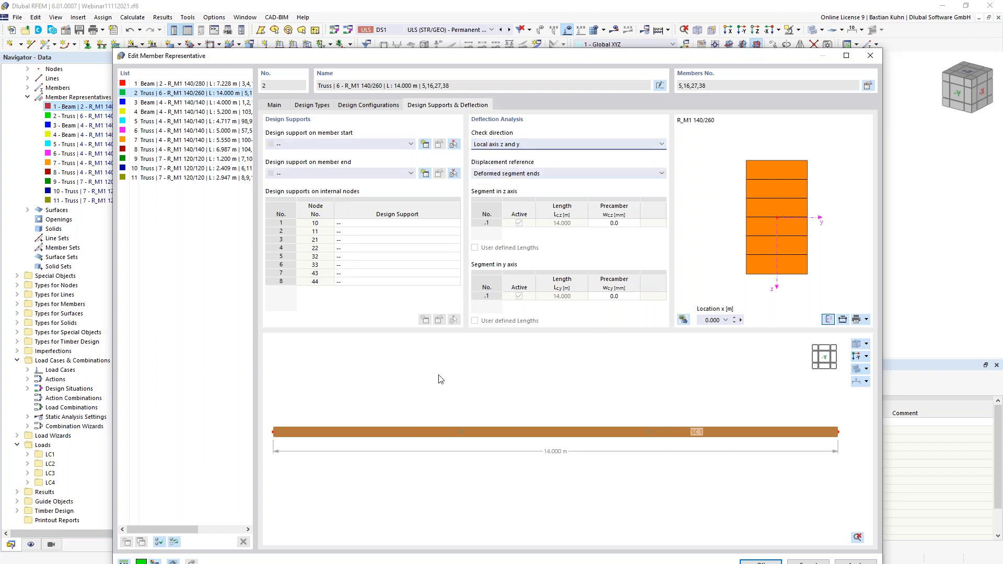
# Step: Create a new effective lengths definition for member representative 2 with lateral-torsional buckling excluded
pyautogui.click(359, 106)
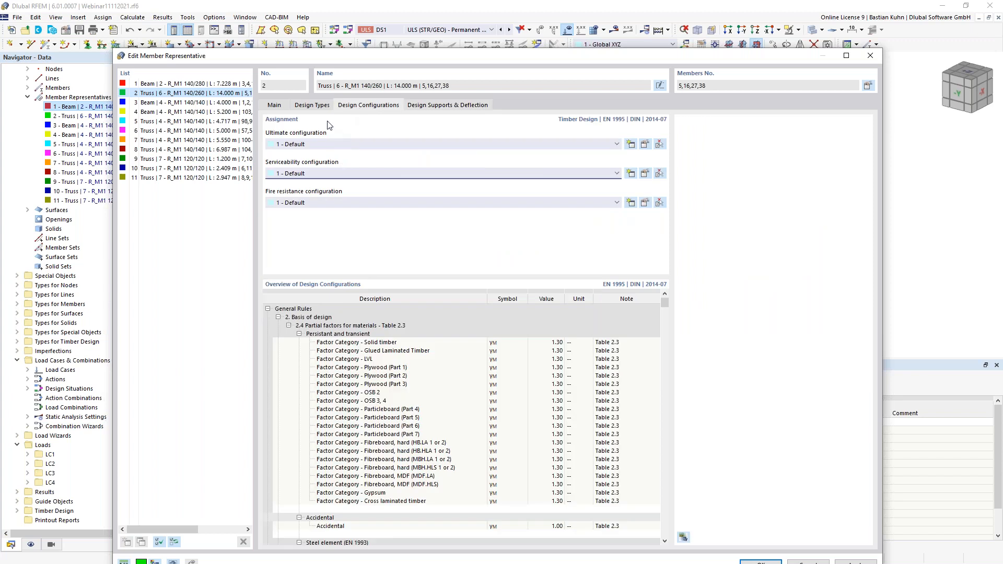
pyautogui.click(319, 106)
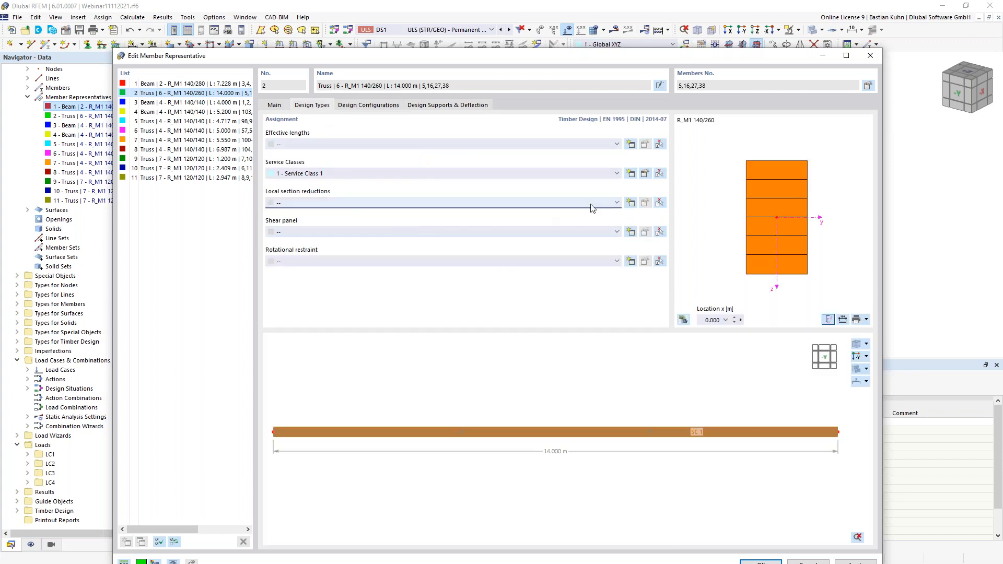
pyautogui.click(630, 145)
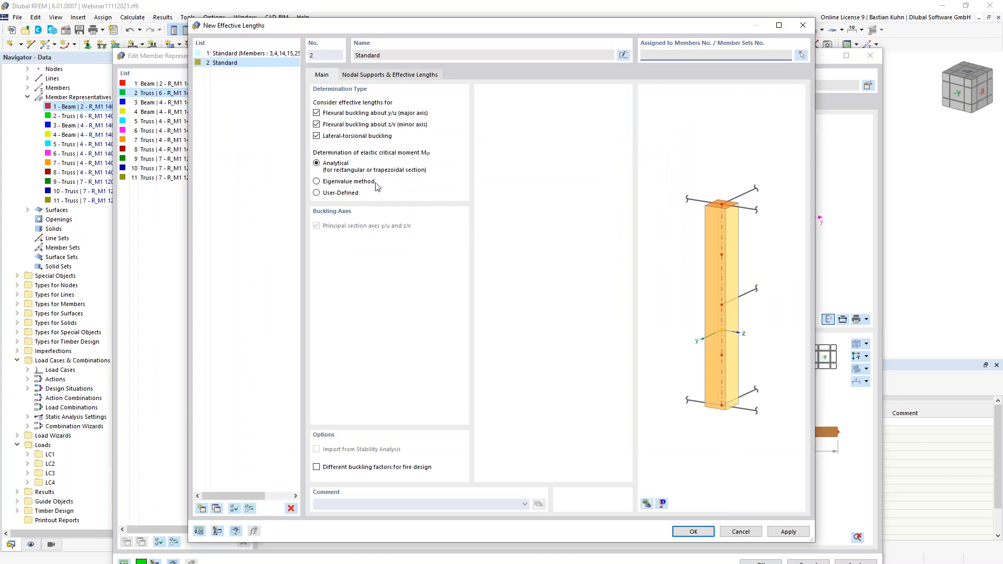
pyautogui.click(317, 137)
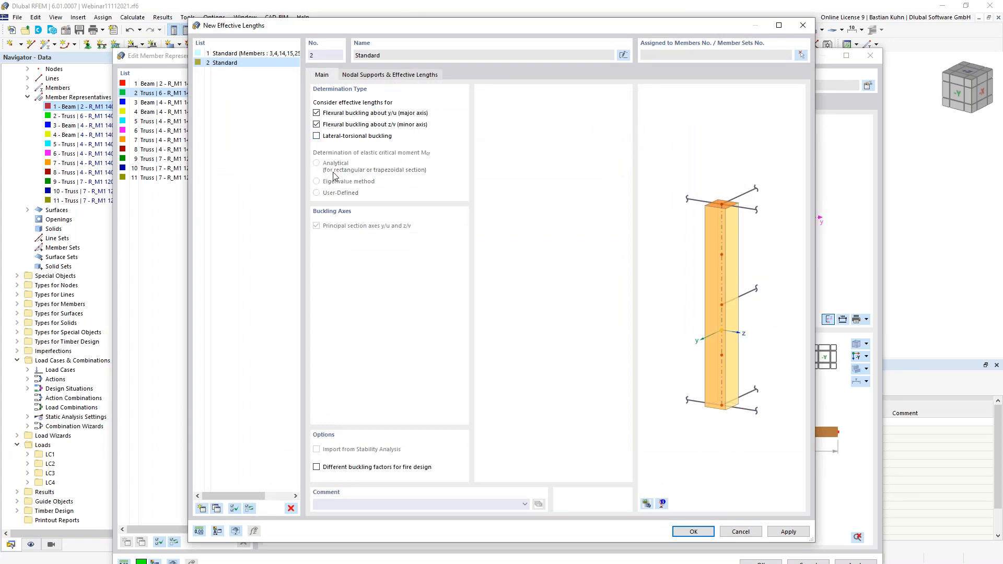
# Step: Use absolute values for the effective lengths, with 4.67 m about the y/u axis and 14 m about the z/v axis
pyautogui.click(368, 76)
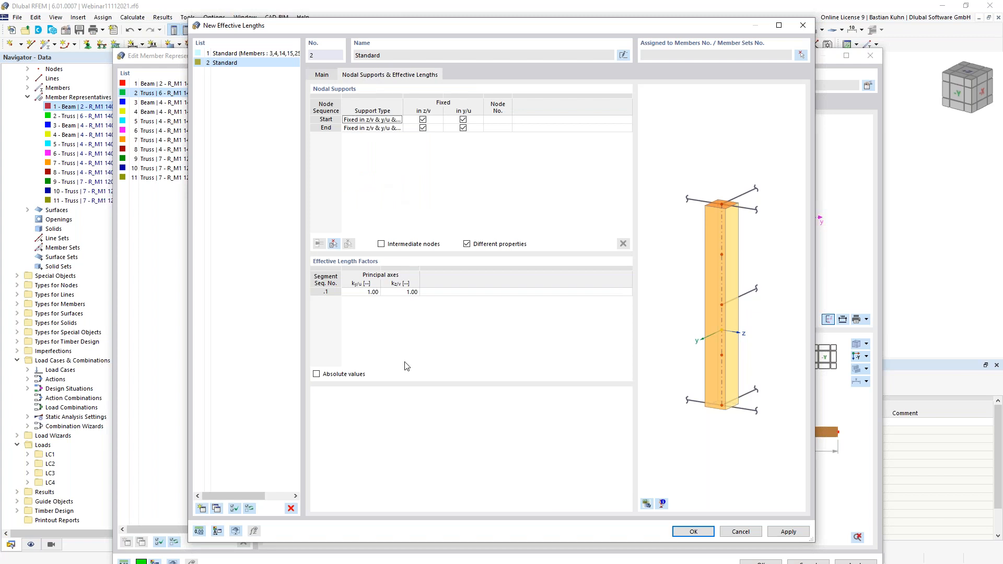
pyautogui.click(316, 374)
pyautogui.click(363, 293)
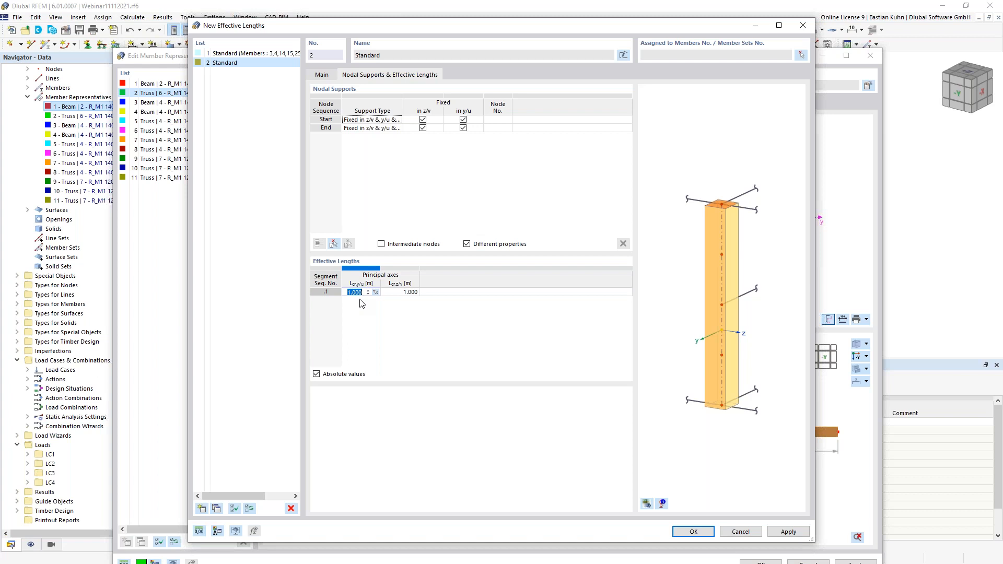
pyautogui.write('4,67')
pyautogui.press('Tab')
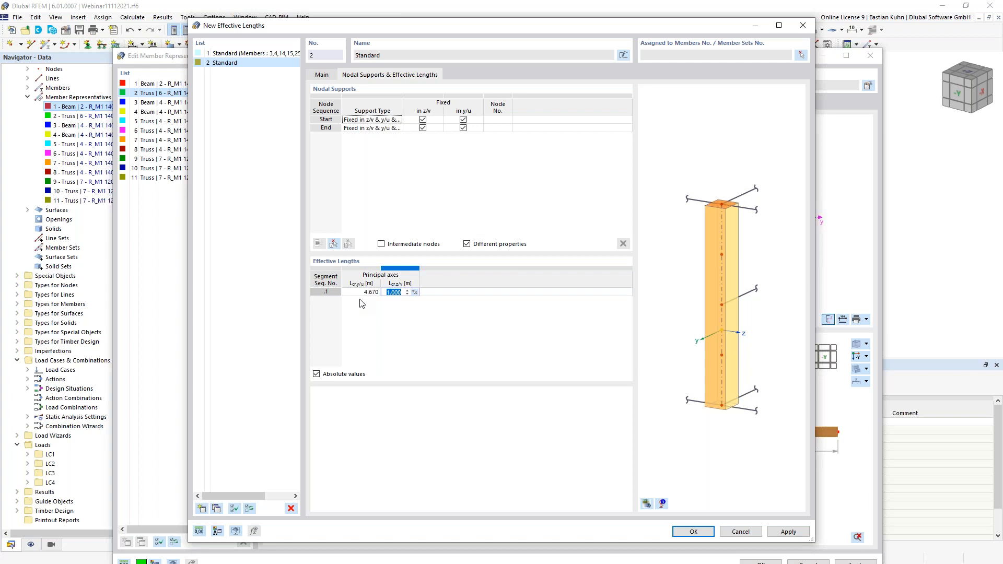
pyautogui.write('14')
pyautogui.click(694, 532)
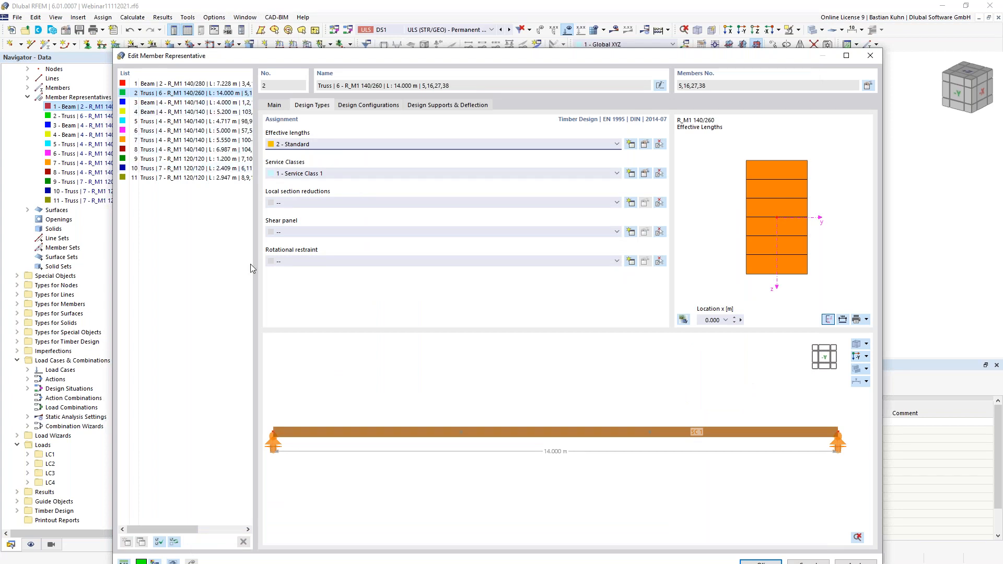
# Step: Create a new effective lengths definition for member representatives 3 to 11 with lateral-torsional buckling excluded
pyautogui.click(176, 103)
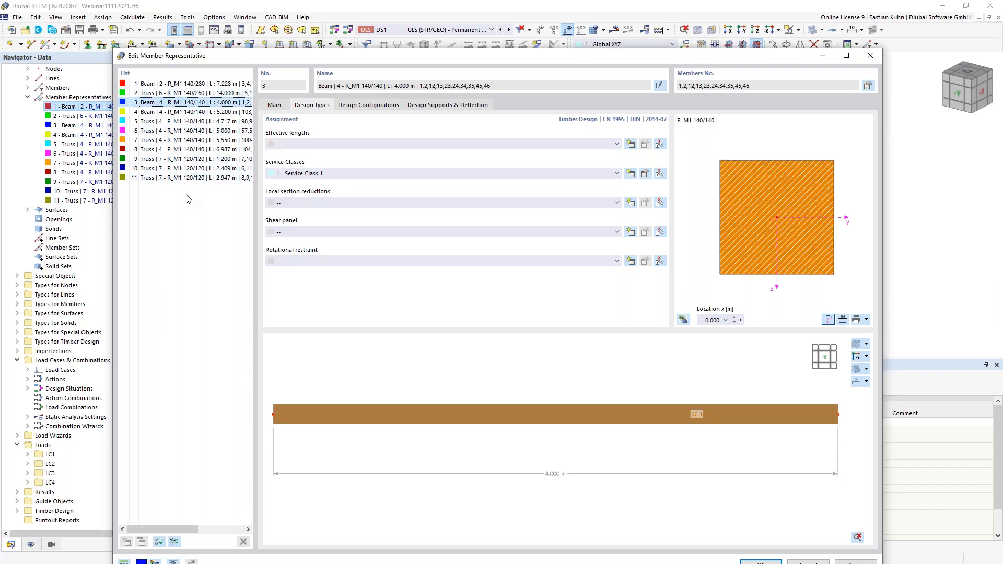
pyautogui.keyDown('shift'); pyautogui.click(194, 177); pyautogui.keyUp('shift')
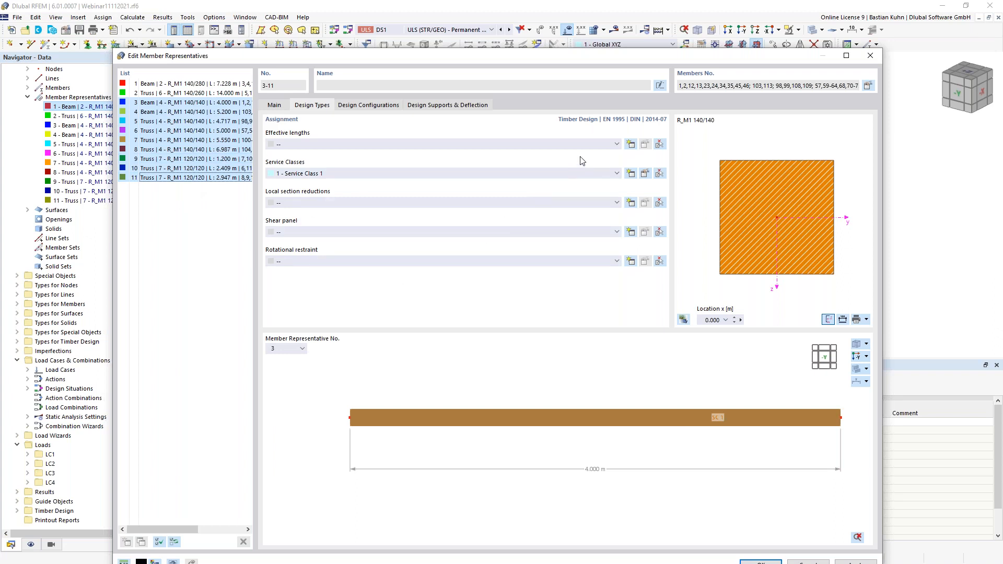
pyautogui.click(631, 145)
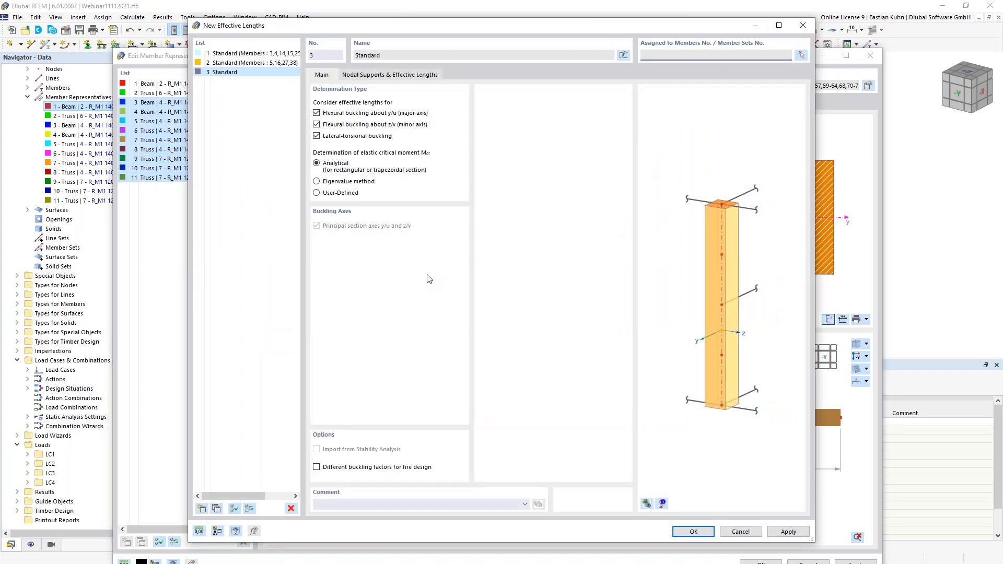
pyautogui.click(316, 136)
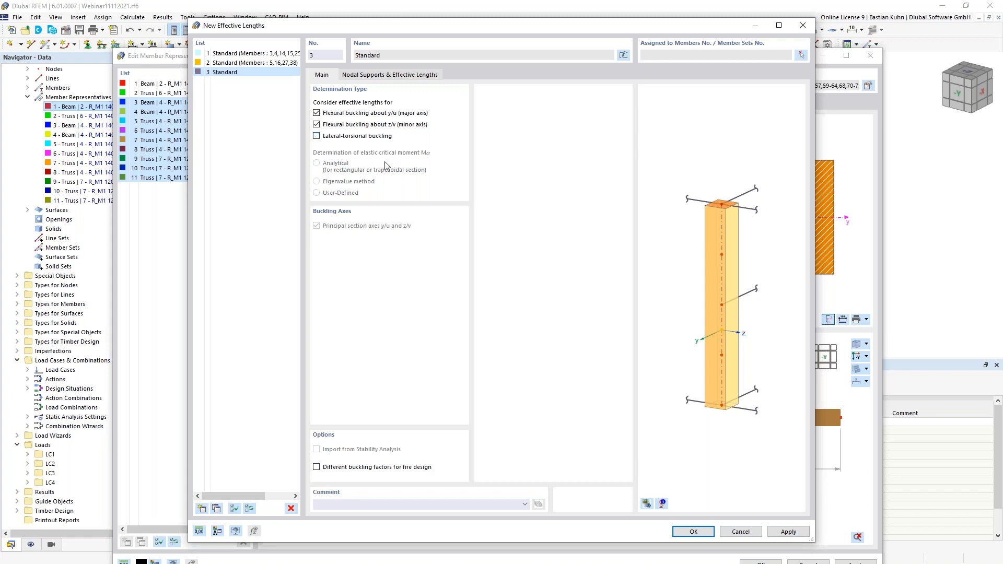
pyautogui.click(392, 76)
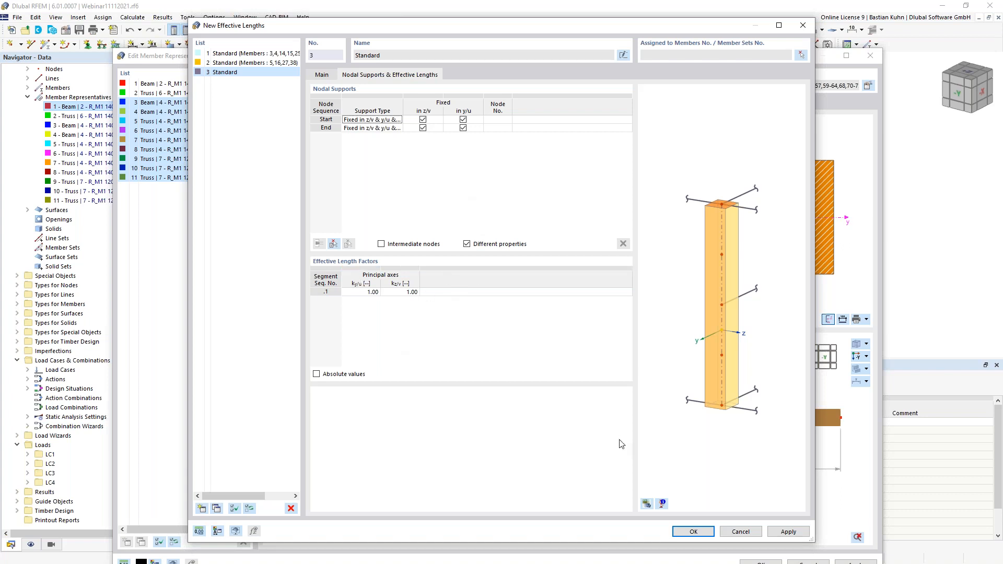
pyautogui.click(647, 505)
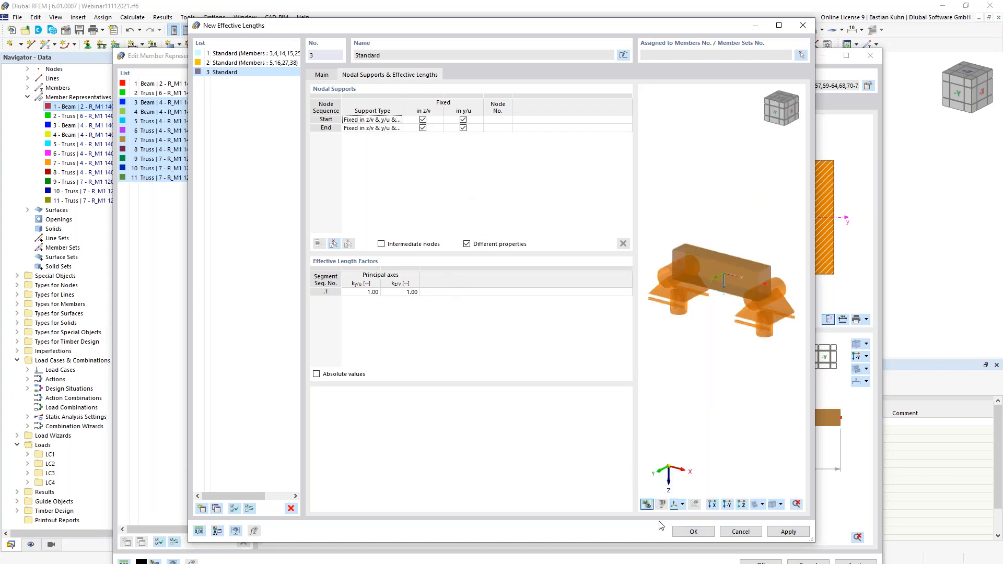
pyautogui.click(693, 531)
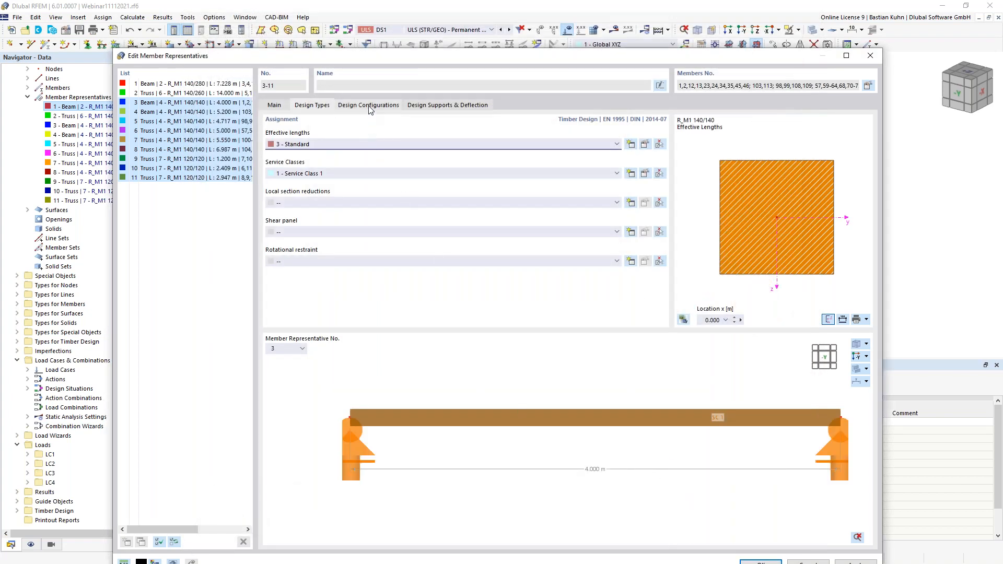
# Step: Remove the serviceability and fire resistance configurations from member representatives 3 to 11 and accept the member representative settings
pyautogui.click(369, 105)
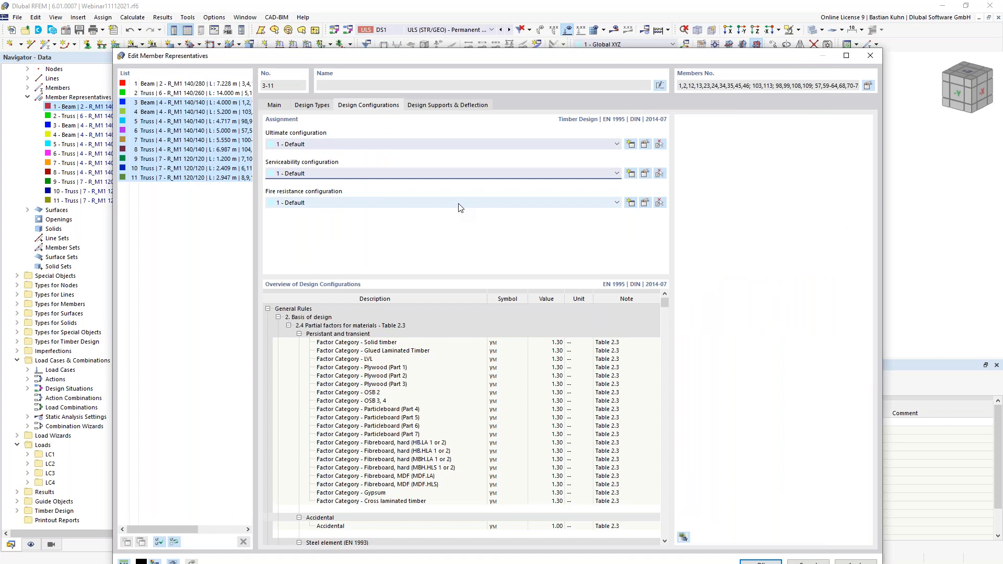
pyautogui.click(550, 175)
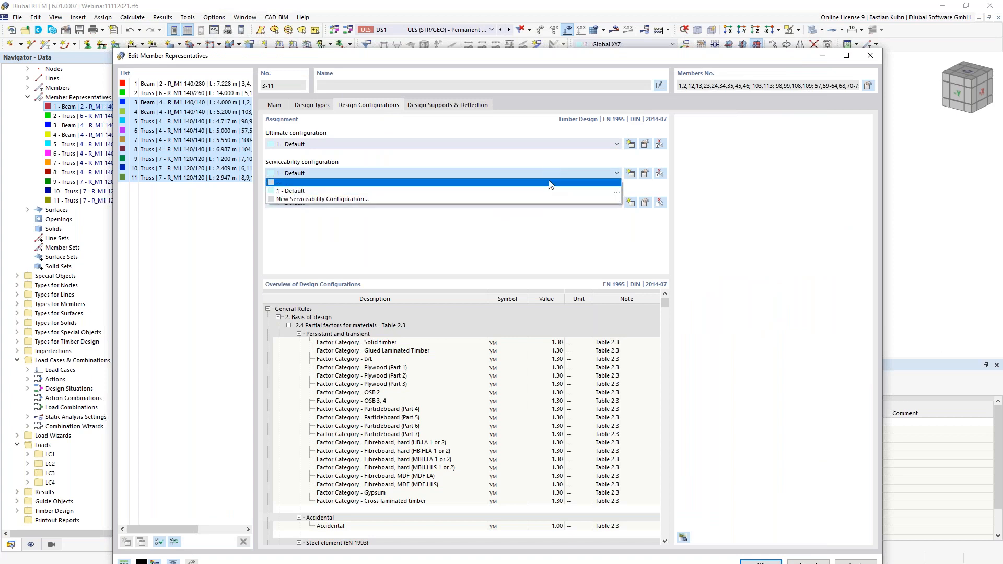
pyautogui.click(551, 183)
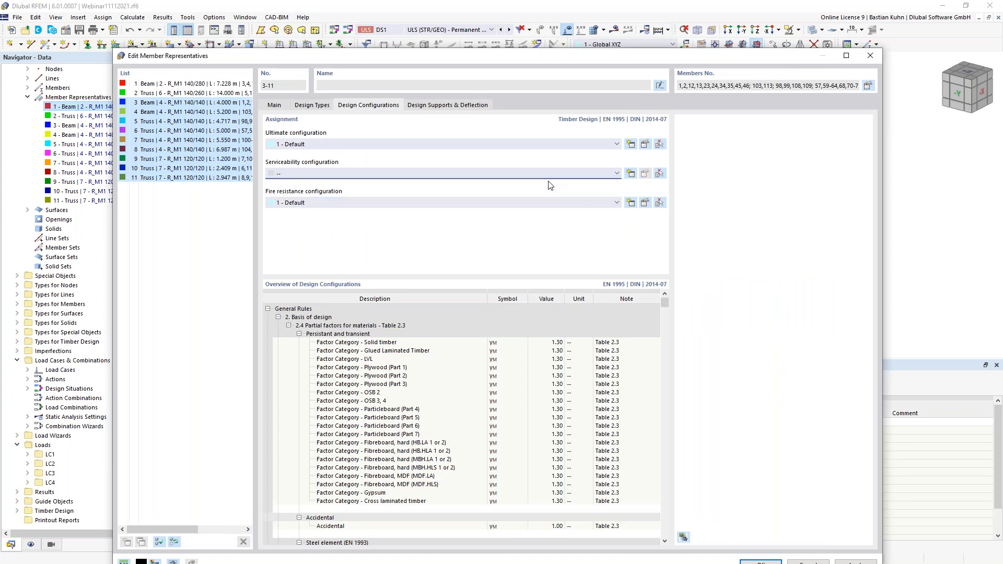
pyautogui.click(557, 206)
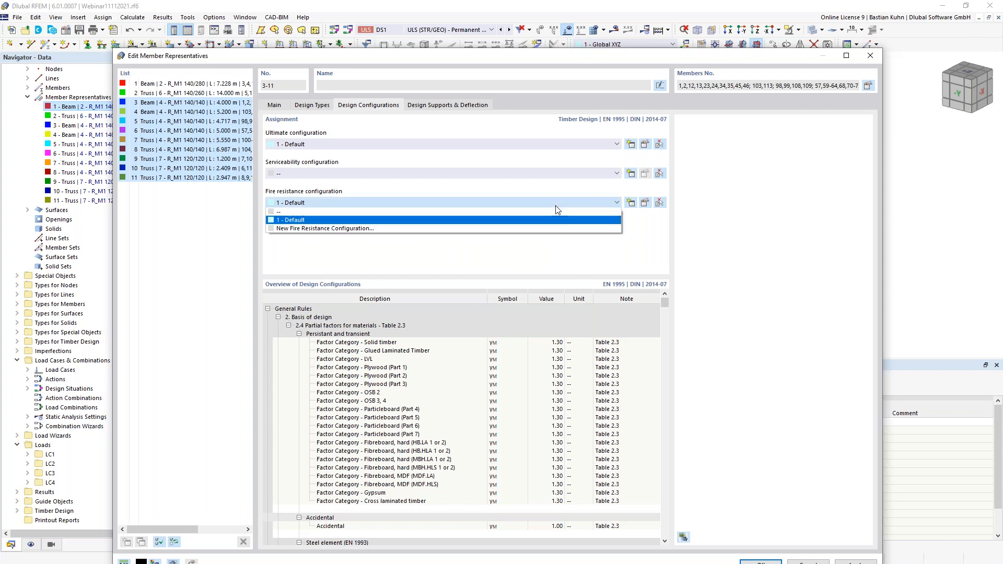
pyautogui.click(558, 215)
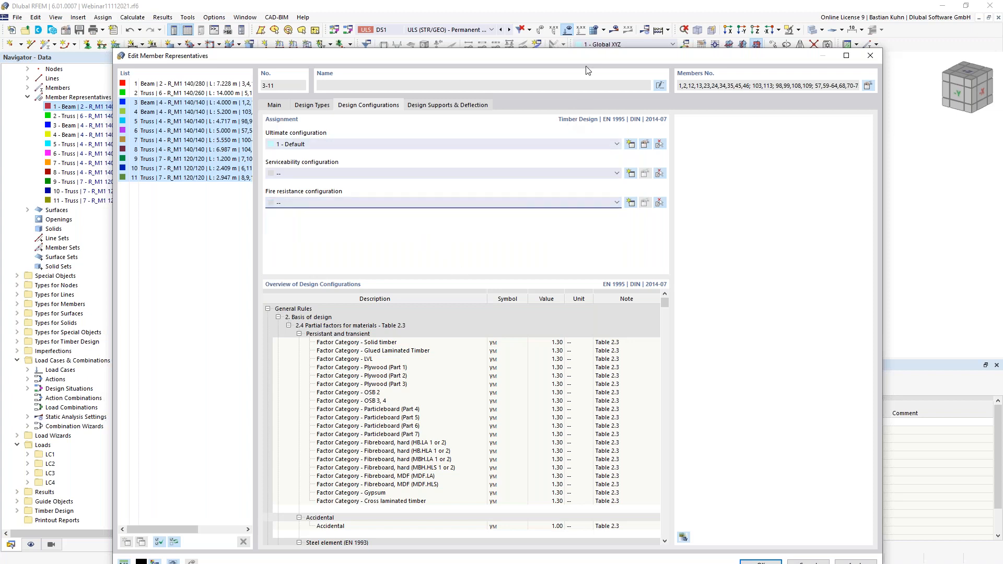
pyautogui.moveTo(584, 55); pyautogui.dragTo(571, 9)
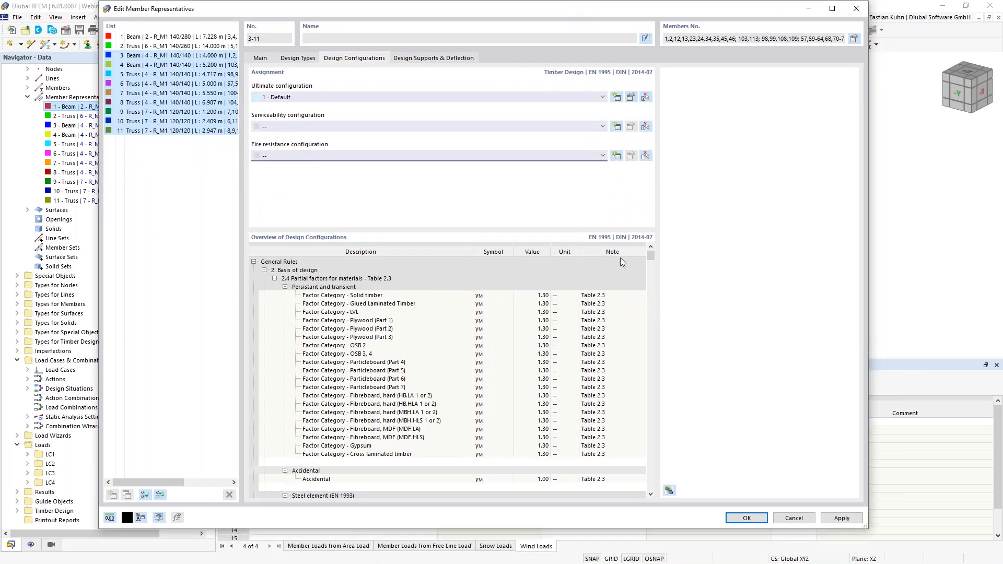
pyautogui.click(735, 520)
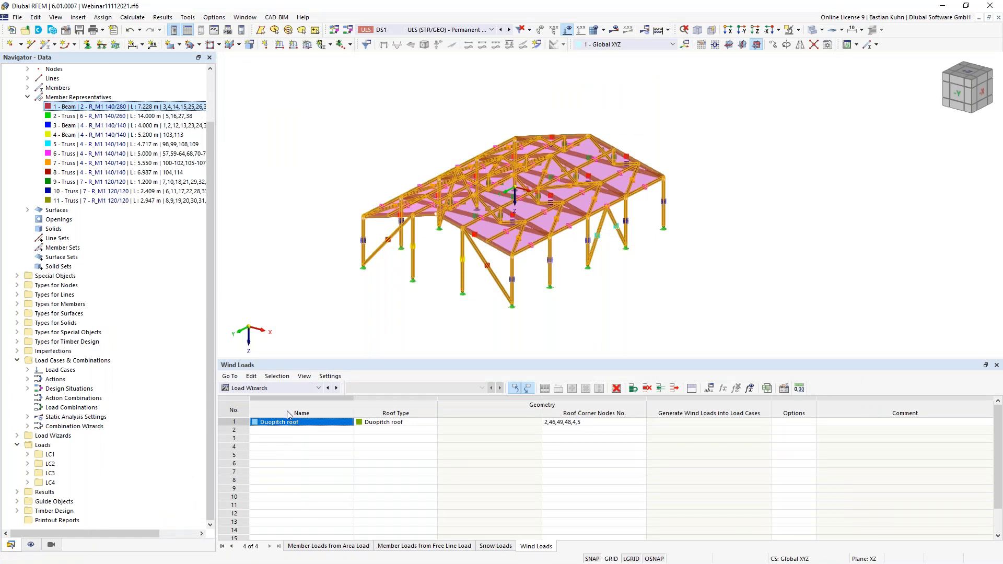
# Step: Review the Timber Design situations, objects to design and ultimate configurations, and run the timber design calculation
pyautogui.click(282, 389)
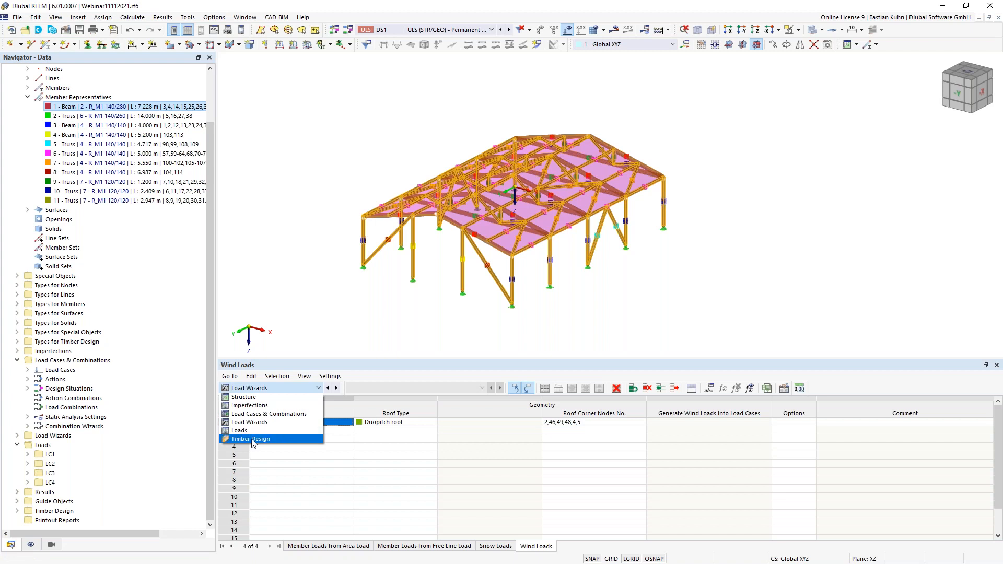
pyautogui.click(252, 441)
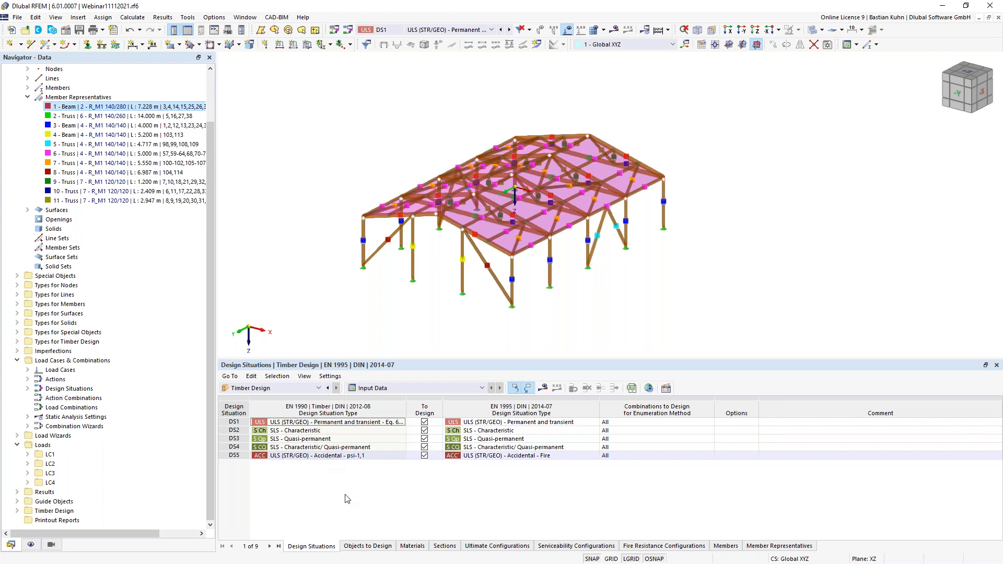
pyautogui.click(368, 546)
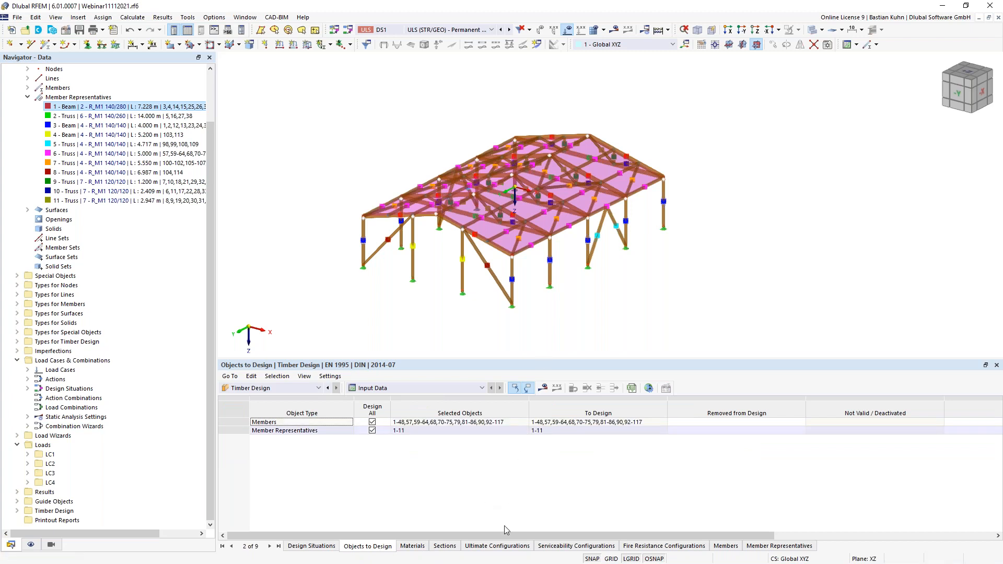
pyautogui.click(498, 547)
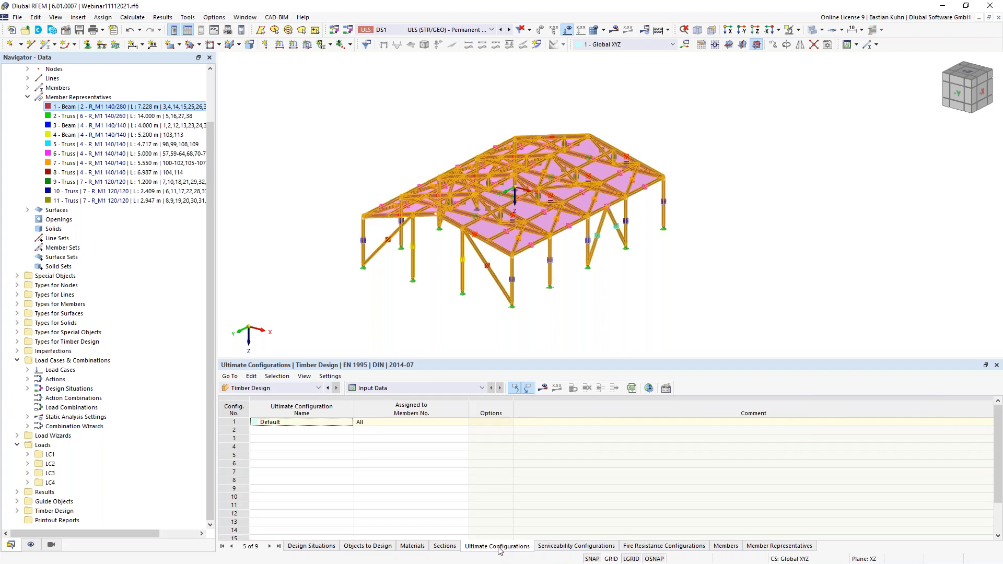
pyautogui.click(543, 388)
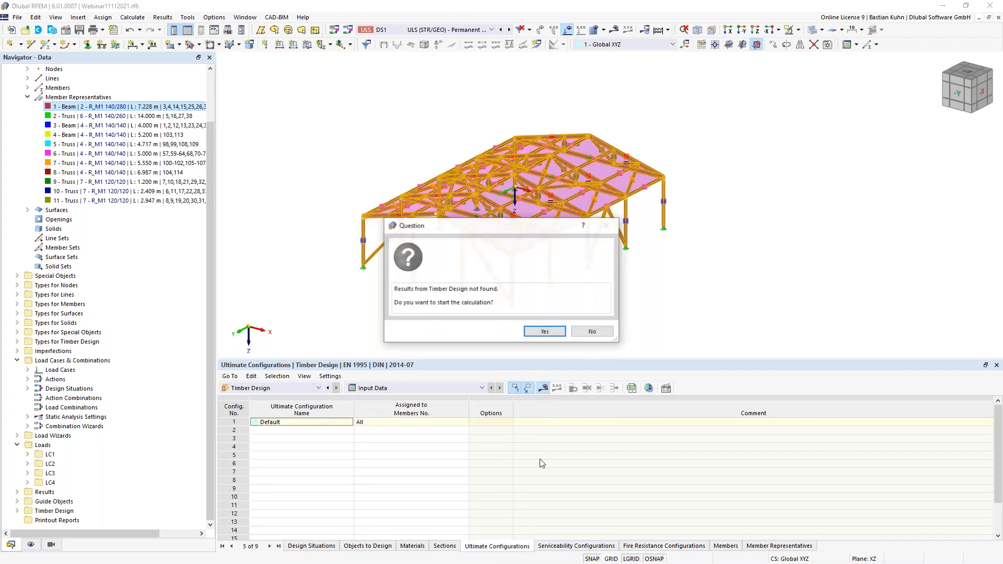
pyautogui.click(544, 331)
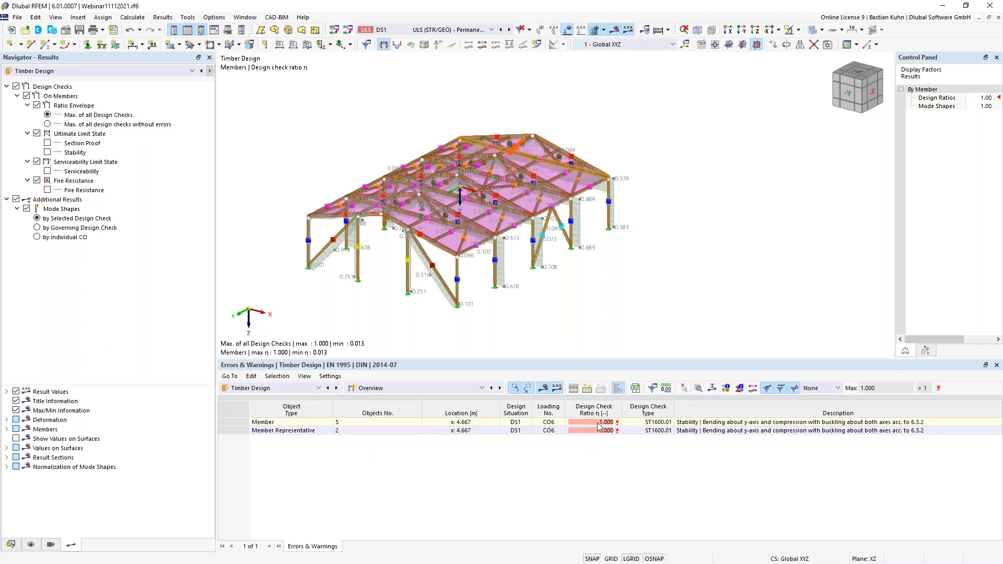
# Step: Display the design ratios on members by design situation, filtered to the selected members, and enlarge the results table
pyautogui.keyDown('ctrl'); pyautogui.moveTo(625, 295); pyautogui.dragTo(398, 286, button='middle'); pyautogui.keyUp('ctrl')
pyautogui.keyDown('ctrl'); pyautogui.moveTo(645, 287); pyautogui.dragTo(573, 313, button='middle'); pyautogui.keyUp('ctrl')
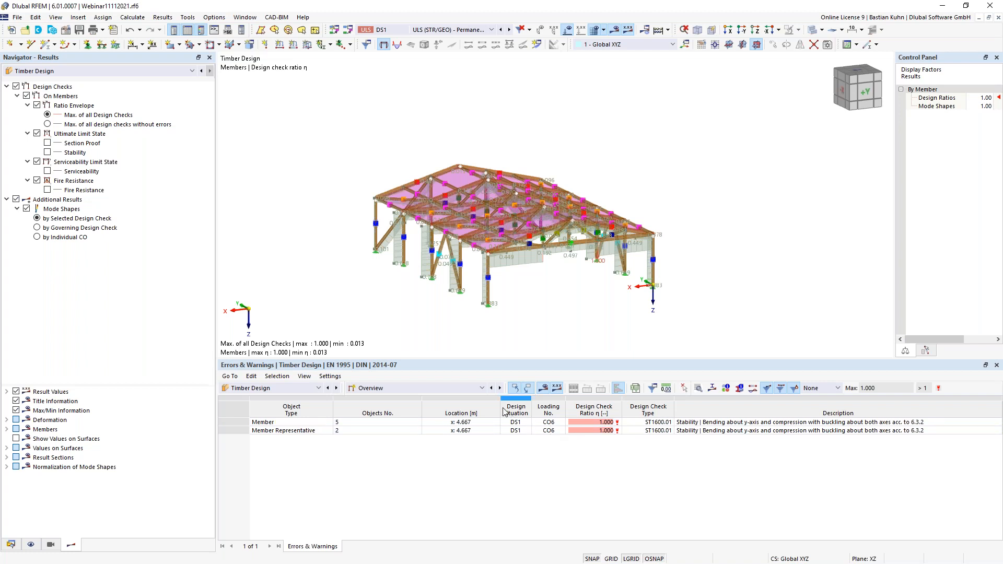
pyautogui.click(500, 388)
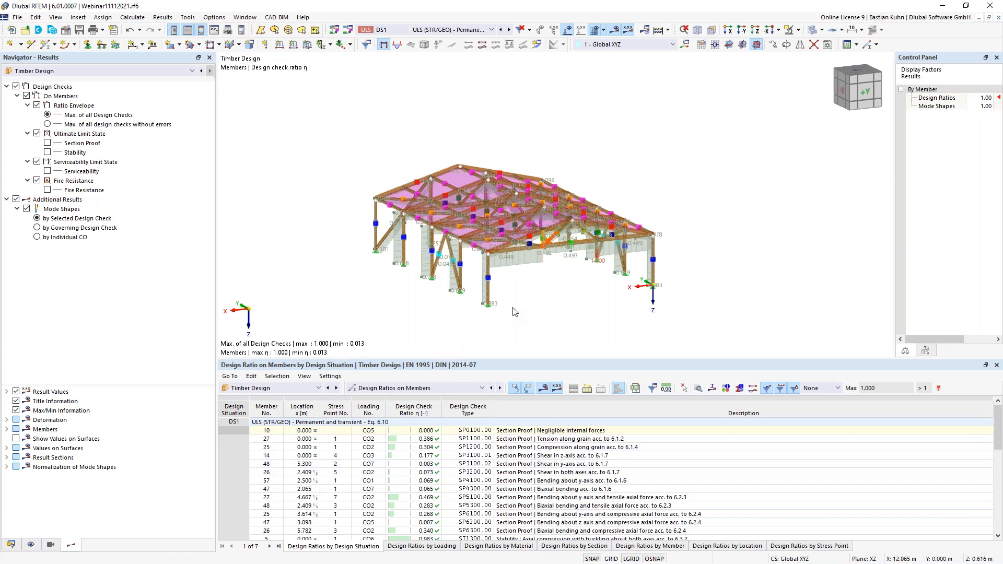
pyautogui.keyDown('ctrl'); pyautogui.moveTo(502, 282); pyautogui.dragTo(494, 295, button='middle'); pyautogui.keyUp('ctrl')
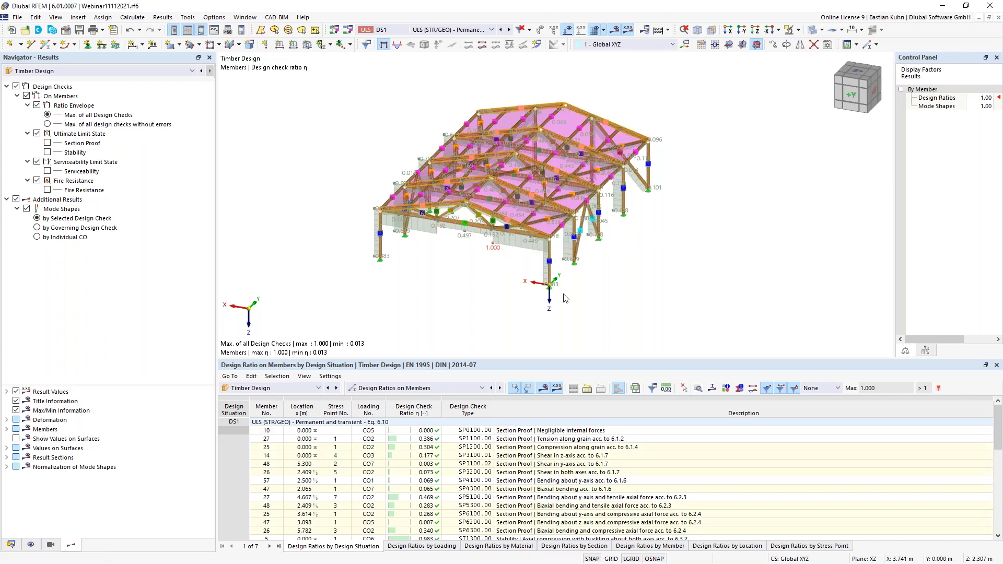
pyautogui.click(588, 391)
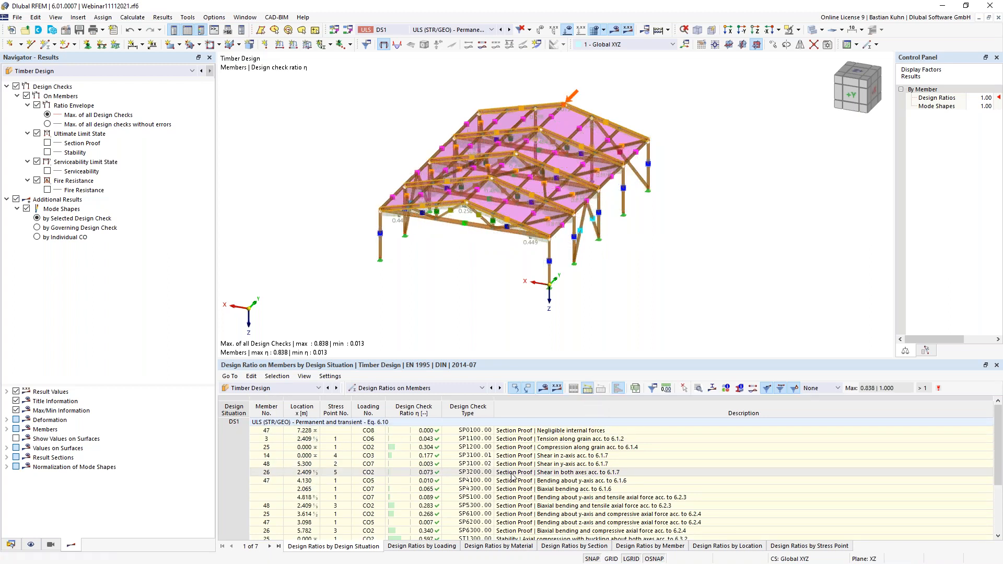
pyautogui.moveTo(559, 364); pyautogui.dragTo(558, 285)
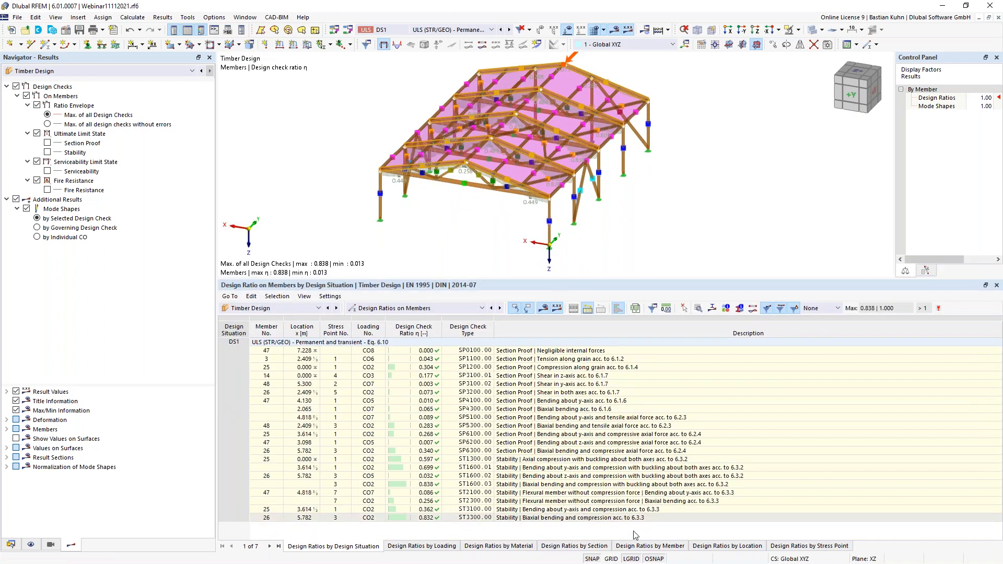
# Step: Examine the design check details and formulas of the ST3300 biaxial bending and compression check for member 26
pyautogui.click(565, 519)
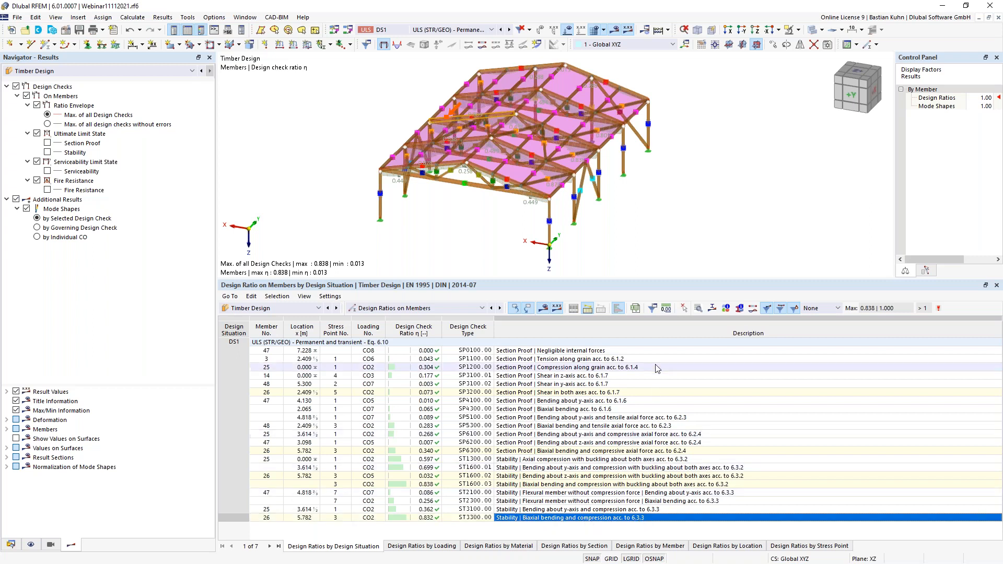
pyautogui.click(699, 309)
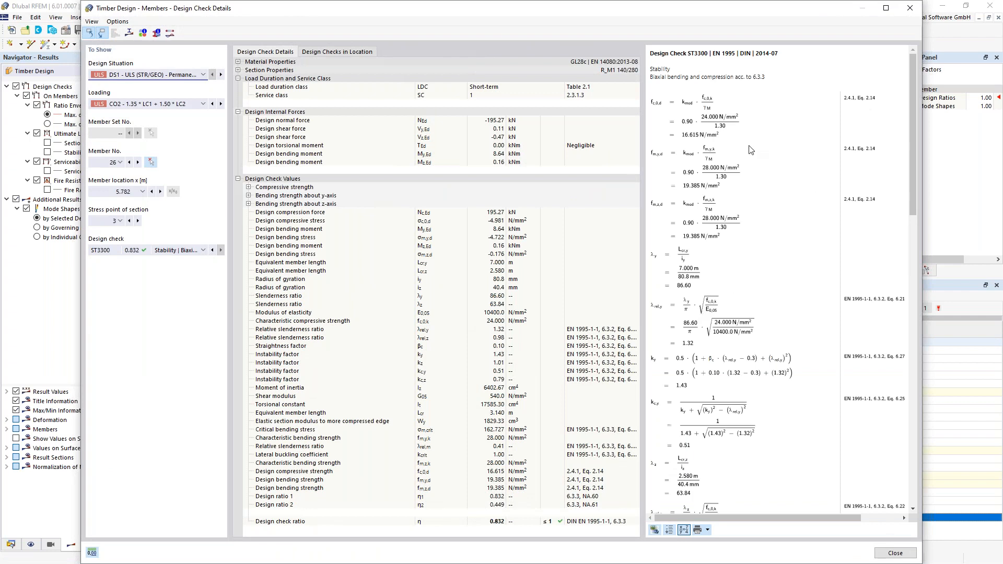
pyautogui.scroll(-3, 752, 151)
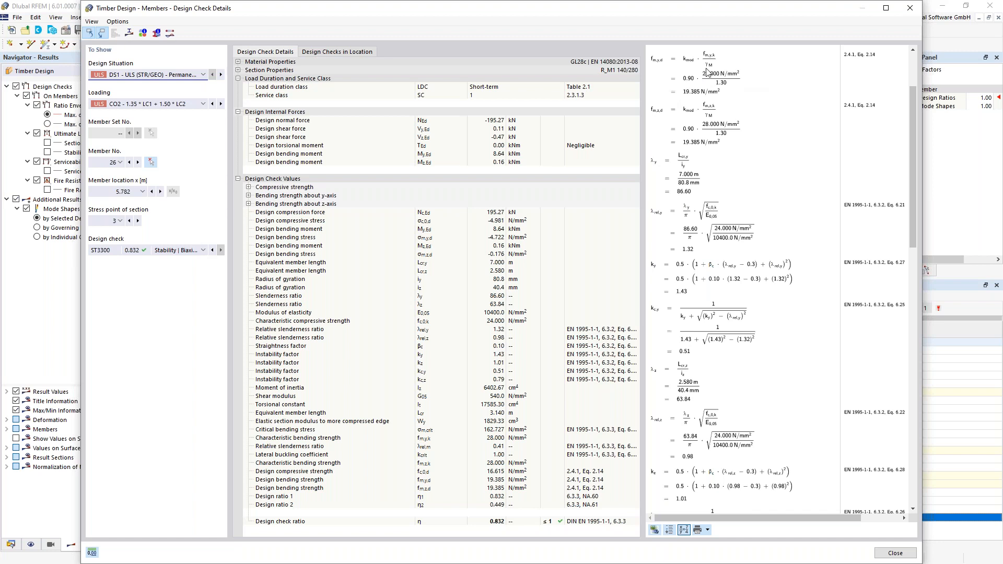
pyautogui.scroll(3, 769, 116)
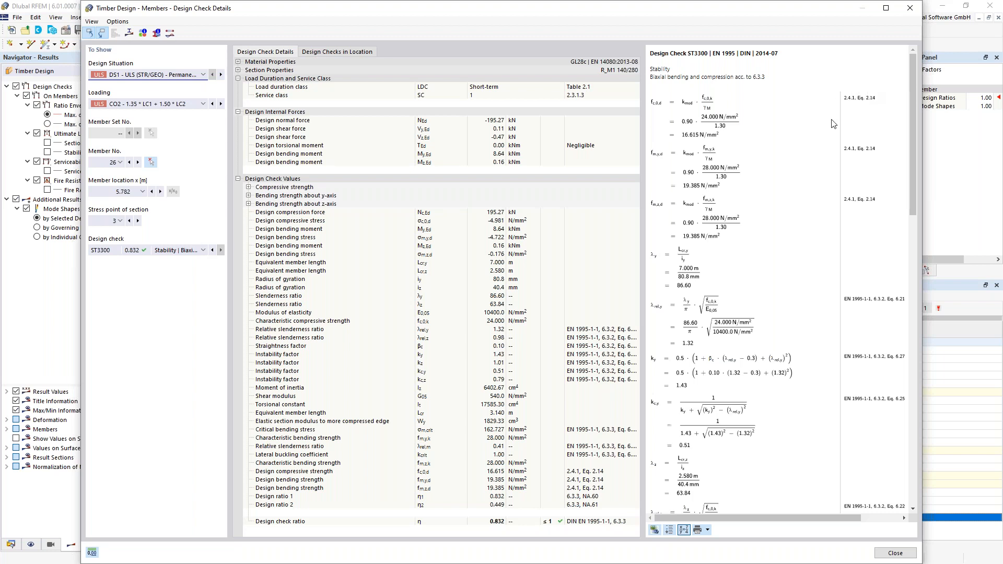
pyautogui.scroll(-10, 841, 193)
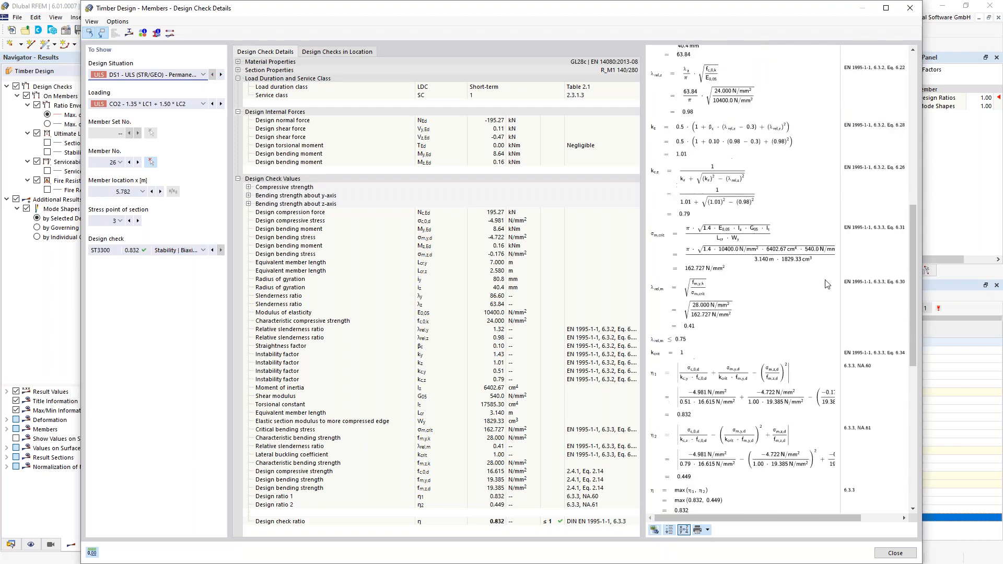
pyautogui.scroll(-8, 767, 386)
pyautogui.scroll(20, 767, 386)
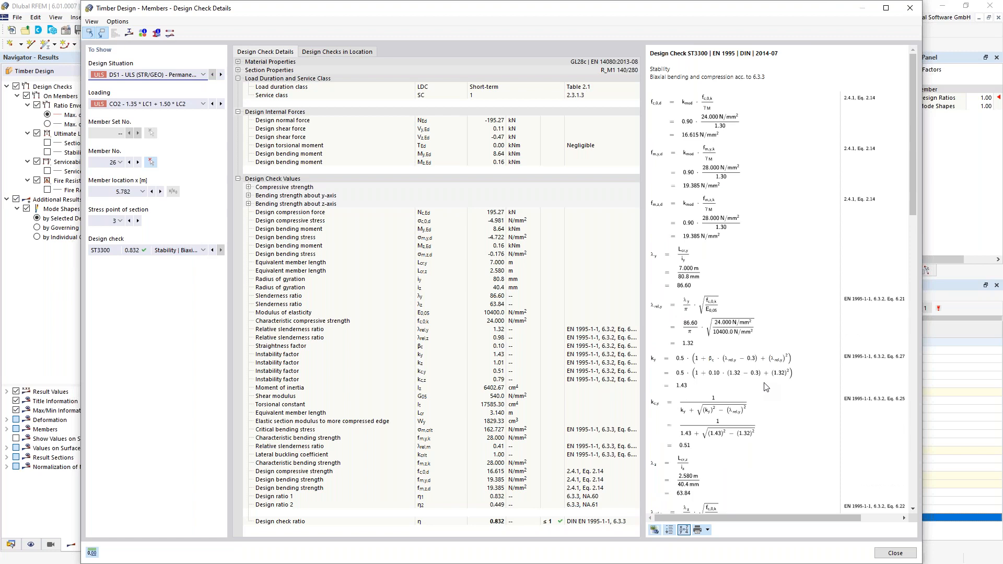
# Step: Send the design check formulas to the printout report and deselect all report items in its manager
pyautogui.click(708, 530)
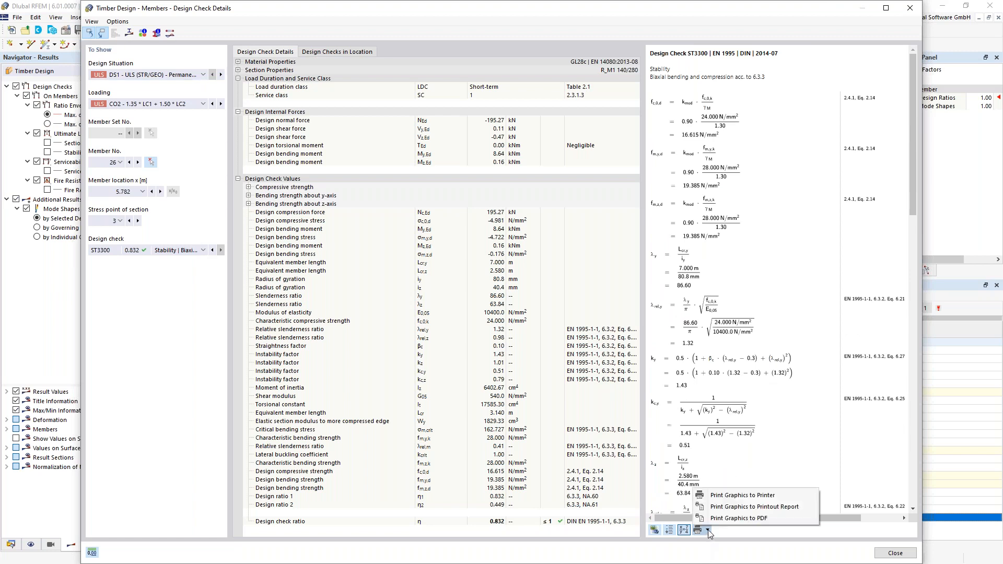
pyautogui.click(732, 510)
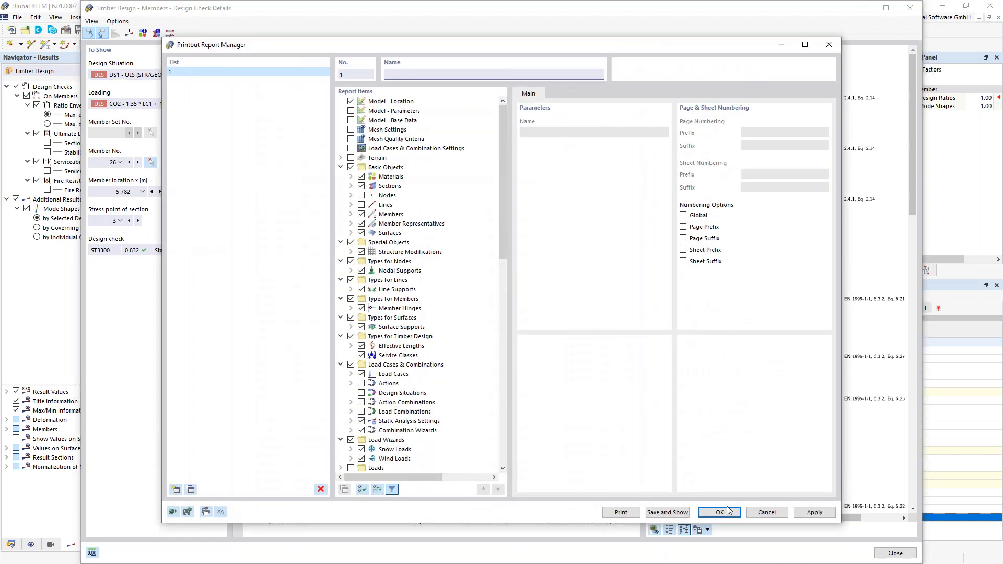
pyautogui.click(377, 490)
pyautogui.click(376, 490)
pyautogui.scroll(-15, 387, 403)
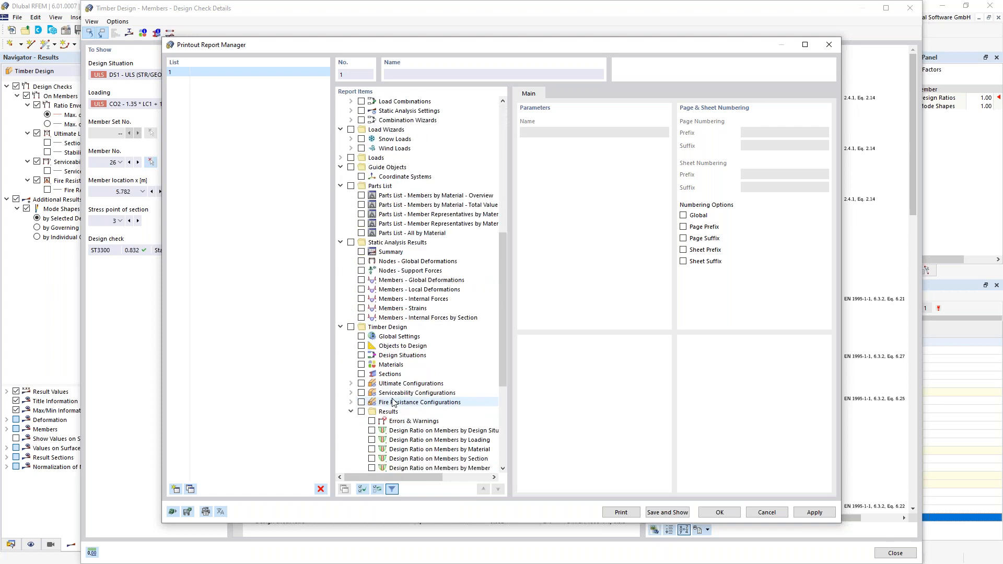
# Step: Include the Timber Design chapter with Global Settings, Design Situations, Materials and Sections in the report
pyautogui.click(350, 243)
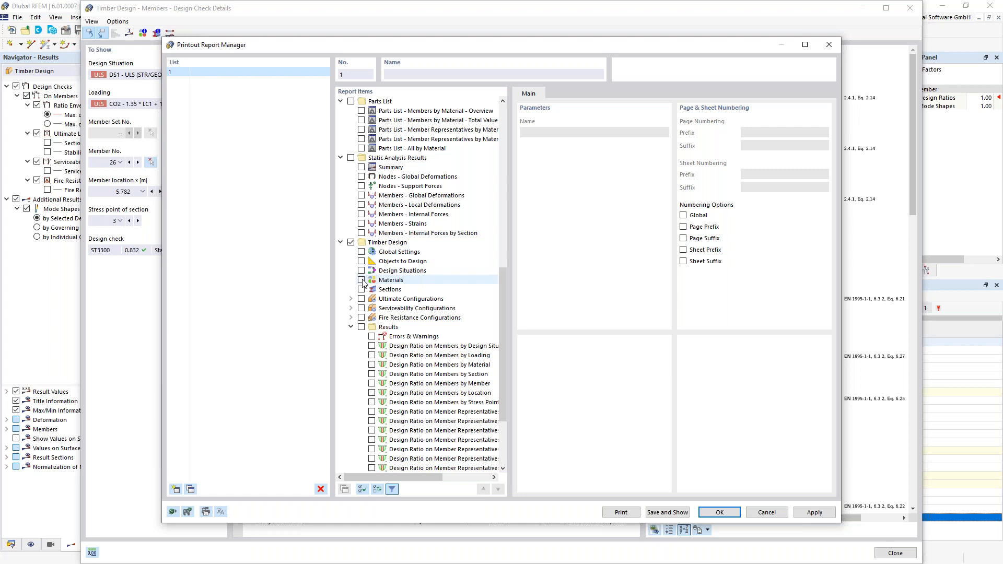
pyautogui.click(361, 252)
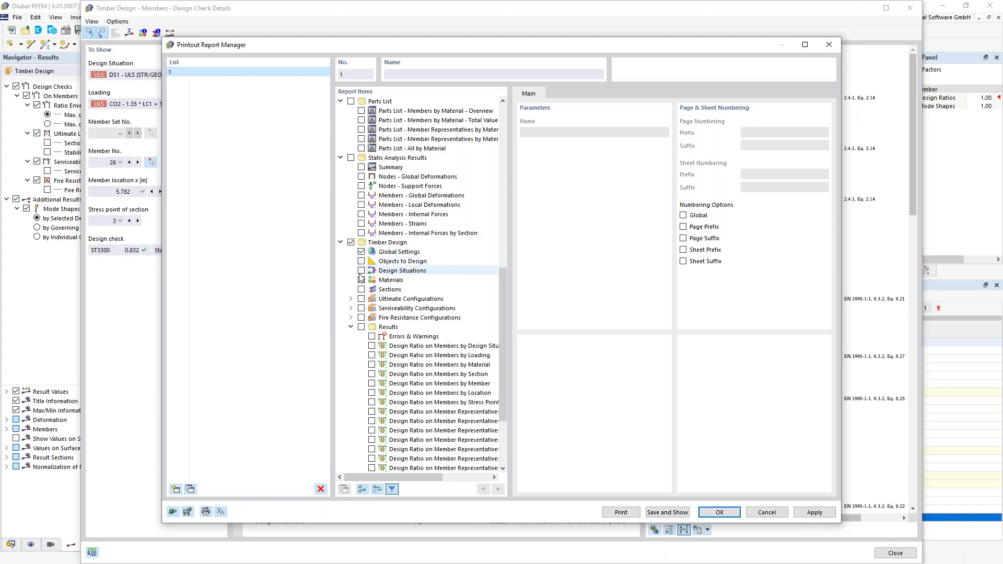
pyautogui.click(362, 271)
pyautogui.click(362, 280)
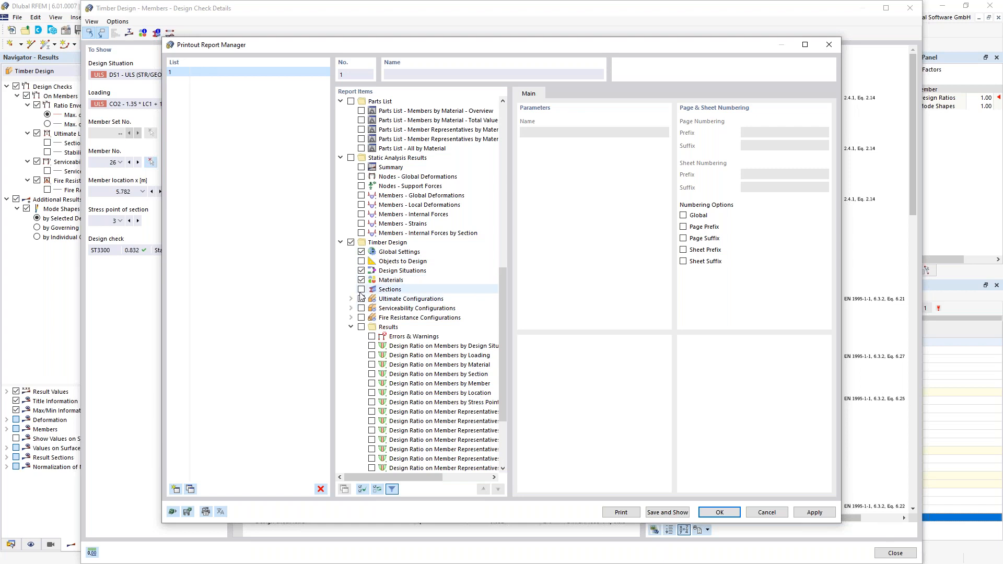
pyautogui.click(361, 290)
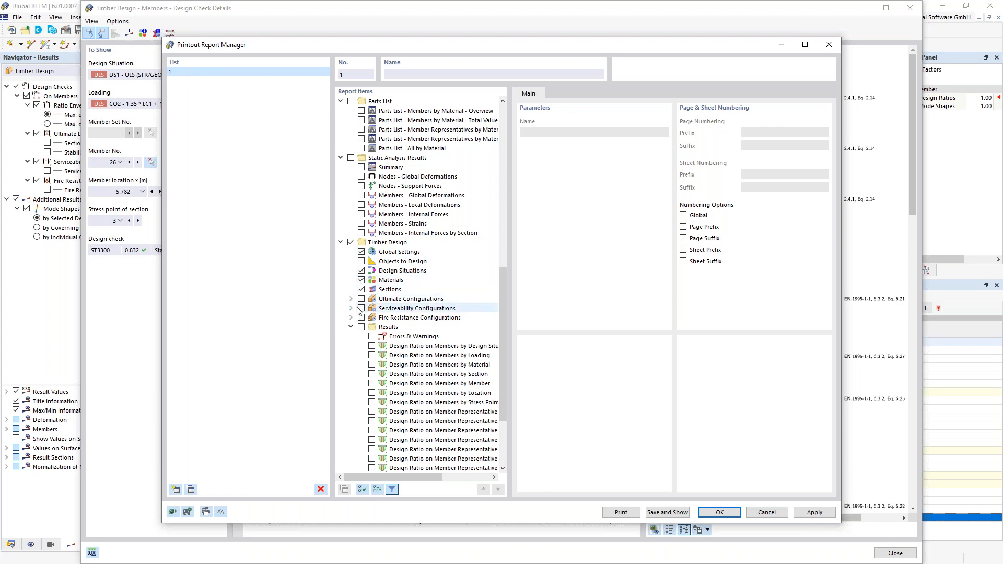
# Step: Include the Serviceability Configurations and the Fire Resistance Configurations with the latter's Settings in the report
pyautogui.click(361, 308)
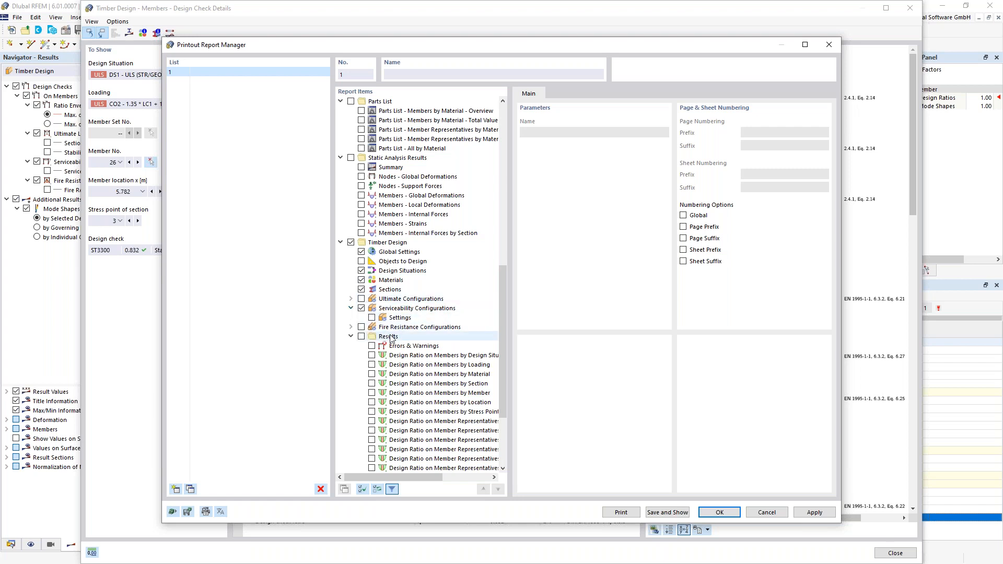
pyautogui.click(351, 327)
pyautogui.click(361, 327)
pyautogui.click(372, 337)
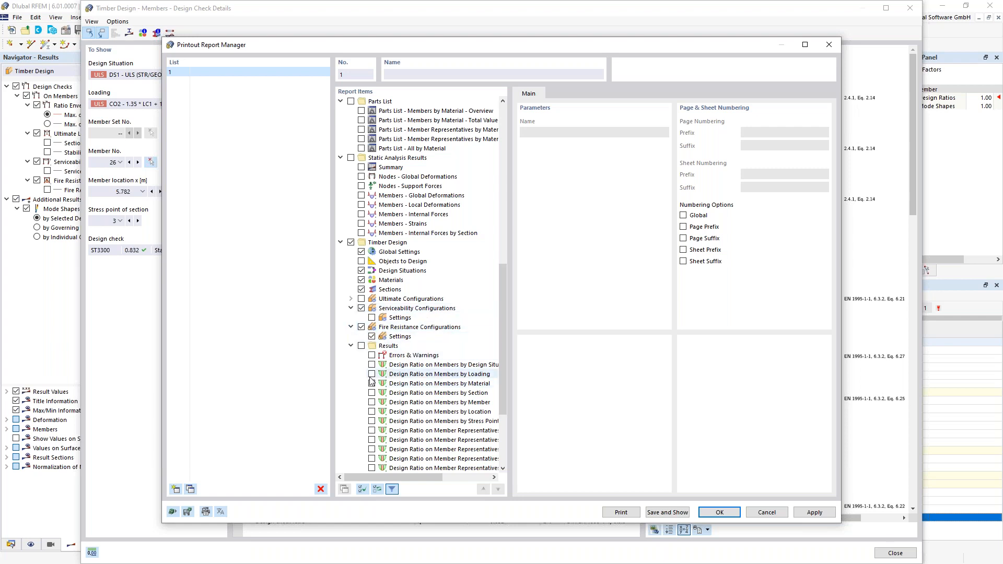
# Step: Include the Timber Design results for Design Ratio on Members by Design Situation and by Section, and widen the report manager
pyautogui.scroll(-3, 372, 380)
pyautogui.scroll(-2, 373, 381)
pyautogui.click(361, 224)
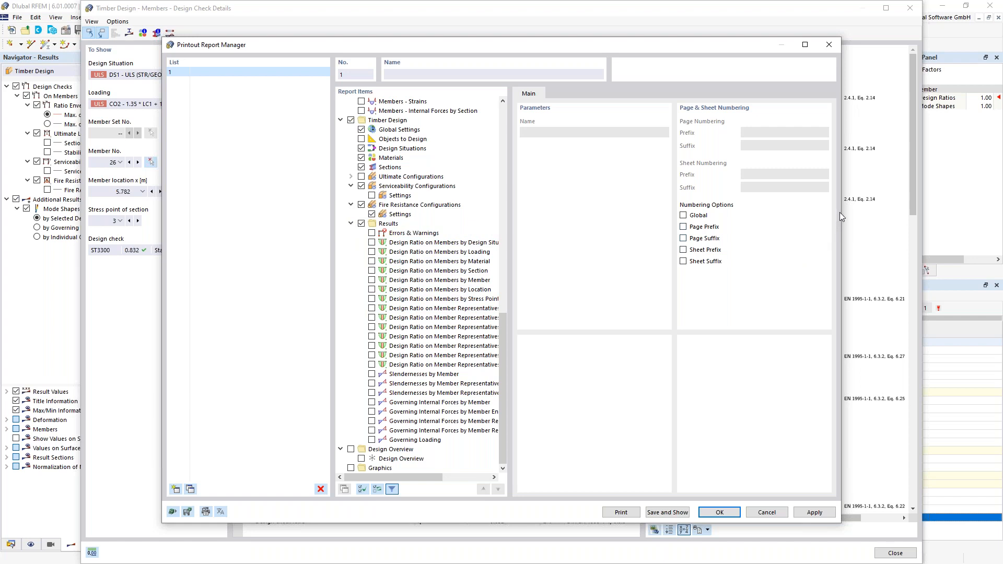
pyautogui.moveTo(841, 212); pyautogui.dragTo(964, 212)
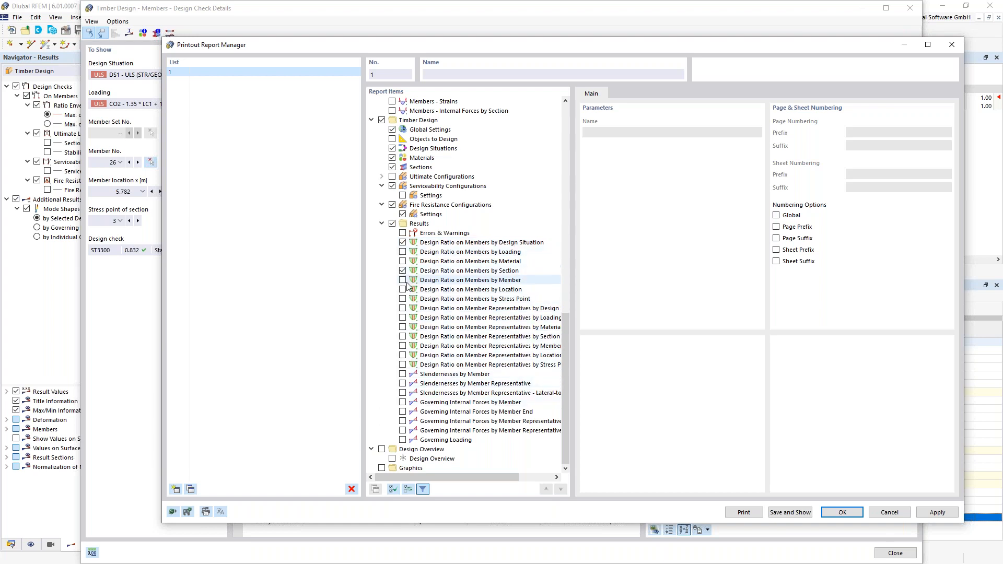
# Step: Apply a design check ratio filter of 0,6 to Design Ratio on Members by Section and accept the report settings
pyautogui.click(487, 271)
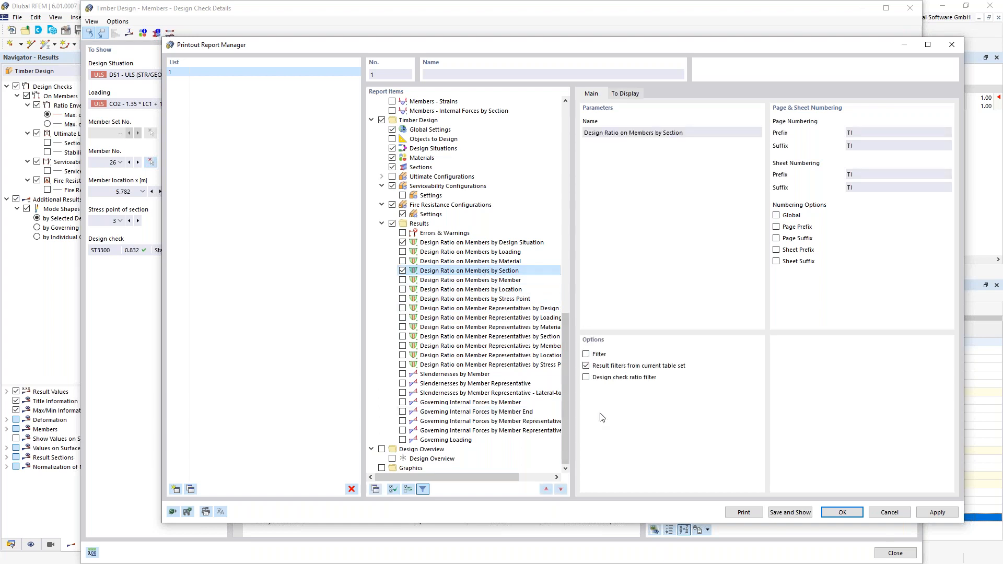
pyautogui.click(587, 377)
pyautogui.click(810, 367)
pyautogui.click(798, 377)
pyautogui.write('0,6')
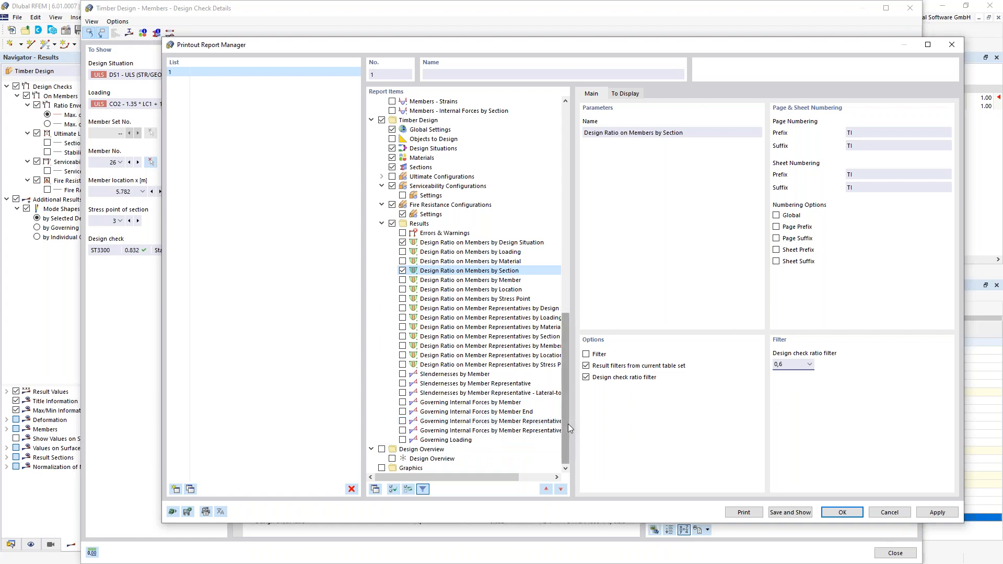
pyautogui.click(842, 513)
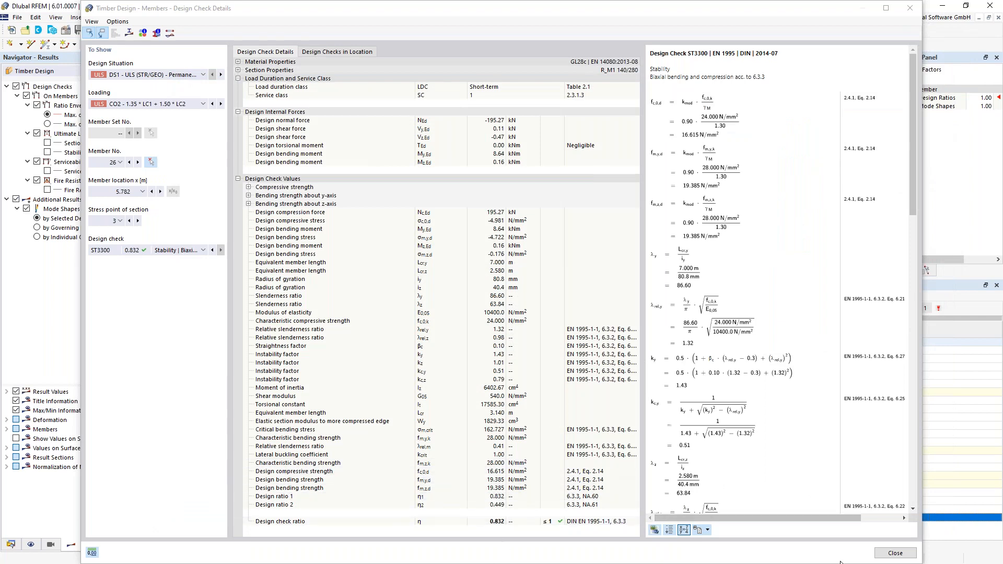
# Step: Close the design check details and compare the design ratios listed by member and by section
pyautogui.click(889, 557)
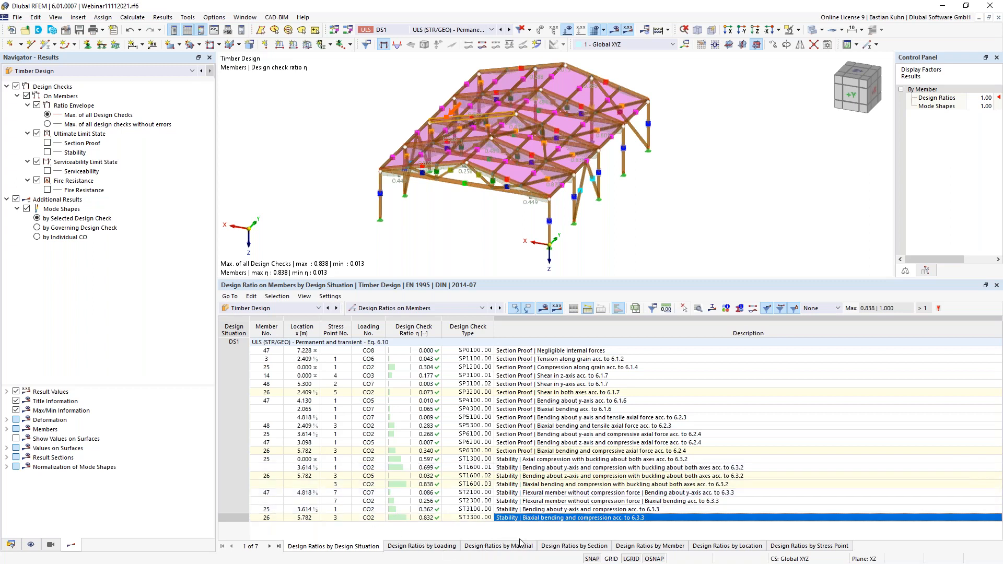
pyautogui.click(643, 547)
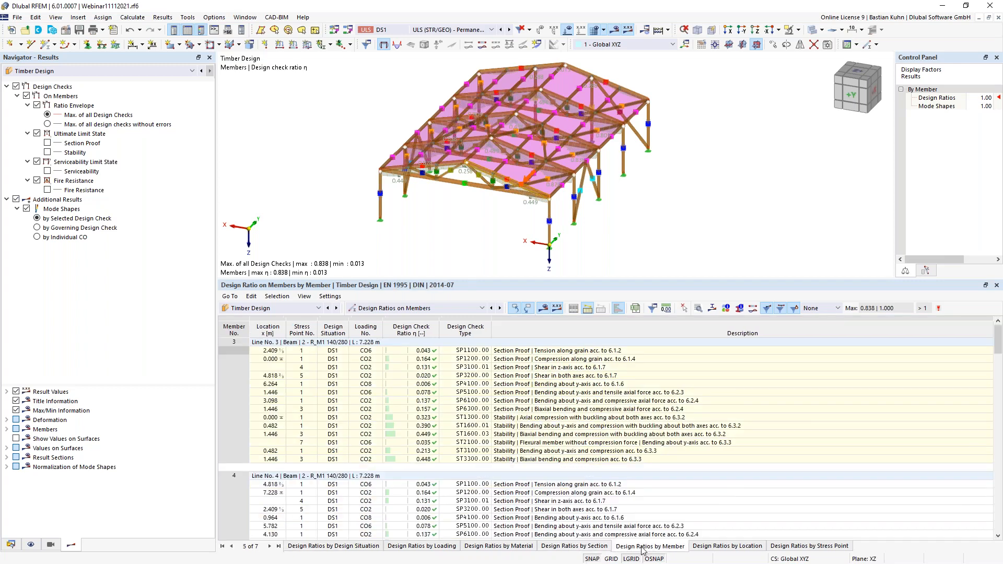
pyautogui.click(577, 546)
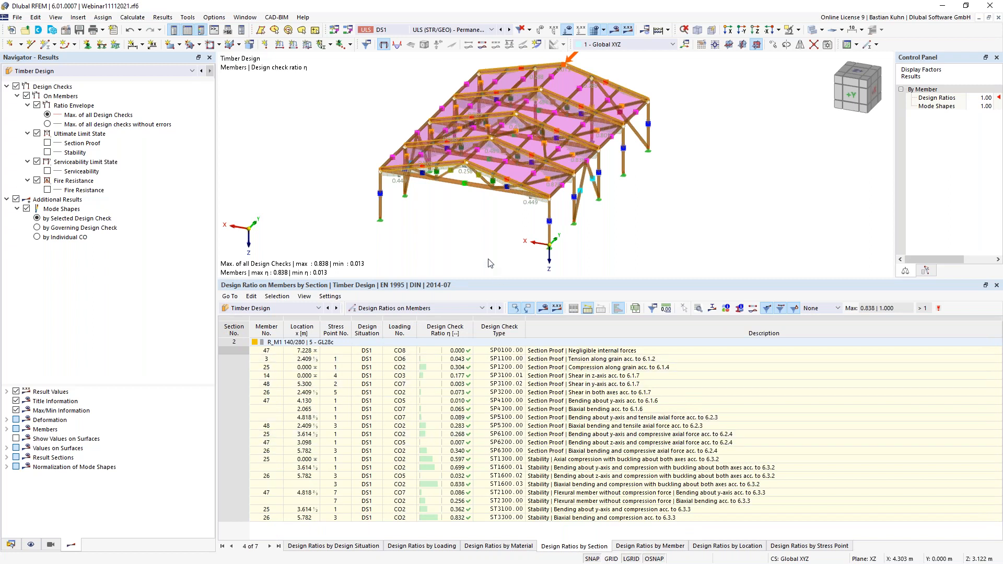
# Step: Filter the design ratios by section to the horizontal bottom chord members and locate their ST1600.01 stability check
pyautogui.click(464, 185)
pyautogui.keyDown('ctrl'); pyautogui.moveTo(468, 218); pyautogui.dragTo(476, 203, button='middle'); pyautogui.keyUp('ctrl')
pyautogui.click(588, 312)
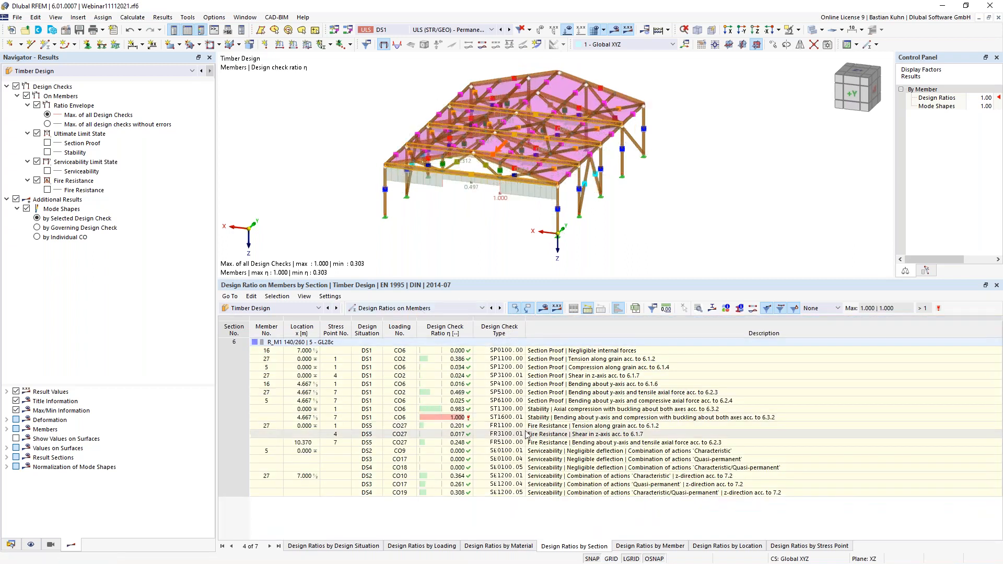
pyautogui.click(716, 418)
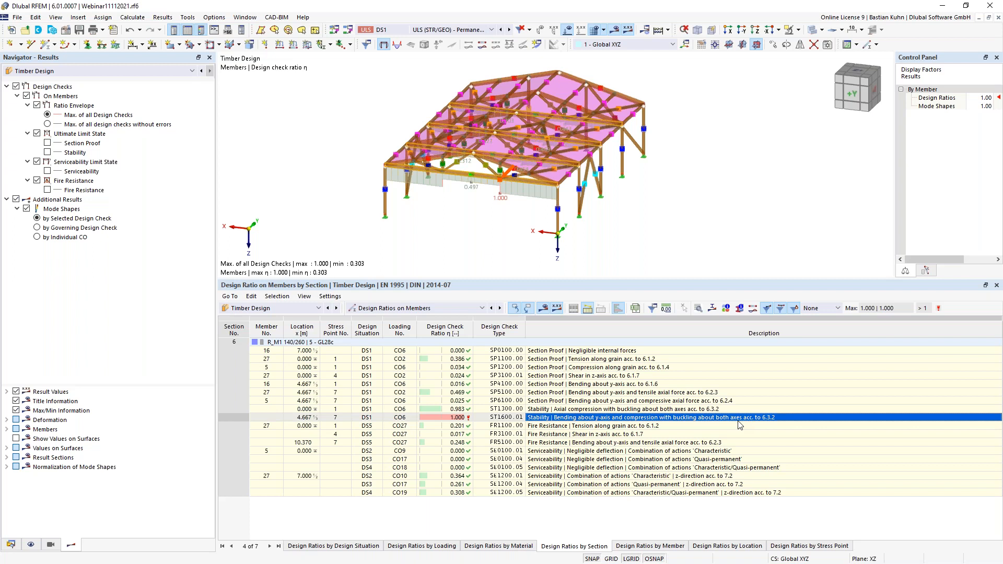
# Step: Filter the design ratios by section to the column members and locate their ST1300 axial compression buckling check
pyautogui.click(557, 212)
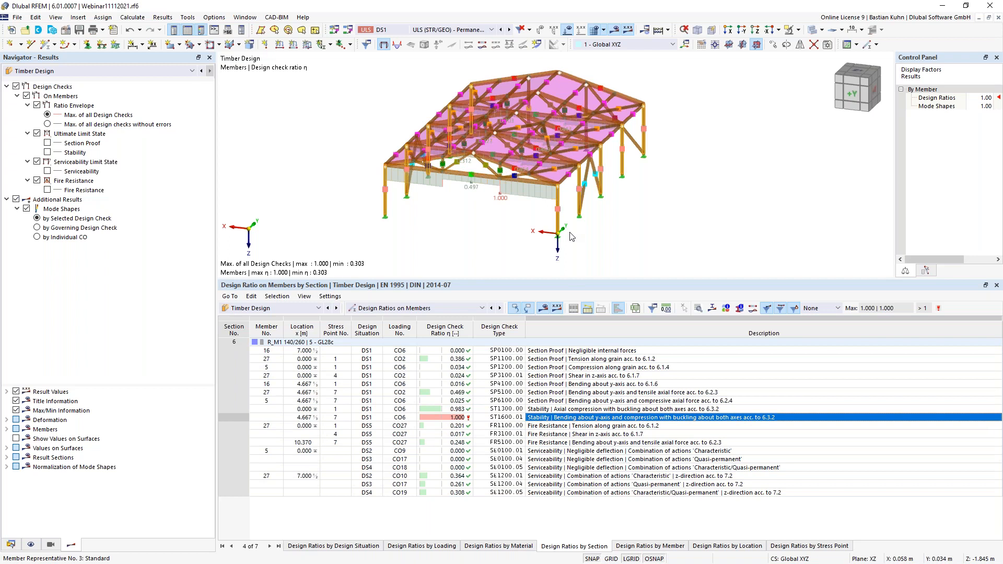
pyautogui.click(588, 310)
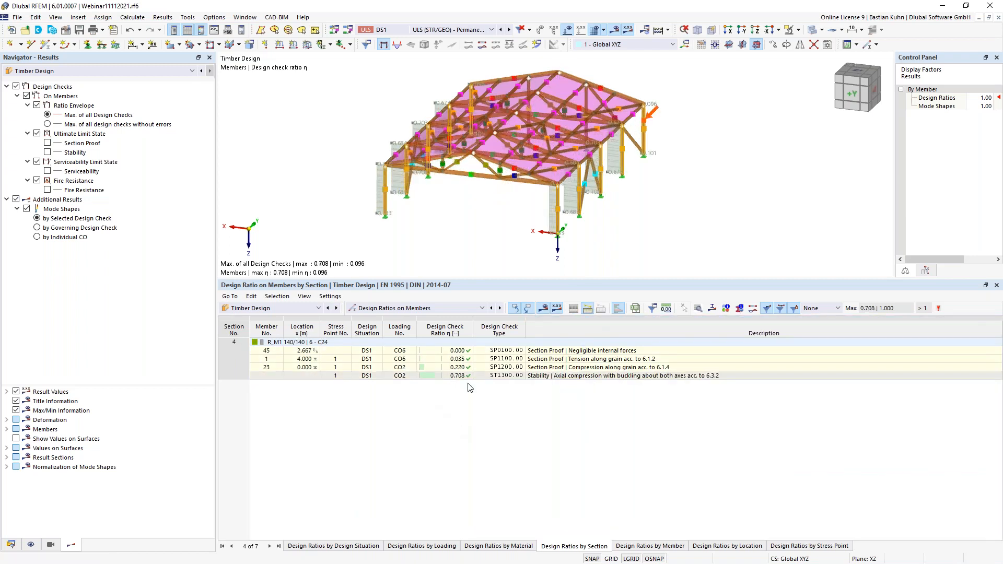
pyautogui.click(458, 376)
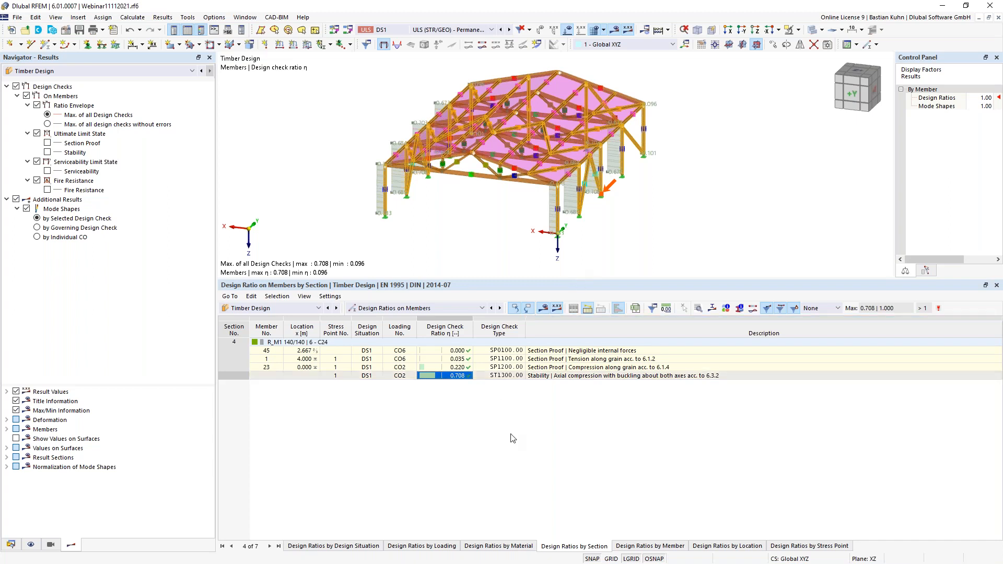
# Step: Inspect the column design ratios around the hall and hide the member representatives in the model display
pyautogui.keyDown('ctrl'); pyautogui.moveTo(454, 239); pyautogui.dragTo(415, 217, button='middle'); pyautogui.keyUp('ctrl')
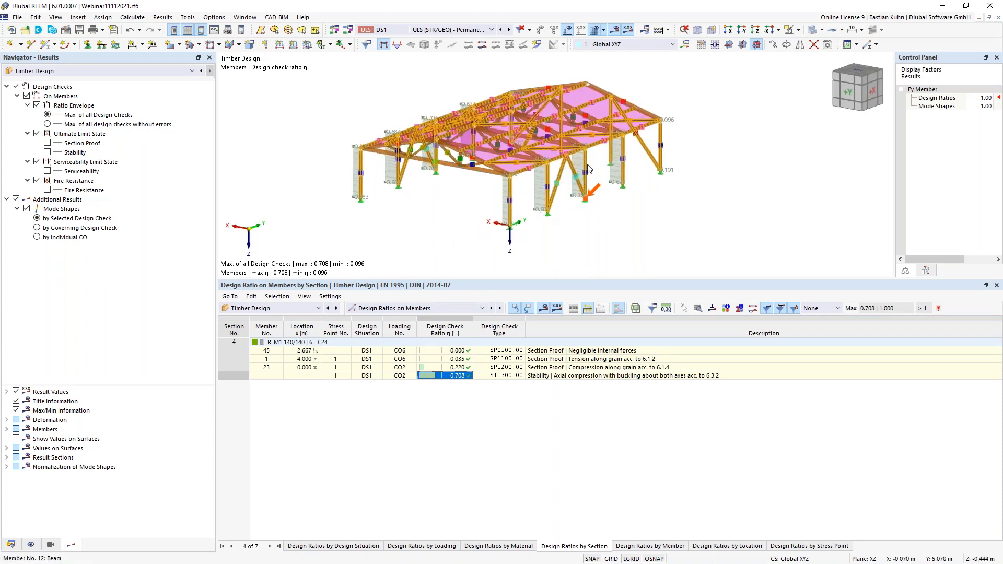
pyautogui.moveTo(482, 225); pyautogui.dragTo(529, 208, button='middle')
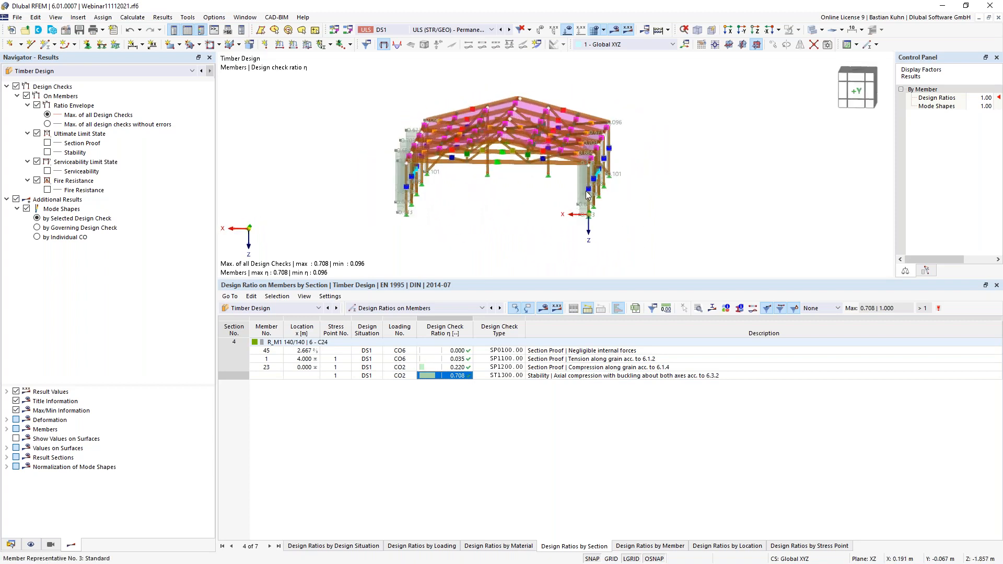
pyautogui.keyDown('ctrl'); pyautogui.moveTo(595, 219); pyautogui.dragTo(440, 224, button='middle'); pyautogui.keyUp('ctrl')
pyautogui.scroll(5, 548, 207)
pyautogui.scroll(-2, 546, 205)
pyautogui.scroll(1, 545, 205)
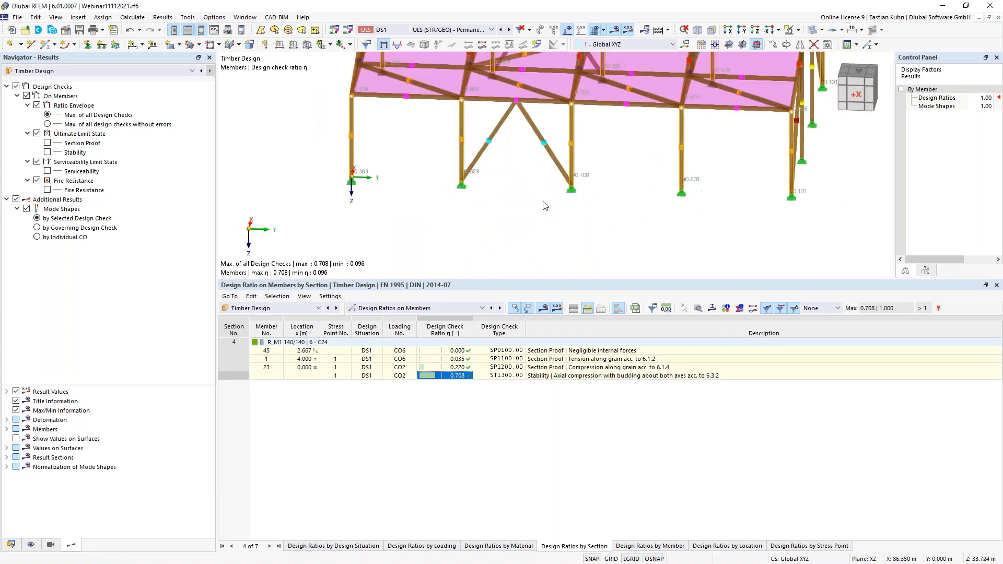
pyautogui.scroll(-4, 545, 205)
pyautogui.keyDown('ctrl'); pyautogui.moveTo(584, 217); pyautogui.dragTo(589, 215, button='middle'); pyautogui.keyUp('ctrl')
pyautogui.click(595, 184)
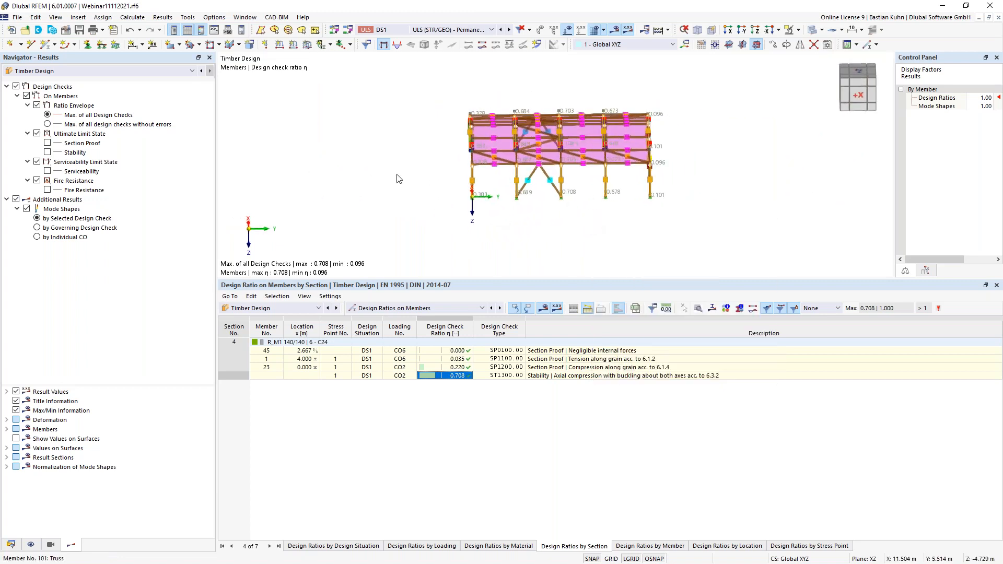
pyautogui.click(31, 545)
pyautogui.click(37, 116)
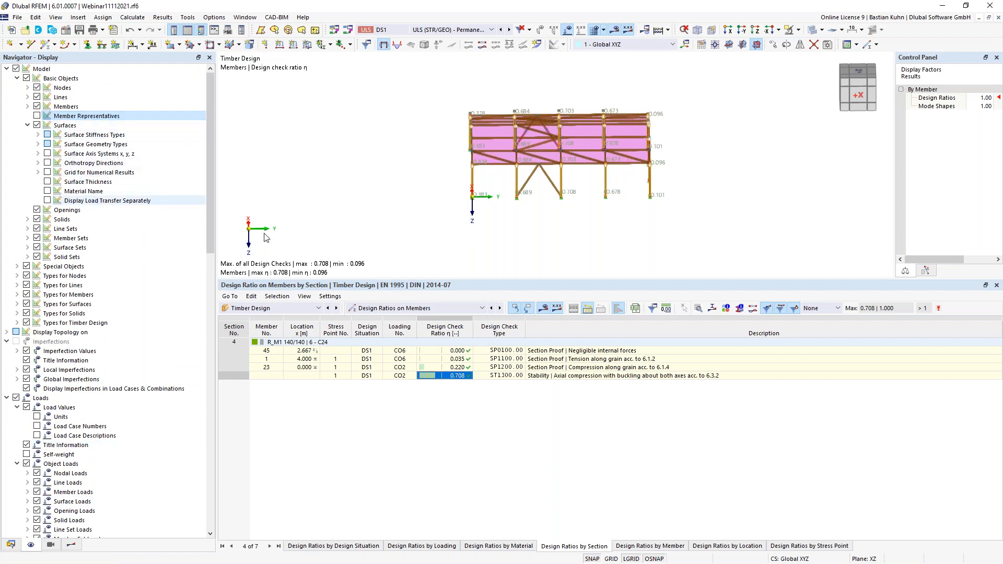
# Step: Isolate the fourth frame with Visibility by Selected Objects and view its design ratios in the -Y direction
pyautogui.click(607, 145)
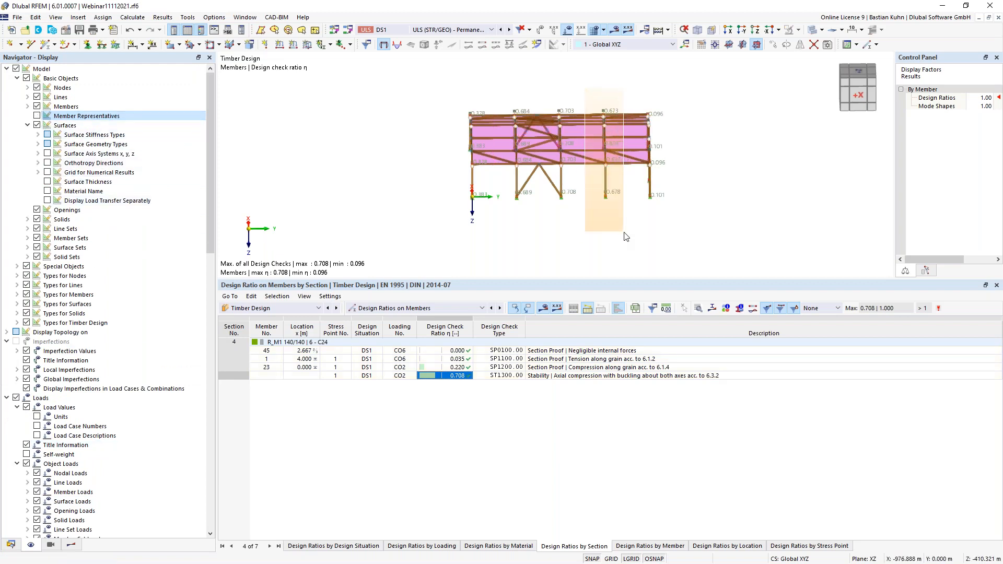
pyautogui.click(799, 29)
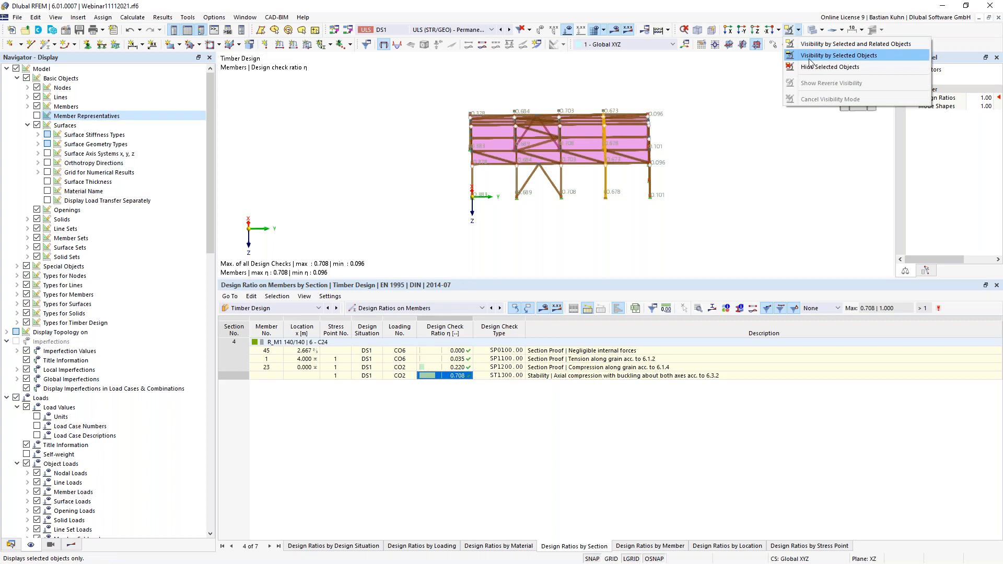
pyautogui.click(816, 54)
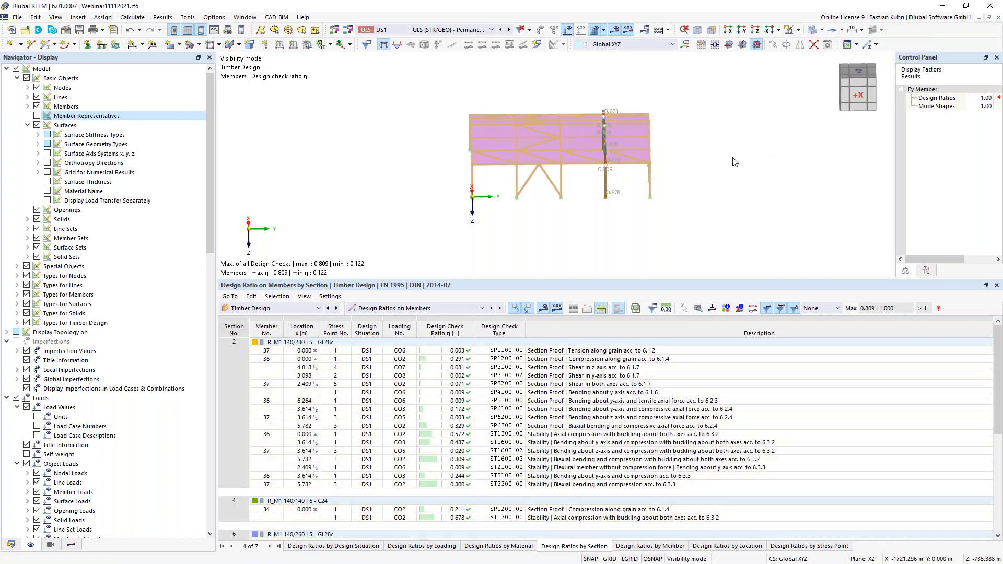
pyautogui.click(742, 31)
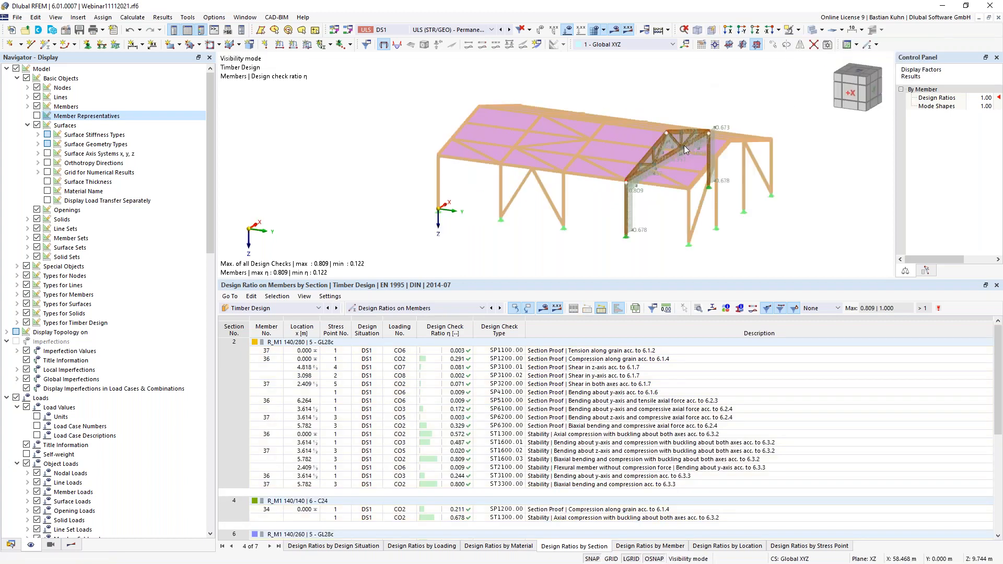
pyautogui.scroll(-2, 553, 209)
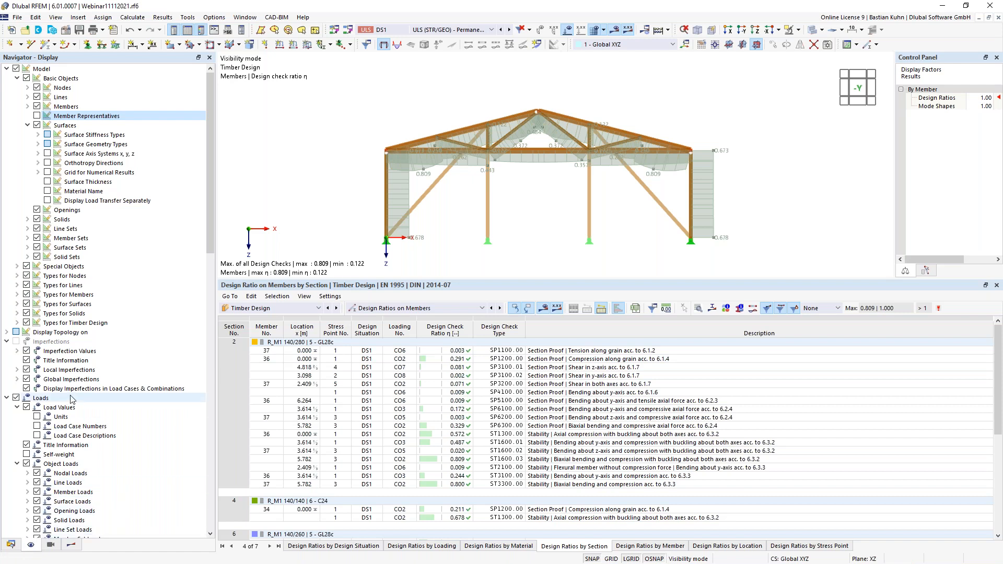
# Step: Display the static analysis axial forces N of the isolated frame's members for design situation DS1
pyautogui.click(71, 545)
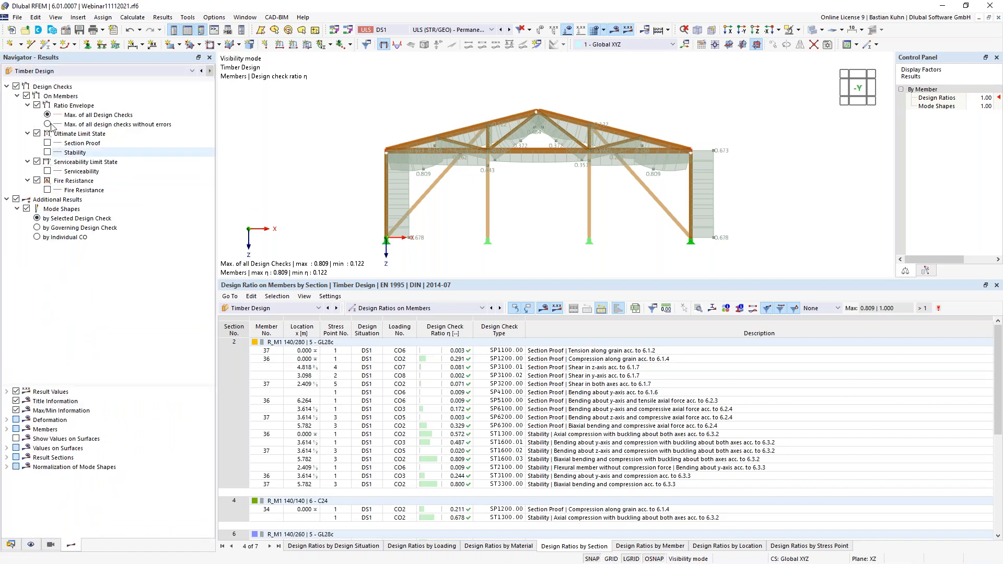
pyautogui.click(77, 80)
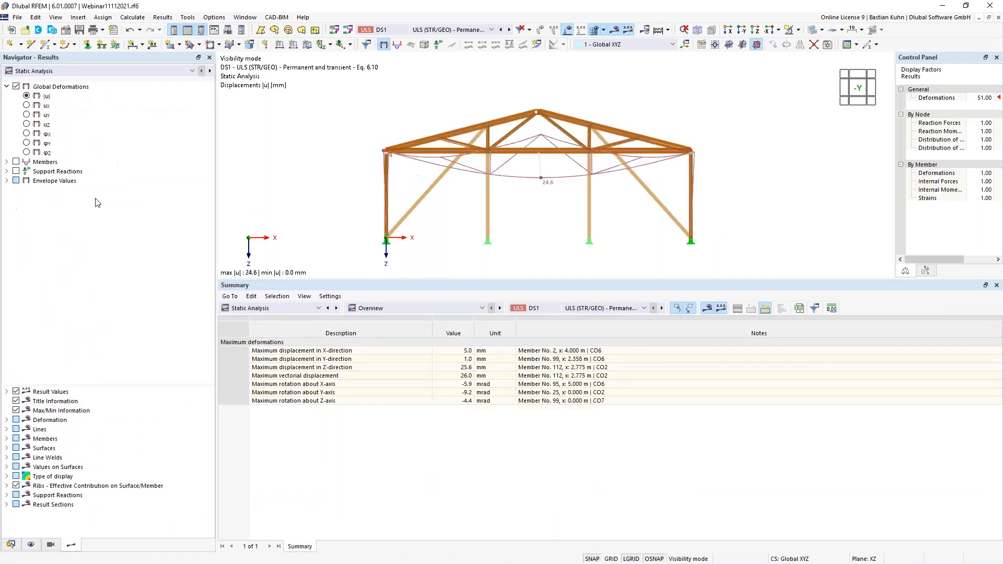
pyautogui.click(9, 162)
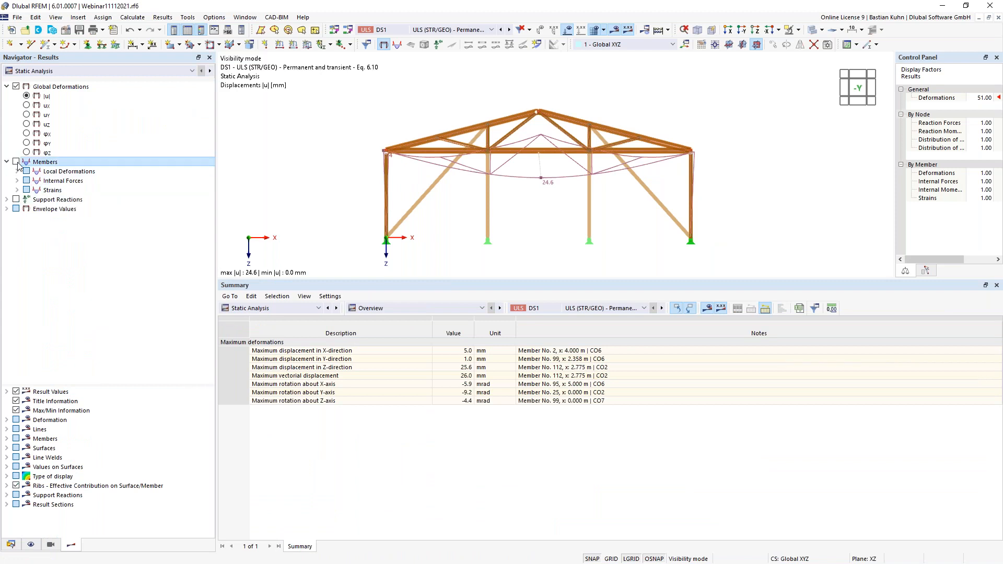
pyautogui.click(25, 180)
pyautogui.click(18, 181)
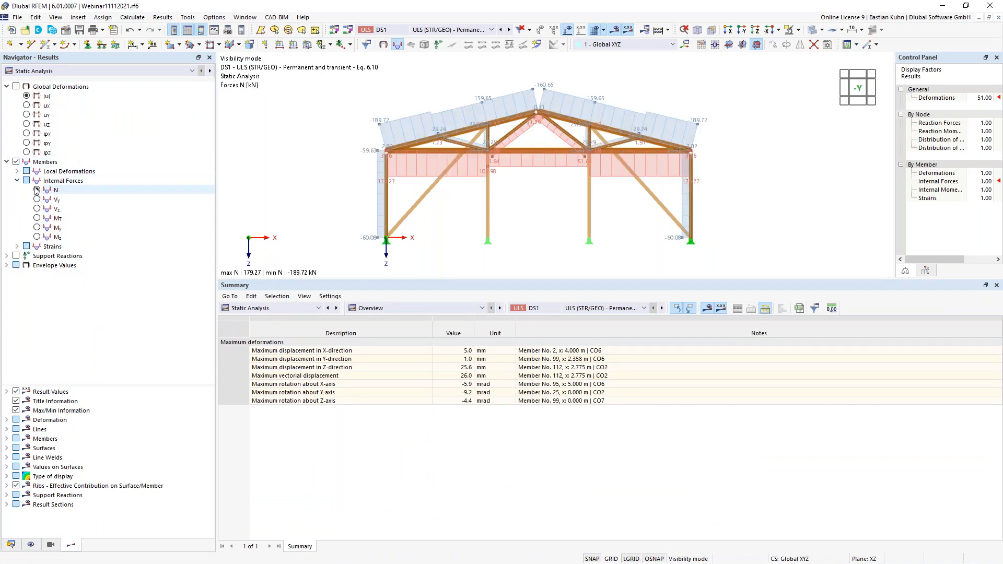
pyautogui.click(37, 190)
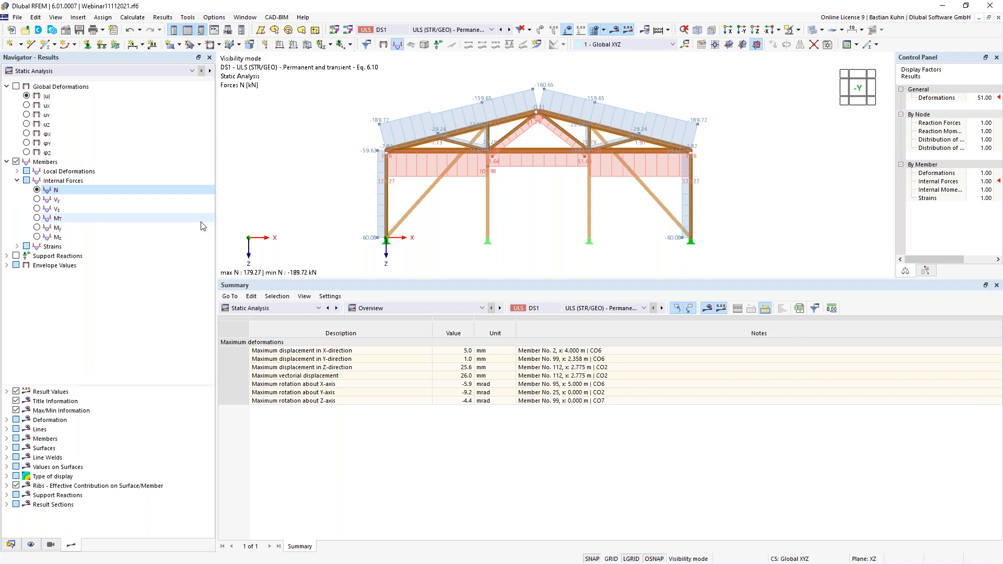
pyautogui.moveTo(490, 134)
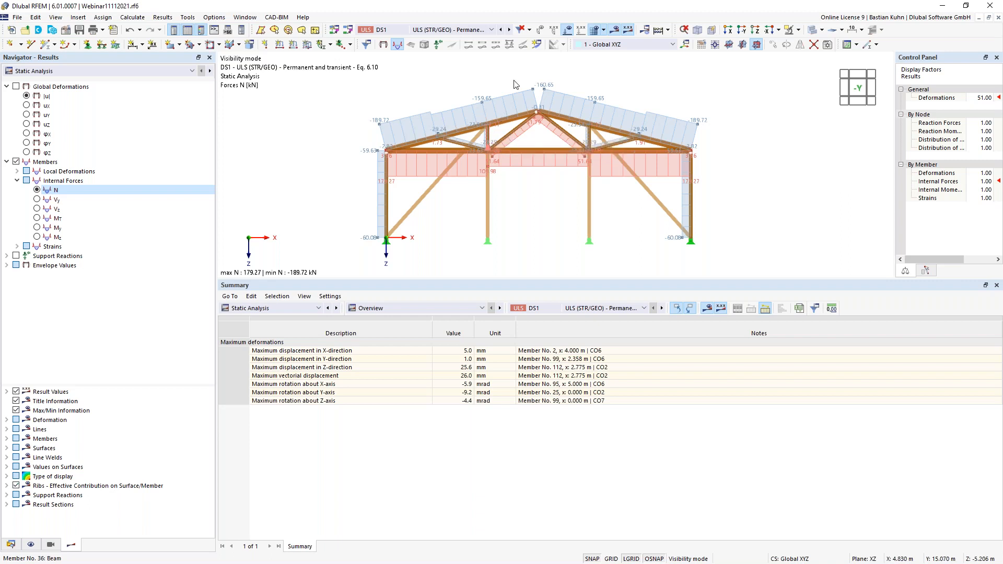
pyautogui.click(474, 30)
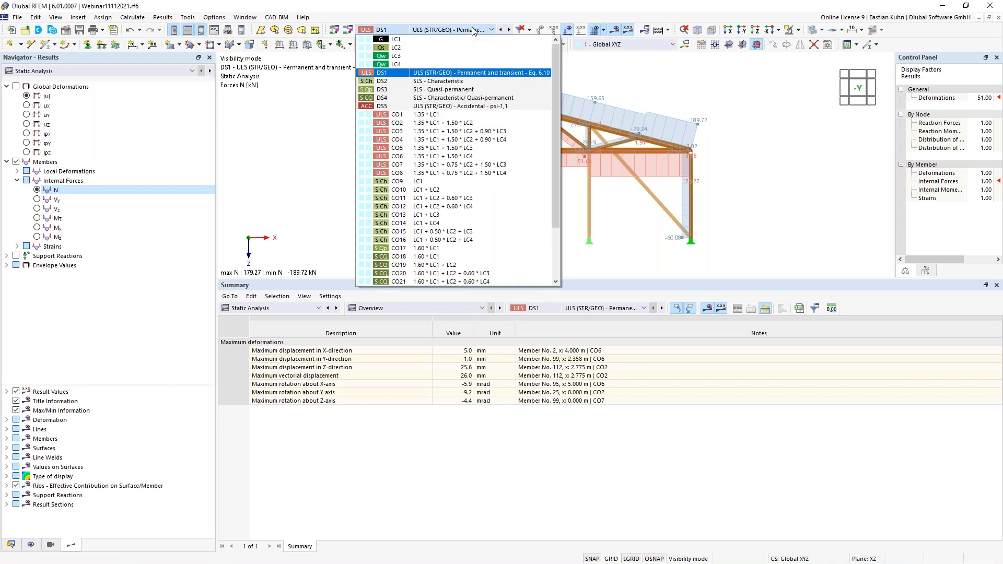
pyautogui.click(472, 6)
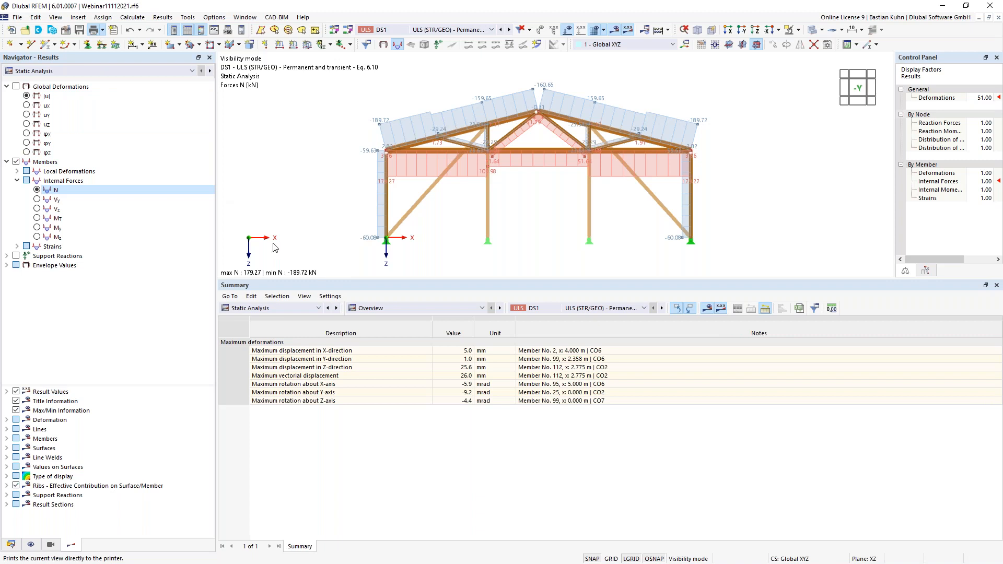
# Step: Set up a graphic printout of the axial forces with a 50 % height ratio, preview it and cancel printing
pyautogui.click(93, 30)
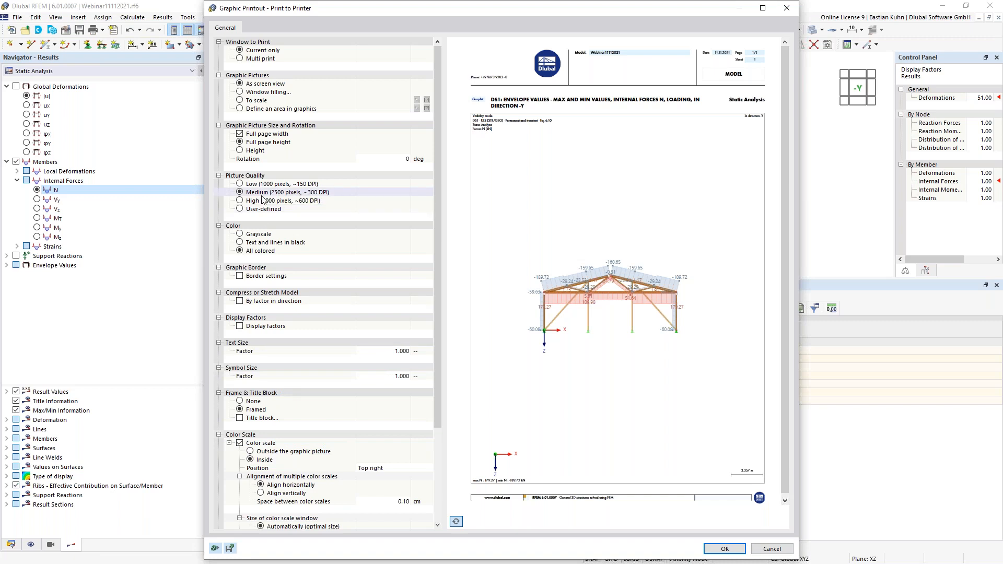
pyautogui.click(241, 151)
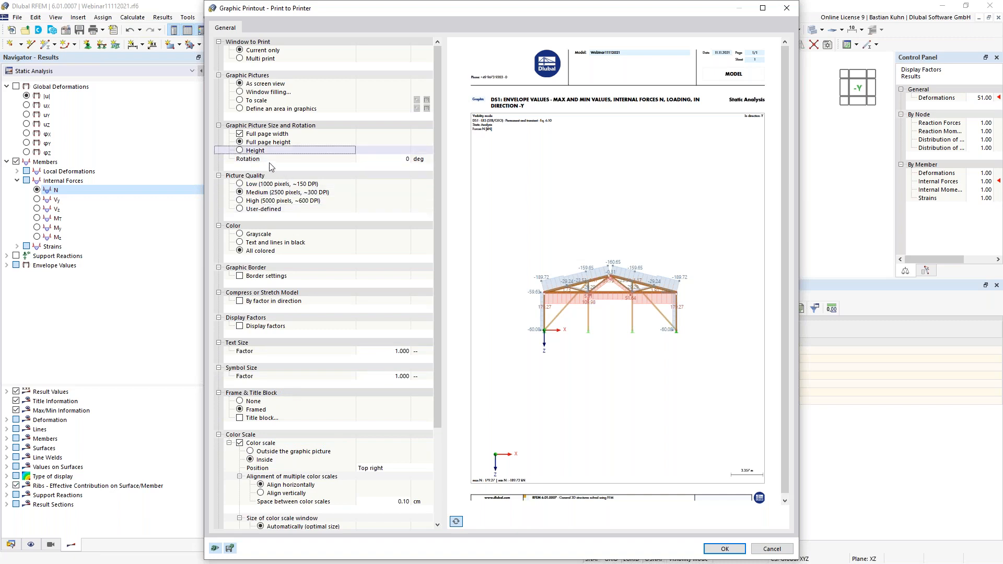
pyautogui.click(241, 152)
pyautogui.click(373, 161)
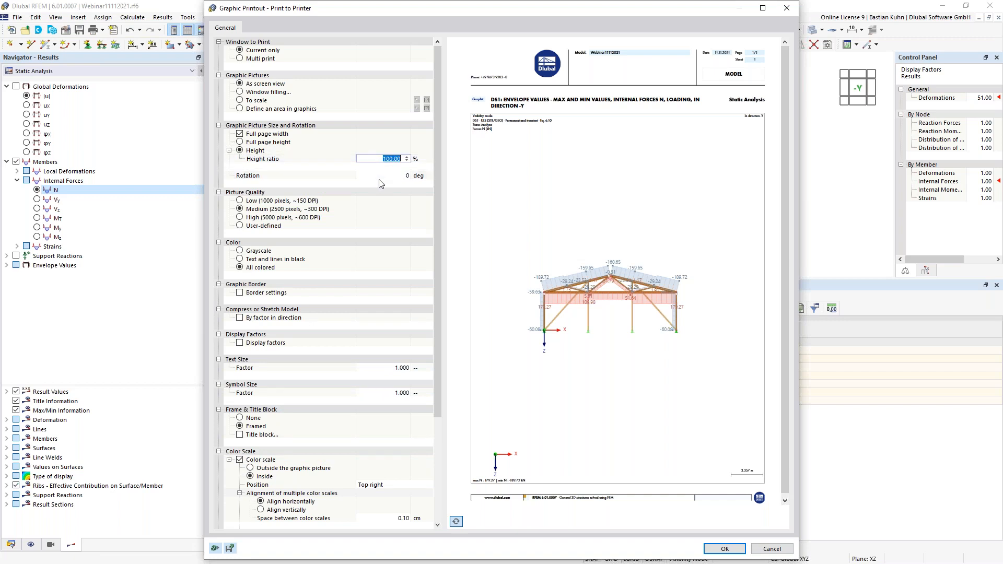
pyautogui.write('50')
pyautogui.click(716, 550)
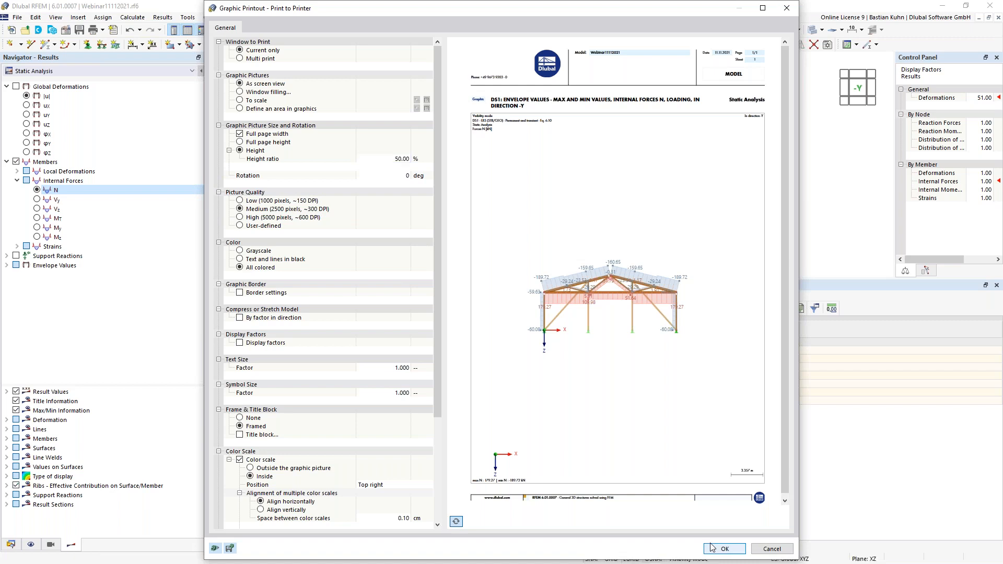
pyautogui.click(724, 549)
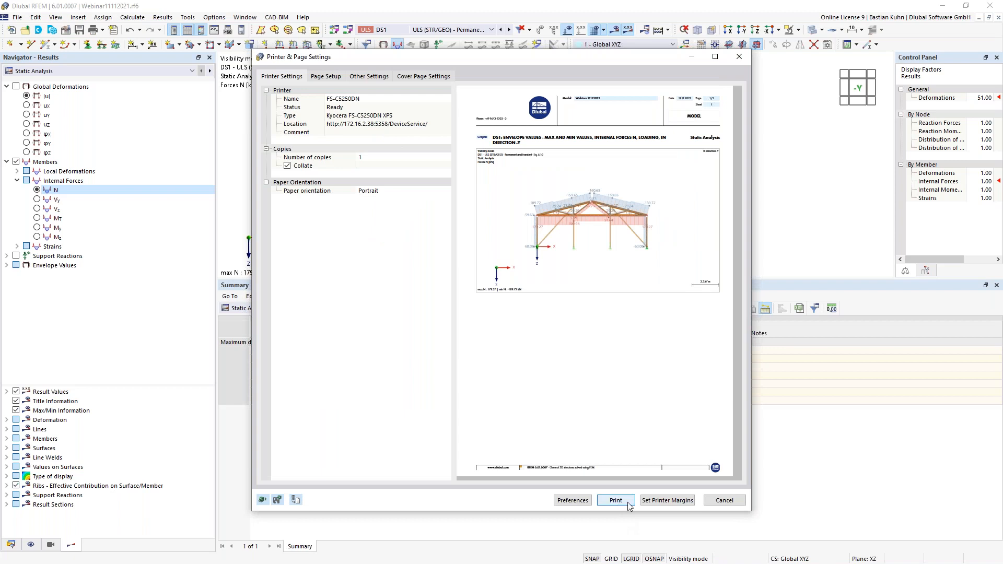
pyautogui.click(724, 501)
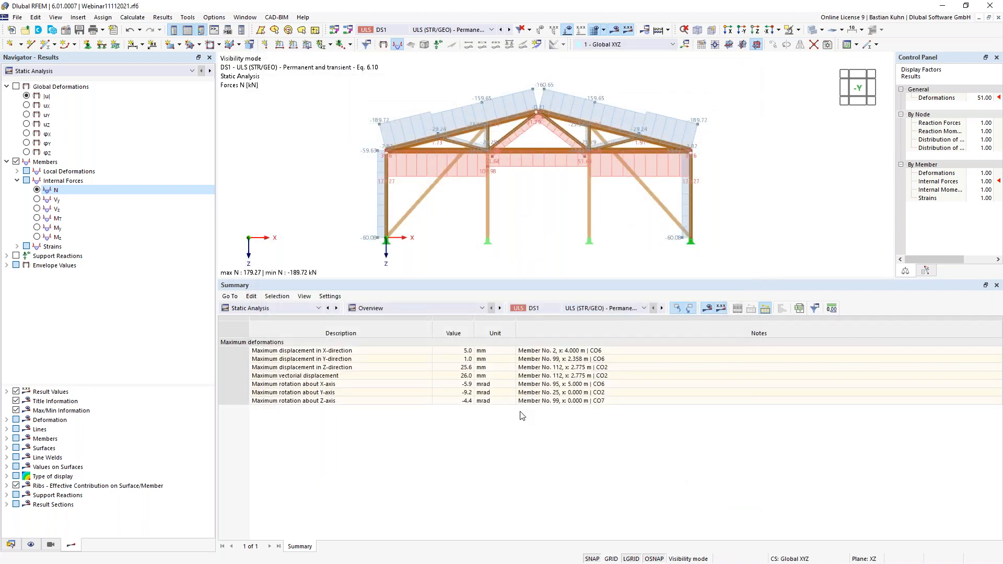
# Step: Open printout report 1 and review the detailed ST3300 design check of member no. 26
pyautogui.click(10, 545)
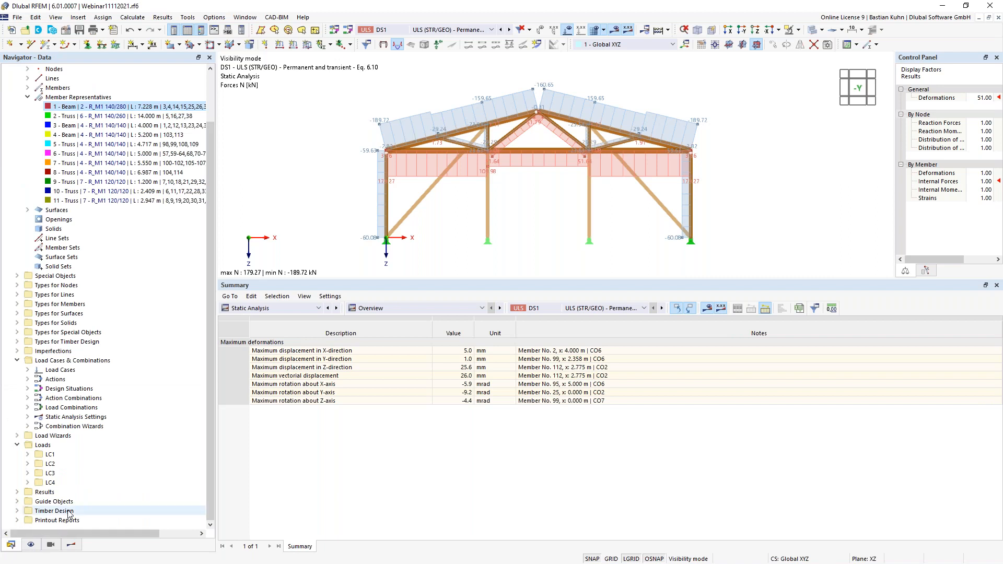
pyautogui.click(17, 521)
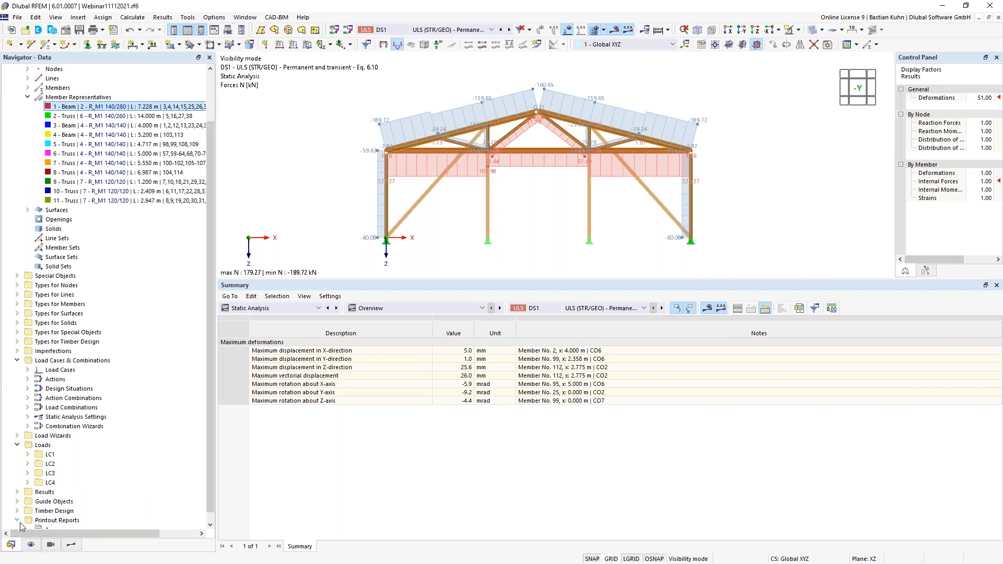
pyautogui.doubleClick(50, 521)
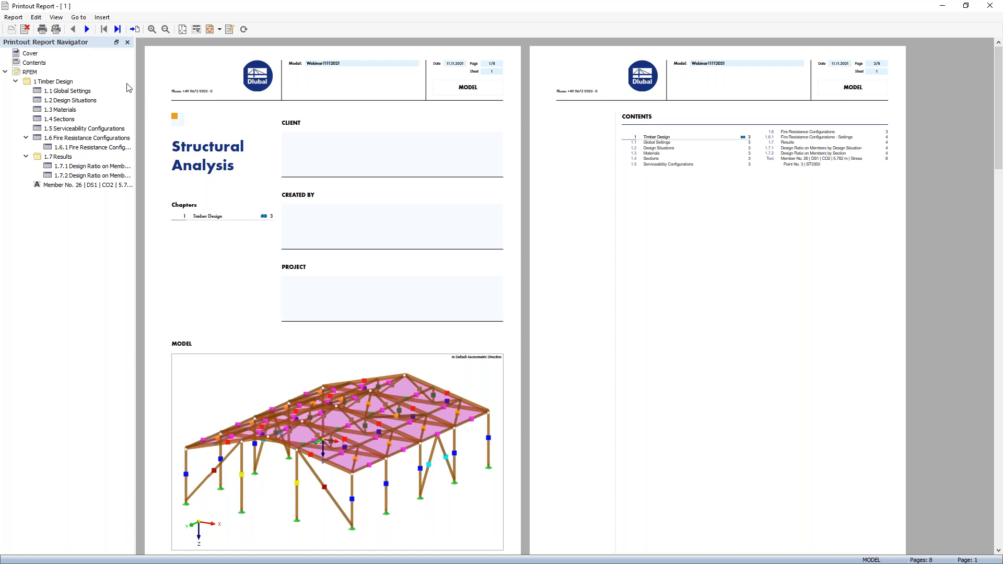
pyautogui.click(87, 29)
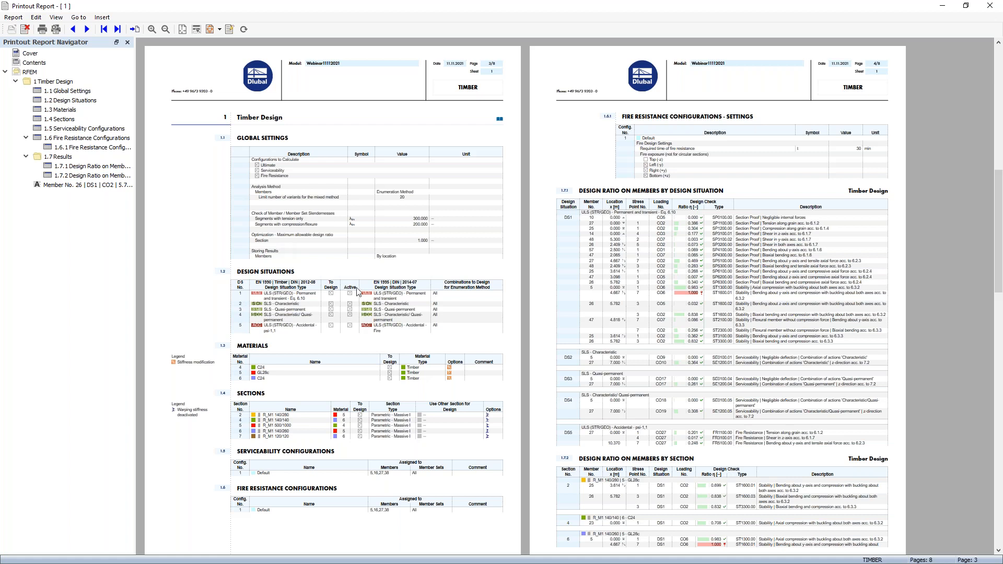
pyautogui.click(54, 186)
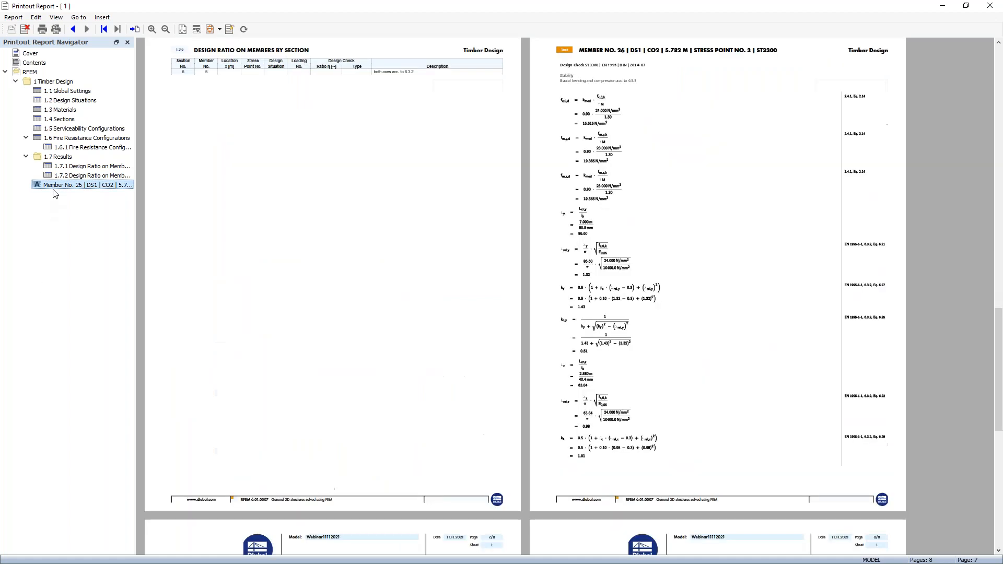
pyautogui.scroll(-5, 517, 274)
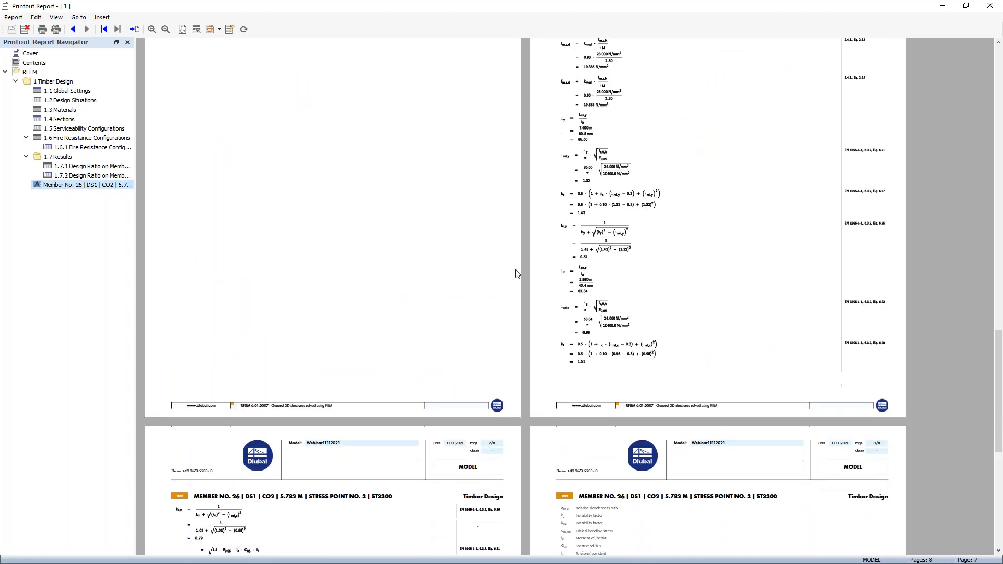
pyautogui.scroll(-4, 674, 349)
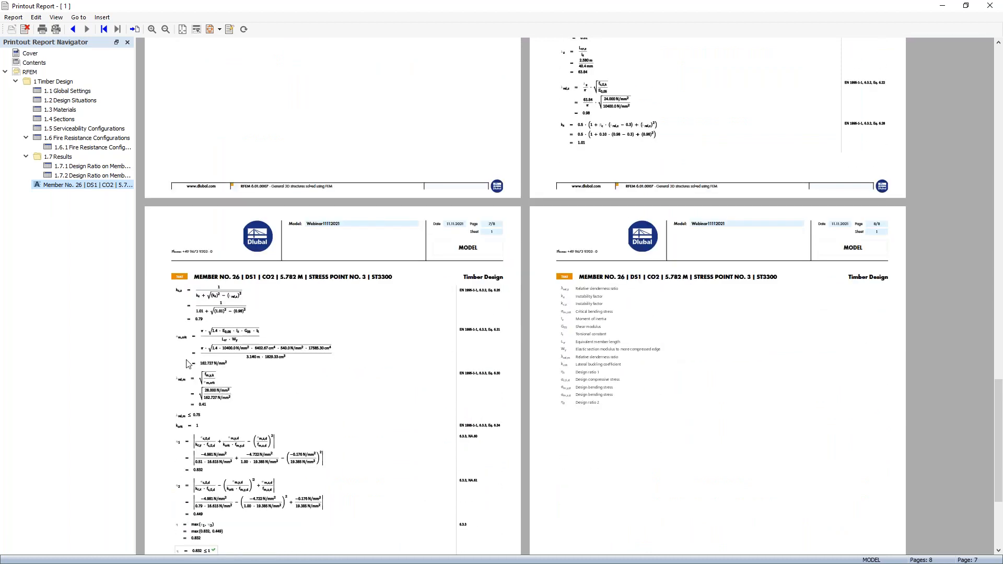
pyautogui.scroll(3, 285, 369)
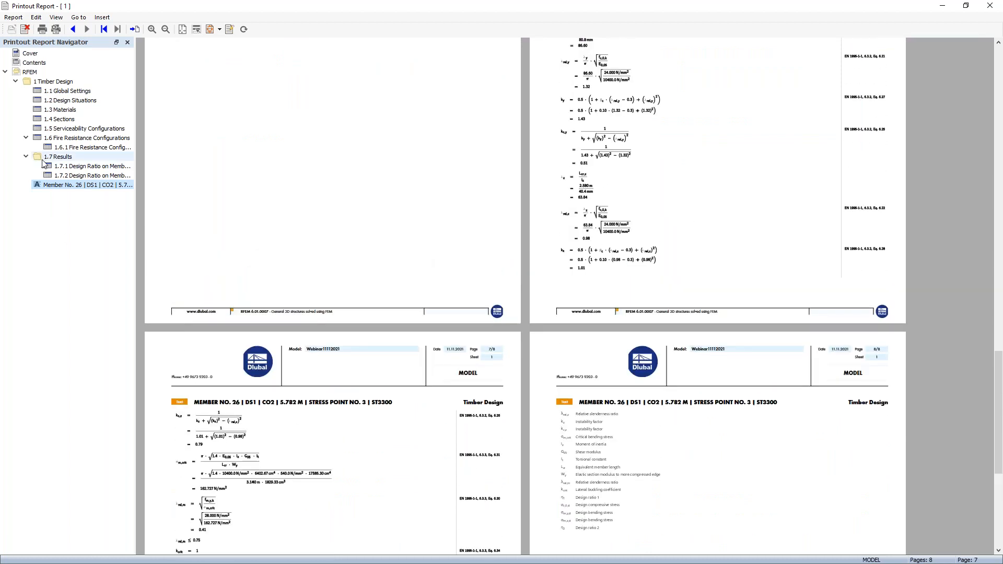
# Step: Review the report's design ratios by design situation and its fire resistance configurations, and close the report
pyautogui.click(70, 167)
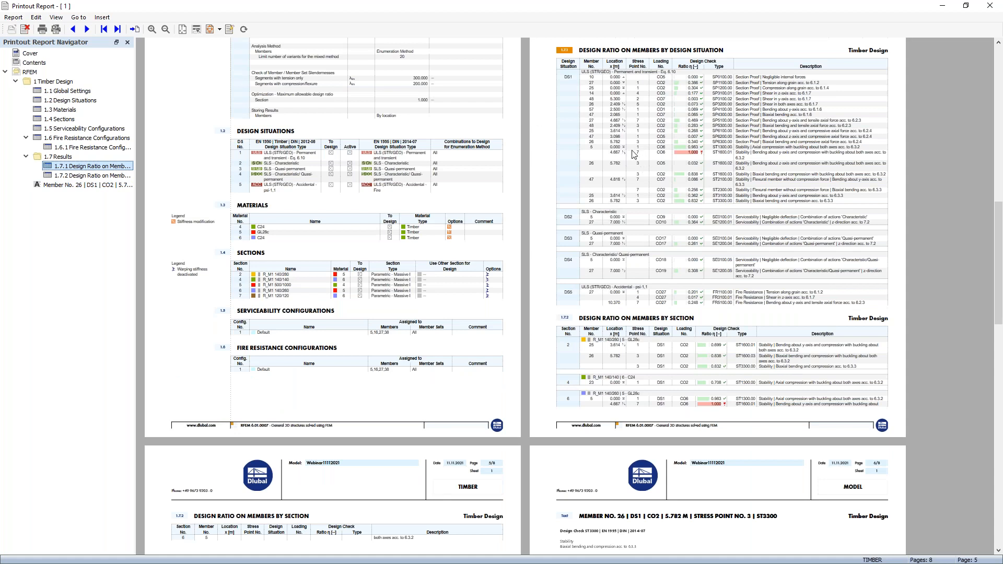
pyautogui.click(80, 138)
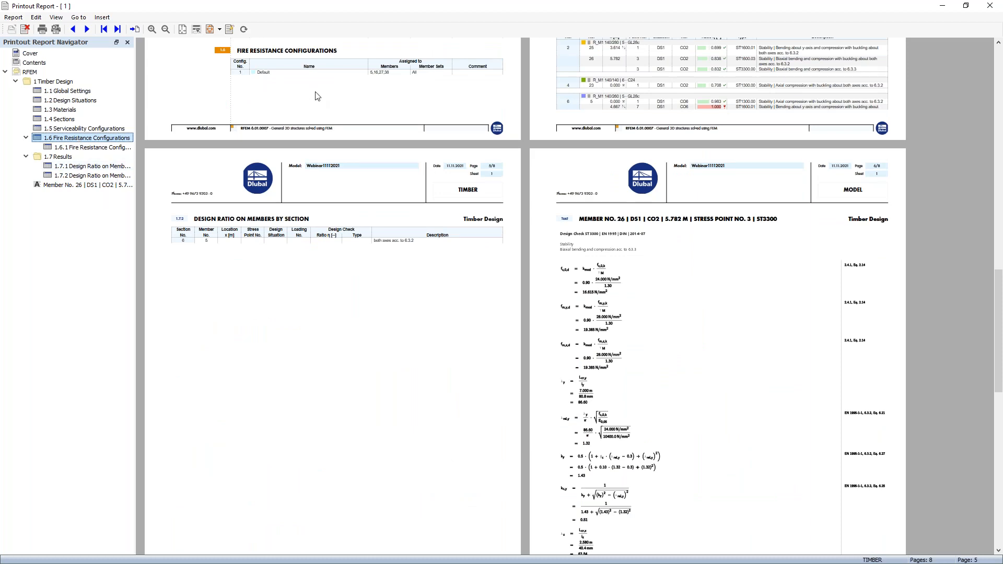
pyautogui.scroll(4, 316, 98)
pyautogui.scroll(7, 318, 101)
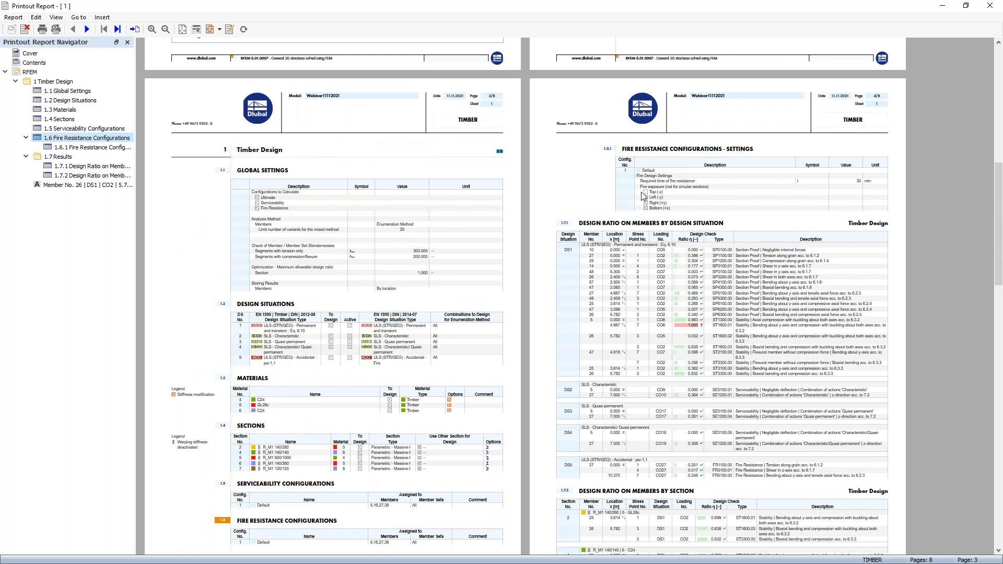
pyautogui.click(60, 119)
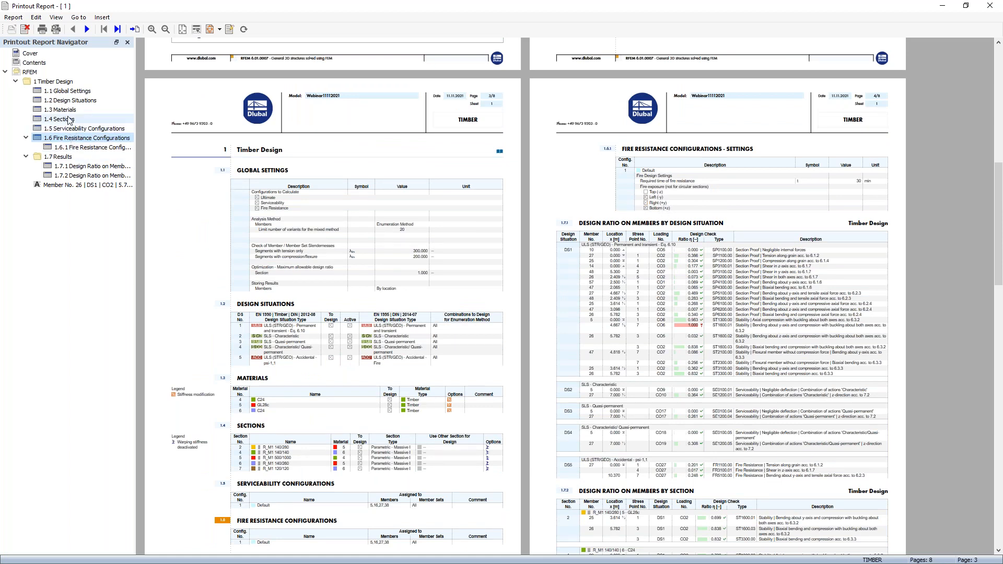
pyautogui.click(990, 5)
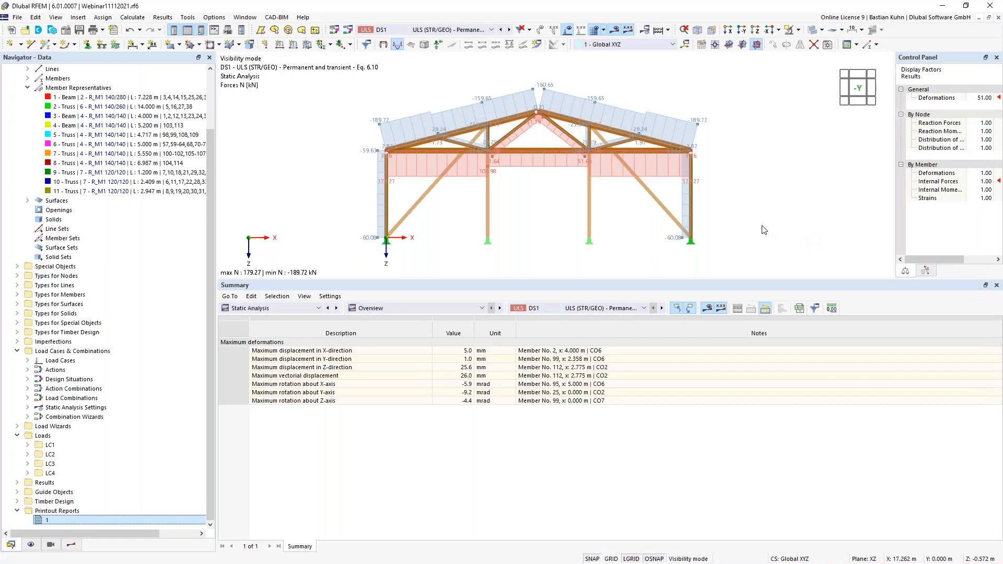
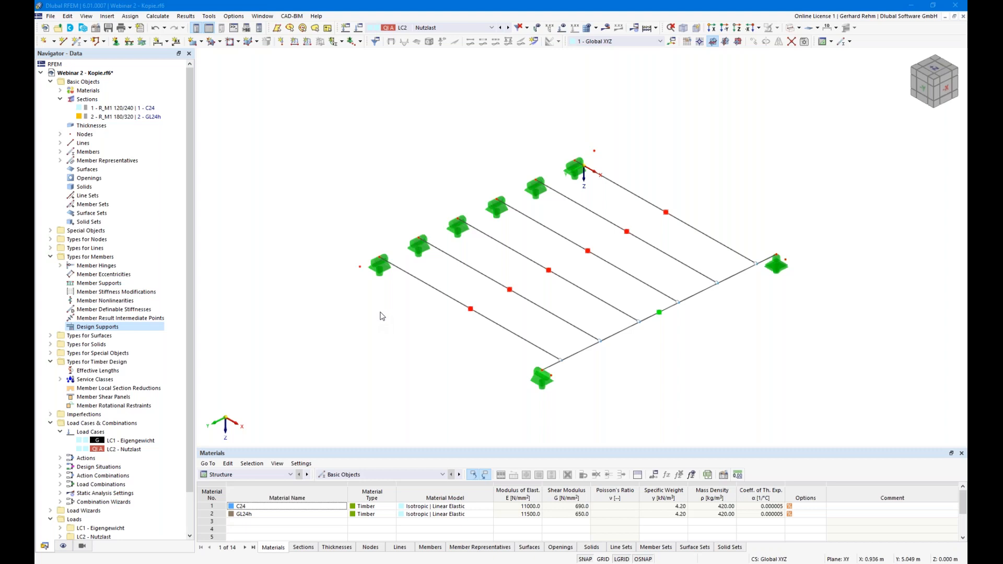
# Step: Examine the beam layout, edge beam and nodal supports of the floor model from several viewing directions
pyautogui.keyDown('ctrl'); pyautogui.moveTo(382, 316); pyautogui.dragTo(466, 316, button='middle'); pyautogui.keyUp('ctrl')
pyautogui.rightClick(465, 316)
pyautogui.click(429, 342)
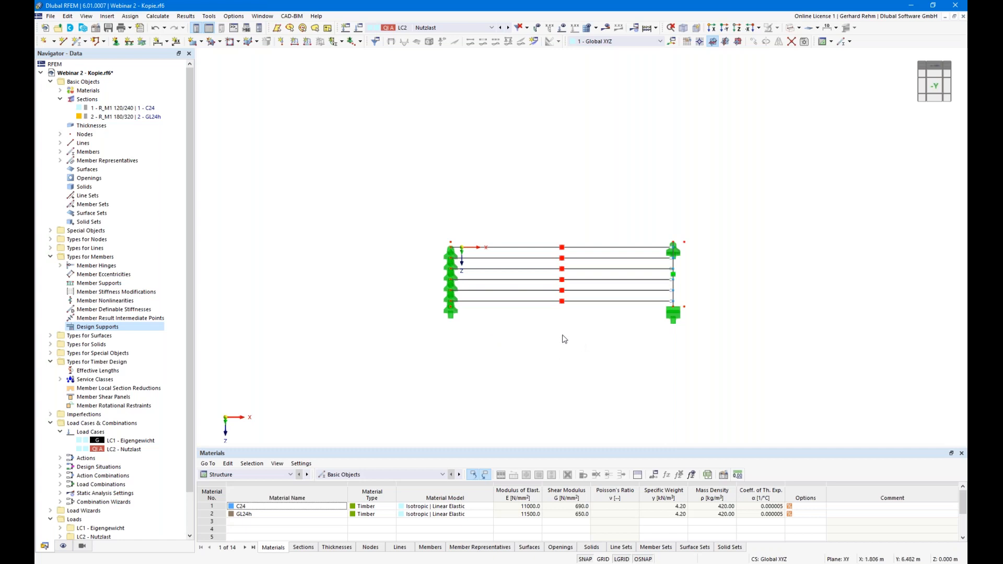
pyautogui.moveTo(828, 295); pyautogui.dragTo(696, 338, button='right')
pyautogui.click(600, 362)
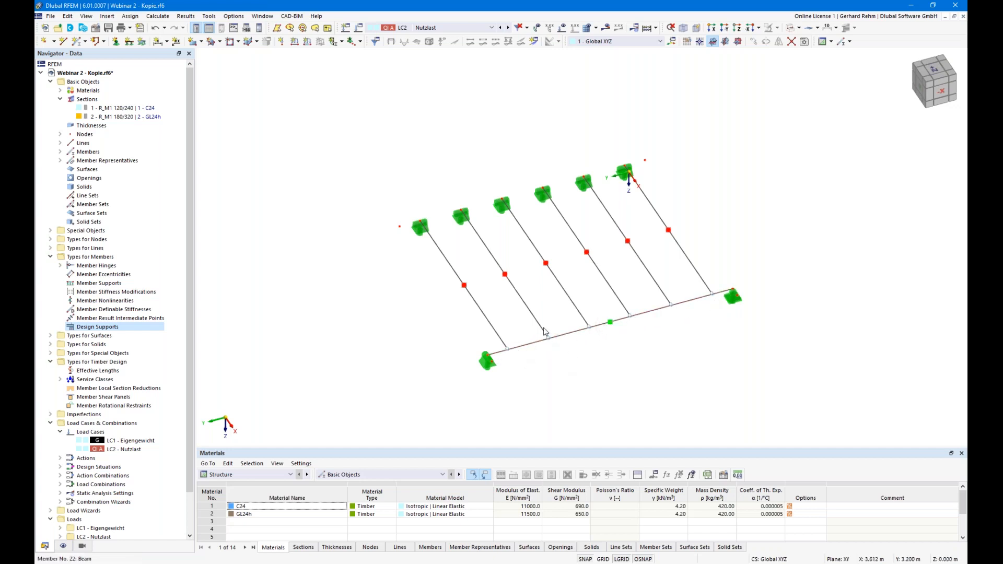
pyautogui.click(567, 292)
pyautogui.press('Escape')
pyautogui.moveTo(406, 339); pyautogui.dragTo(485, 347, button='right')
pyautogui.click(461, 337)
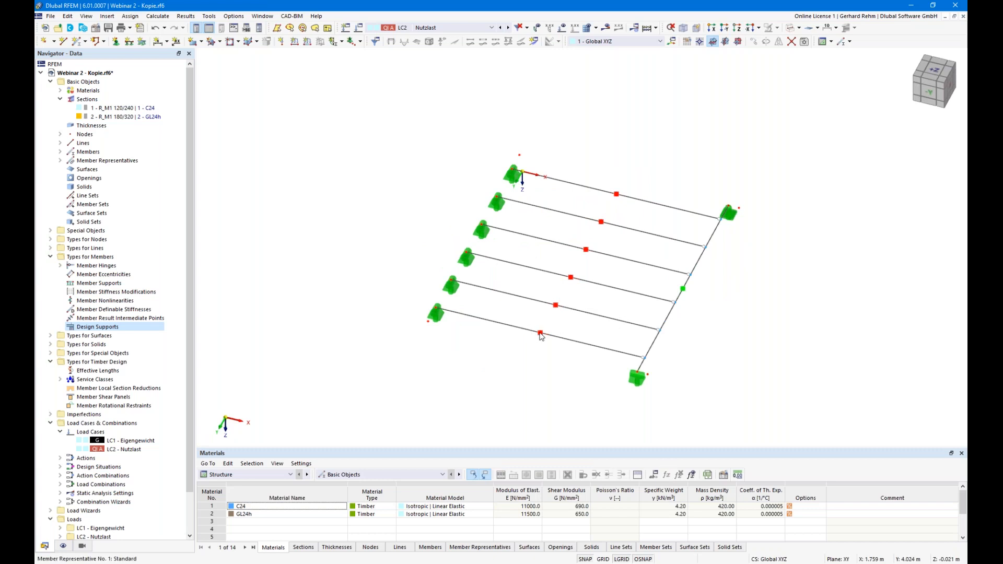
# Step: Open the design support and deflection settings of the 120/240 beams' member representative and compare the member start and end with the model
pyautogui.click(540, 334)
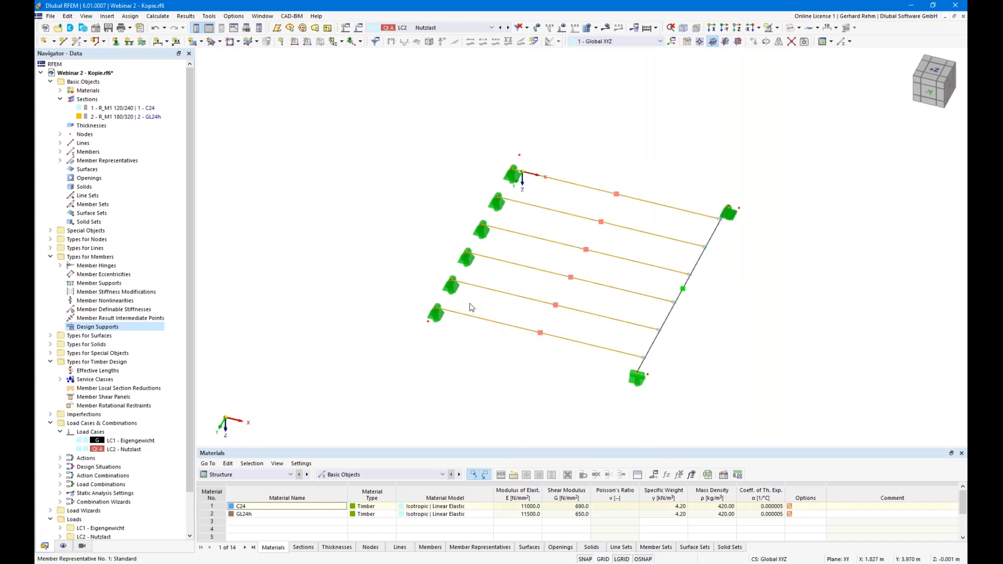
pyautogui.doubleClick(471, 307)
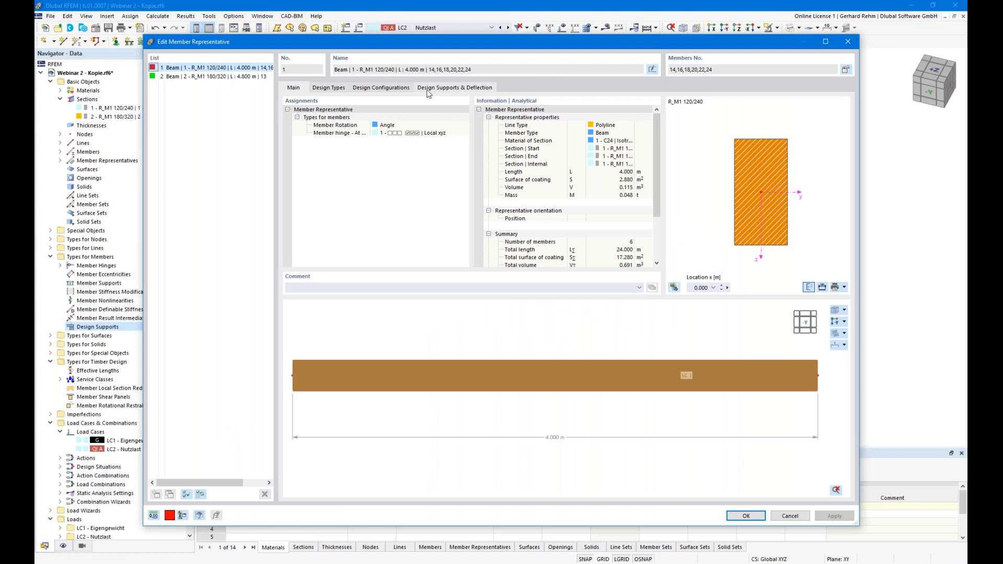
pyautogui.click(431, 90)
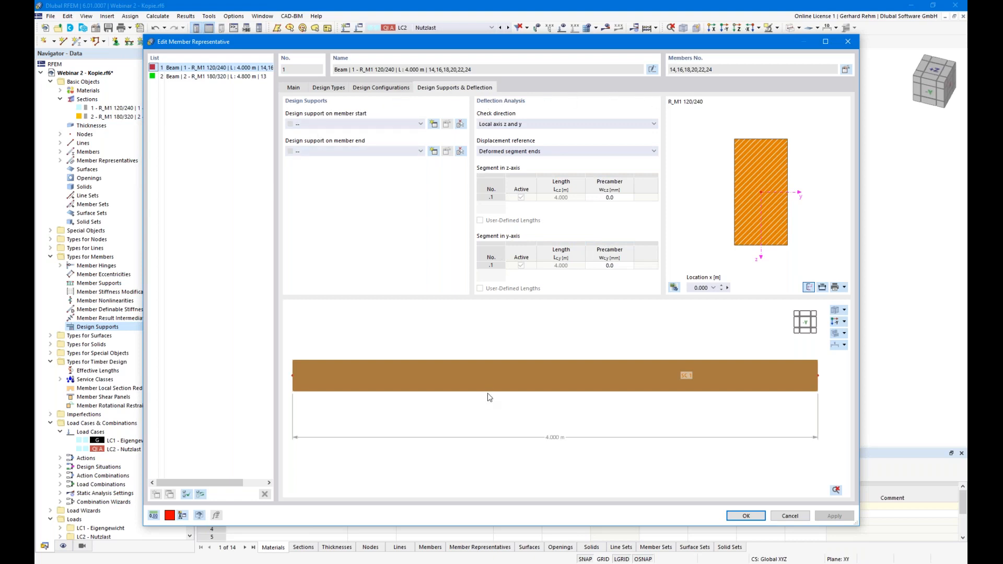
pyautogui.moveTo(460, 51); pyautogui.dragTo(534, 329)
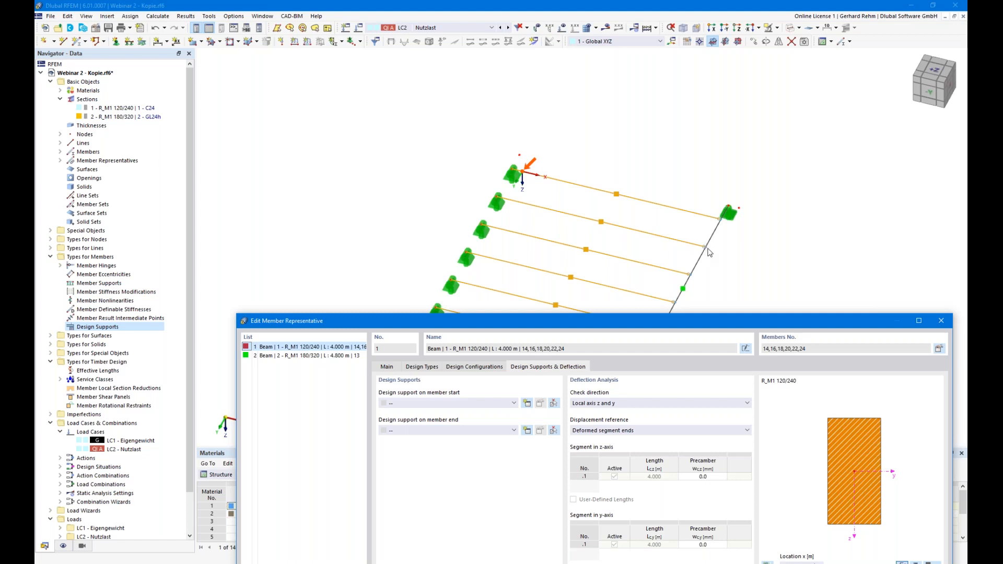
pyautogui.moveTo(667, 322); pyautogui.dragTo(633, 67)
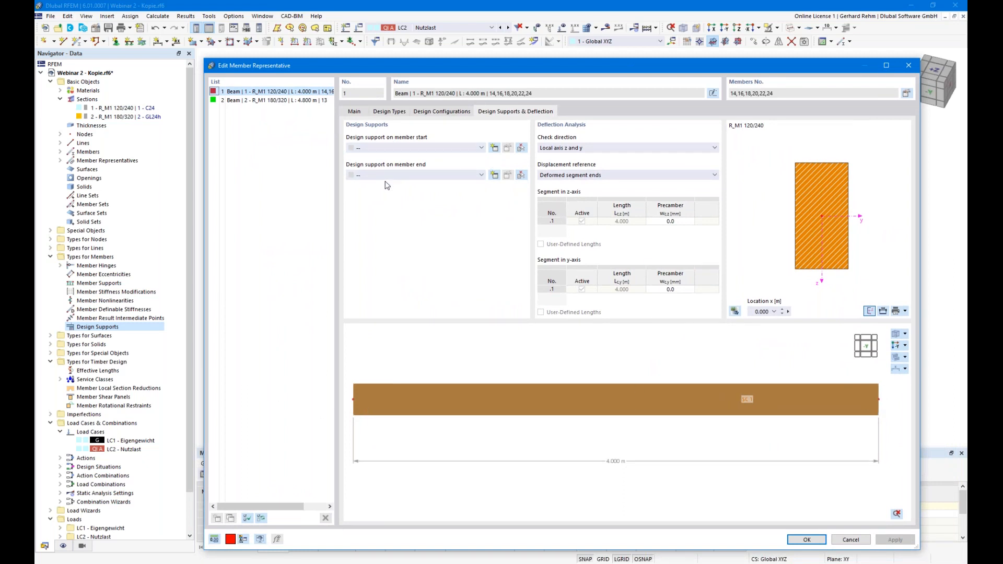
# Step: Create a timber design support for the beam start with a 60 mm direct support length in the z-axis
pyautogui.click(495, 148)
pyautogui.click(479, 167)
pyautogui.click(436, 197)
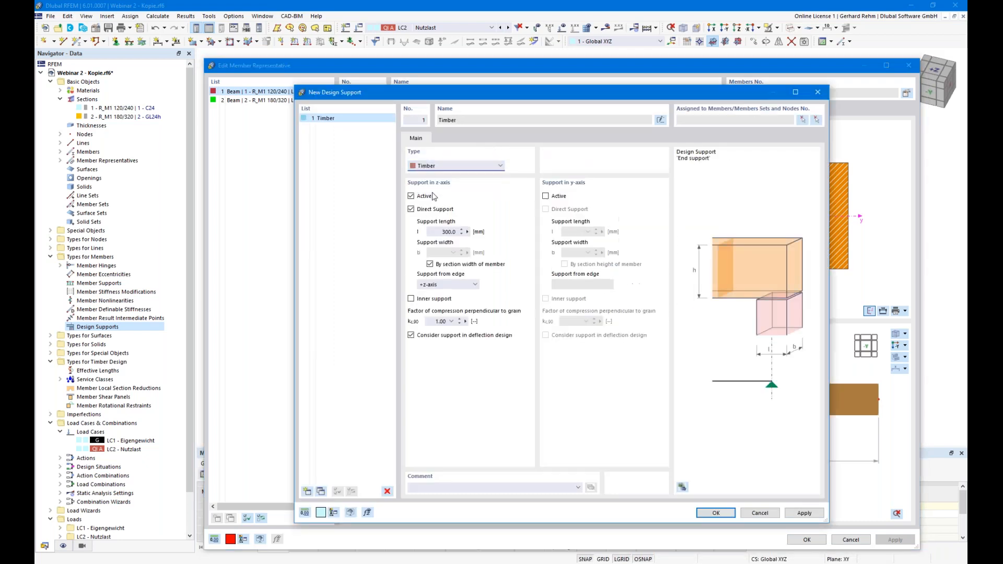
pyautogui.moveTo(443, 96); pyautogui.dragTo(525, 89)
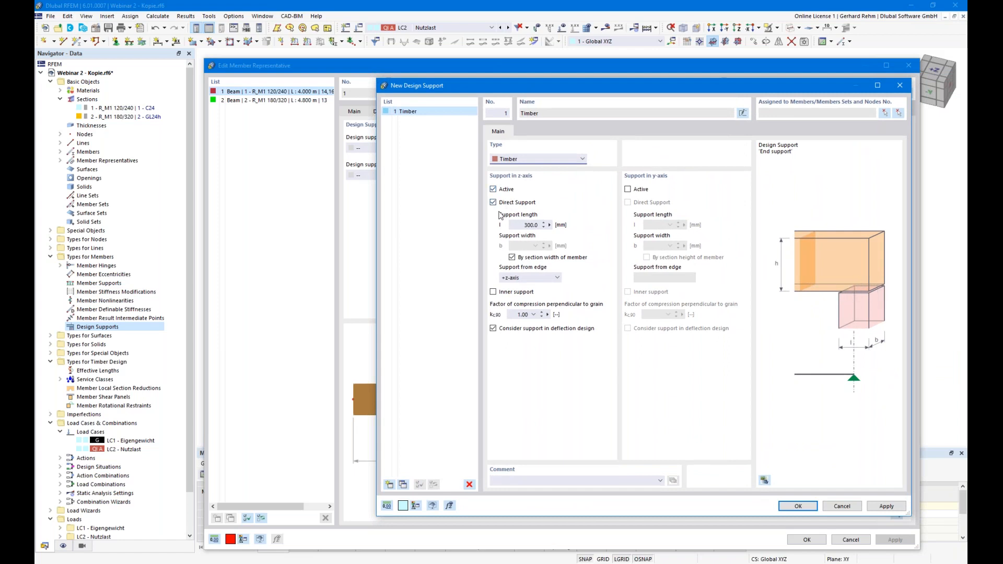
pyautogui.click(518, 225)
pyautogui.write('60')
pyautogui.click(494, 293)
pyautogui.click(494, 293)
# Step: Set the support's factor of compression perpendicular to grain to 1.5 and name it "C24 60mm"
pyautogui.click(533, 314)
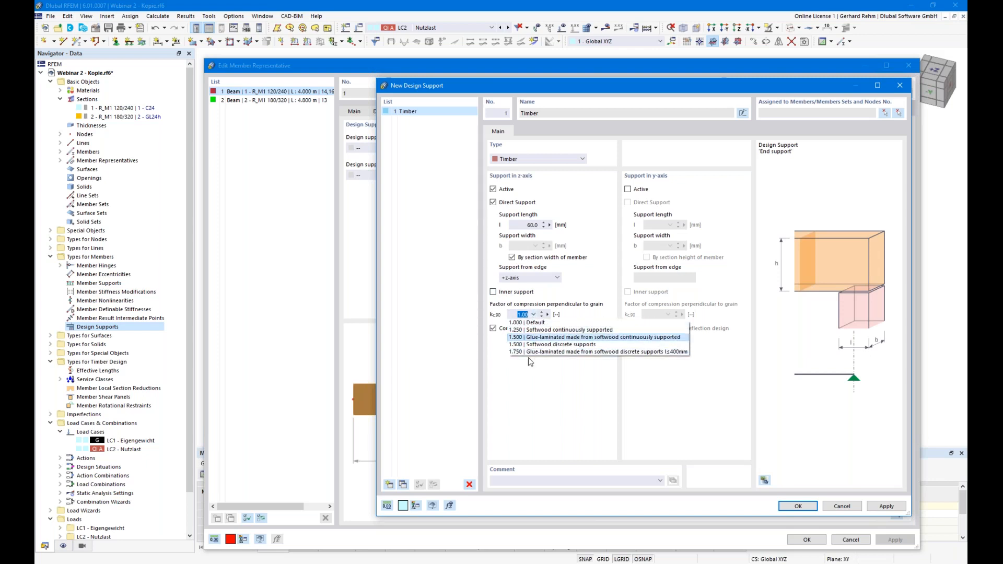
pyautogui.write('1')
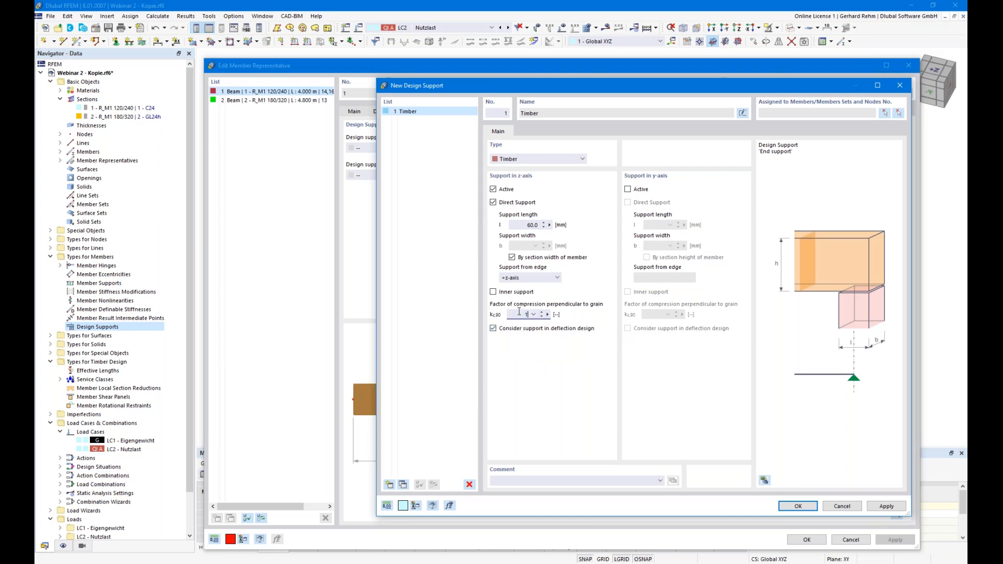
pyautogui.write(',5')
pyautogui.press('Tab')
pyautogui.click(742, 113)
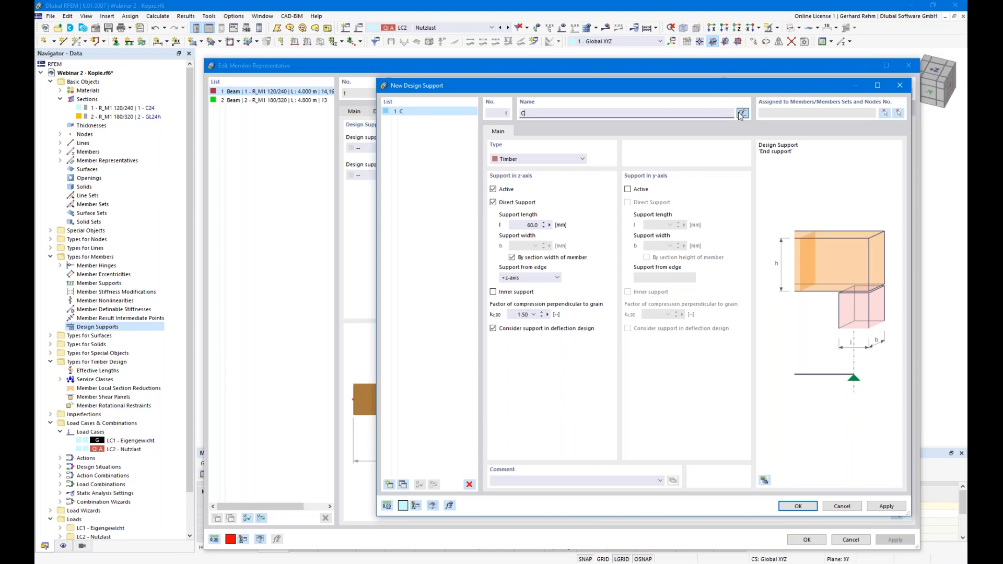
pyautogui.write('C24 60mm')
# Step: Add a timber design support named "C24 180mm" with a 180 mm support length and a perpendicular-to-grain compression factor of 1.5
pyautogui.click(389, 485)
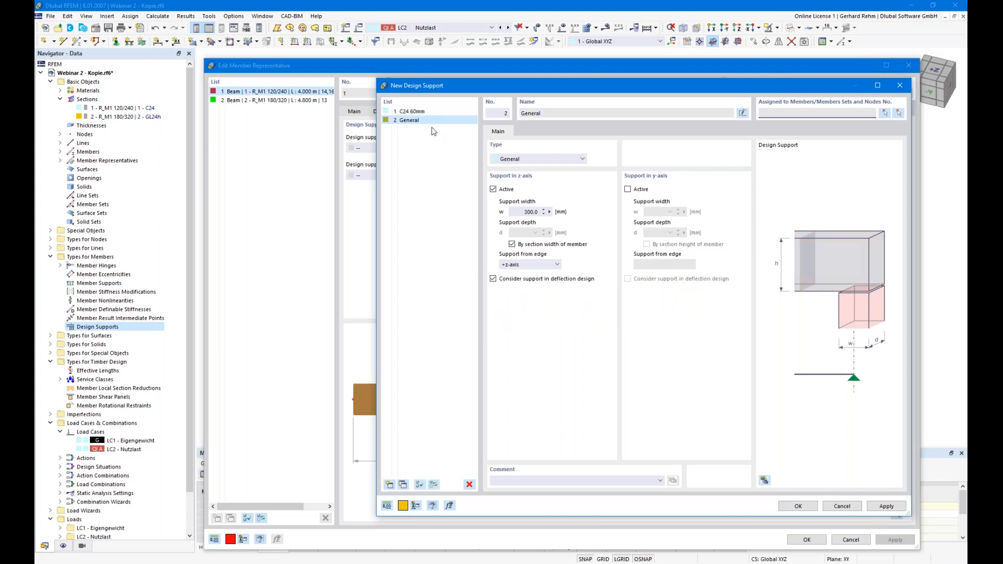
pyautogui.click(742, 113)
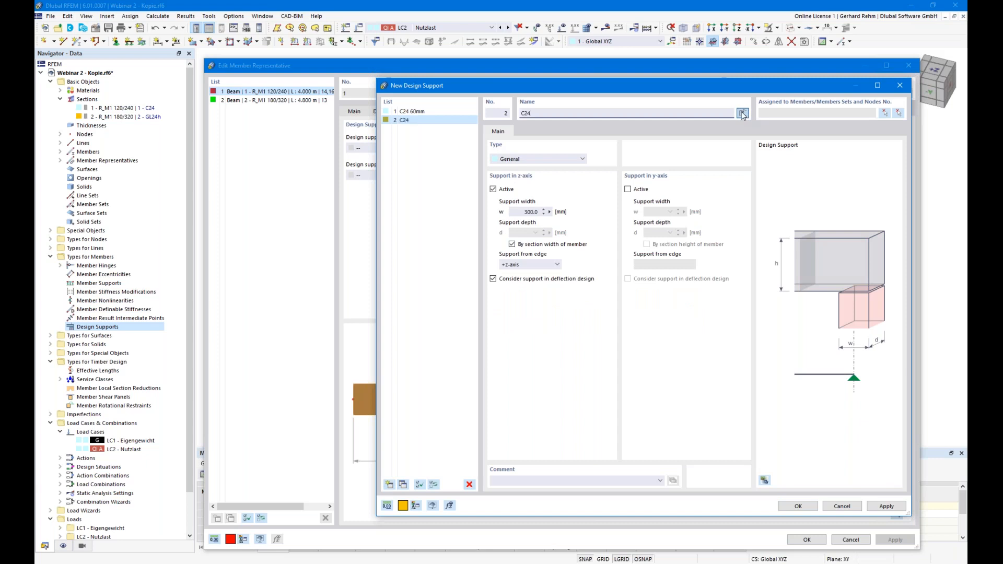
pyautogui.write('C24 180mm')
pyautogui.scroll(-2, 544, 163)
pyautogui.doubleClick(527, 224)
pyautogui.write('180')
pyautogui.doubleClick(520, 315)
pyautogui.write('1,5')
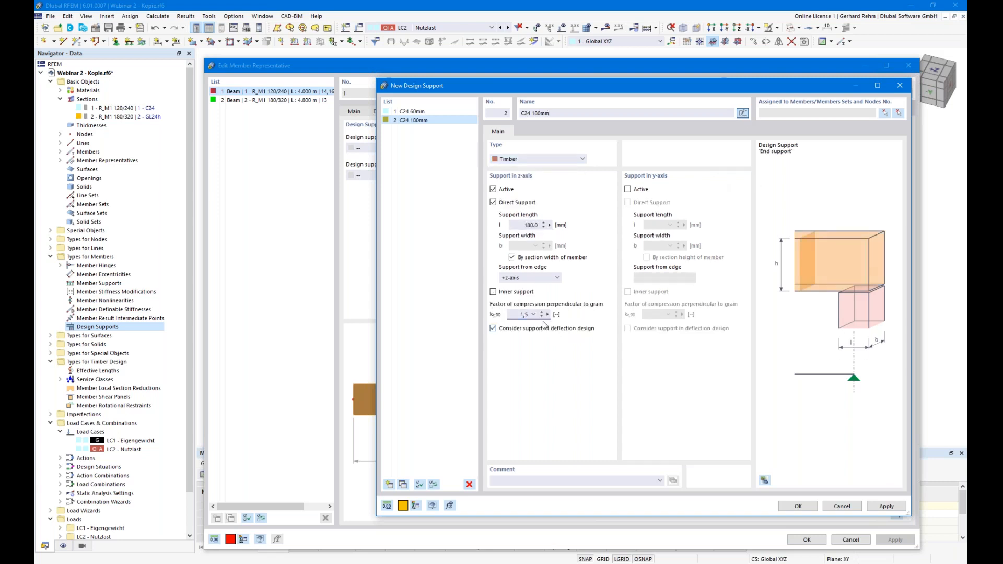
# Step: Add a timber design support named "GL 140mm" with a 140 mm support length and a perpendicular-to-grain compression factor of 1.75
pyautogui.click(389, 484)
pyautogui.click(742, 114)
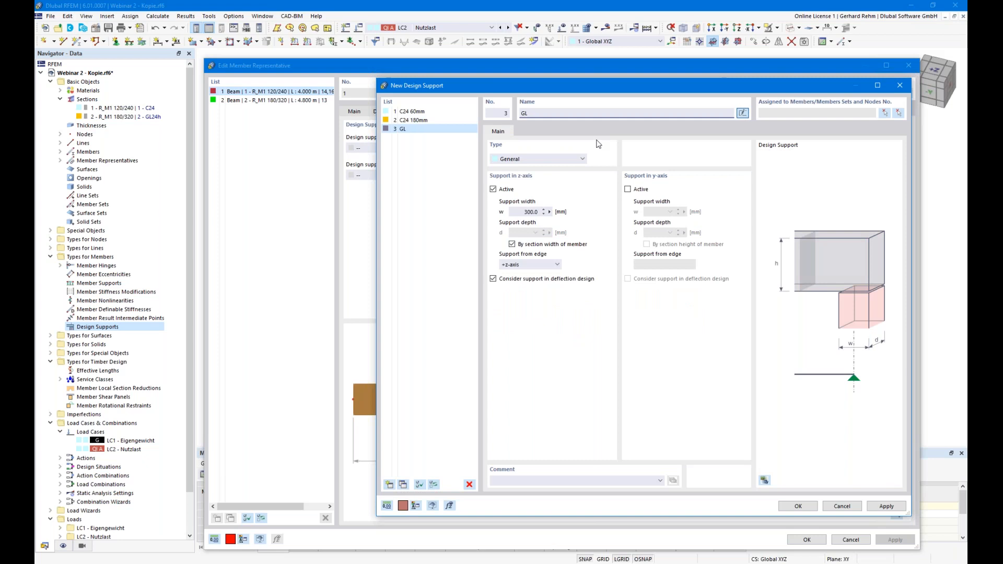
pyautogui.write('GL 140mm')
pyautogui.scroll(-1, 518, 160)
pyautogui.scroll(-1, 519, 159)
pyautogui.click(525, 225)
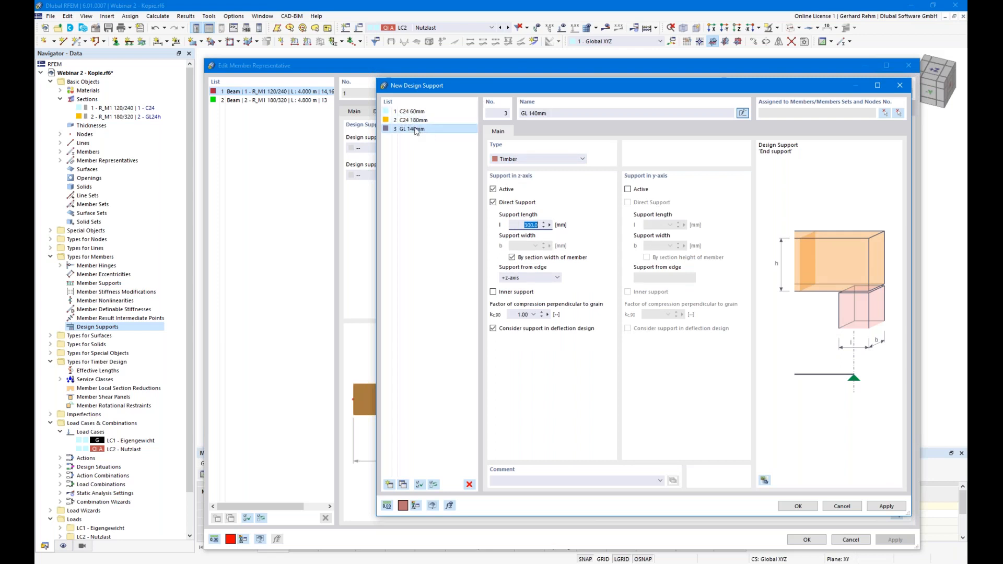
pyautogui.moveTo(439, 85); pyautogui.dragTo(469, 155)
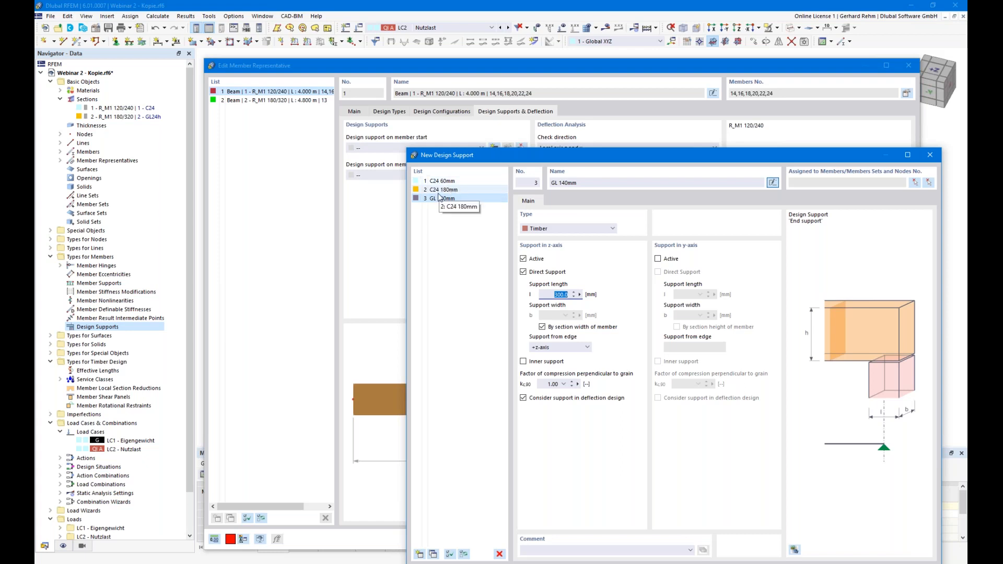
pyautogui.write('140')
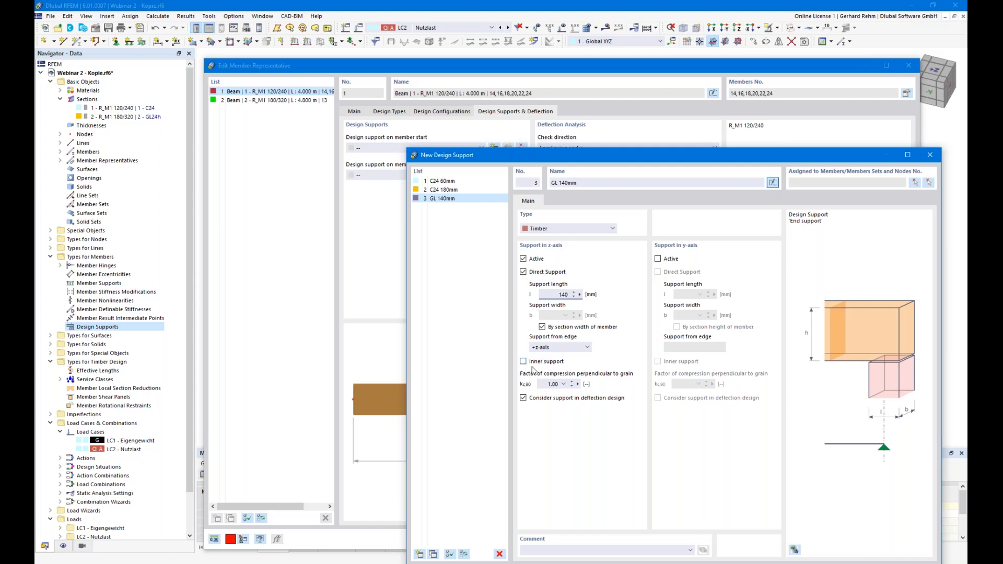
pyautogui.click(546, 383)
pyautogui.moveTo(520, 161); pyautogui.dragTo(492, 55)
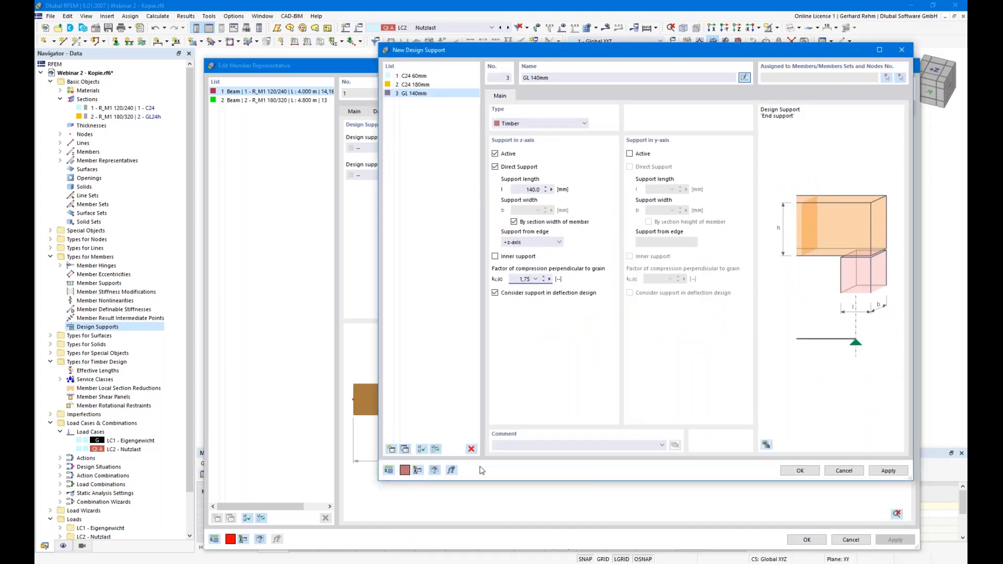
# Step: Copy the GL 140mm design support, rename the copy "GL 180mm" and set its support length to 180 mm
pyautogui.click(405, 448)
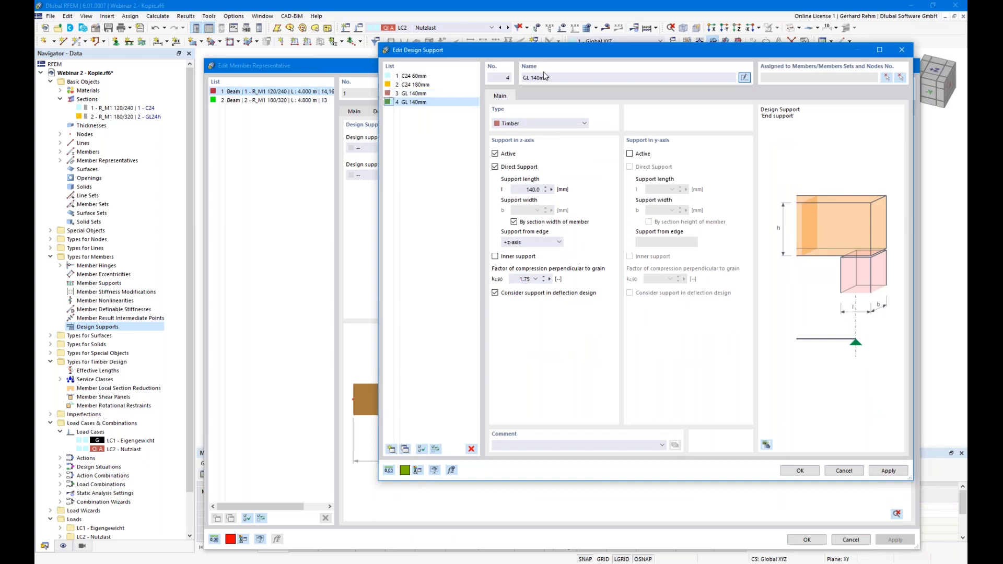
pyautogui.click(744, 77)
pyautogui.click(741, 78)
pyautogui.write('8')
pyautogui.click(515, 189)
pyautogui.write('1800')
# Step: Make GL 180mm an inner support acting from the -z-axis edge and accept the new design supports
pyautogui.click(510, 245)
pyautogui.click(509, 244)
pyautogui.click(509, 259)
pyautogui.click(495, 256)
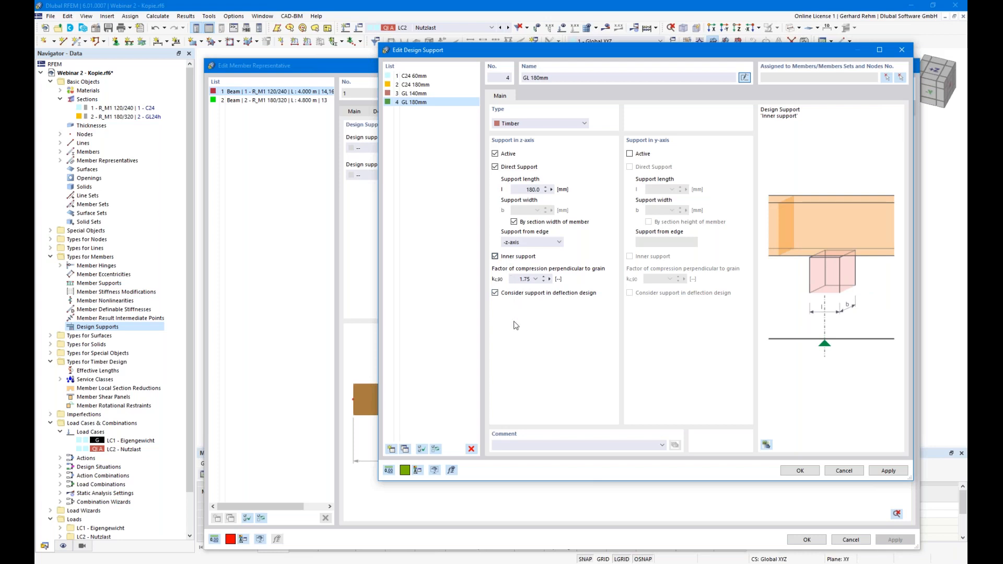
pyautogui.click(520, 280)
pyautogui.click(800, 471)
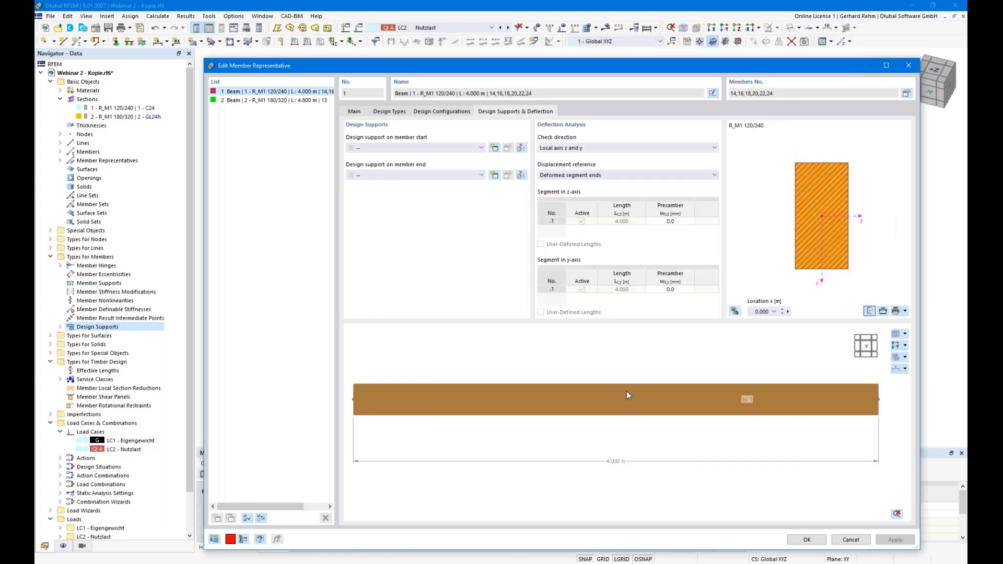
# Step: Assign design support C24 60mm to the beams' member start and C24 180mm to the member end, and inspect the end support
pyautogui.click(364, 150)
pyautogui.click(370, 165)
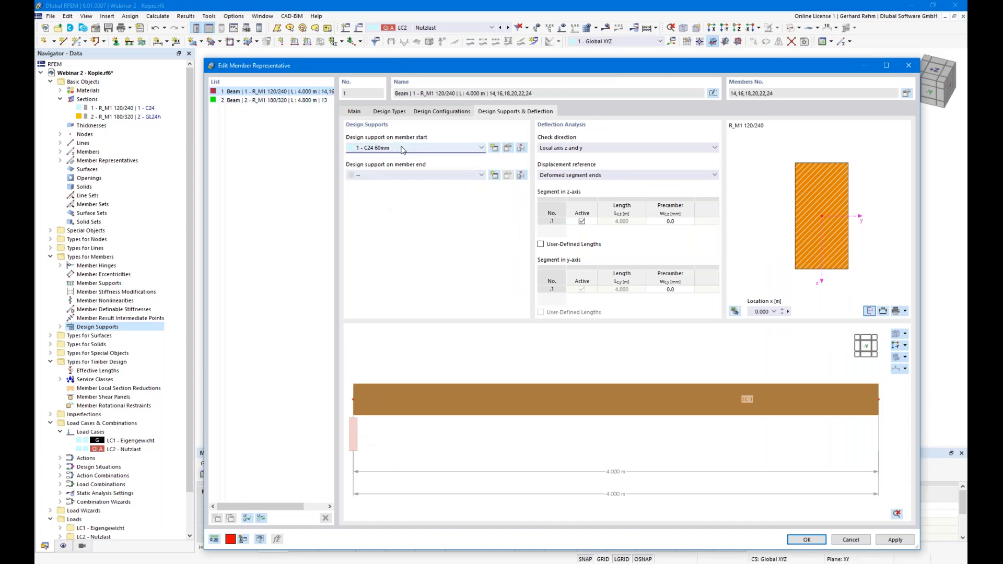
pyautogui.click(406, 177)
pyautogui.click(386, 199)
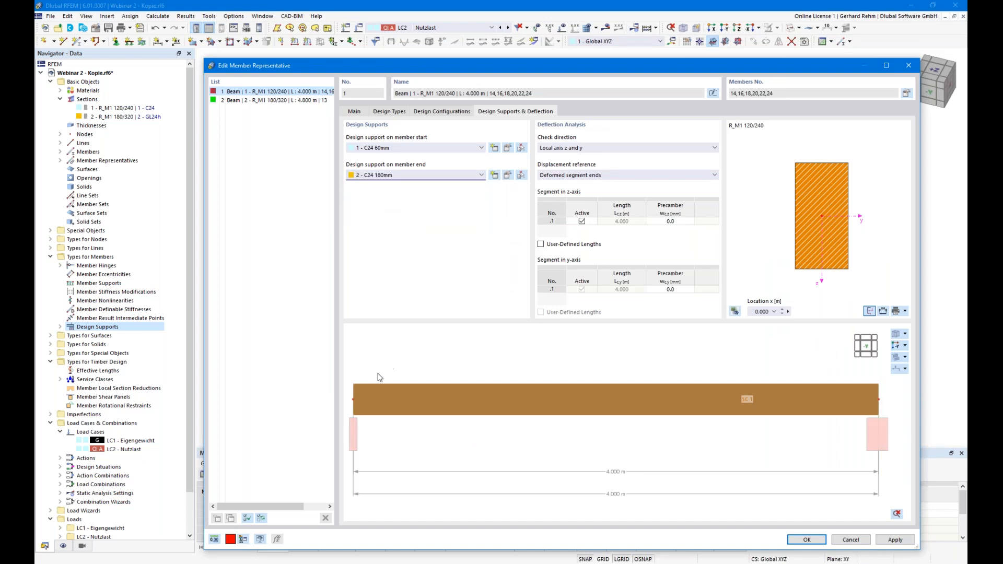
pyautogui.moveTo(453, 420); pyautogui.dragTo(338, 413, button='middle')
pyautogui.moveTo(679, 440); pyautogui.dragTo(580, 446, button='middle')
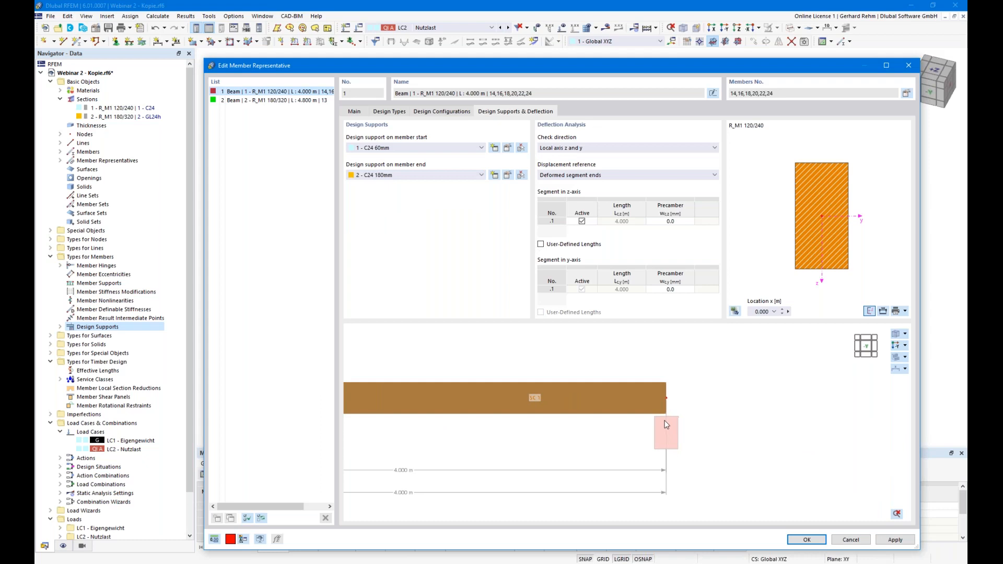
pyautogui.scroll(3, 664, 421)
pyautogui.scroll(-1, 658, 385)
pyautogui.moveTo(632, 387); pyautogui.dragTo(645, 419, button='middle')
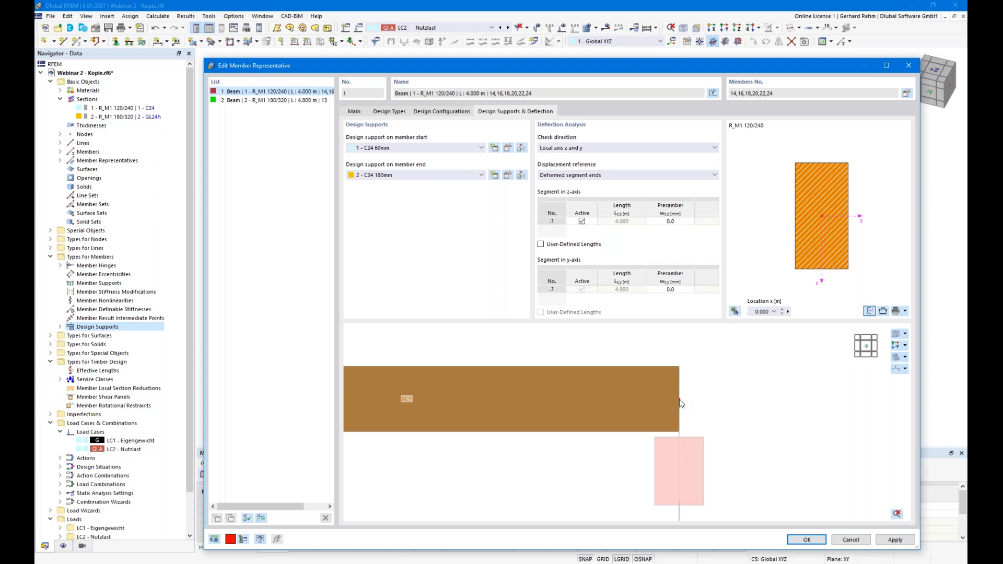
pyautogui.scroll(-1, 681, 403)
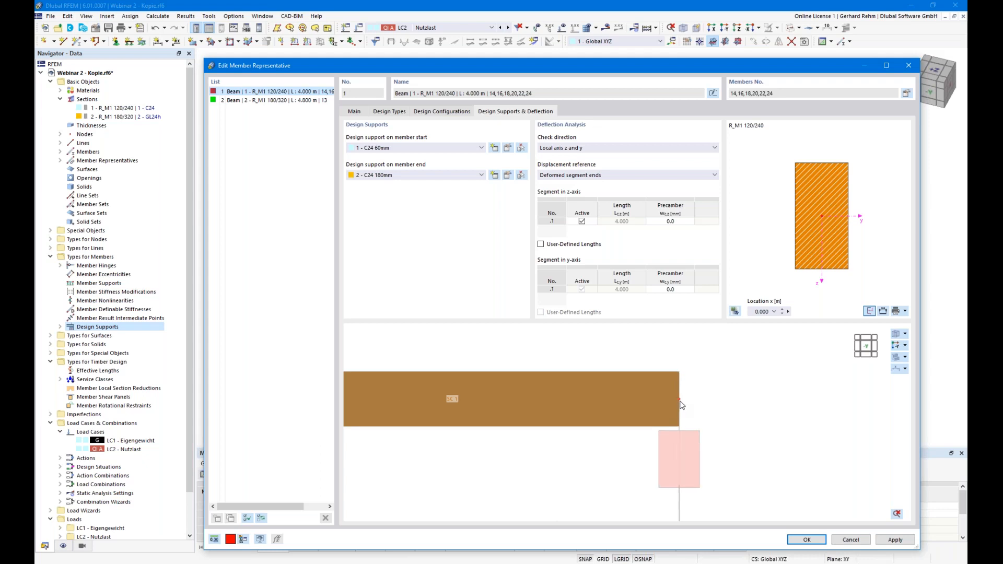
# Step: Limit the beams' deflection check direction to local axis z and accept the member representative settings
pyautogui.click(356, 112)
pyautogui.click(535, 112)
pyautogui.click(557, 149)
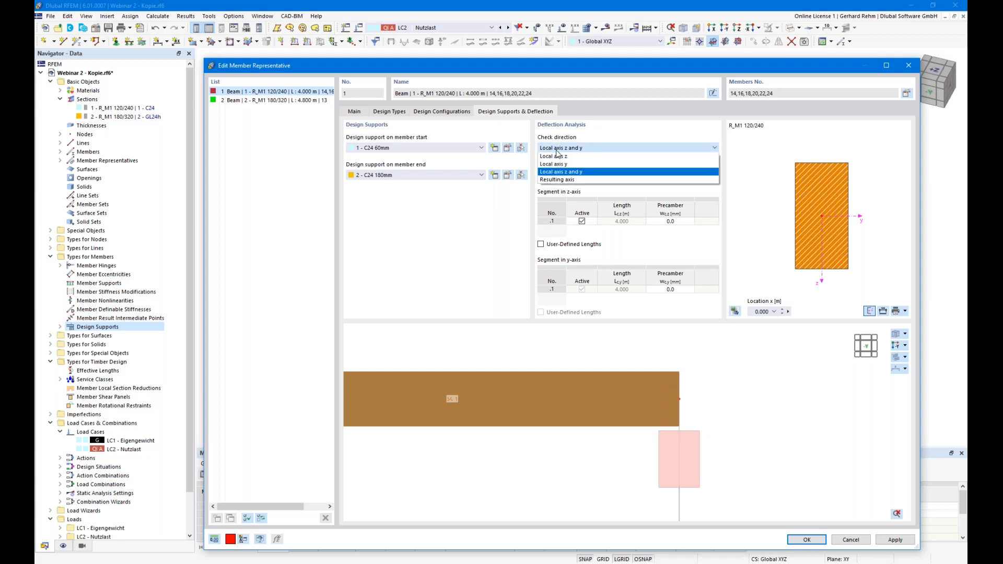
pyautogui.click(559, 157)
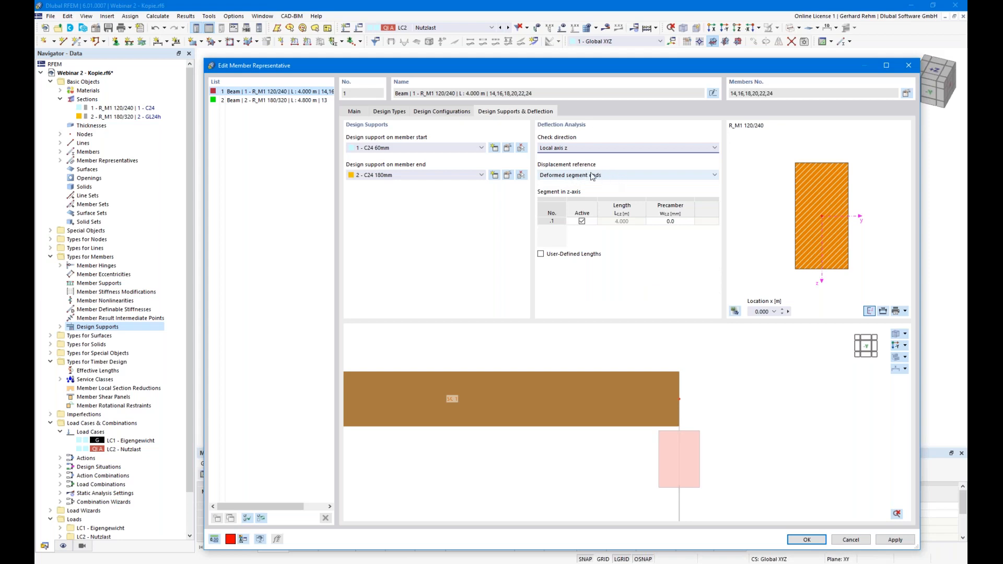
pyautogui.moveTo(563, 66); pyautogui.dragTo(613, 27)
pyautogui.click(799, 503)
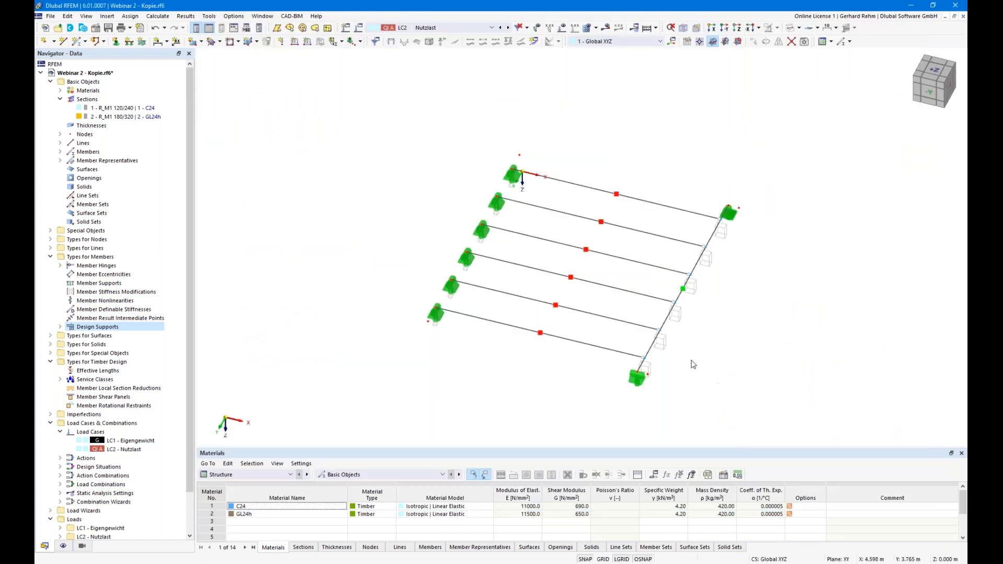
# Step: Open the 180/320 edge beam's design support settings and assign GL 140mm at both its start and end
pyautogui.keyDown('ctrl'); pyautogui.moveTo(685, 365); pyautogui.dragTo(634, 348, button='middle'); pyautogui.keyUp('ctrl')
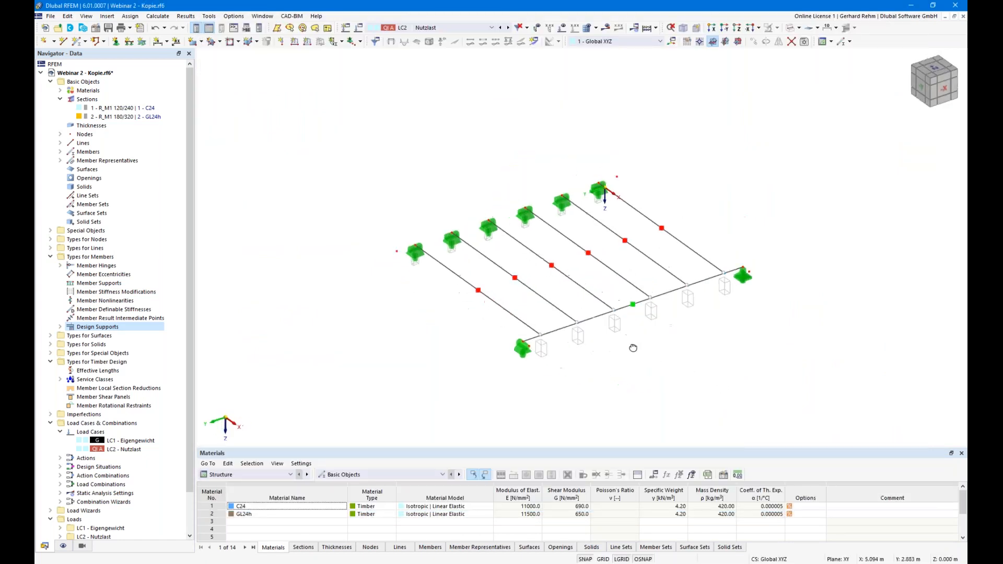
pyautogui.doubleClick(559, 333)
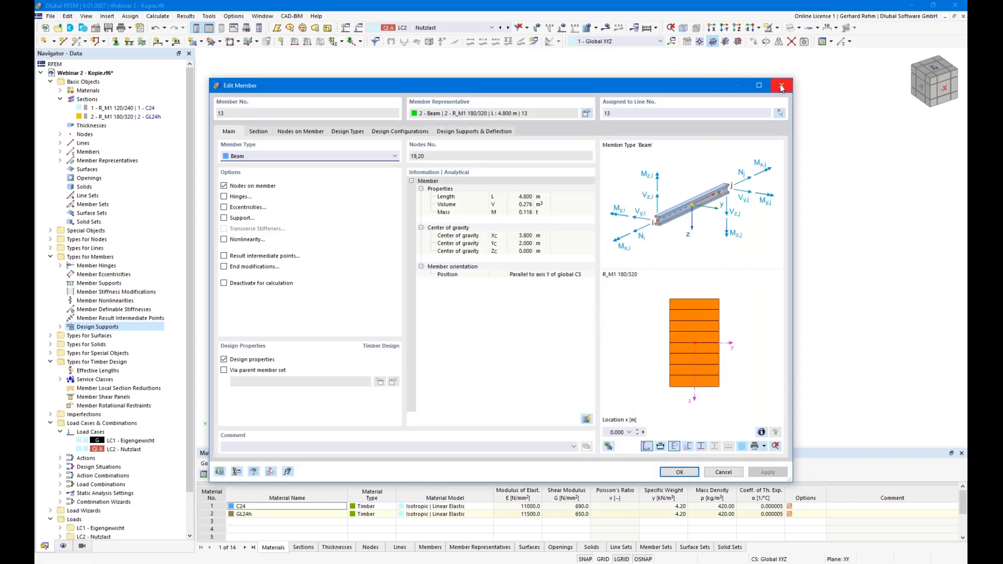
pyautogui.click(476, 132)
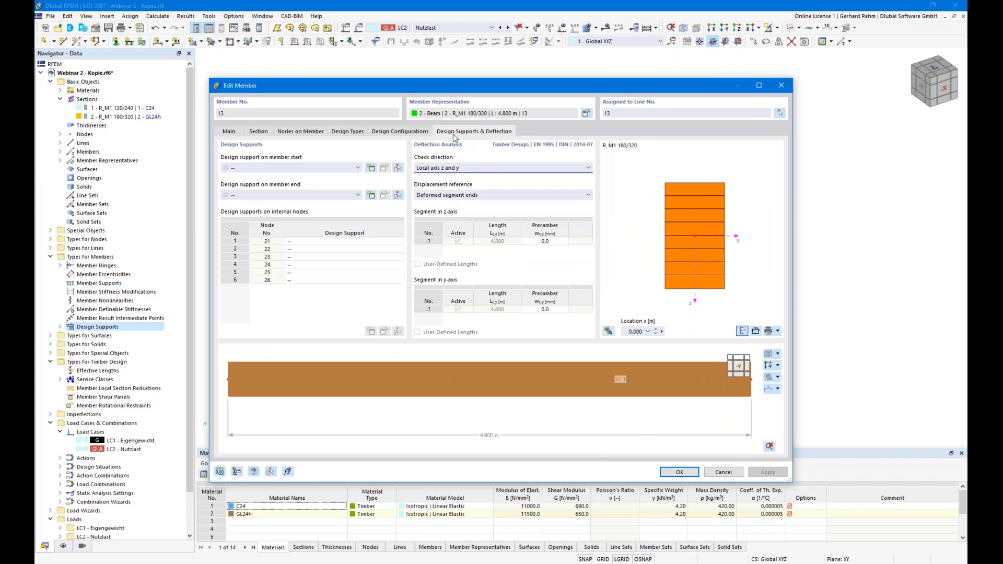
pyautogui.click(281, 168)
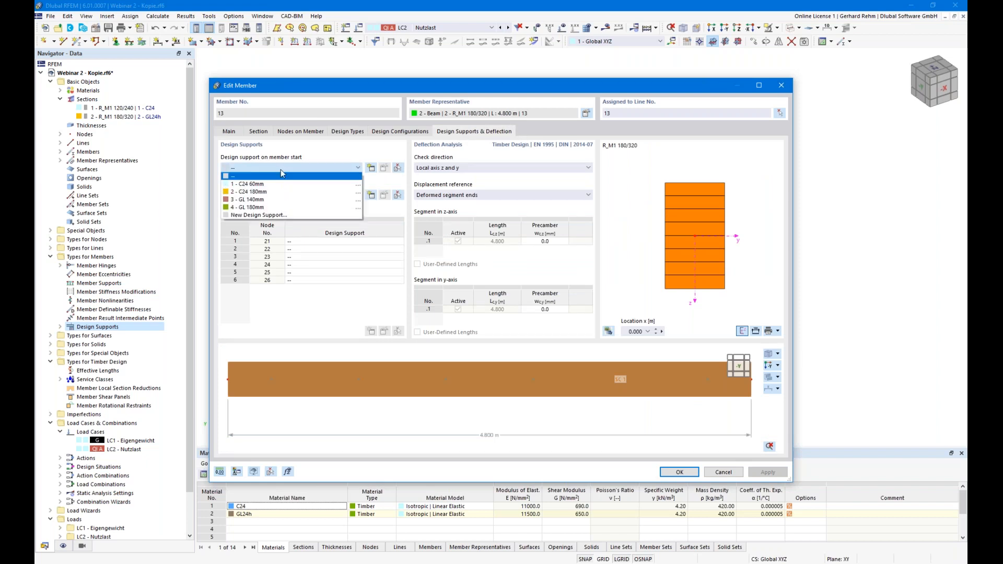
pyautogui.click(245, 200)
pyautogui.click(248, 196)
pyautogui.click(243, 228)
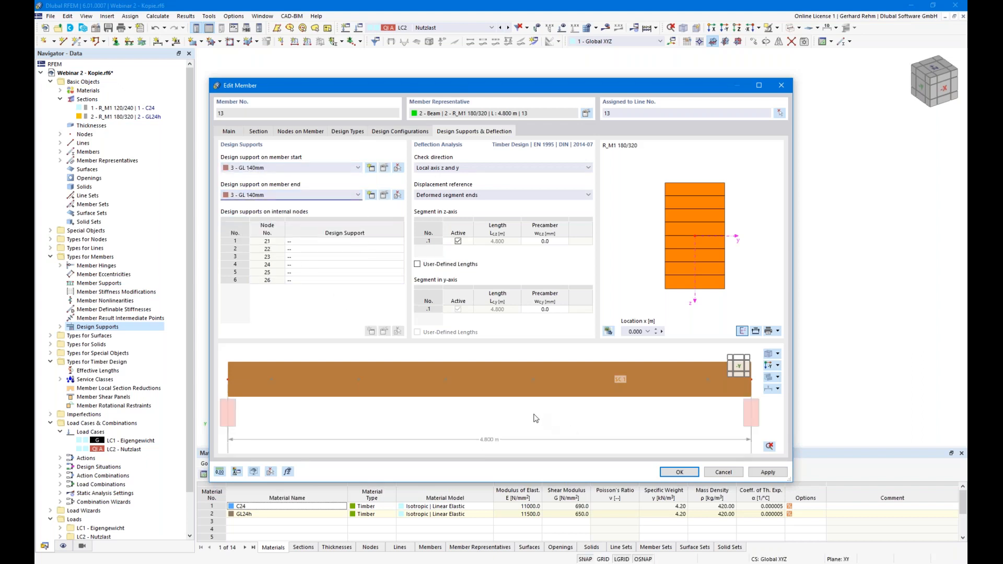
pyautogui.scroll(-1, 530, 418)
pyautogui.scroll(3, 273, 391)
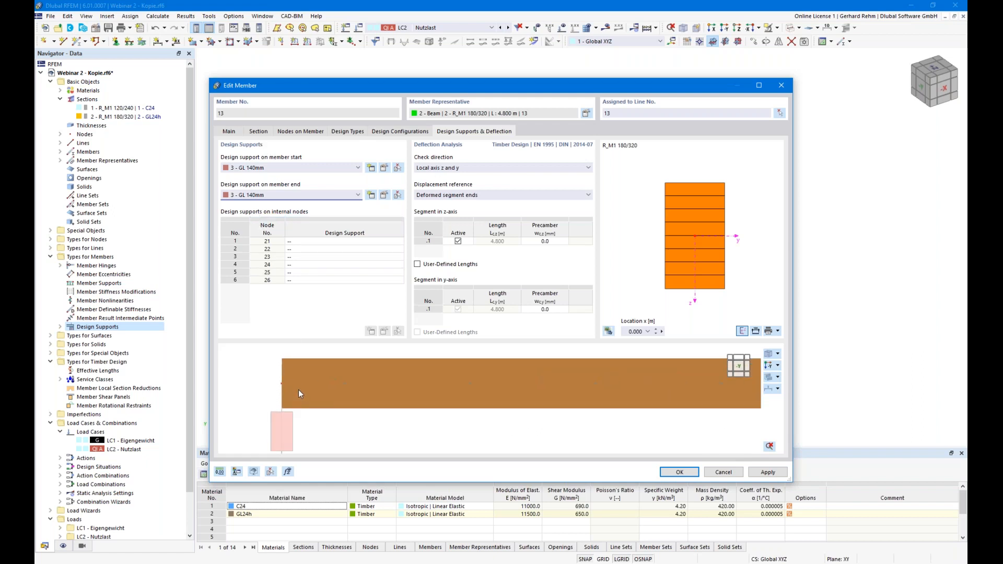
# Step: Try end modifications on the edge beam, extending both its start and end by 0.070 m to cover the support lengths
pyautogui.scroll(1, 295, 374)
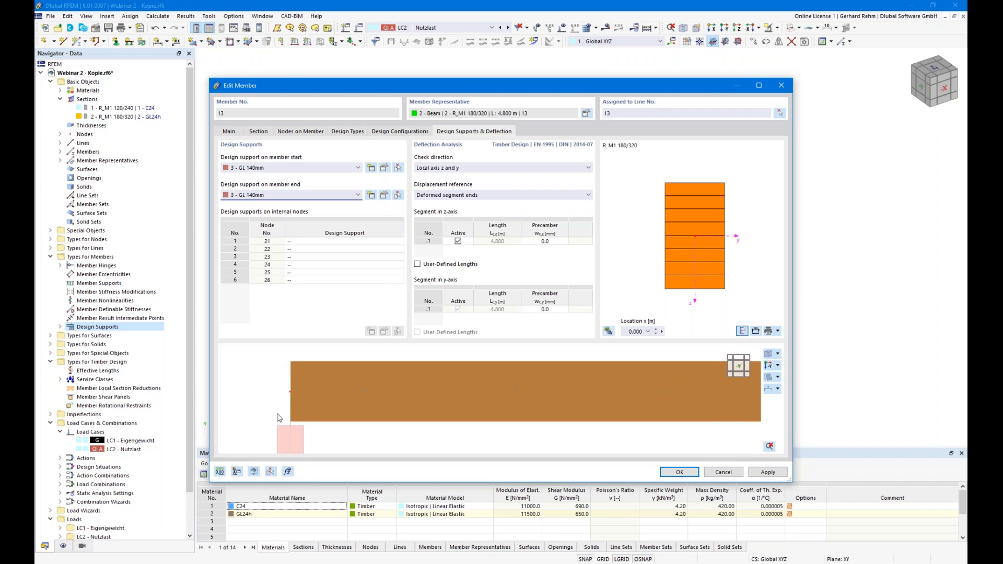
pyautogui.click(255, 132)
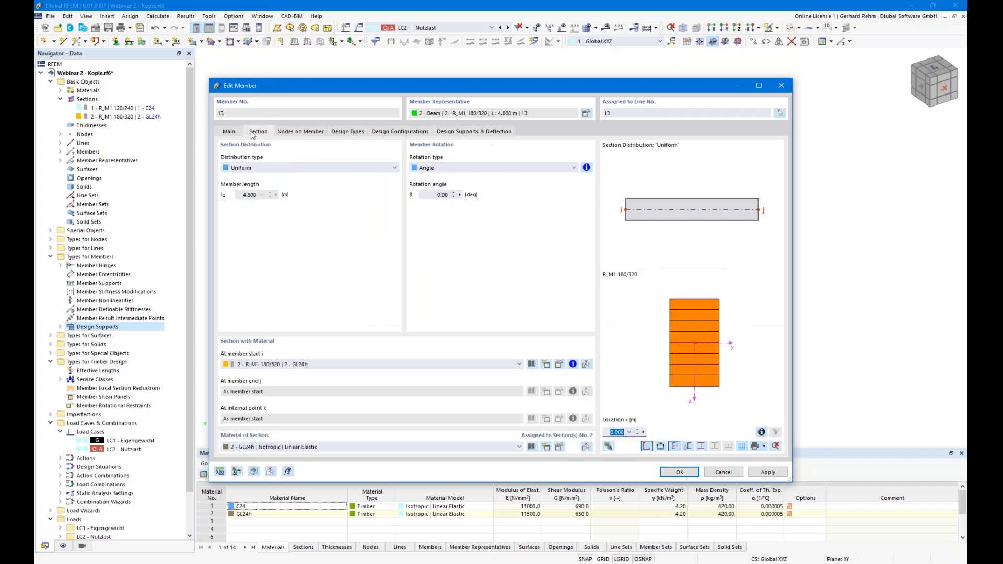
pyautogui.click(229, 132)
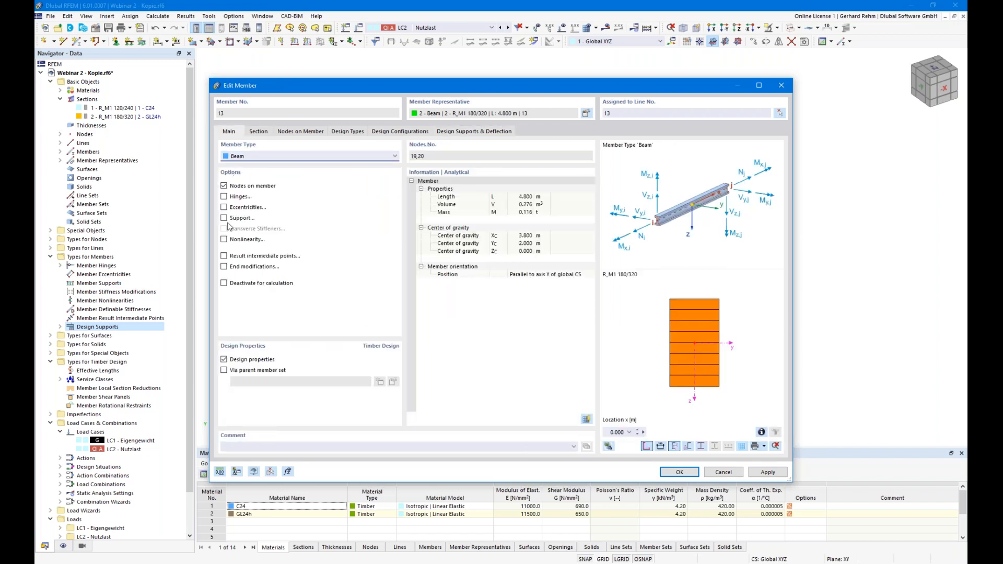
pyautogui.click(224, 266)
pyautogui.click(339, 132)
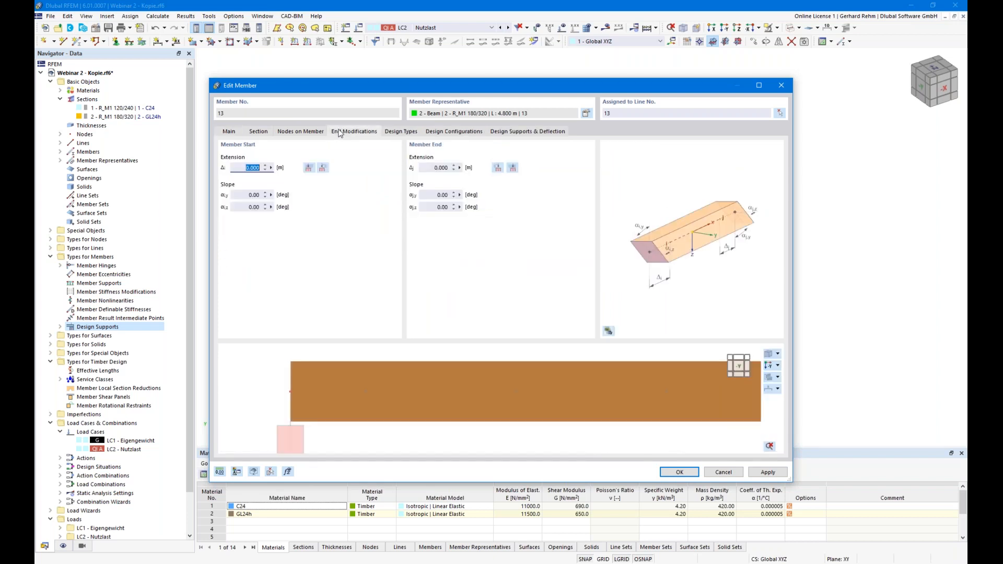
pyautogui.click(310, 168)
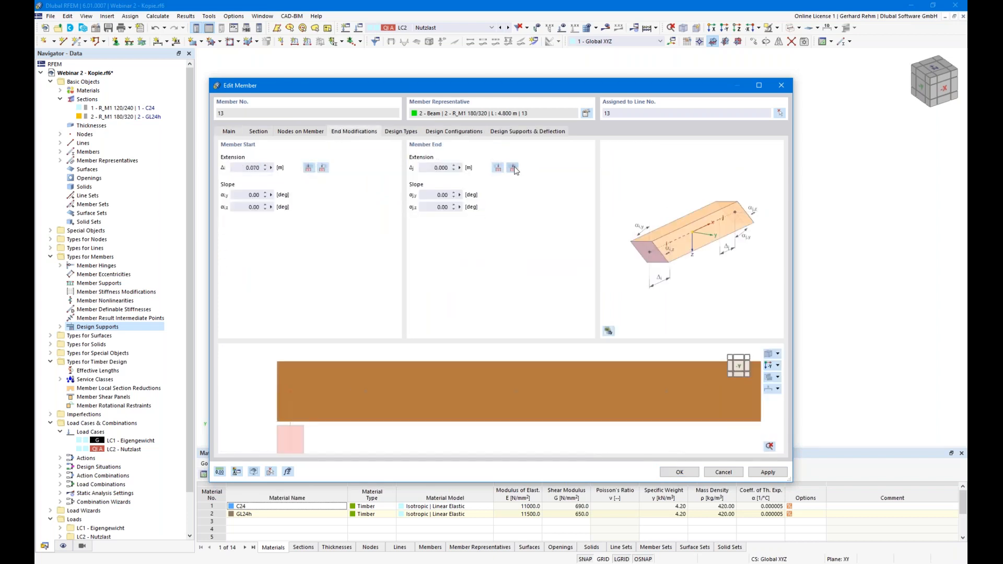
pyautogui.scroll(-1, 438, 398)
pyautogui.moveTo(426, 408); pyautogui.dragTo(432, 381, button='middle')
pyautogui.scroll(-2, 433, 381)
pyautogui.moveTo(582, 396); pyautogui.dragTo(457, 419, button='middle')
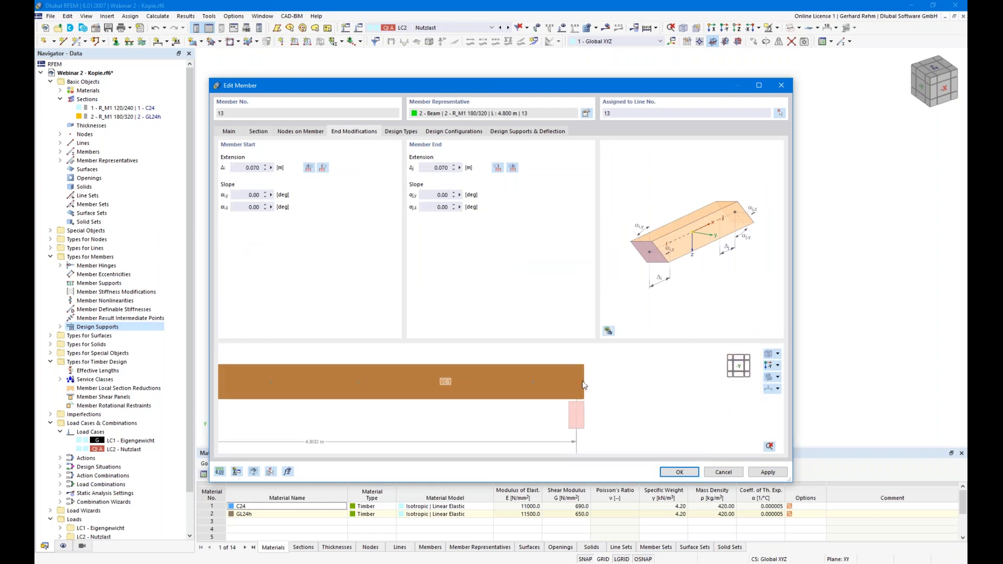
# Step: Inspect the extended beam end over its support and deactivate the edge beam's end modifications
pyautogui.scroll(2, 581, 387)
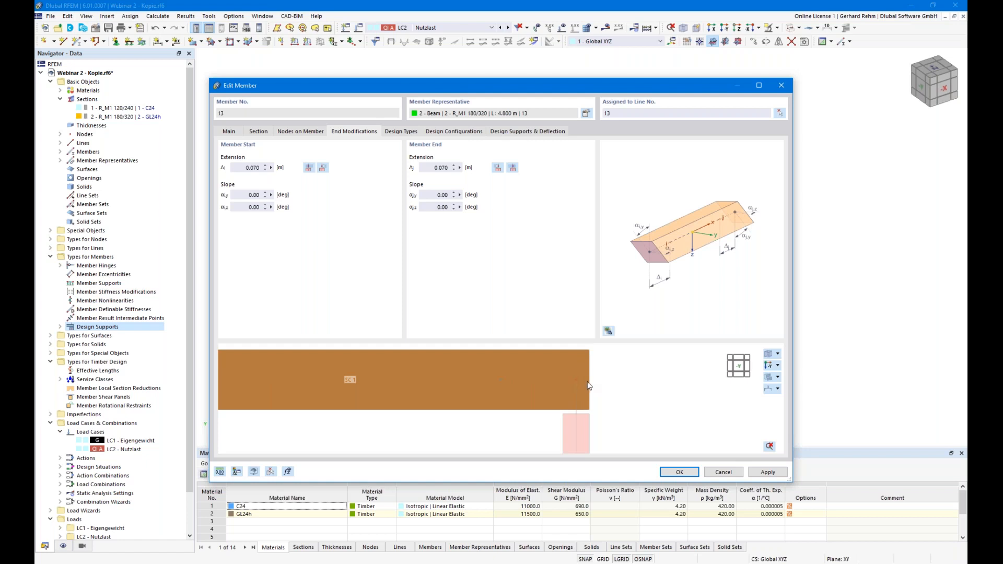
pyautogui.scroll(-3, 542, 400)
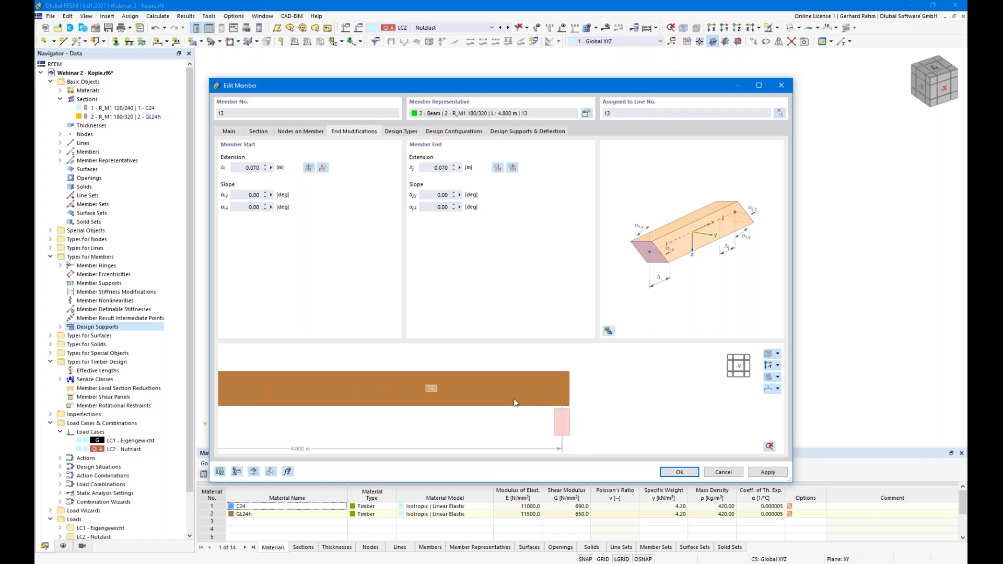
pyautogui.click(233, 131)
pyautogui.click(256, 265)
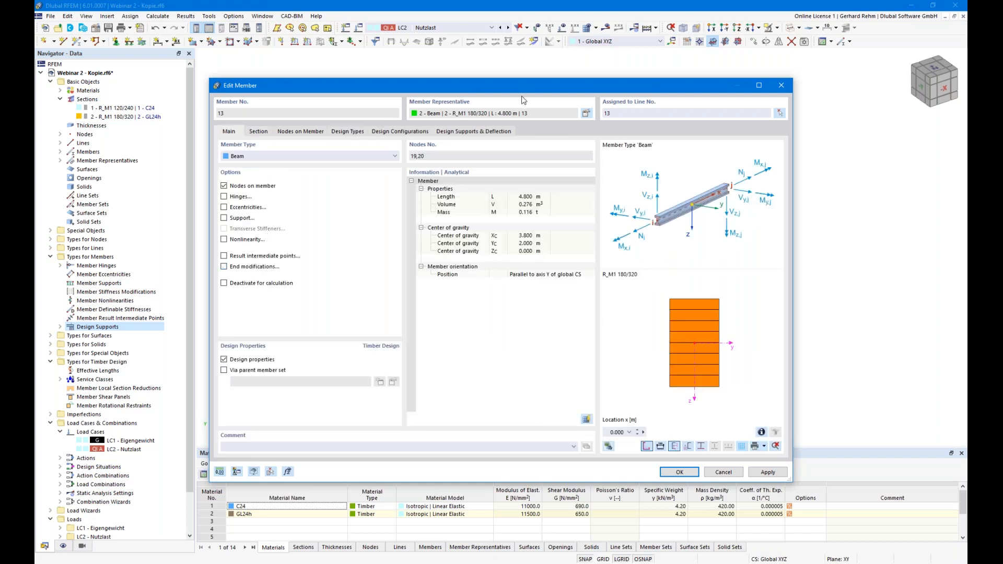
# Step: Show the edge beam's design support preview as a wireframe with node and member numbering
pyautogui.click(460, 132)
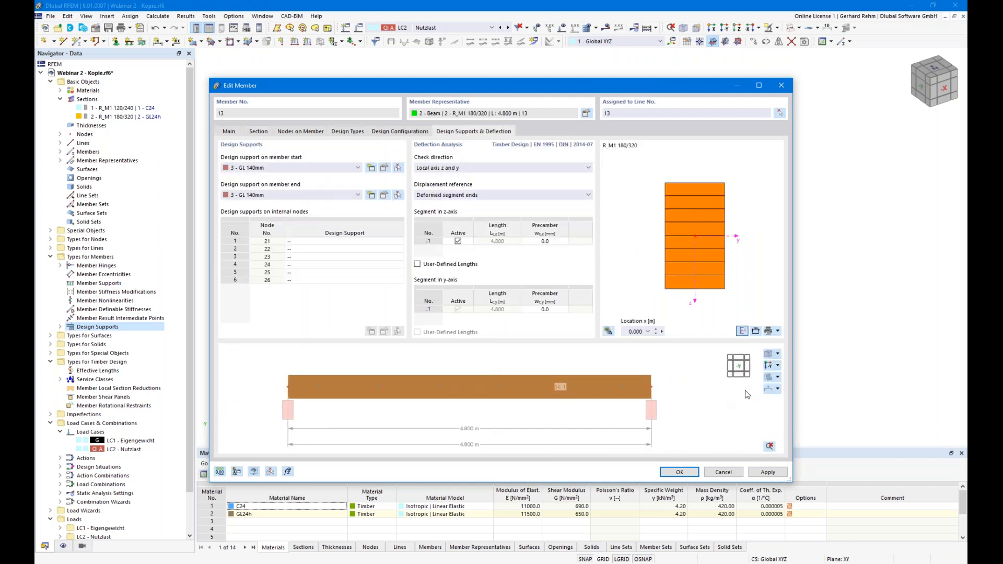
pyautogui.click(771, 389)
pyautogui.click(778, 389)
pyautogui.click(794, 398)
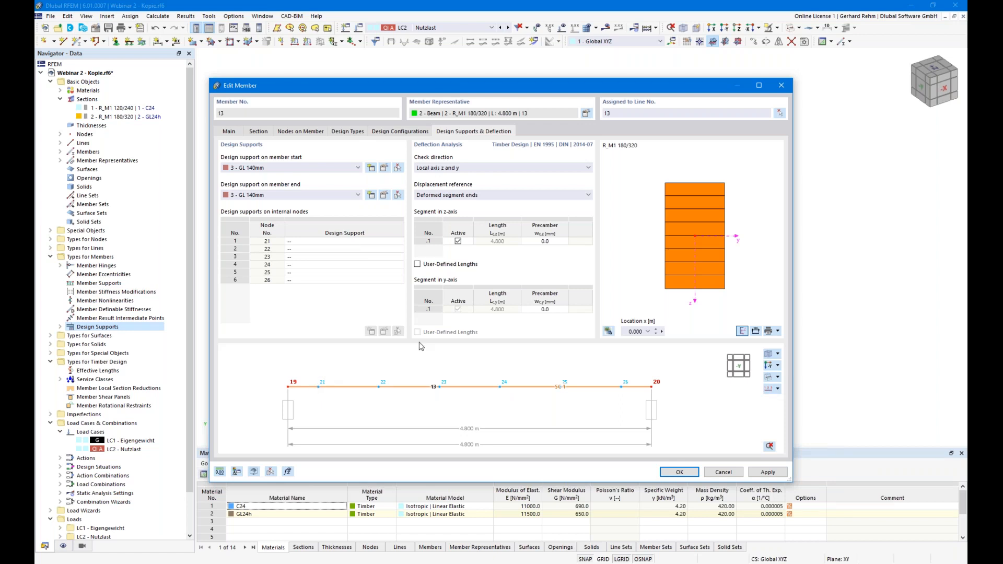
# Step: Assign design support GL 180mm to all six internal nodes of the edge beam, nodes 21 to 26
pyautogui.click(358, 241)
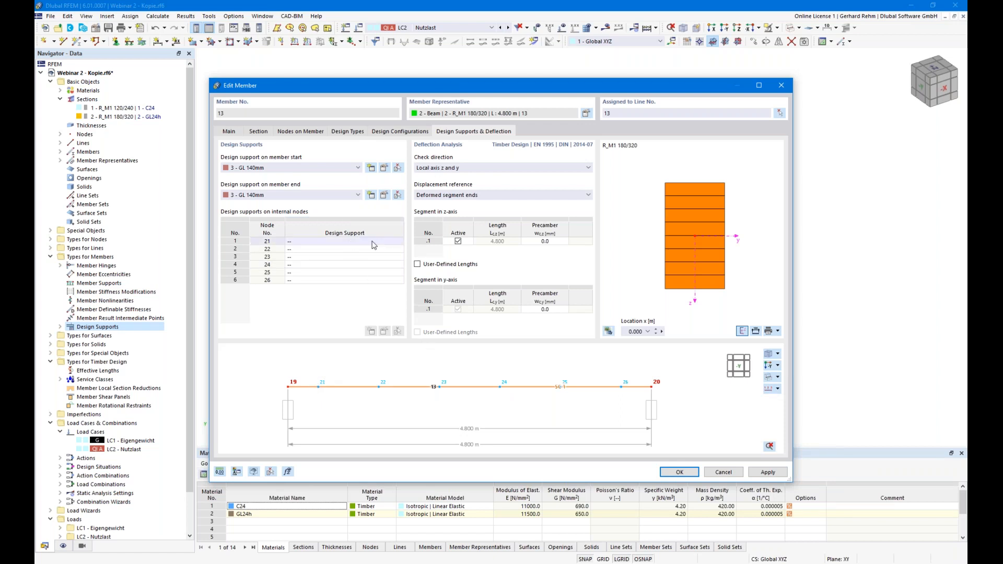
pyautogui.click(400, 240)
pyautogui.click(330, 280)
pyautogui.click(304, 249)
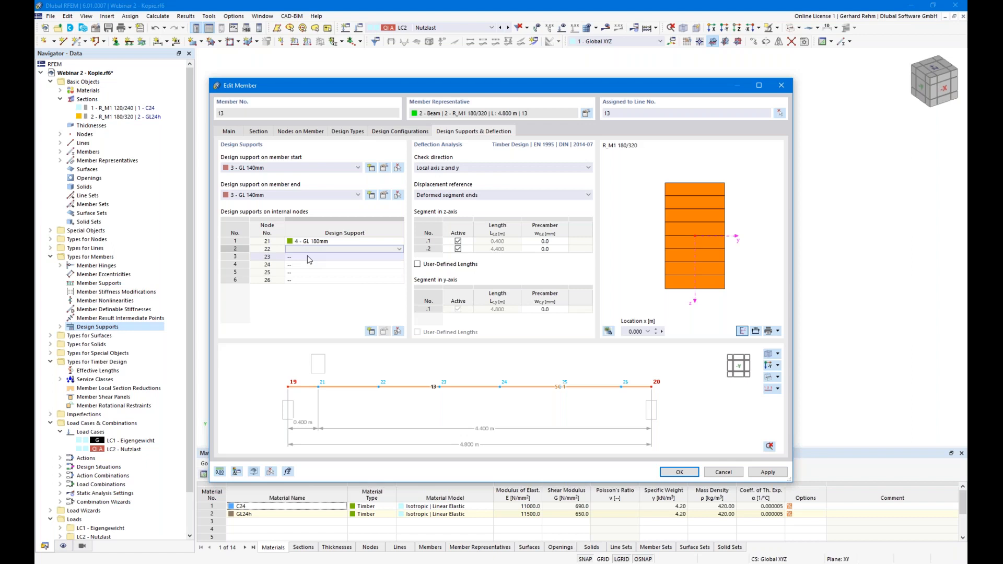
pyautogui.click(307, 258)
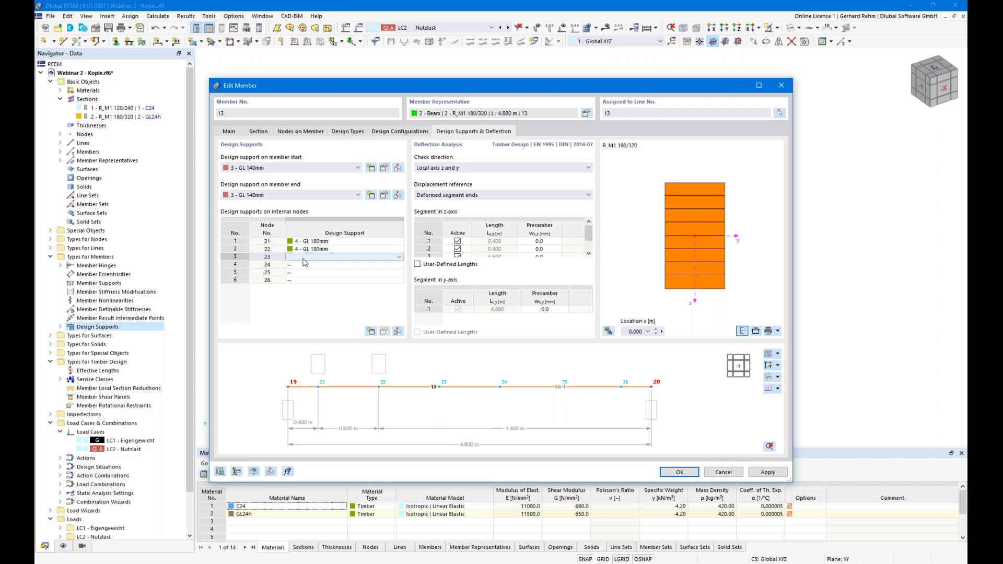
pyautogui.write('4')
pyautogui.press('Return')
pyautogui.write('4')
pyautogui.press('Return')
pyautogui.write('4')
pyautogui.press('Return')
pyautogui.write('4')
pyautogui.press('Return')
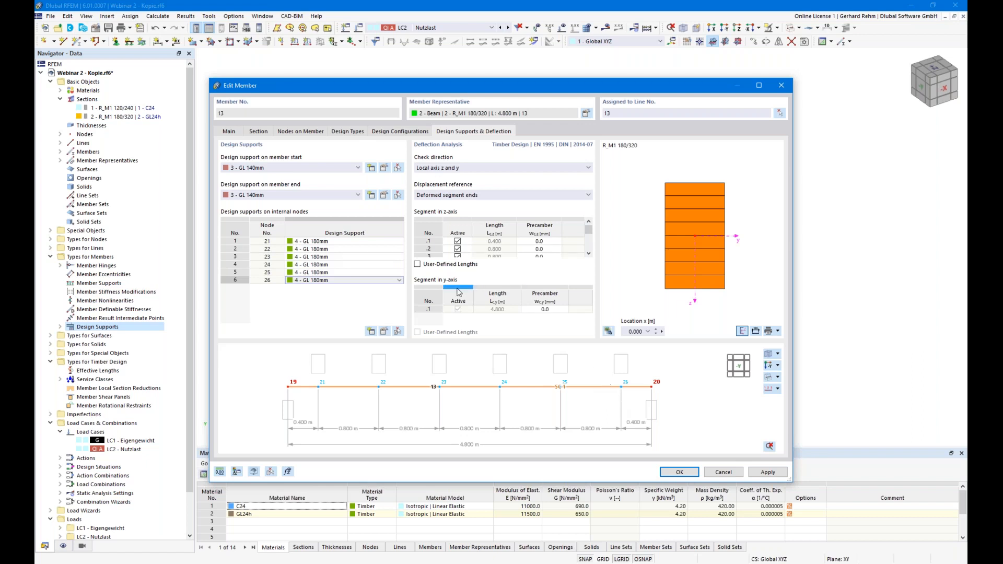
# Step: Limit the edge beam's deflection check direction to local axis z and exclude support GL 180mm from the deflection design
pyautogui.click(438, 170)
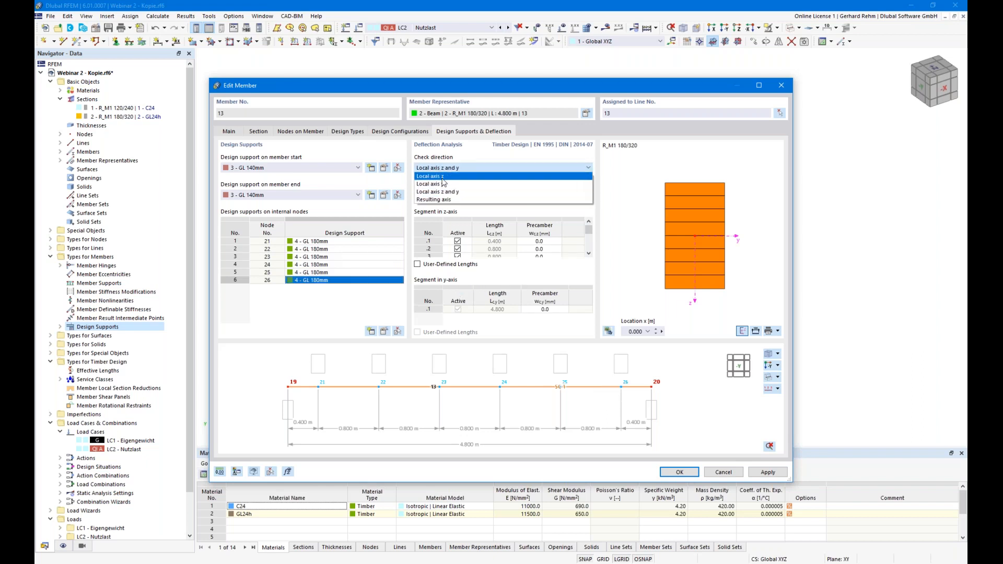
pyautogui.click(443, 178)
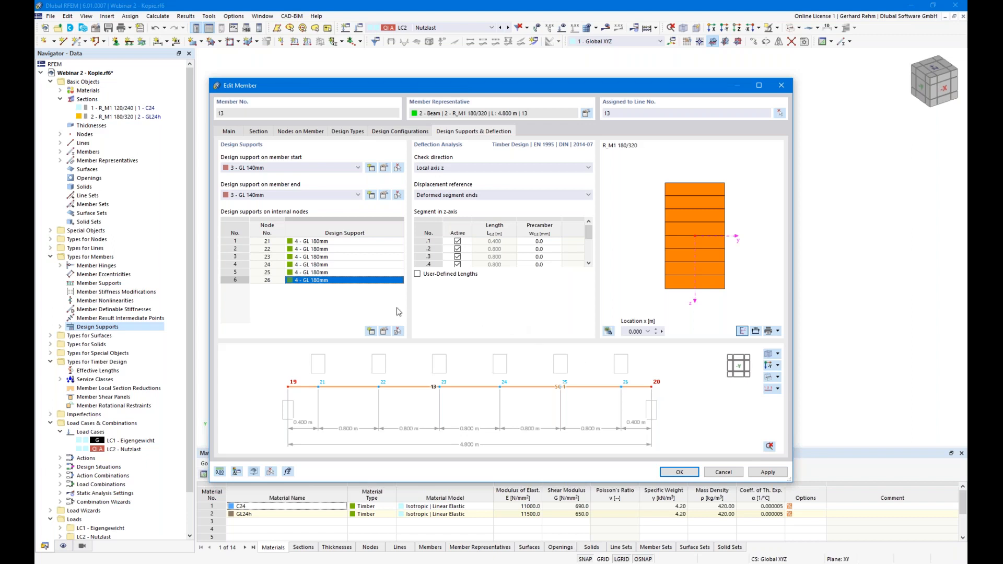
pyautogui.click(384, 331)
pyautogui.click(510, 294)
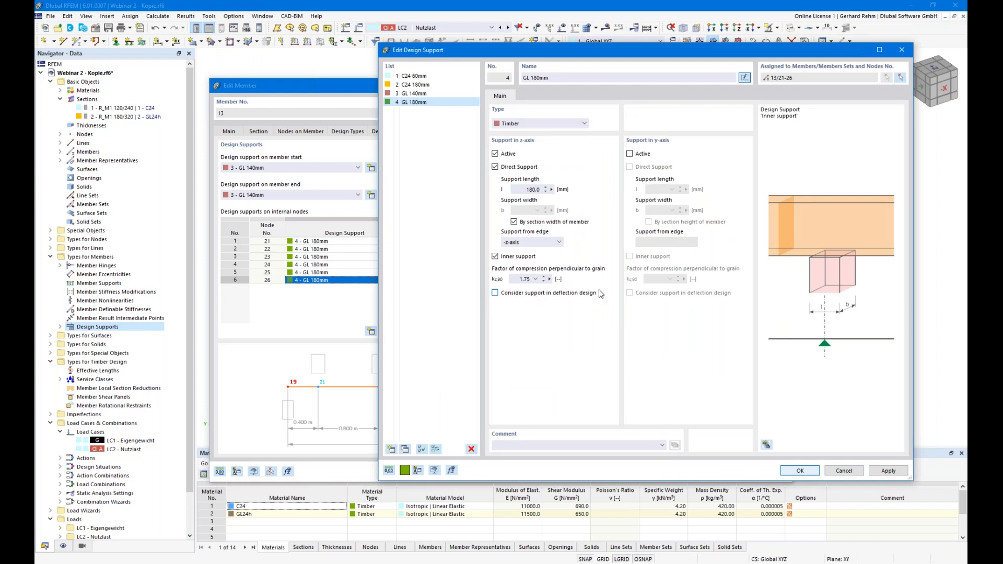
pyautogui.click(800, 472)
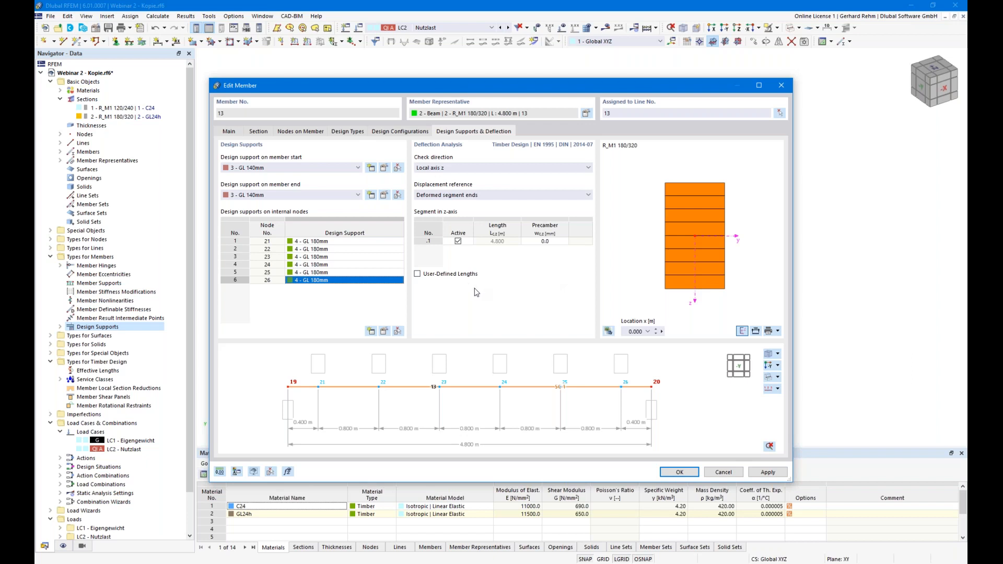
# Step: Reopen design support GL 180mm, try switching off its direct support in the z-axis, and discard the change
pyautogui.click(337, 195)
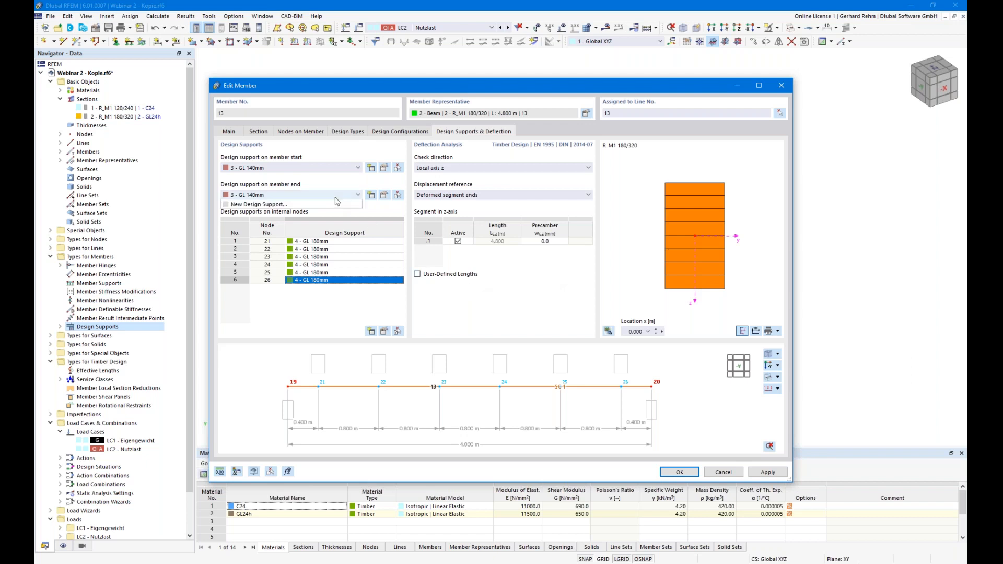
pyautogui.click(279, 197)
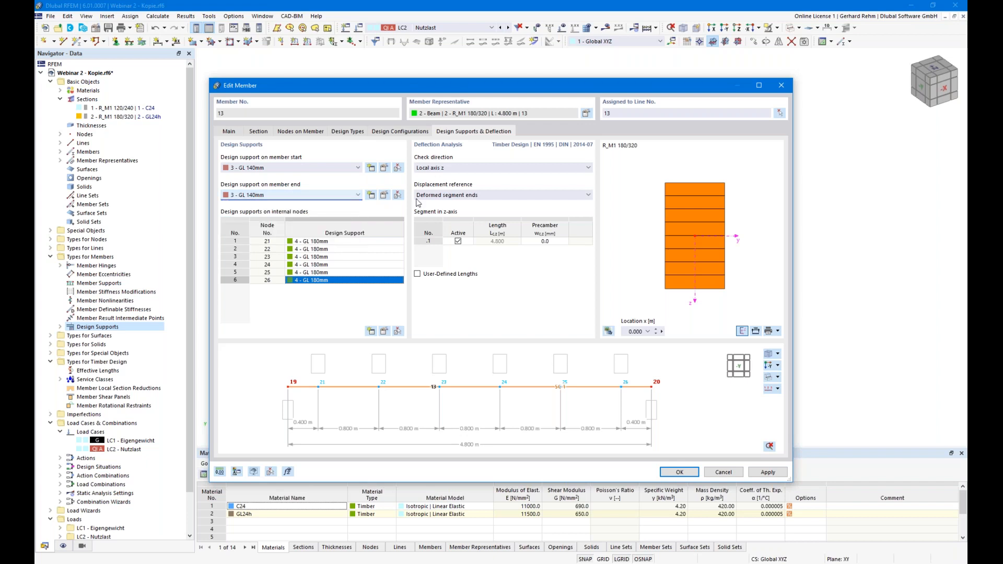
pyautogui.click(389, 332)
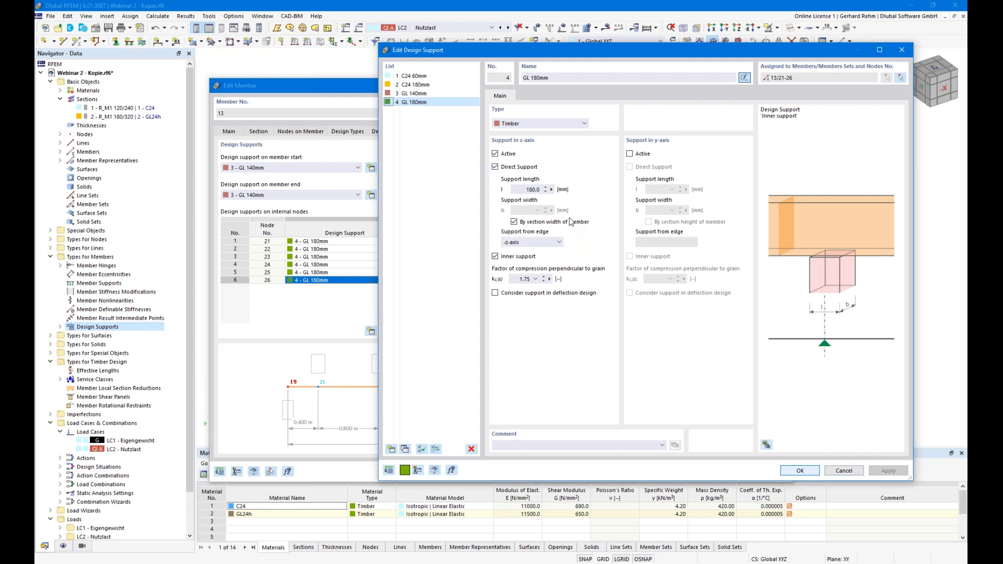
pyautogui.click(524, 167)
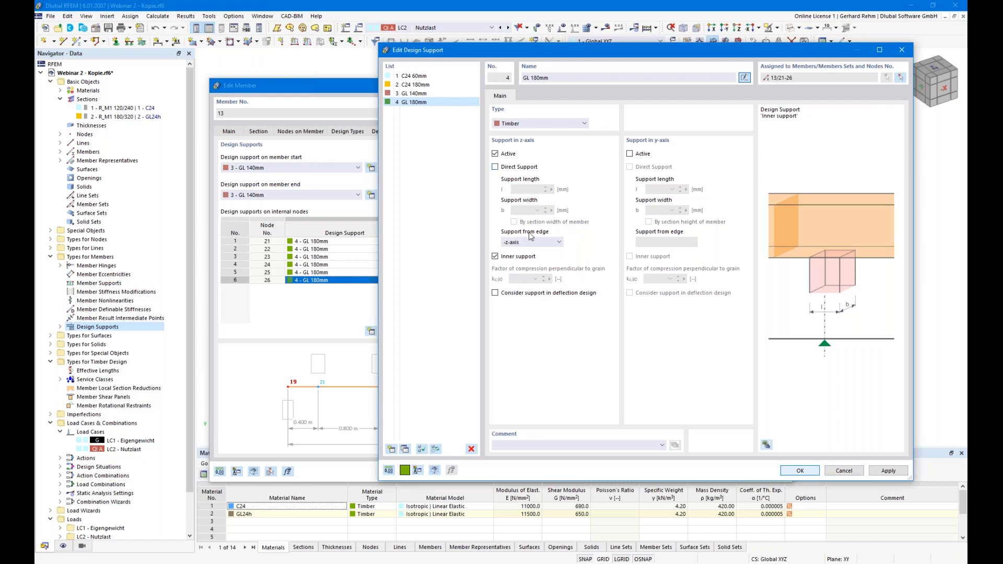
pyautogui.click(850, 473)
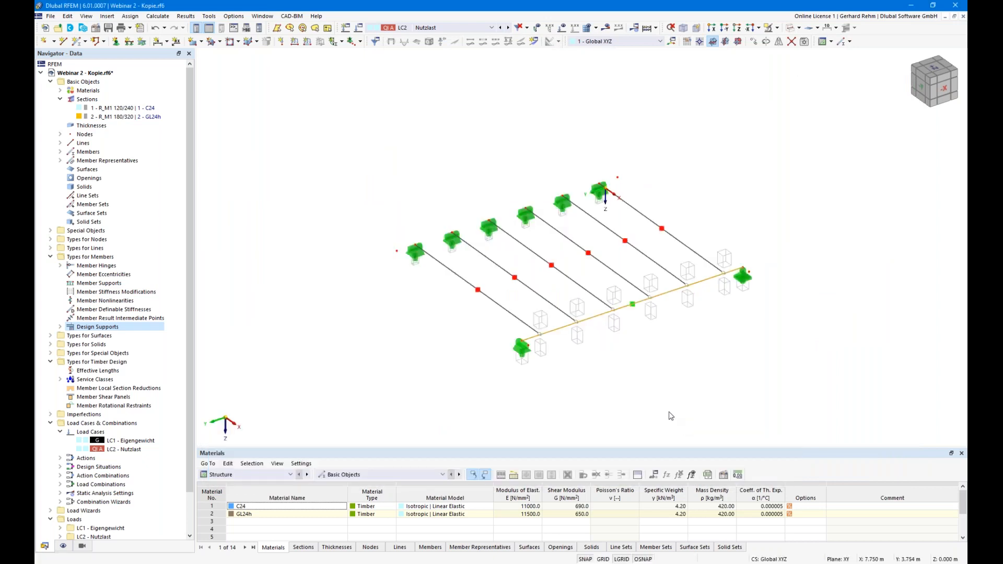
# Step: Switch the tables to Timber Design and calculate the design checks for all members
pyautogui.click(277, 477)
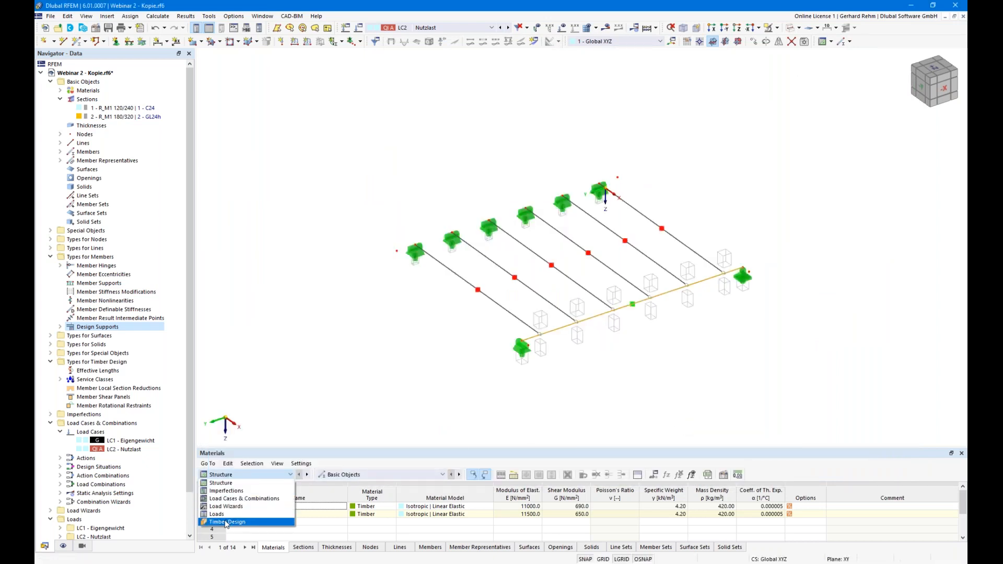
pyautogui.click(220, 525)
pyautogui.click(542, 328)
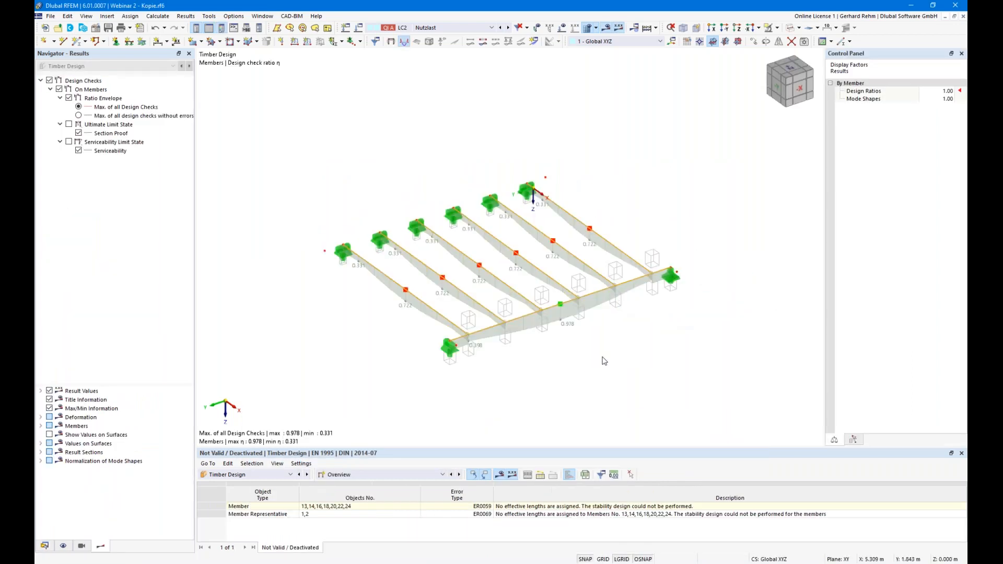
pyautogui.scroll(-1, 588, 356)
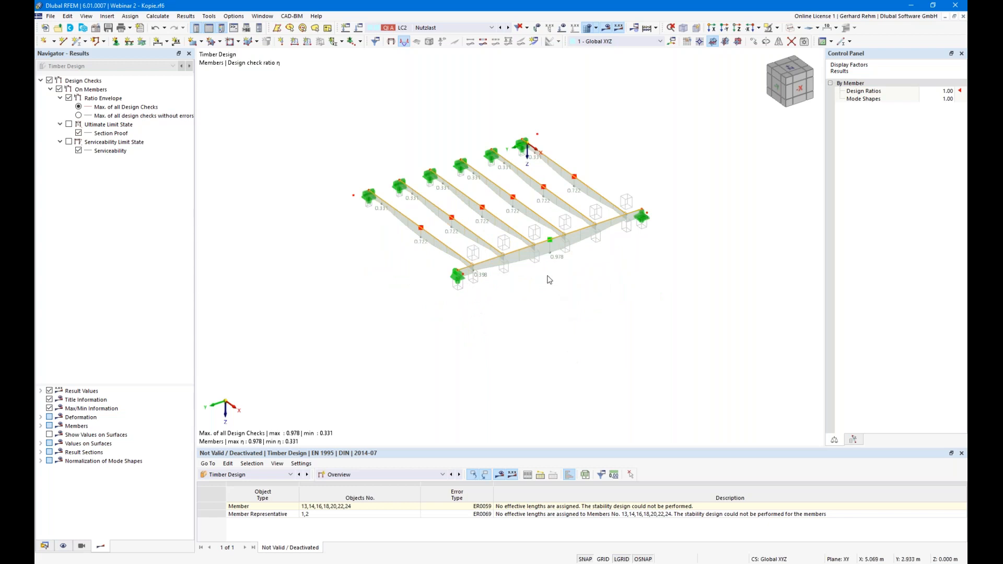
pyautogui.keyDown('ctrl'); pyautogui.moveTo(549, 302); pyautogui.dragTo(553, 323, button='middle'); pyautogui.keyUp('ctrl')
pyautogui.rightClick(553, 322)
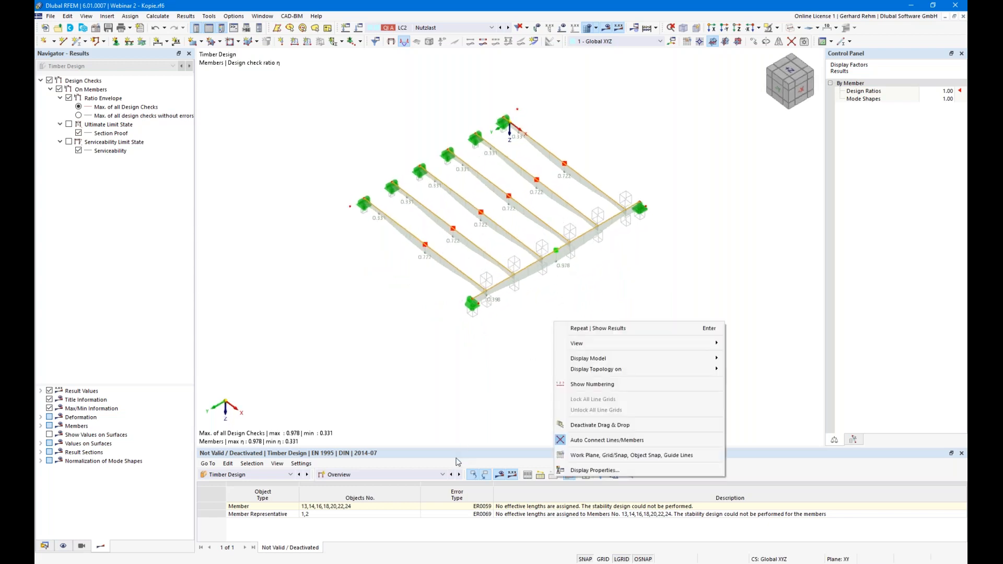
pyautogui.click(490, 422)
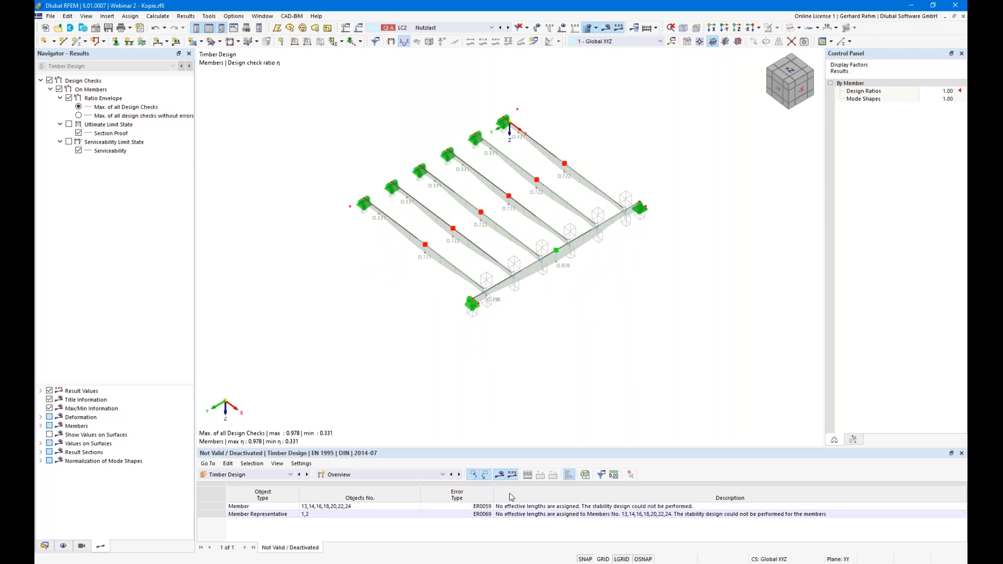
# Step: List the design ratios by member representative in an enlarged table and select the edge beam's y-axis bending check
pyautogui.click(460, 475)
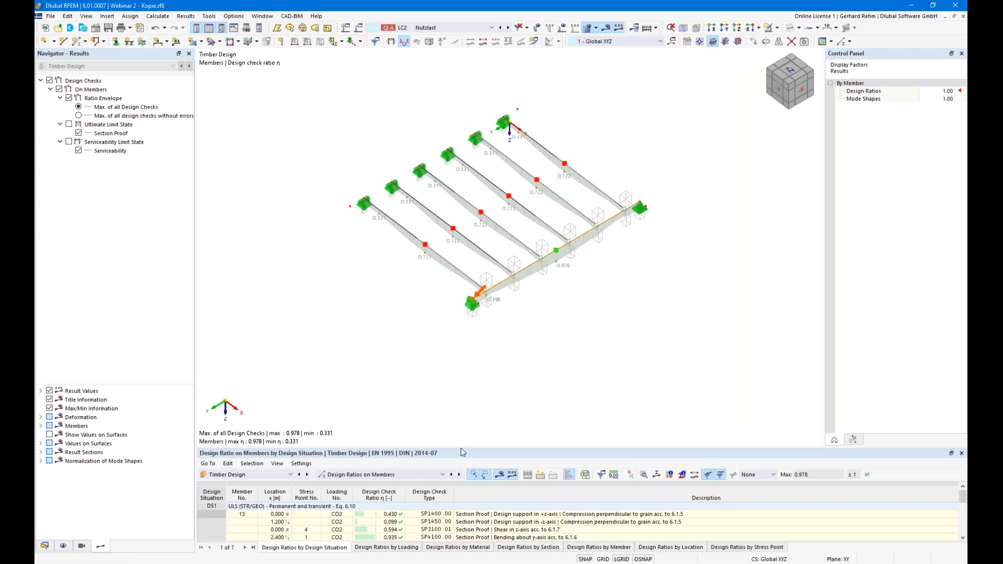
pyautogui.moveTo(462, 447); pyautogui.dragTo(481, 281)
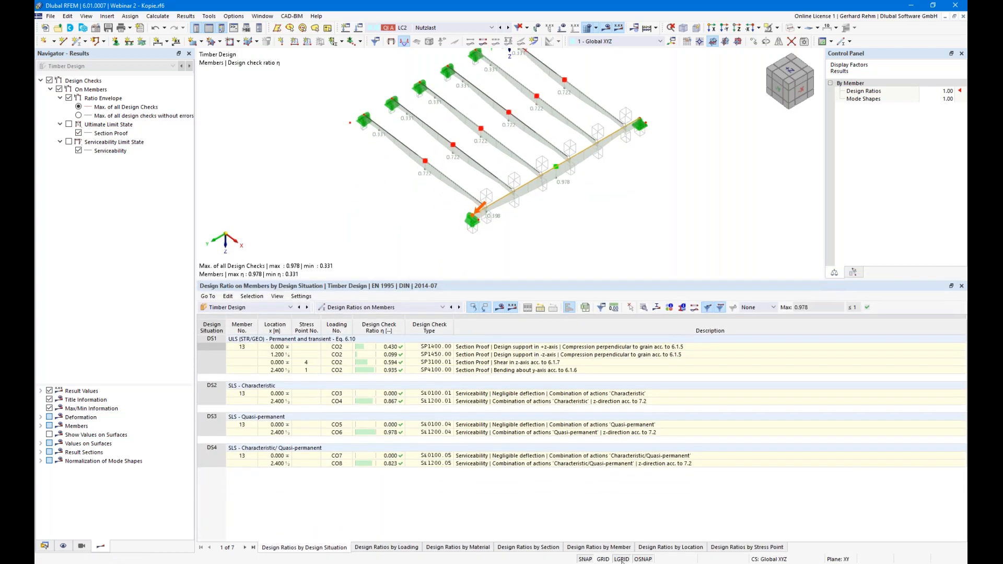
pyautogui.click(374, 308)
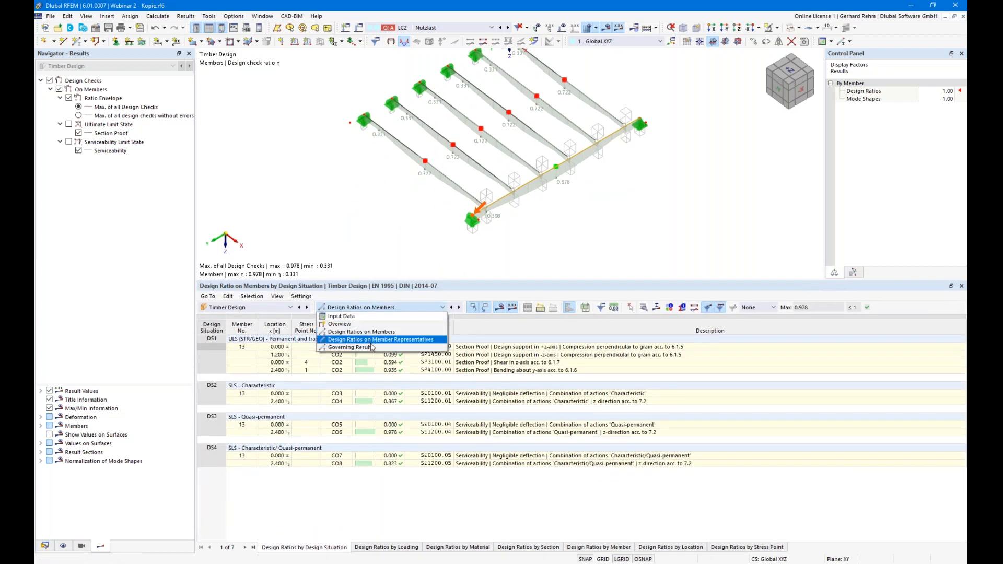
pyautogui.click(375, 340)
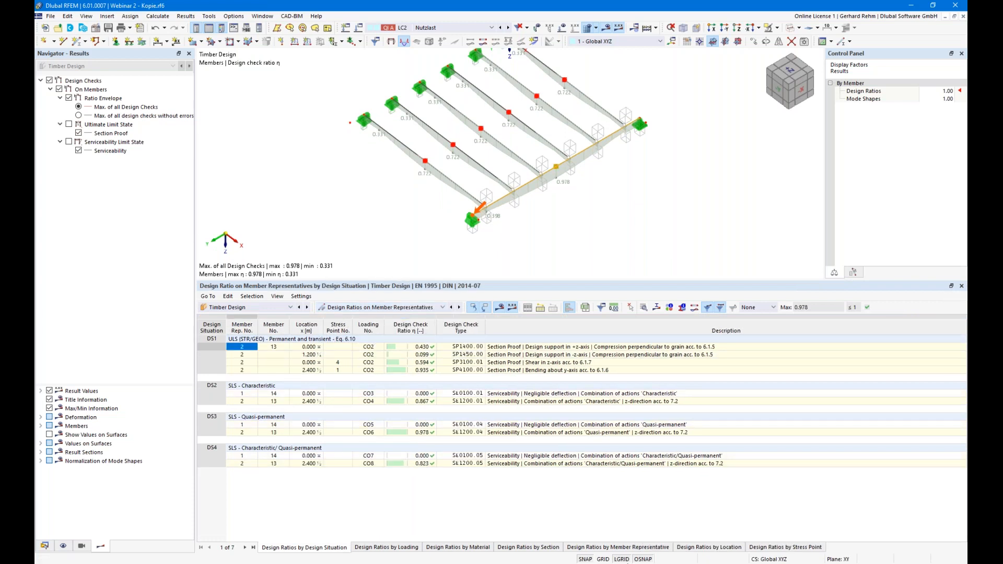
pyautogui.click(648, 549)
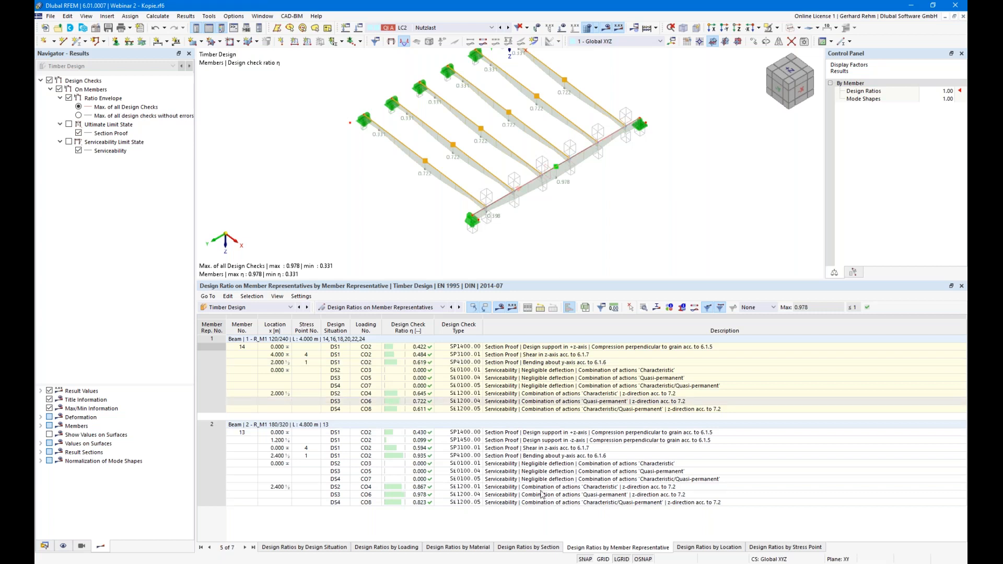
pyautogui.click(517, 458)
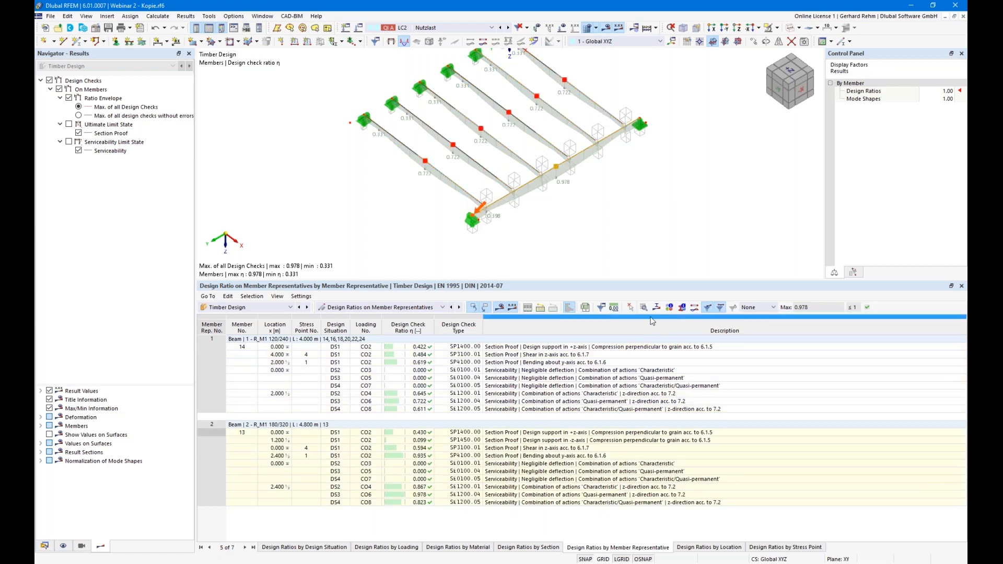
# Step: Restrict the serviceability limit state rows of the member representative results table to governing checks only
pyautogui.click(602, 308)
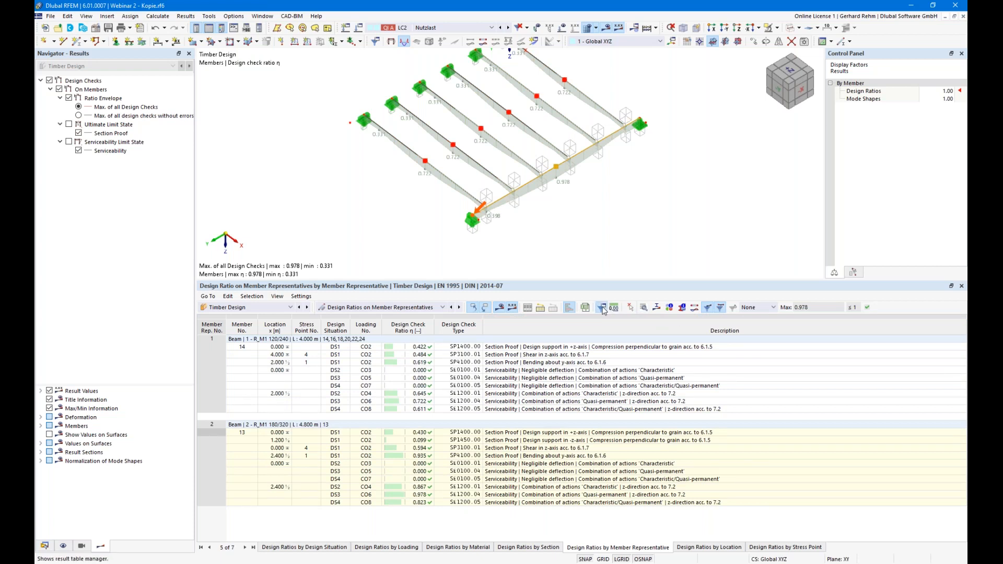
pyautogui.click(418, 211)
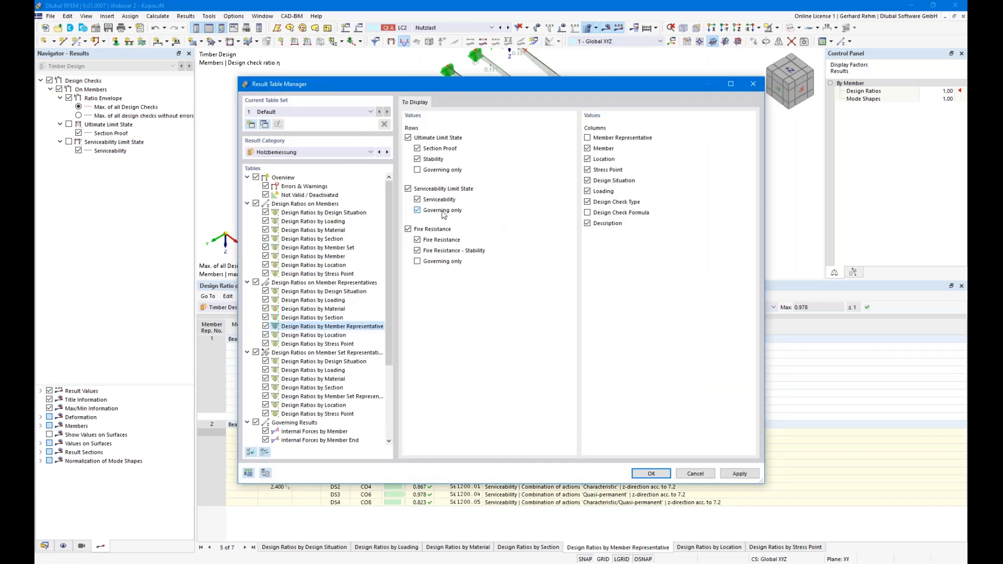
pyautogui.click(652, 474)
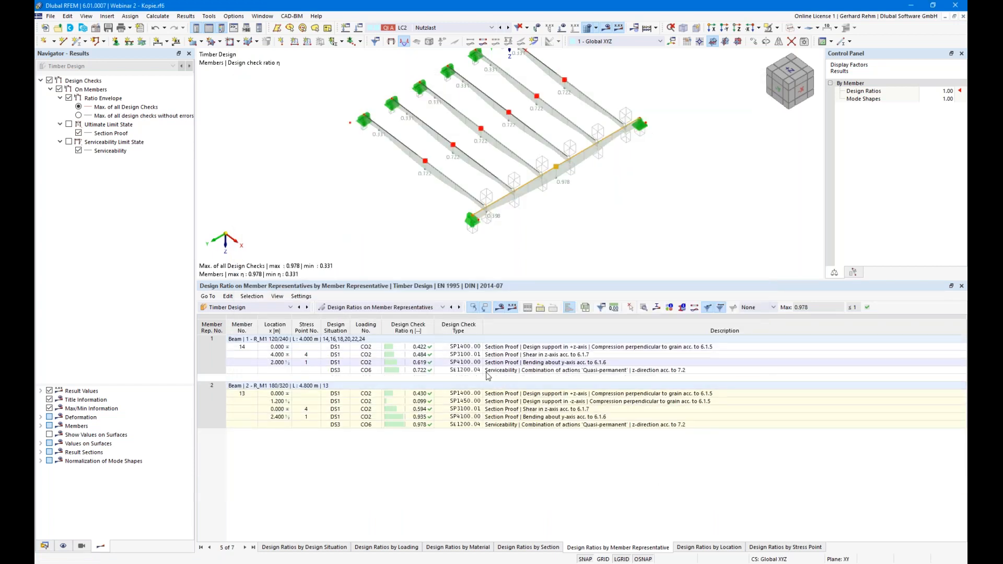
# Step: Go through the floor beam's support, shear, bending and serviceability checks, locating each one in the model
pyautogui.click(520, 347)
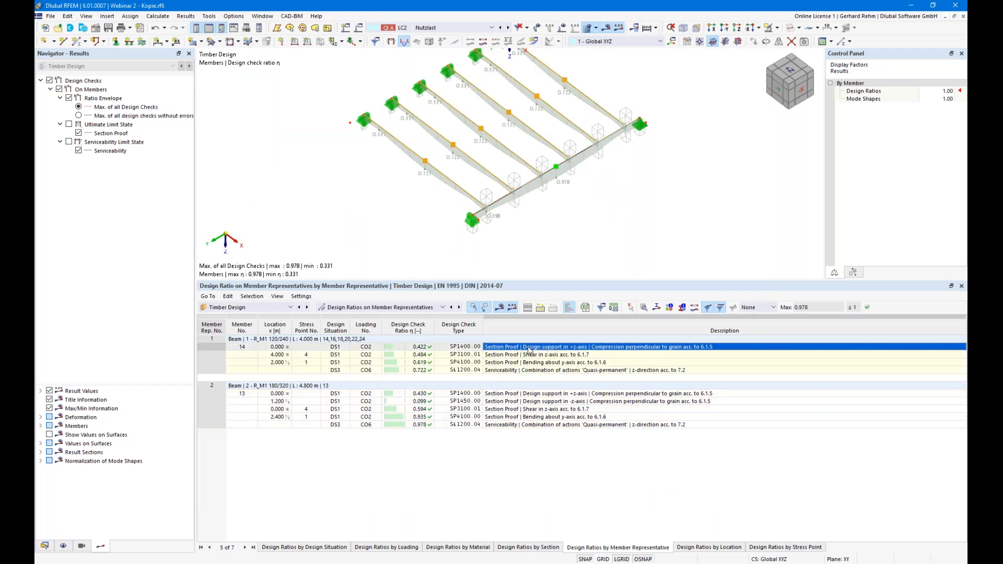
pyautogui.click(527, 355)
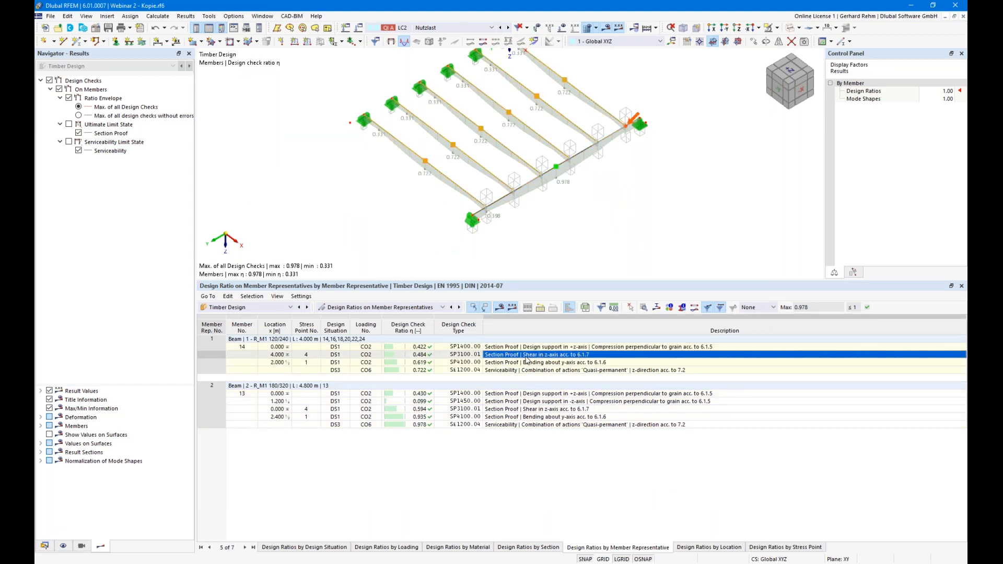
pyautogui.click(529, 363)
pyautogui.click(532, 370)
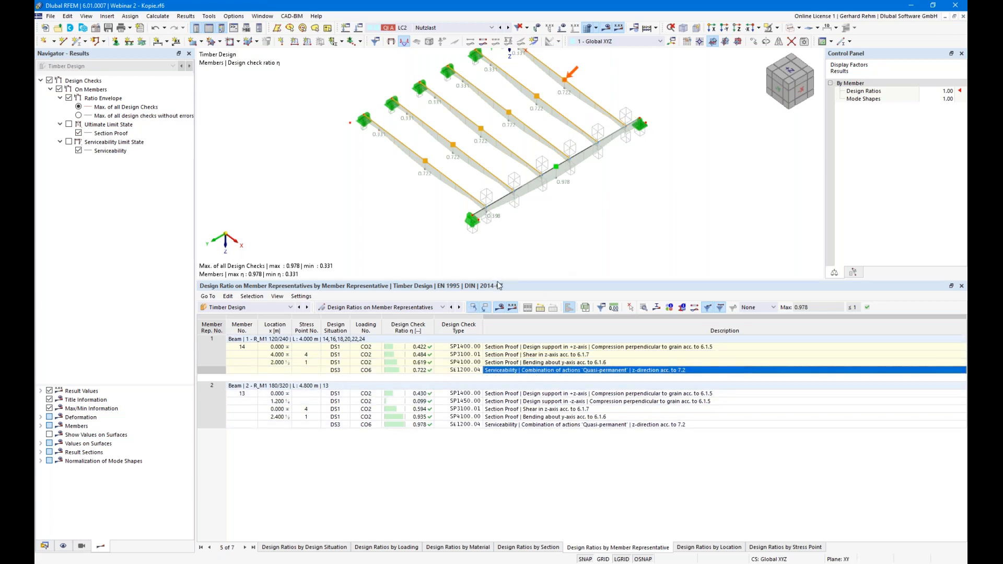
# Step: Shrink the results table and examine the calculation details of the floor beam's +z-axis design support check
pyautogui.moveTo(500, 281); pyautogui.dragTo(493, 342)
pyautogui.click(539, 283)
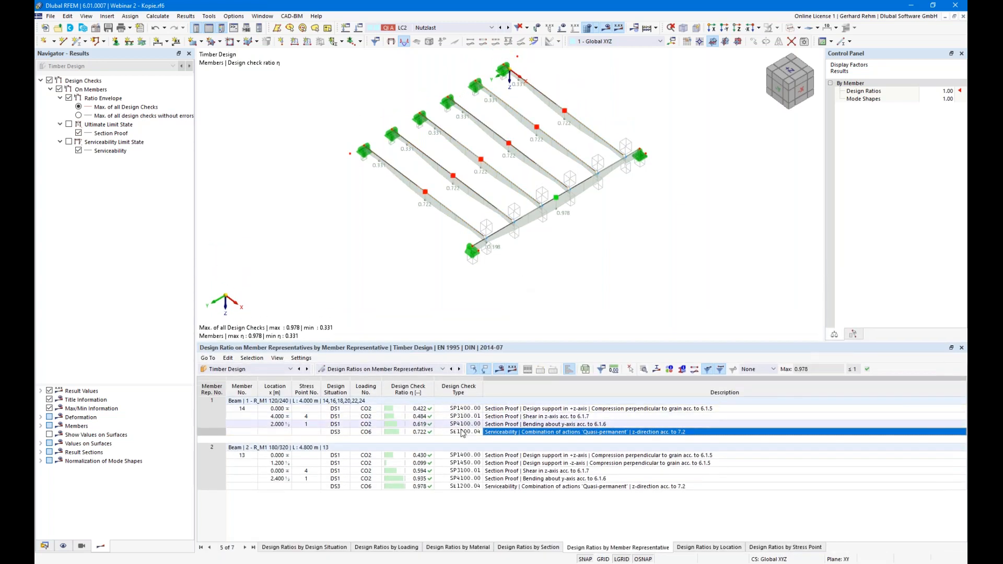
pyautogui.click(512, 409)
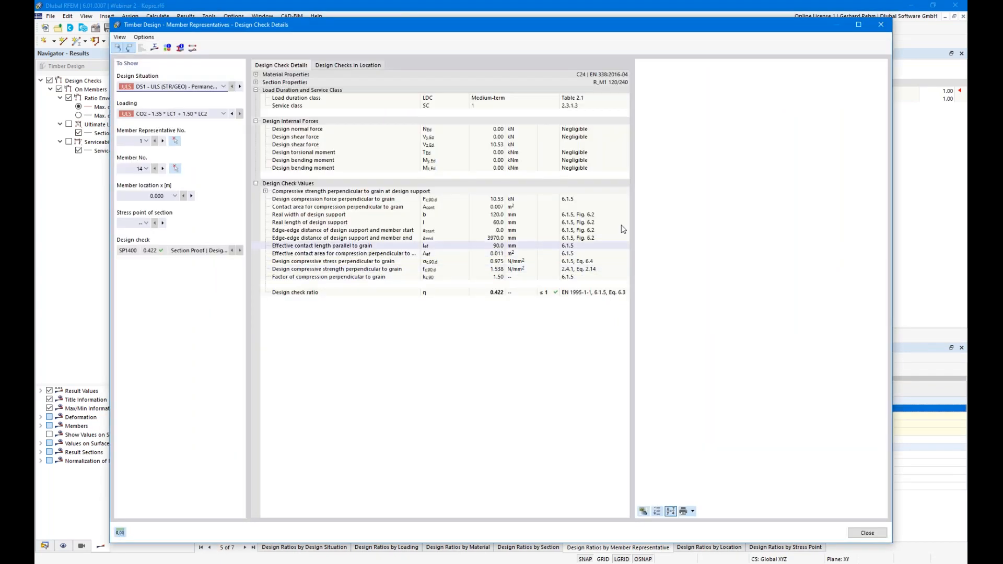
pyautogui.click(503, 201)
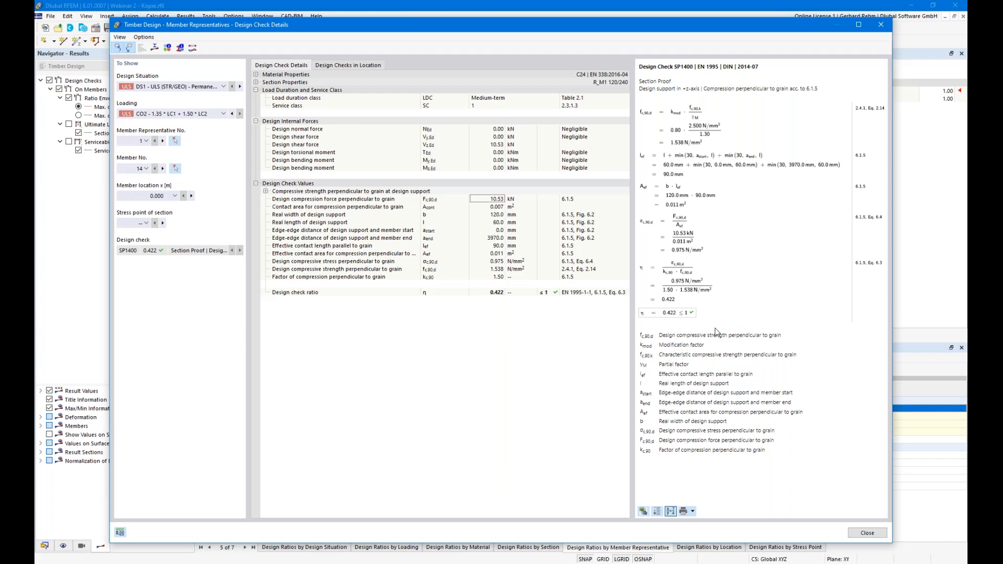
pyautogui.click(859, 534)
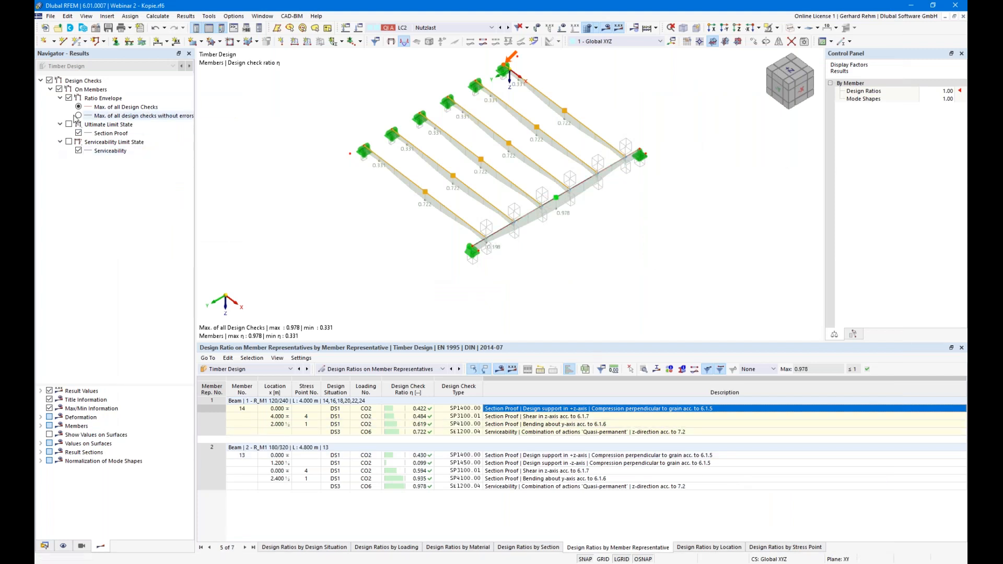
# Step: Display the serviceability limit state ratios instead of the ratio envelope and view the diagrams from several directions
pyautogui.click(69, 142)
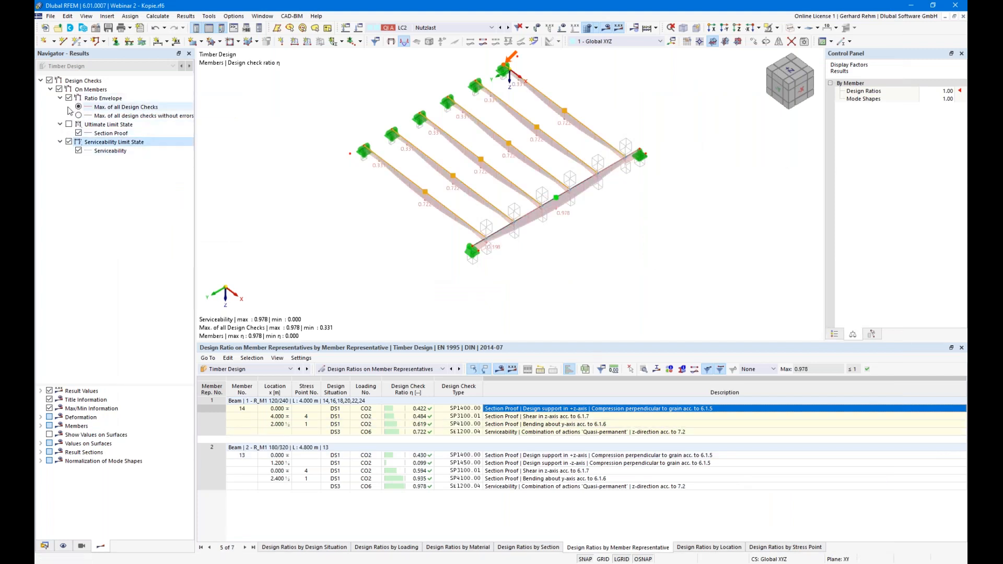
pyautogui.click(73, 98)
pyautogui.keyDown('ctrl'); pyautogui.moveTo(421, 259); pyautogui.dragTo(475, 240, button='middle'); pyautogui.keyUp('ctrl')
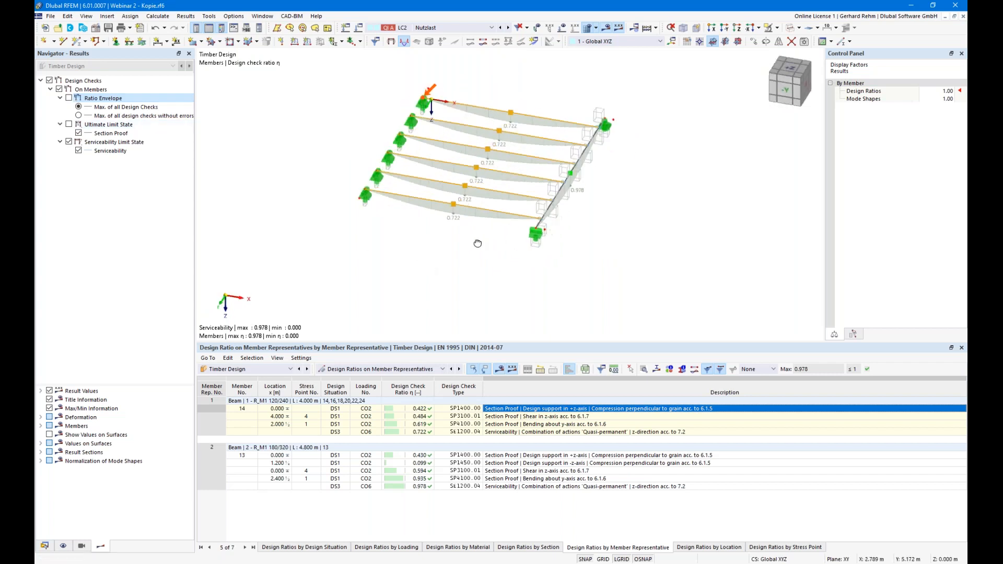
pyautogui.rightClick(476, 244)
pyautogui.click(652, 171)
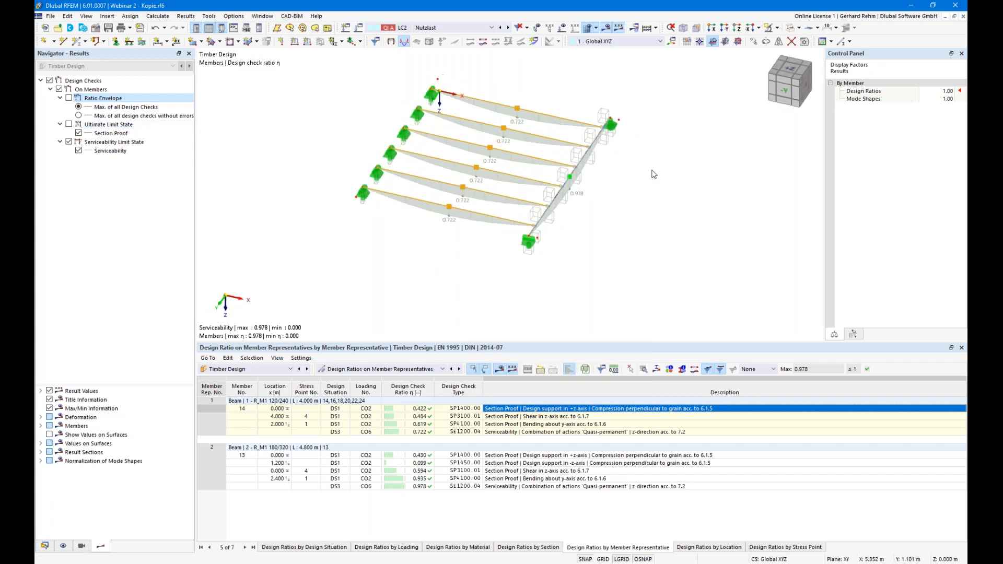
pyautogui.keyDown('ctrl'); pyautogui.moveTo(660, 238); pyautogui.dragTo(547, 240, button='middle'); pyautogui.keyUp('ctrl')
pyautogui.moveTo(547, 240); pyautogui.dragTo(600, 252, button='right')
pyautogui.click(554, 272)
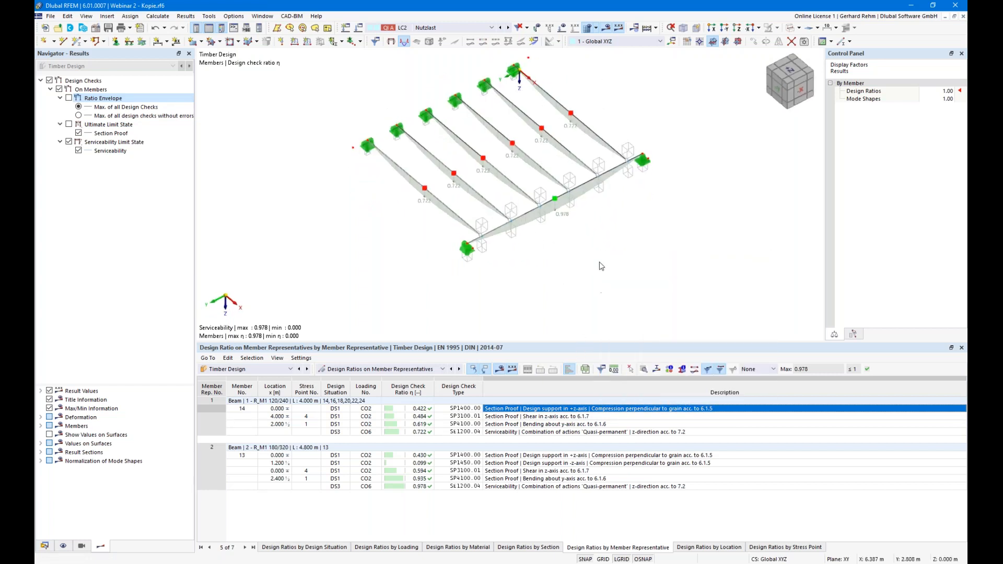
# Step: Open the model file Webinar Rehm 2.rf6 and bring all four beams into view
pyautogui.click(50, 16)
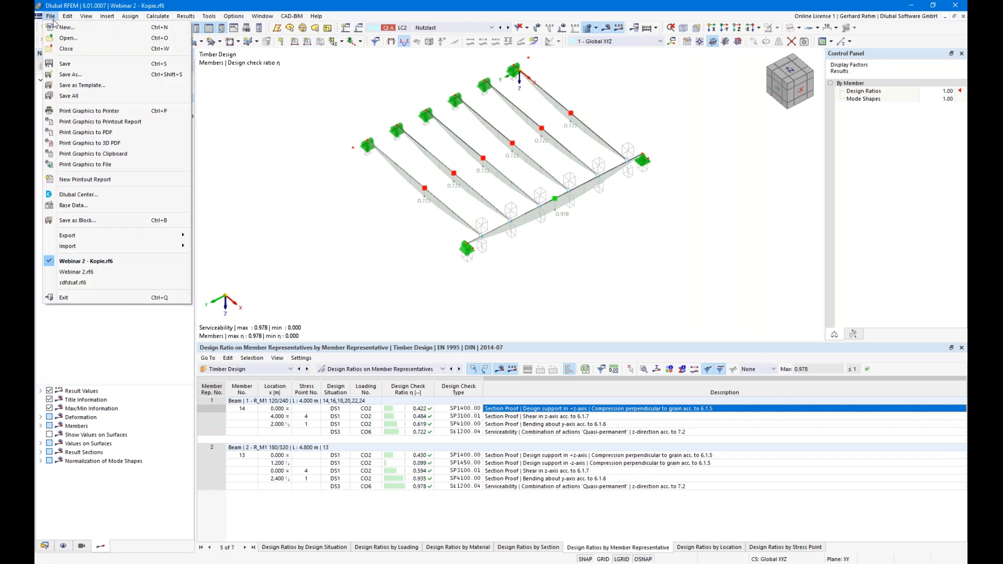
pyautogui.click(94, 39)
pyautogui.click(159, 103)
pyautogui.click(407, 291)
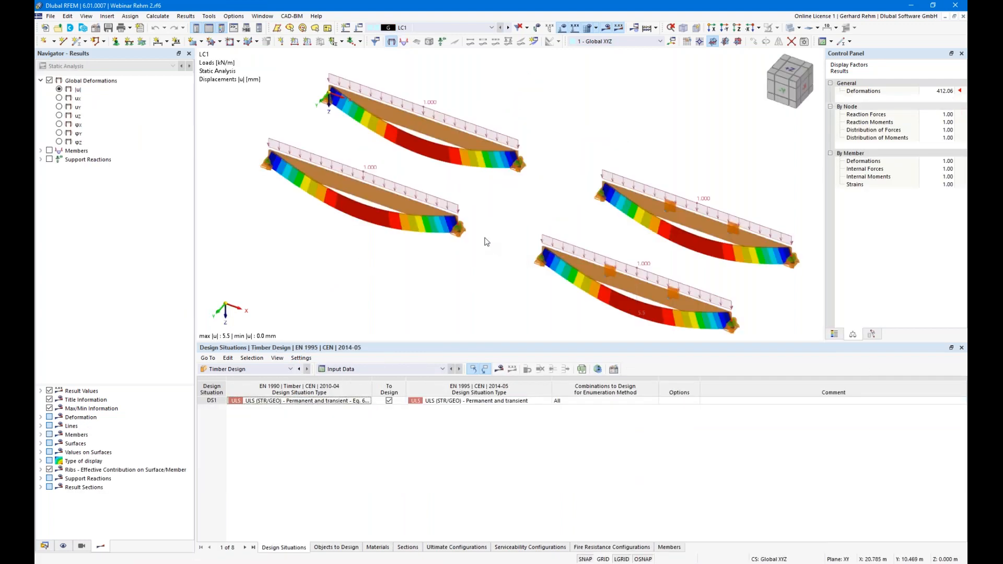
pyautogui.scroll(-3, 488, 242)
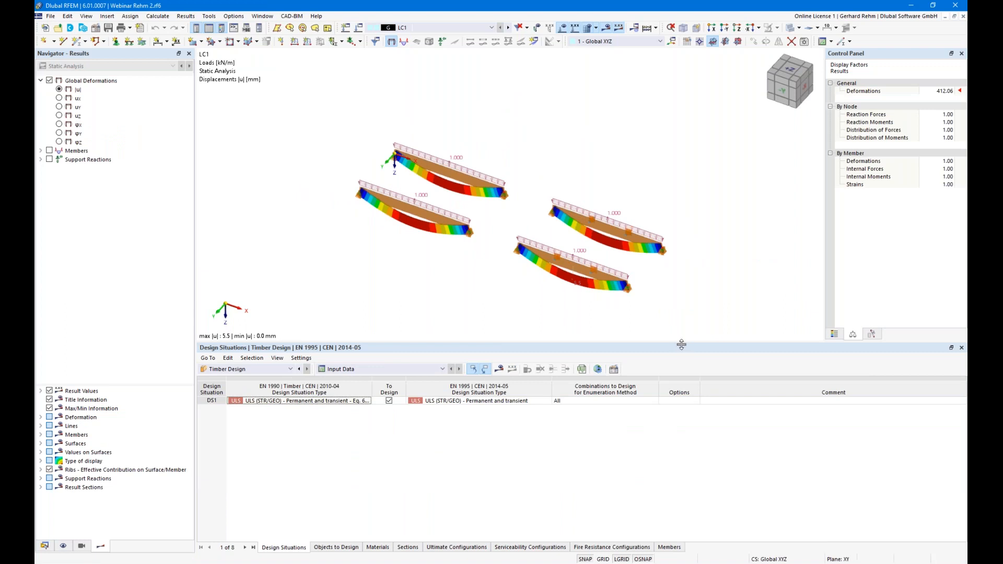
# Step: Enlarge the model area and delete three of the four beams, keeping only member 1 at the origin
pyautogui.moveTo(681, 343); pyautogui.dragTo(679, 419)
pyautogui.keyDown('ctrl'); pyautogui.moveTo(671, 368); pyautogui.dragTo(741, 335, button='middle'); pyautogui.keyUp('ctrl')
pyautogui.moveTo(742, 336); pyautogui.dragTo(514, 180)
pyautogui.press('Delete')
pyautogui.click(549, 327)
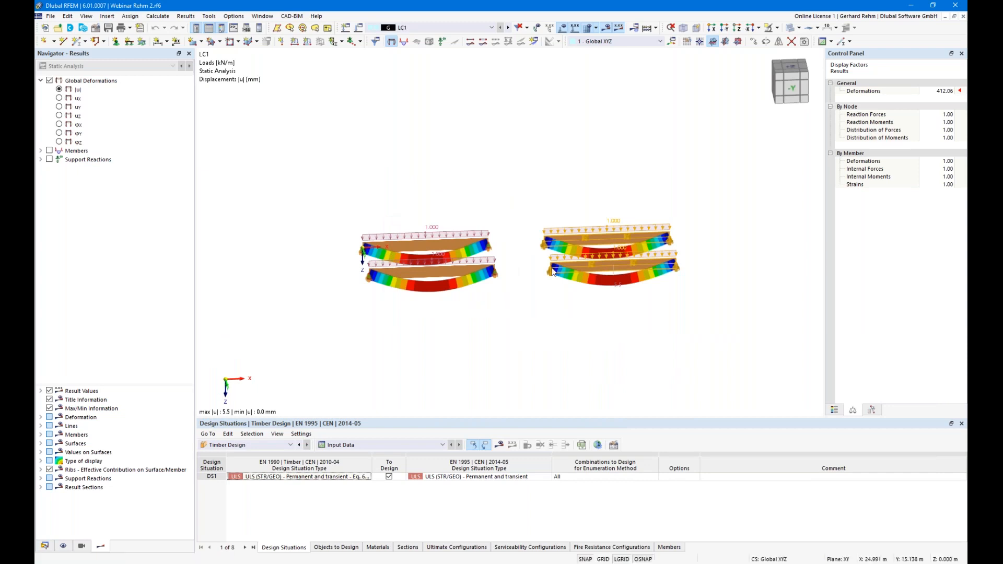
pyautogui.click(531, 326)
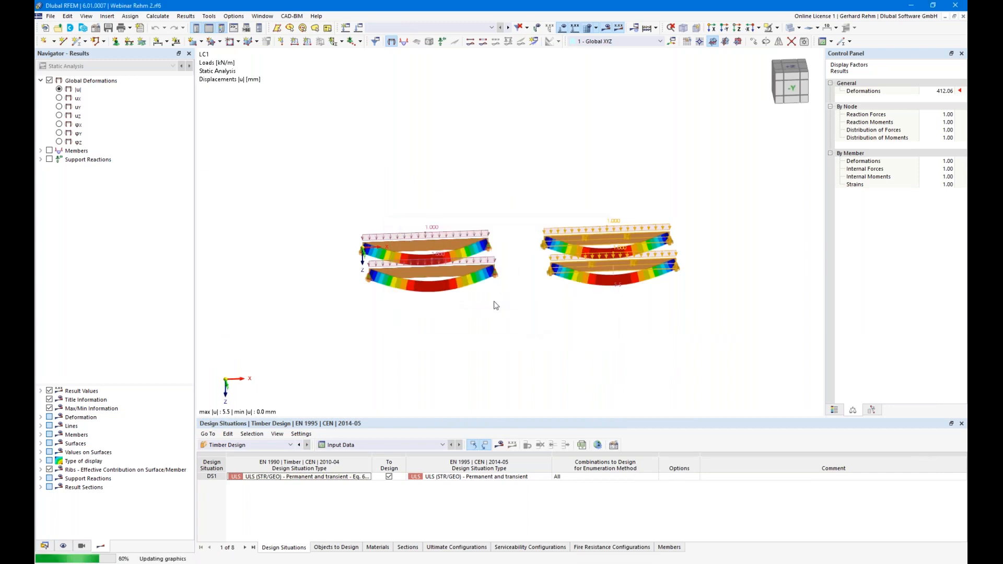
pyautogui.keyDown('ctrl'); pyautogui.moveTo(535, 325); pyautogui.dragTo(406, 319, button='middle'); pyautogui.keyUp('ctrl')
pyautogui.moveTo(585, 298); pyautogui.dragTo(479, 176)
pyautogui.press('Delete')
pyautogui.keyDown('ctrl'); pyautogui.moveTo(521, 303); pyautogui.dragTo(654, 308, button='middle'); pyautogui.keyUp('ctrl')
# Step: Look at the design types assigned to member 1, including its effective lengths, and close its properties
pyautogui.doubleClick(584, 203)
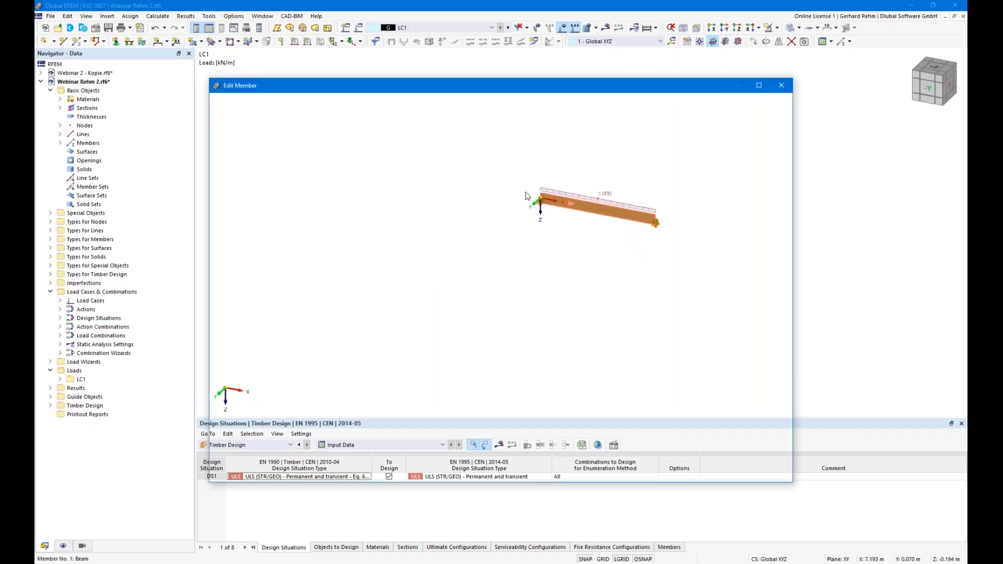
pyautogui.click(303, 132)
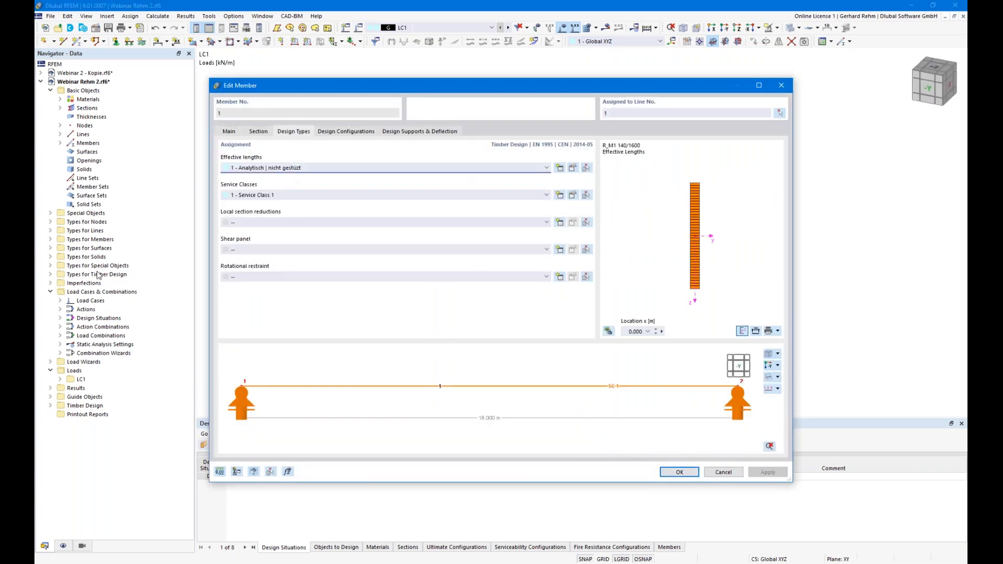
pyautogui.press('Escape')
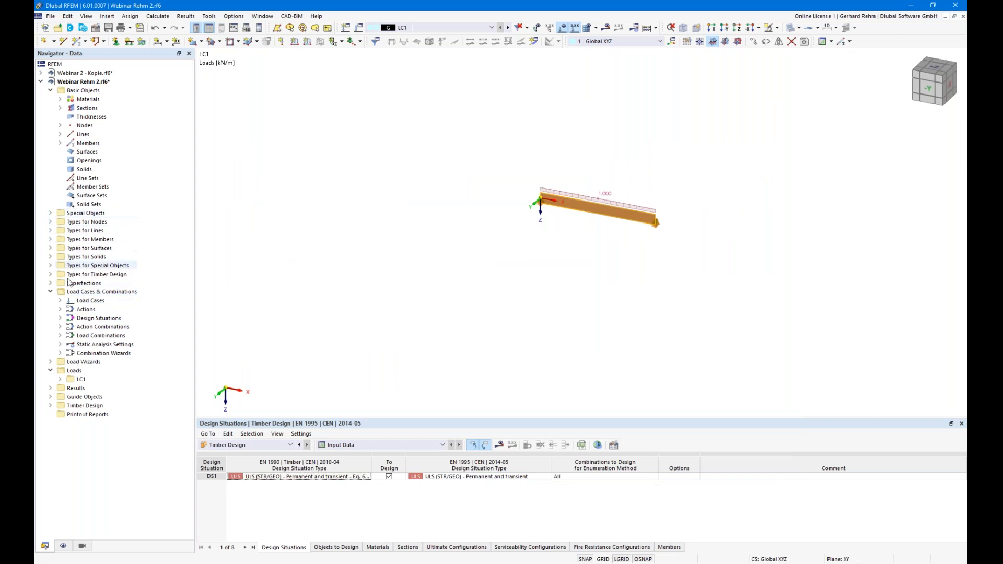
# Step: Delete all effective lengths defined in the types for timber design
pyautogui.click(51, 275)
pyautogui.rightClick(79, 283)
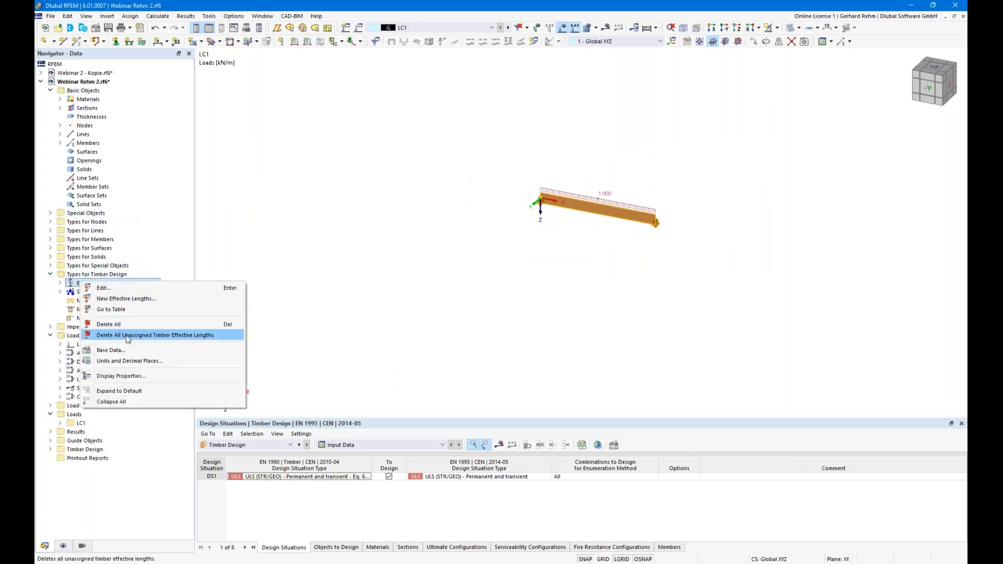
pyautogui.click(127, 336)
pyautogui.click(586, 328)
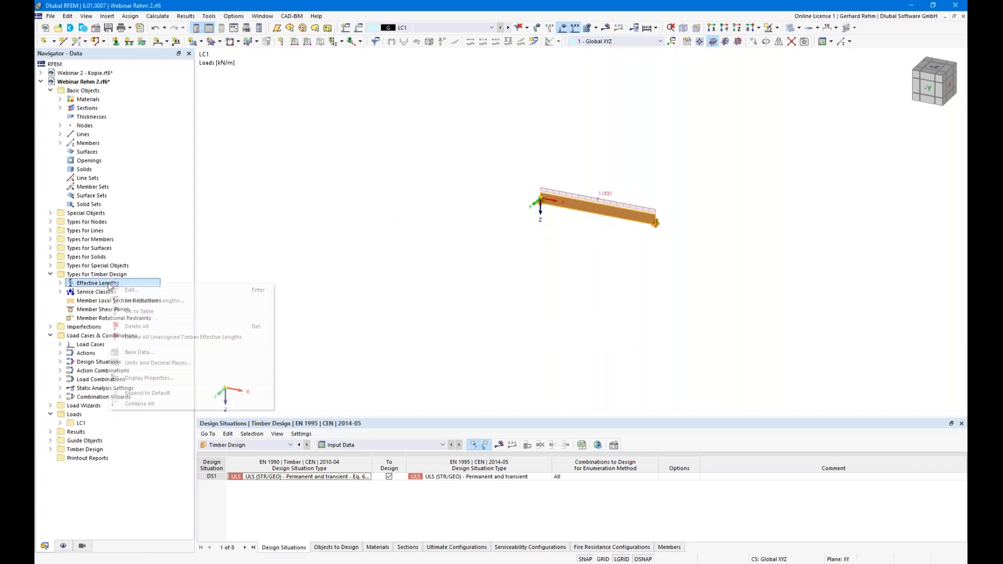
pyautogui.click(136, 327)
pyautogui.click(544, 328)
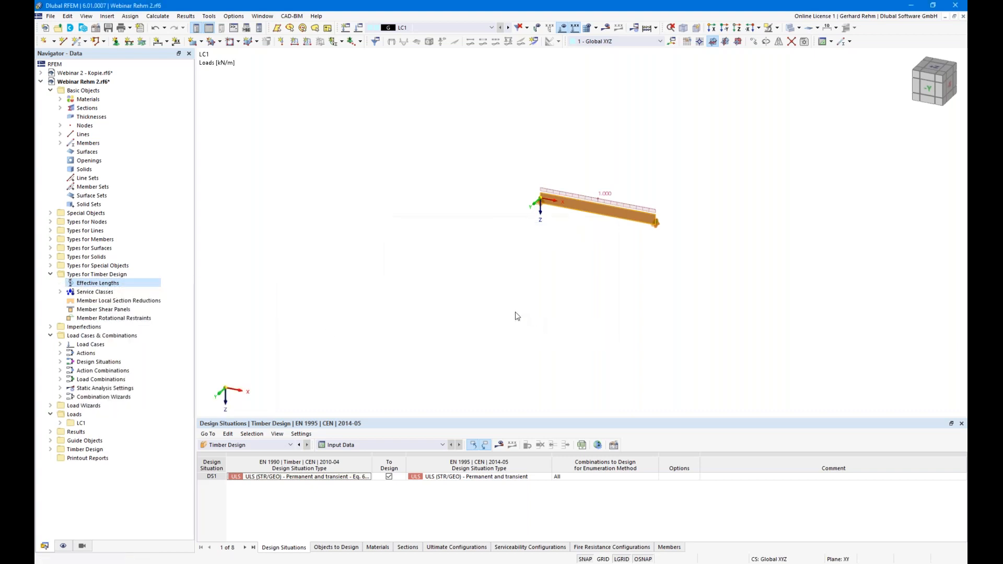
# Step: Calculate the timber design for the beam without effective lengths, and hide the results in the model
pyautogui.click(499, 445)
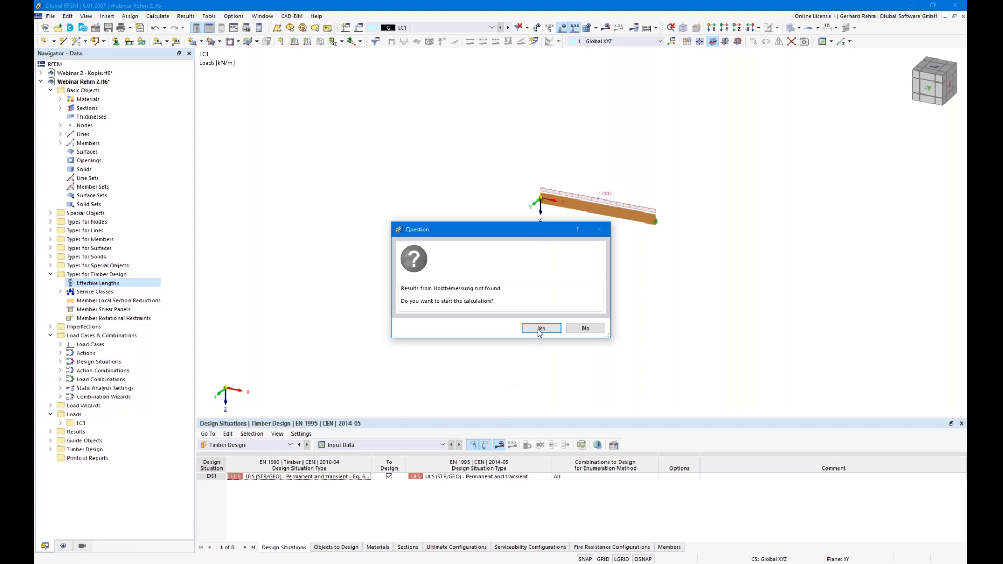
pyautogui.click(541, 329)
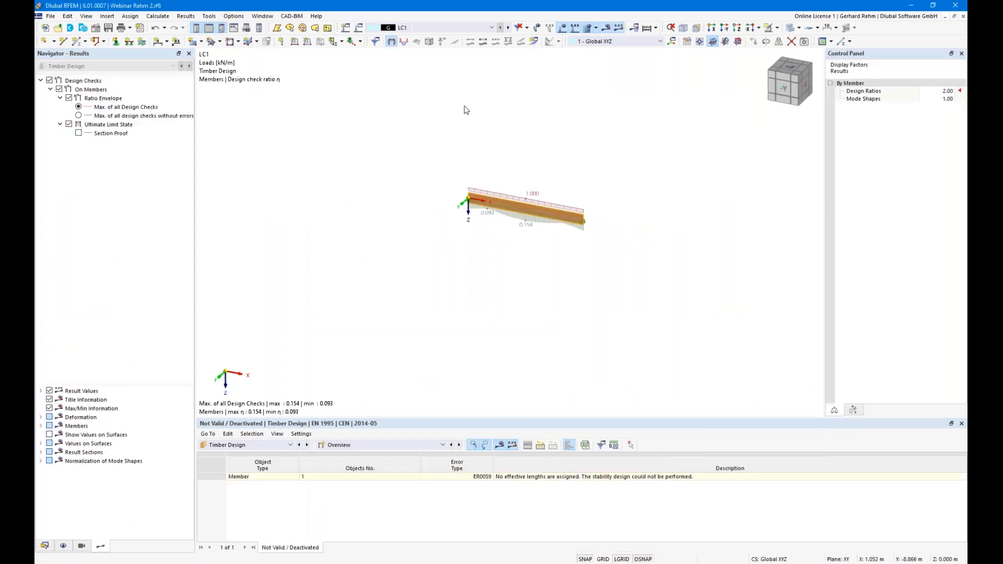
pyautogui.click(500, 447)
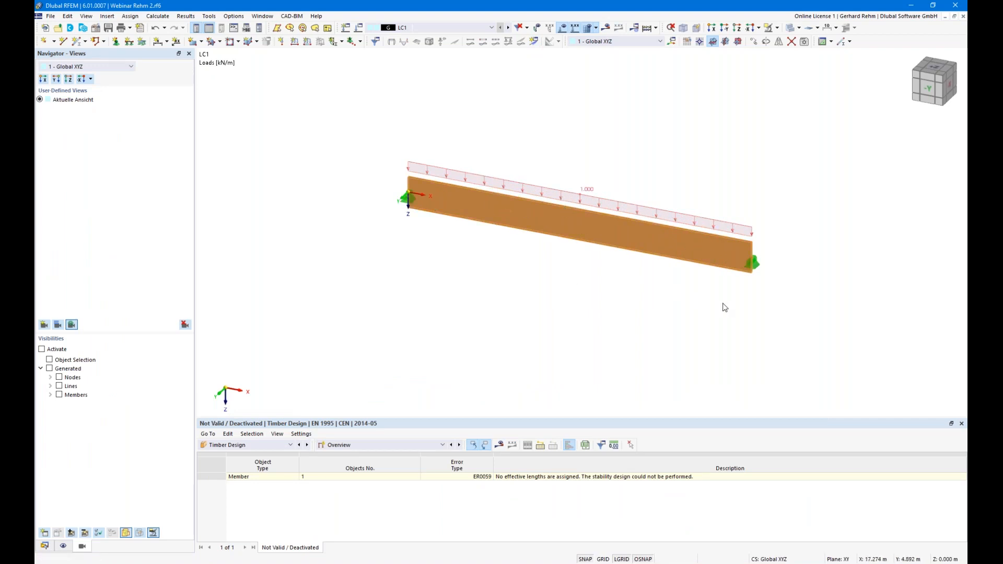
# Step: Examine the beam's section and material and view the beam from another angle
pyautogui.moveTo(777, 334)
pyautogui.keyDown('ctrl'); pyautogui.mouseDown(button='middle')
pyautogui.moveTo(742, 318)
pyautogui.moveTo(772, 329)
pyautogui.mouseUp(button='middle'); pyautogui.keyUp('ctrl')
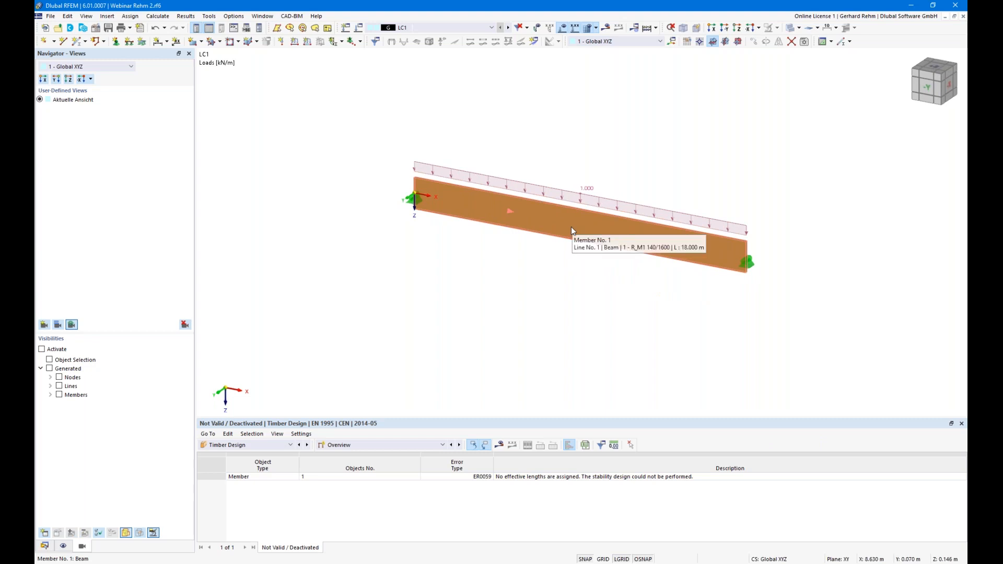
pyautogui.doubleClick(710, 256)
pyautogui.click(259, 131)
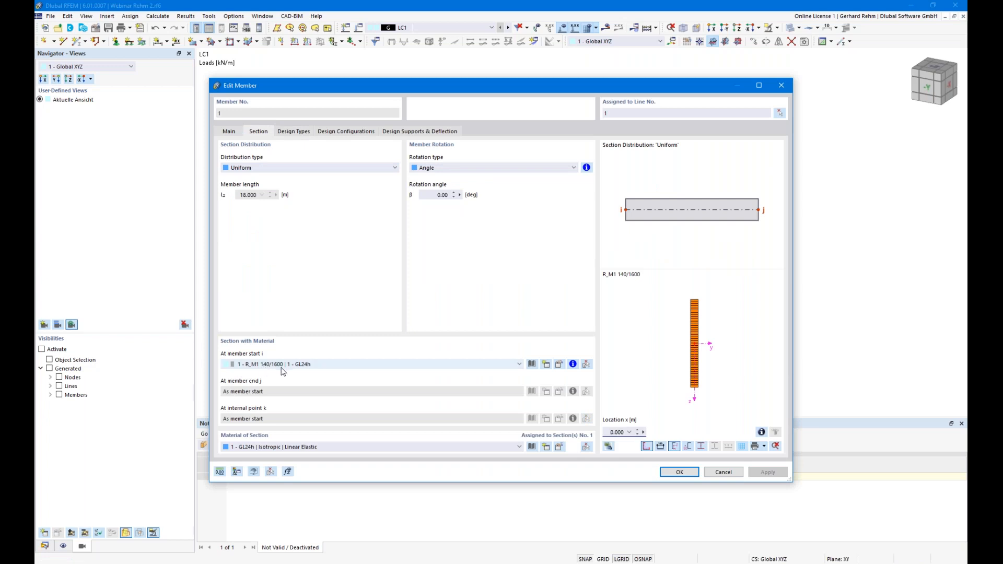
pyautogui.press('Escape')
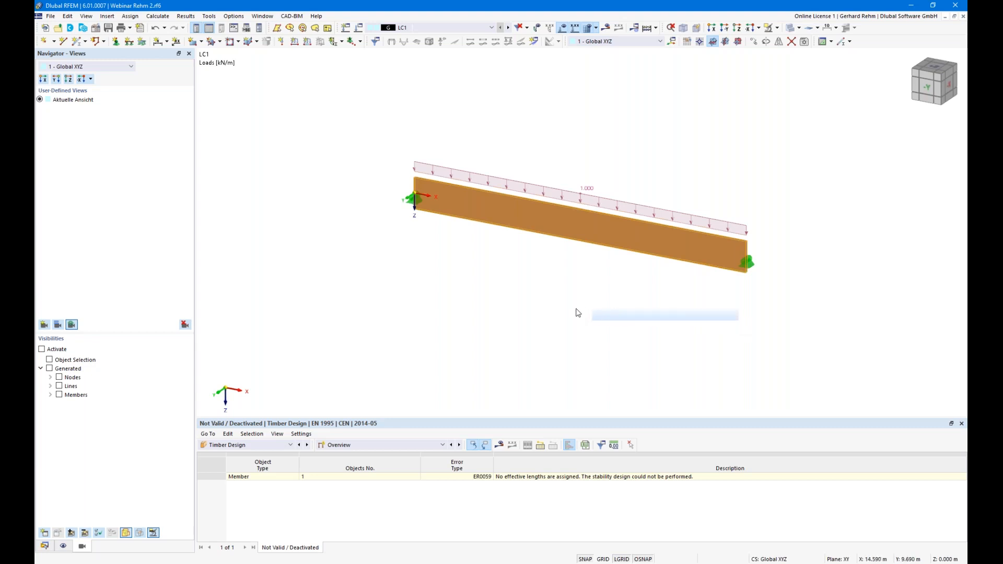
pyautogui.scroll(2, 587, 314)
pyautogui.scroll(-2, 618, 300)
pyautogui.keyDown('ctrl'); pyautogui.moveTo(620, 306); pyautogui.dragTo(582, 205, button='middle'); pyautogui.keyUp('ctrl')
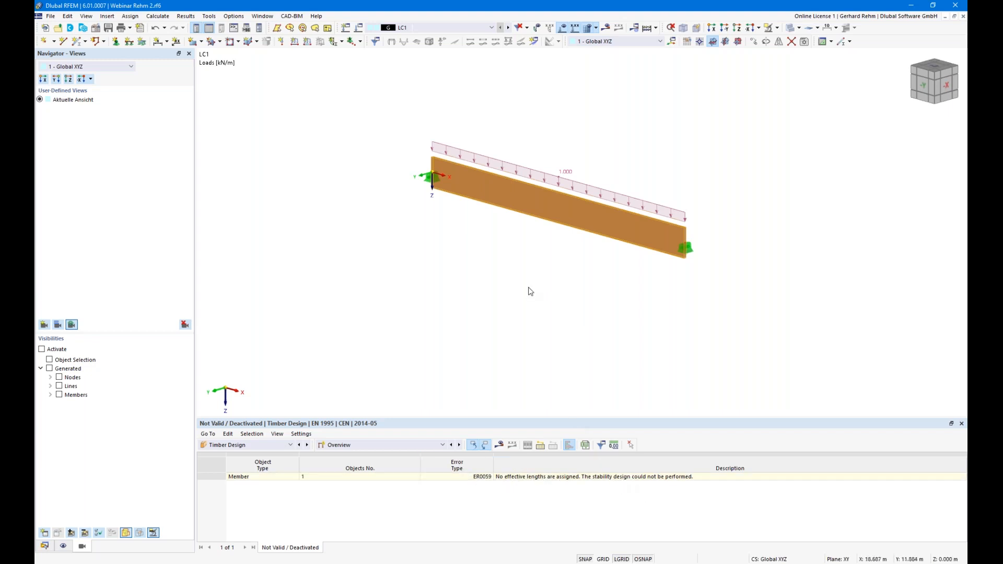
# Step: List the beam's design ratios by design situation and select its y-axis bending check
pyautogui.click(459, 445)
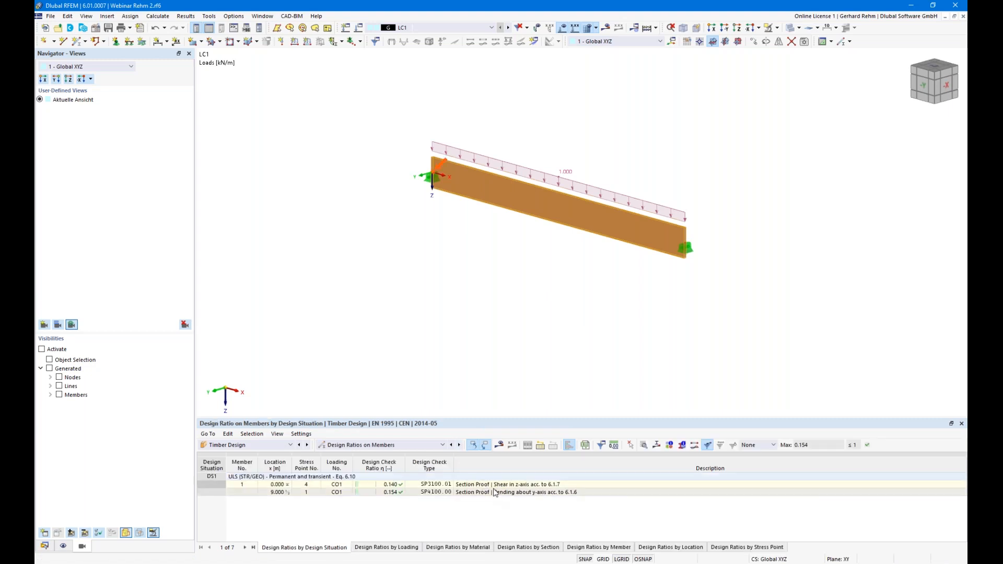
pyautogui.click(515, 494)
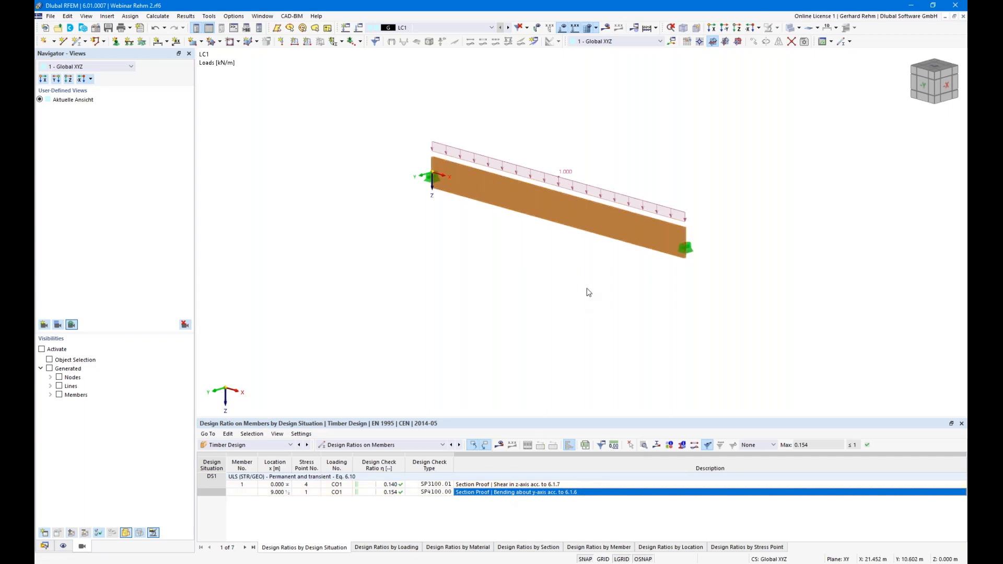
# Step: Create new effective lengths for the beam that consider only lateral-torsional buckling, excluding flexural buckling about both the major and minor axes
pyautogui.doubleClick(600, 226)
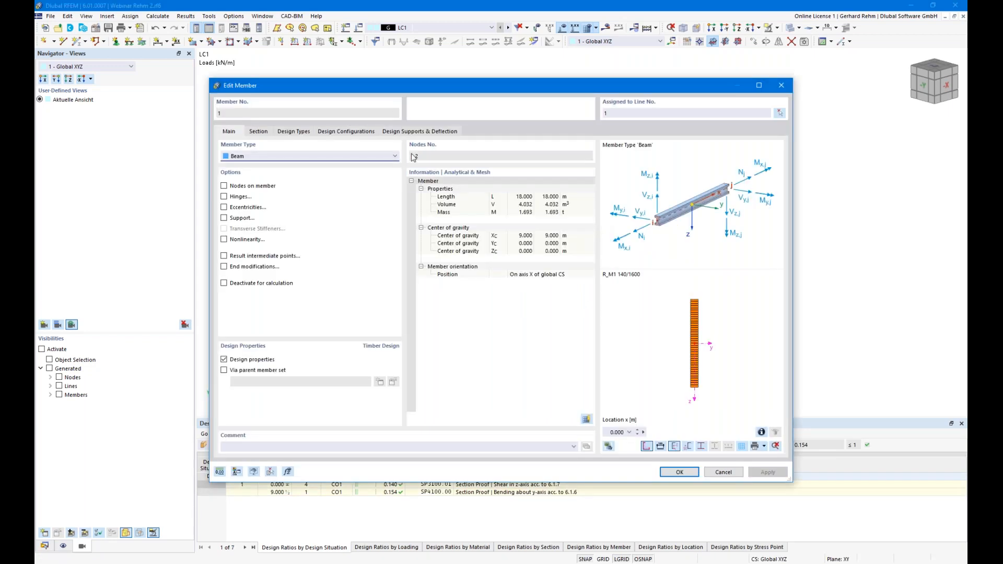
pyautogui.click(305, 133)
pyautogui.click(561, 168)
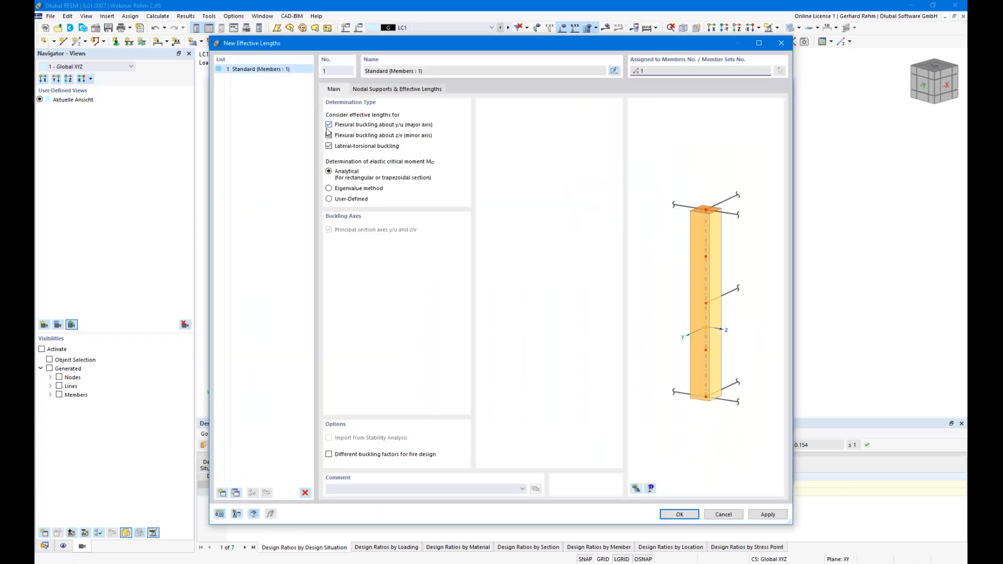
pyautogui.click(329, 135)
pyautogui.click(337, 125)
pyautogui.click(377, 90)
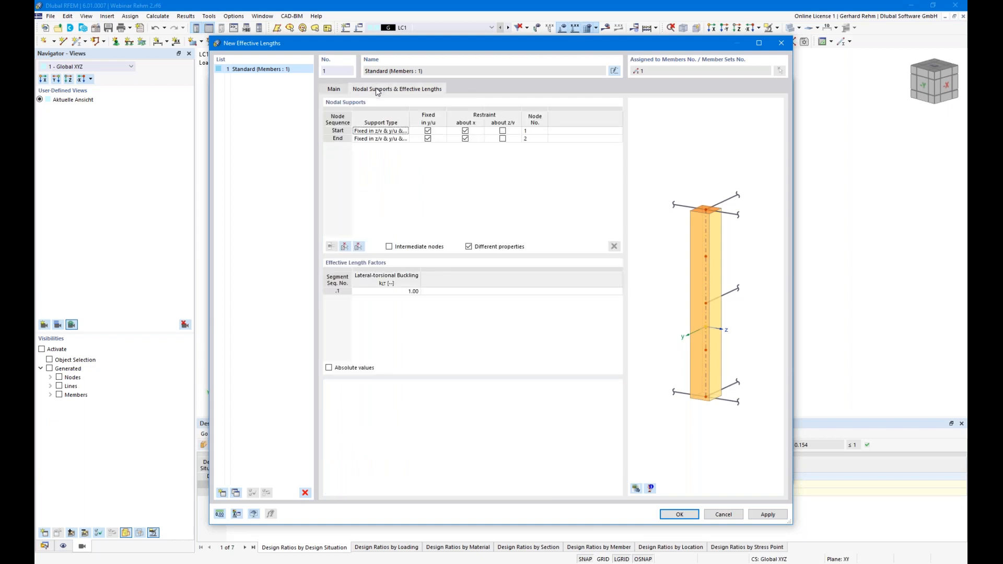
# Step: Set the lateral-torsional buckling effective length factor kLT to 0.88 and save the beam's new effective lengths
pyautogui.click(382, 292)
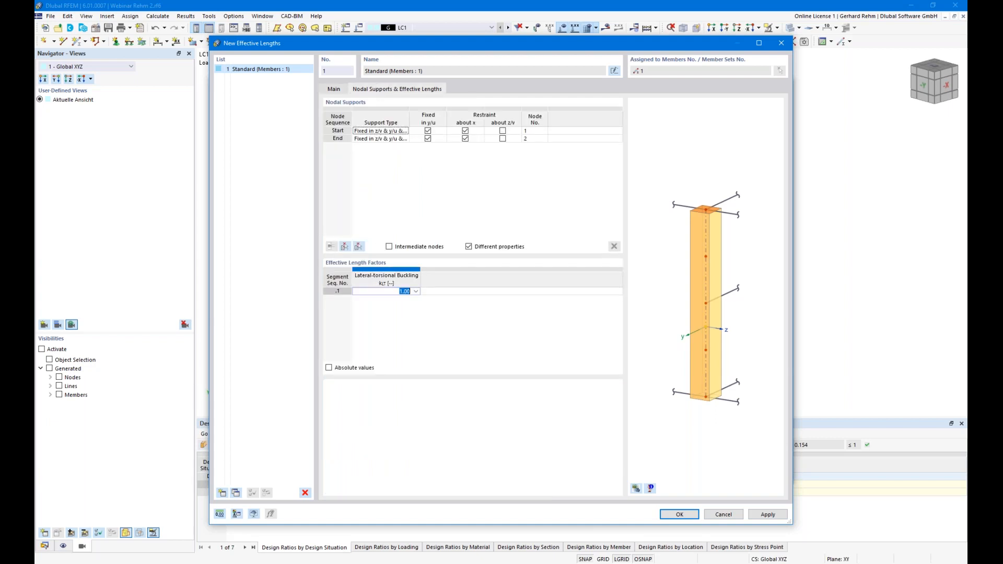
pyautogui.click(399, 291)
pyautogui.moveTo(523, 50); pyautogui.dragTo(507, 171)
pyautogui.moveTo(490, 113); pyautogui.dragTo(478, 75)
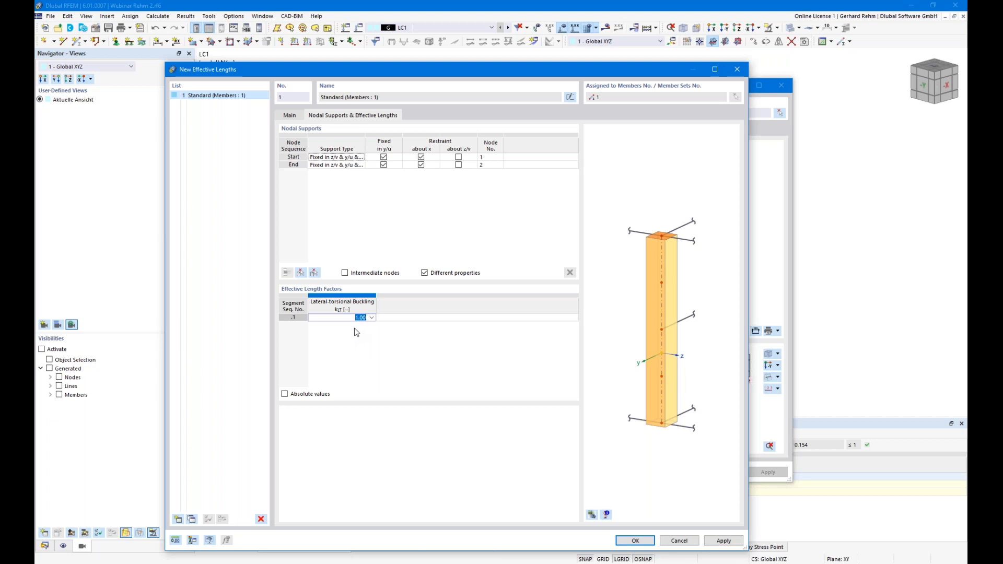
pyautogui.write('0.88')
pyautogui.press('Tab')
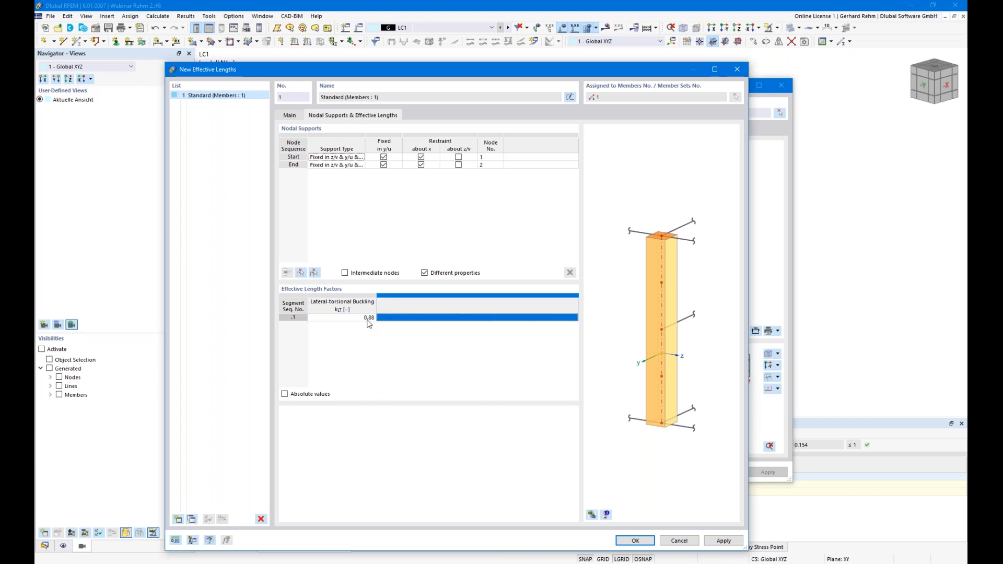
pyautogui.click(636, 541)
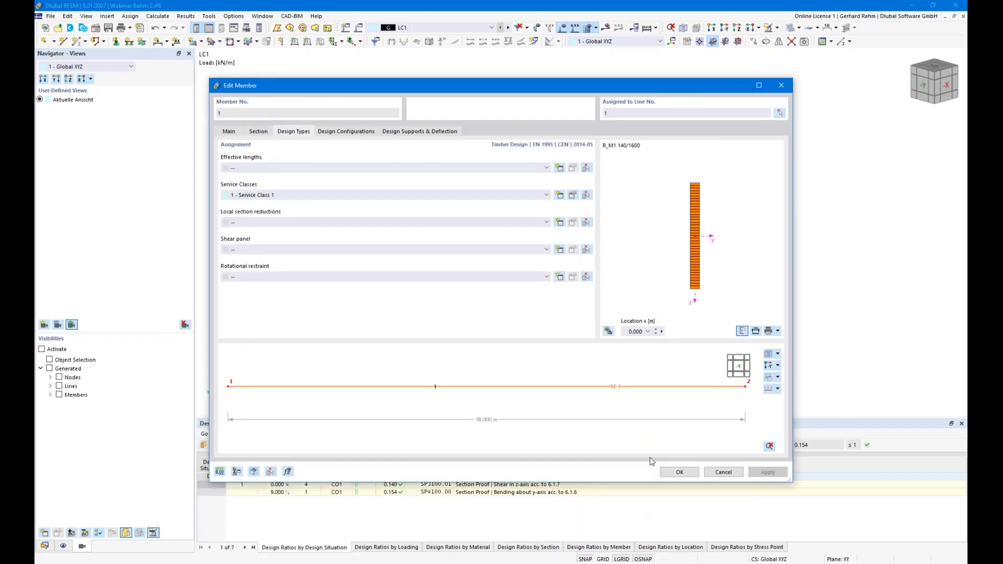
pyautogui.click(679, 472)
# Step: Examine the effective length support symbols at the beam ends and the display settings for member effective lengths
pyautogui.scroll(5, 663, 240)
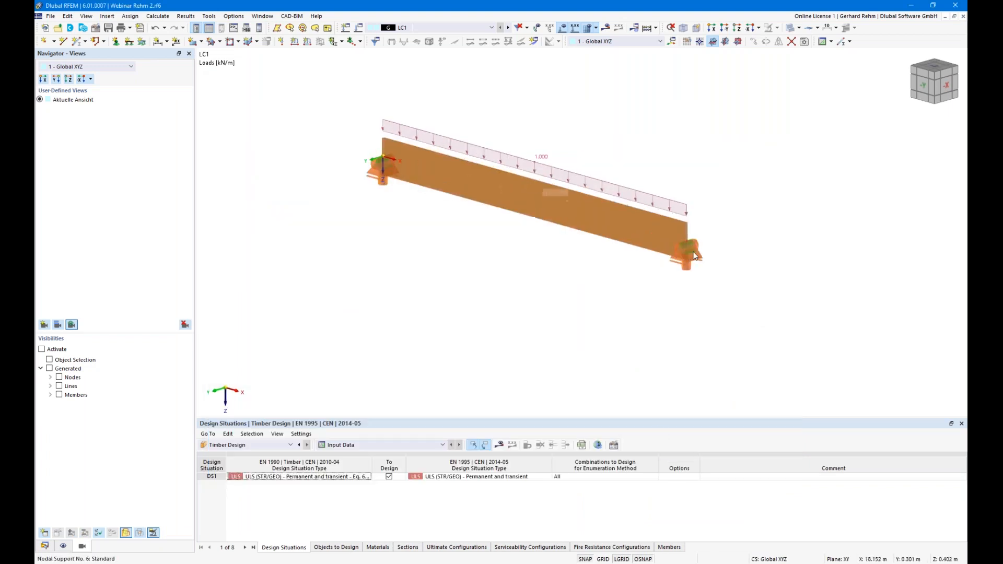
pyautogui.click(680, 271)
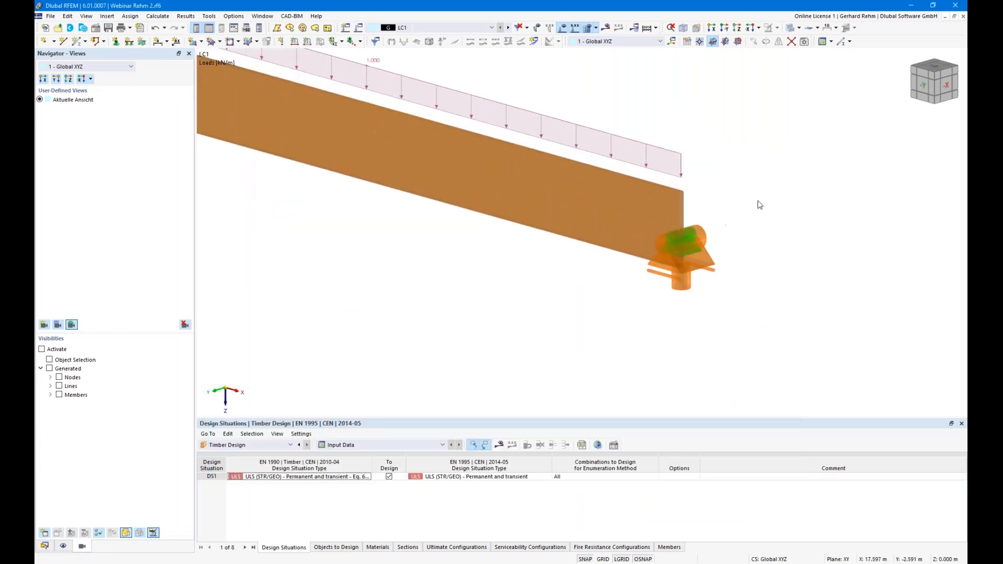
pyautogui.scroll(-5, 705, 259)
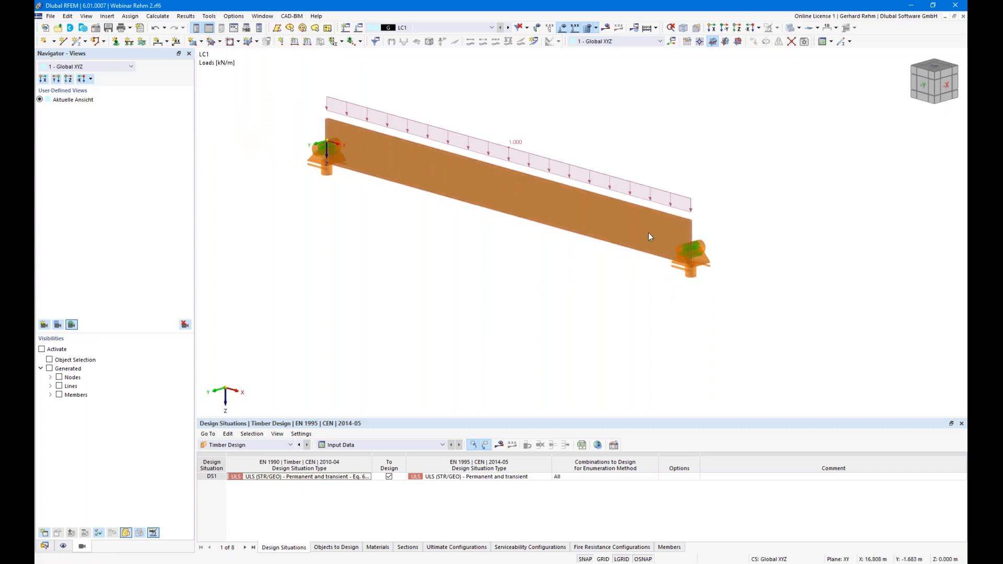
pyautogui.click(64, 546)
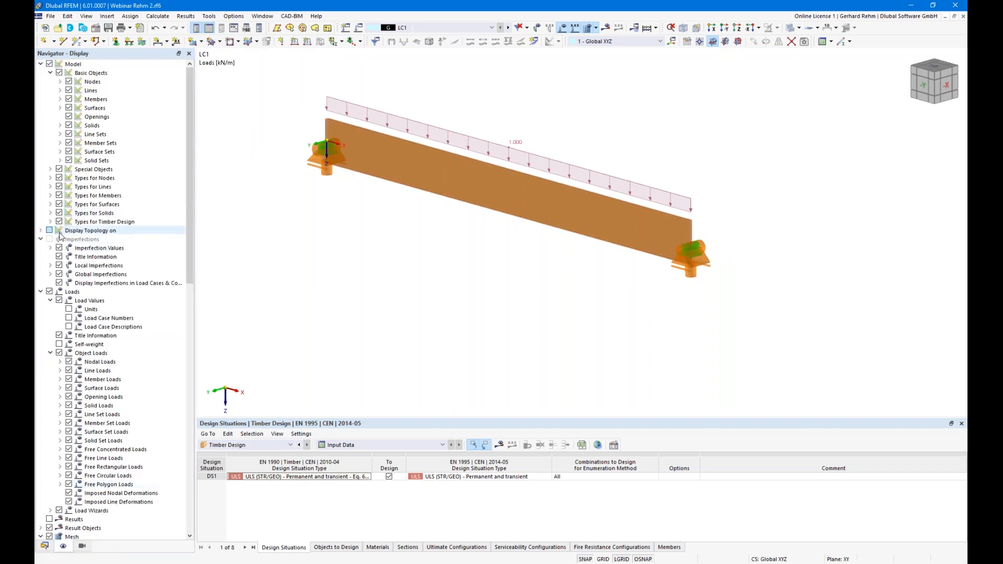
pyautogui.click(50, 222)
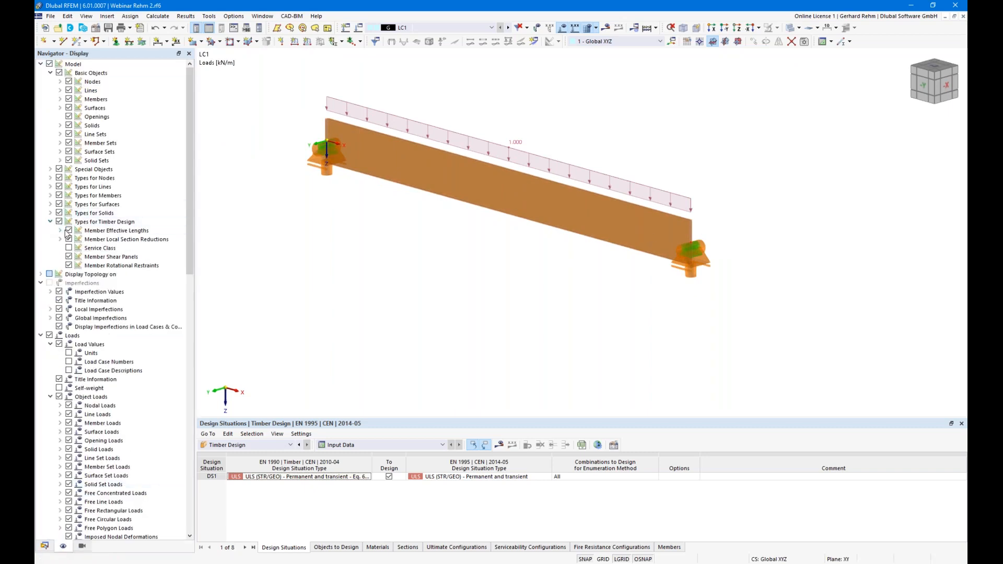
pyautogui.click(68, 231)
pyautogui.click(69, 231)
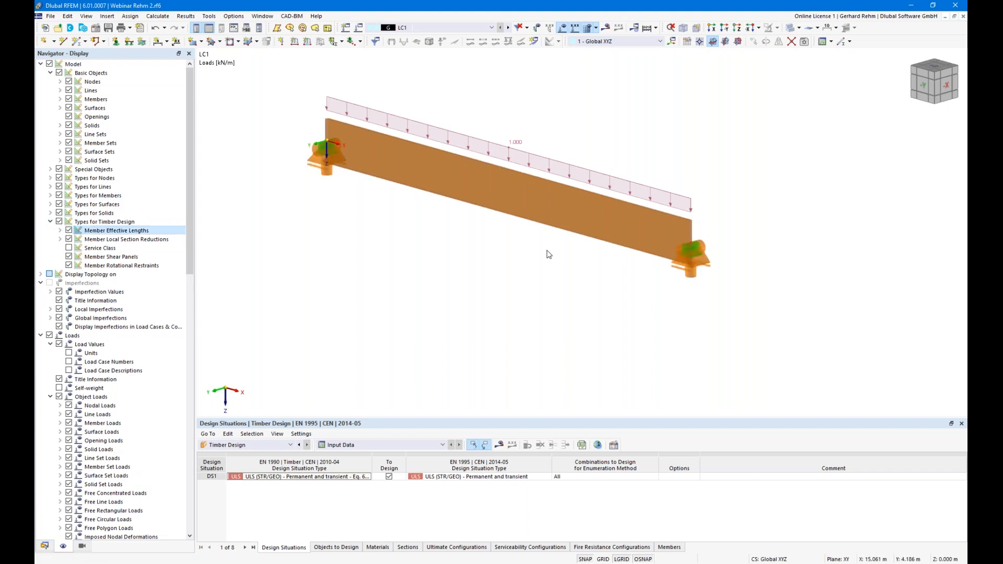
# Step: Calculate the timber design for the beam with the effective lengths assigned
pyautogui.scroll(-1, 544, 255)
pyautogui.click(481, 447)
pyautogui.press('Return')
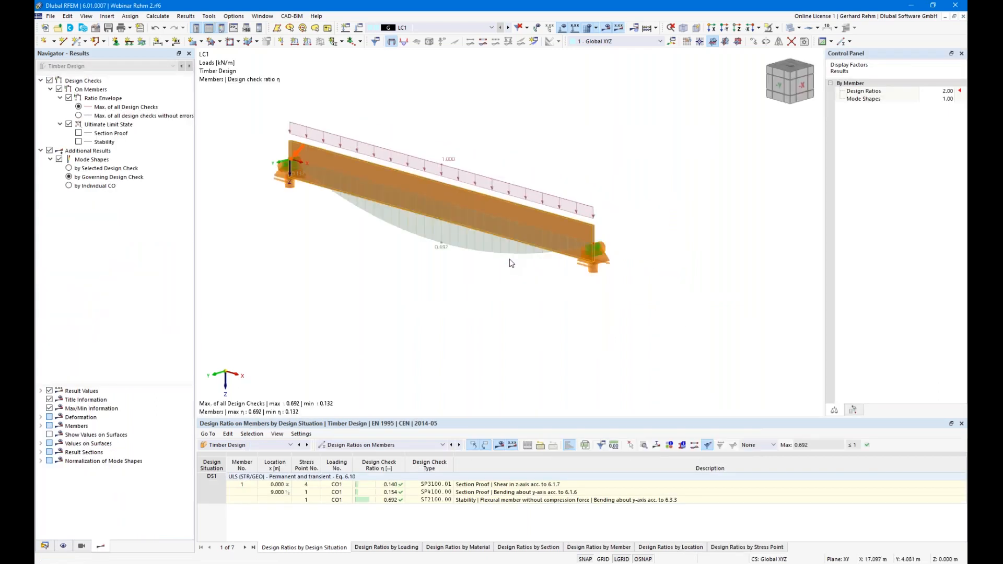
pyautogui.scroll(-2, 547, 316)
pyautogui.moveTo(528, 309); pyautogui.dragTo(667, 294, button='middle')
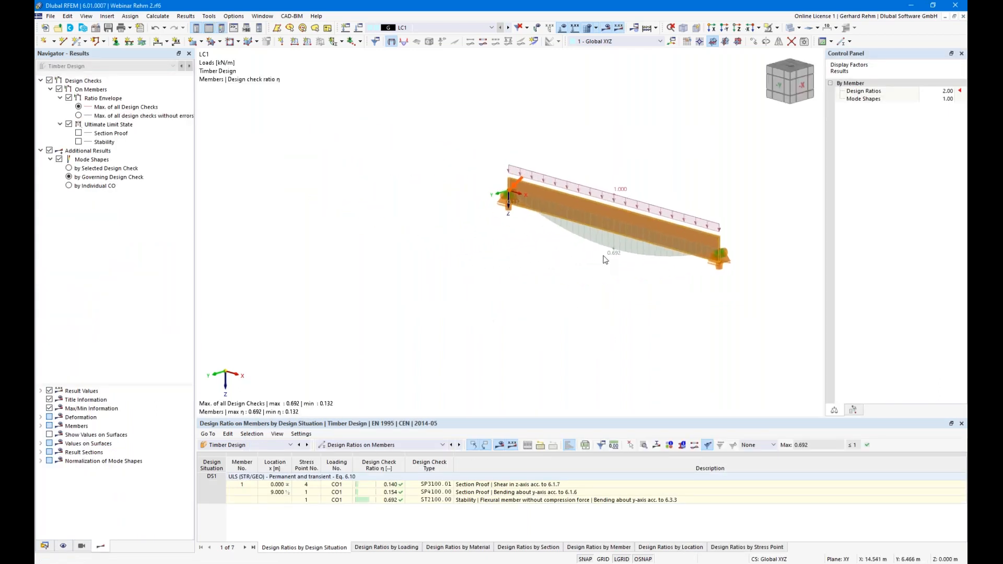
# Step: Examine the design check details of the stability check for bending about the y-axis, including the critical bending stress formula
pyautogui.doubleClick(391, 501)
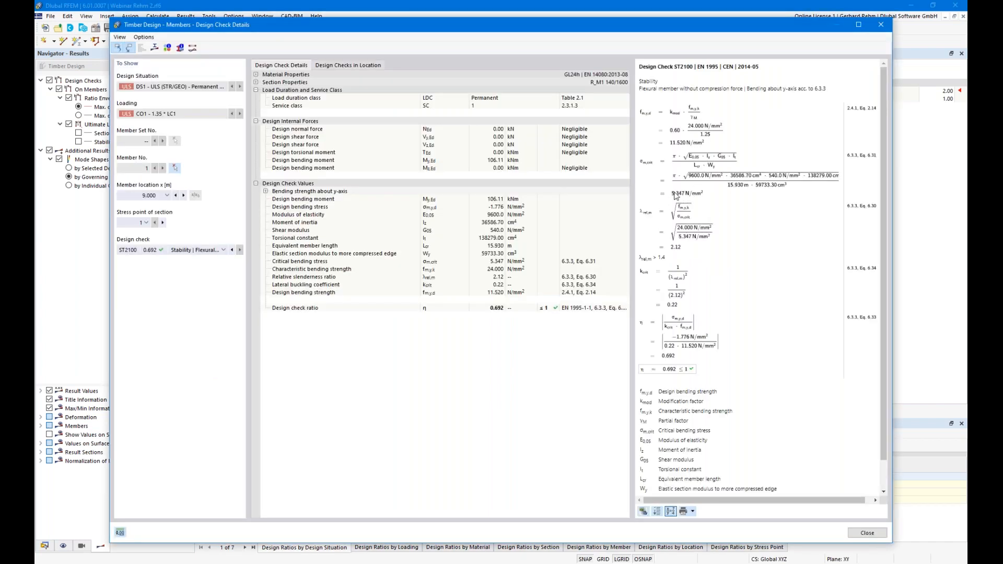
pyautogui.click(750, 186)
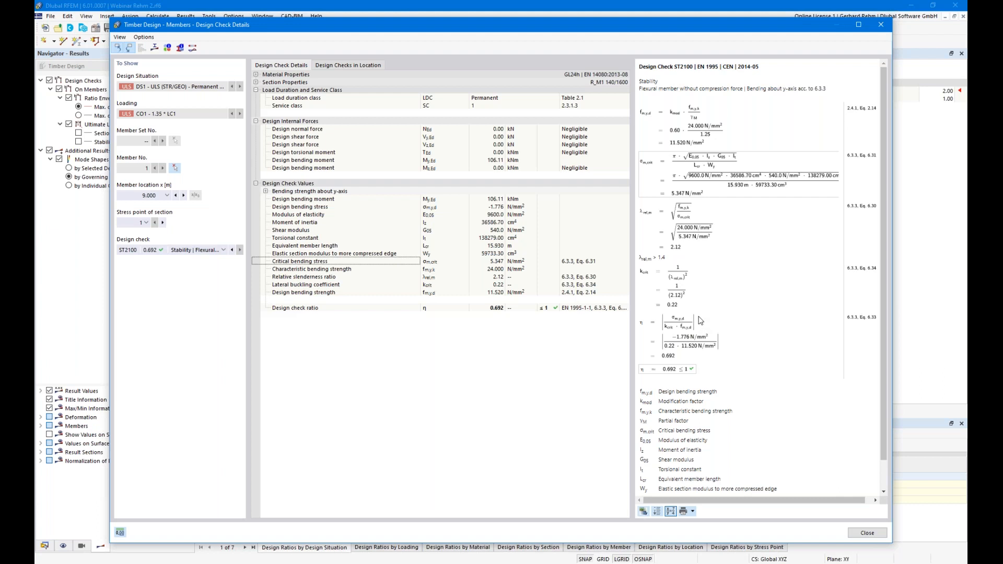
pyautogui.click(859, 534)
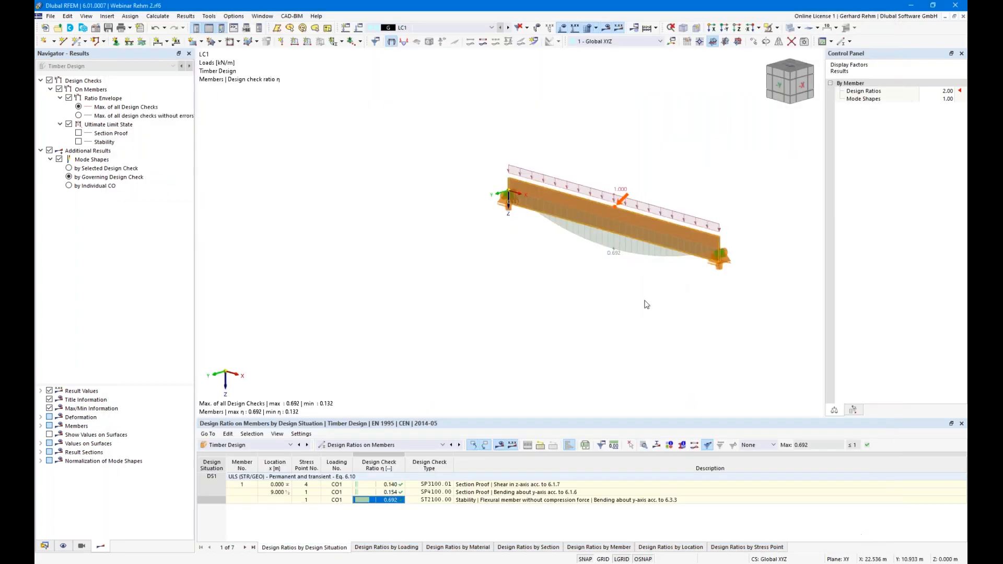
# Step: Turn on the work plane grid and copy the beam with its load and supports parallel to the original
pyautogui.scroll(-1, 646, 300)
pyautogui.moveTo(588, 263)
pyautogui.mouseDown(button='middle')
pyautogui.moveTo(498, 221)
pyautogui.moveTo(600, 274)
pyautogui.mouseUp(button='middle')
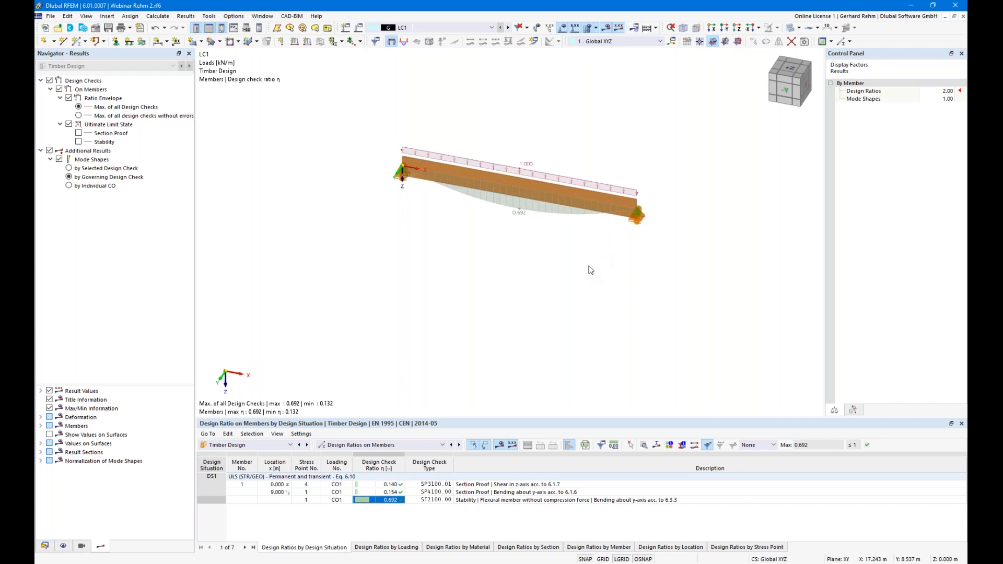
pyautogui.click(603, 560)
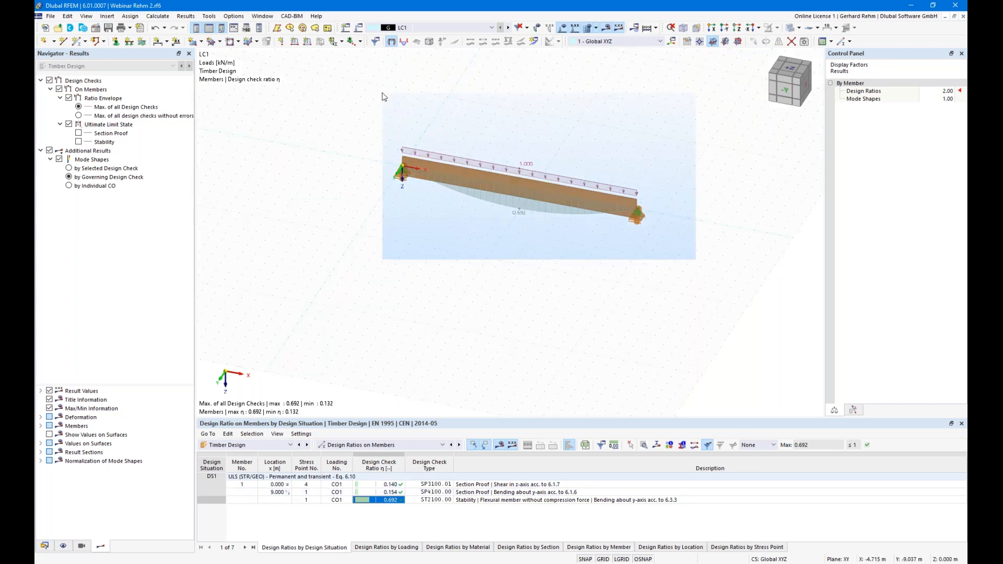
pyautogui.keyDown('ctrl'); pyautogui.moveTo(399, 169); pyautogui.dragTo(357, 238); pyautogui.keyUp('ctrl')
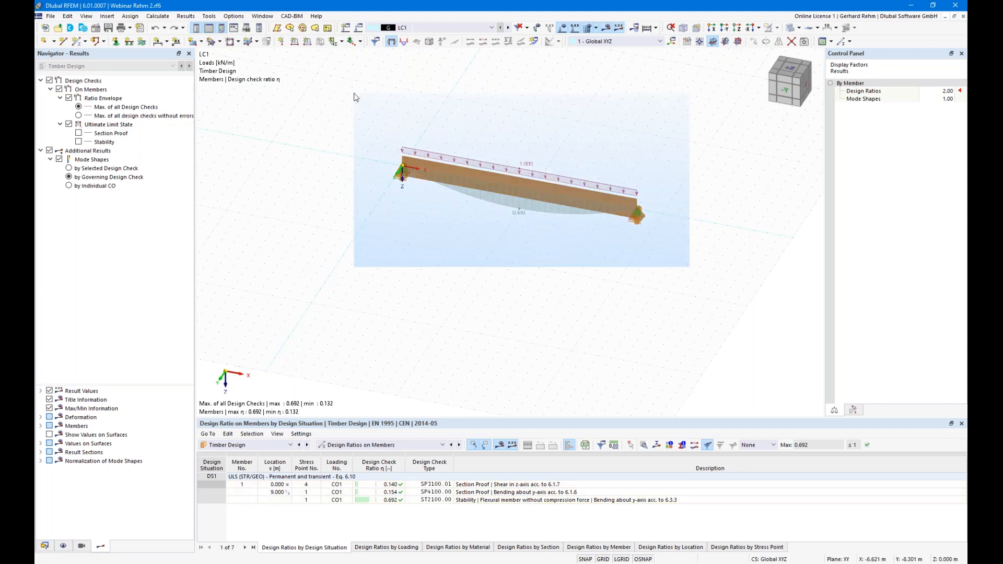
pyautogui.keyDown('ctrl'); pyautogui.moveTo(403, 167); pyautogui.dragTo(357, 239); pyautogui.keyUp('ctrl')
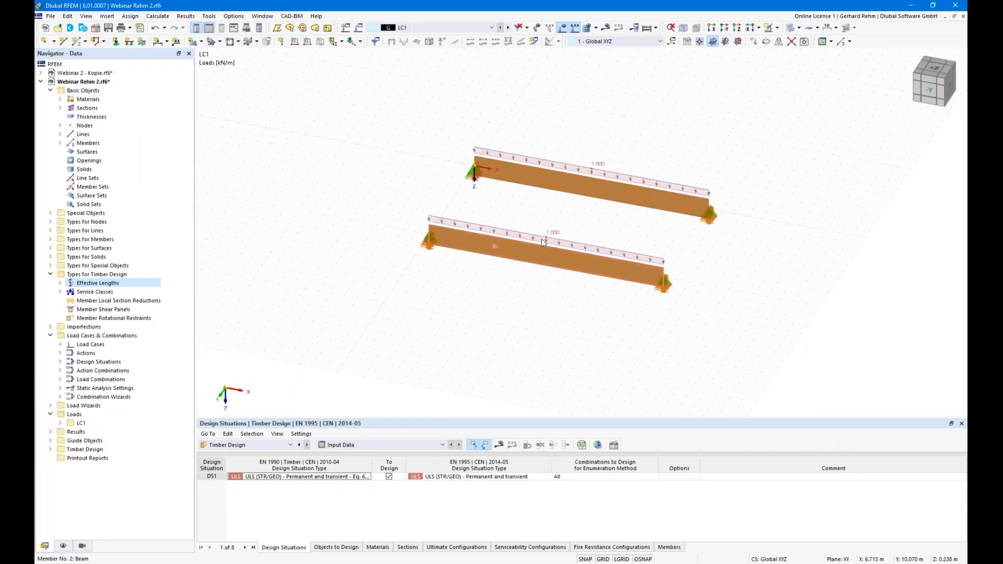
# Step: Create separate effective lengths for the copied beam using the eigenvalue method, considering only lateral-torsional buckling
pyautogui.doubleClick(516, 257)
pyautogui.click(294, 132)
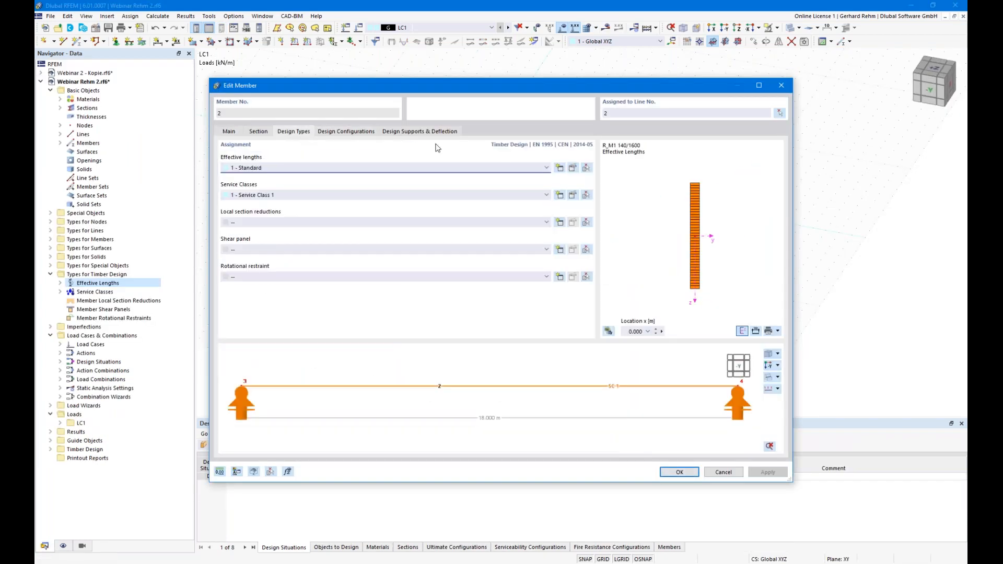
pyautogui.click(563, 168)
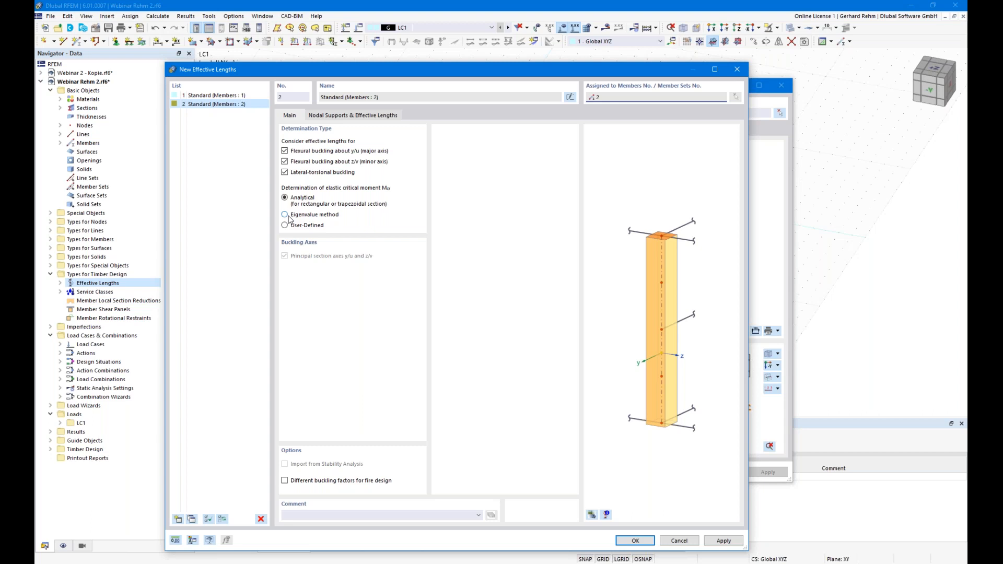
pyautogui.click(285, 215)
pyautogui.click(285, 151)
pyautogui.click(285, 162)
pyautogui.click(325, 116)
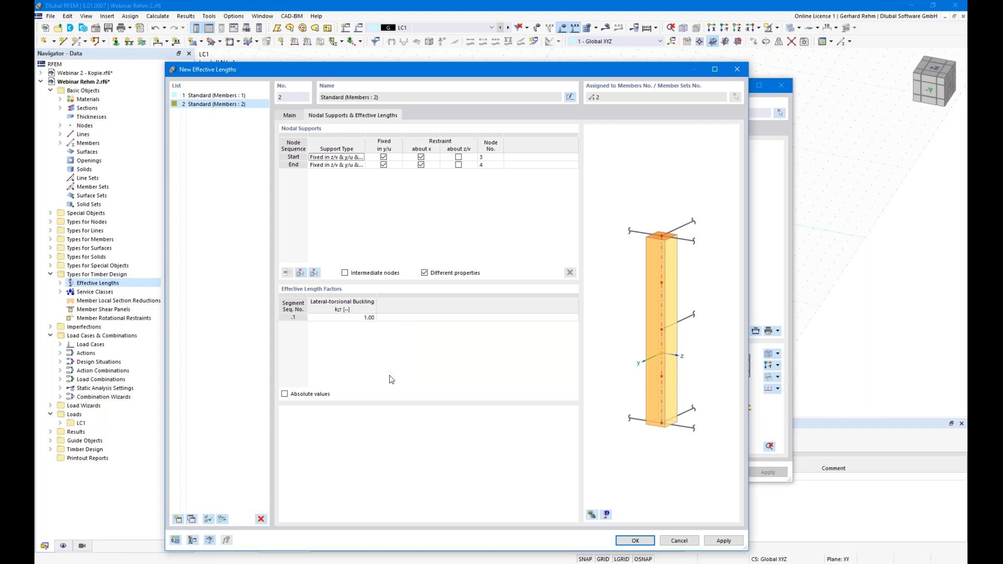
# Step: Show the copied beam in the effective lengths preview, check the start node's support type options, and save the new effective lengths
pyautogui.click(592, 515)
pyautogui.scroll(3, 721, 336)
pyautogui.scroll(-1, 720, 336)
pyautogui.moveTo(706, 359); pyautogui.dragTo(586, 336, button='middle')
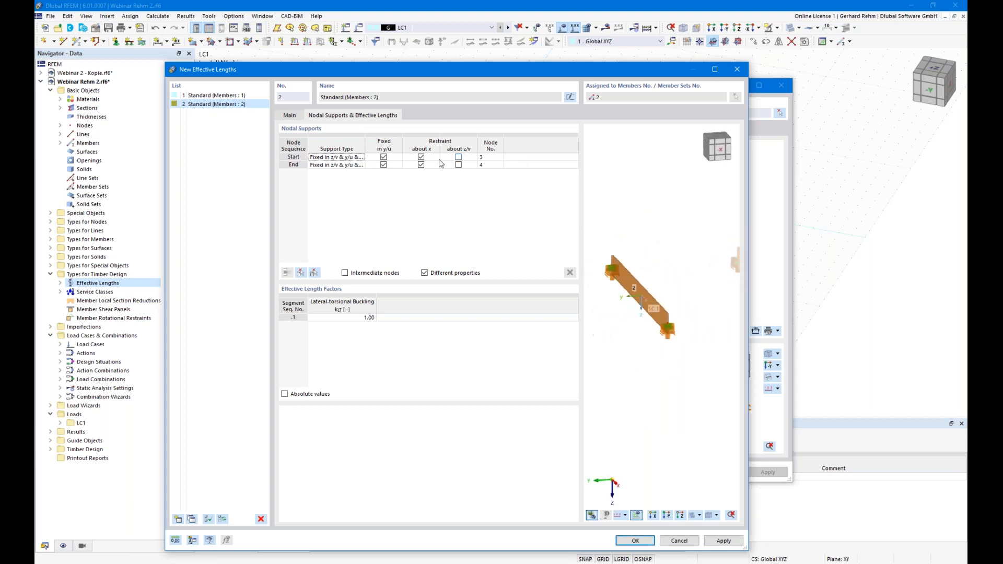
pyautogui.click(345, 158)
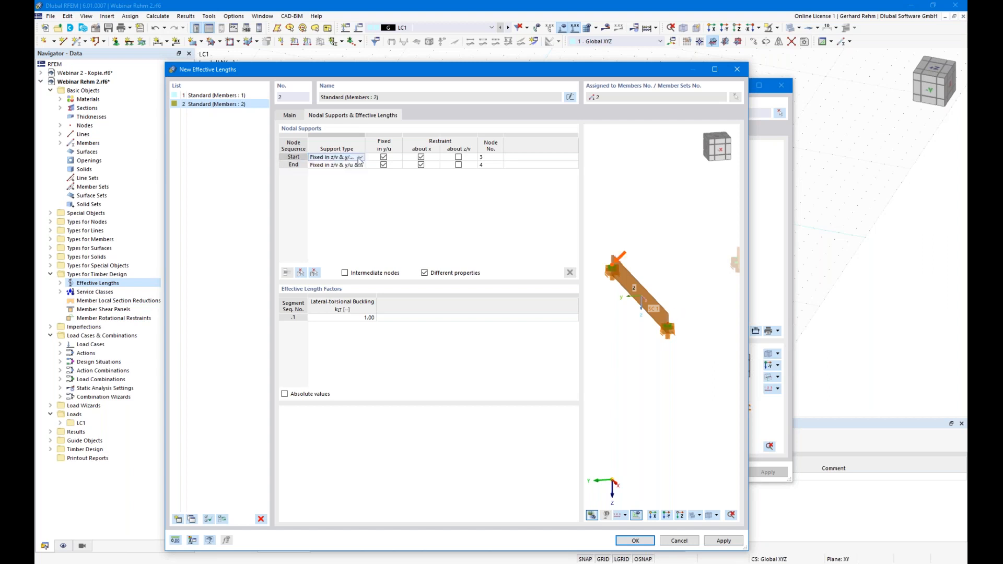
pyautogui.click(359, 158)
pyautogui.click(359, 160)
pyautogui.click(636, 540)
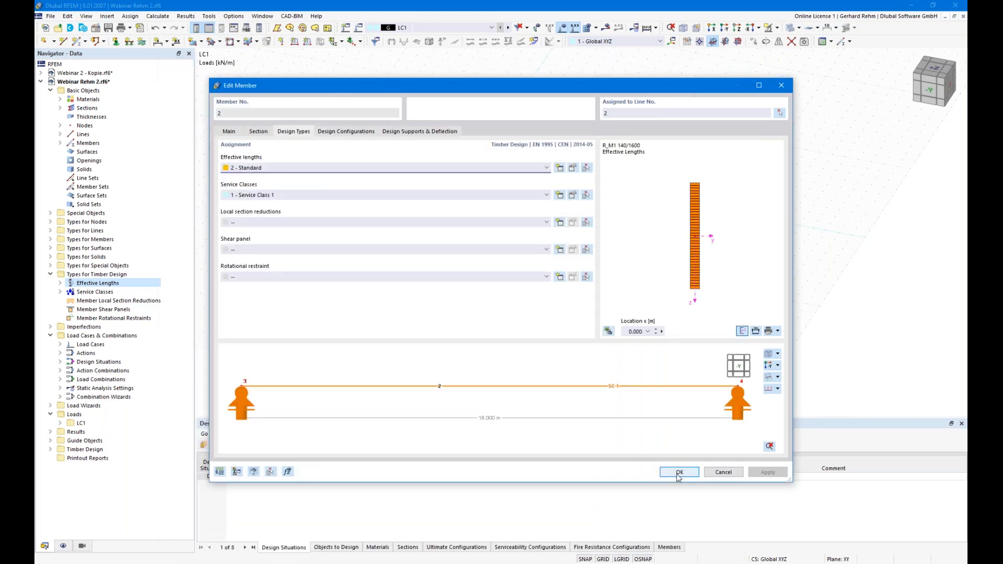
pyautogui.click(678, 473)
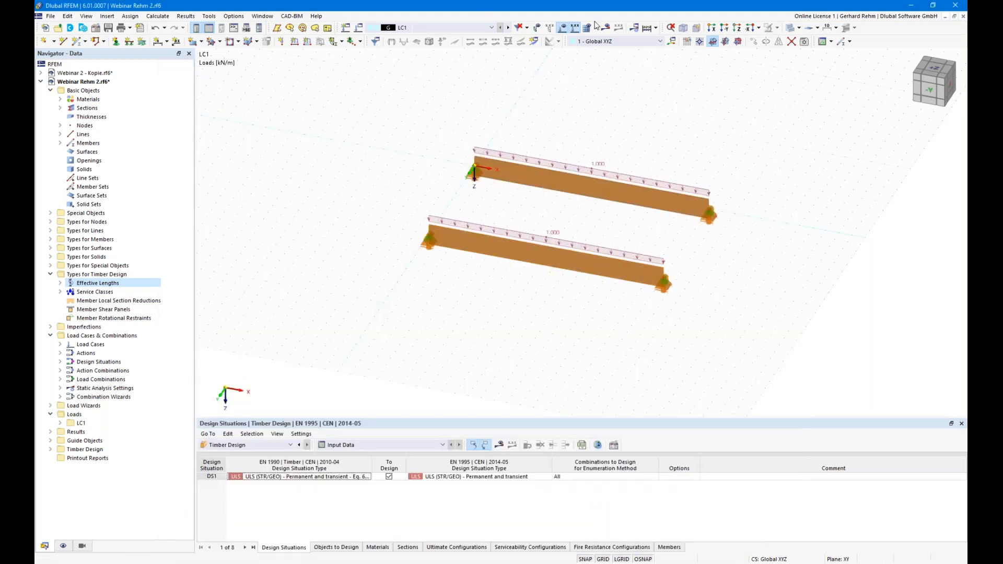
# Step: Calculate the static analysis results and the timber design for both beams
pyautogui.click(605, 31)
pyautogui.click(541, 329)
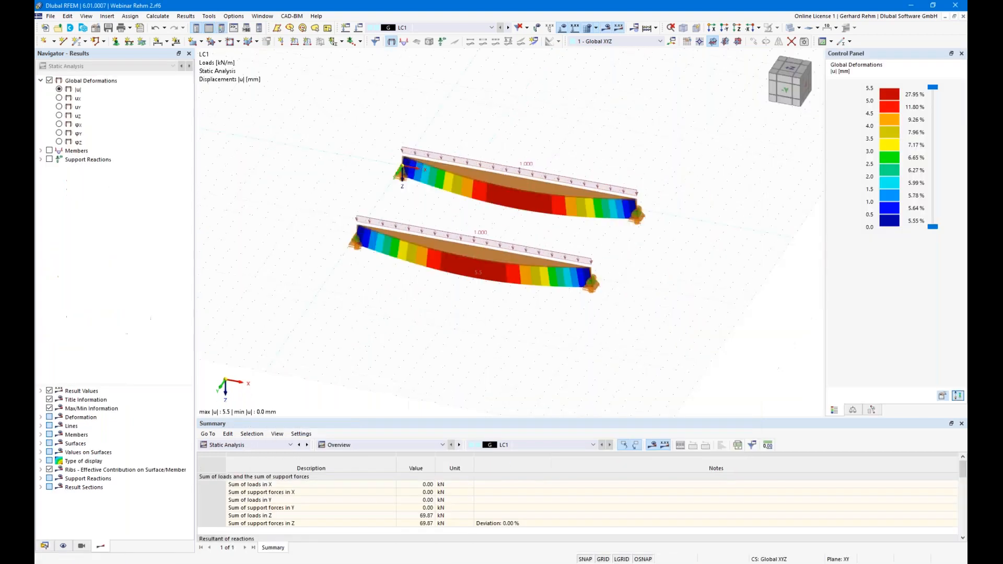
pyautogui.click(246, 445)
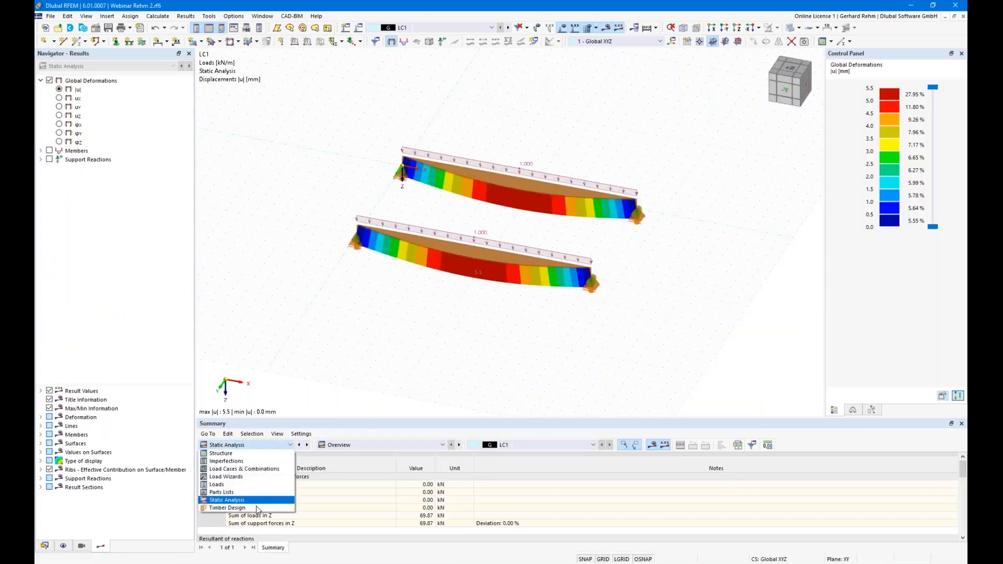
pyautogui.click(242, 511)
pyautogui.click(501, 445)
pyautogui.click(540, 329)
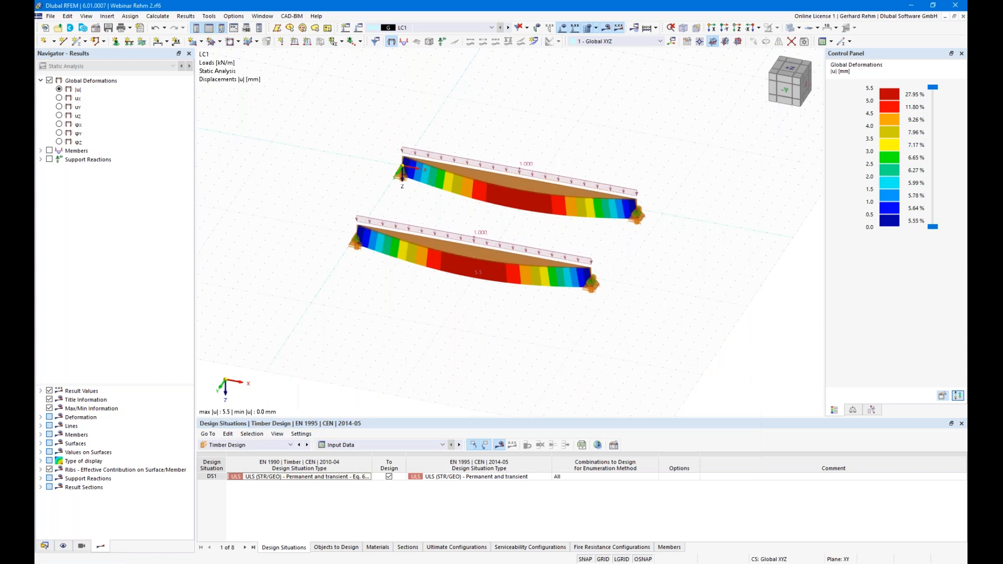
# Step: Open the standard ultimate configuration for timber design and examine its stability parameters, including the load application position
pyautogui.click(44, 546)
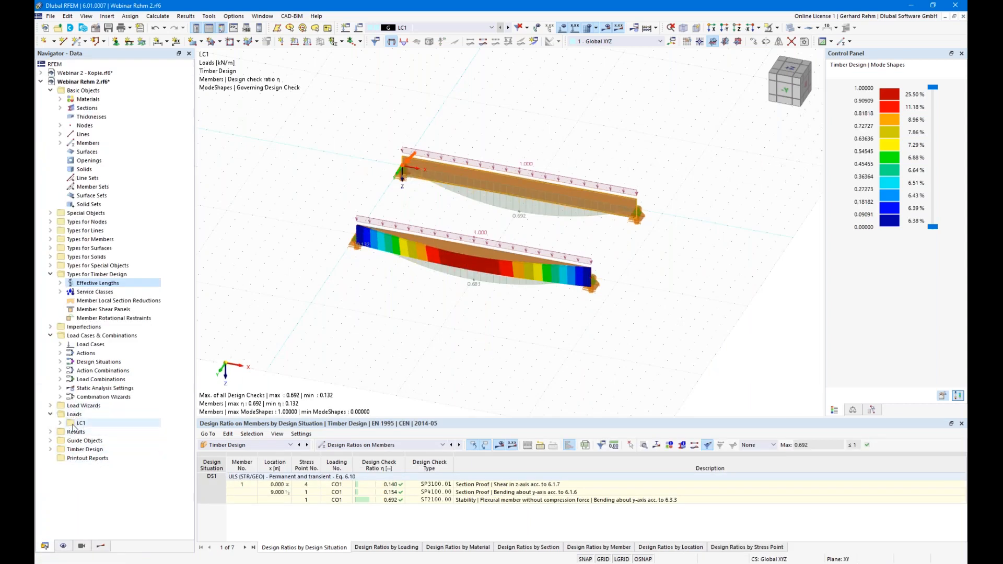
pyautogui.doubleClick(76, 449)
pyautogui.click(84, 493)
pyautogui.doubleClick(83, 494)
pyautogui.doubleClick(105, 502)
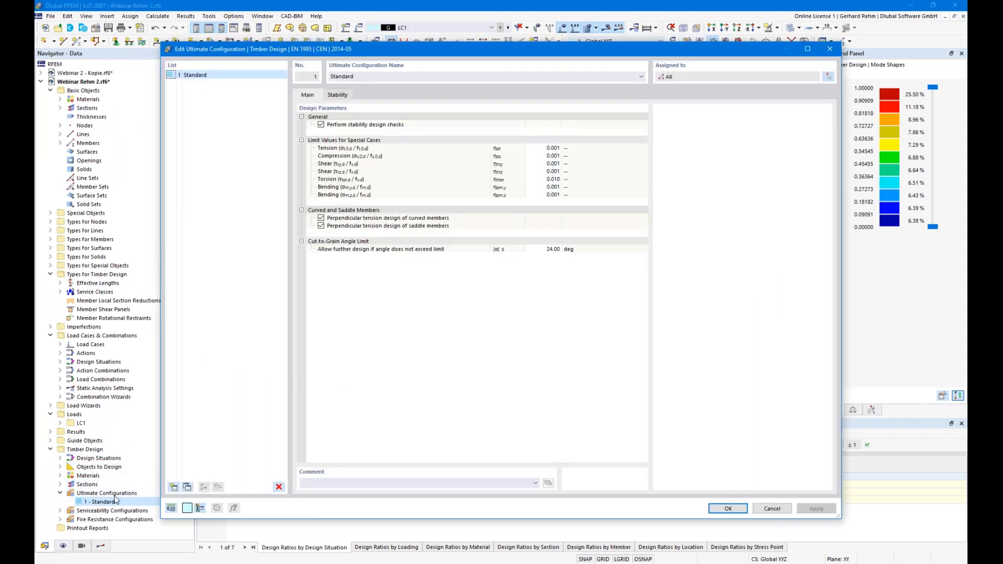
pyautogui.click(339, 96)
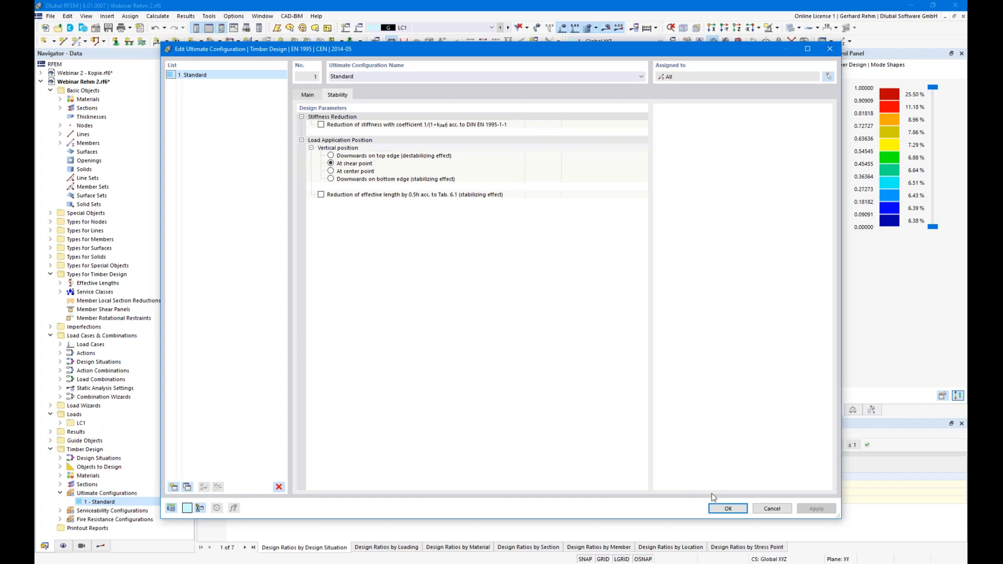
# Step: Compare the stability design check details of members 1 and 2 in the design ratios by member
pyautogui.click(773, 513)
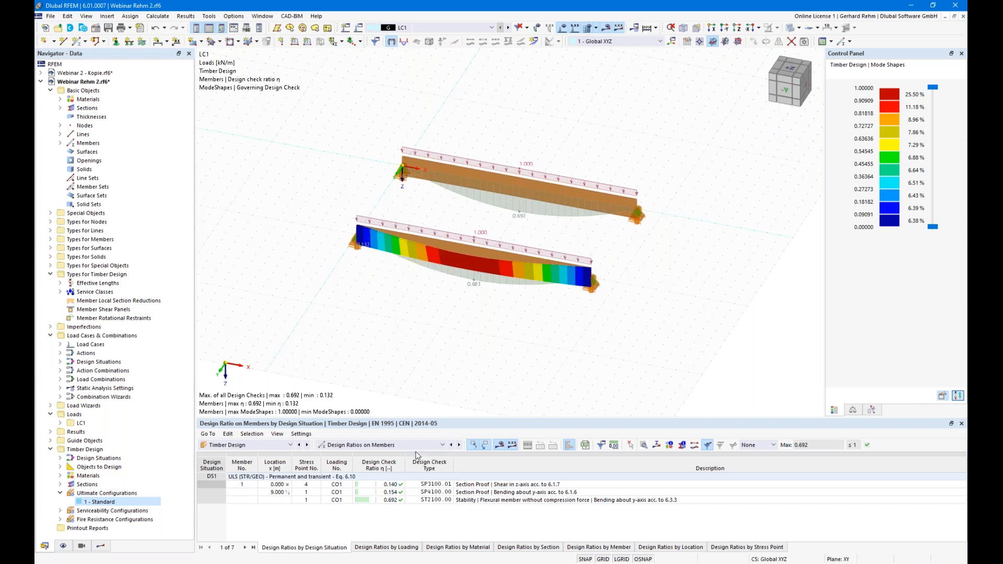
pyautogui.click(572, 547)
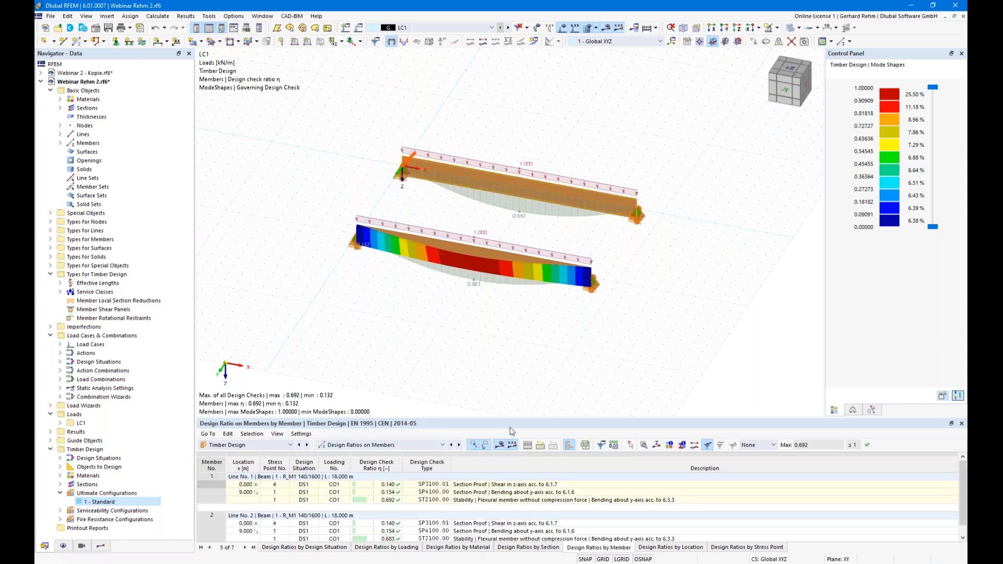
pyautogui.moveTo(514, 423); pyautogui.dragTo(512, 341)
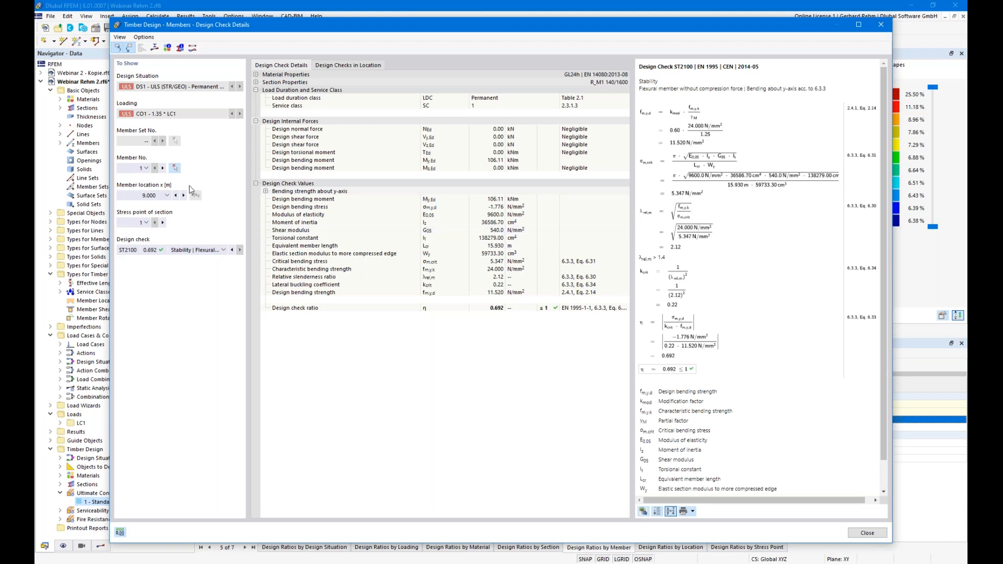
pyautogui.click(163, 169)
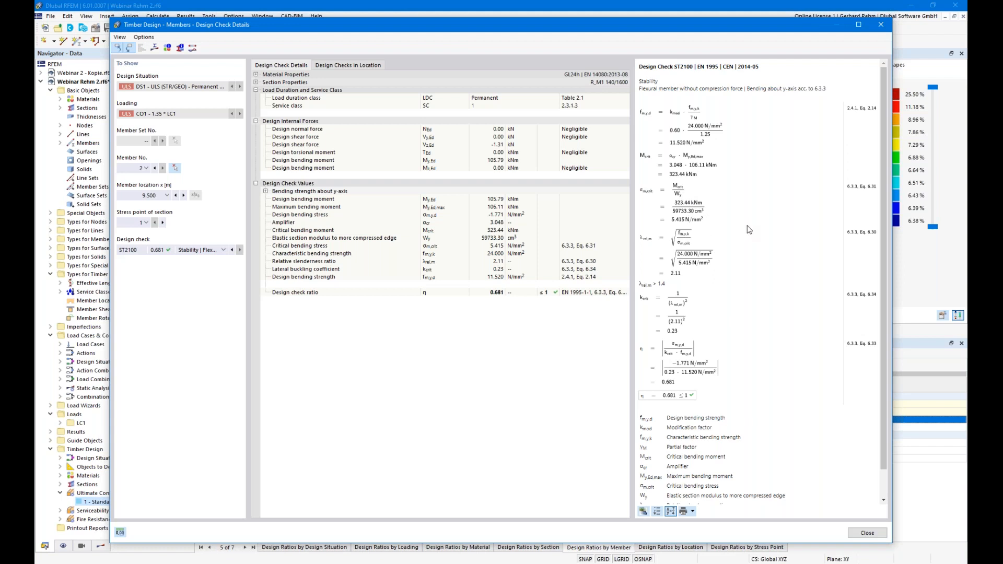
pyautogui.click(867, 533)
# Step: Copy both beams with their supports and loads to a free area beside the originals along the X-axis
pyautogui.moveTo(379, 153); pyautogui.dragTo(355, 129)
pyautogui.keyDown('ctrl'); pyautogui.moveTo(468, 175); pyautogui.dragTo(690, 218); pyautogui.keyUp('ctrl')
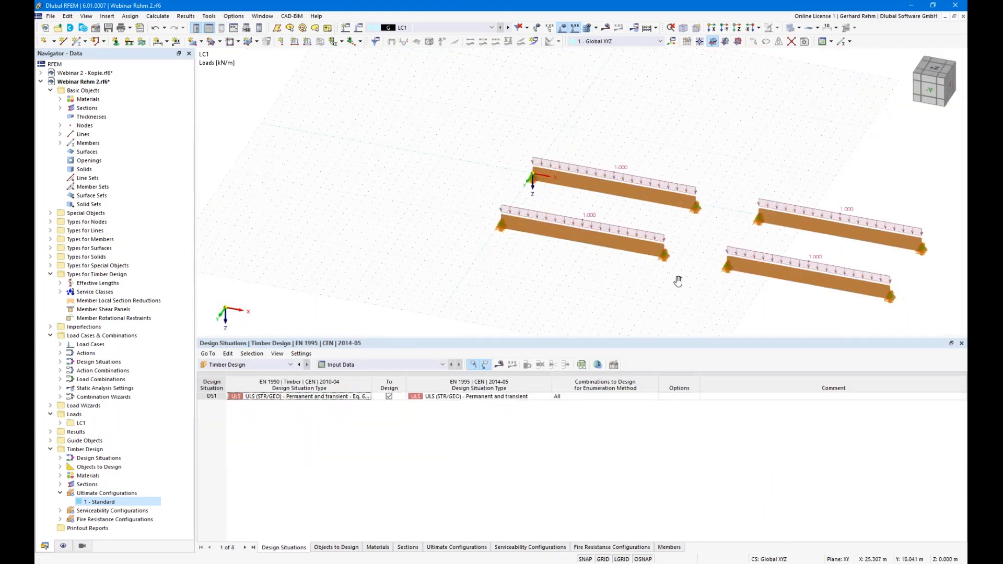
pyautogui.moveTo(691, 270); pyautogui.dragTo(659, 141)
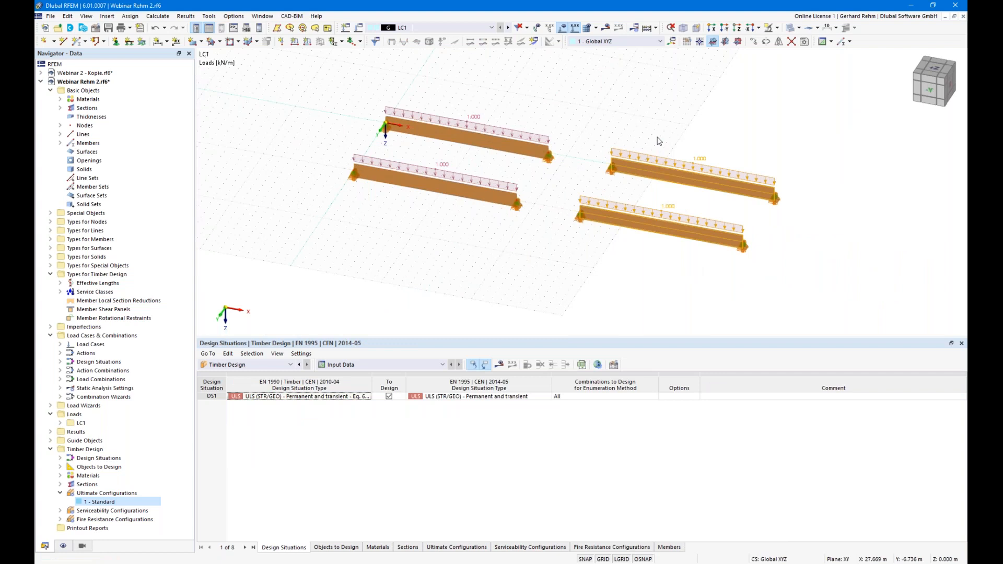
pyautogui.click(698, 271)
pyautogui.moveTo(699, 272); pyautogui.dragTo(656, 158)
pyautogui.click(613, 289)
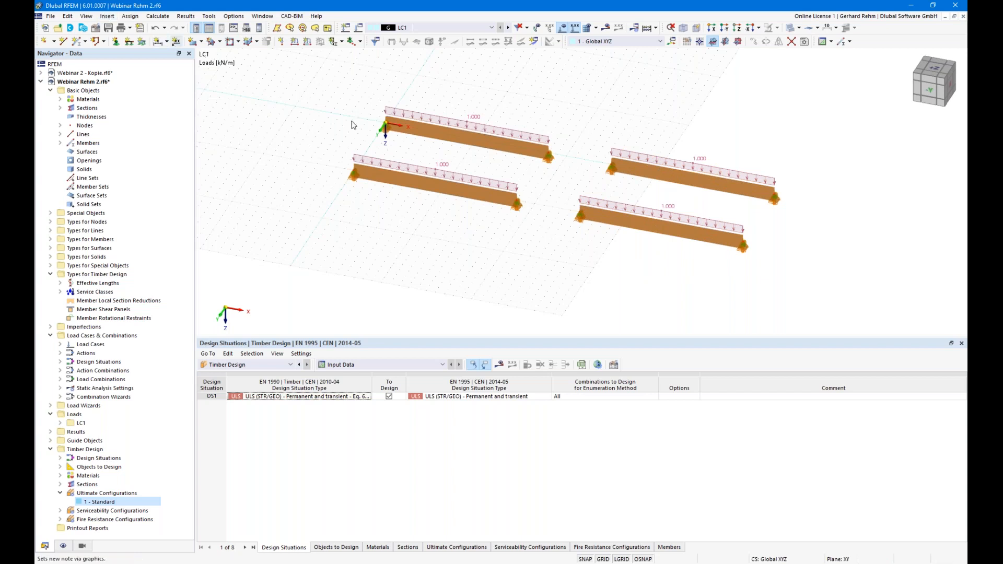
# Step: Assign the custom shortcut Ctrl+T to the Divide Member Using N Intermediate Nodes command
pyautogui.click(69, 16)
pyautogui.moveTo(87, 19)
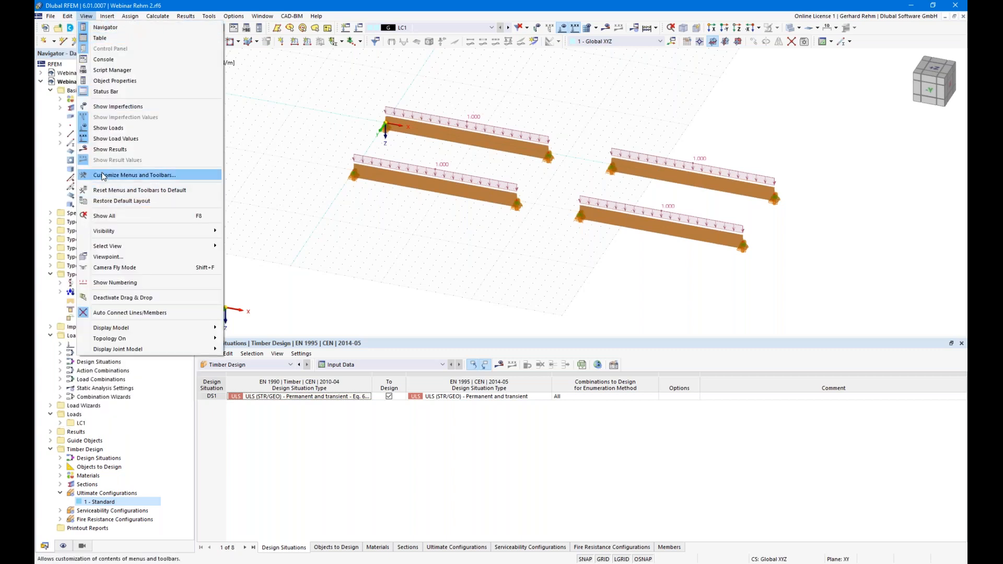
pyautogui.click(110, 175)
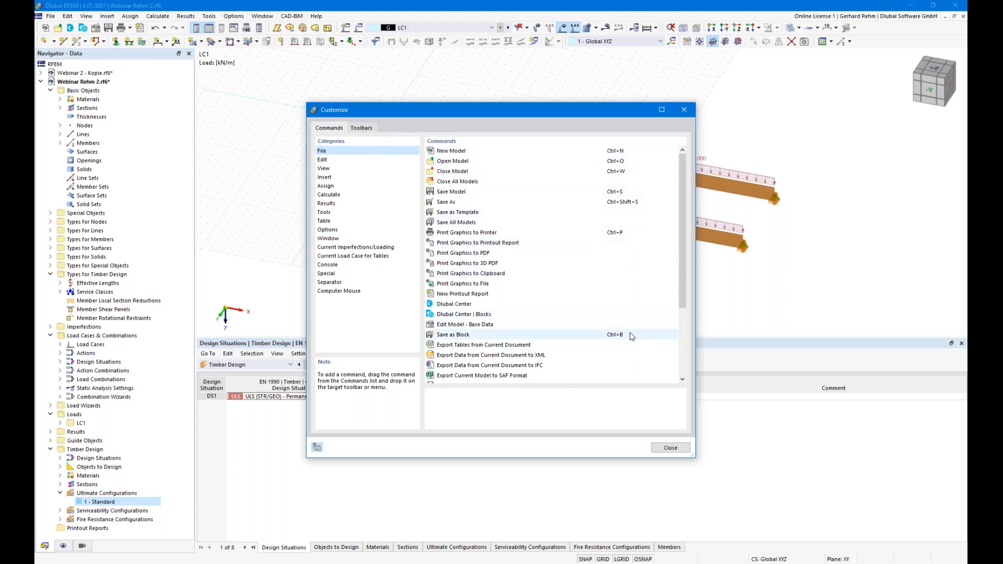
pyautogui.click(324, 213)
pyautogui.scroll(-1, 581, 293)
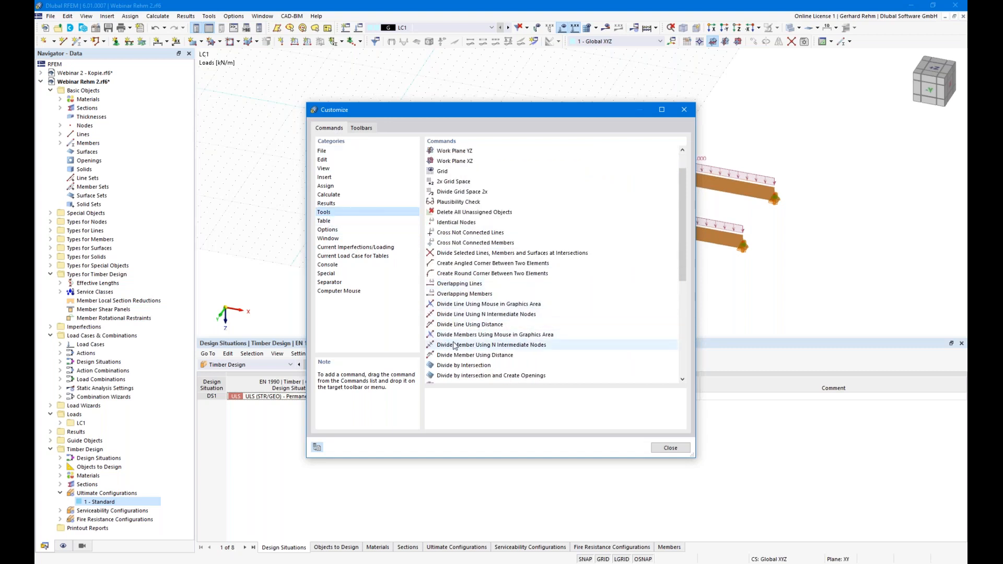
pyautogui.moveTo(465, 348); pyautogui.dragTo(642, 348)
pyautogui.doubleClick(640, 345)
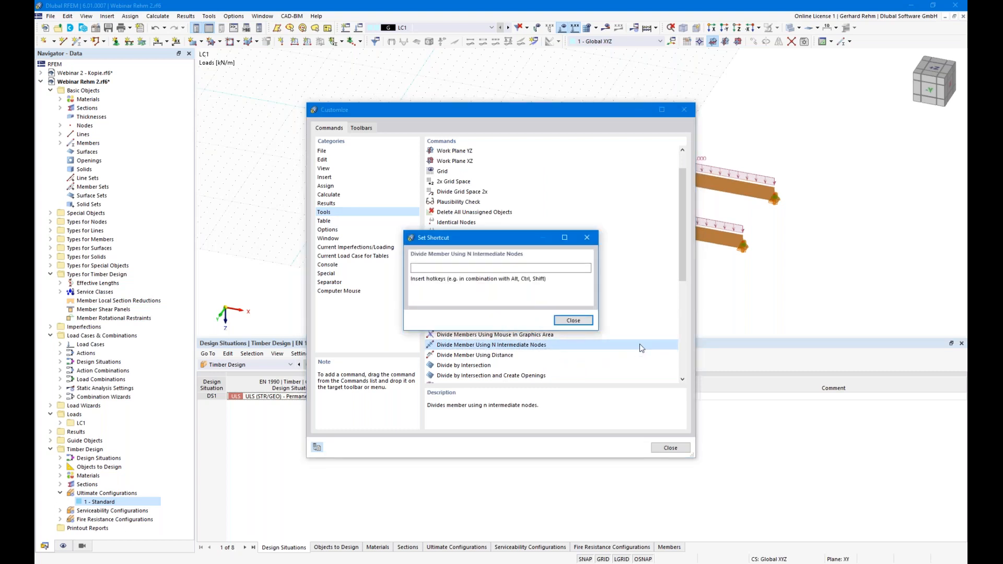
pyautogui.hotkey('ctrl', 't')
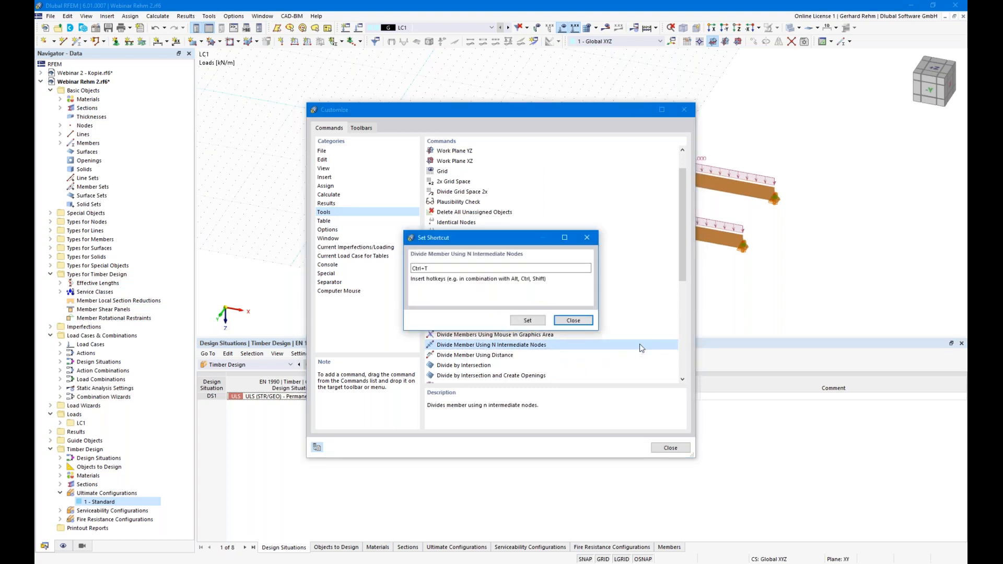
pyautogui.click(527, 321)
pyautogui.click(669, 447)
# Step: Divide the two copied beams (members 3 and 4) with 2 intermediate nodes and display the model as a wireframe
pyautogui.moveTo(667, 192); pyautogui.dragTo(660, 168)
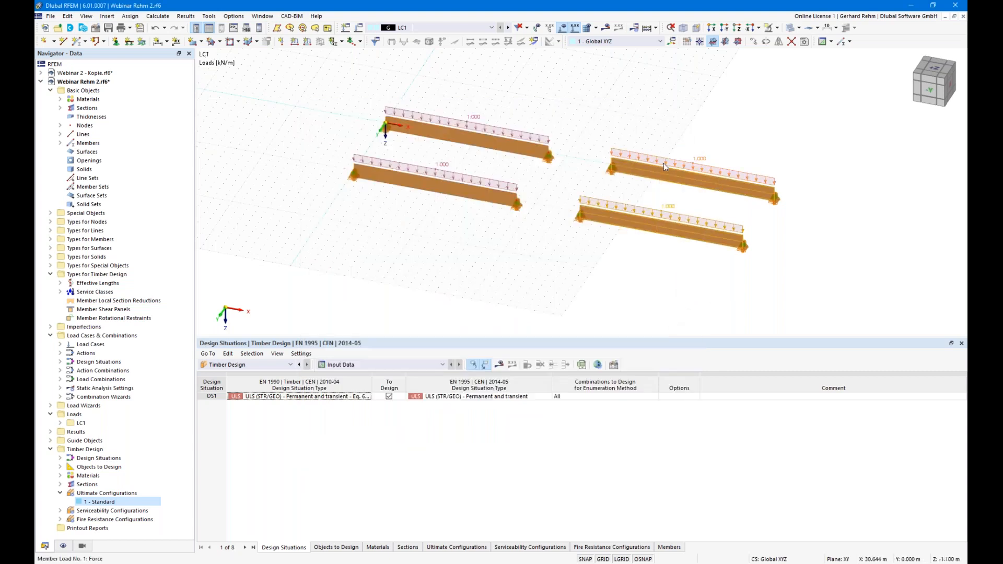
pyautogui.hotkey('ctrl', 't')
pyautogui.click(317, 201)
pyautogui.write('2')
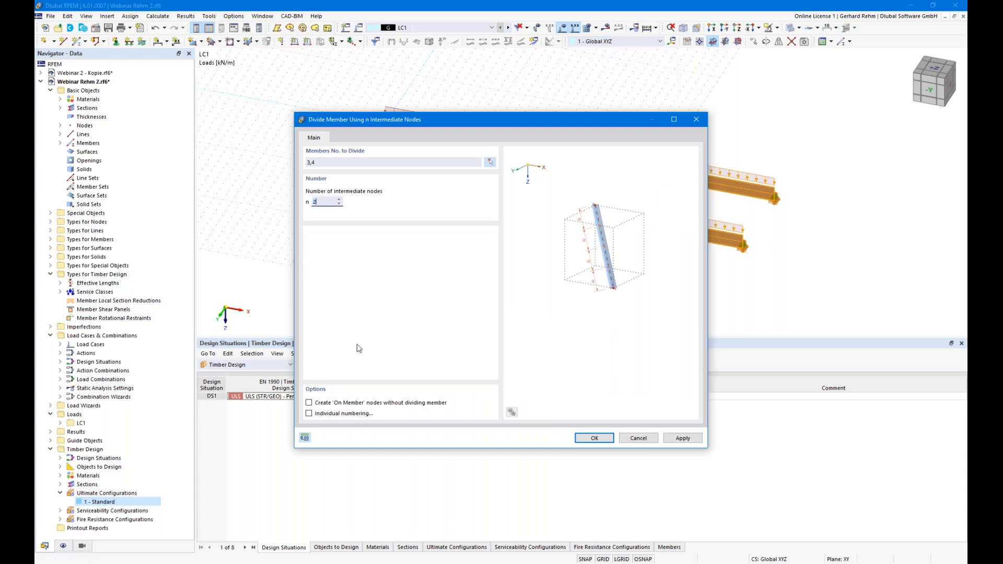
pyautogui.click(605, 440)
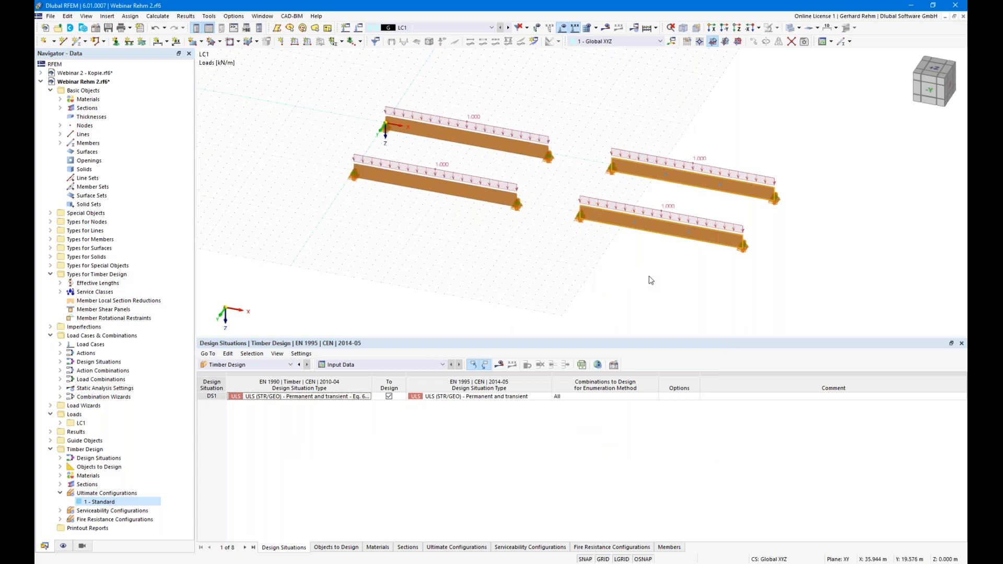
pyautogui.click(791, 28)
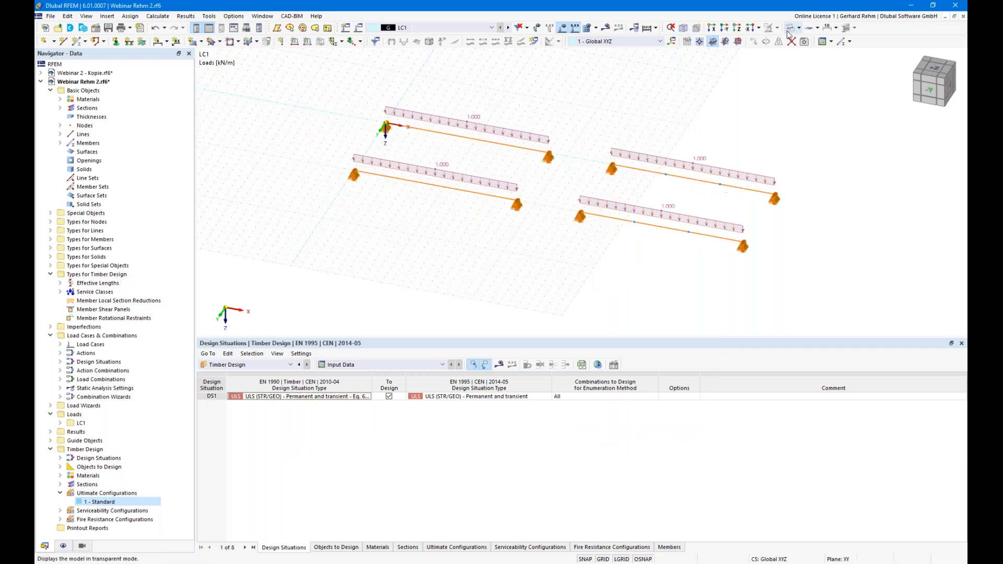
pyautogui.doubleClick(693, 182)
pyautogui.moveTo(474, 85); pyautogui.dragTo(478, 258)
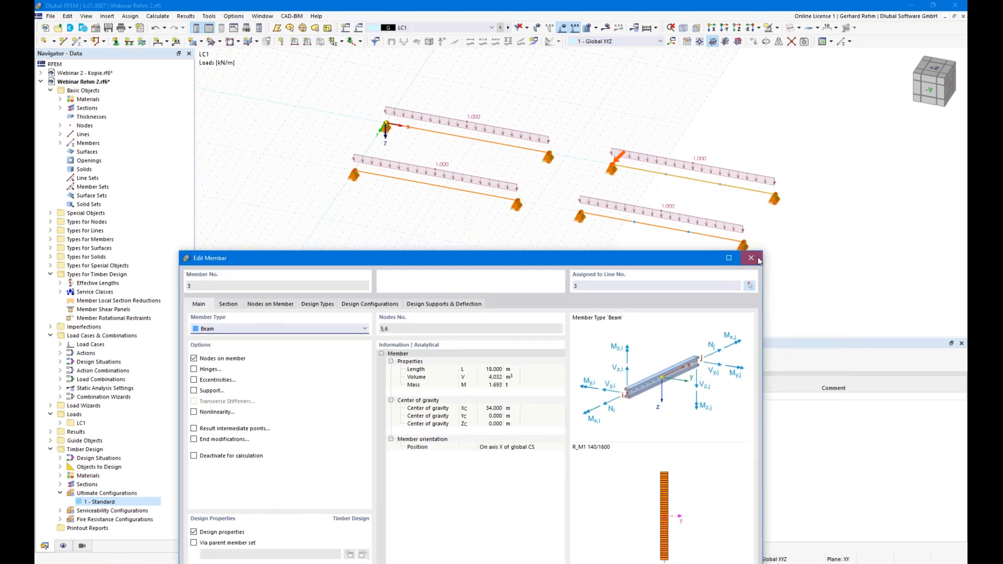
pyautogui.click(751, 259)
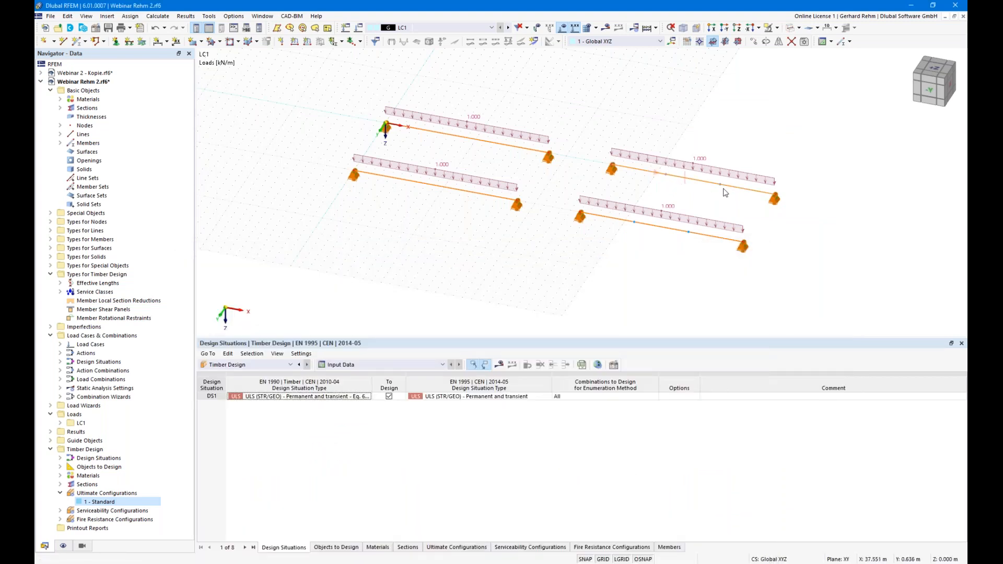
# Step: Create new effective lengths for member 3 that consider only lateral-torsional buckling, excluding flexural buckling about both axes
pyautogui.doubleClick(707, 185)
pyautogui.moveTo(321, 251); pyautogui.dragTo(323, 185)
pyautogui.click(319, 238)
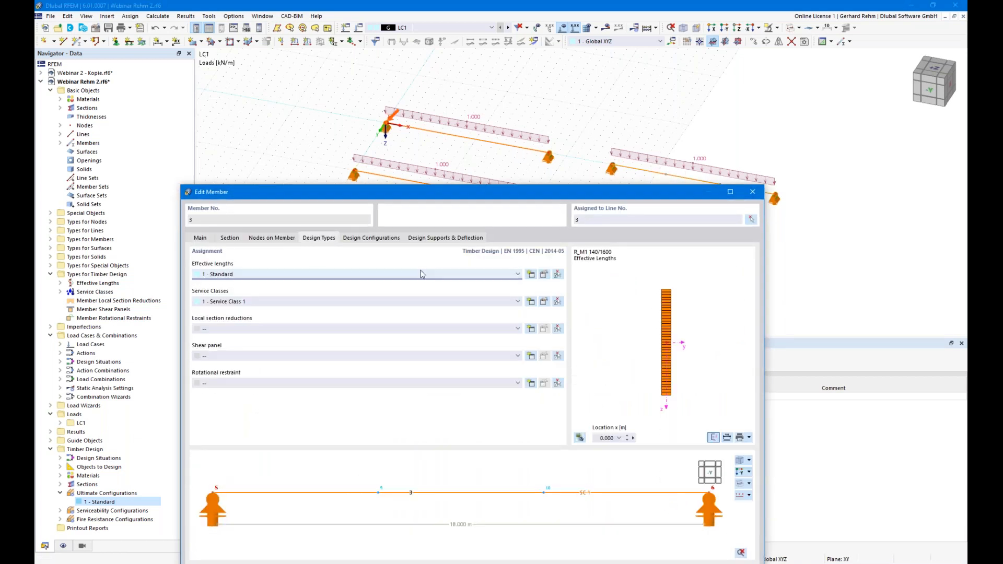
pyautogui.click(530, 274)
pyautogui.click(296, 151)
pyautogui.click(296, 161)
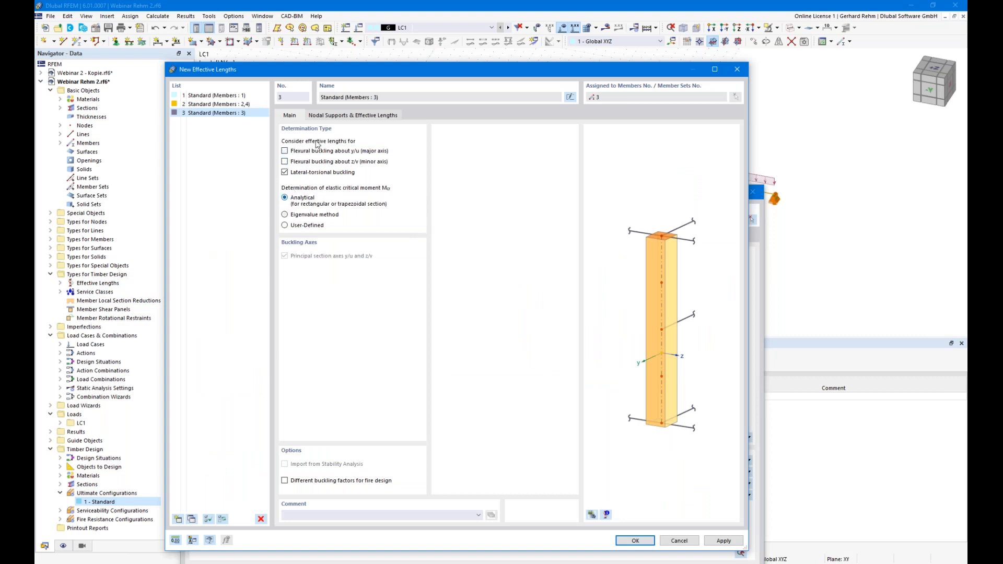
# Step: Examine the nodal supports and the lateral-torsional buckling length as an absolute value, and return to length factors
pyautogui.click(345, 117)
pyautogui.moveTo(387, 78); pyautogui.dragTo(439, 251)
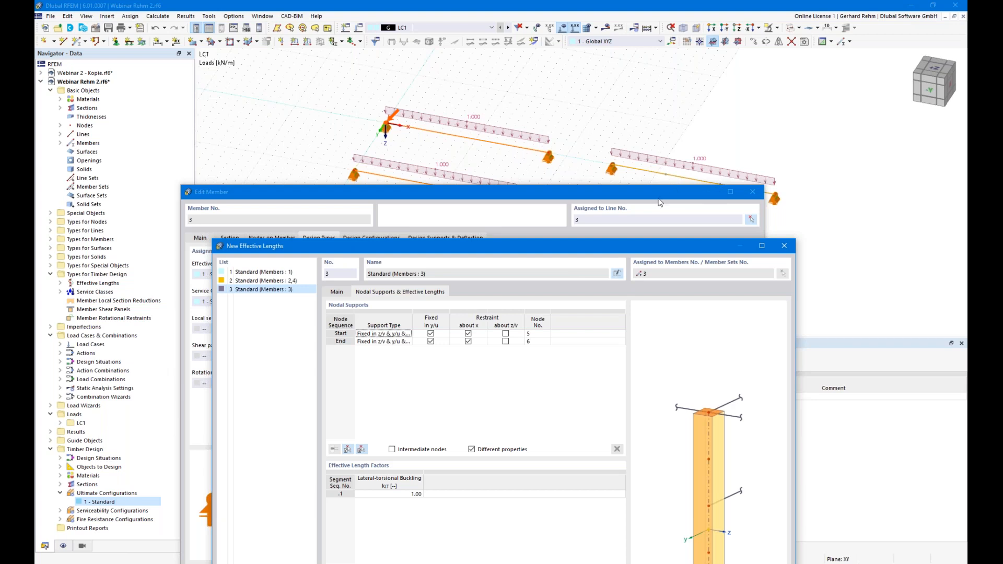
pyautogui.click(410, 500)
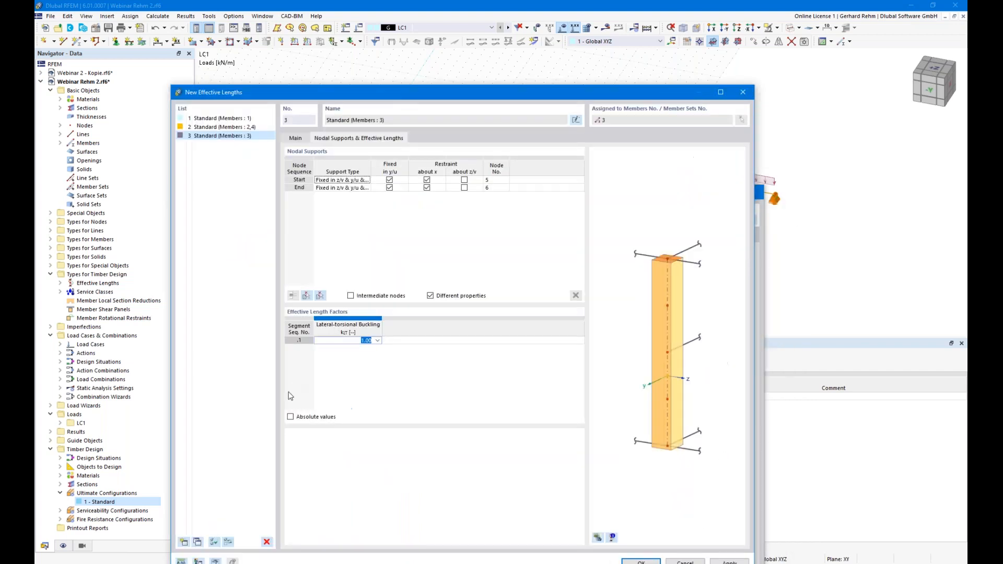
pyautogui.click(291, 416)
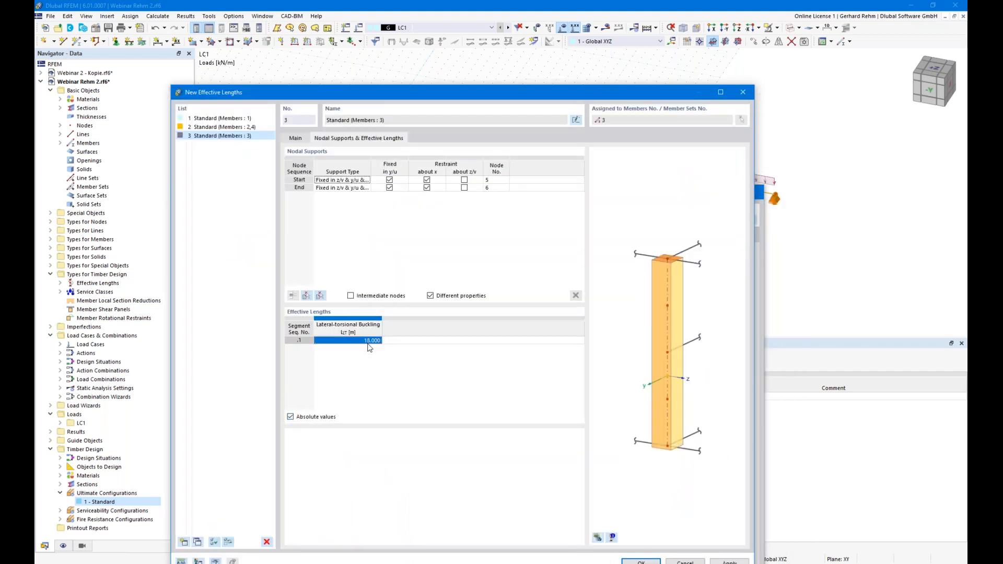
pyautogui.click(290, 417)
pyautogui.moveTo(391, 101); pyautogui.dragTo(443, 185)
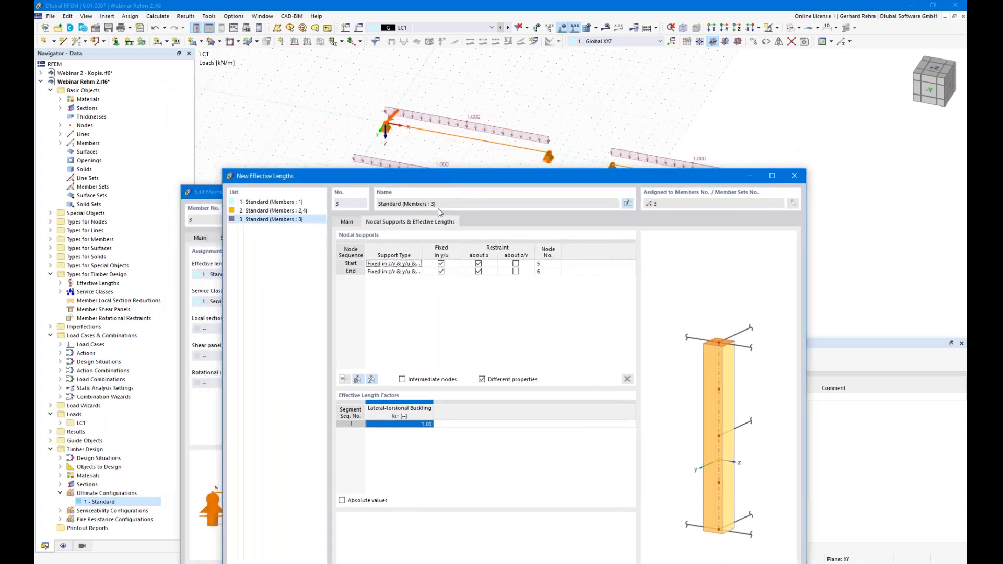
# Step: Enable intermediate nodes for the new effective lengths and import the nodes from member 3 in the model
pyautogui.click(402, 379)
pyautogui.moveTo(578, 178); pyautogui.dragTo(565, 213)
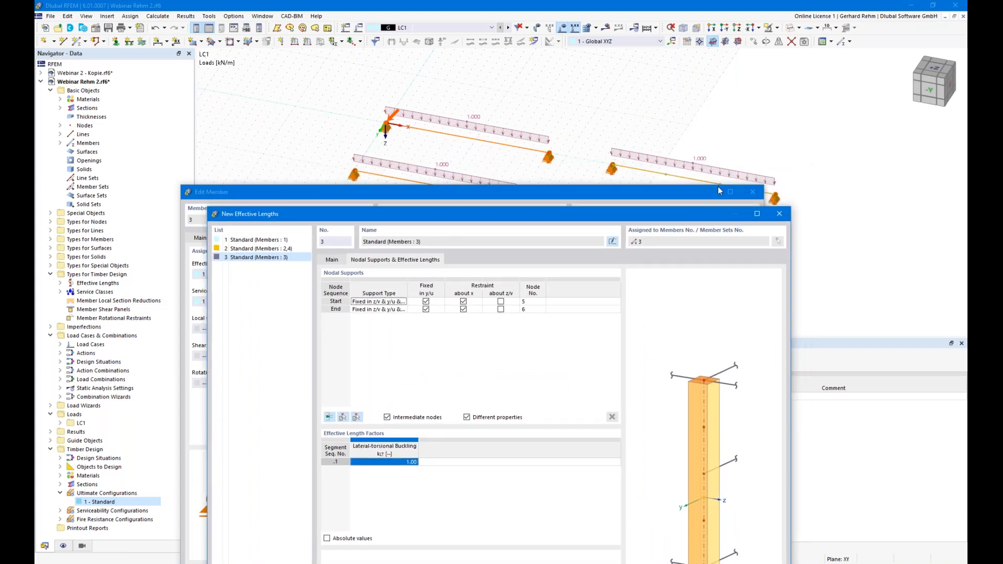
pyautogui.click(357, 418)
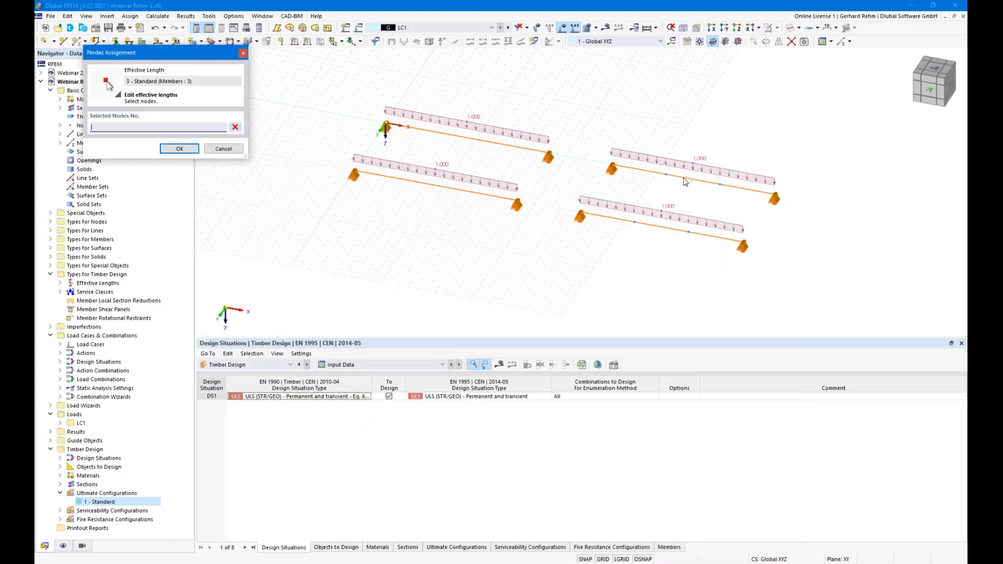
pyautogui.click(231, 150)
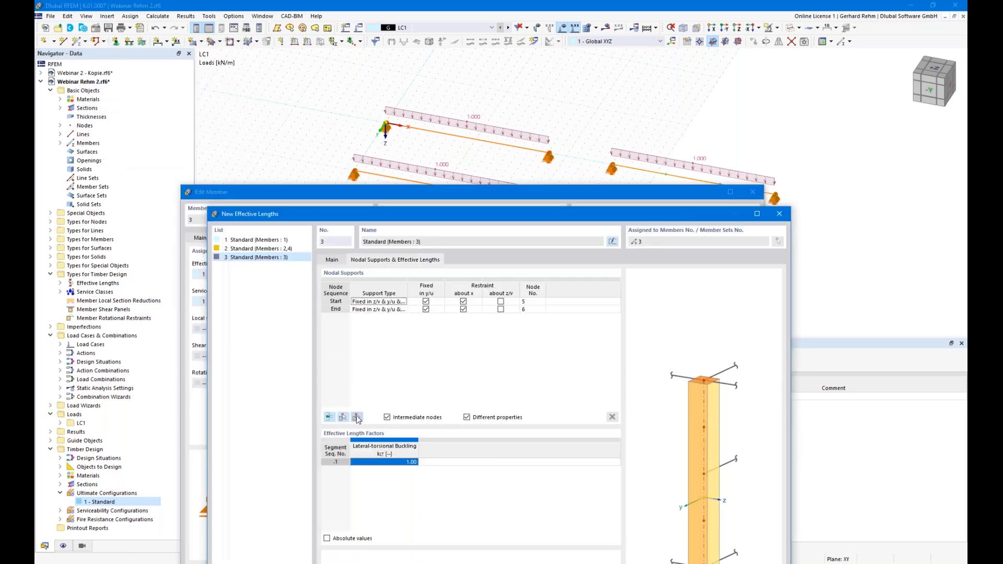
pyautogui.click(343, 417)
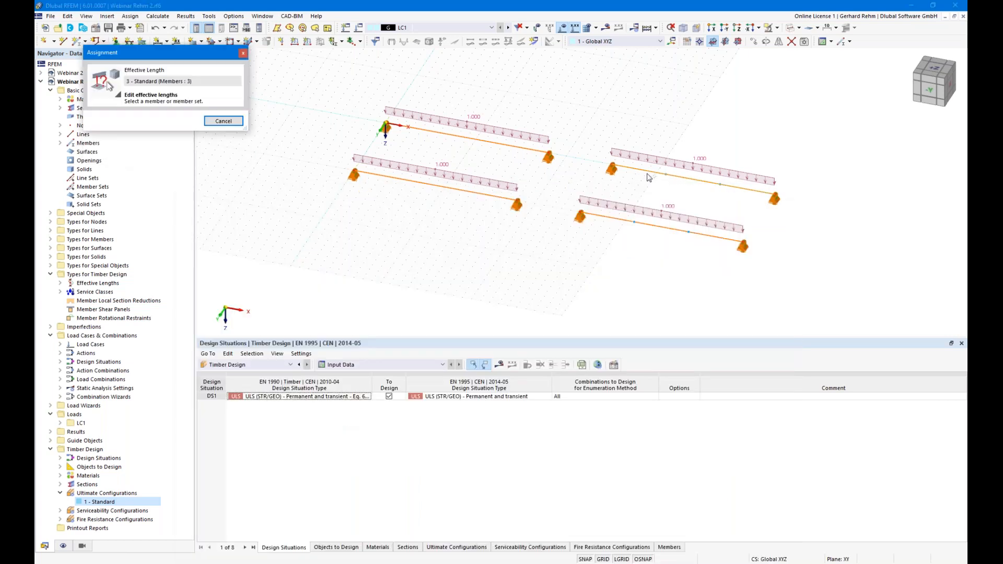
pyautogui.click(651, 173)
# Step: Set both intermediate nodal supports (nodes 9 and 10) as fixed in y/u
pyautogui.click(377, 317)
pyautogui.click(376, 310)
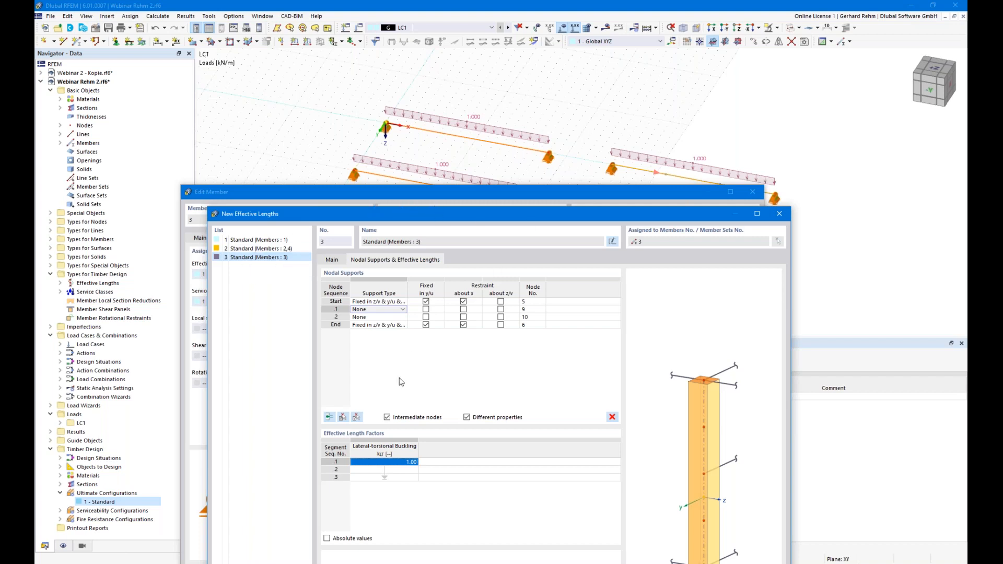
pyautogui.click(426, 309)
pyautogui.click(425, 317)
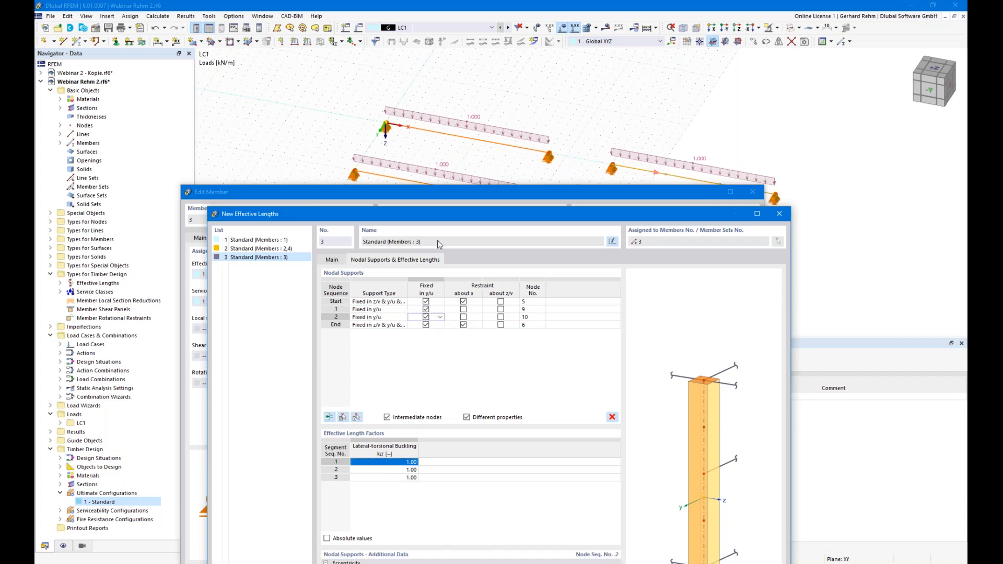
# Step: Save the new effective lengths and apply them to member 3
pyautogui.moveTo(443, 217); pyautogui.dragTo(470, 177)
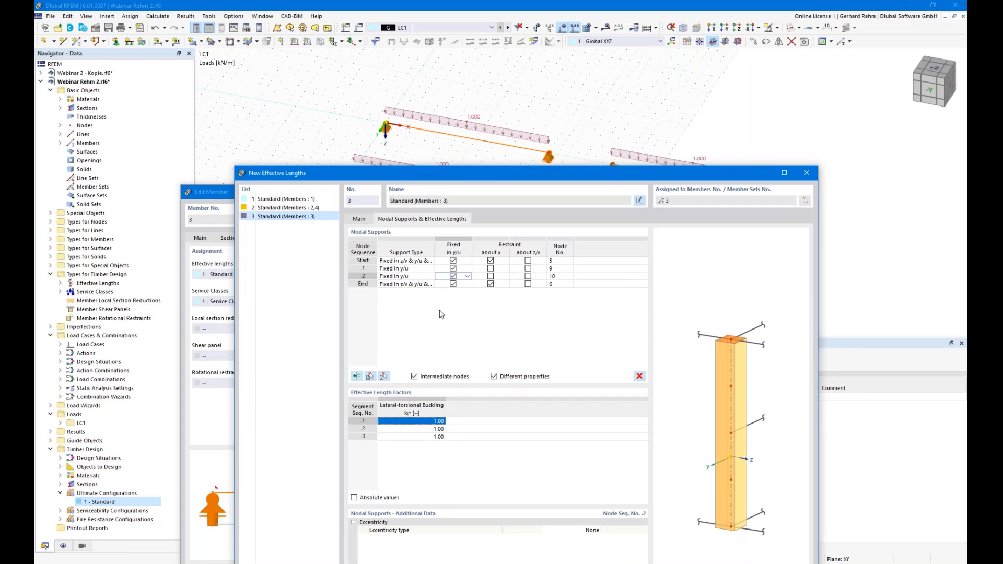
pyautogui.moveTo(465, 172); pyautogui.dragTo(449, 45)
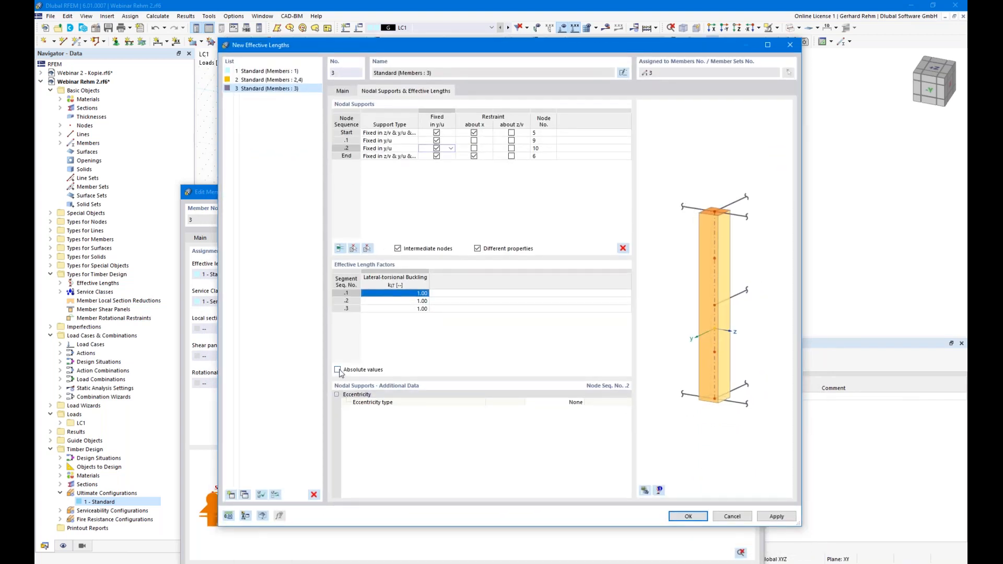
pyautogui.click(688, 516)
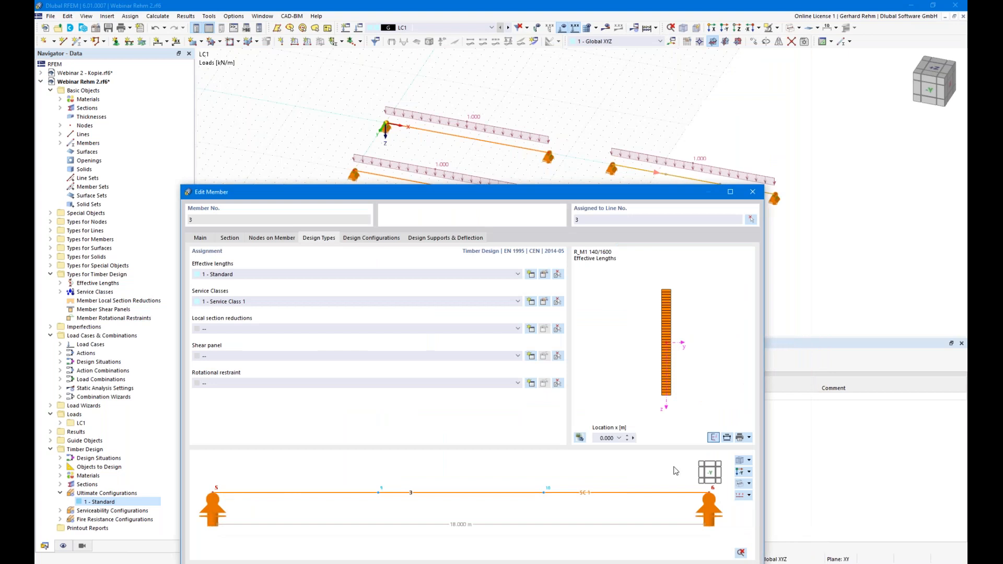
pyautogui.moveTo(616, 197); pyautogui.dragTo(655, 36)
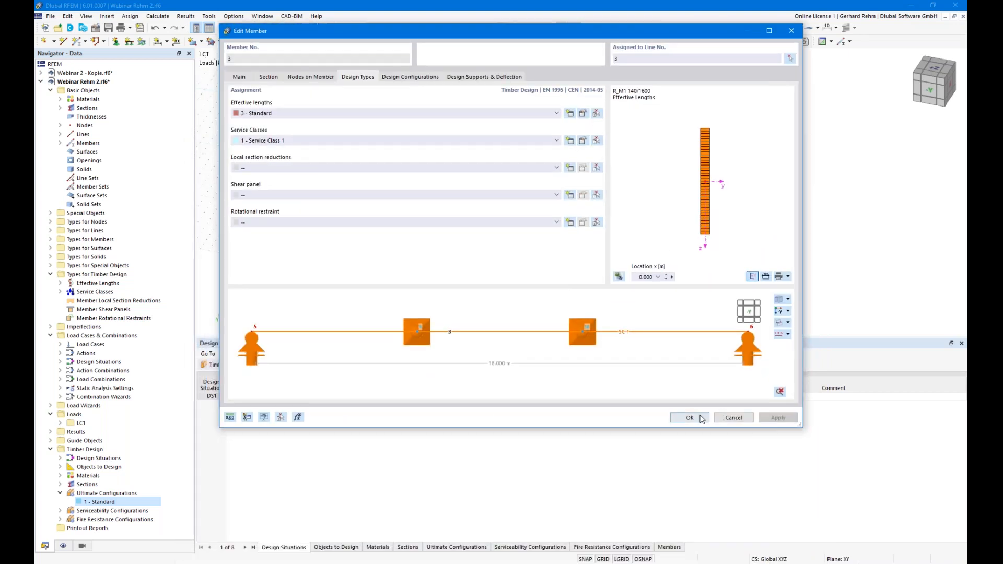
pyautogui.click(690, 419)
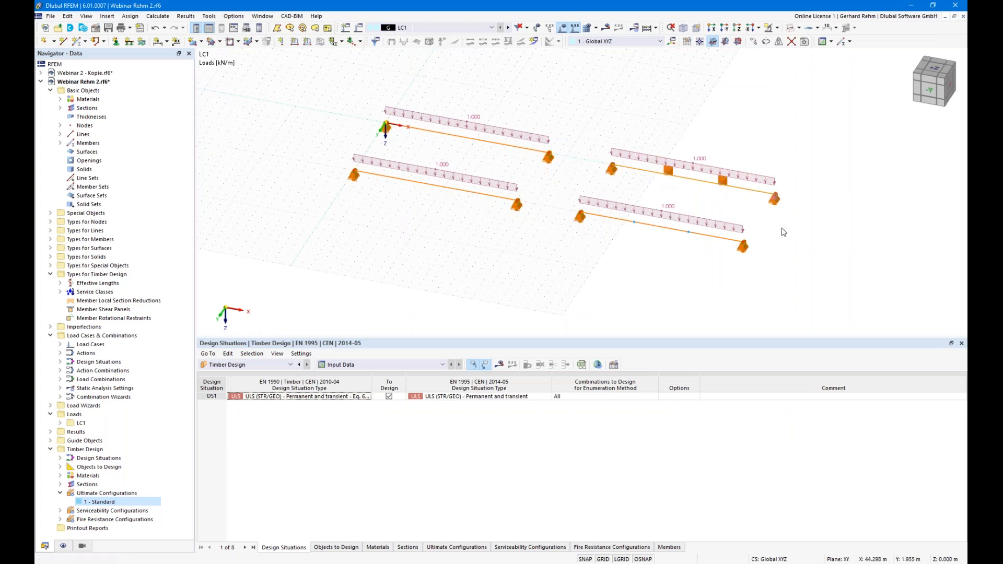
# Step: Create new effective lengths for member 4 that consider only lateral-torsional buckling, determined by the eigenvalue method
pyautogui.doubleClick(583, 235)
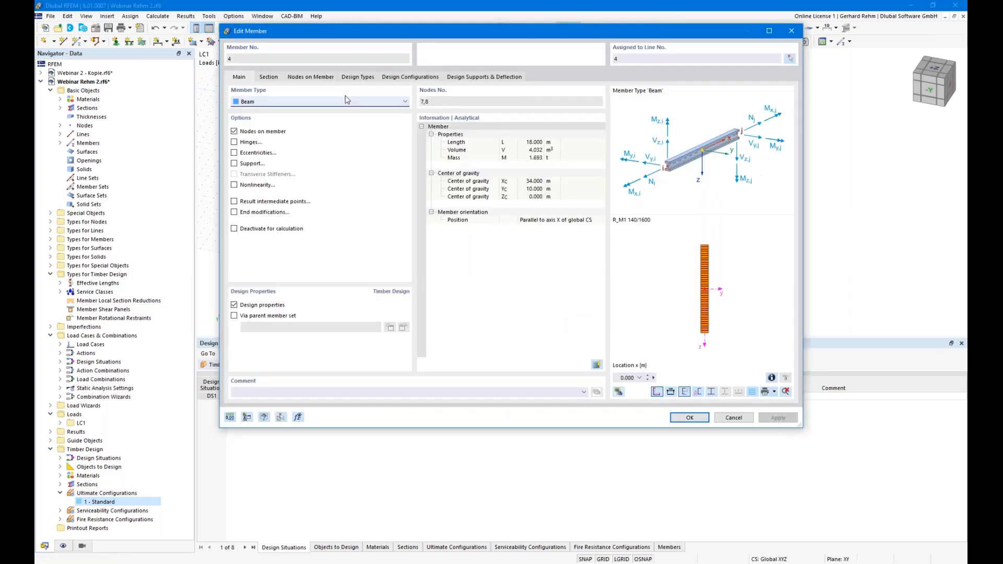
pyautogui.click(348, 78)
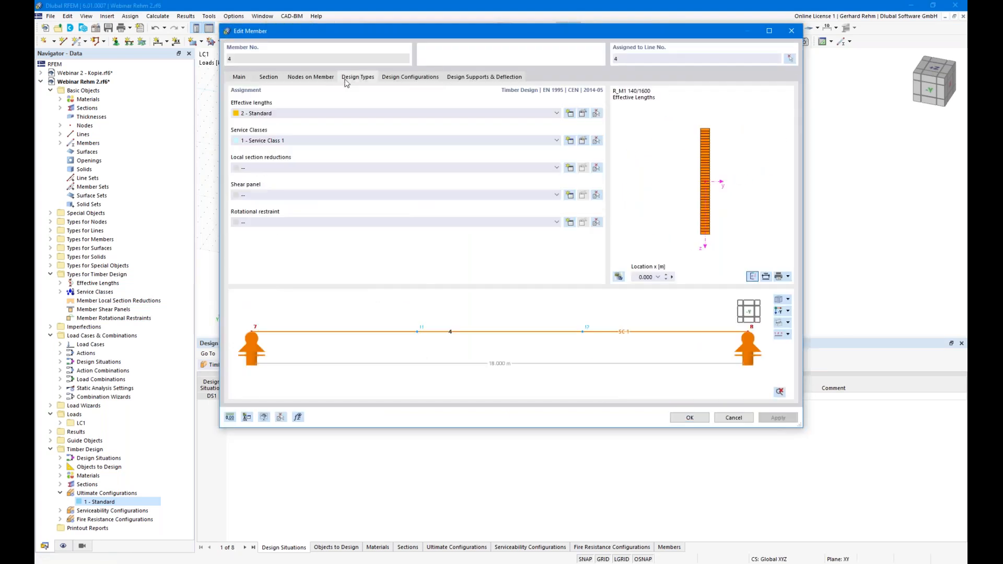
pyautogui.click(570, 114)
pyautogui.click(338, 190)
pyautogui.click(337, 137)
pyautogui.click(338, 126)
pyautogui.click(383, 92)
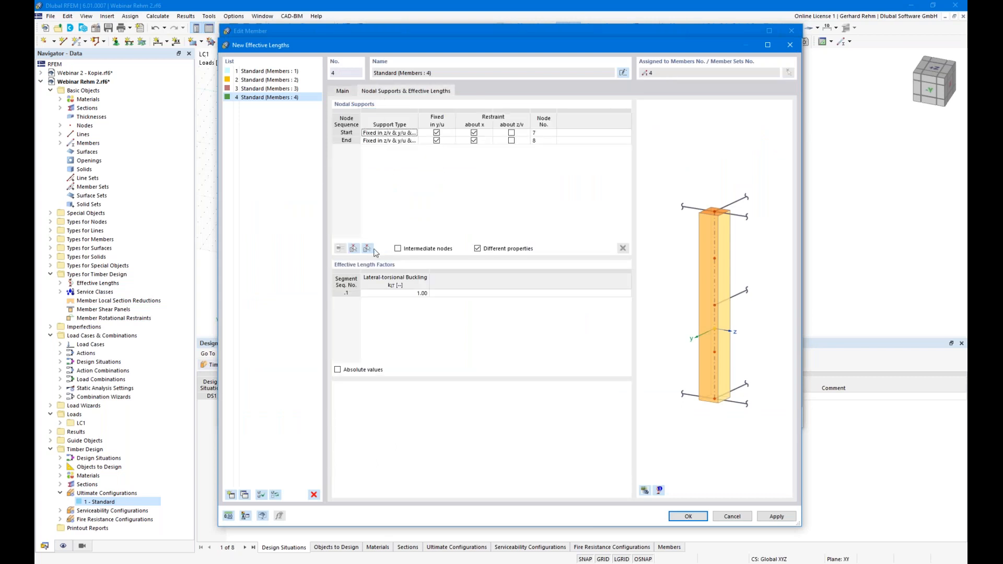
# Step: Enable intermediate nodes, set nodes 11 and 12 as fixed in y/u, and apply the effective lengths to member 4
pyautogui.click(398, 249)
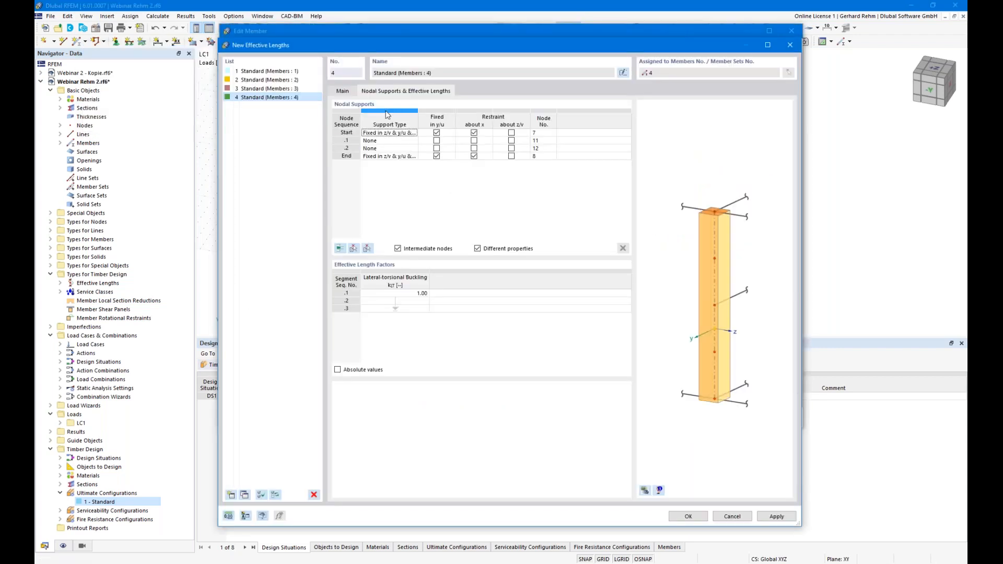
pyautogui.click(437, 140)
pyautogui.click(437, 149)
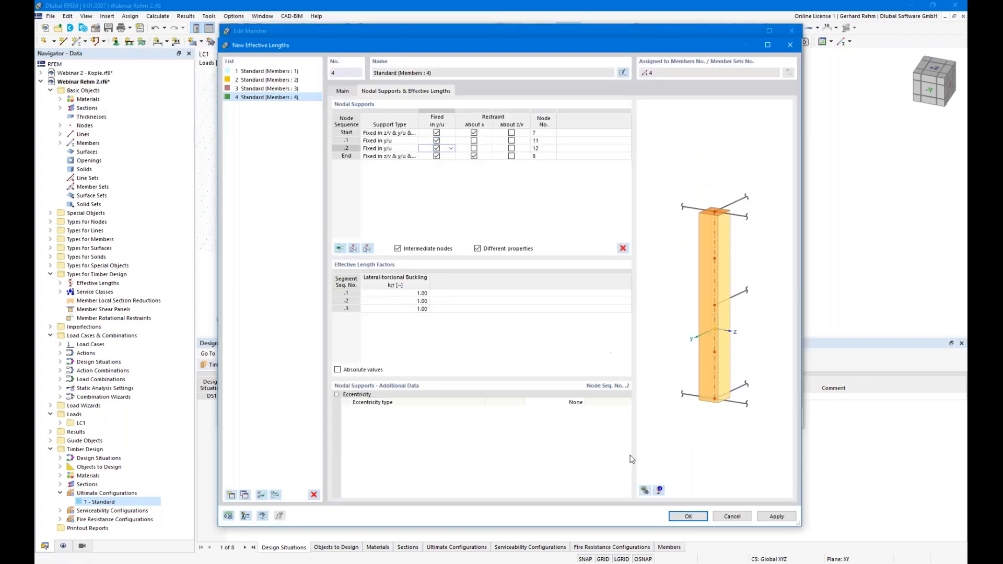
pyautogui.click(645, 490)
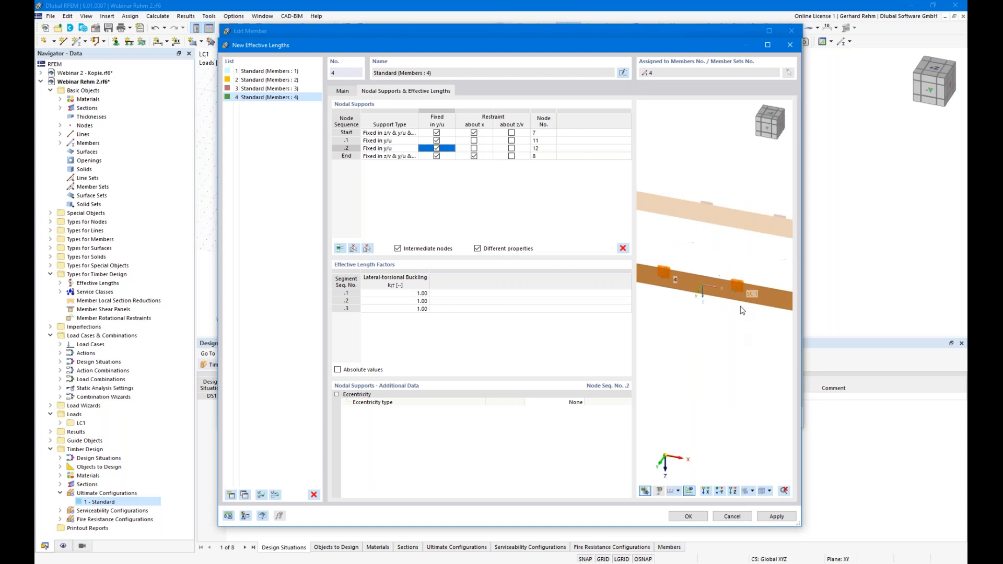
pyautogui.moveTo(741, 341)
pyautogui.keyDown('ctrl'); pyautogui.mouseDown(button='middle')
pyautogui.moveTo(705, 347)
pyautogui.moveTo(645, 315)
pyautogui.mouseUp(button='middle'); pyautogui.keyUp('ctrl')
pyautogui.moveTo(717, 340)
pyautogui.keyDown('ctrl'); pyautogui.mouseDown(button='middle')
pyautogui.moveTo(672, 315)
pyautogui.moveTo(748, 404)
pyautogui.mouseUp(button='middle'); pyautogui.keyUp('ctrl')
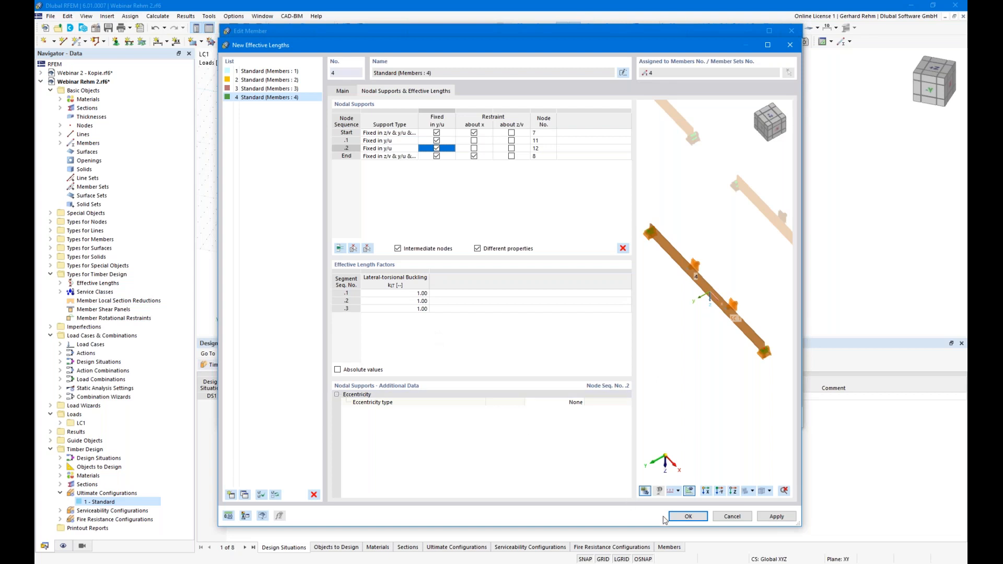
pyautogui.click(691, 516)
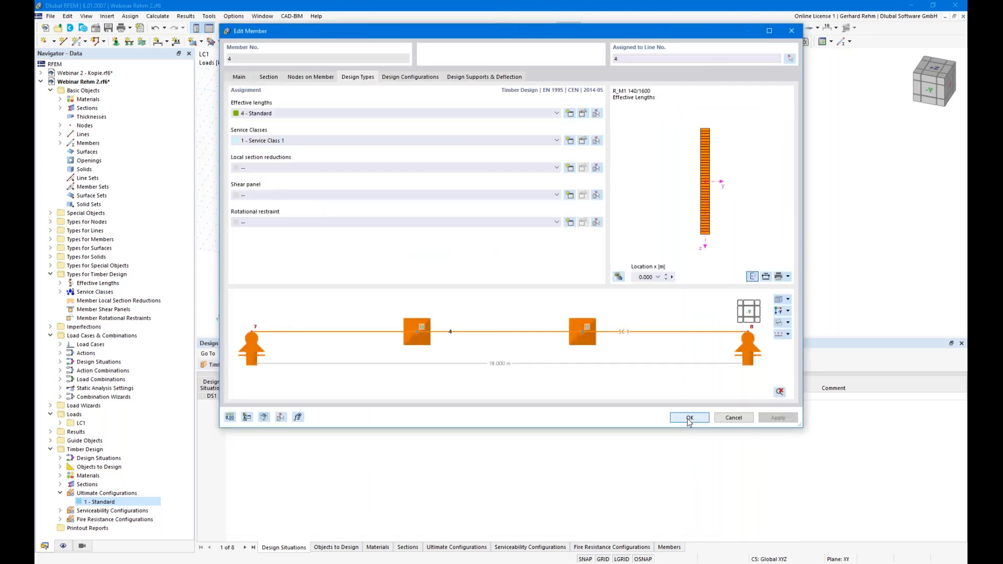
pyautogui.click(690, 418)
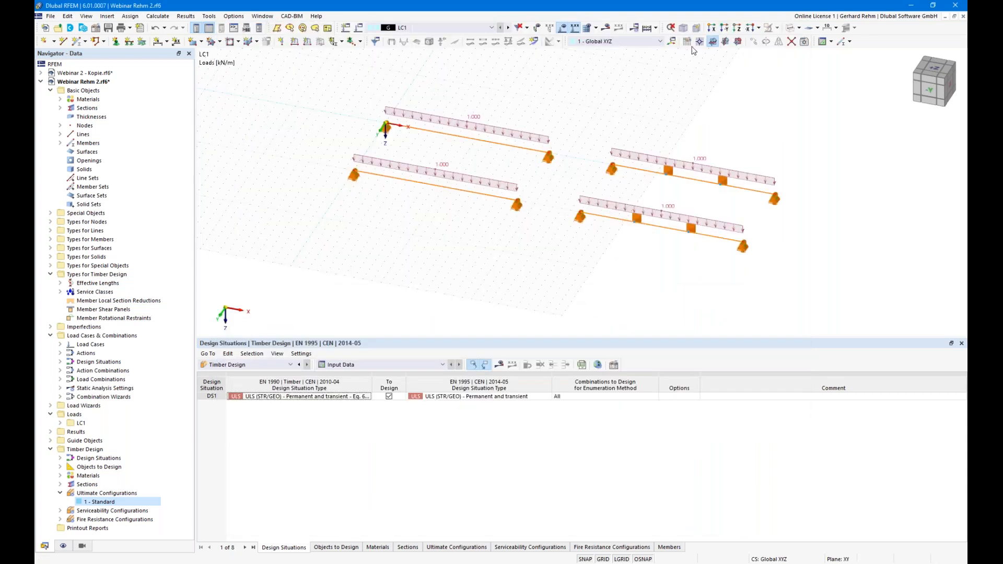
# Step: Run the timber design calculation and show its results
pyautogui.click(500, 364)
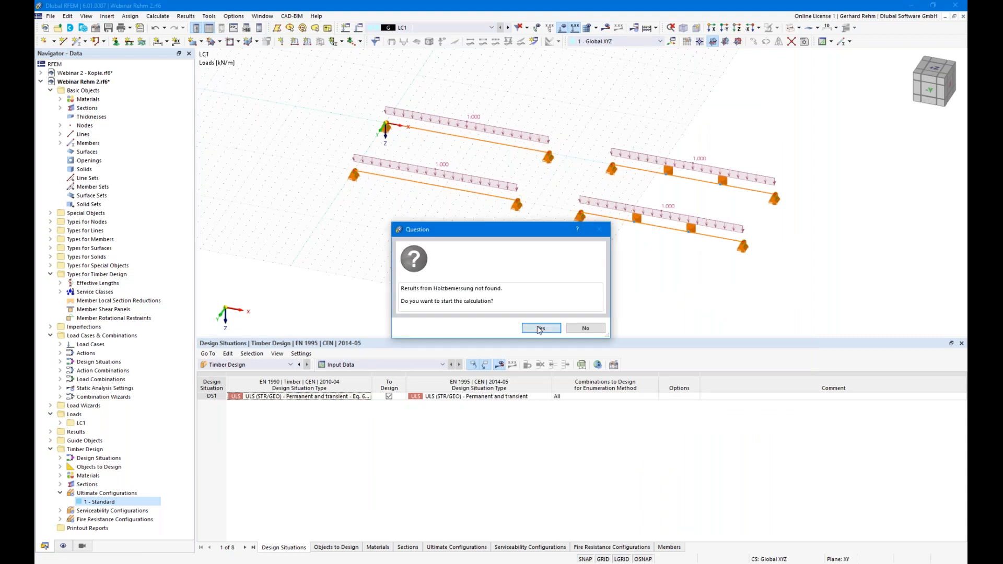
pyautogui.click(540, 330)
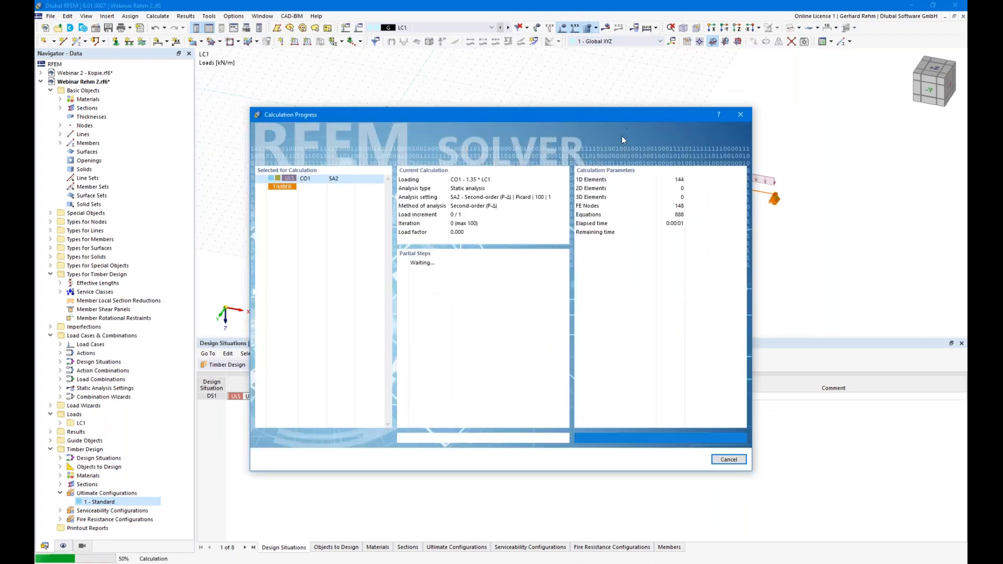
pyautogui.moveTo(575, 114); pyautogui.dragTo(372, 115)
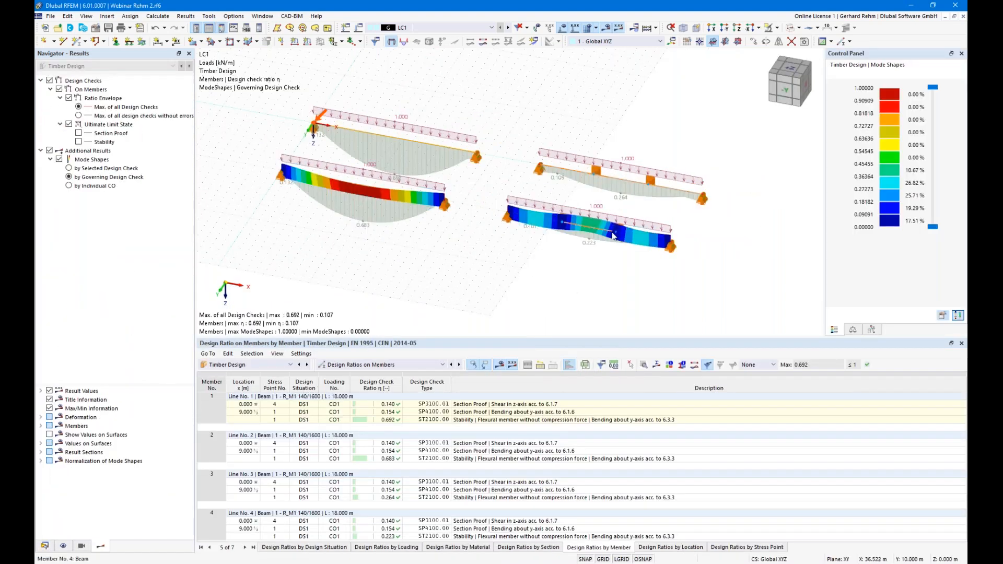
# Step: Examine the mode shape of member 4 between its intermediate supports in an enlarged model view
pyautogui.scroll(2, 622, 198)
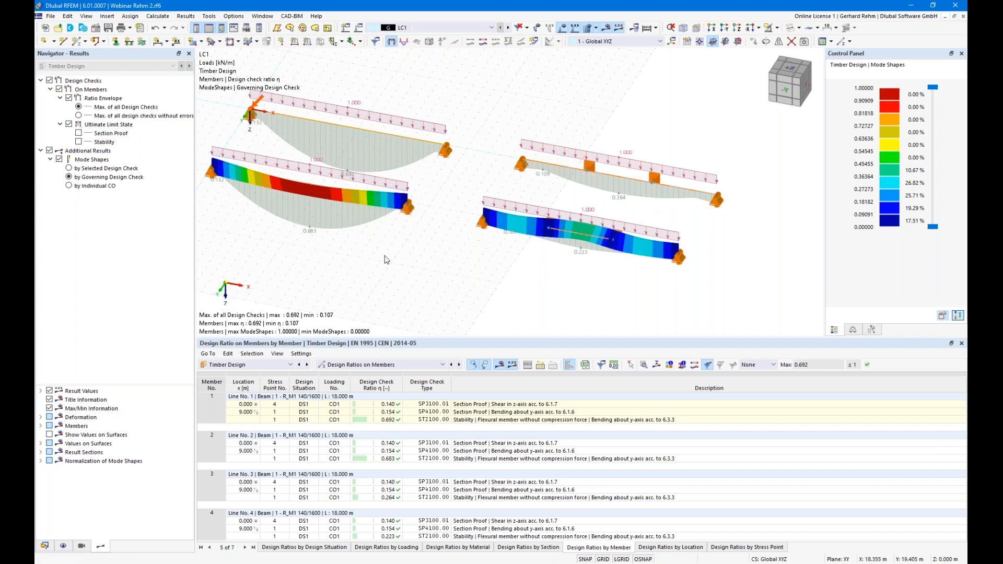
pyautogui.moveTo(415, 235); pyautogui.dragTo(477, 221, button='middle')
pyautogui.moveTo(588, 342); pyautogui.dragTo(584, 431)
pyautogui.keyDown('ctrl'); pyautogui.moveTo(605, 369); pyautogui.dragTo(552, 353, button='middle'); pyautogui.keyUp('ctrl')
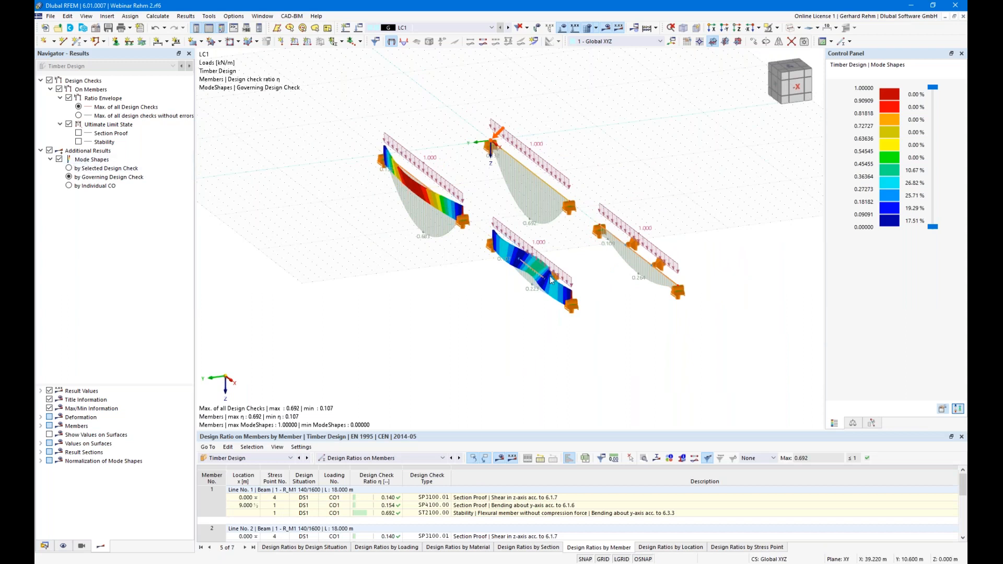
pyautogui.scroll(2, 545, 269)
pyautogui.keyDown('ctrl'); pyautogui.moveTo(345, 168); pyautogui.dragTo(345, 94, button='middle'); pyautogui.keyUp('ctrl')
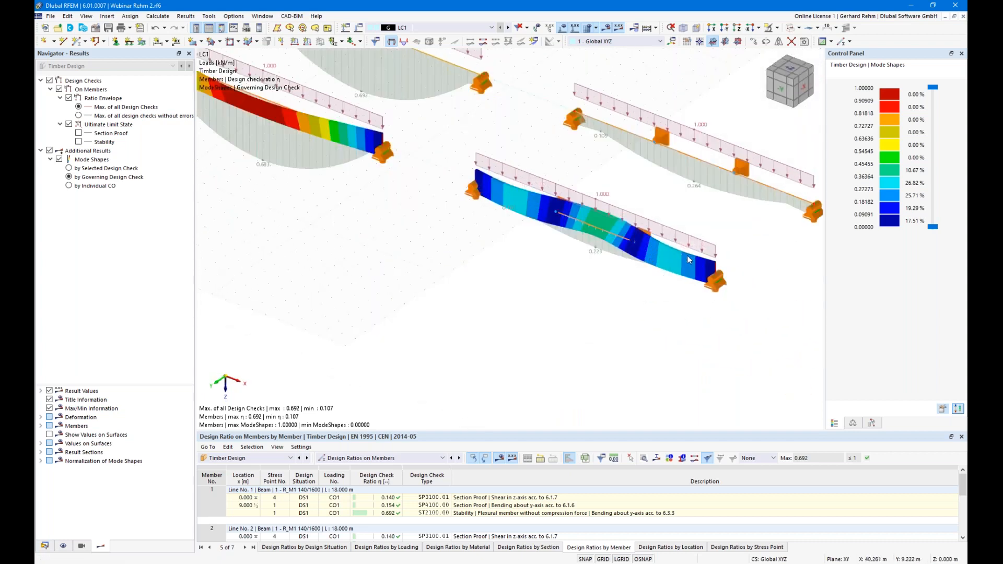
pyautogui.click(556, 212)
pyautogui.keyDown('ctrl'); pyautogui.moveTo(647, 299); pyautogui.dragTo(663, 266, button='middle'); pyautogui.keyUp('ctrl')
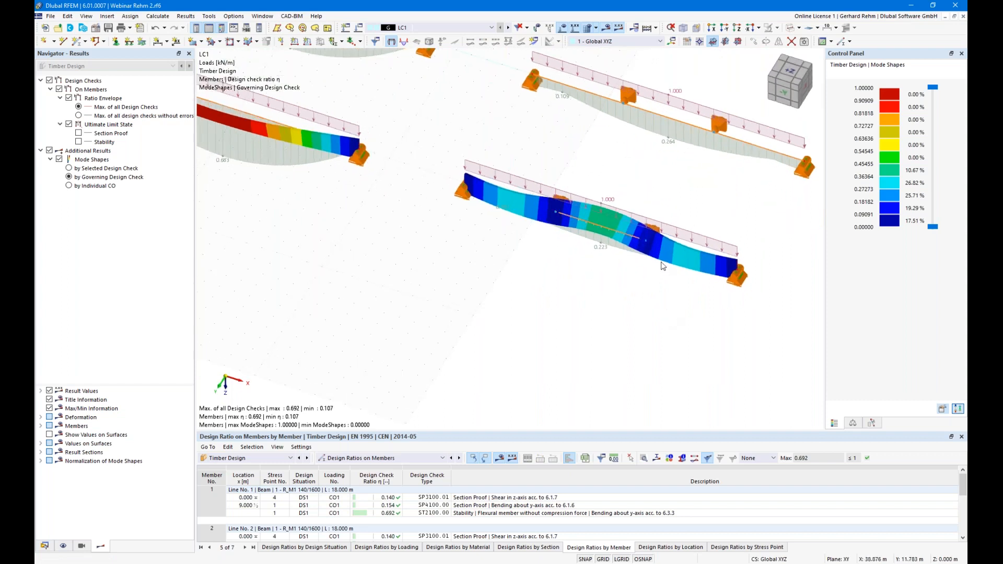
# Step: Edit member 4's effective lengths and set the eccentricity type of the intermediate support at node 11 to At upper flange
pyautogui.doubleClick(626, 234)
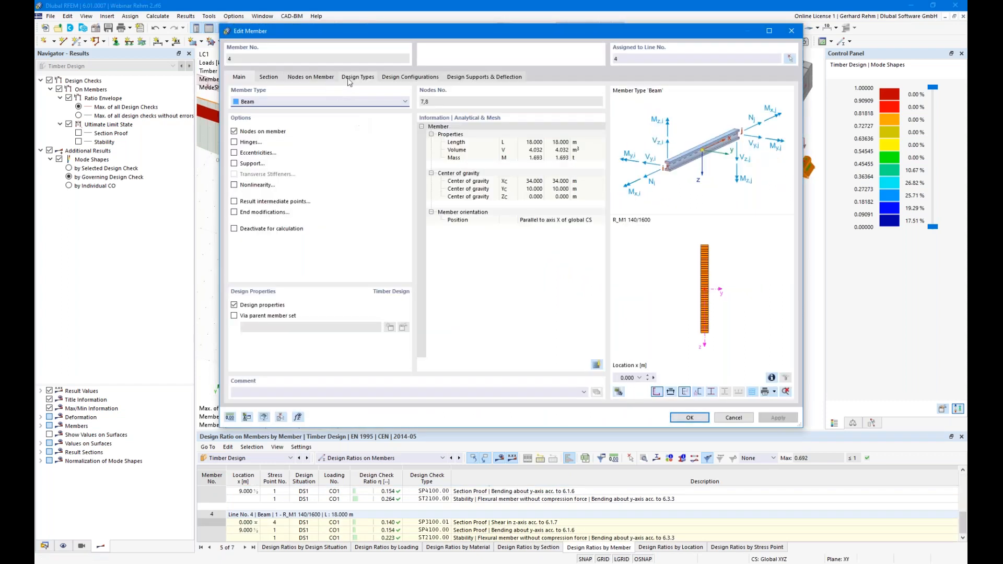
pyautogui.click(350, 79)
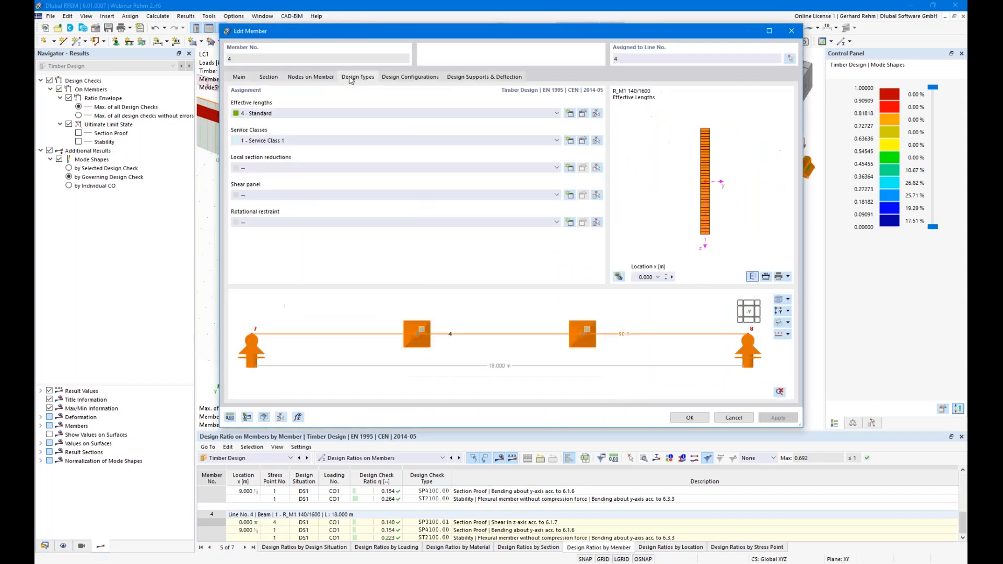
pyautogui.click(583, 113)
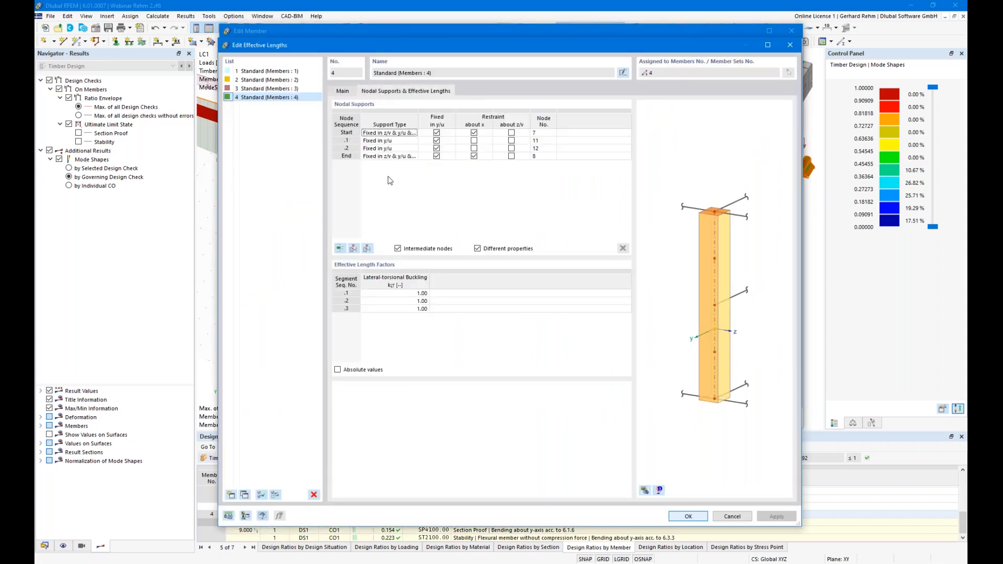
pyautogui.click(414, 141)
pyautogui.click(557, 403)
pyautogui.click(580, 402)
pyautogui.click(553, 416)
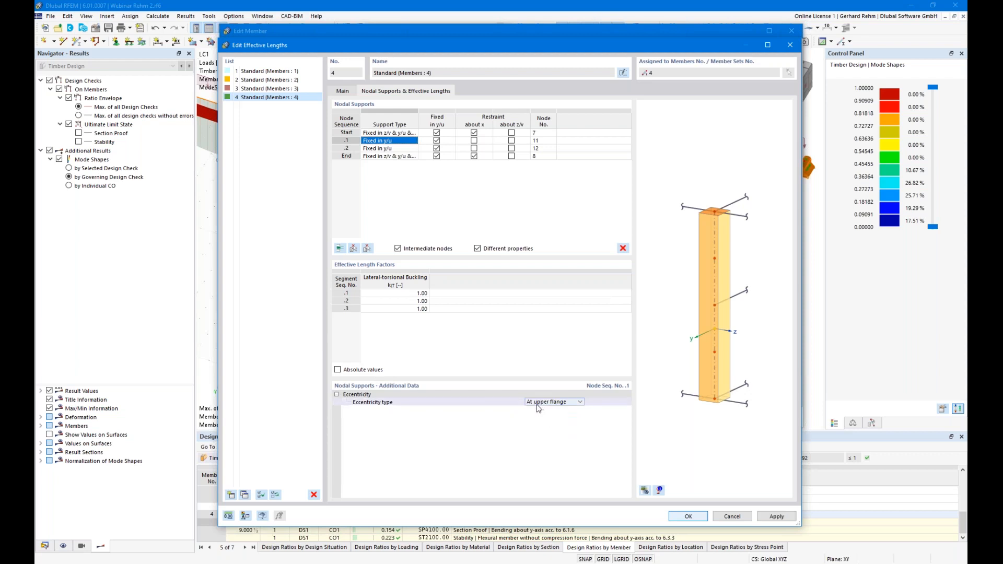
# Step: Set node 12's support eccentricity to At upper flange and apply the change to member 4, deleting the existing design results
pyautogui.click(411, 148)
pyautogui.click(579, 403)
pyautogui.click(581, 404)
pyautogui.click(564, 417)
pyautogui.click(687, 519)
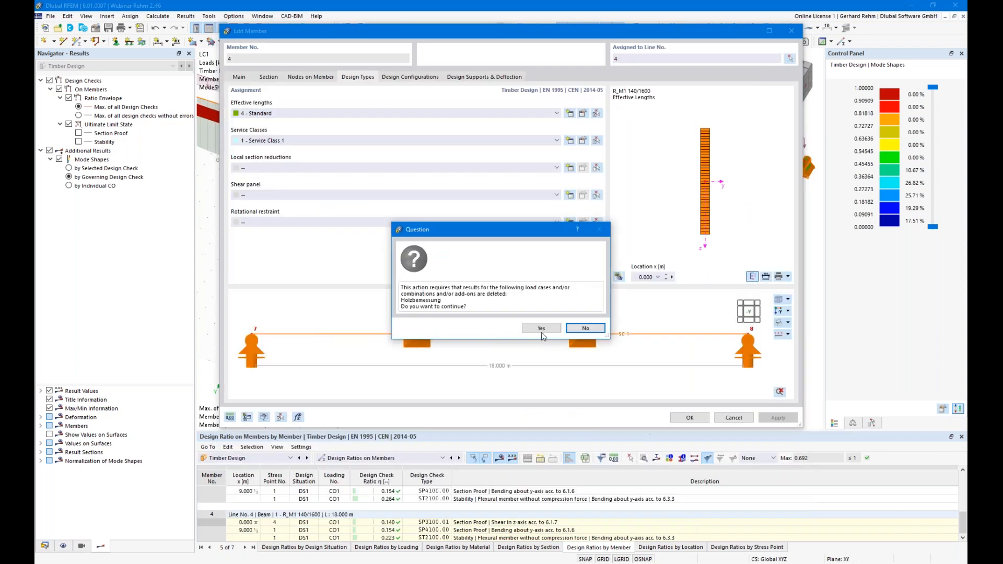
pyautogui.click(533, 323)
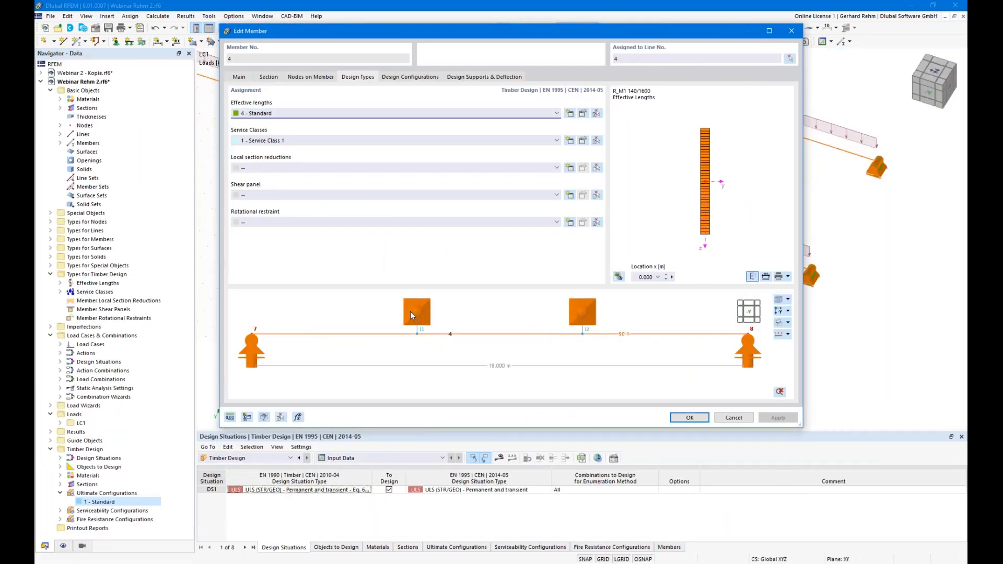
pyautogui.click(692, 418)
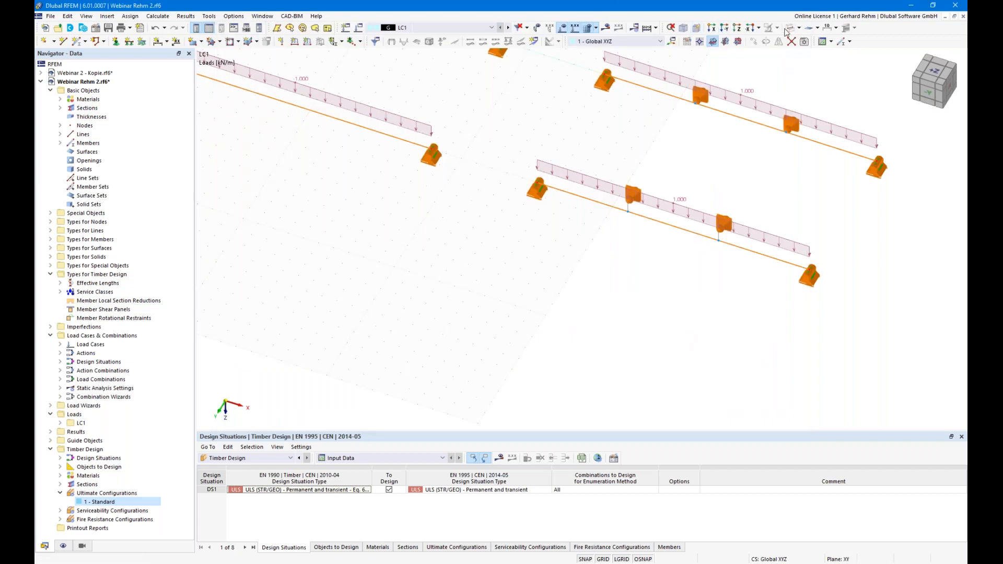
# Step: Display the model in solid mode and inspect the upper-flange supports on member 4
pyautogui.click(791, 30)
pyautogui.keyDown('ctrl'); pyautogui.moveTo(733, 372); pyautogui.dragTo(686, 330, button='middle'); pyautogui.keyUp('ctrl')
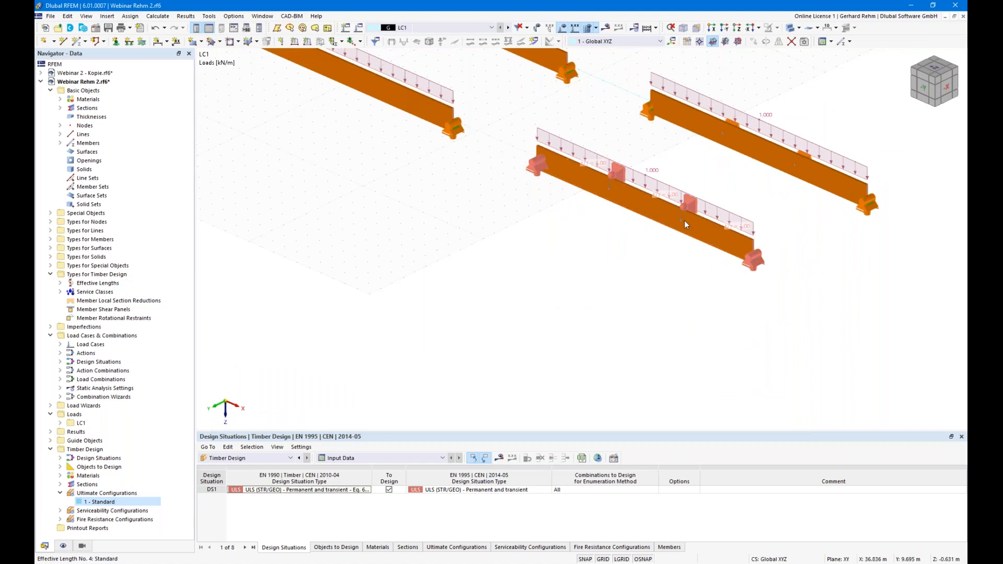
pyautogui.scroll(-2, 660, 298)
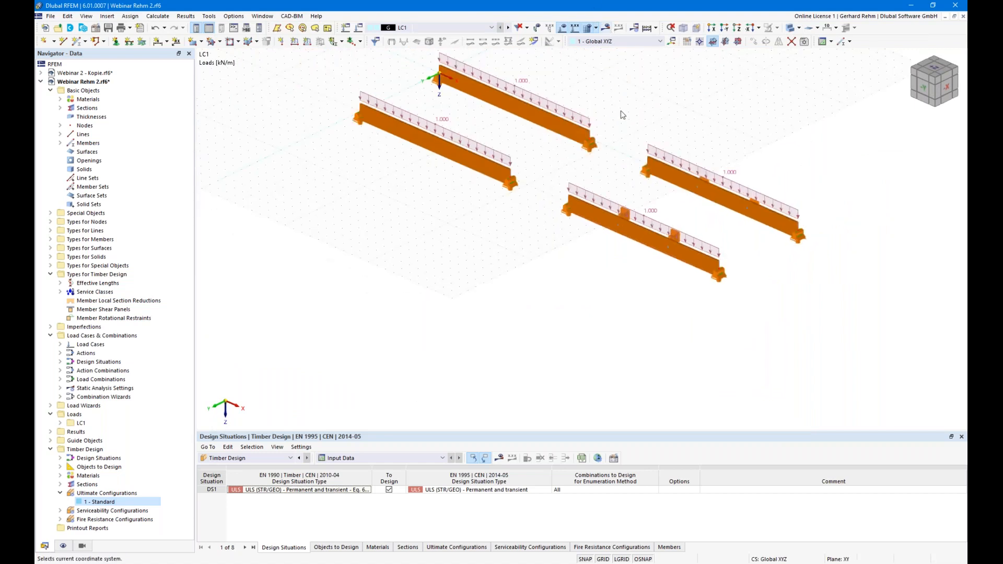
# Step: Calculate load case LC1, and run the timber design to show its design ratios and mode shapes
pyautogui.click(608, 29)
pyautogui.press('Return')
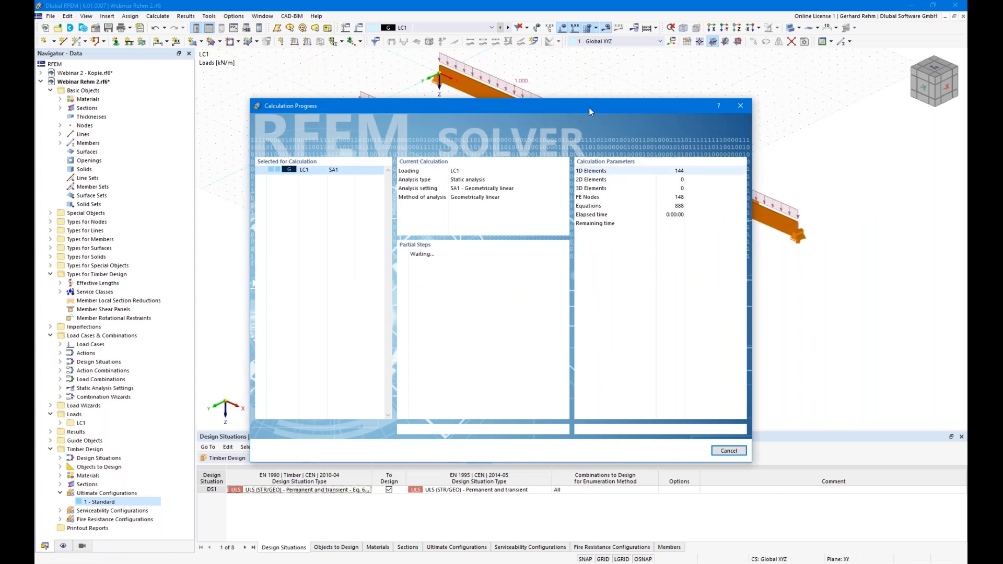
pyautogui.moveTo(542, 103); pyautogui.dragTo(343, 68)
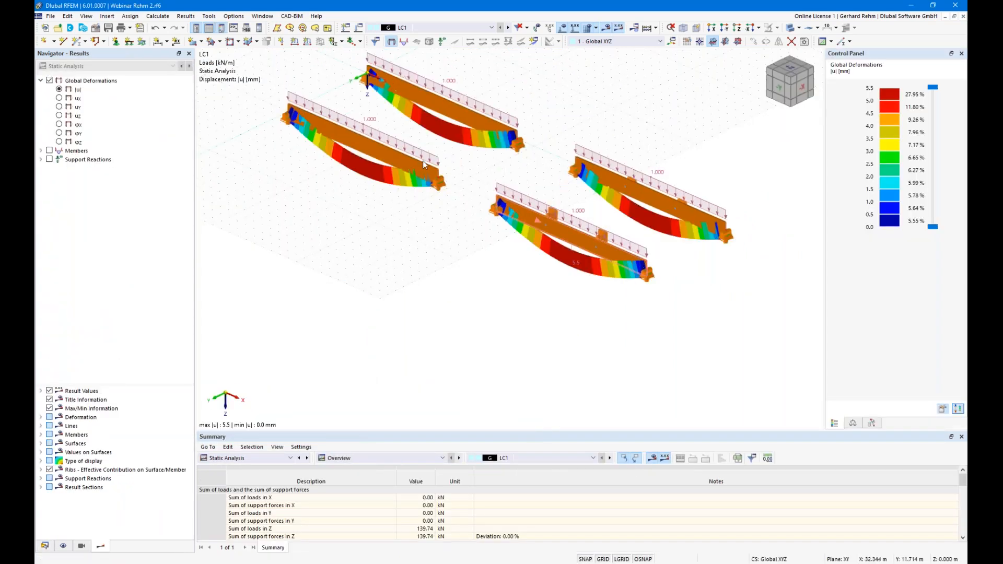
pyautogui.click(291, 458)
pyautogui.click(250, 513)
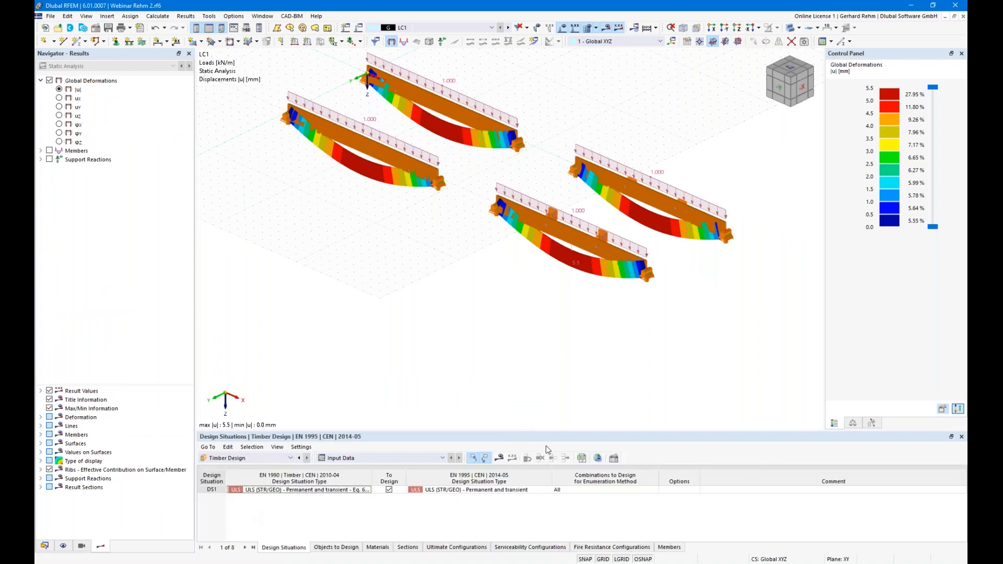
pyautogui.click(501, 458)
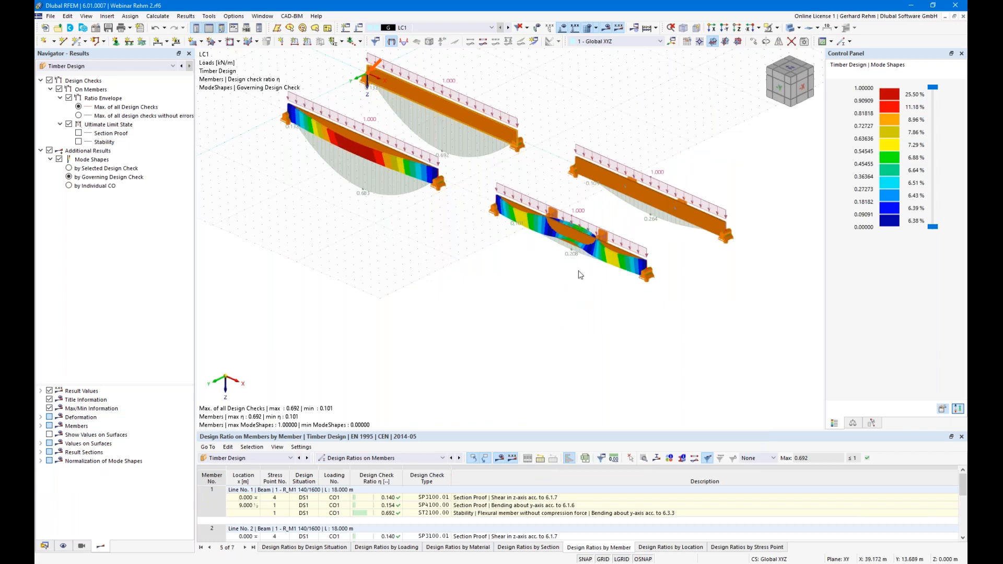
# Step: Switch the model to a transparent display and hide the loads
pyautogui.click(791, 29)
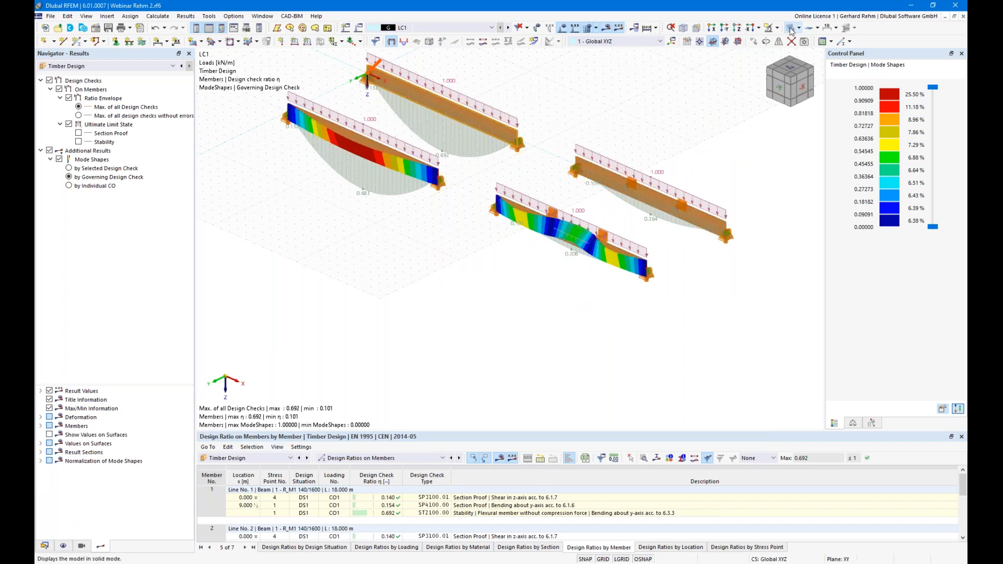
pyautogui.keyDown('ctrl'); pyautogui.moveTo(665, 345); pyautogui.dragTo(603, 313, button='middle'); pyautogui.keyUp('ctrl')
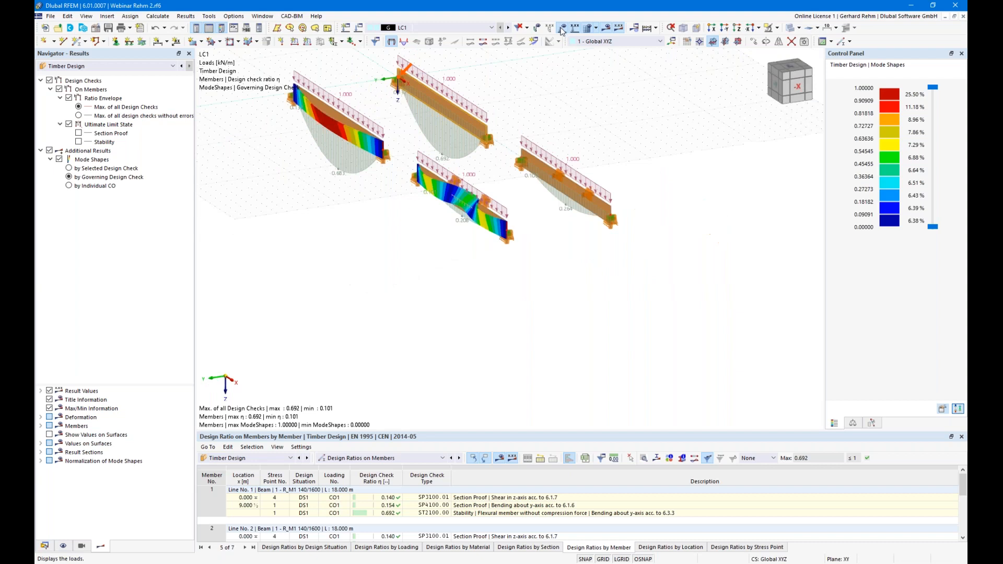
pyautogui.click(563, 29)
# Step: Examine member 4's mode shape at the upper-flange supports from several directions, and compare it with the other beams
pyautogui.scroll(3, 510, 233)
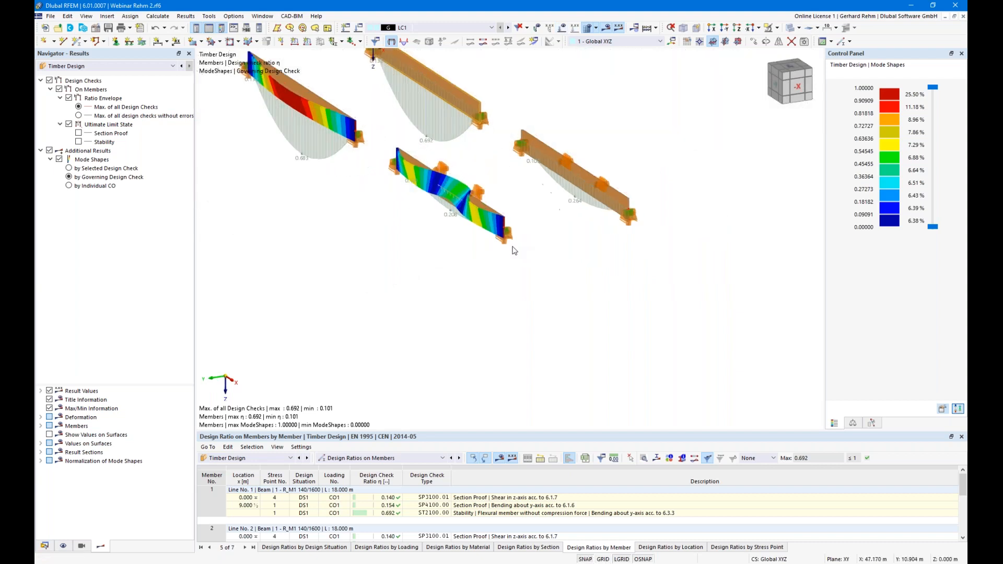
pyautogui.keyDown('ctrl'); pyautogui.moveTo(543, 287); pyautogui.dragTo(588, 286, button='middle'); pyautogui.keyUp('ctrl')
pyautogui.scroll(5, 429, 183)
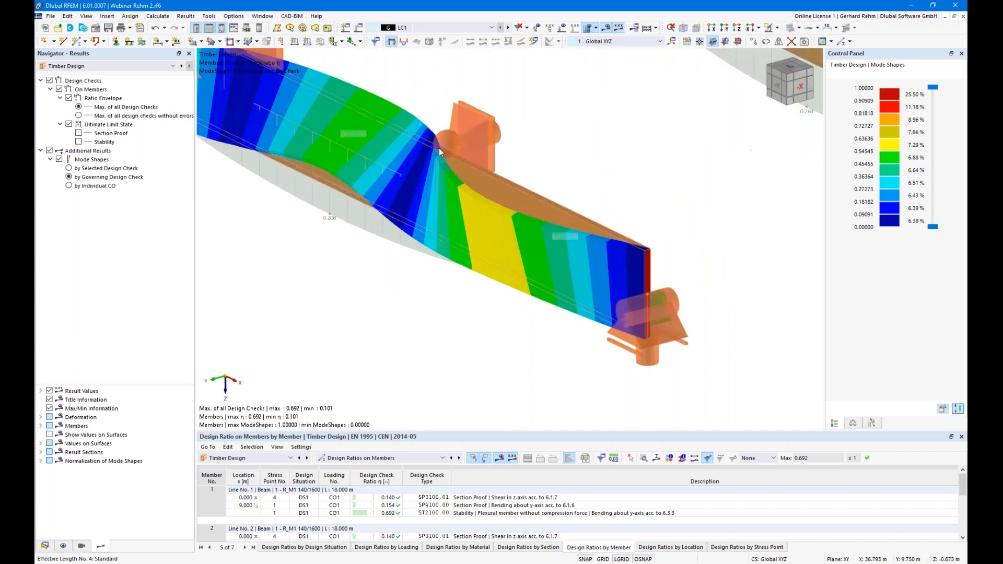
pyautogui.keyDown('ctrl'); pyautogui.moveTo(459, 310); pyautogui.dragTo(389, 254, button='middle'); pyautogui.keyUp('ctrl')
pyautogui.scroll(-3, 592, 384)
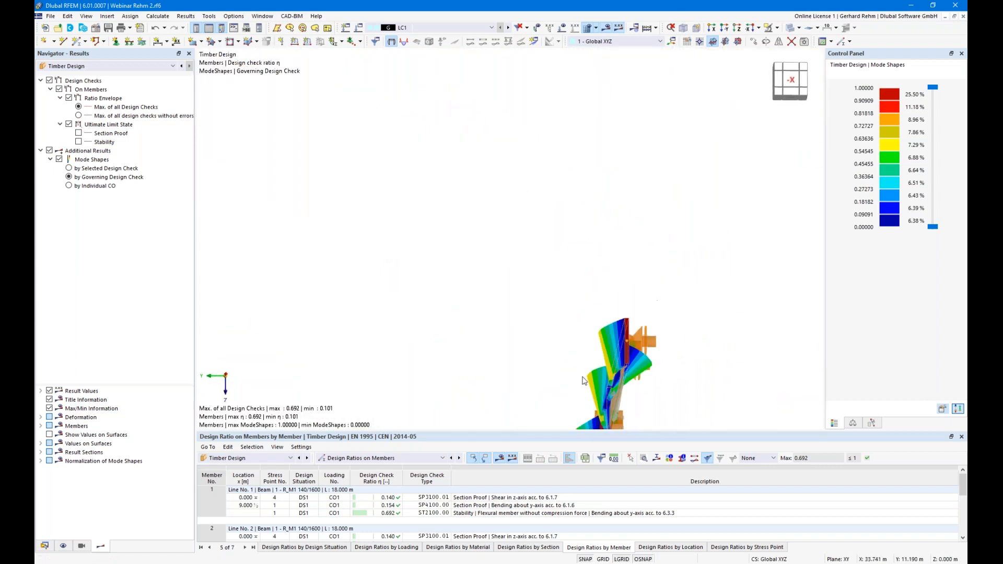
pyautogui.keyDown('ctrl'); pyautogui.moveTo(664, 392); pyautogui.dragTo(584, 390, button='middle'); pyautogui.keyUp('ctrl')
pyautogui.scroll(-1, 546, 281)
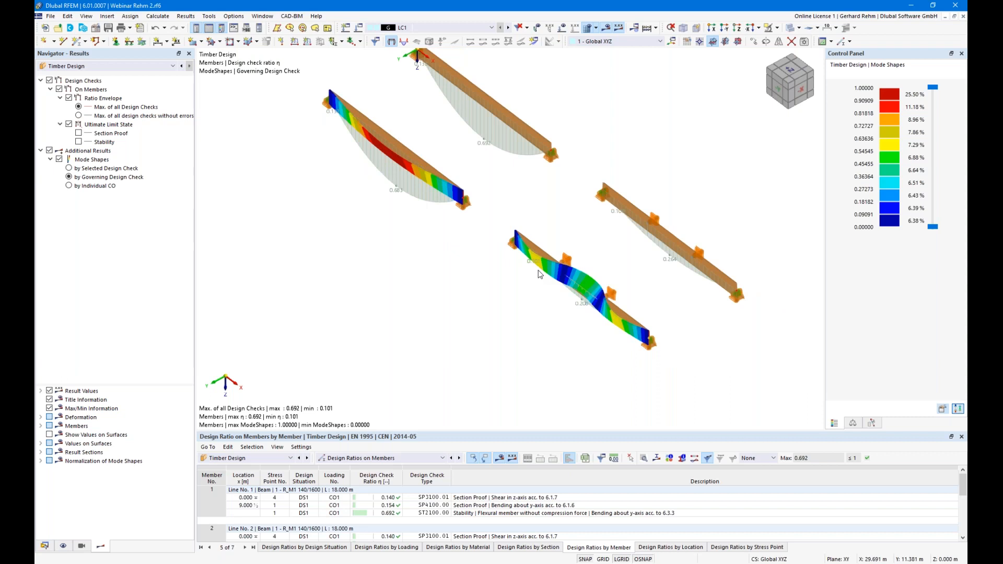
pyautogui.scroll(-2, 536, 268)
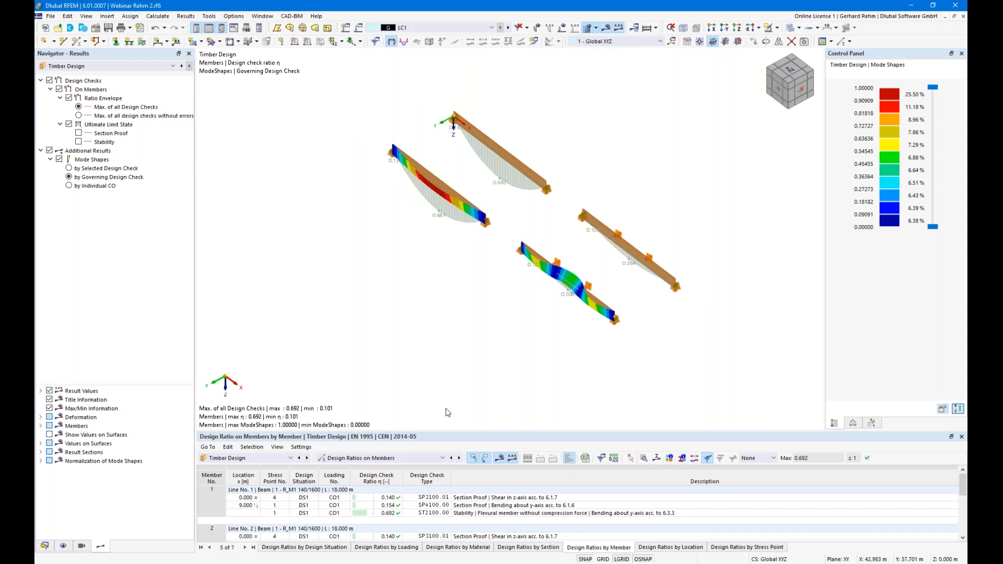
pyautogui.moveTo(453, 364); pyautogui.dragTo(527, 352, button='middle')
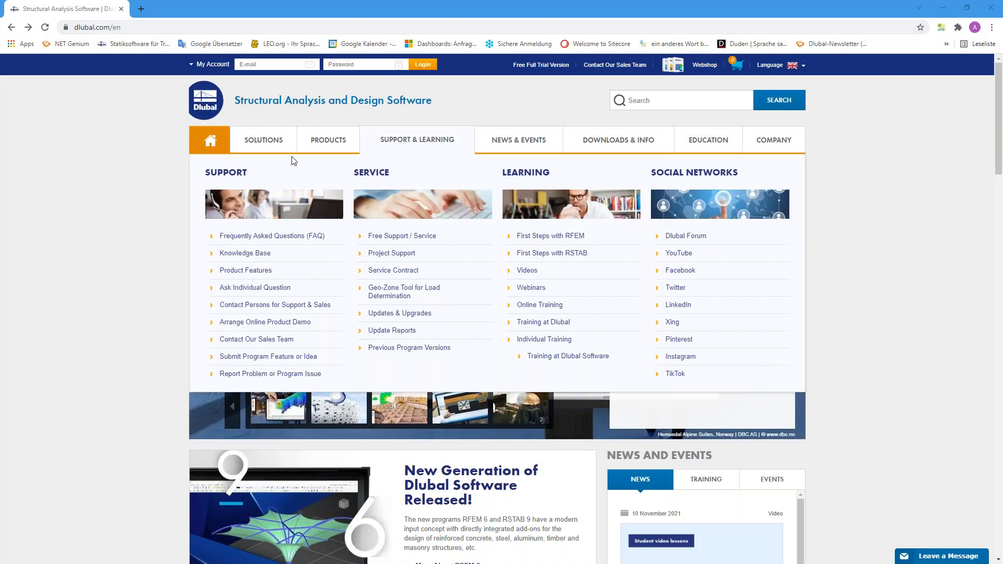
# Step: In the browser, open the Dlubal website's webinar list and the page for "Model and Design Timber Structures in RFEM 6 and RSTAB 9"
pyautogui.moveTo(510, 149)
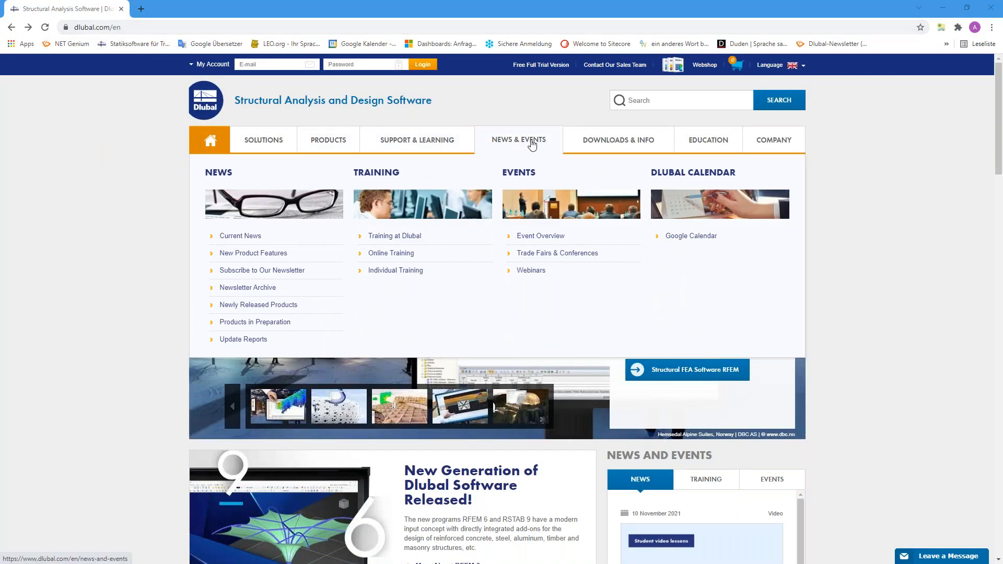
pyautogui.click(532, 272)
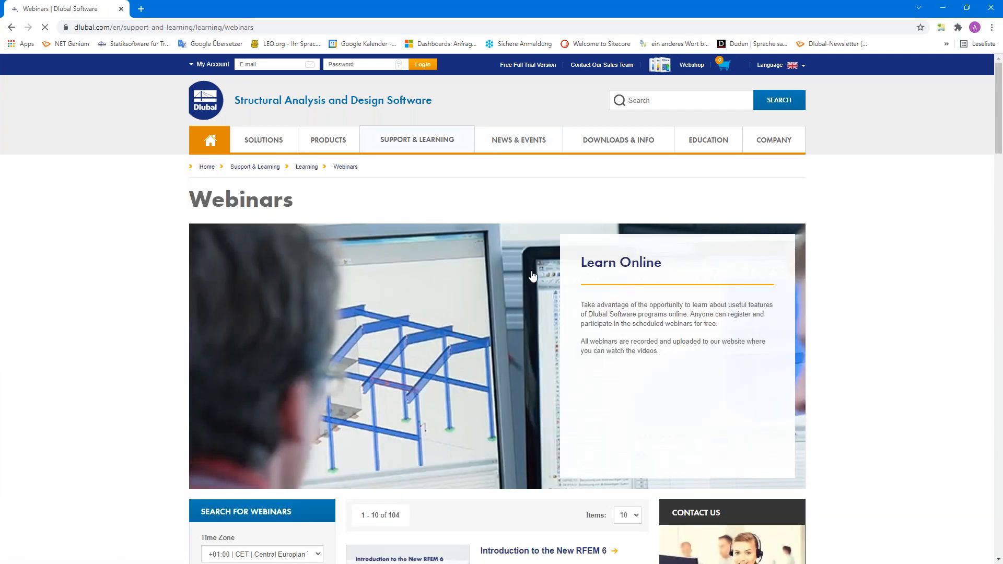
pyautogui.scroll(-5, 533, 275)
pyautogui.scroll(-10, 532, 275)
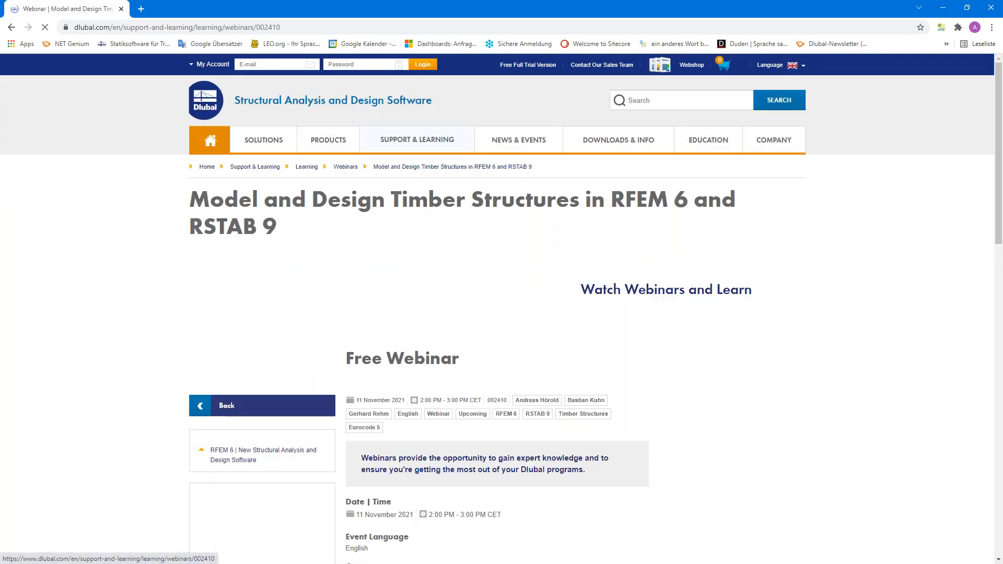
# Step: Look through the webinar page's content, downloads, videos and Models to Download, and return to the speakers section
pyautogui.scroll(-3, 513, 163)
pyautogui.scroll(-1, 462, 448)
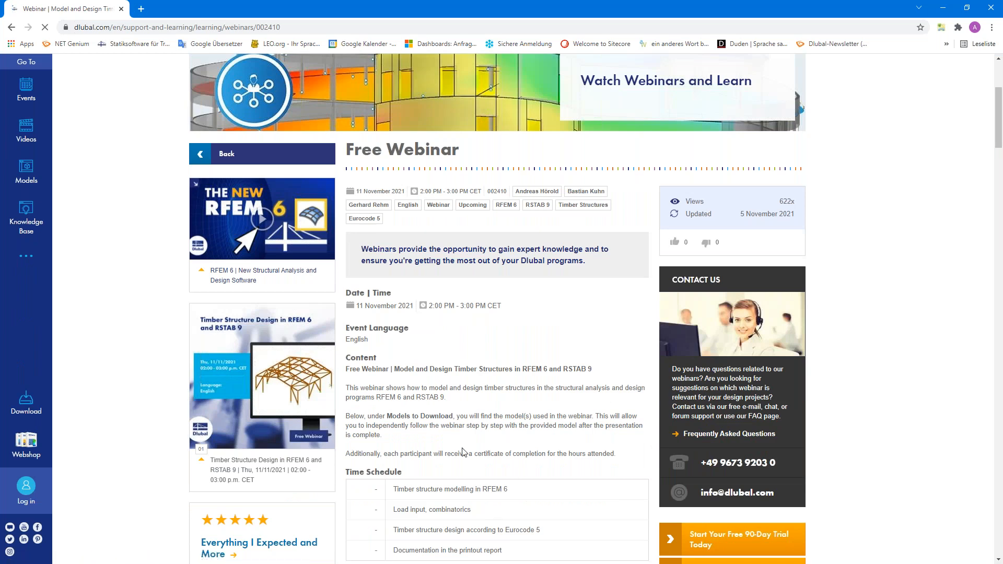
pyautogui.scroll(-3, 410, 407)
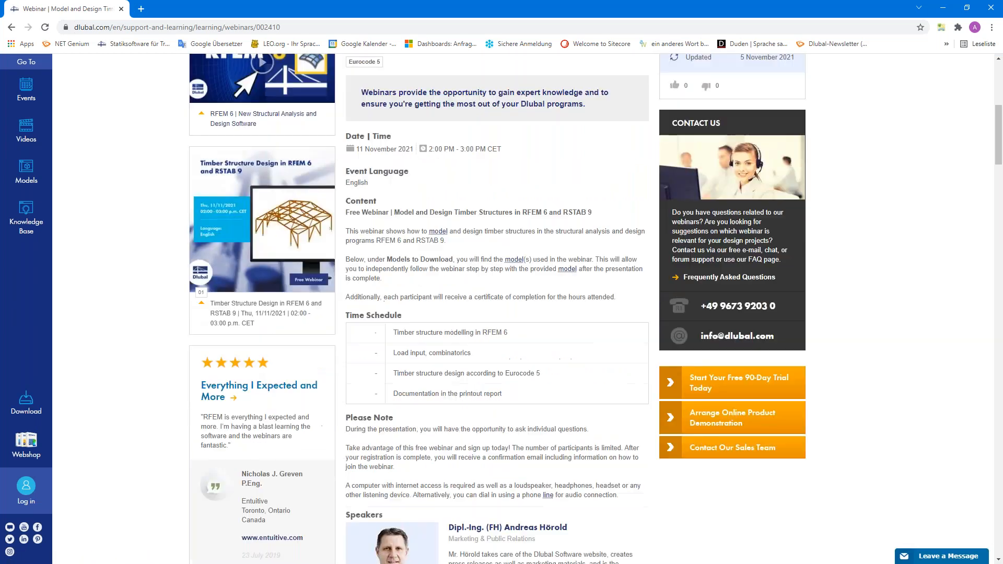
pyautogui.scroll(-19, 467, 299)
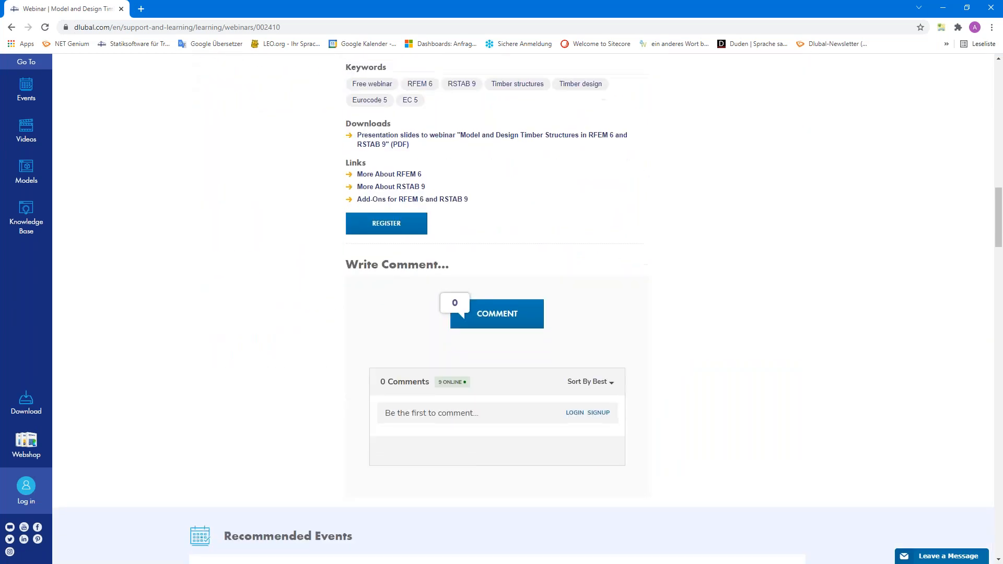
pyautogui.scroll(-12, 840, 349)
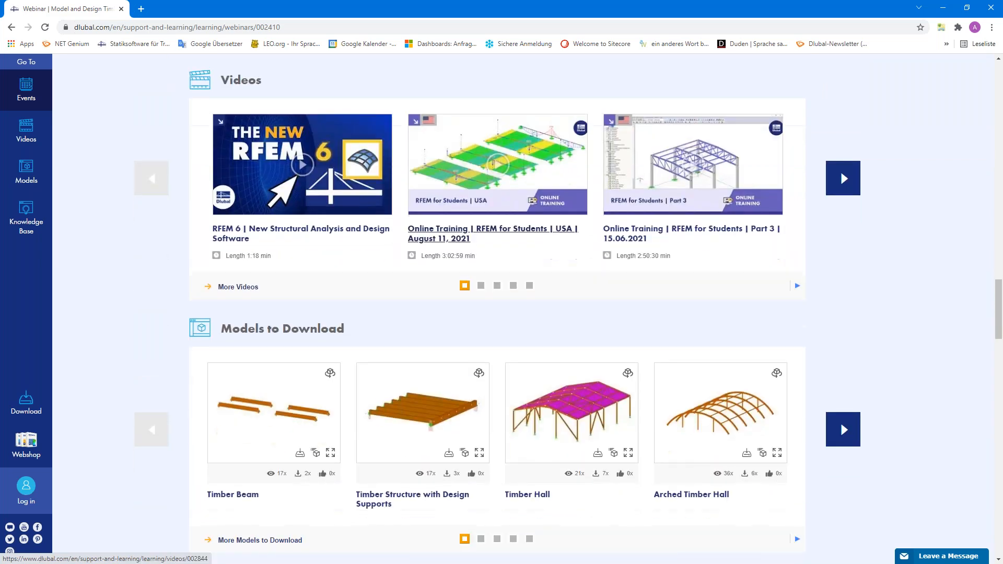
pyautogui.scroll(20, 318, 396)
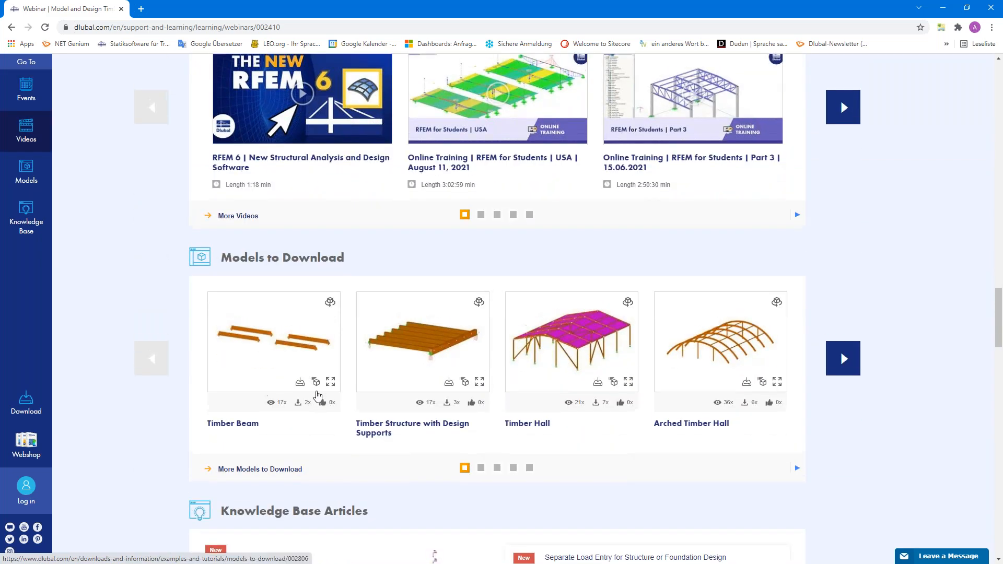
pyautogui.scroll(10, 318, 395)
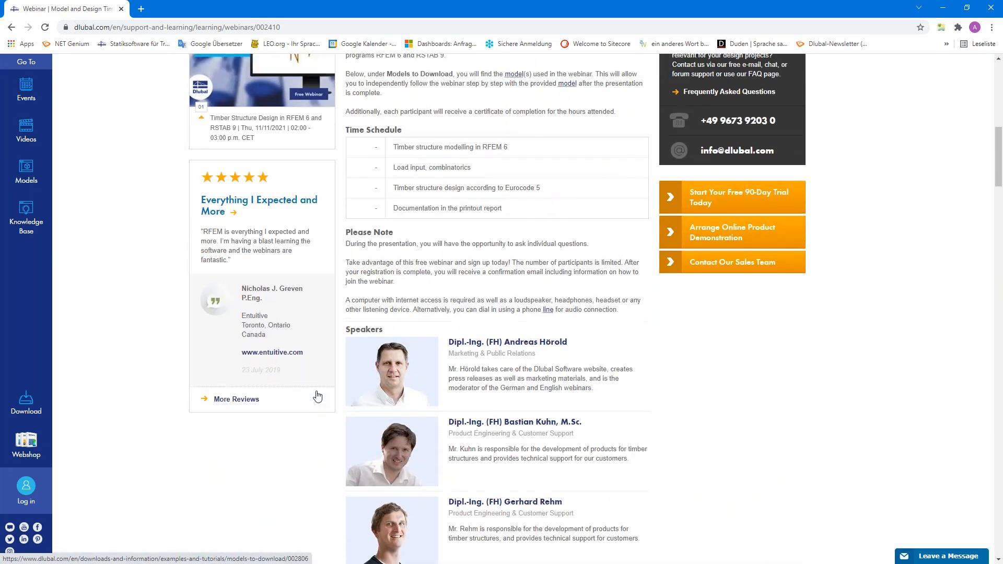